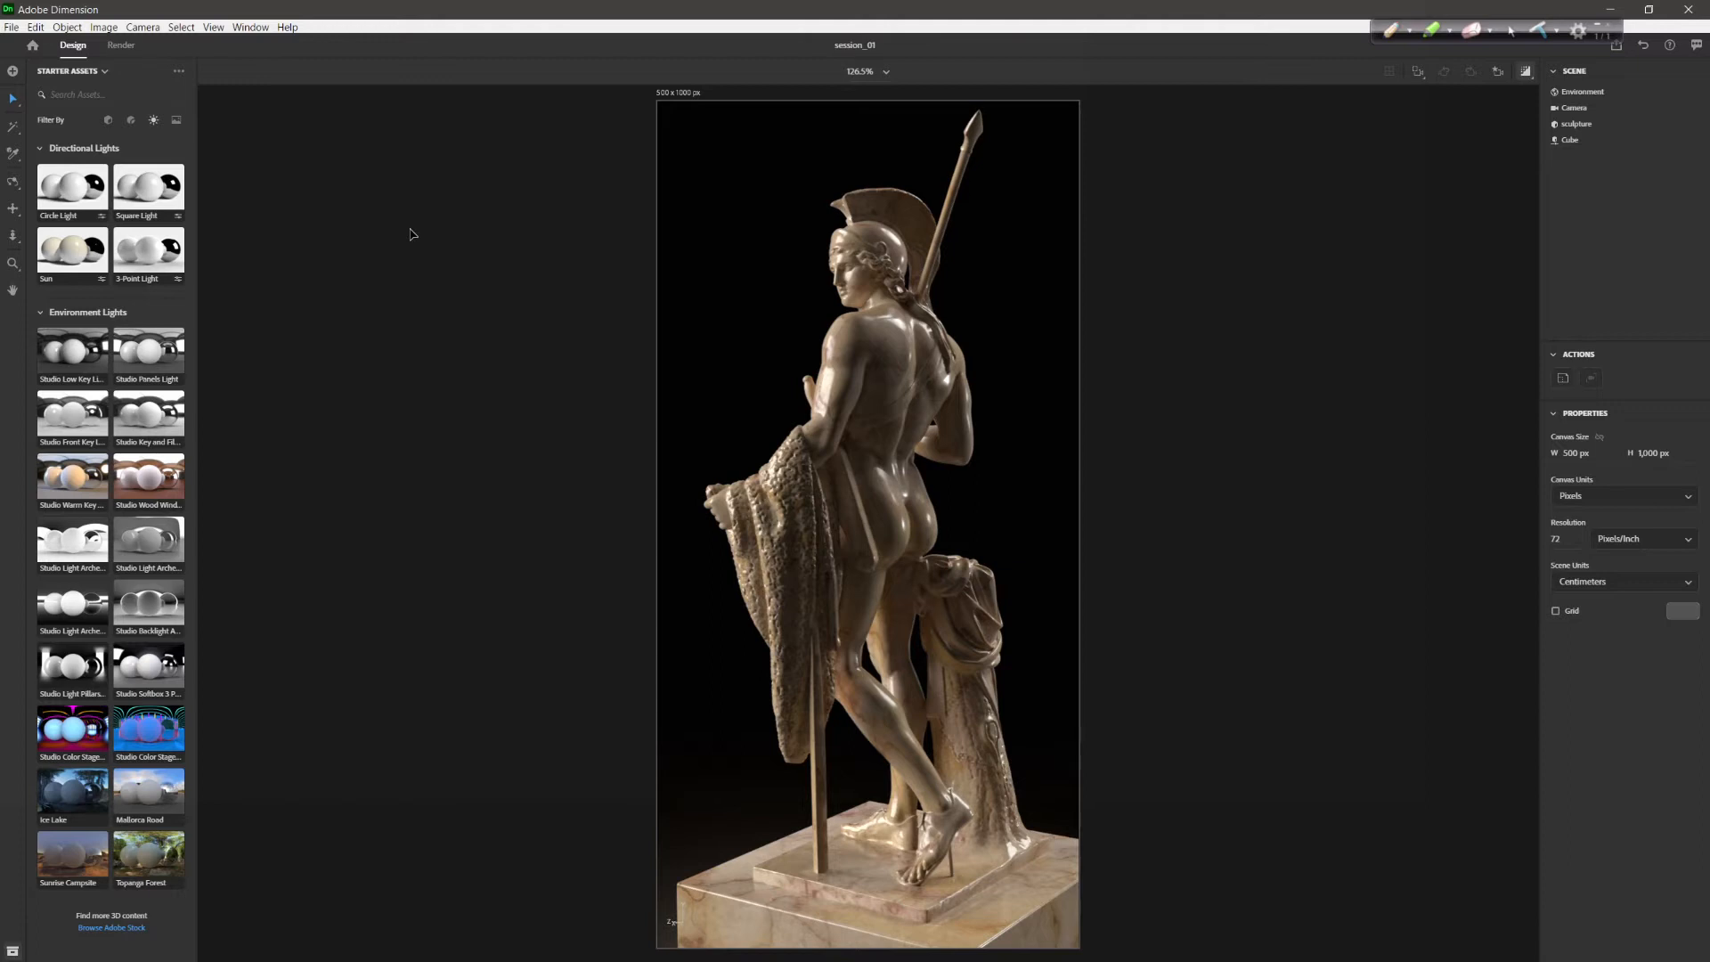
Look through the starter assets by filtering them to models, materials and lights in turn
{"action": "left_click", "coordinate": [108, 122]}
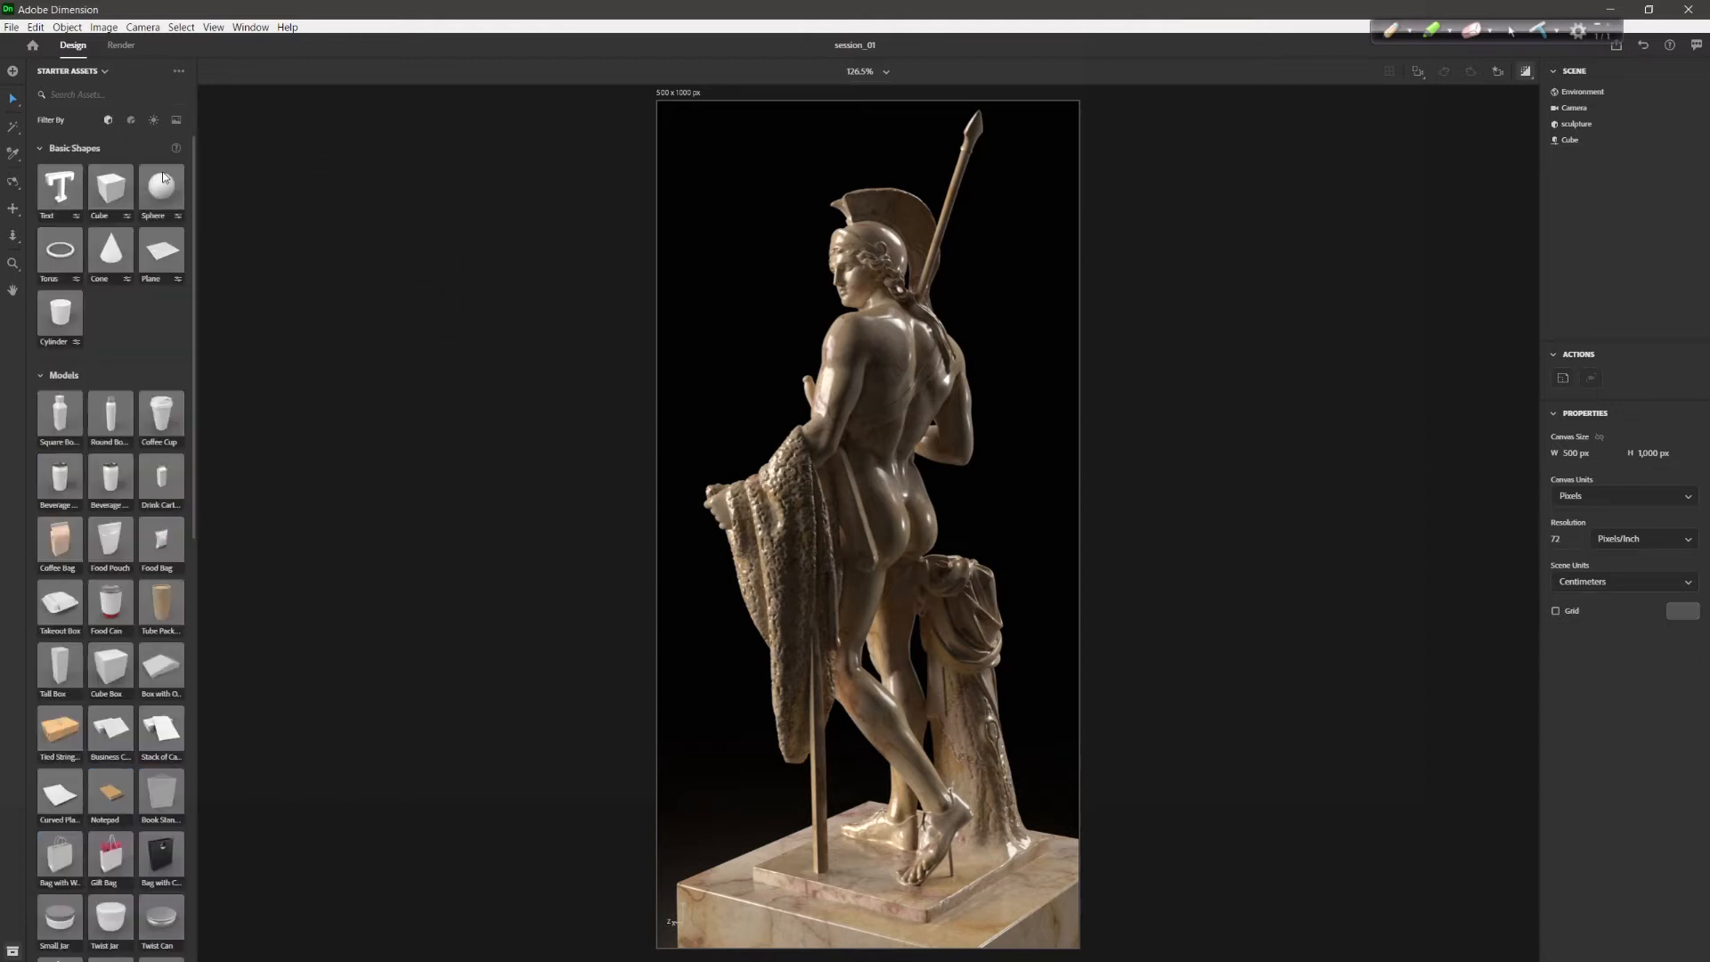
{"action": "left_click", "coordinate": [131, 122]}
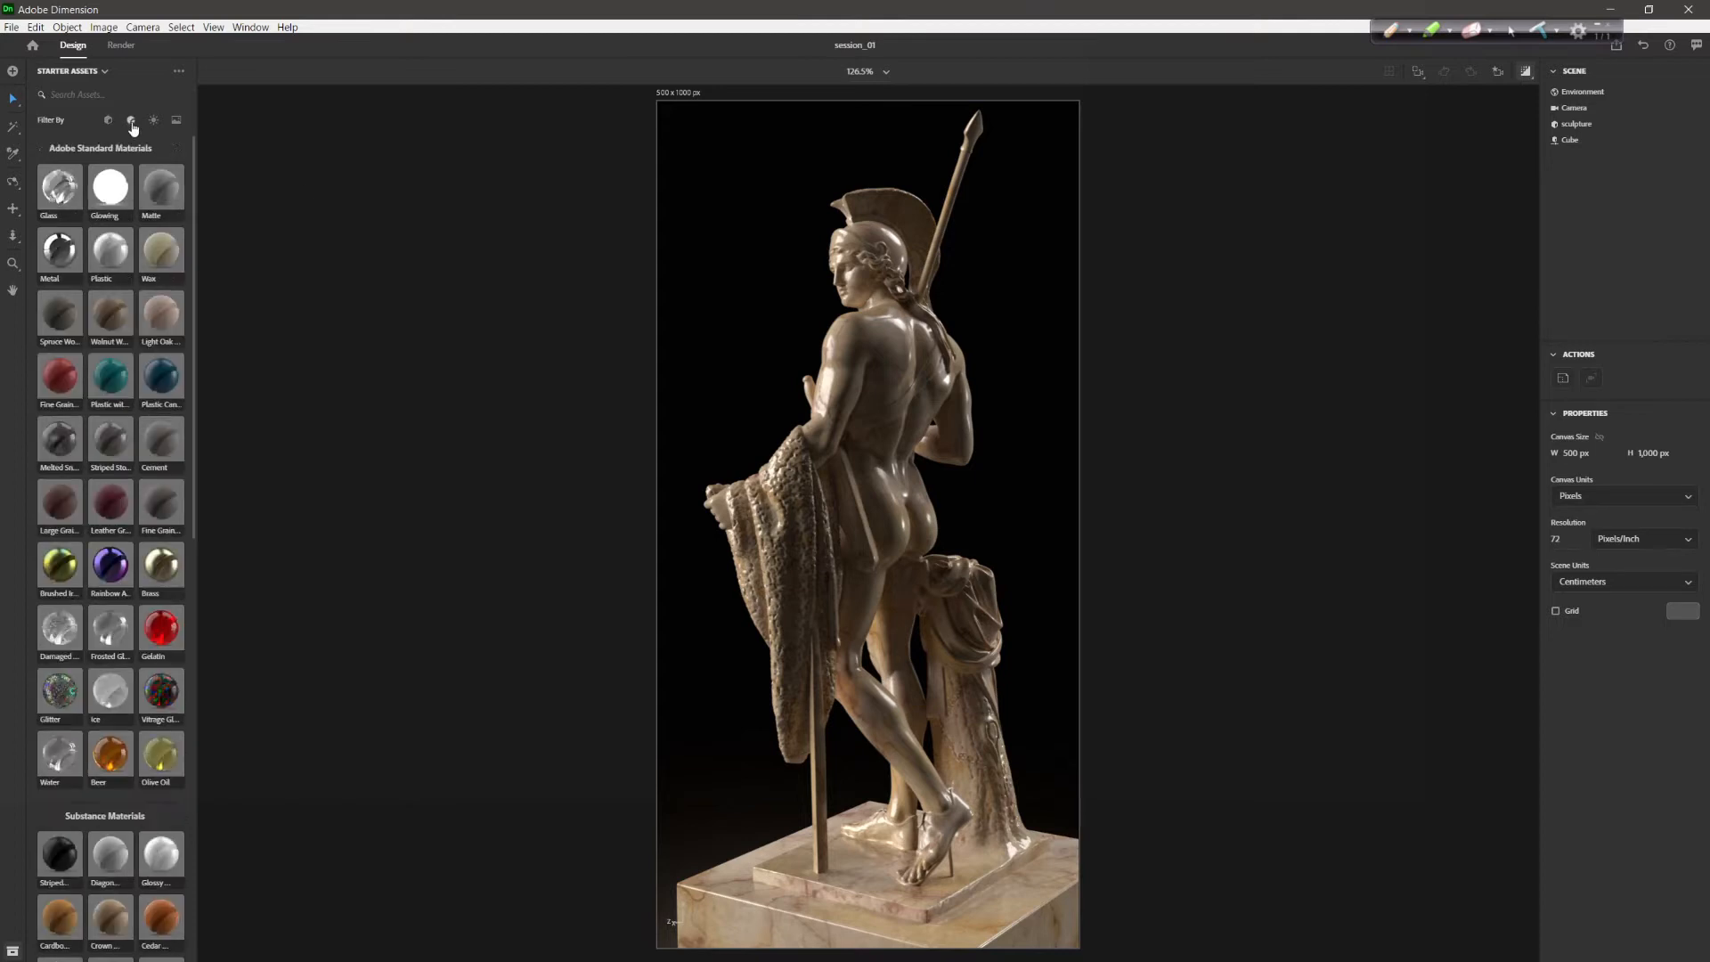
{"action": "scroll", "coordinate": [152, 507], "scroll_direction": "down", "scroll_amount": 3}
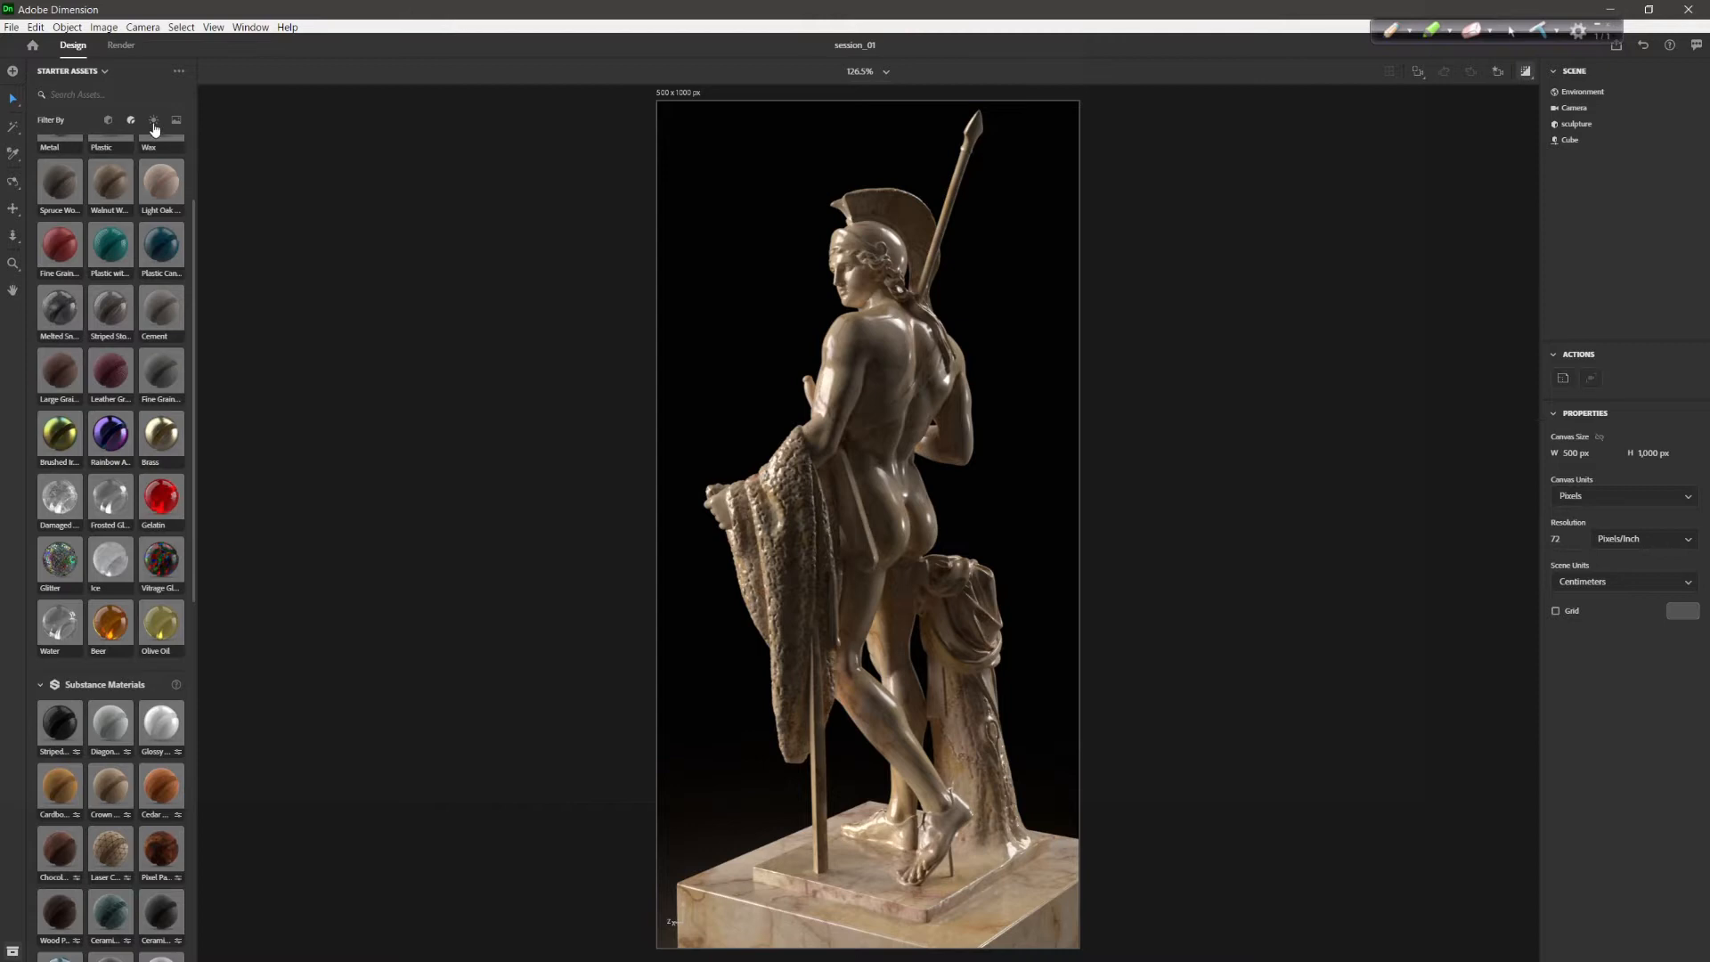
{"action": "left_click", "coordinate": [153, 123]}
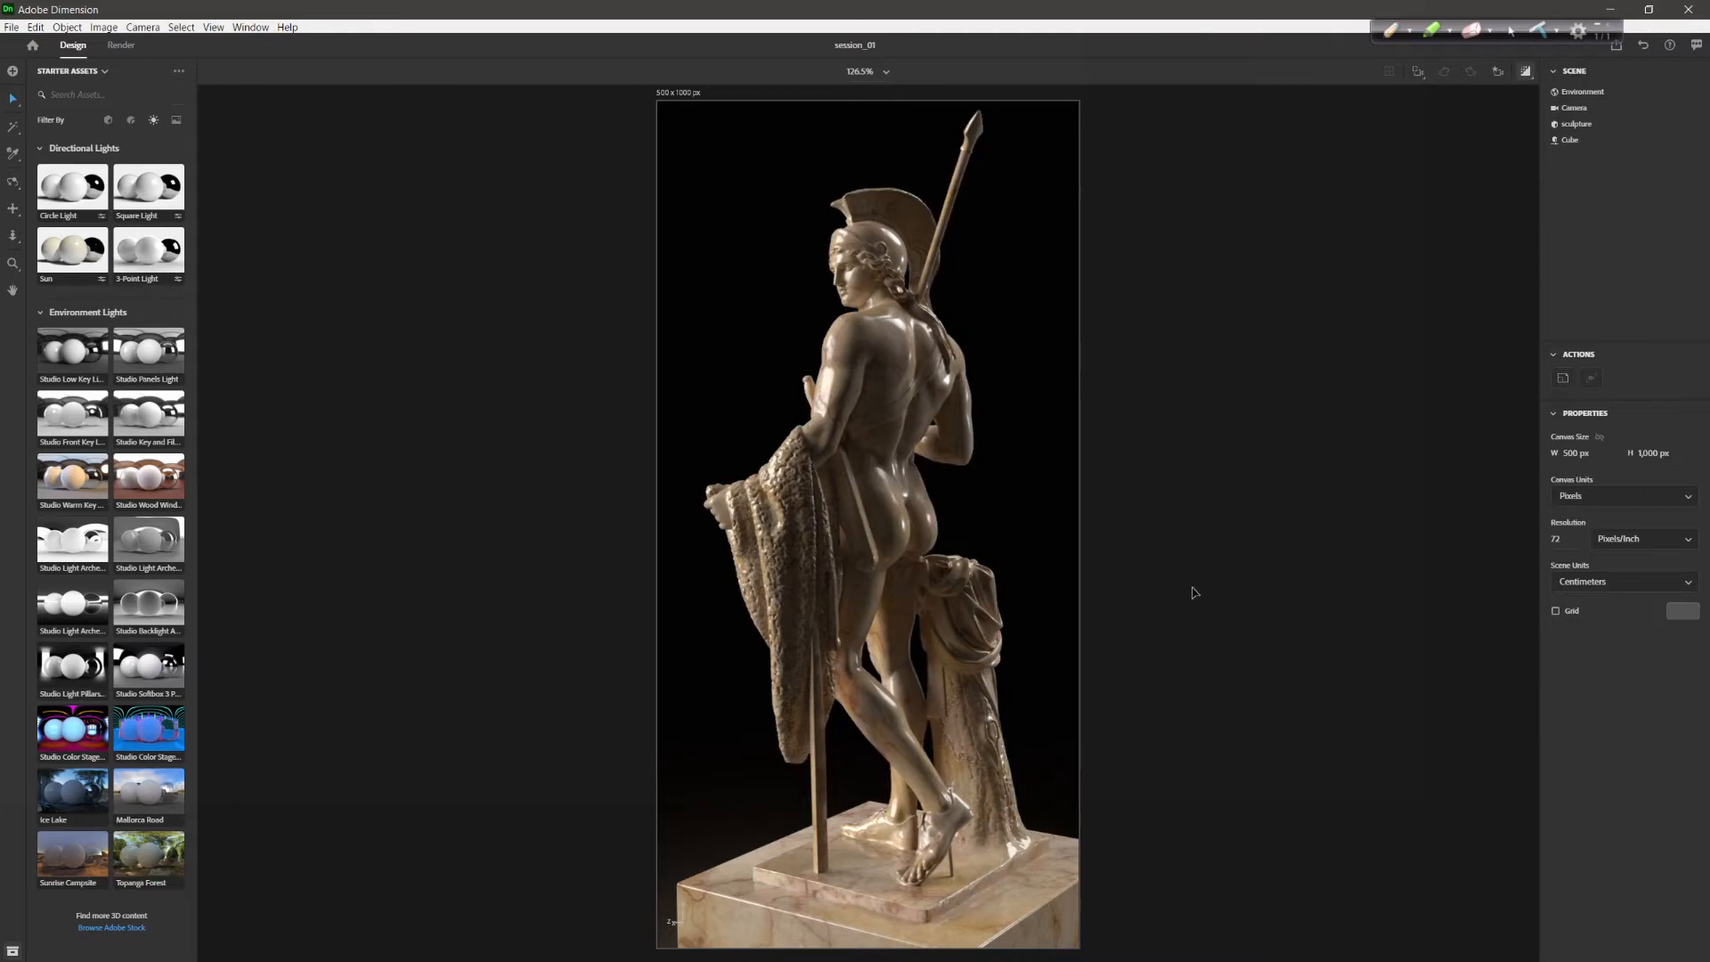
Switch to Photoshop to view the layered render session_01_16bit-Current View.psd
{"action": "key", "text": "alt+Tab"}
{"action": "key", "text": "alt+Tab"}
{"action": "key", "text": "alt+Tab"}
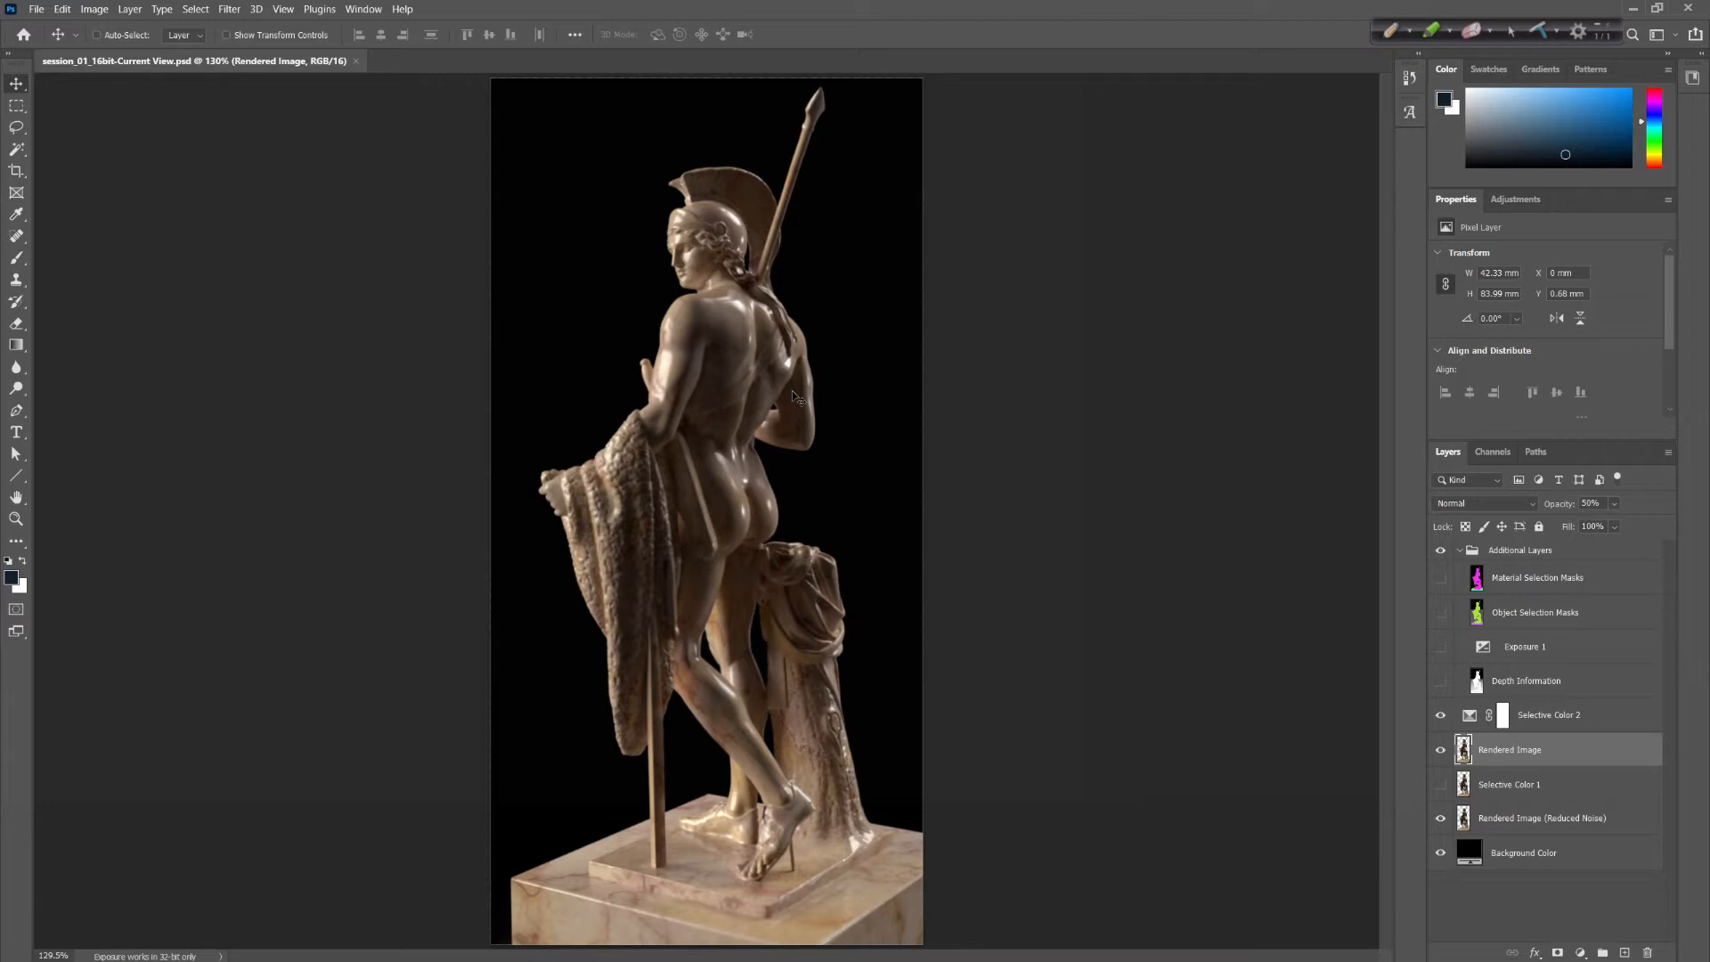
Switch to the browser and look through the Sculptures board on Pinterest for reference images
{"action": "key", "text": "alt+Tab"}
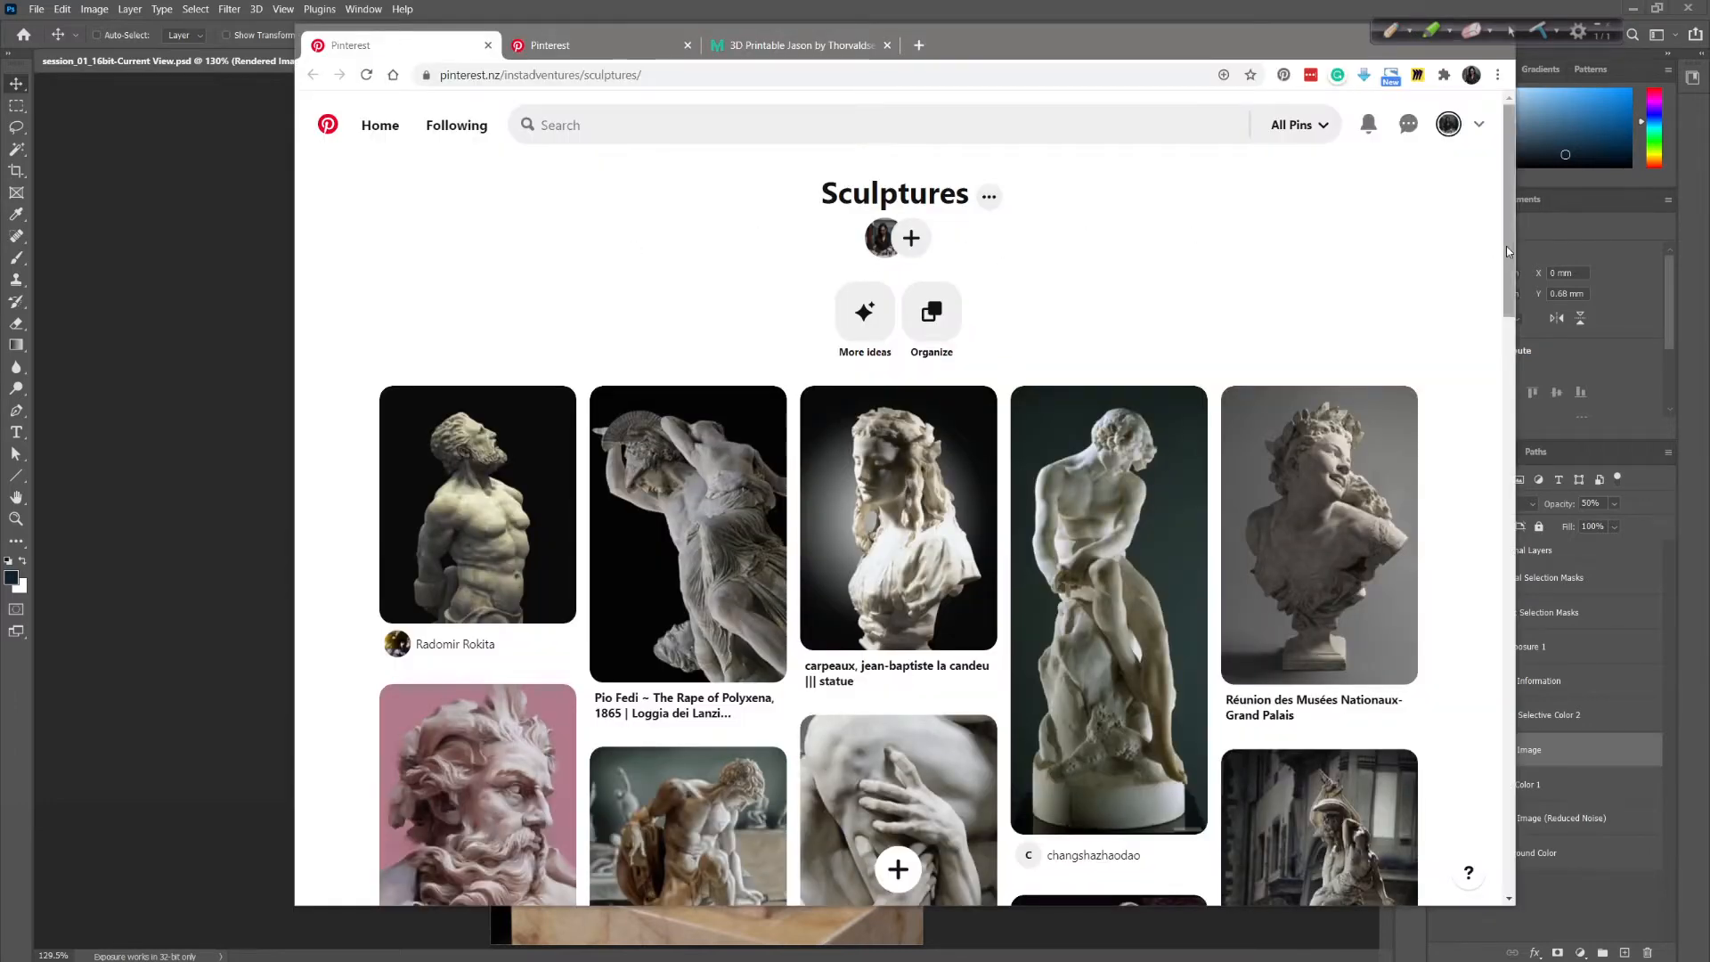
{"action": "left_click_drag", "start_coordinate": [1509, 260], "coordinate": [1510, 322]}
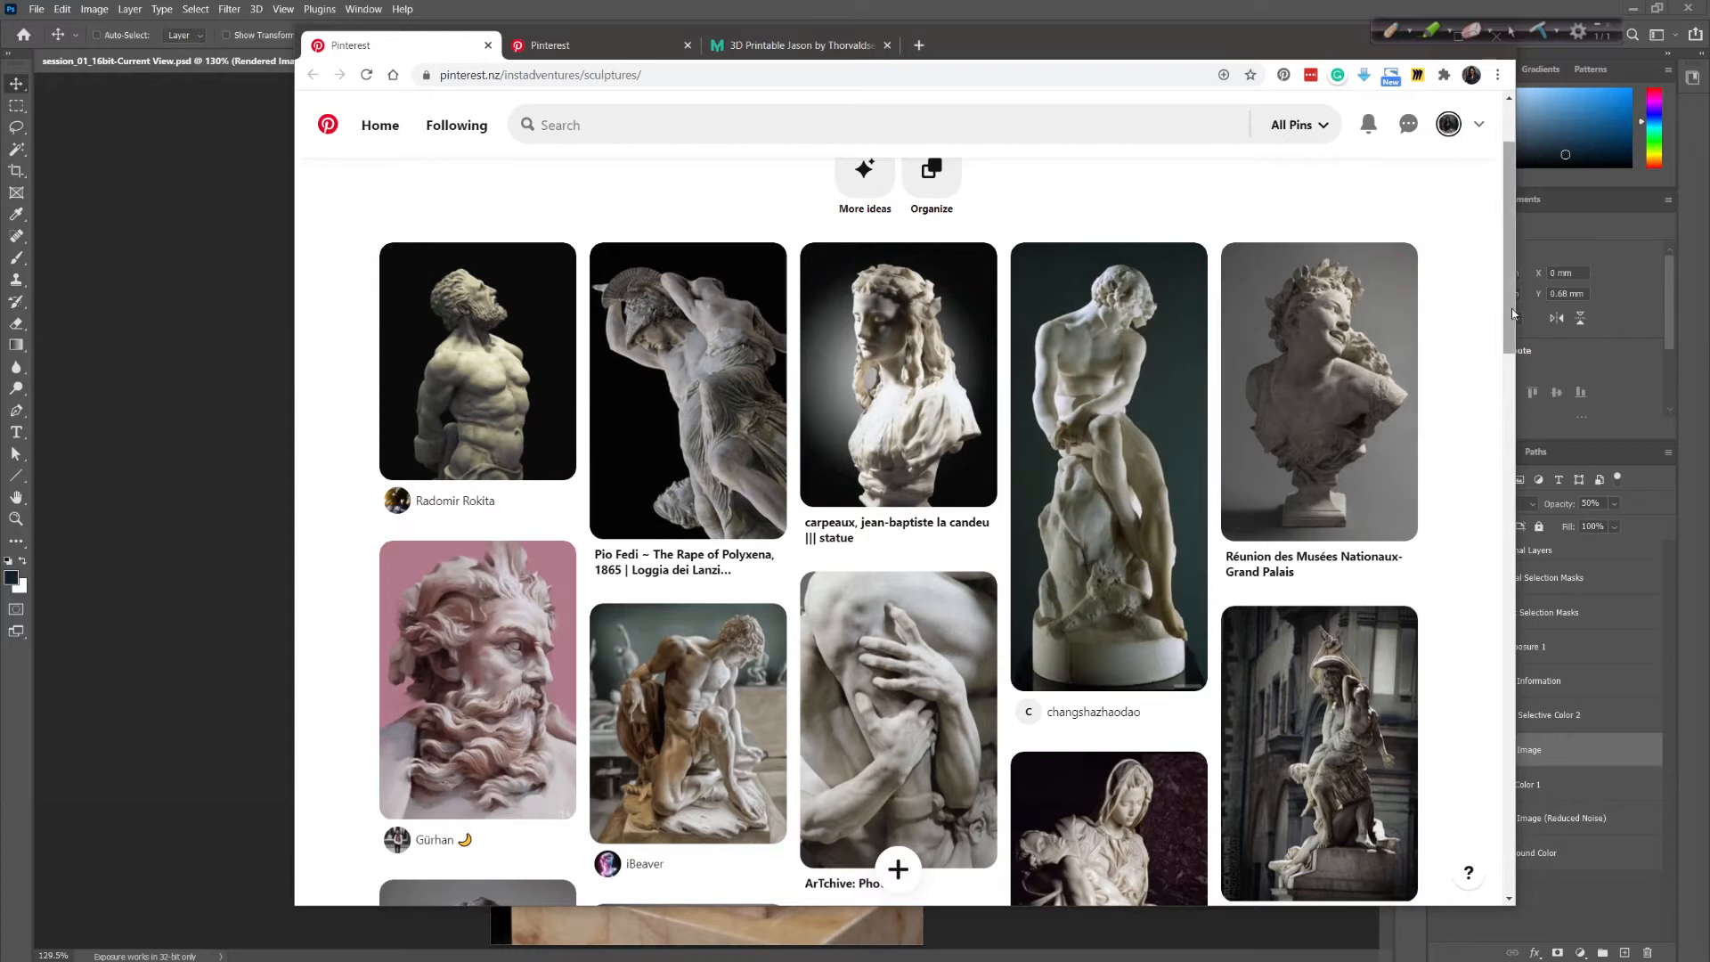
{"action": "left_click_drag", "start_coordinate": [1510, 317], "coordinate": [1511, 338]}
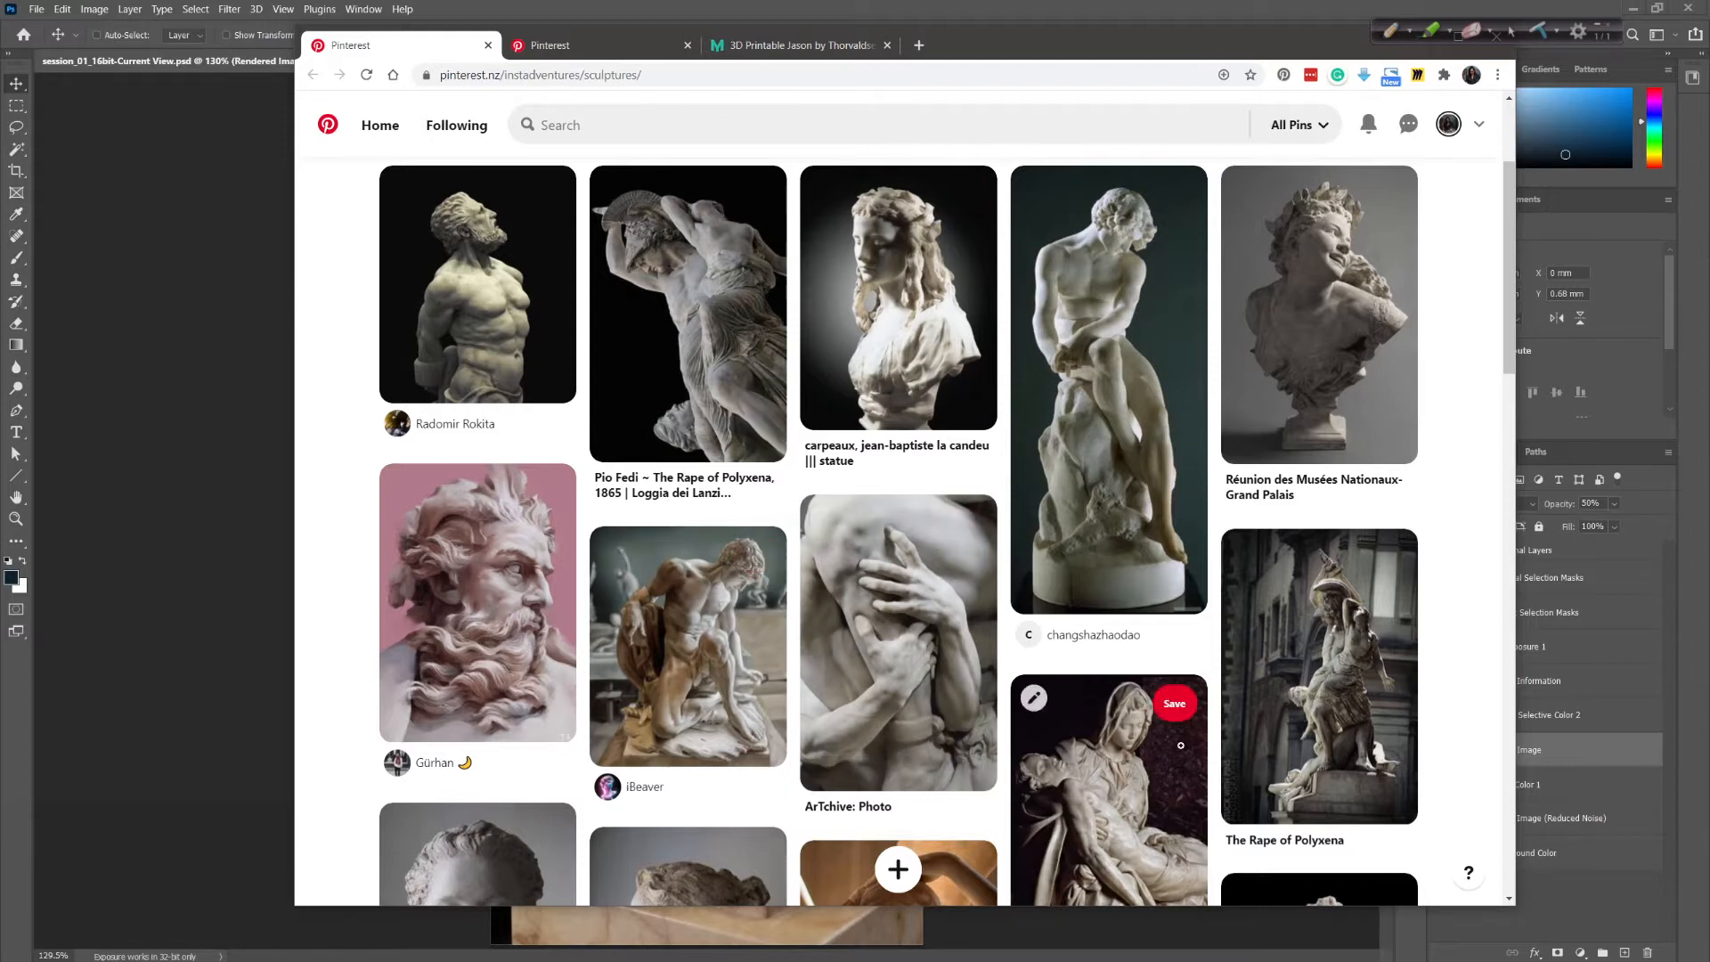
{"action": "left_click_drag", "start_coordinate": [1505, 318], "coordinate": [1499, 549]}
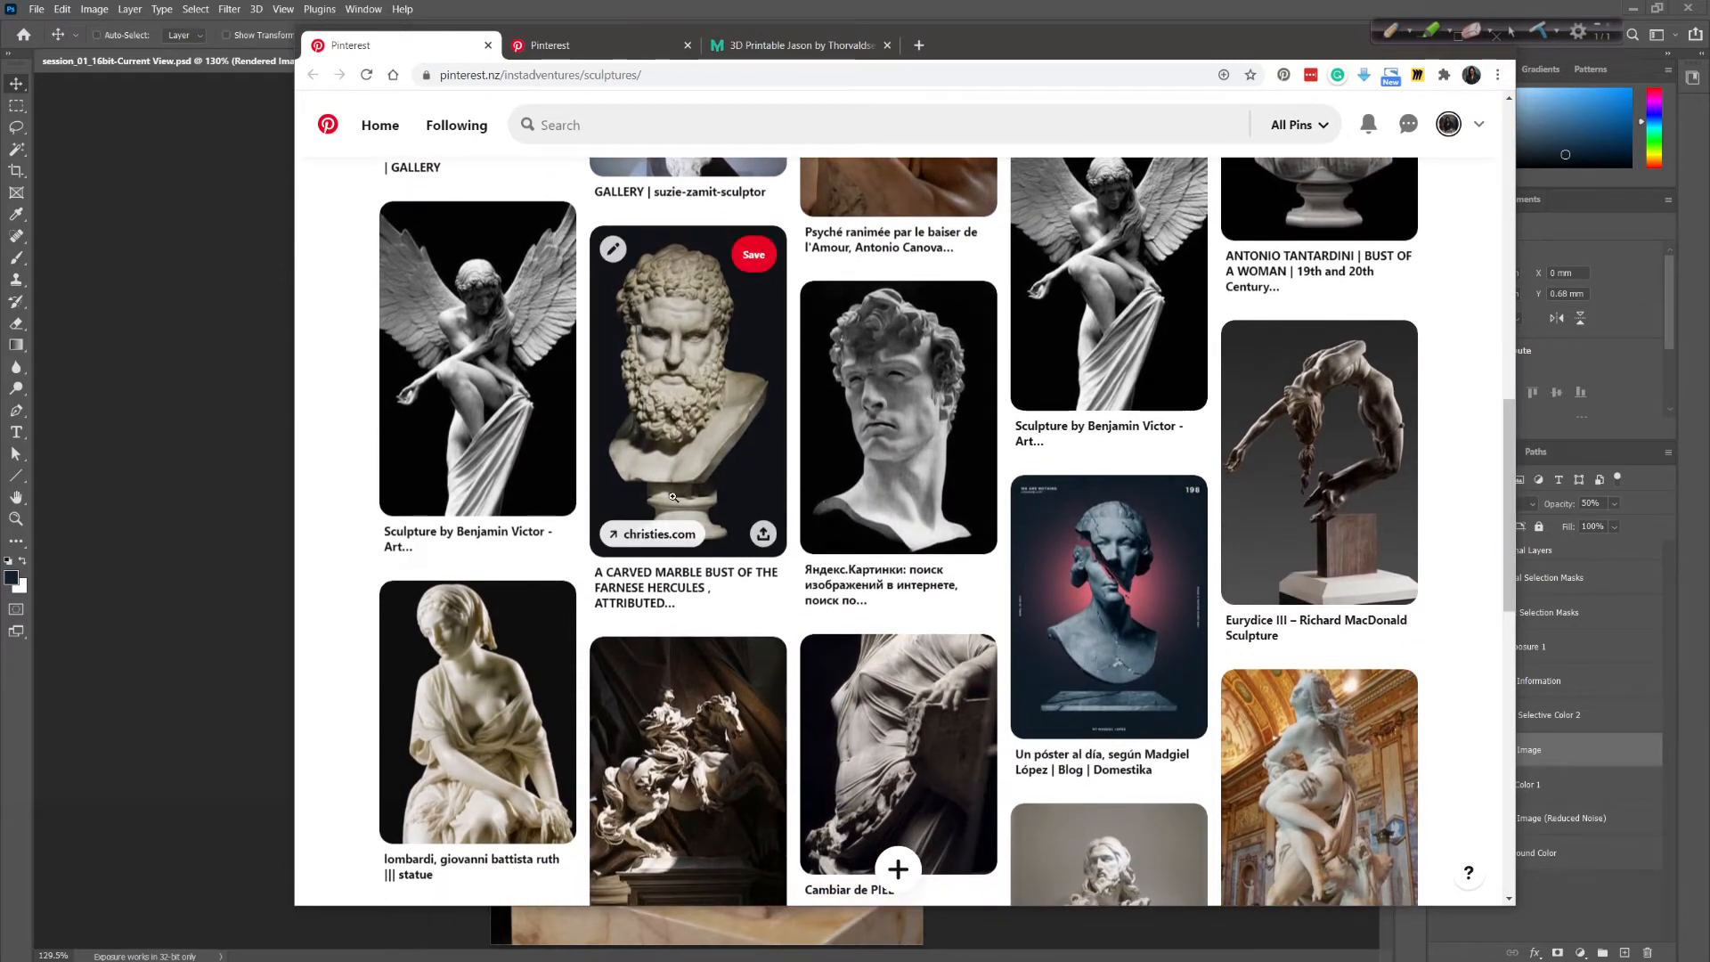
{"action": "scroll", "coordinate": [706, 402], "scroll_direction": "down", "scroll_amount": 3}
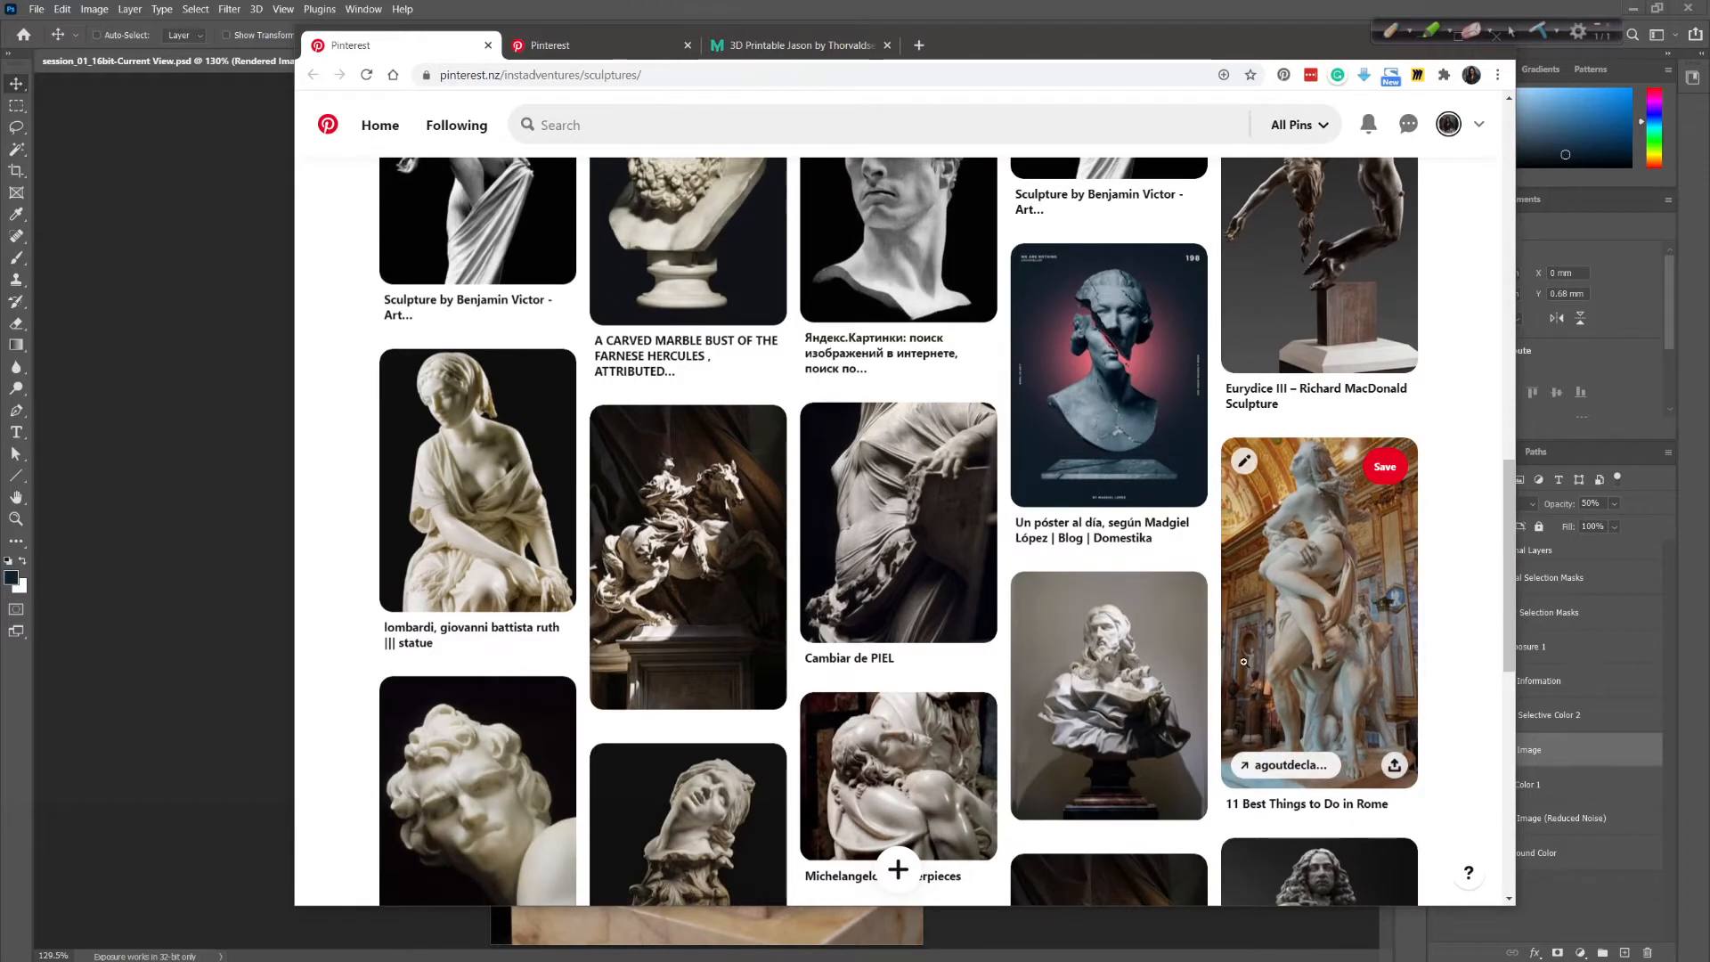
{"action": "scroll", "coordinate": [424, 323], "scroll_direction": "down", "scroll_amount": 1}
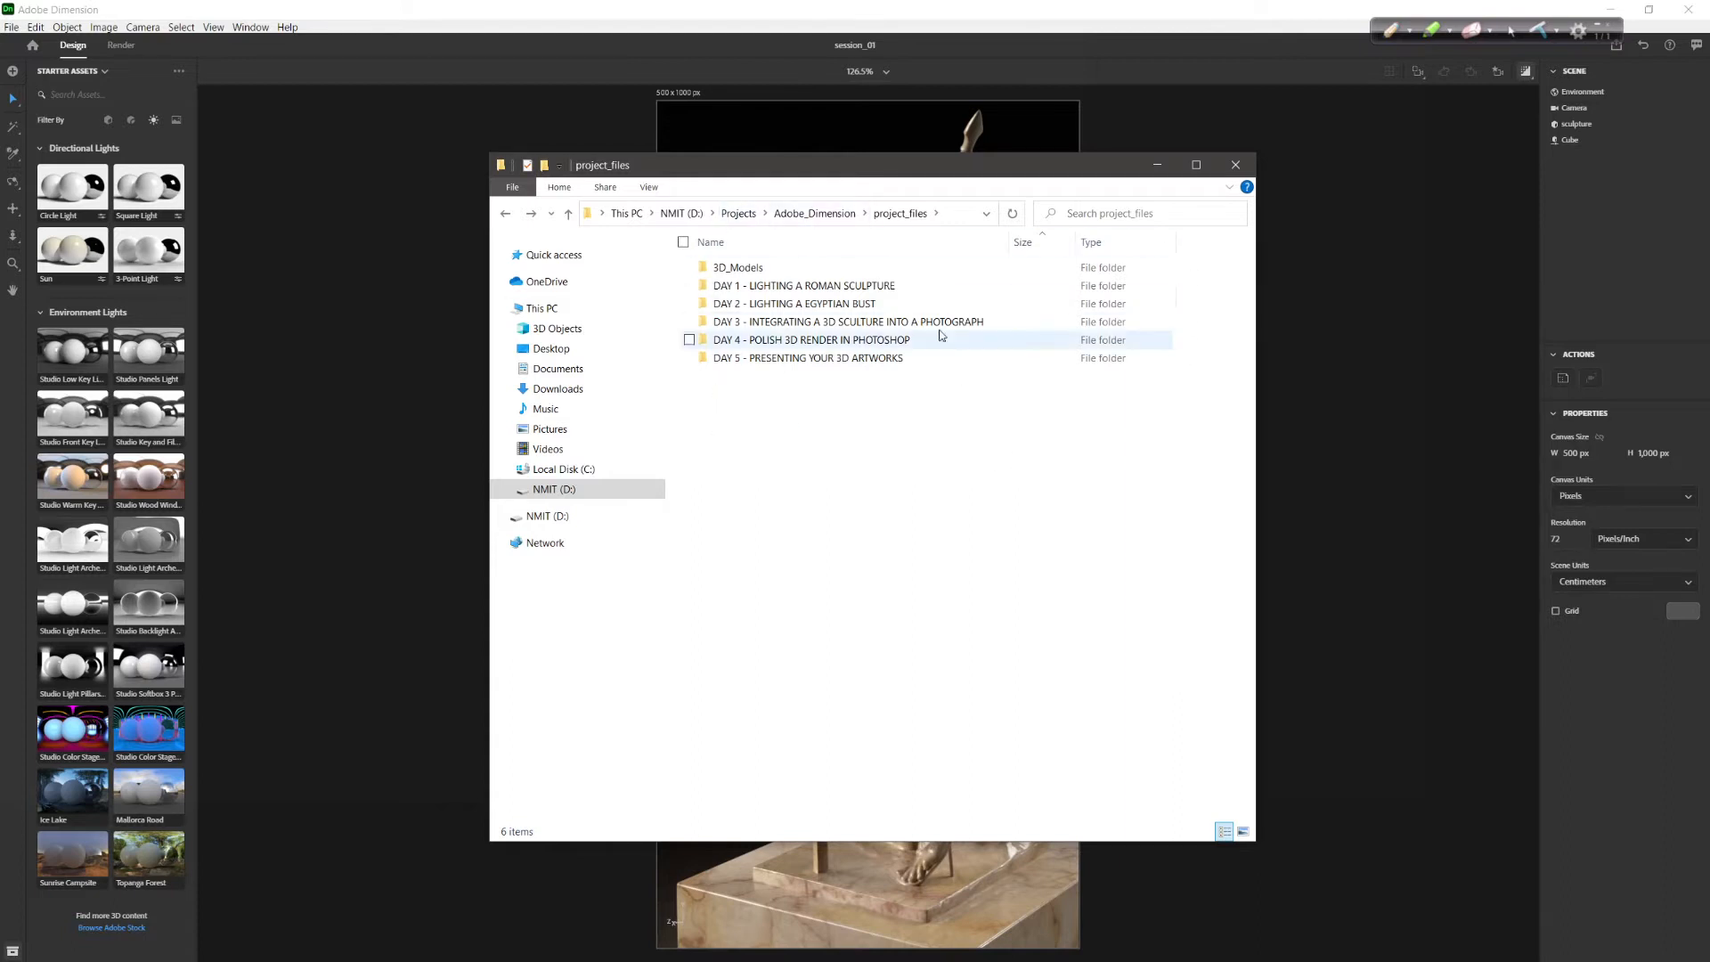
Inspect the Jason_180k model file in the DAY 1 - LIGHTING A ROMAN SCULPTURE 3D_Model folder and view its MyMiniFactory source page
{"action": "double_click", "coordinate": [789, 287]}
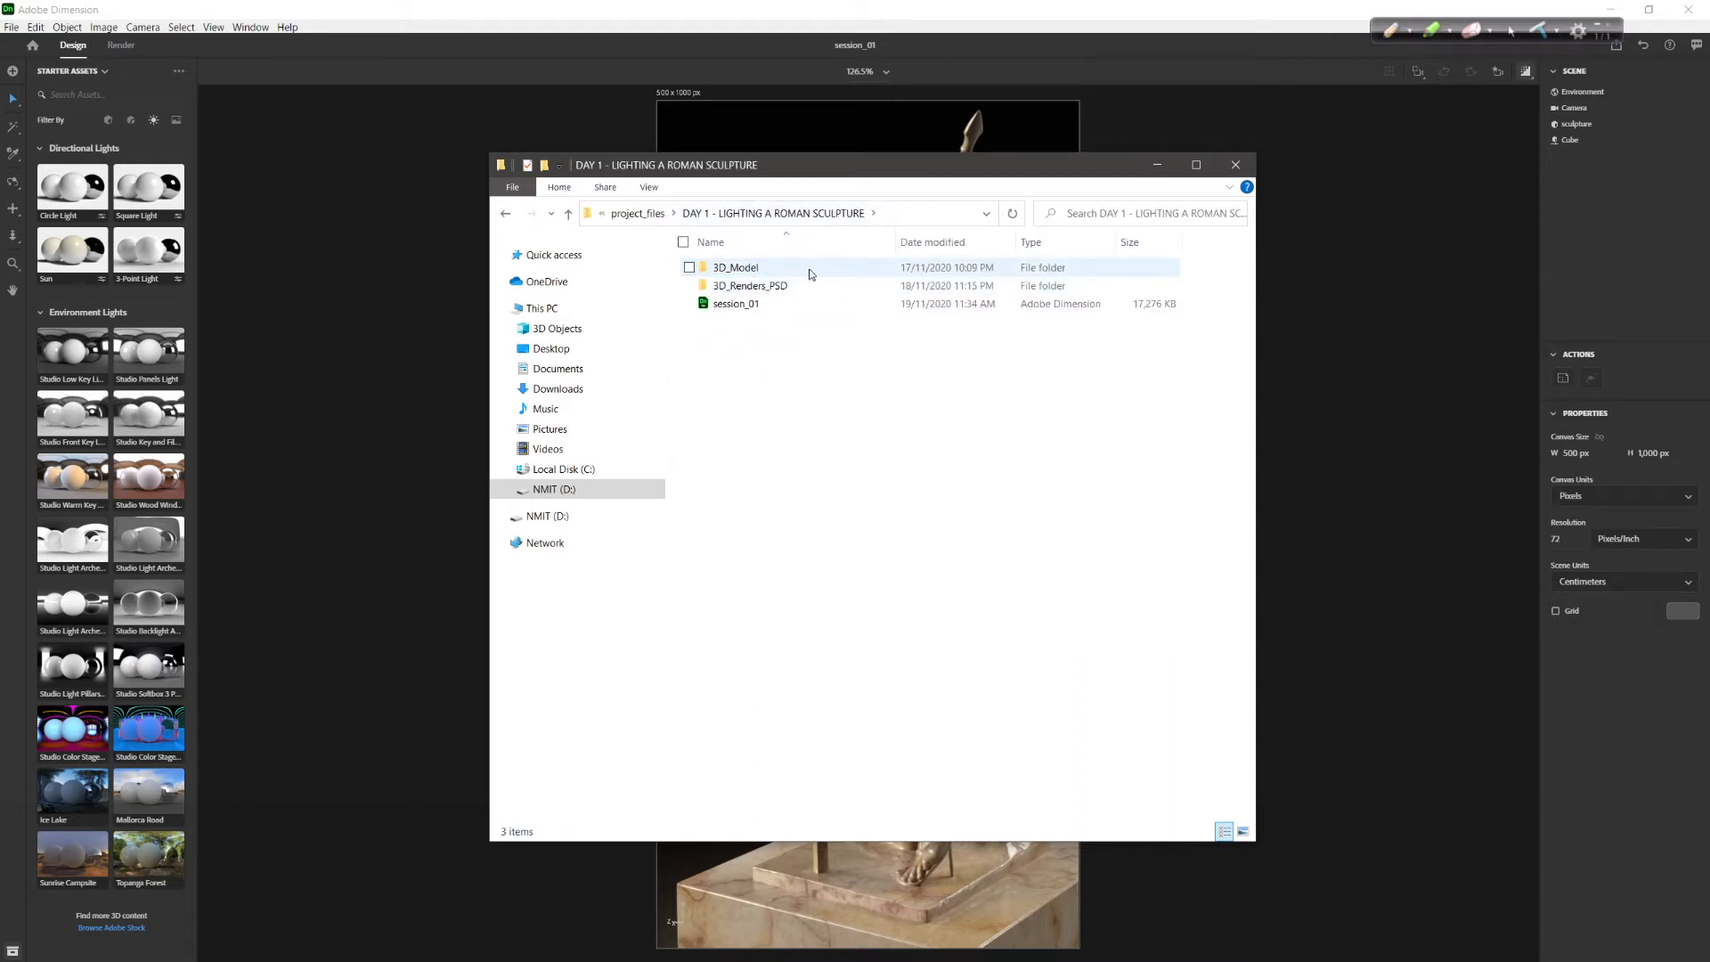
{"action": "double_click", "coordinate": [765, 269]}
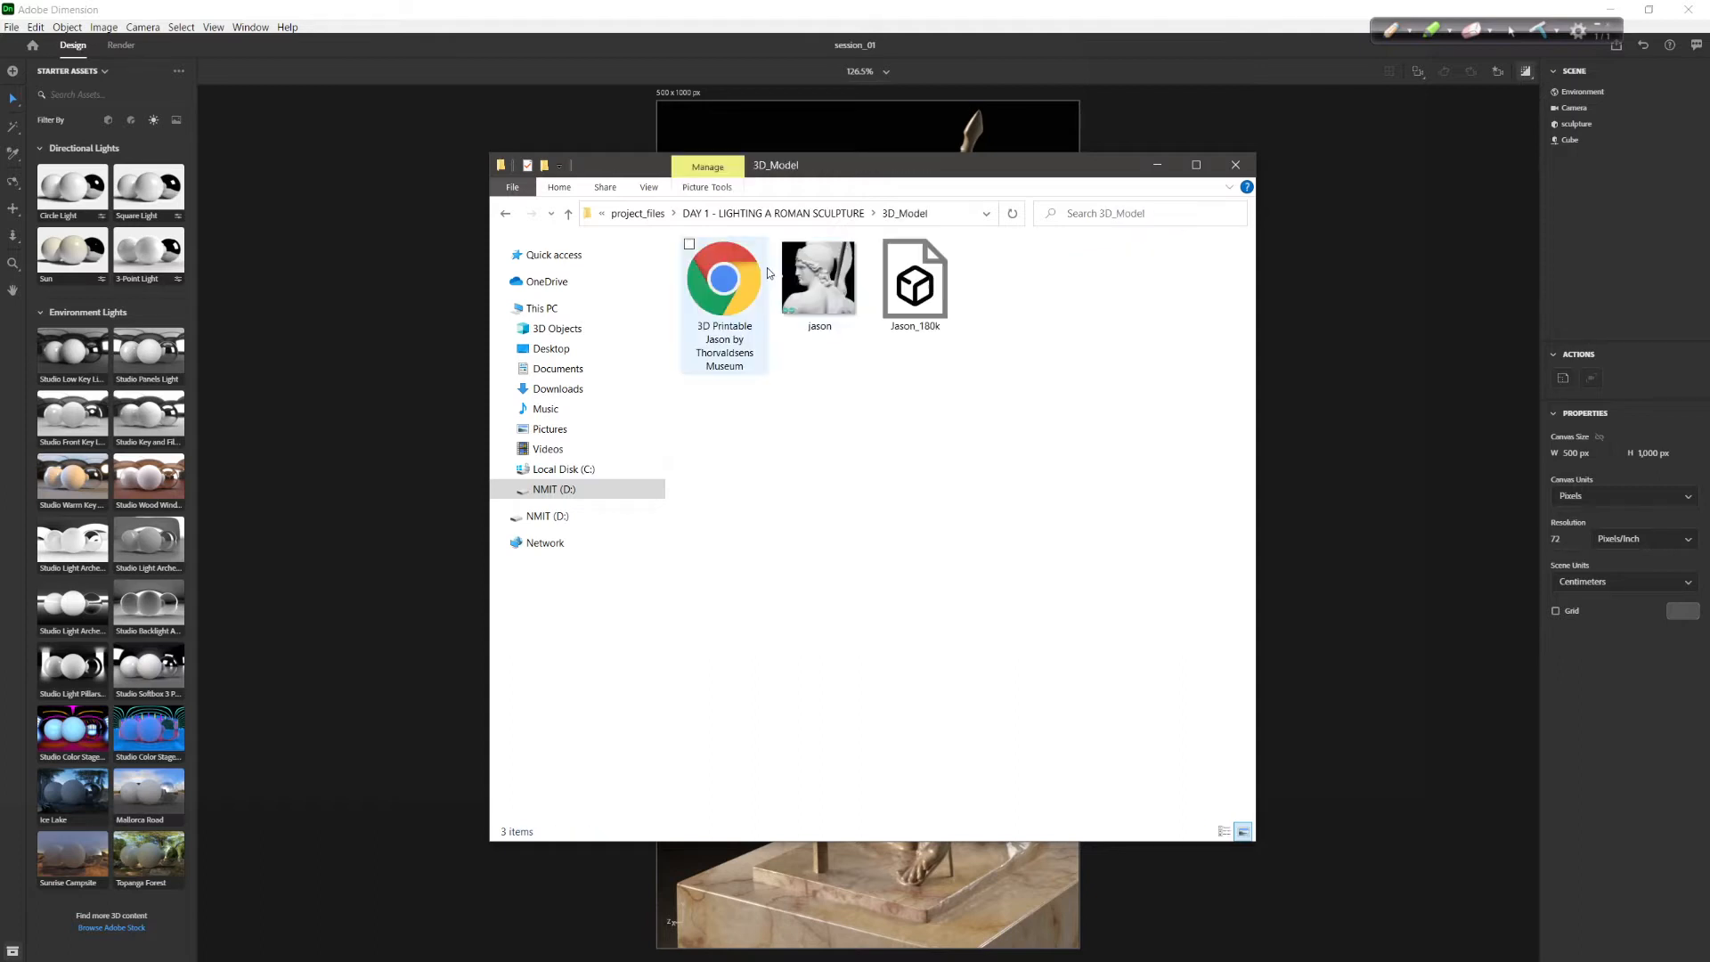
{"action": "left_click", "coordinate": [912, 297]}
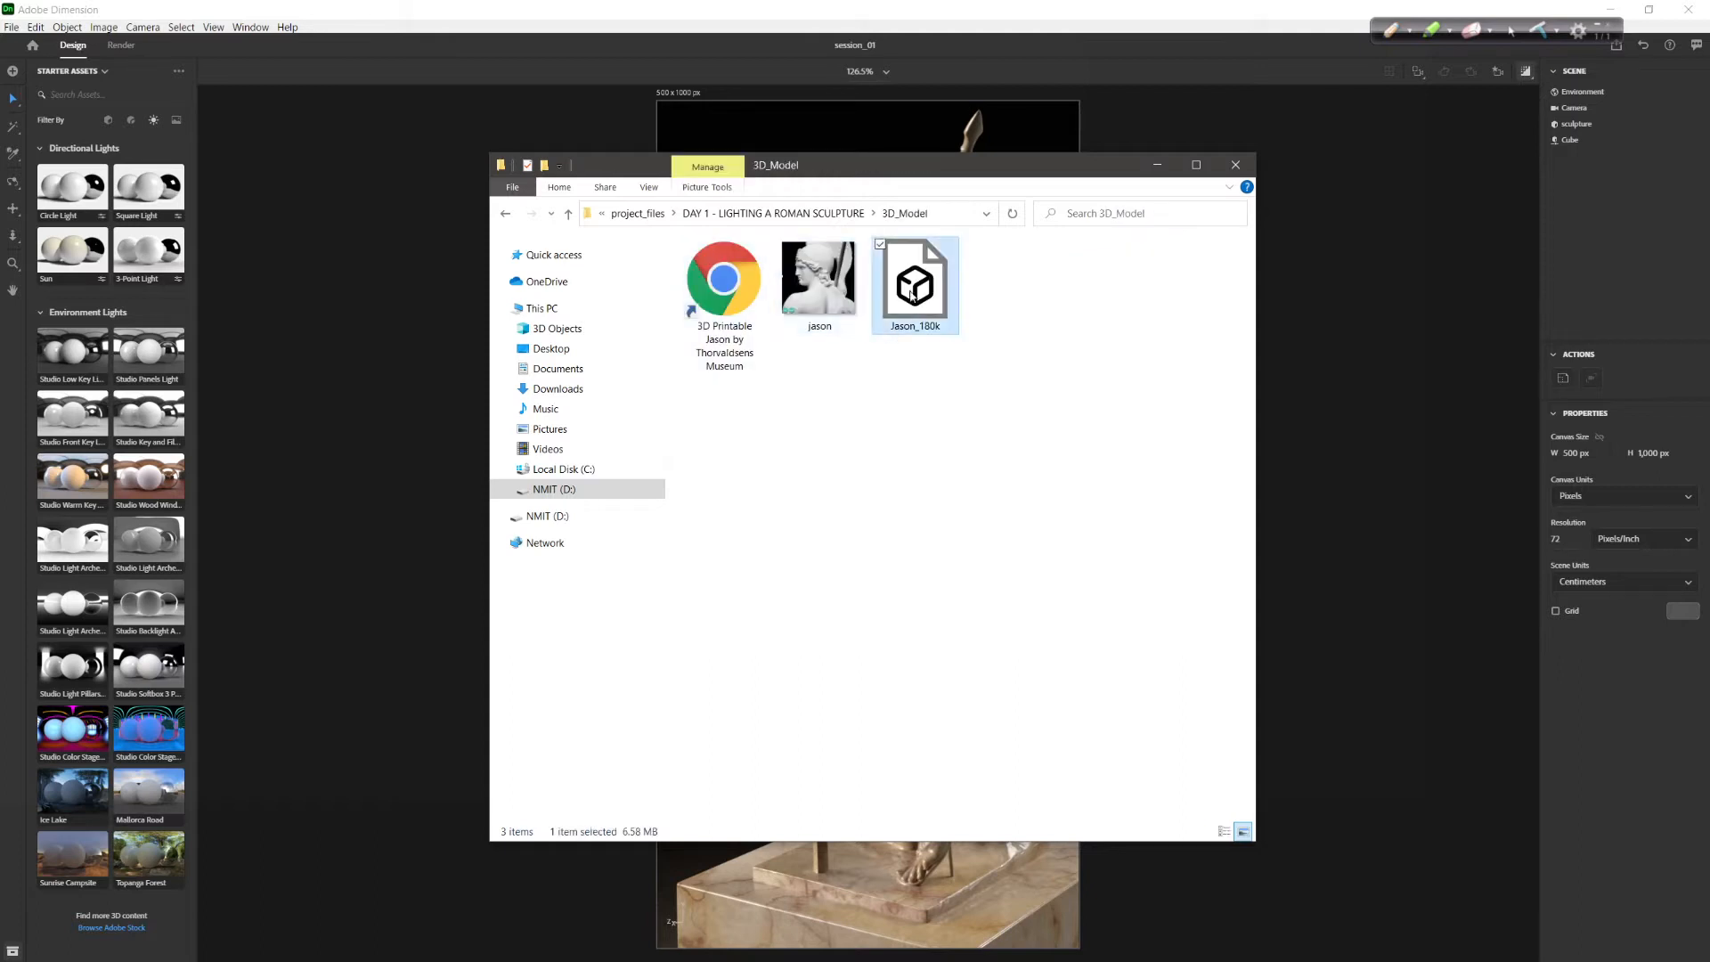
{"action": "left_click_drag", "start_coordinate": [828, 177], "coordinate": [1217, 205]}
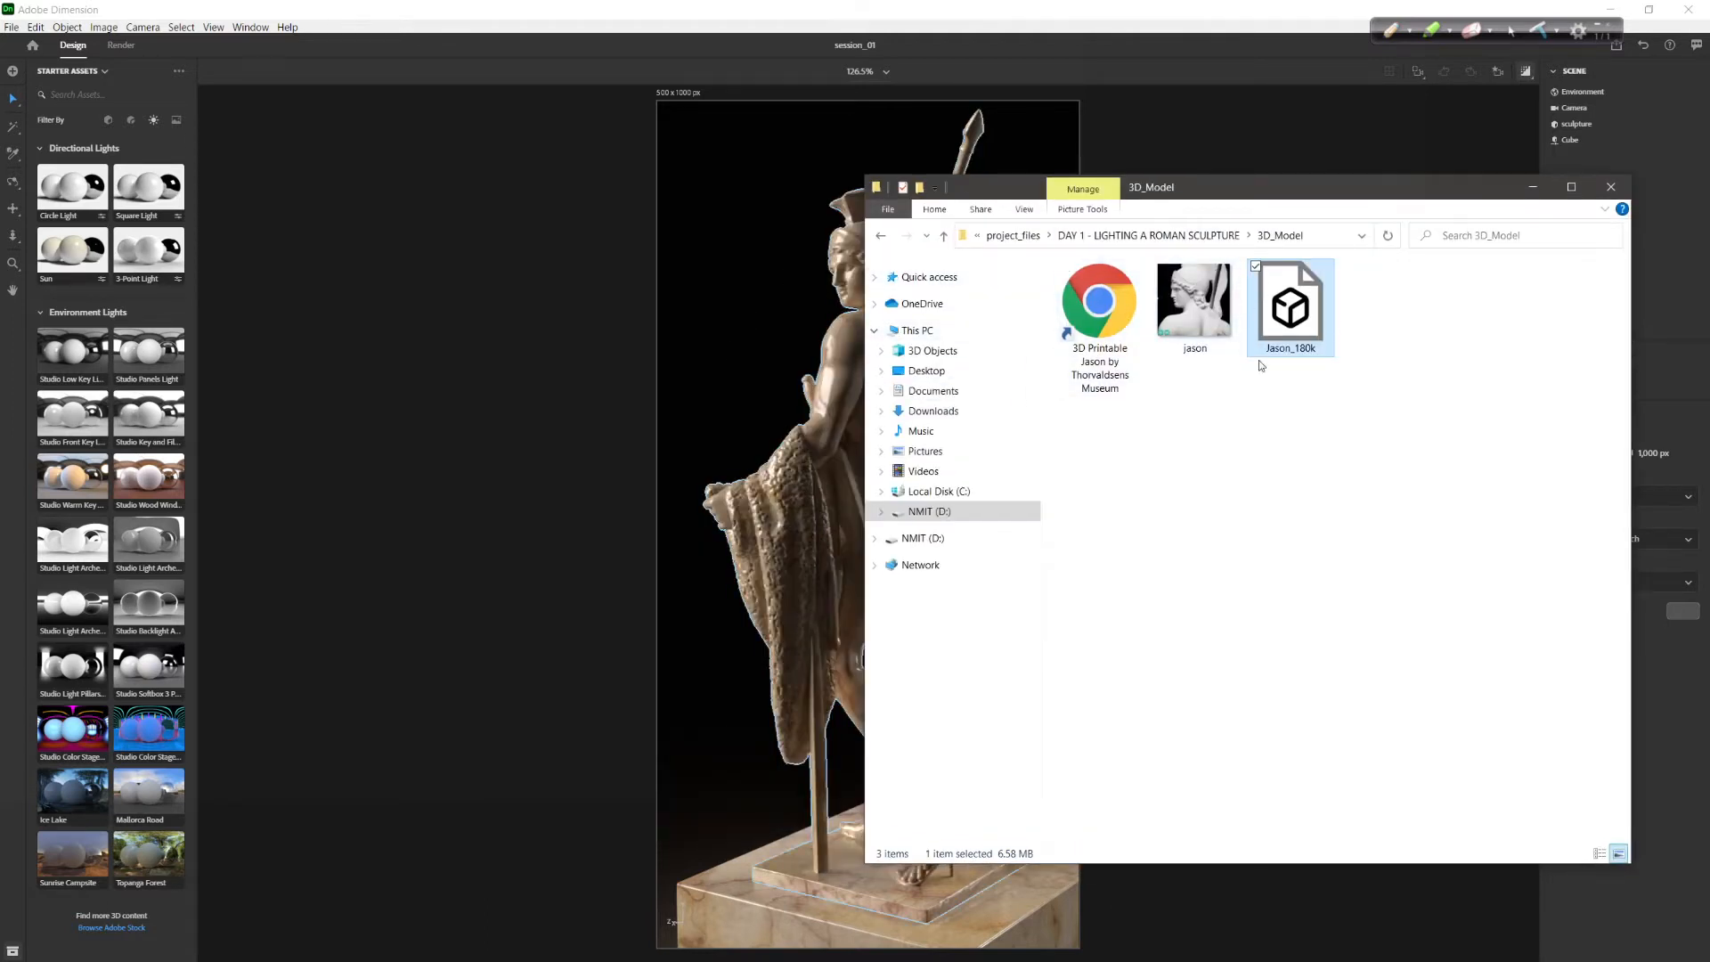
{"action": "double_click", "coordinate": [1107, 318]}
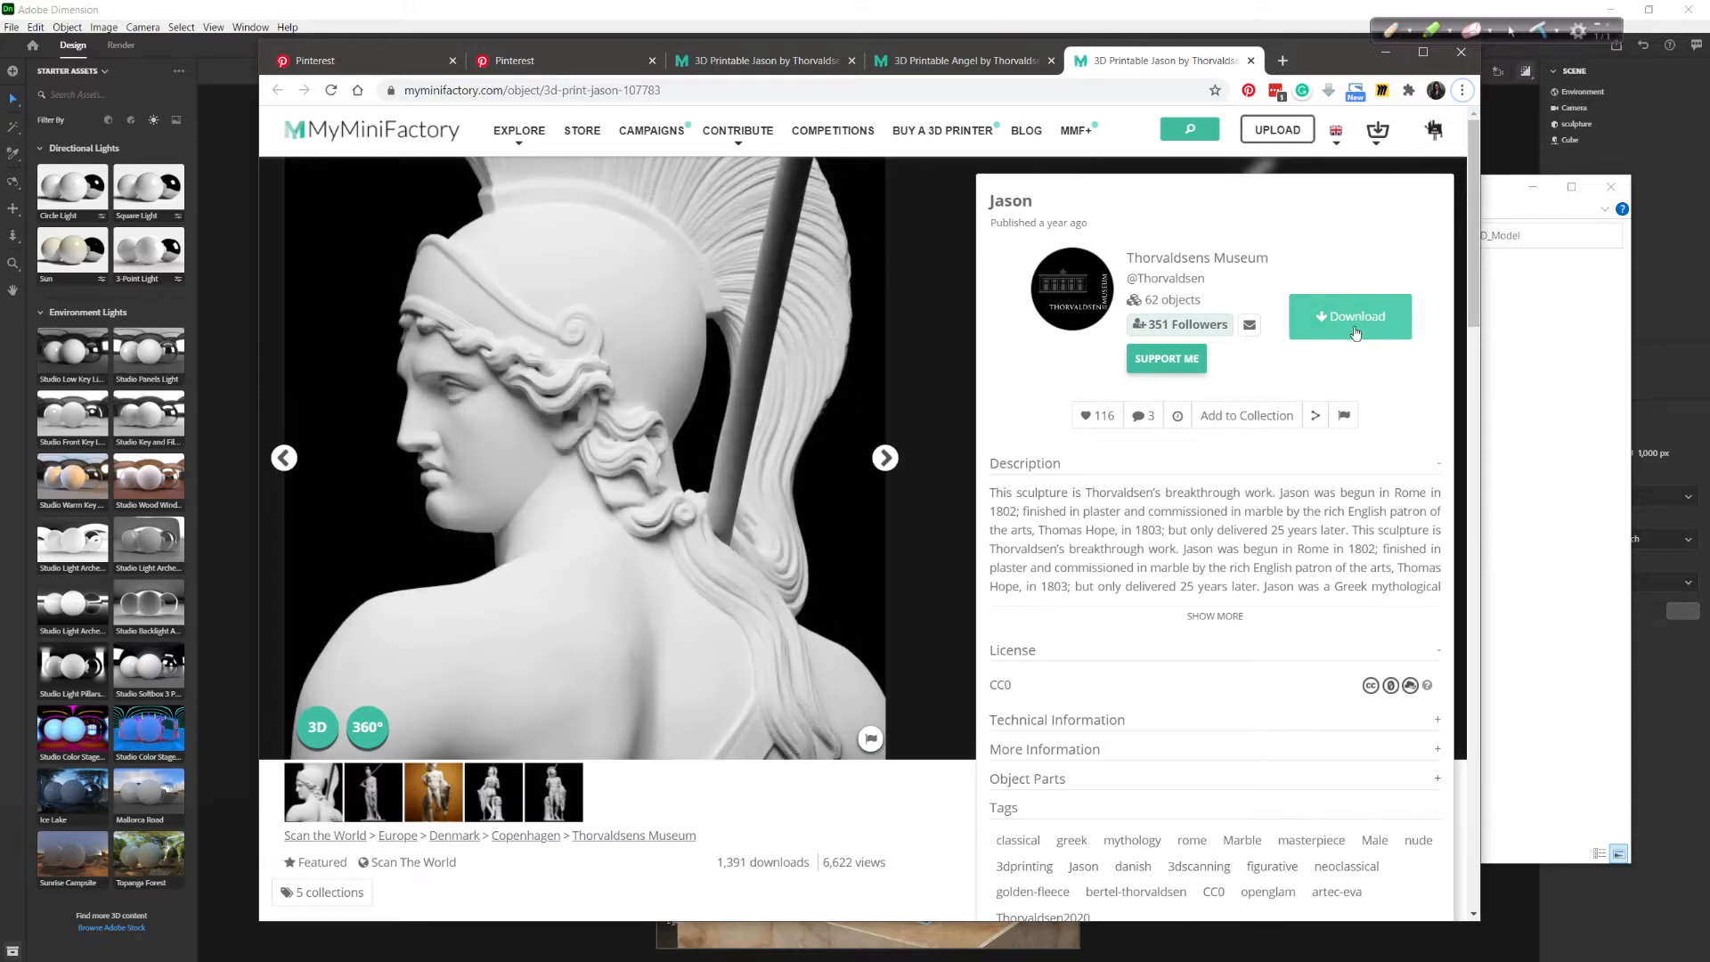
{"action": "left_click", "coordinate": [1385, 53]}
Examine the render files in the Day 1 3D_Renders_PSD folder and view session_01_16bit-Current View in Photoshop
{"action": "key", "text": "alt+Left"}
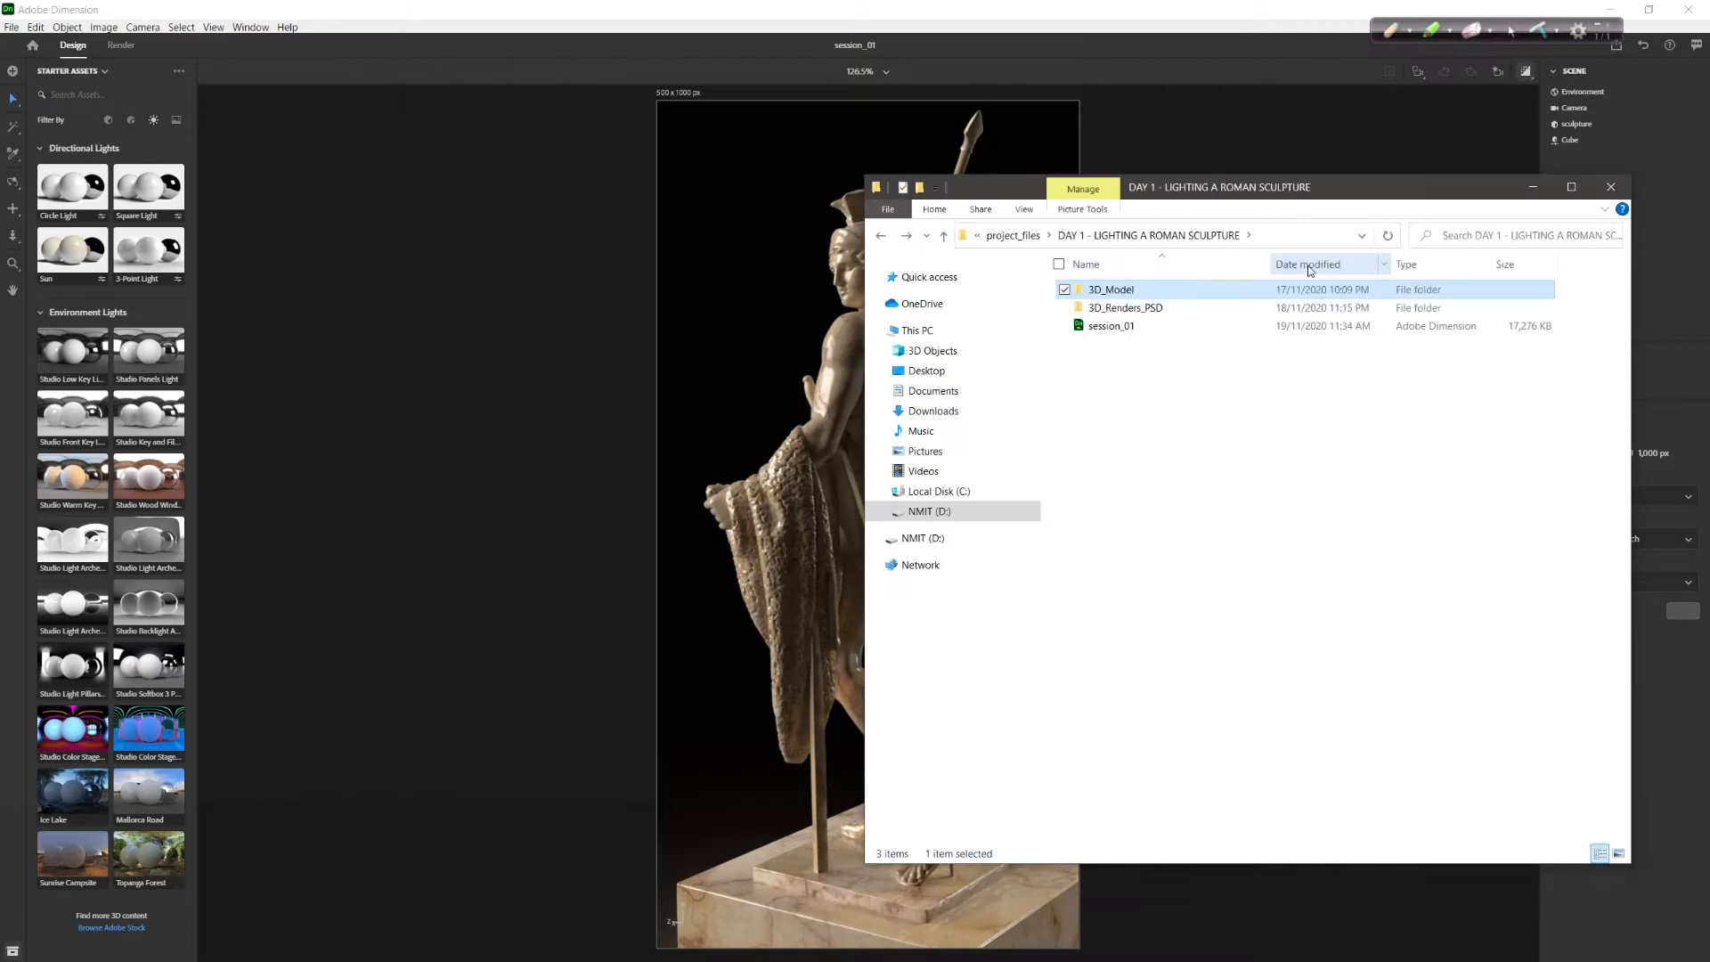
{"action": "double_click", "coordinate": [1172, 310]}
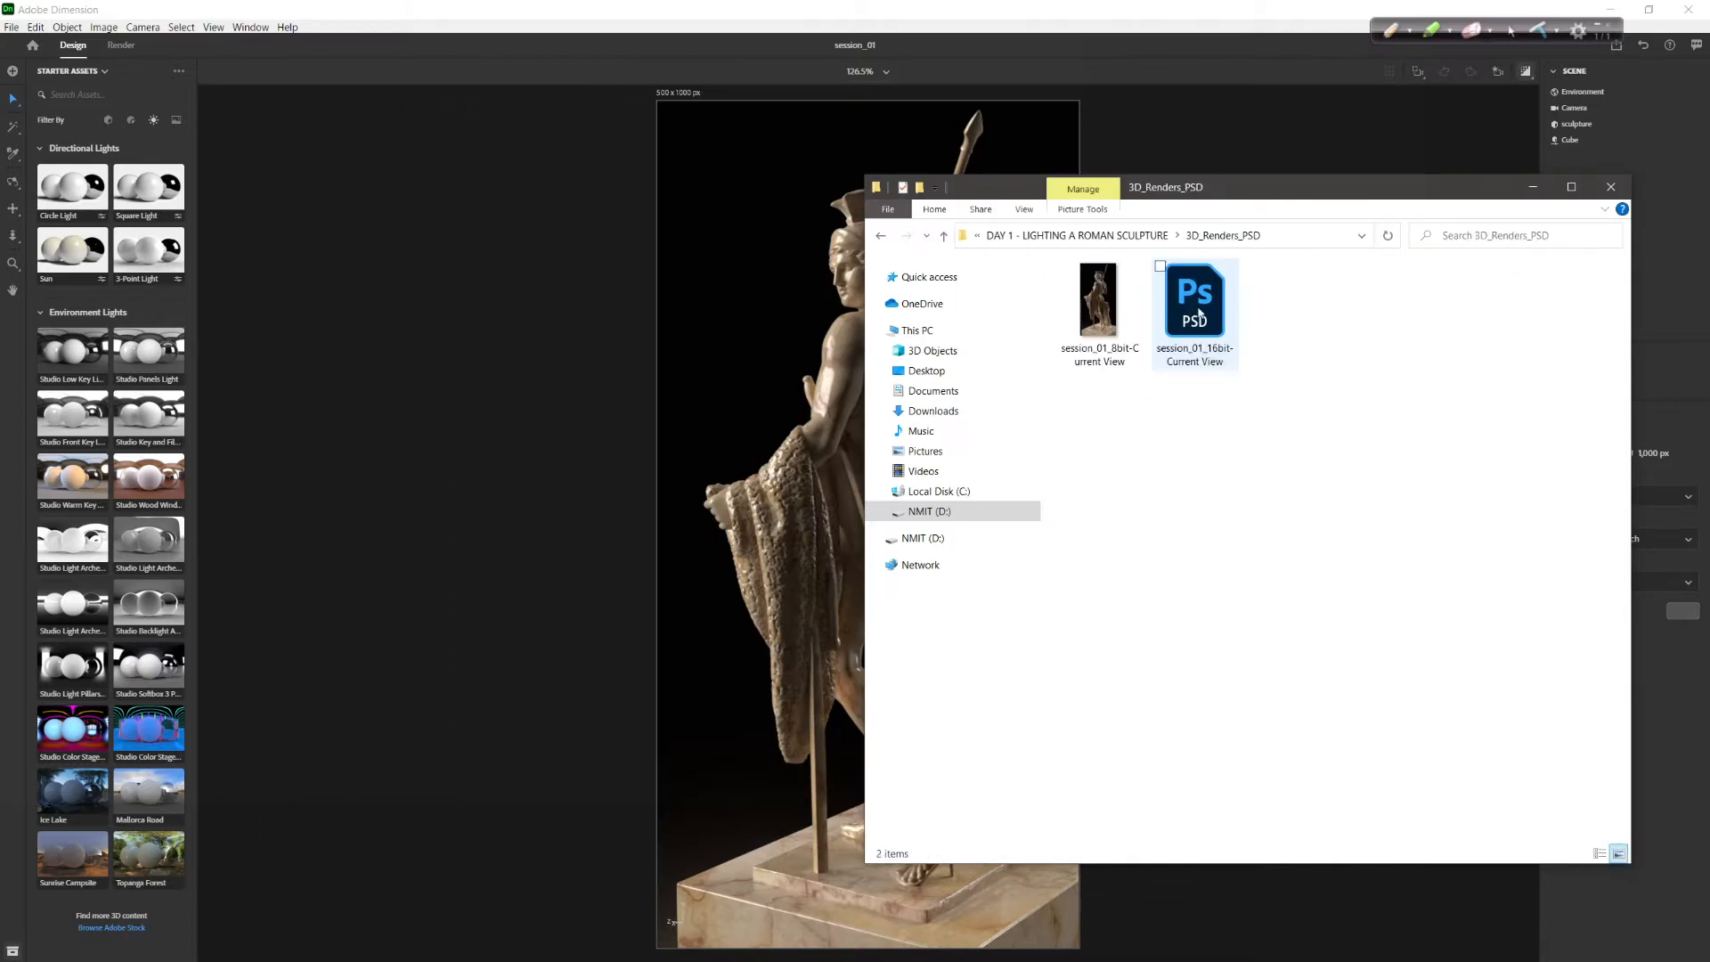
{"action": "left_click", "coordinate": [1200, 306]}
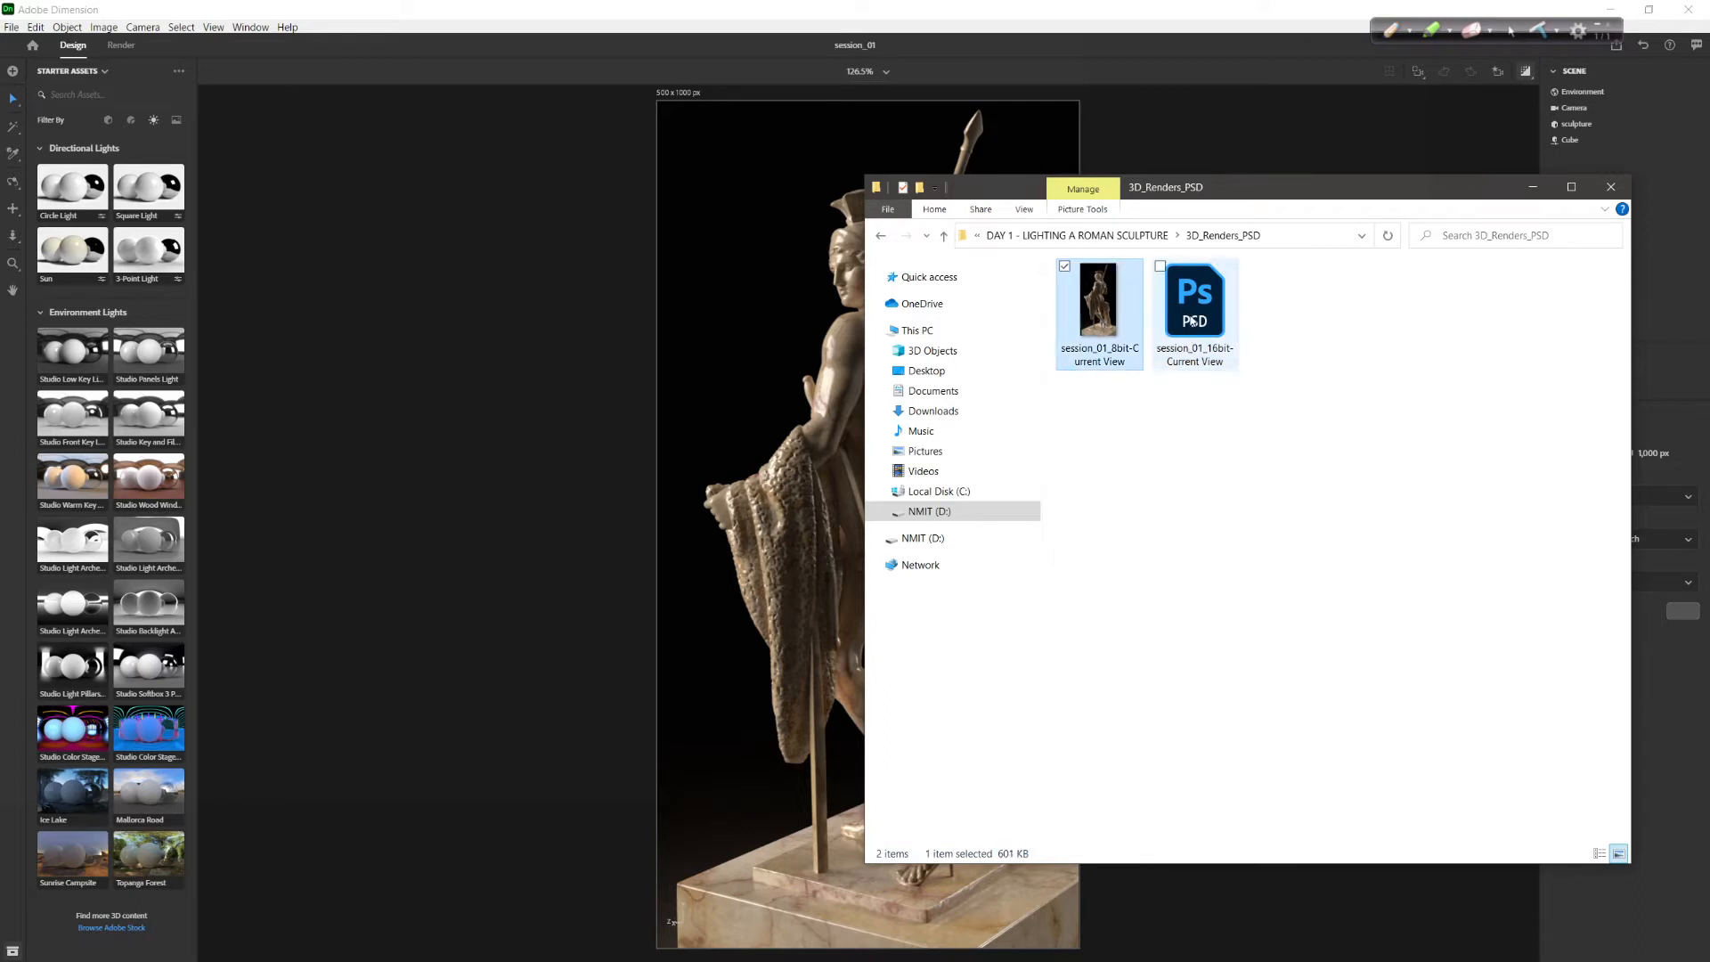
{"action": "left_click_drag", "start_coordinate": [1359, 192], "coordinate": [1148, 198]}
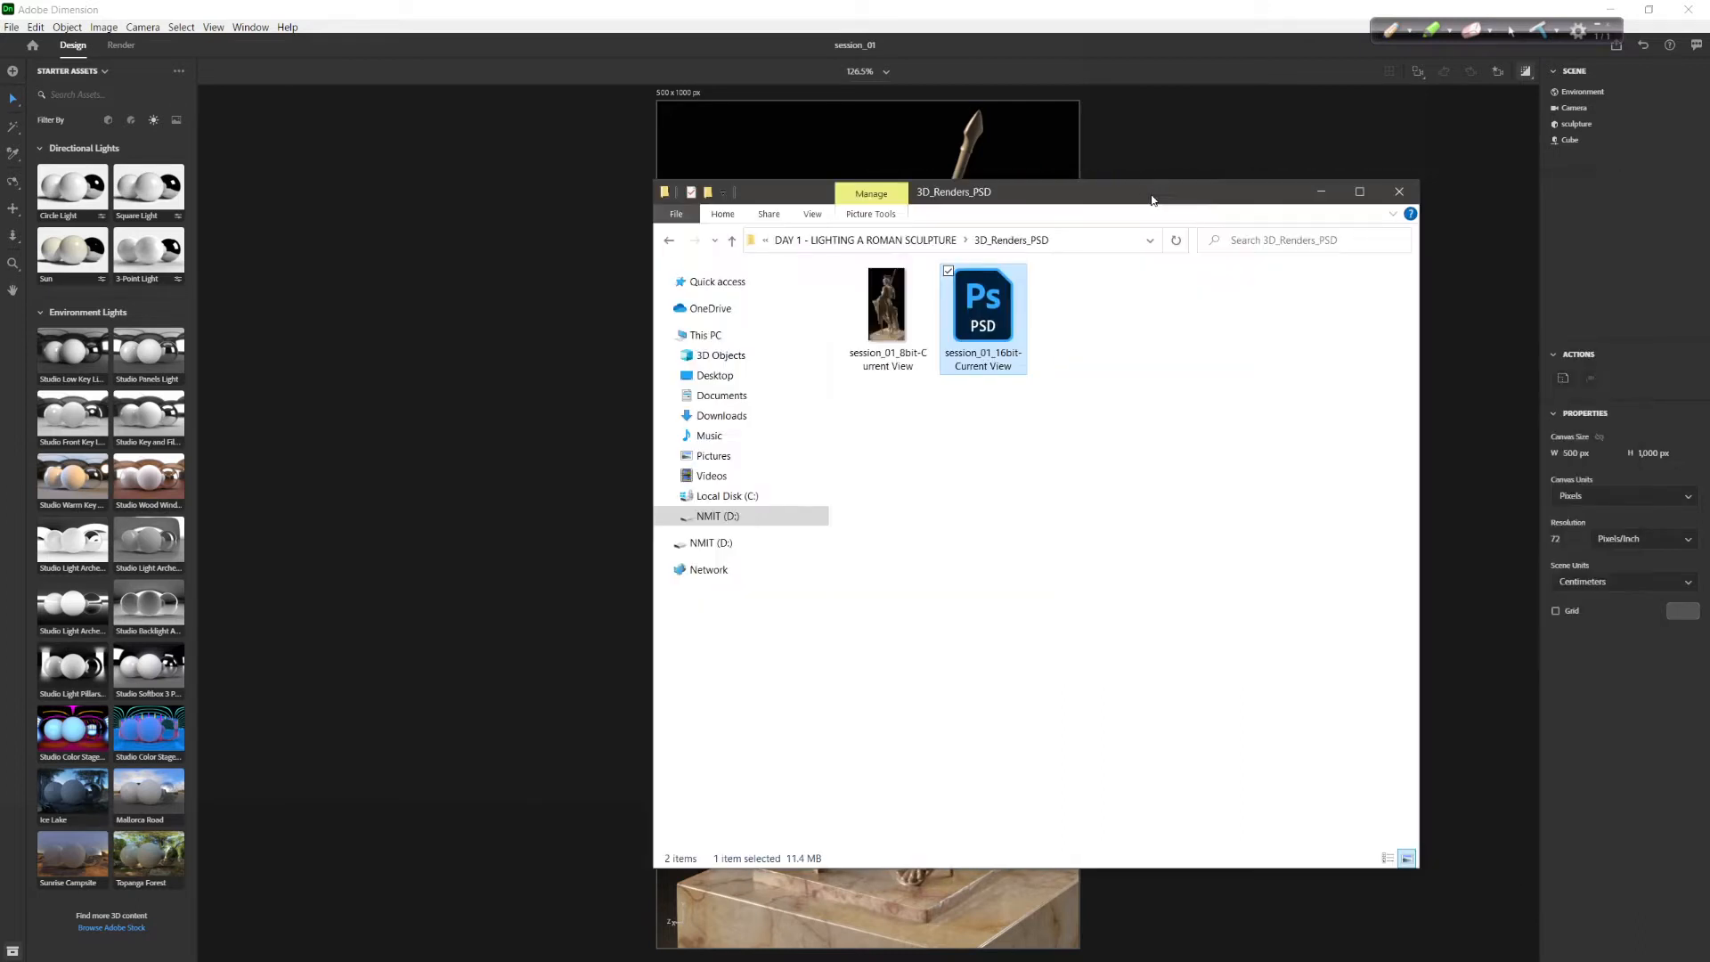
{"action": "key", "text": "alt"}
{"action": "key", "text": "alt+Tab"}
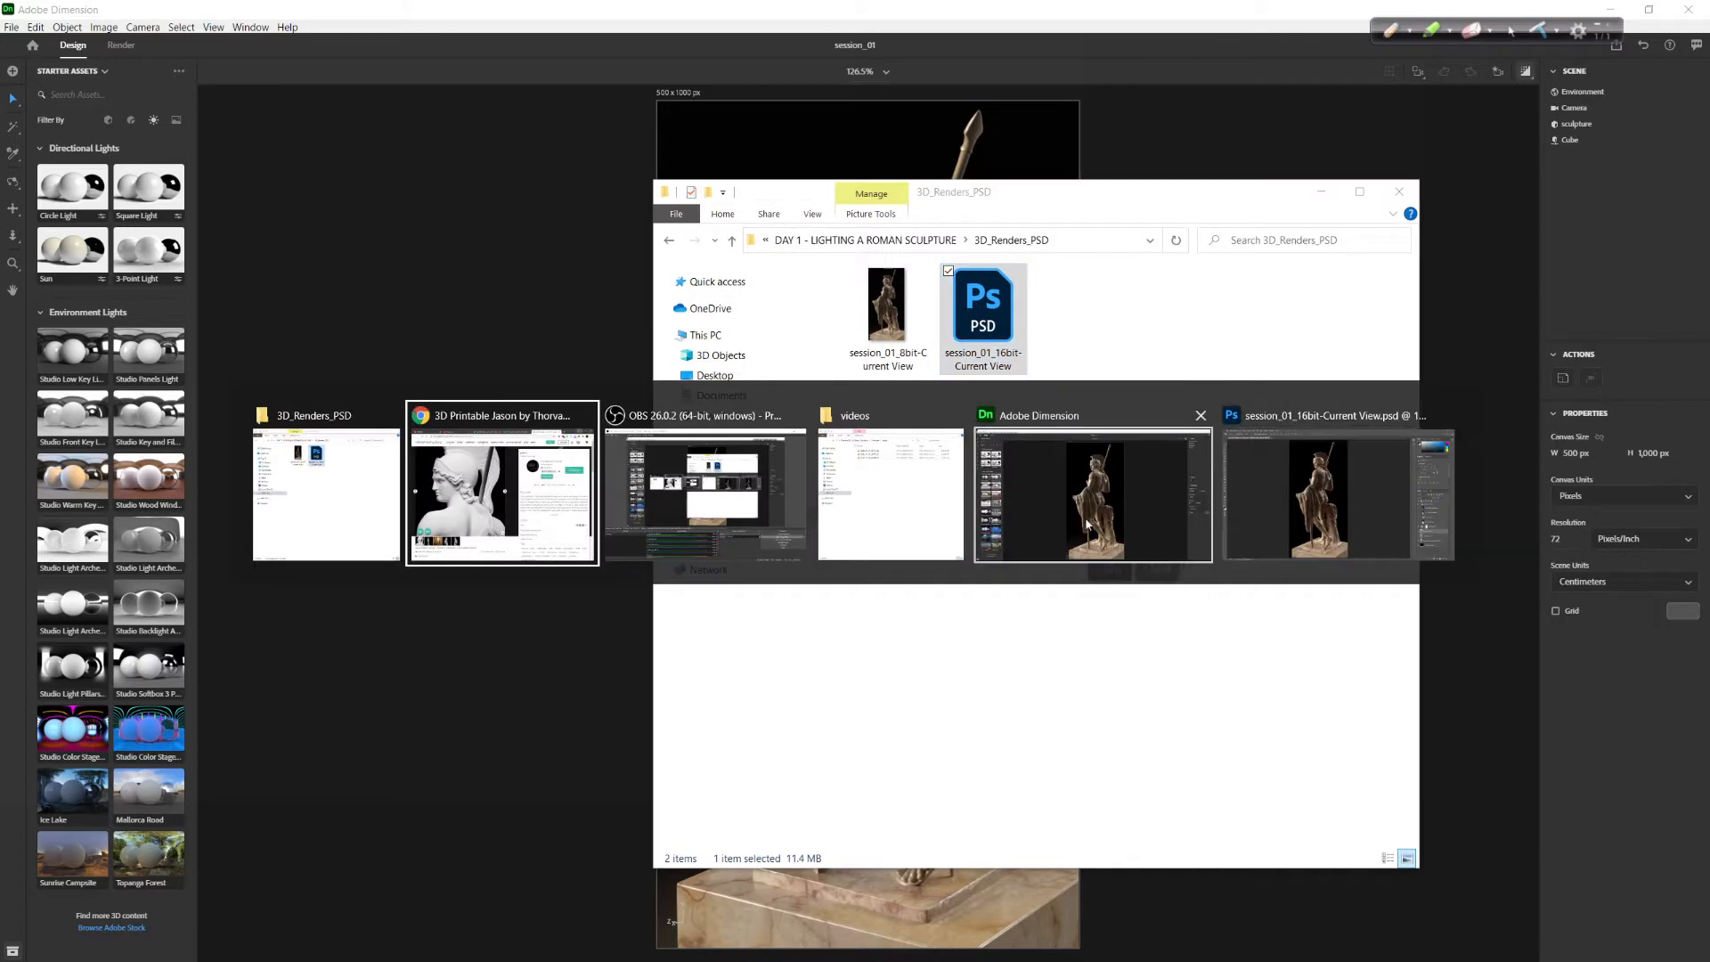
{"action": "left_click", "coordinate": [1348, 502]}
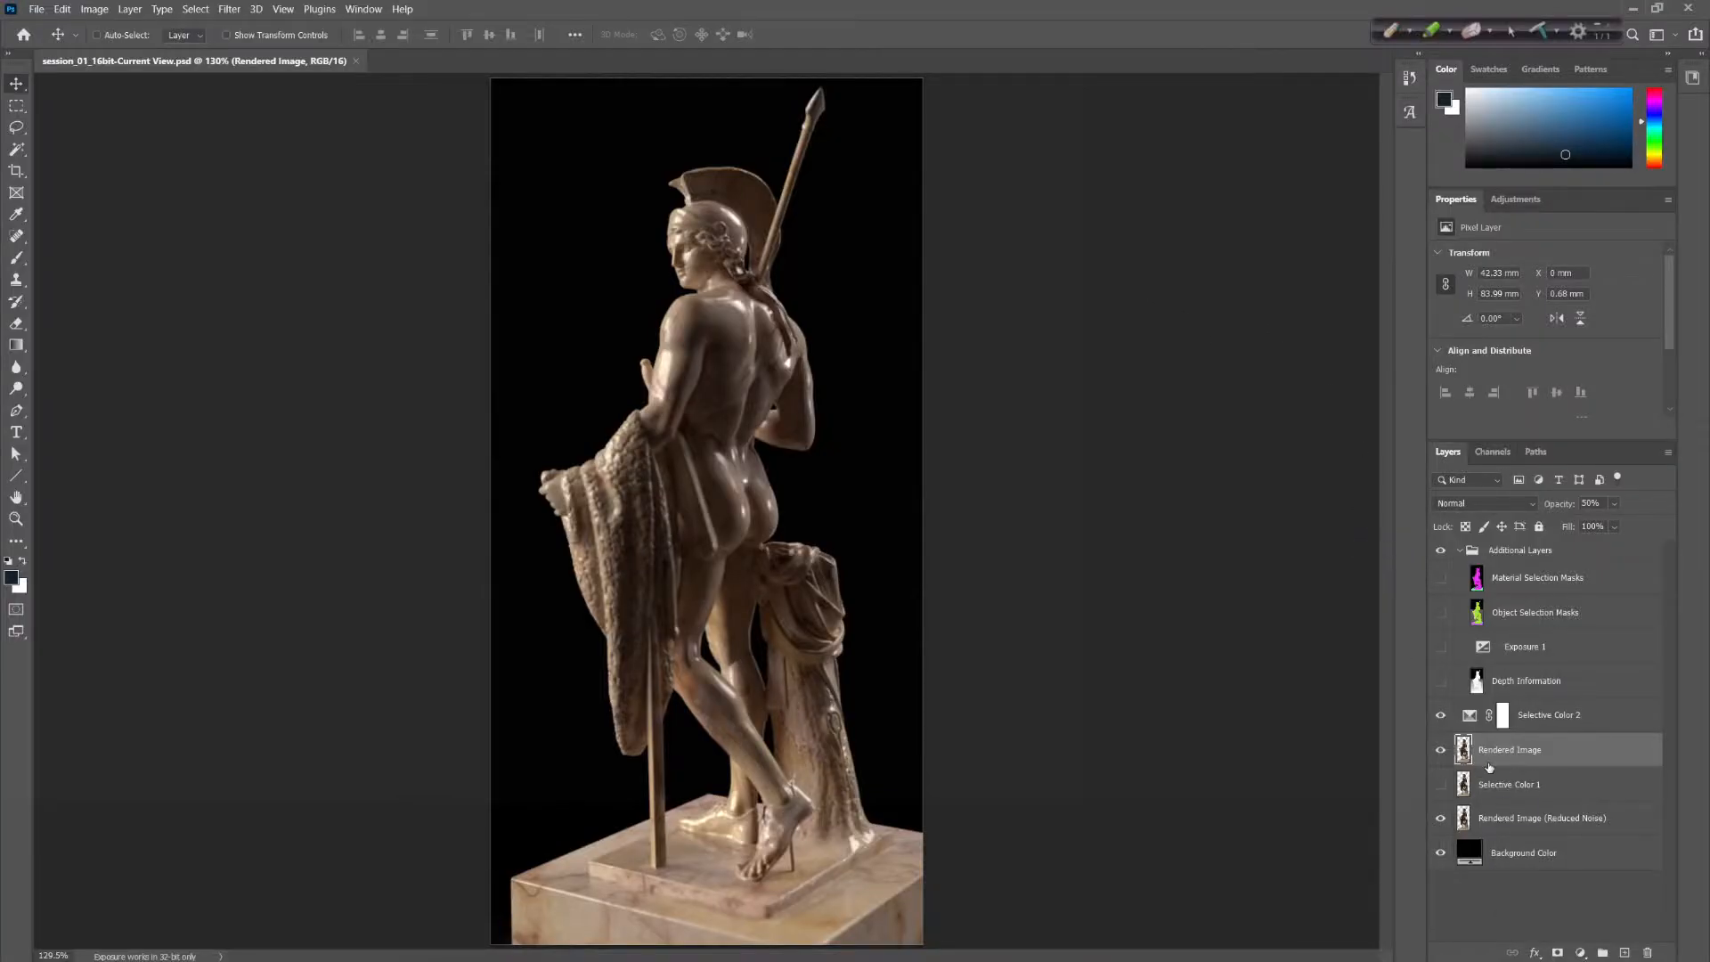
Browse the 3D_Models folder in project_files and examine the Angel subfolder's model file, preview image and source link
{"action": "key", "text": "alt+Tab"}
{"action": "left_click", "coordinate": [1074, 489]}
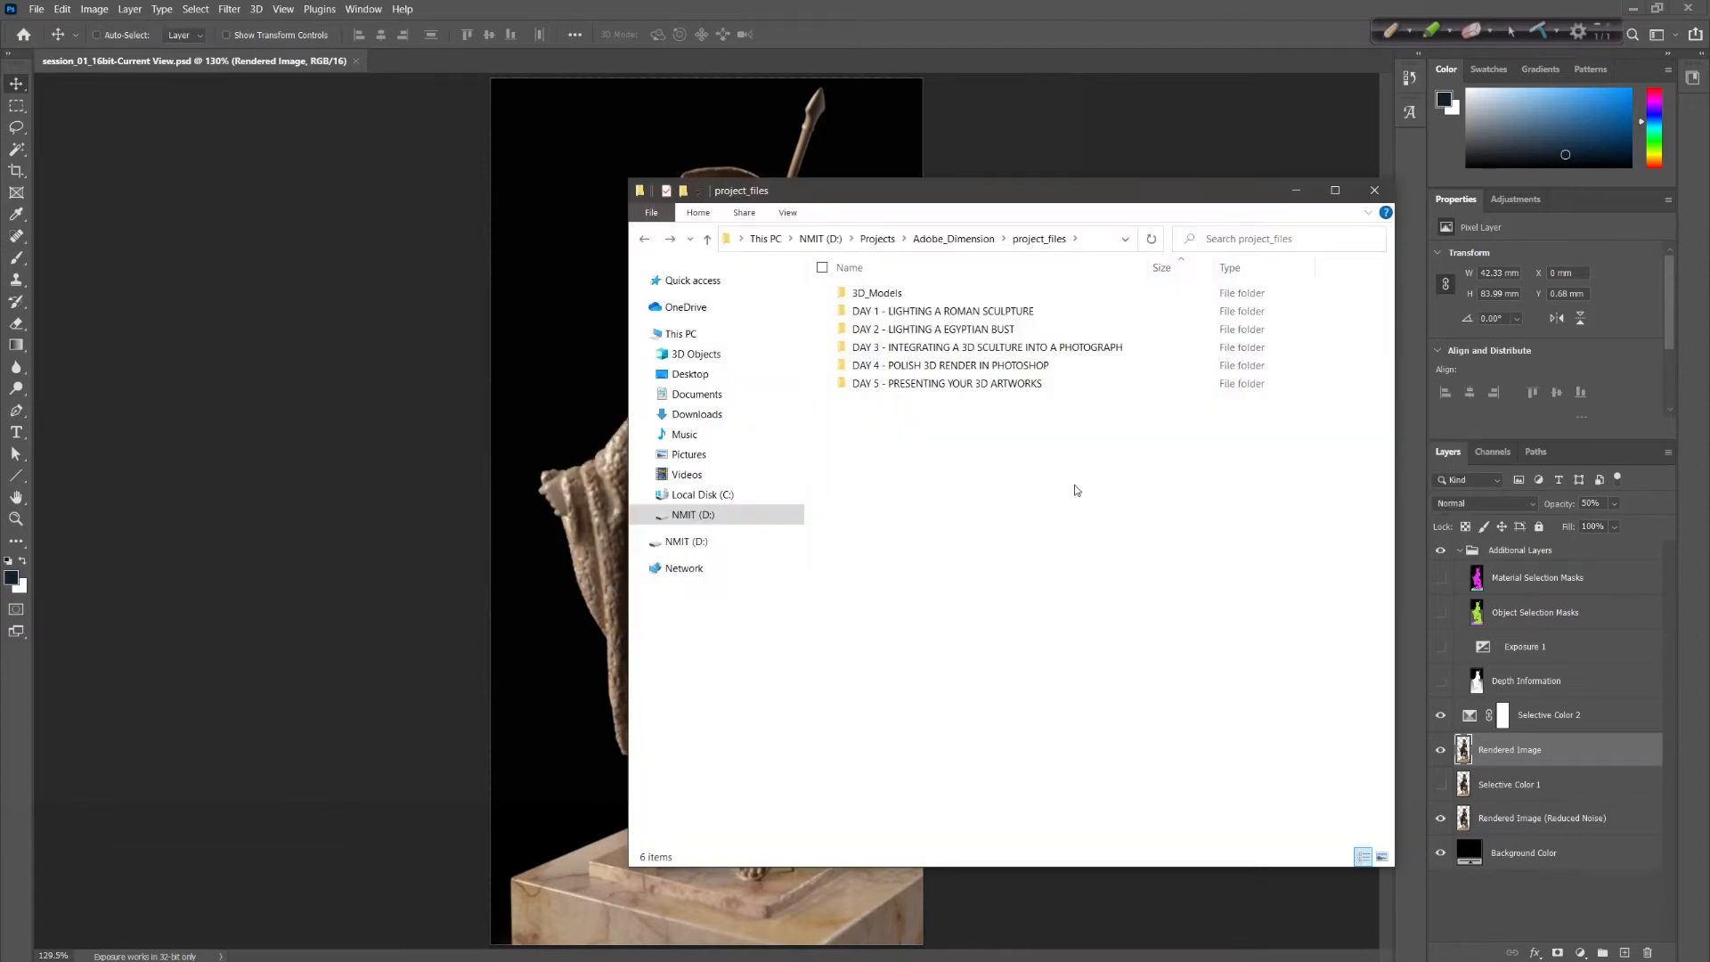
{"action": "double_click", "coordinate": [880, 294]}
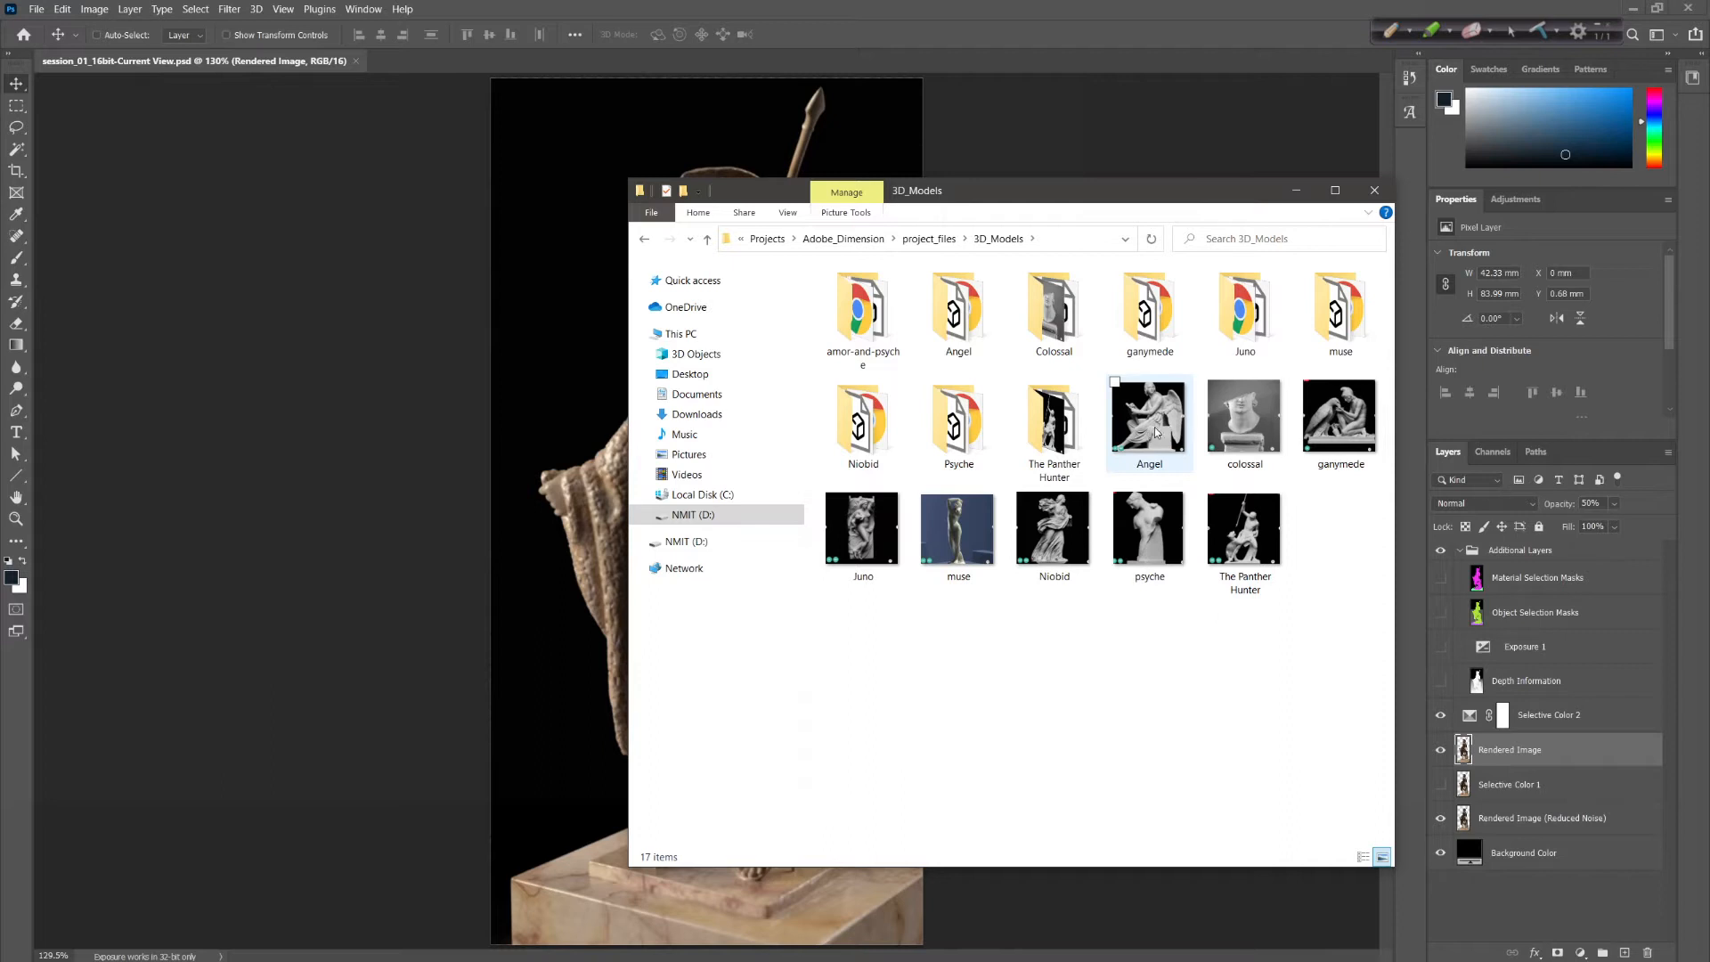
{"action": "double_click", "coordinate": [971, 342]}
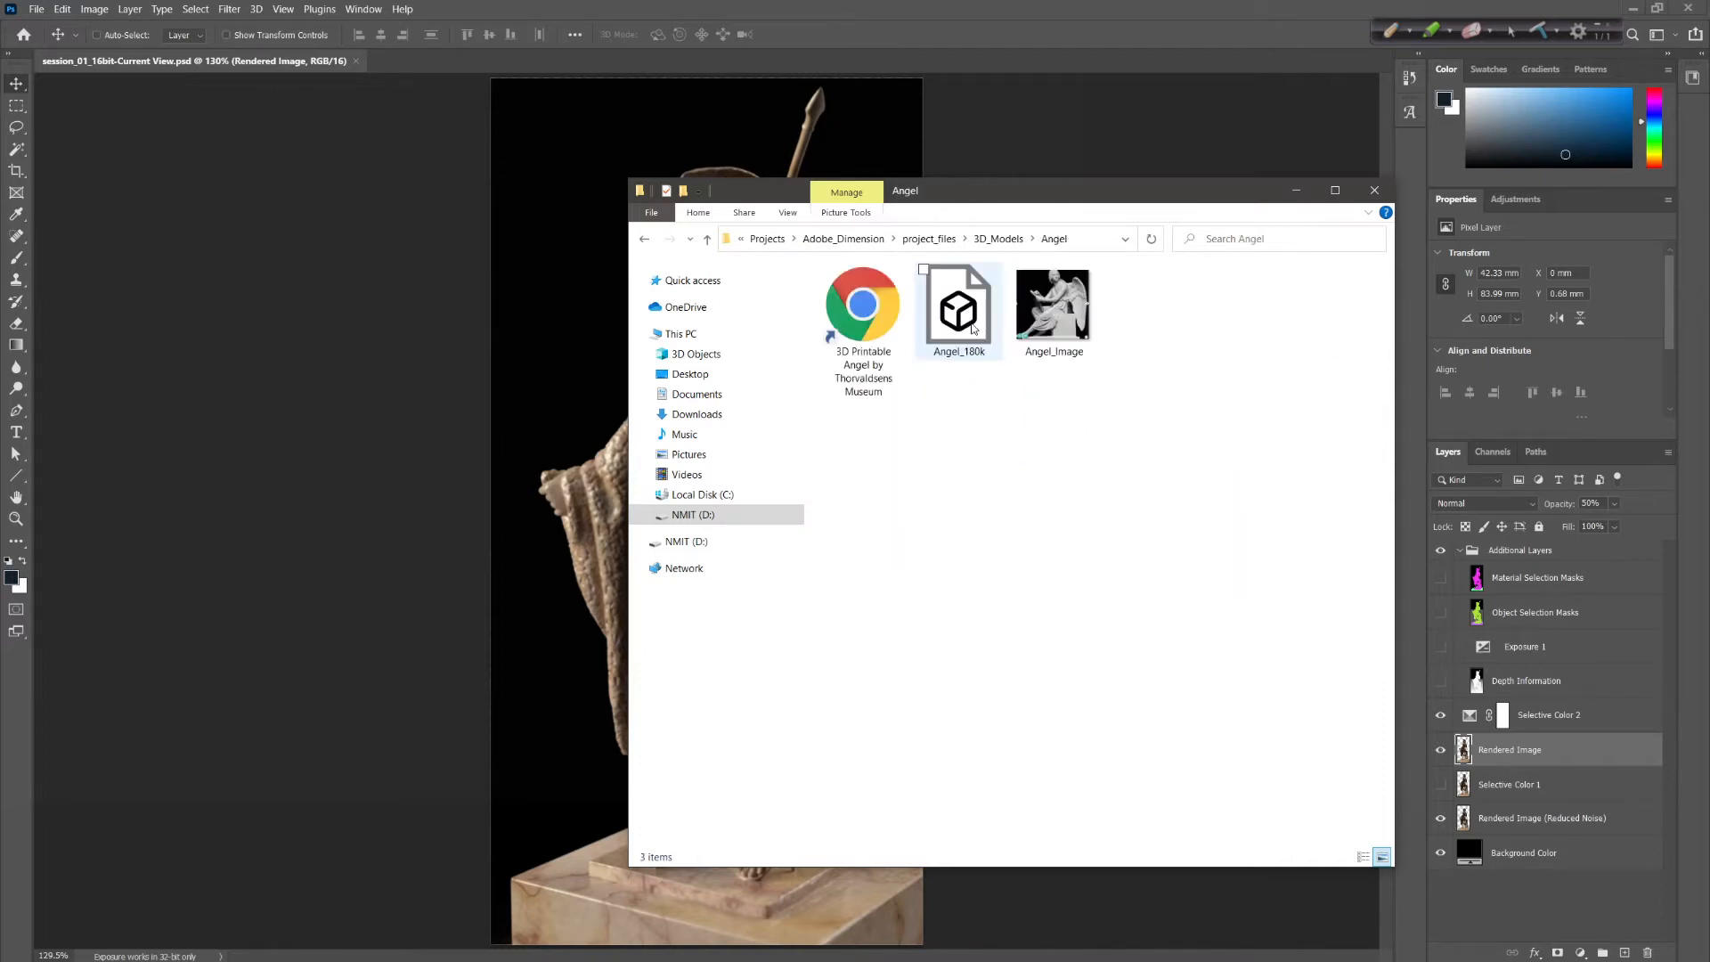
{"action": "left_click", "coordinate": [971, 346]}
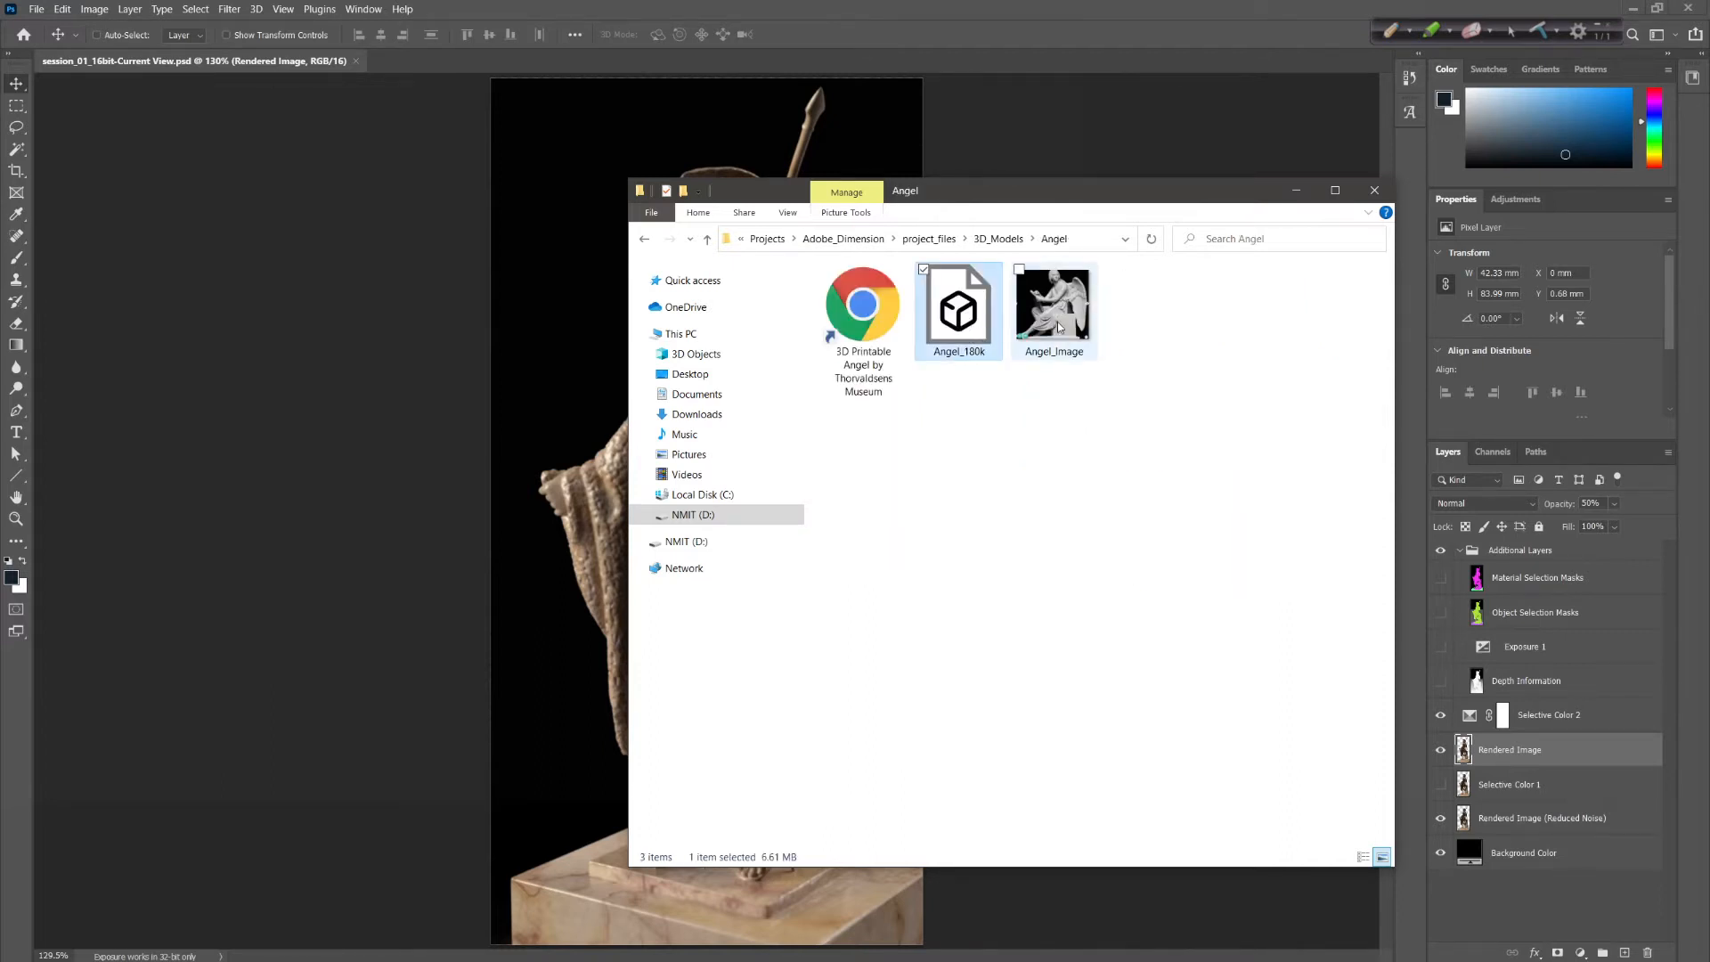
{"action": "mouse_move", "coordinate": [1033, 308]}
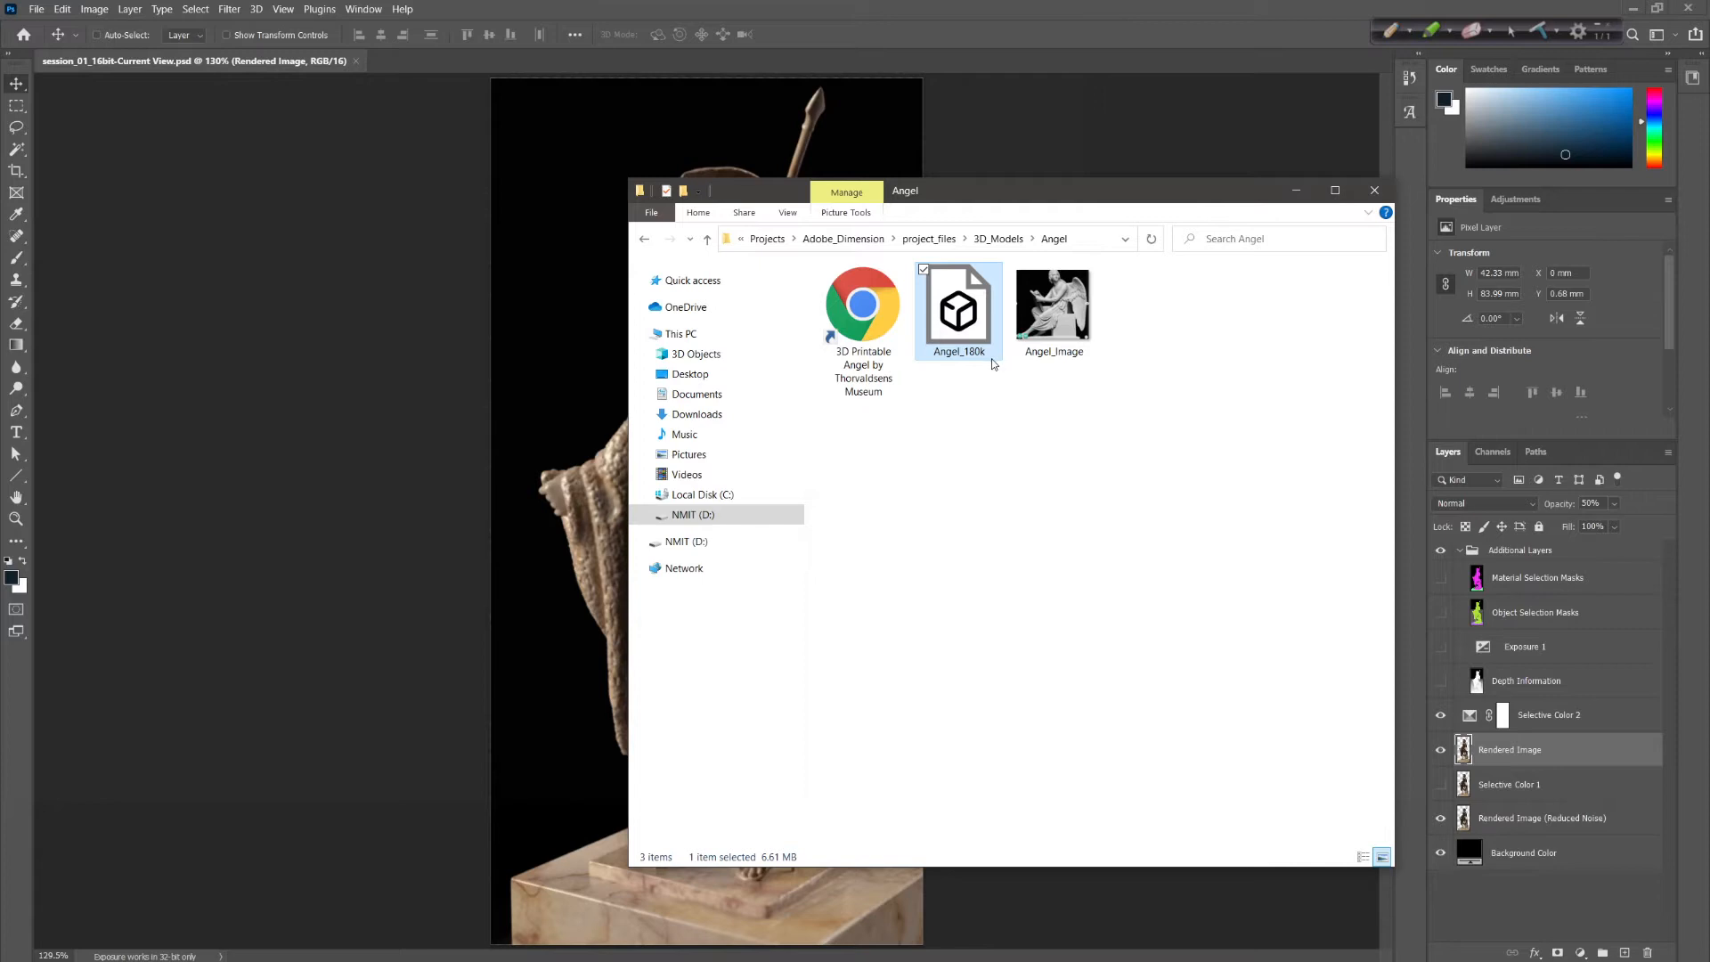
{"action": "left_click", "coordinate": [984, 425]}
{"action": "mouse_move", "coordinate": [964, 322]}
{"action": "left_click", "coordinate": [874, 327]}
{"action": "double_click", "coordinate": [874, 327]}
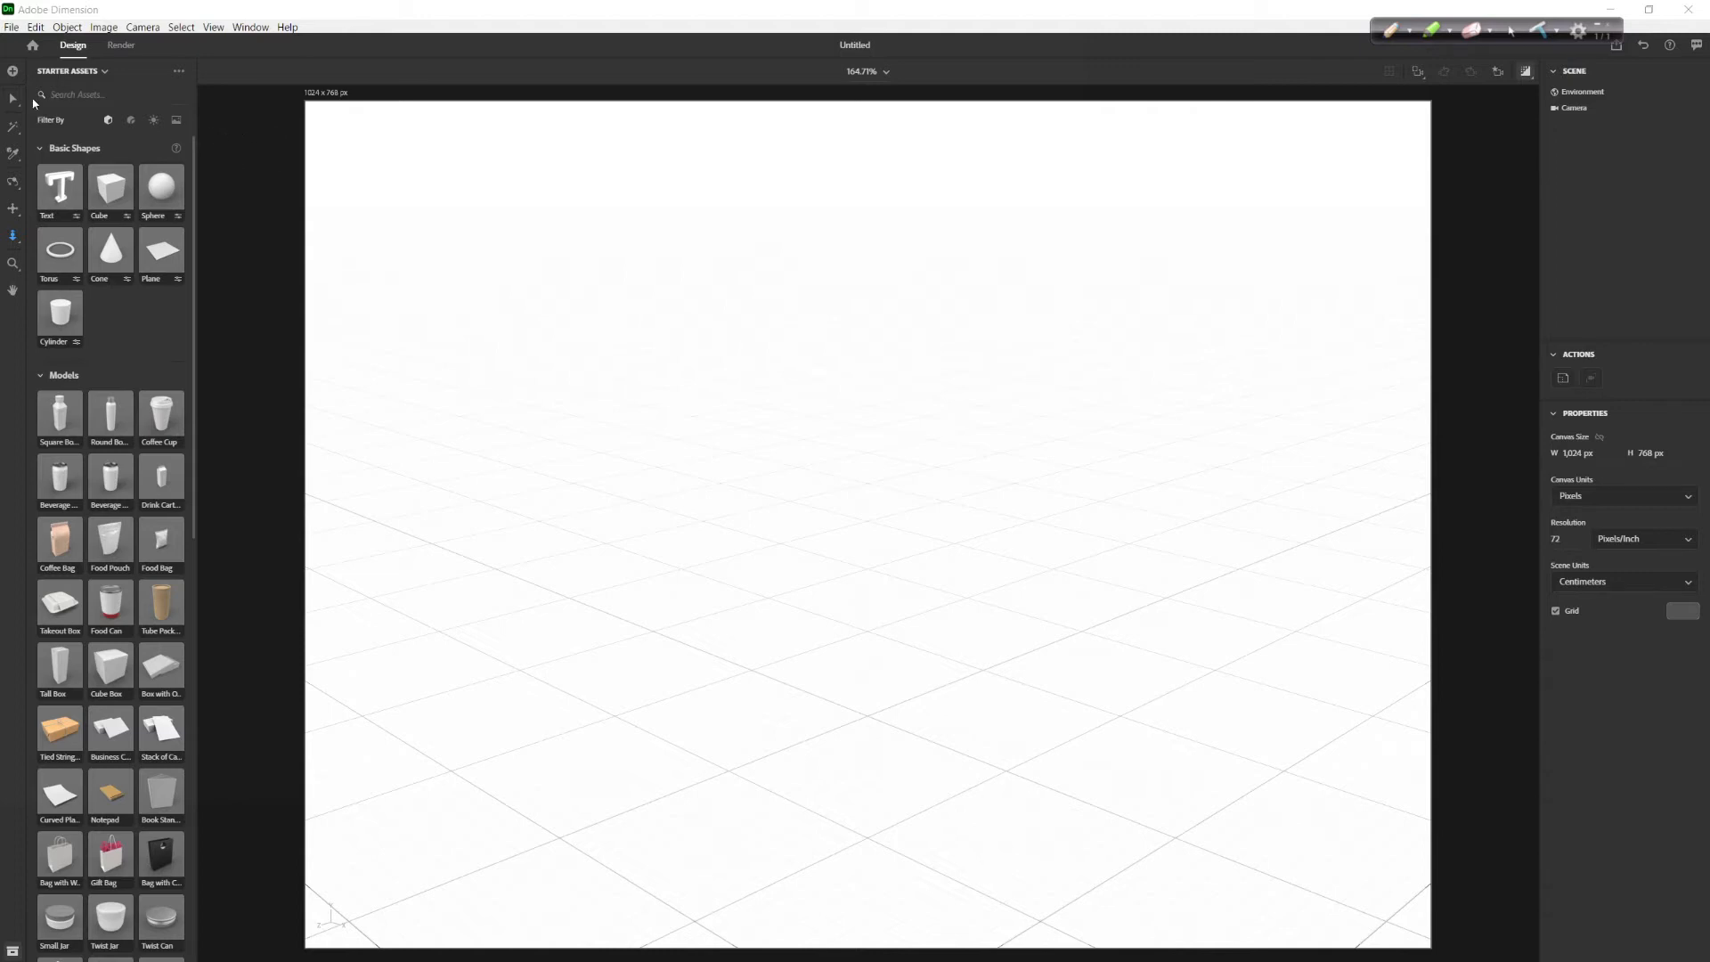
Import the 3D model Jason_180k from the 3D_Model folder of DAY 1 - LIGHTING A ROMAN SCULPTURE into the Untitled Dimension scene
{"action": "left_click", "coordinate": [11, 27]}
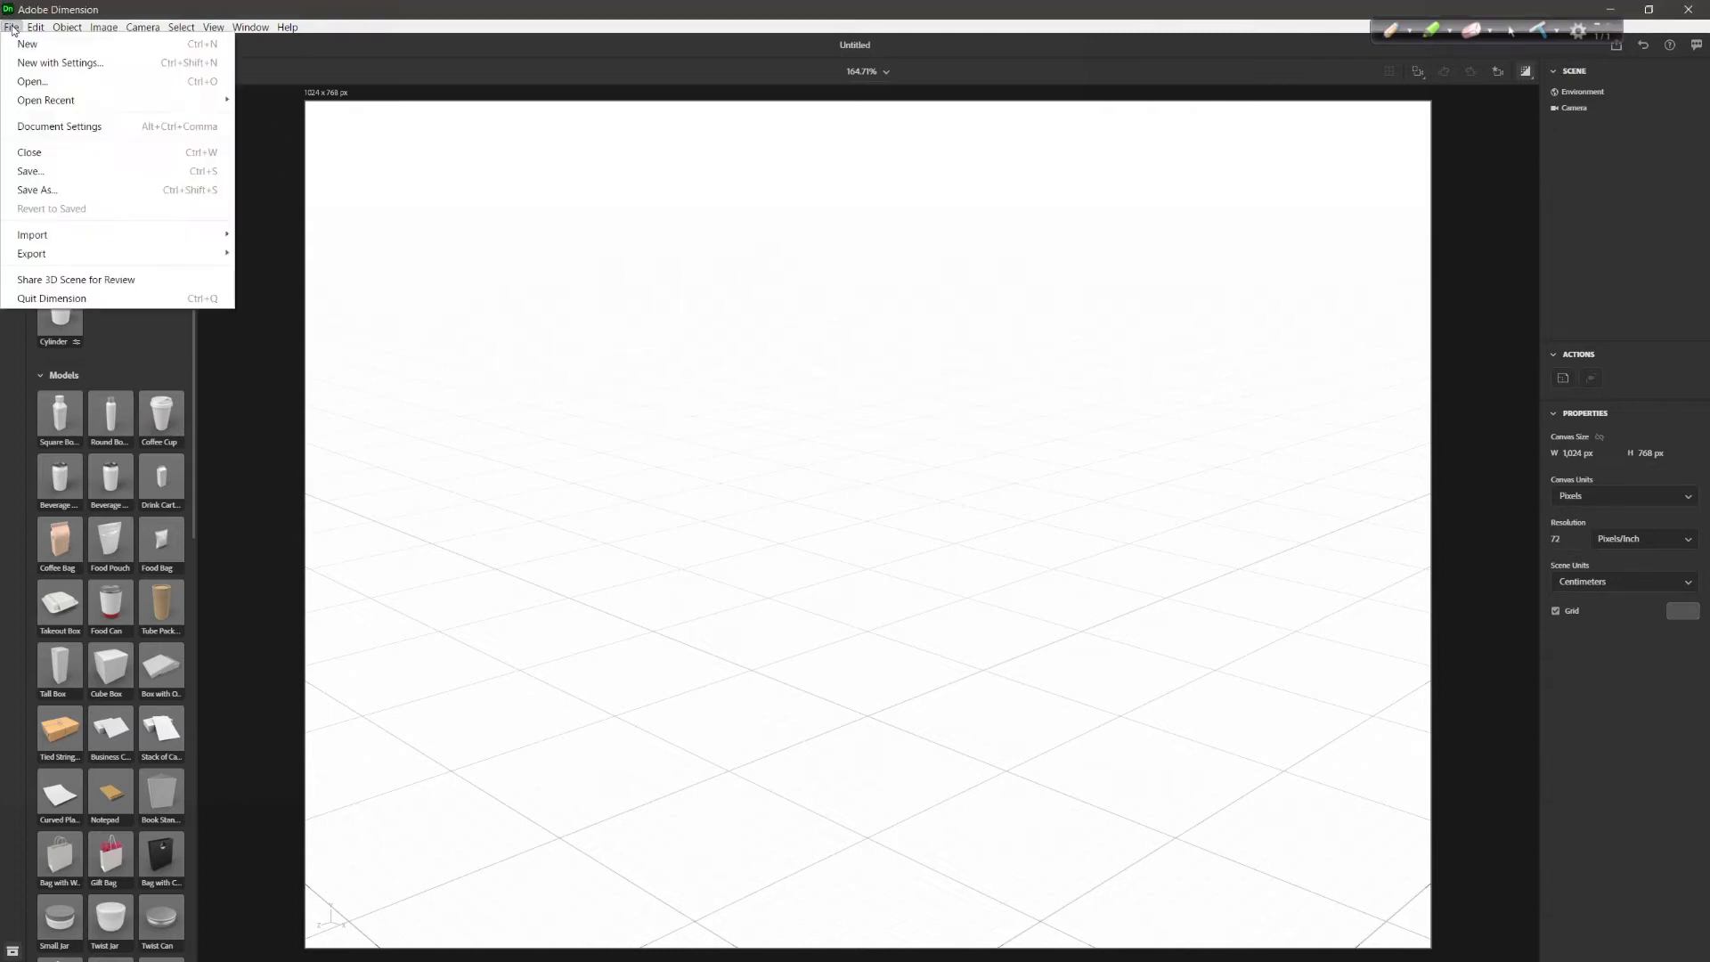
{"action": "mouse_move", "coordinate": [153, 241]}
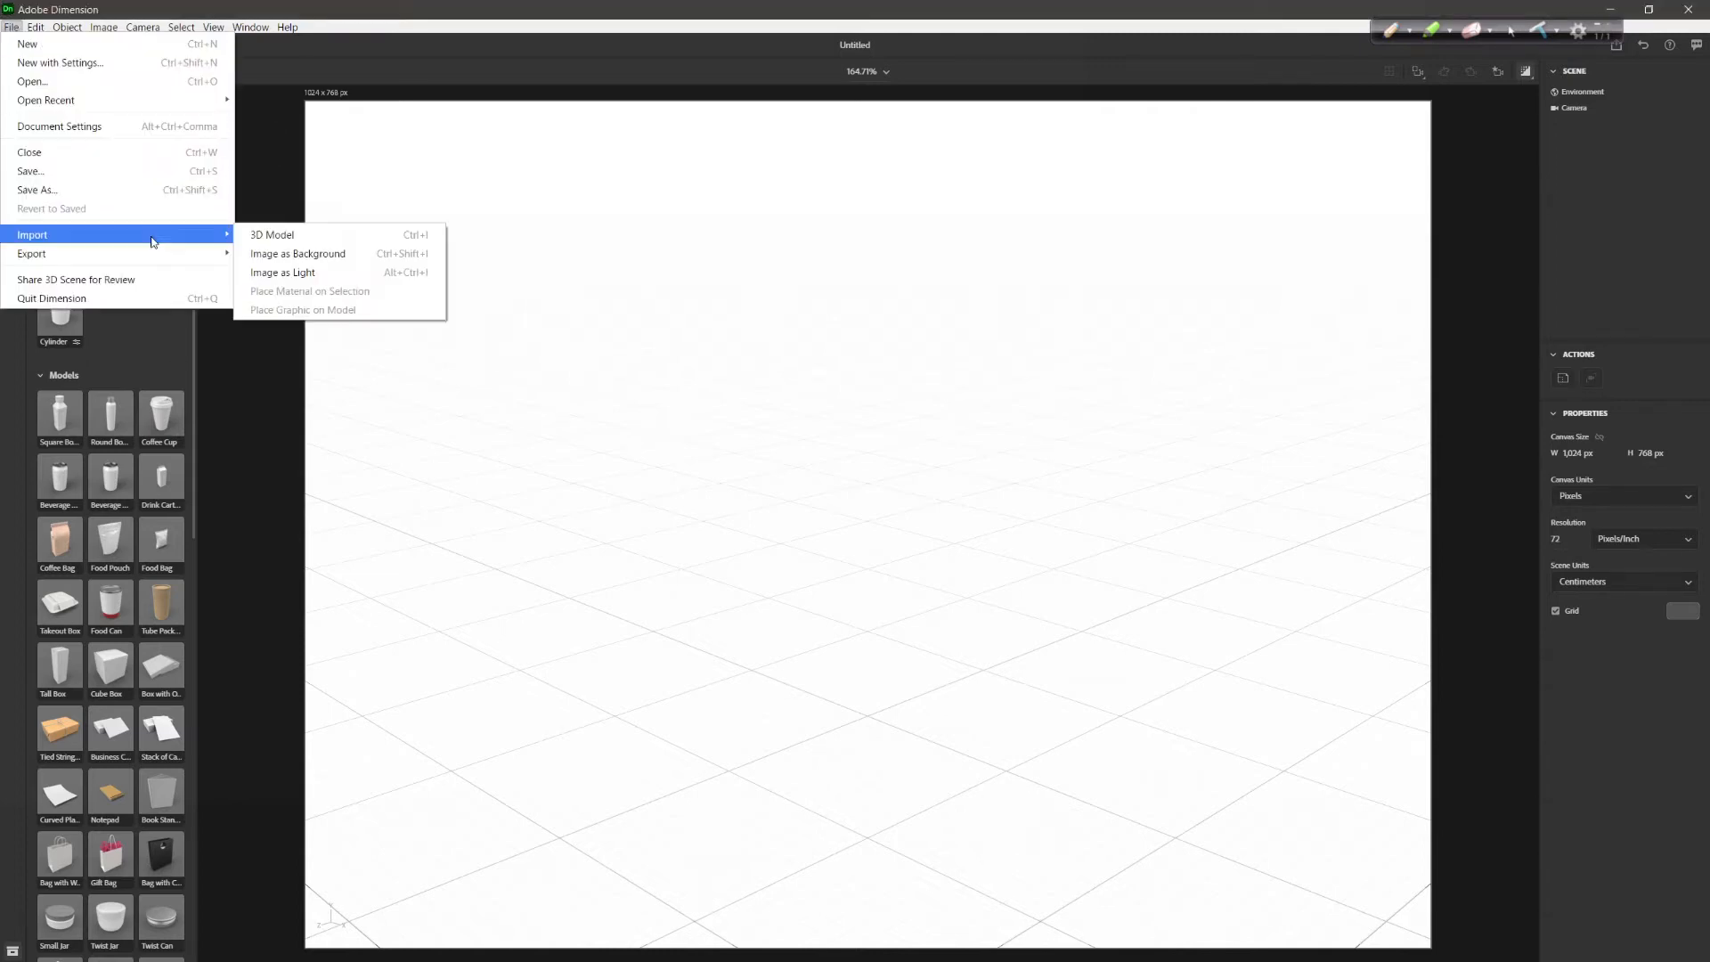
{"action": "left_click", "coordinate": [310, 239]}
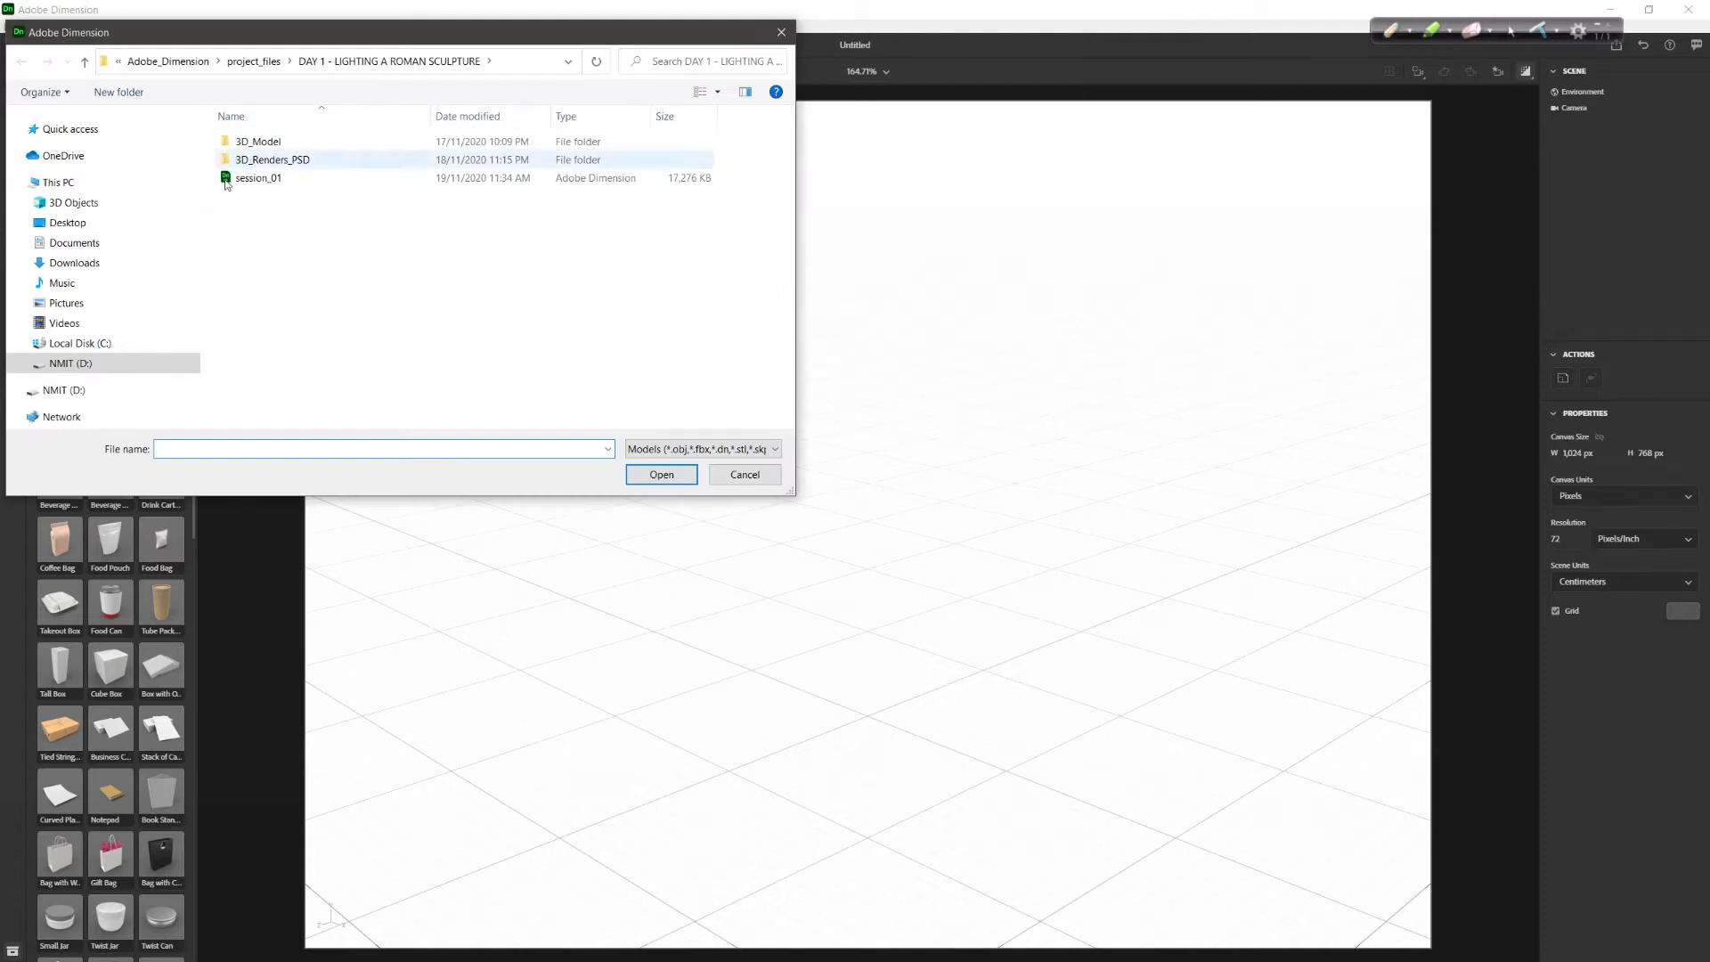
{"action": "left_click", "coordinate": [256, 61]}
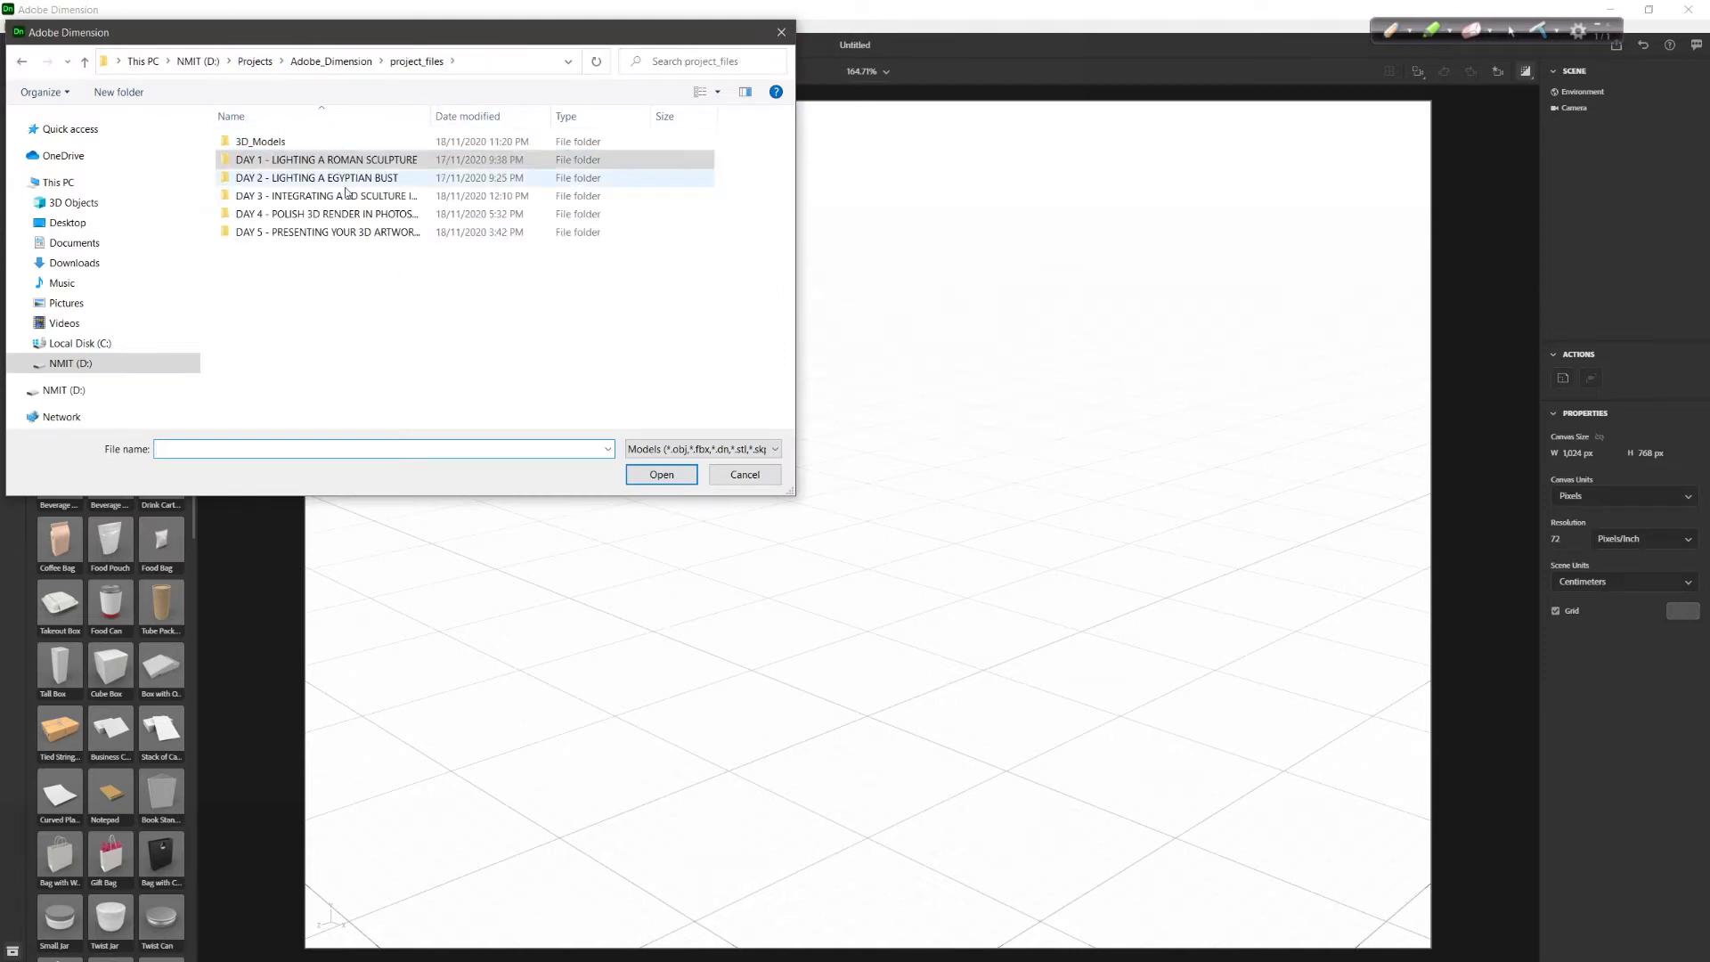
{"action": "double_click", "coordinate": [359, 162]}
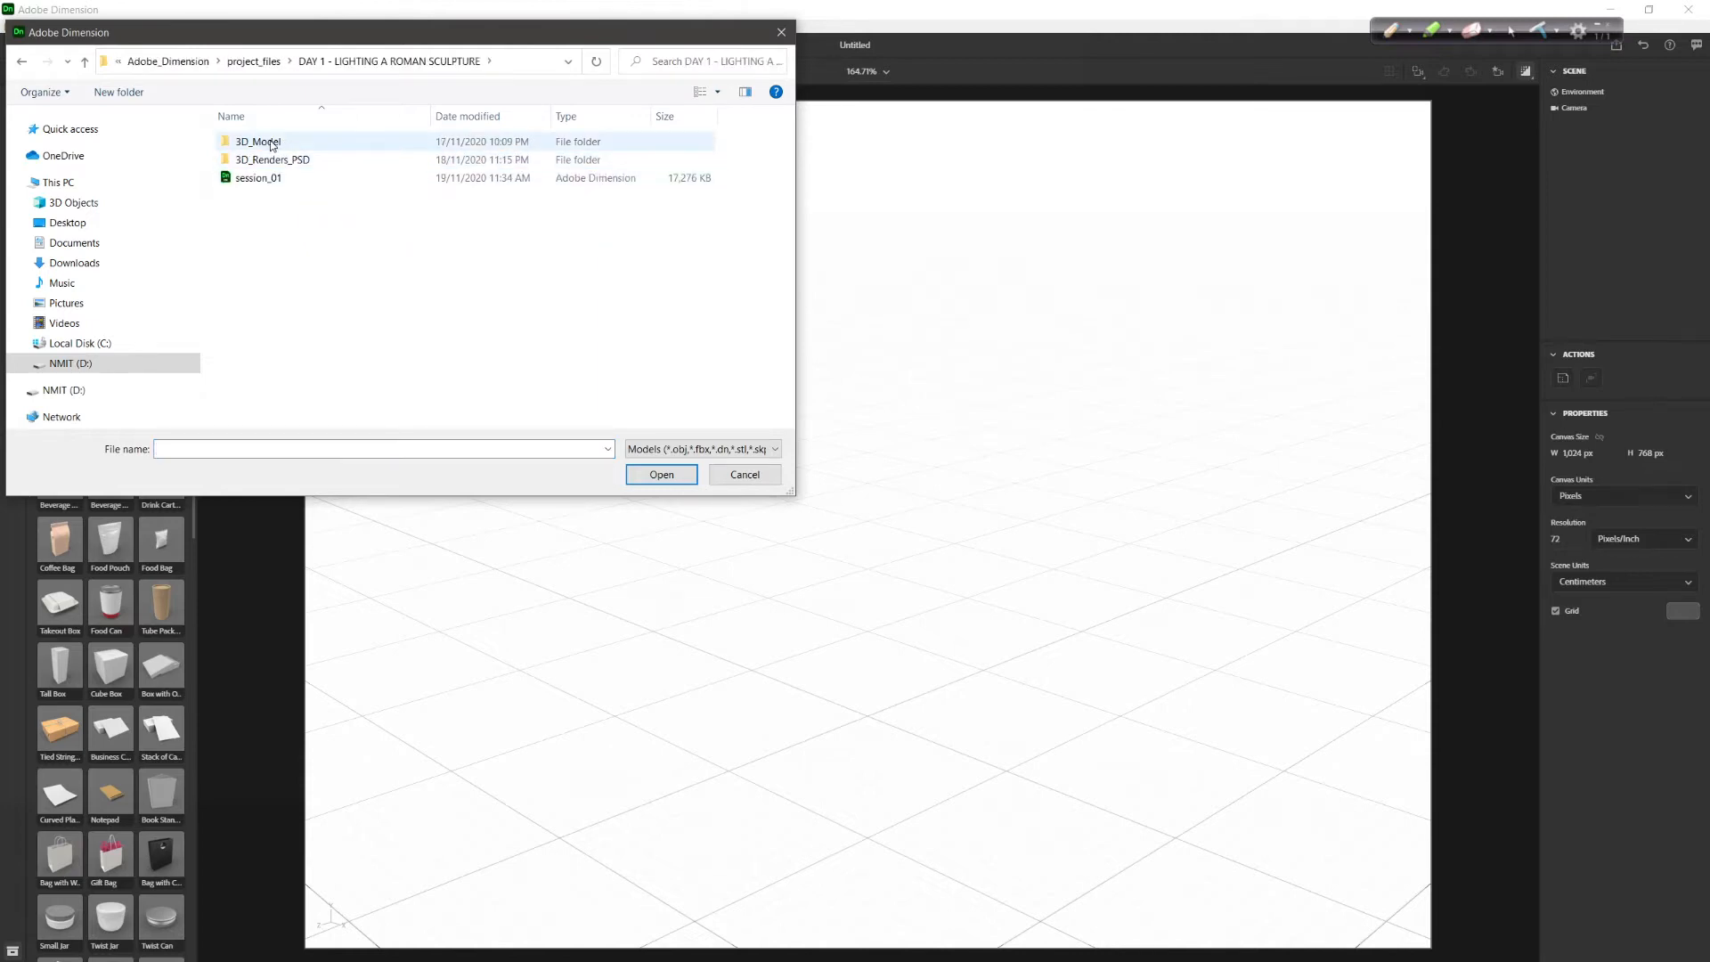
{"action": "double_click", "coordinate": [272, 145]}
{"action": "left_click", "coordinate": [376, 178]}
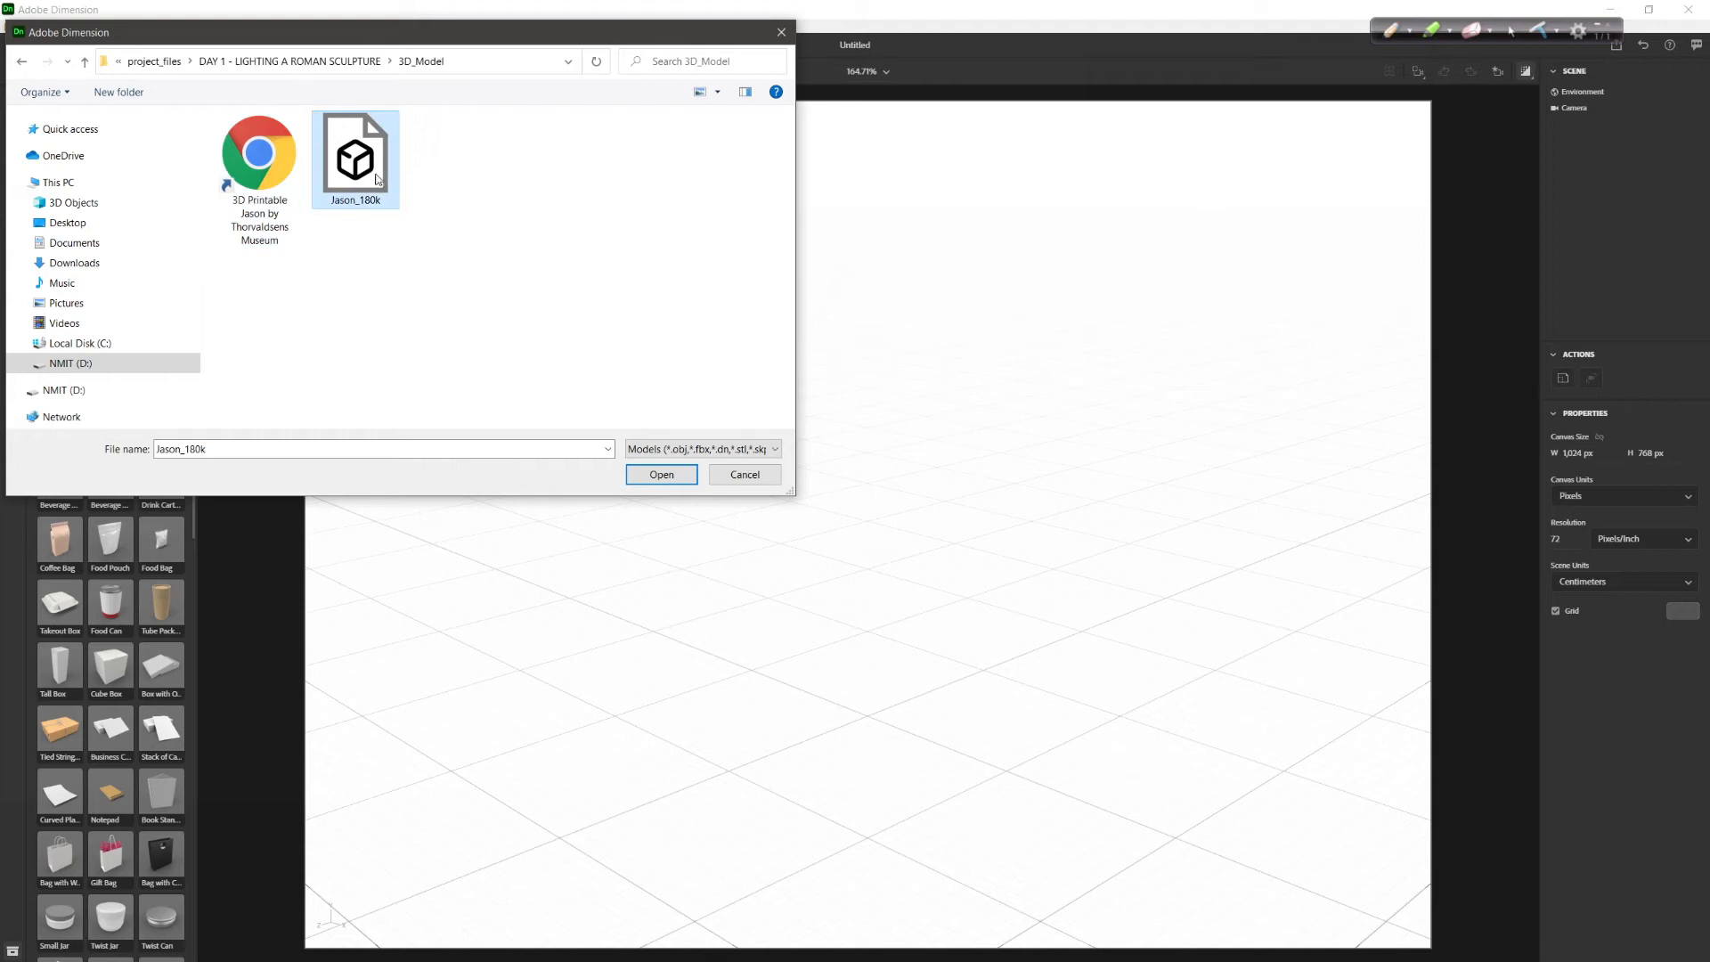
{"action": "left_click", "coordinate": [661, 474]}
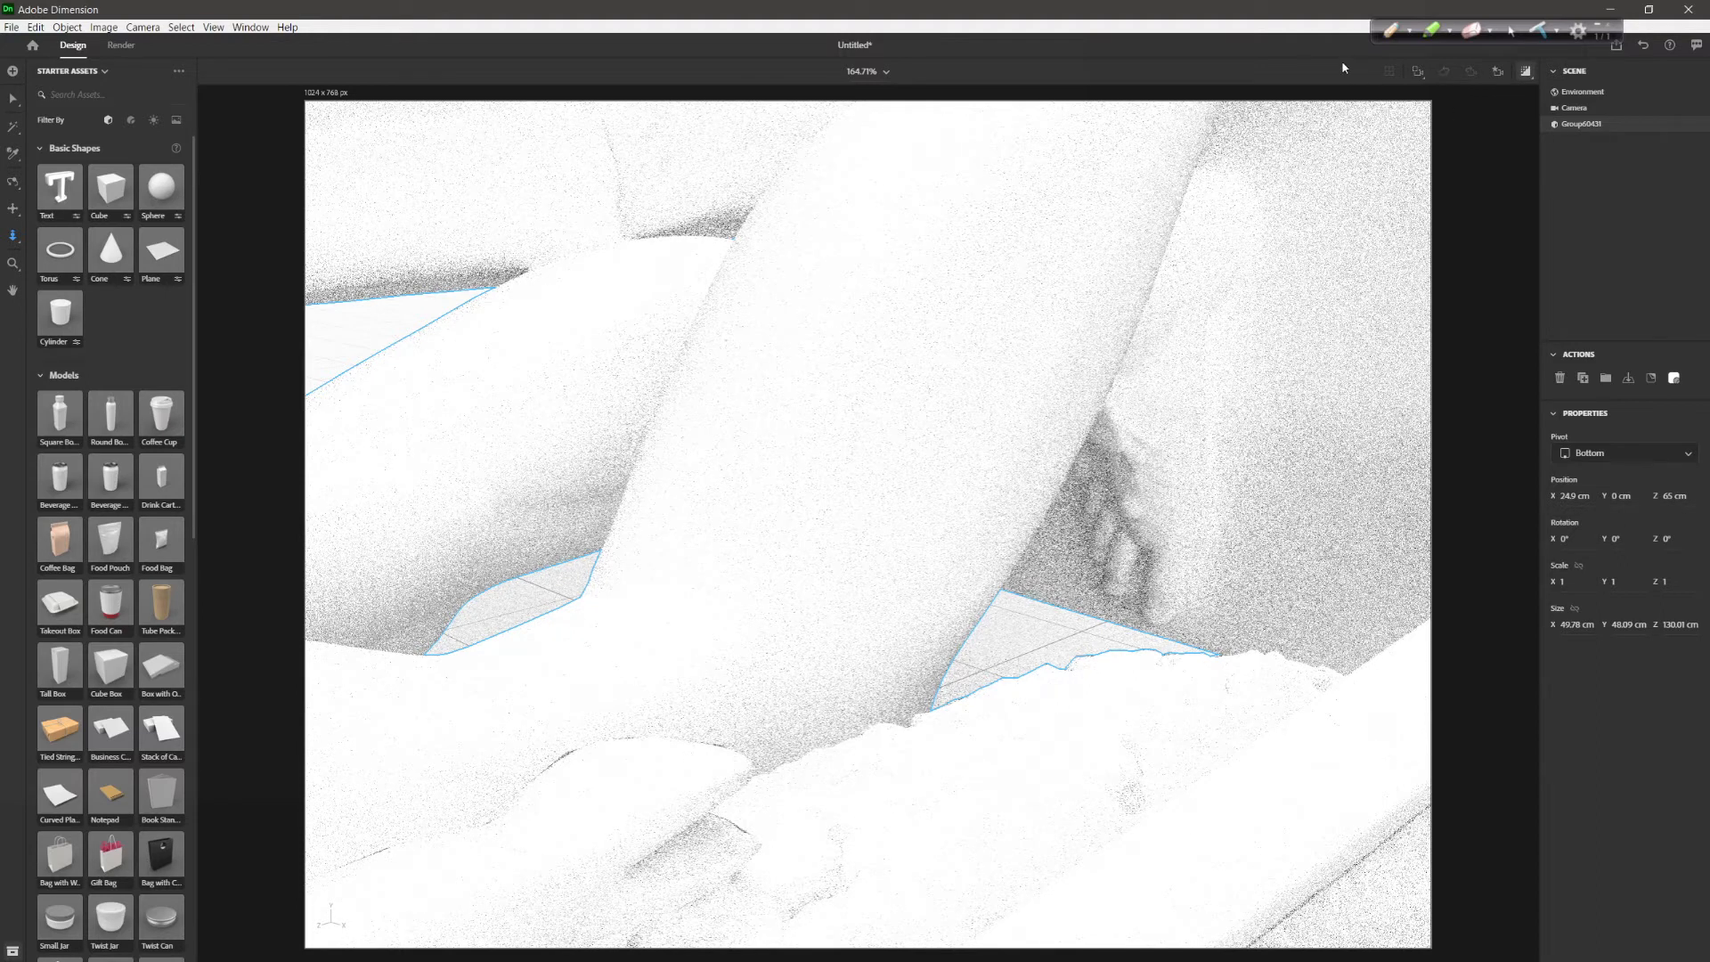
Turn off the render preview, rotate the sculpture upright to X 90°, Y 180°, Z -180°, and move it to the ground
{"action": "left_click", "coordinate": [1528, 77]}
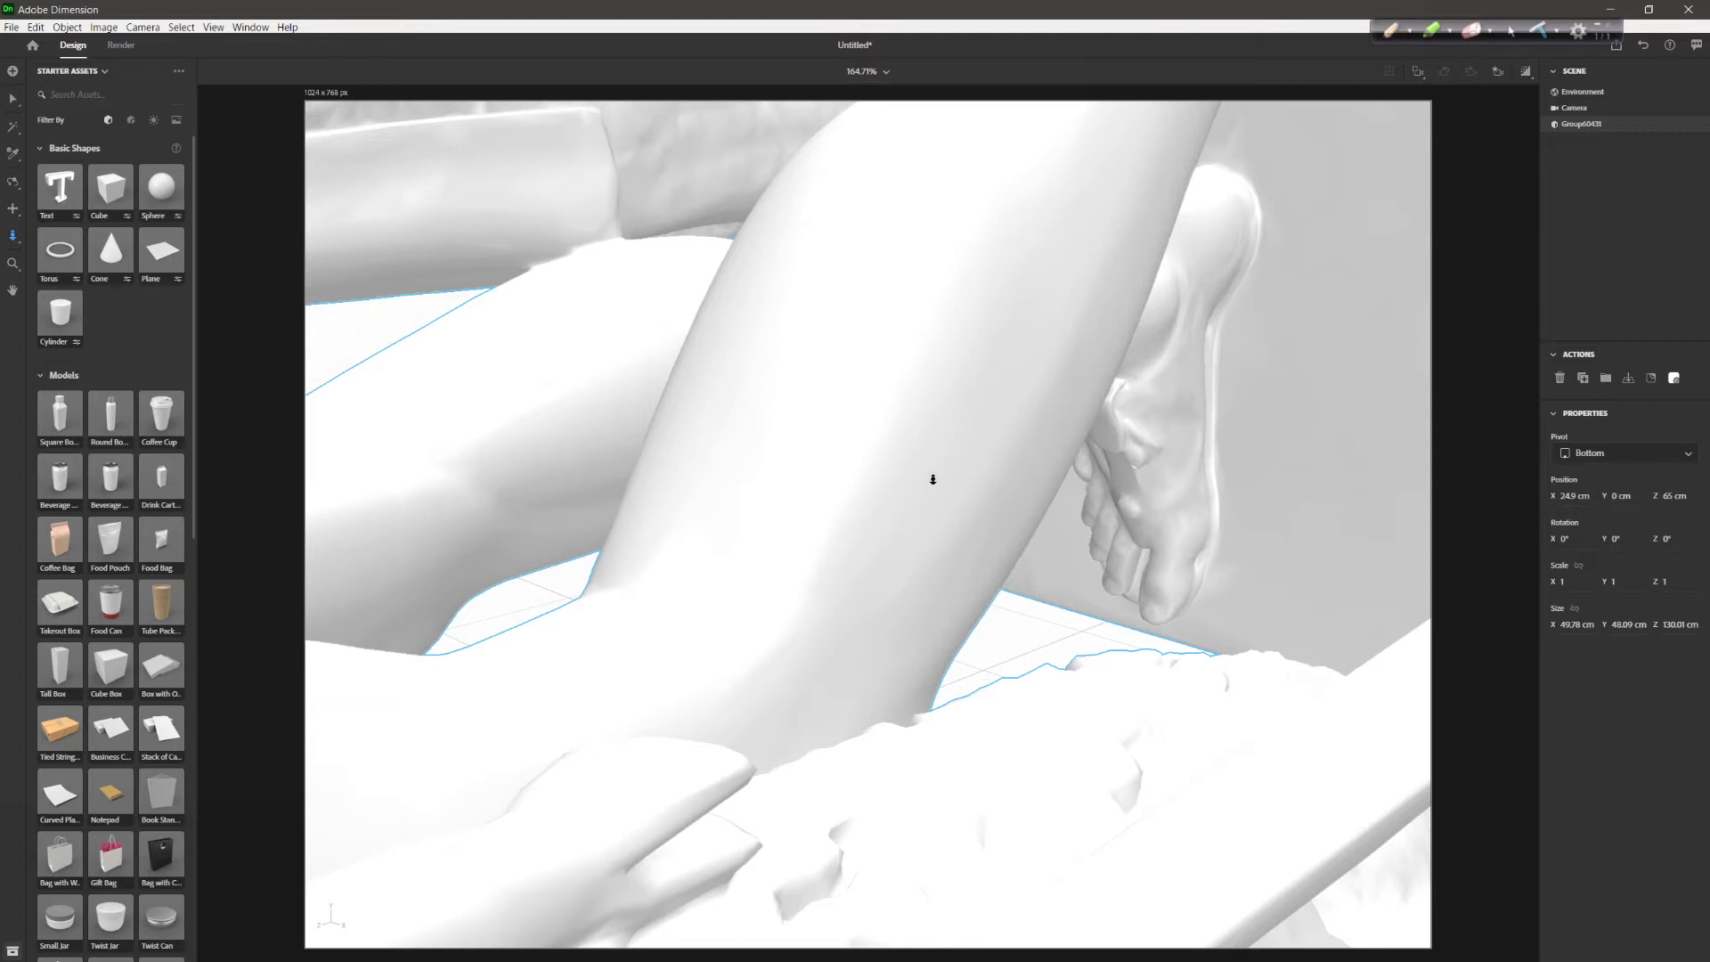
{"action": "key", "text": "f"}
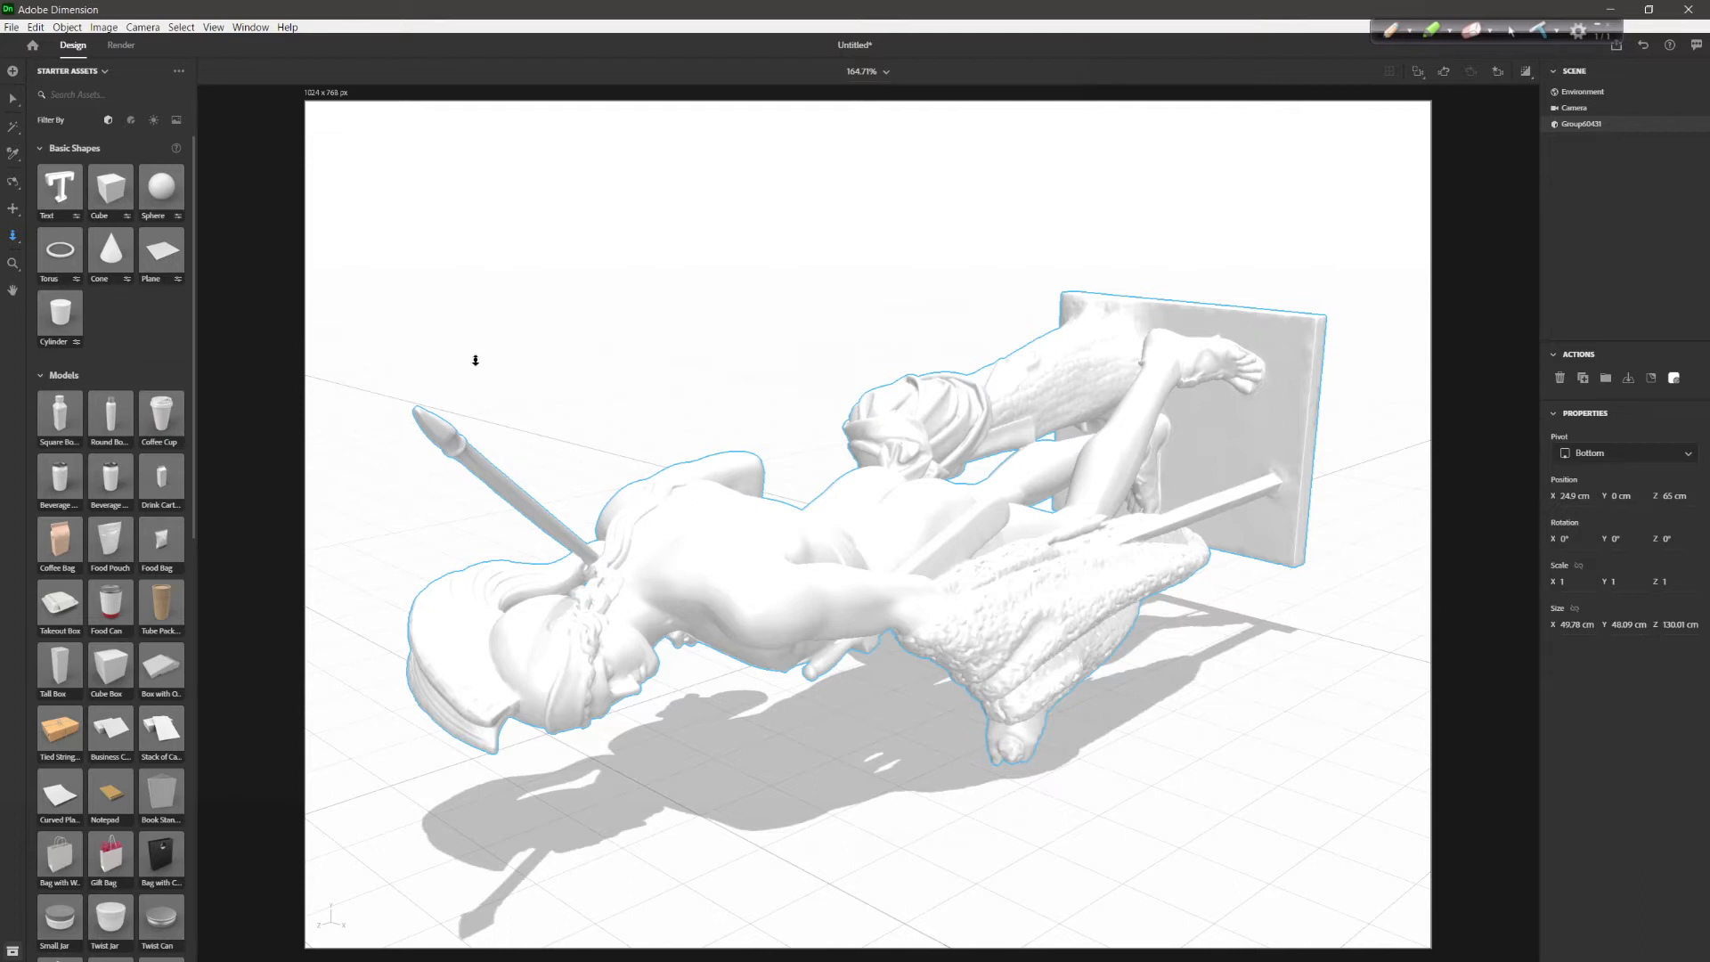
{"action": "left_click", "coordinate": [12, 103]}
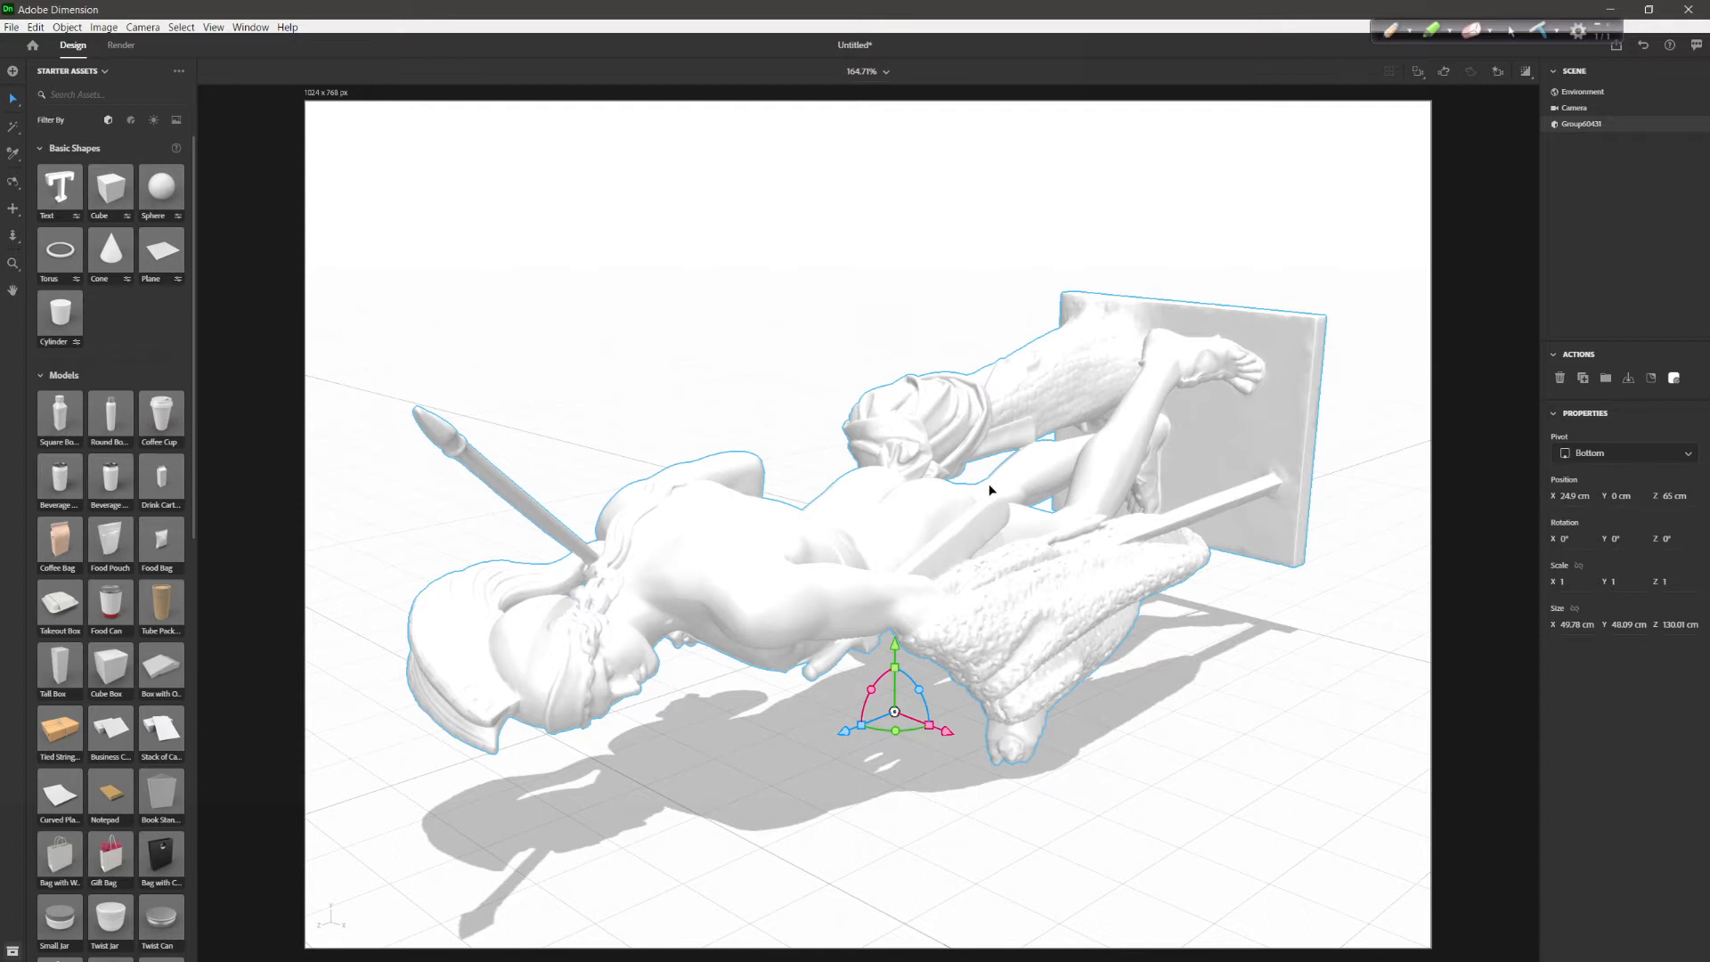
{"action": "left_click_drag", "start_coordinate": [871, 690], "coordinate": [923, 673]}
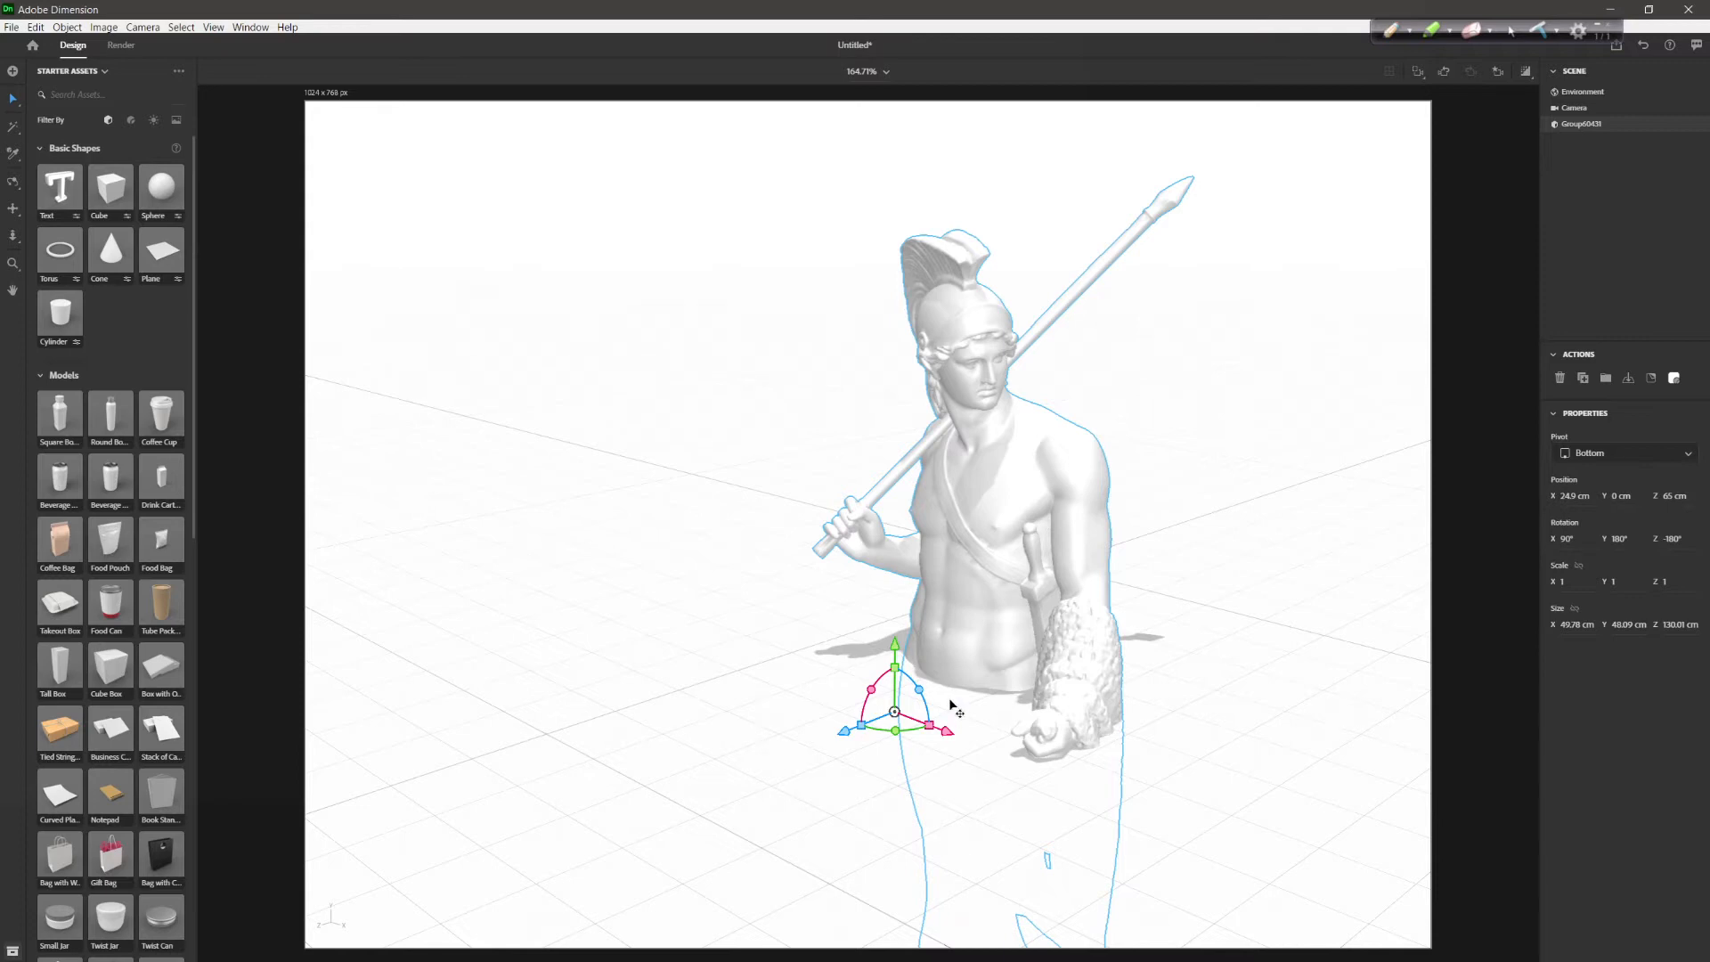
{"action": "left_click", "coordinate": [1629, 380]}
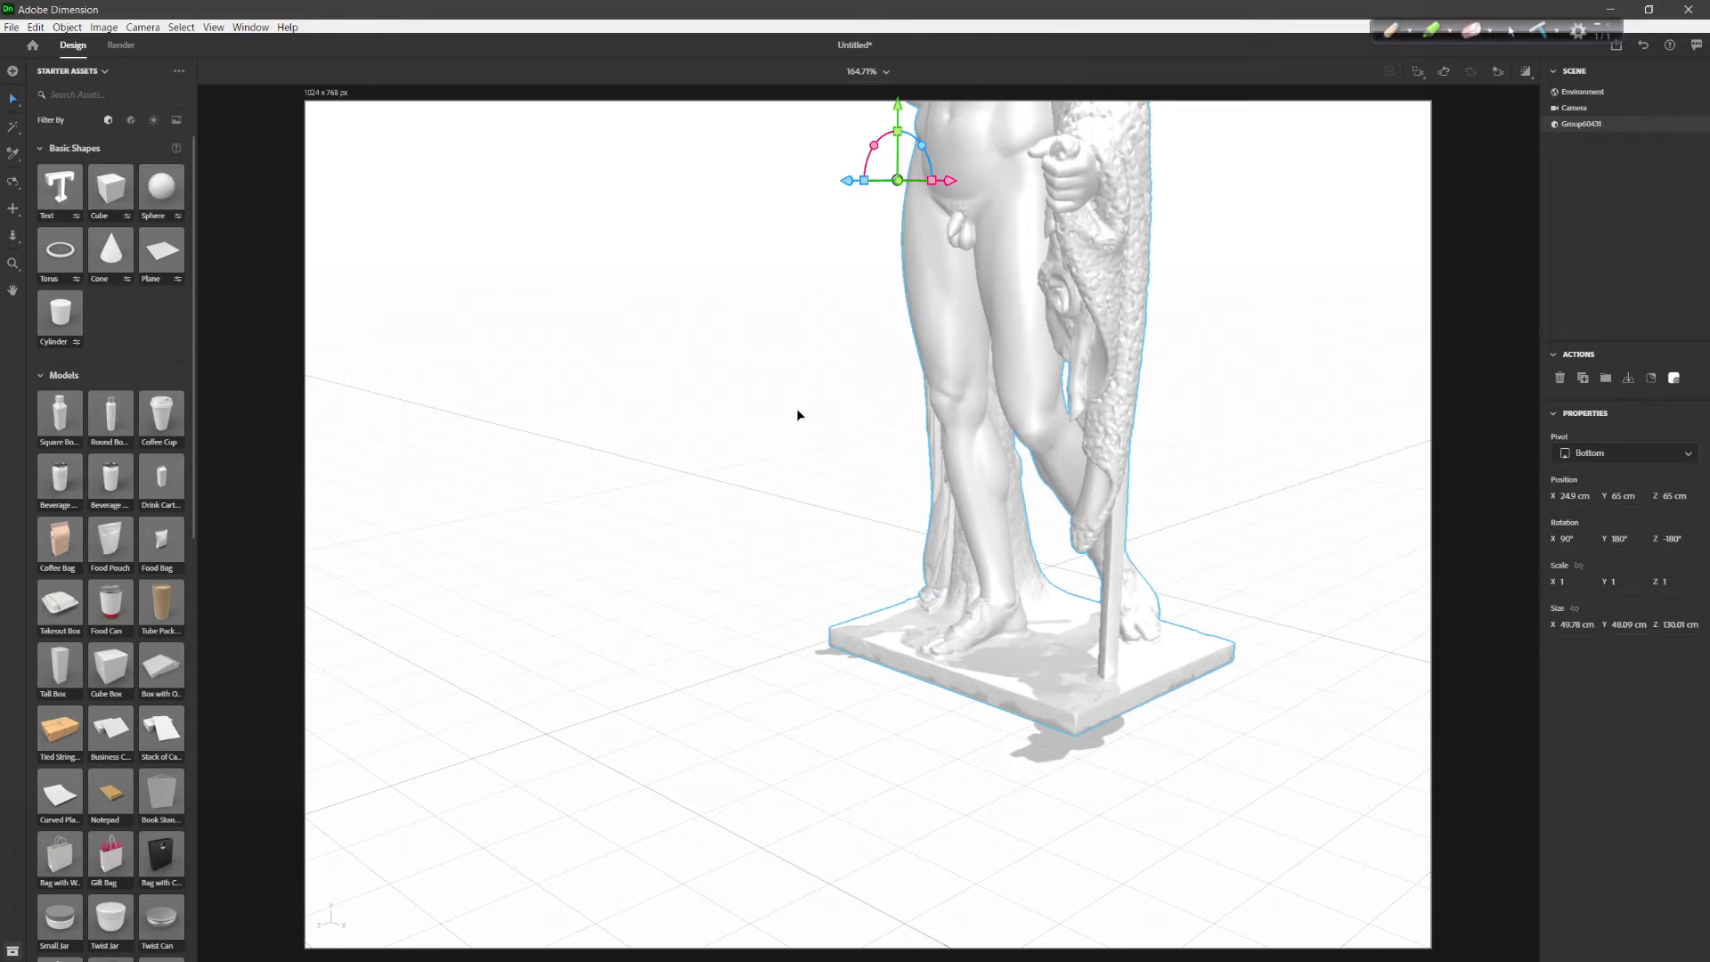
{"action": "key", "text": "f"}
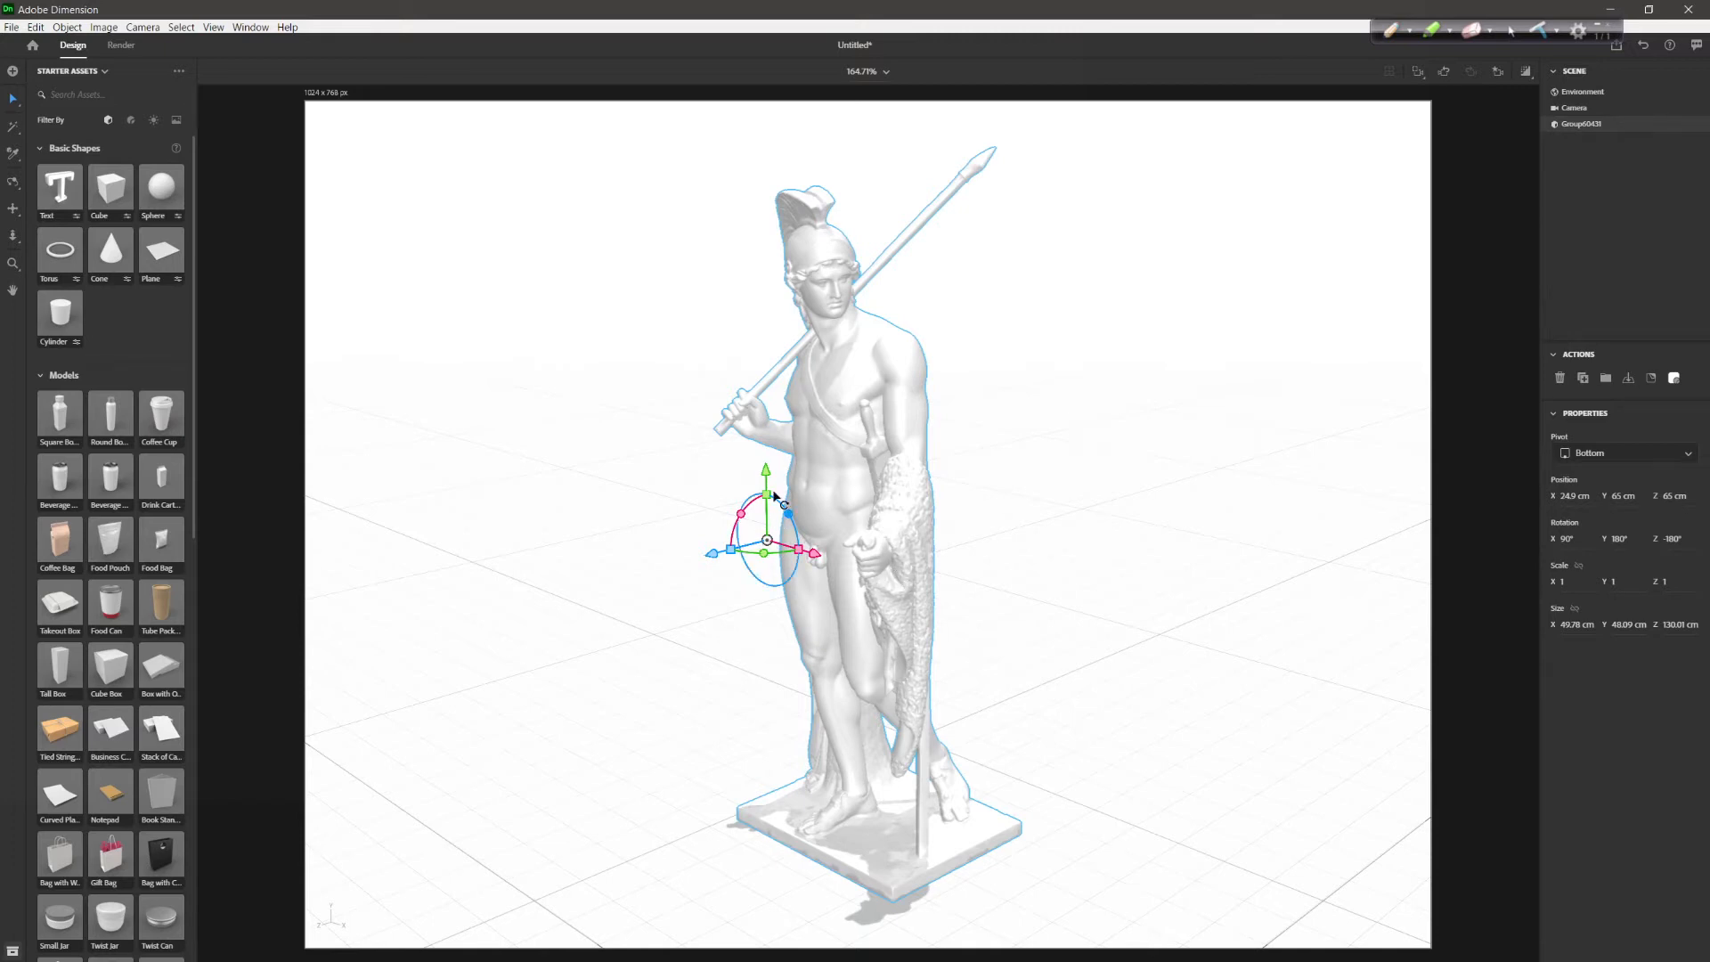
Try turning the upright sculpture and raising it above the ground, and undo these transformations
{"action": "mouse_move", "coordinate": [776, 557]}
{"action": "left_mouse_down"}
{"action": "mouse_move", "coordinate": [669, 559]}
{"action": "mouse_move", "coordinate": [765, 553]}
{"action": "left_mouse_up"}
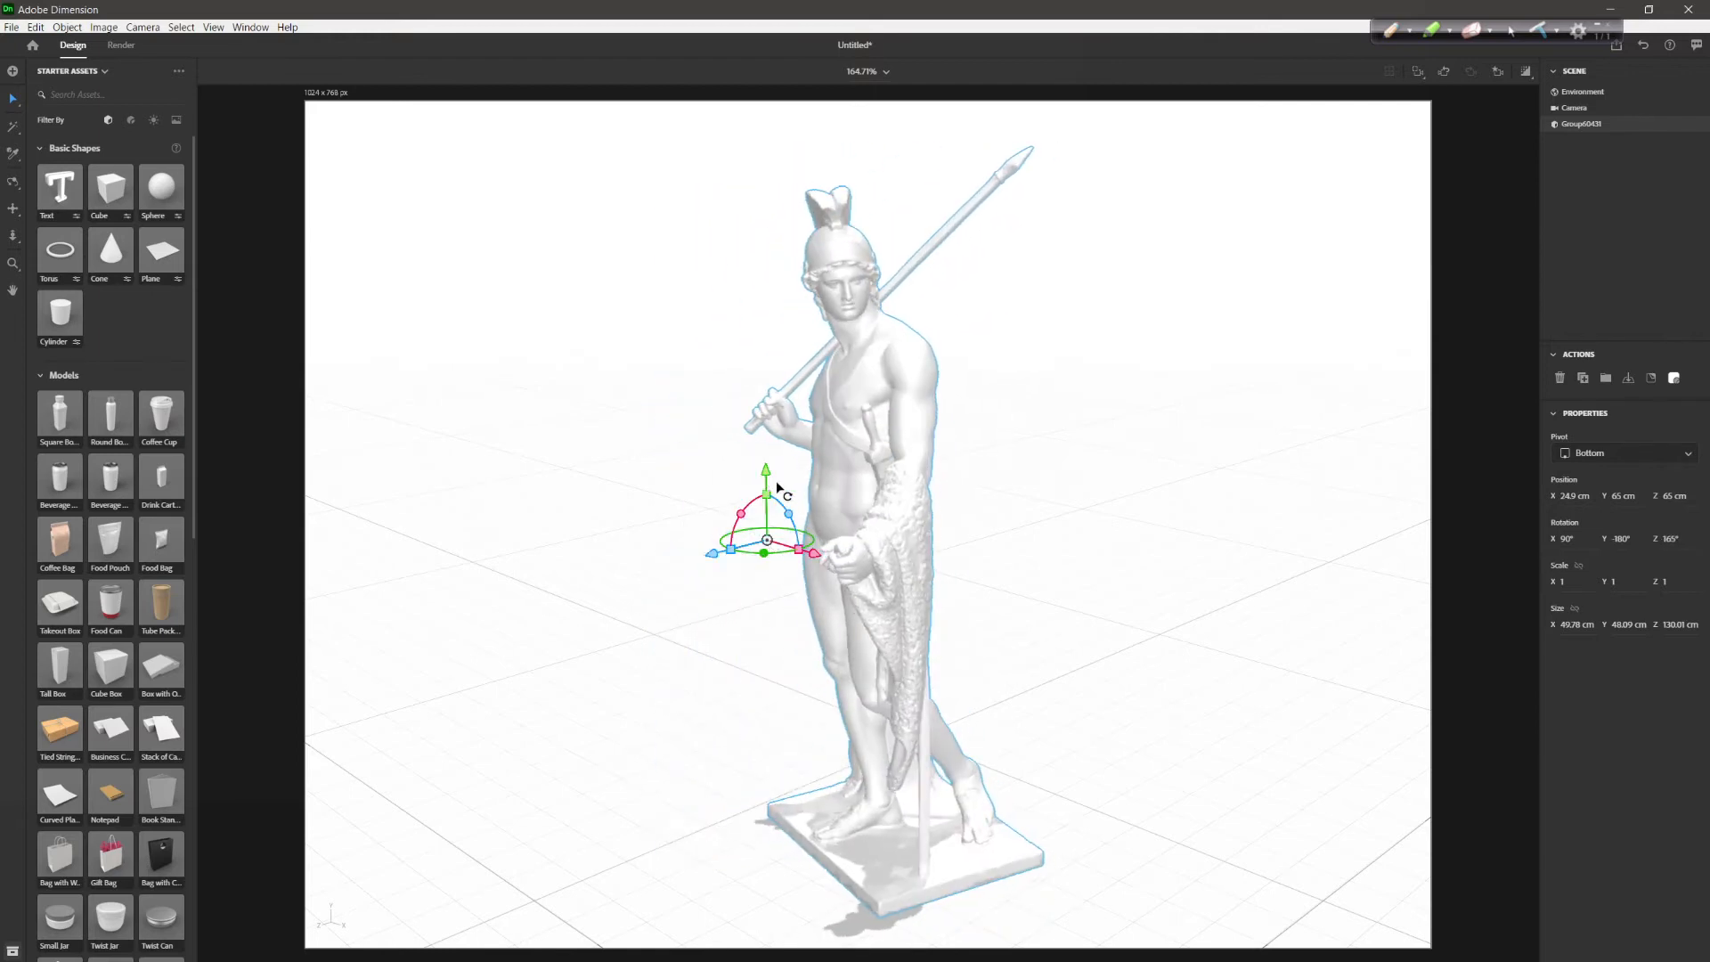
{"action": "left_click_drag", "start_coordinate": [765, 495], "coordinate": [772, 406]}
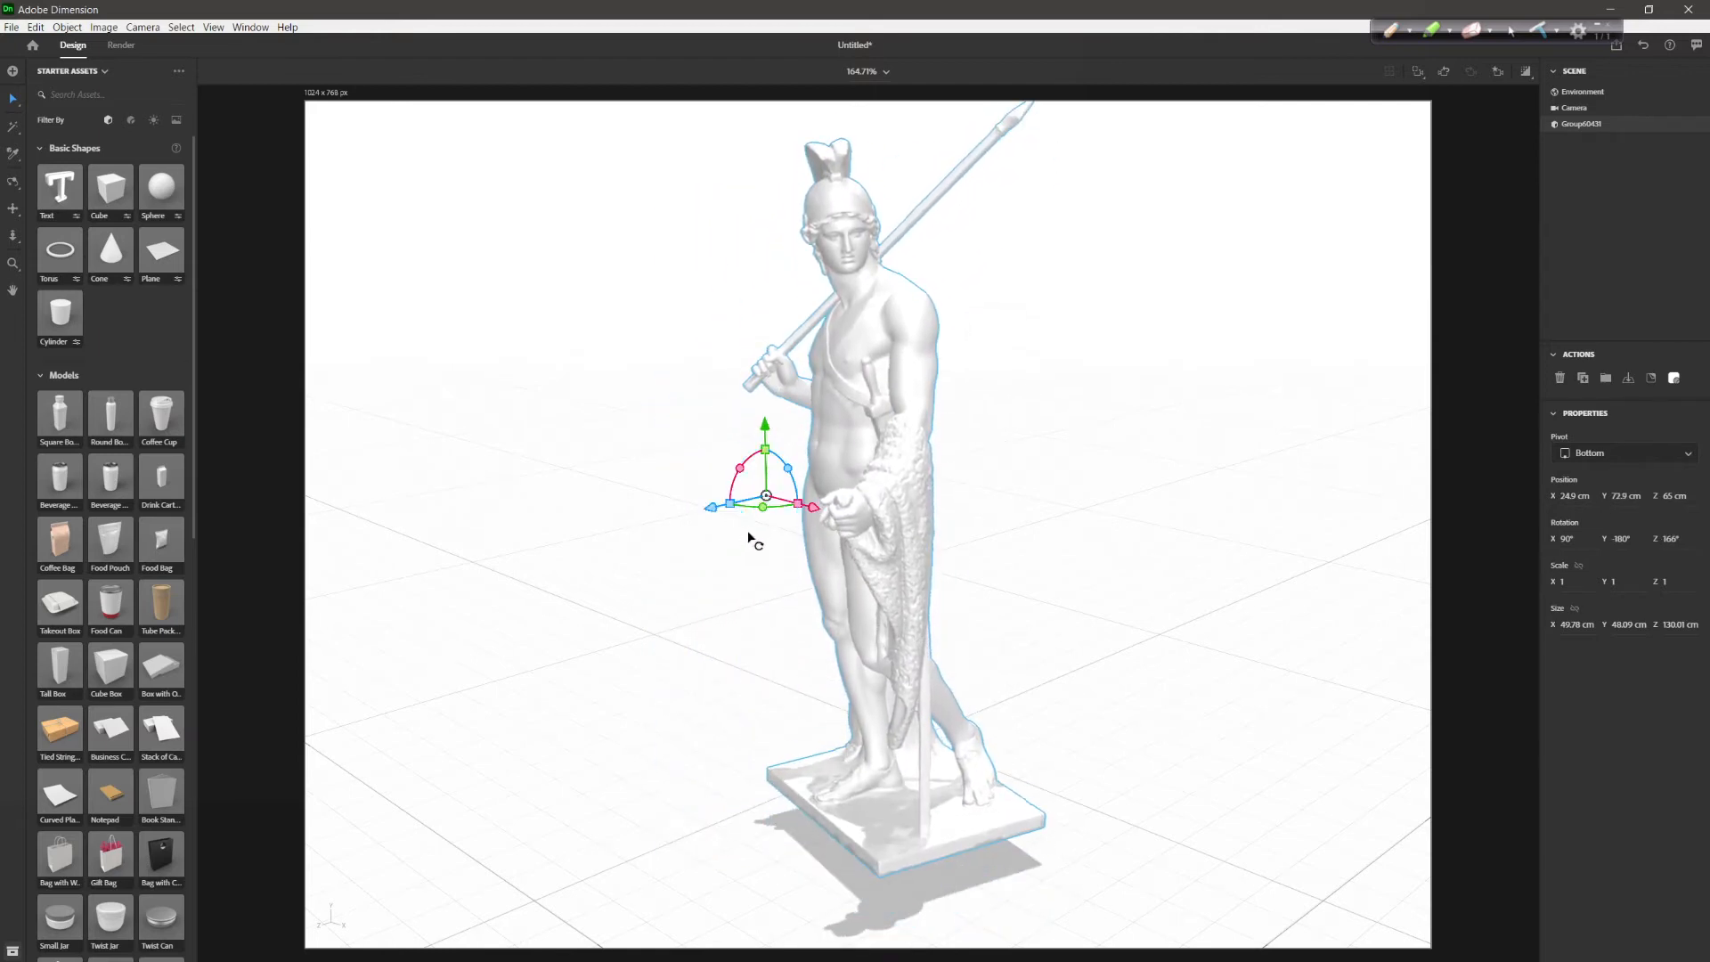
{"action": "mouse_move", "coordinate": [732, 508]}
{"action": "left_mouse_down"}
{"action": "mouse_move", "coordinate": [698, 511]}
{"action": "mouse_move", "coordinate": [728, 501]}
{"action": "left_mouse_up"}
{"action": "key", "text": "ctrl+z"}
{"action": "key", "text": "ctrl+z"}
{"action": "key", "text": "ctrl+z"}
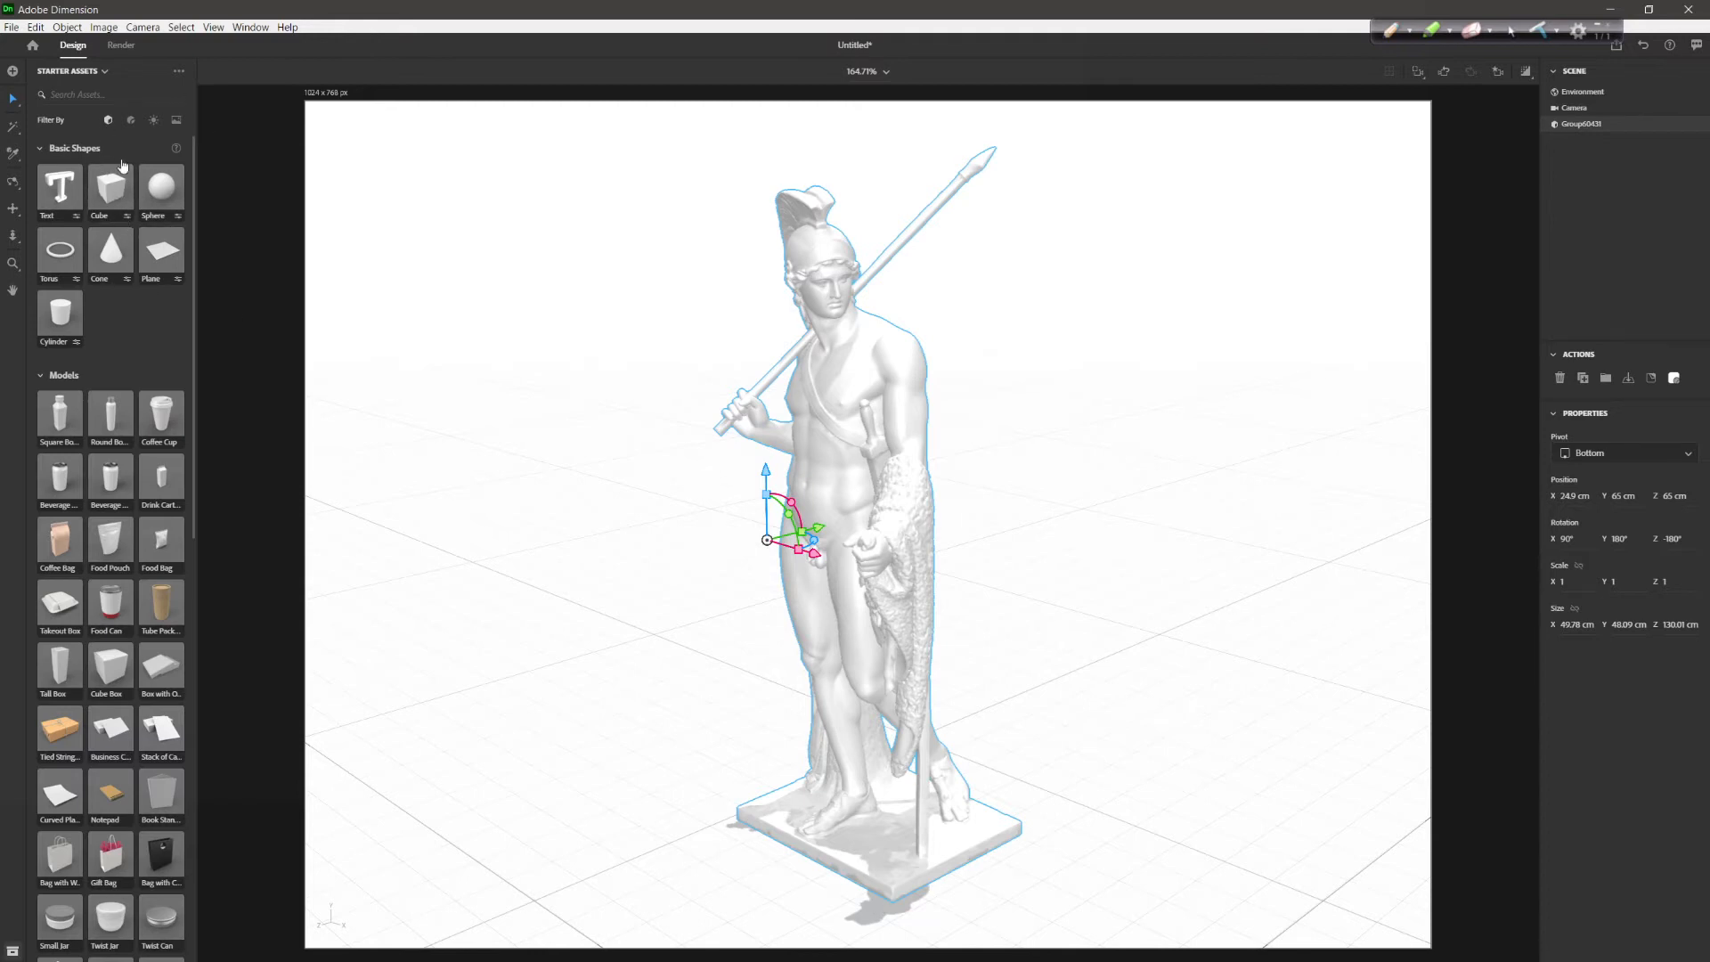
Add a cube beside the sculpture's base and scale it to about 2 on X and 1.9 on Z
{"action": "left_click_drag", "start_coordinate": [110, 187], "coordinate": [681, 805]}
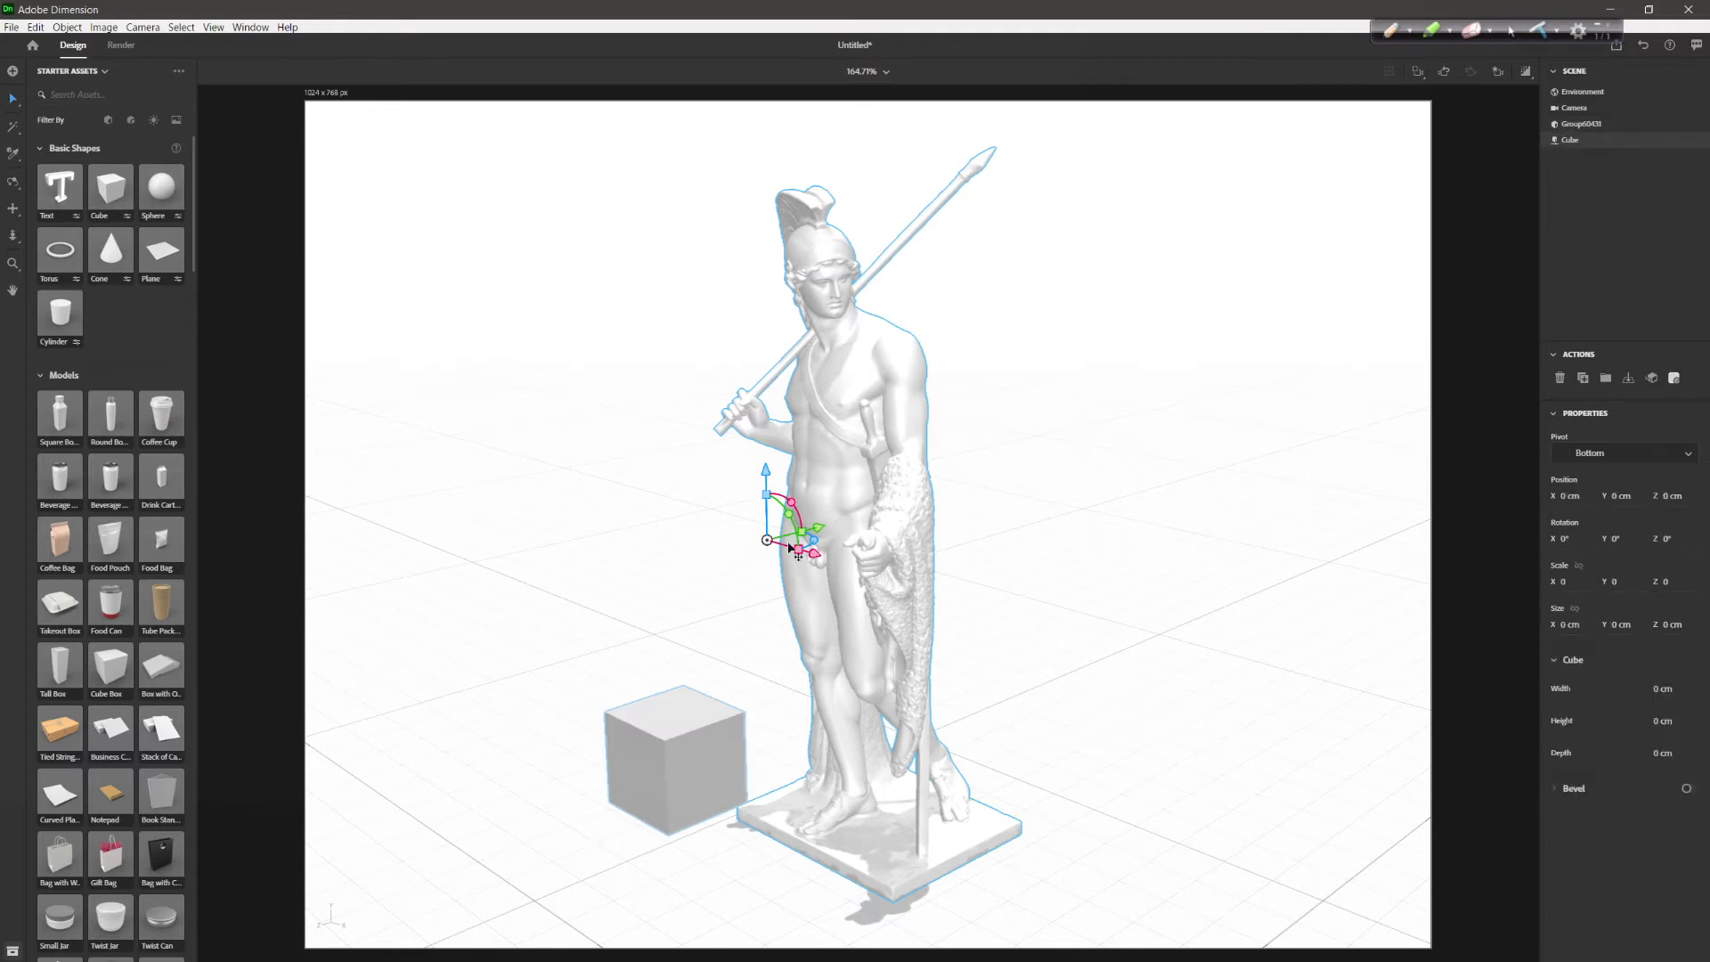
{"action": "left_click_drag", "start_coordinate": [708, 820], "coordinate": [630, 828]}
{"action": "left_click_drag", "start_coordinate": [676, 741], "coordinate": [677, 720]}
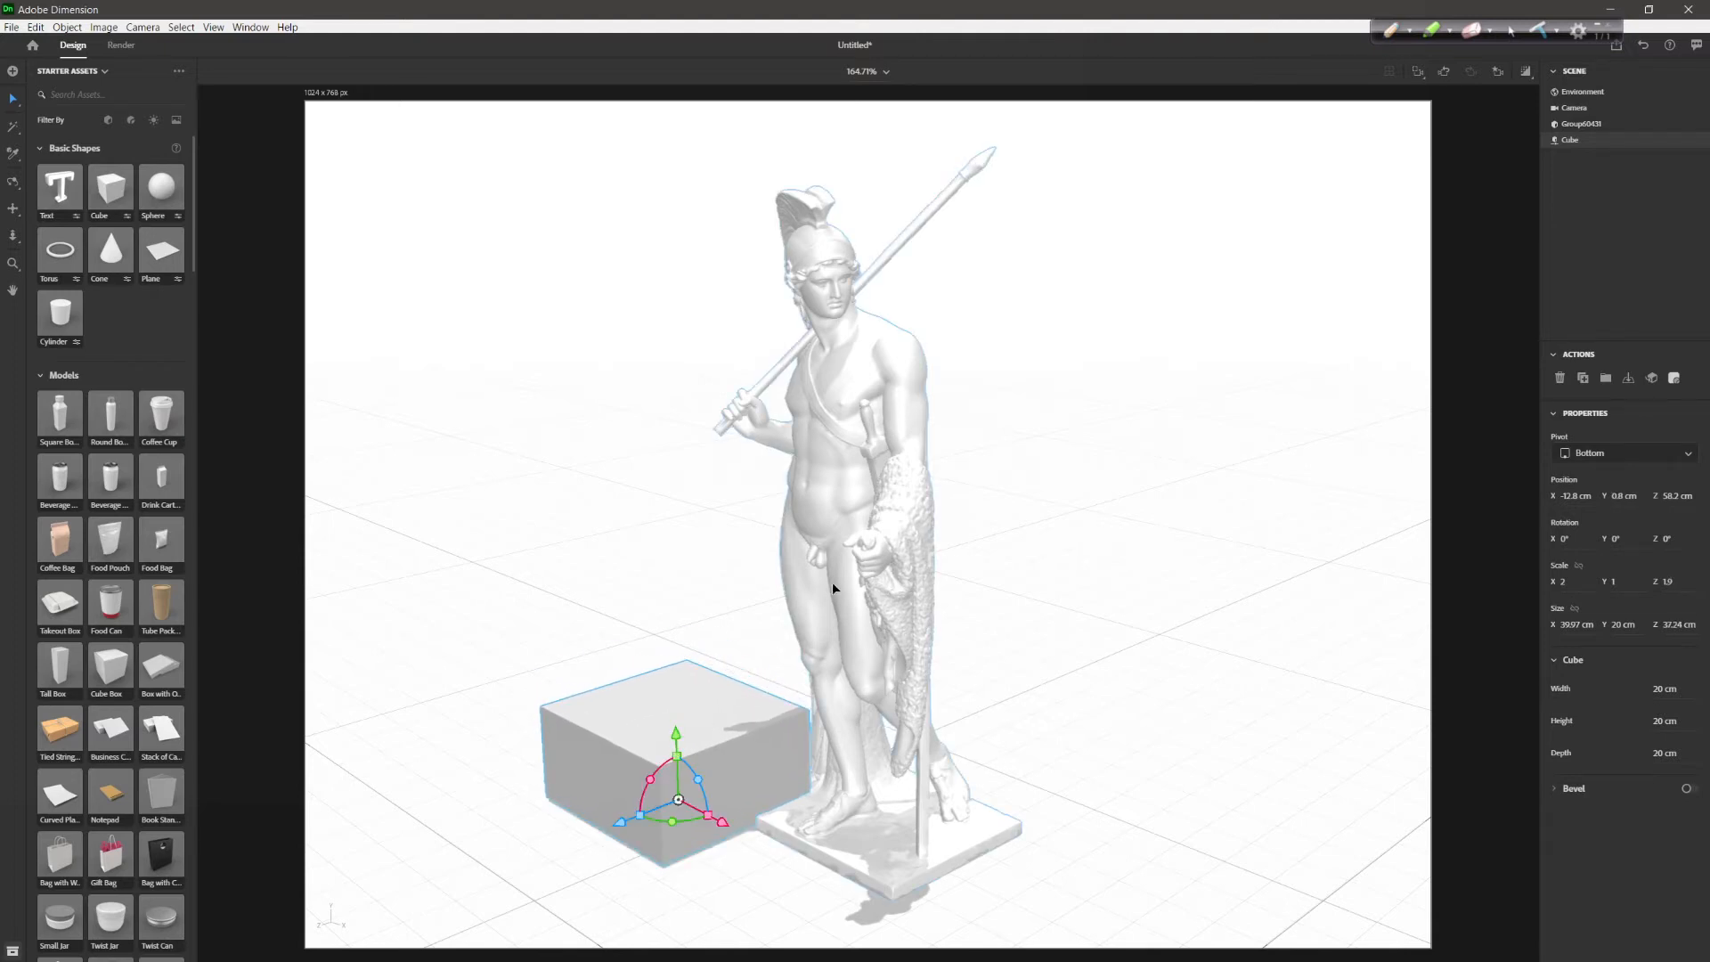
Raise the sculpture to about Y 105 cm and move the cube roughly beneath it, to about X 35.3 cm
{"action": "left_click", "coordinate": [834, 586]}
{"action": "left_click_drag", "start_coordinate": [769, 470], "coordinate": [777, 209]}
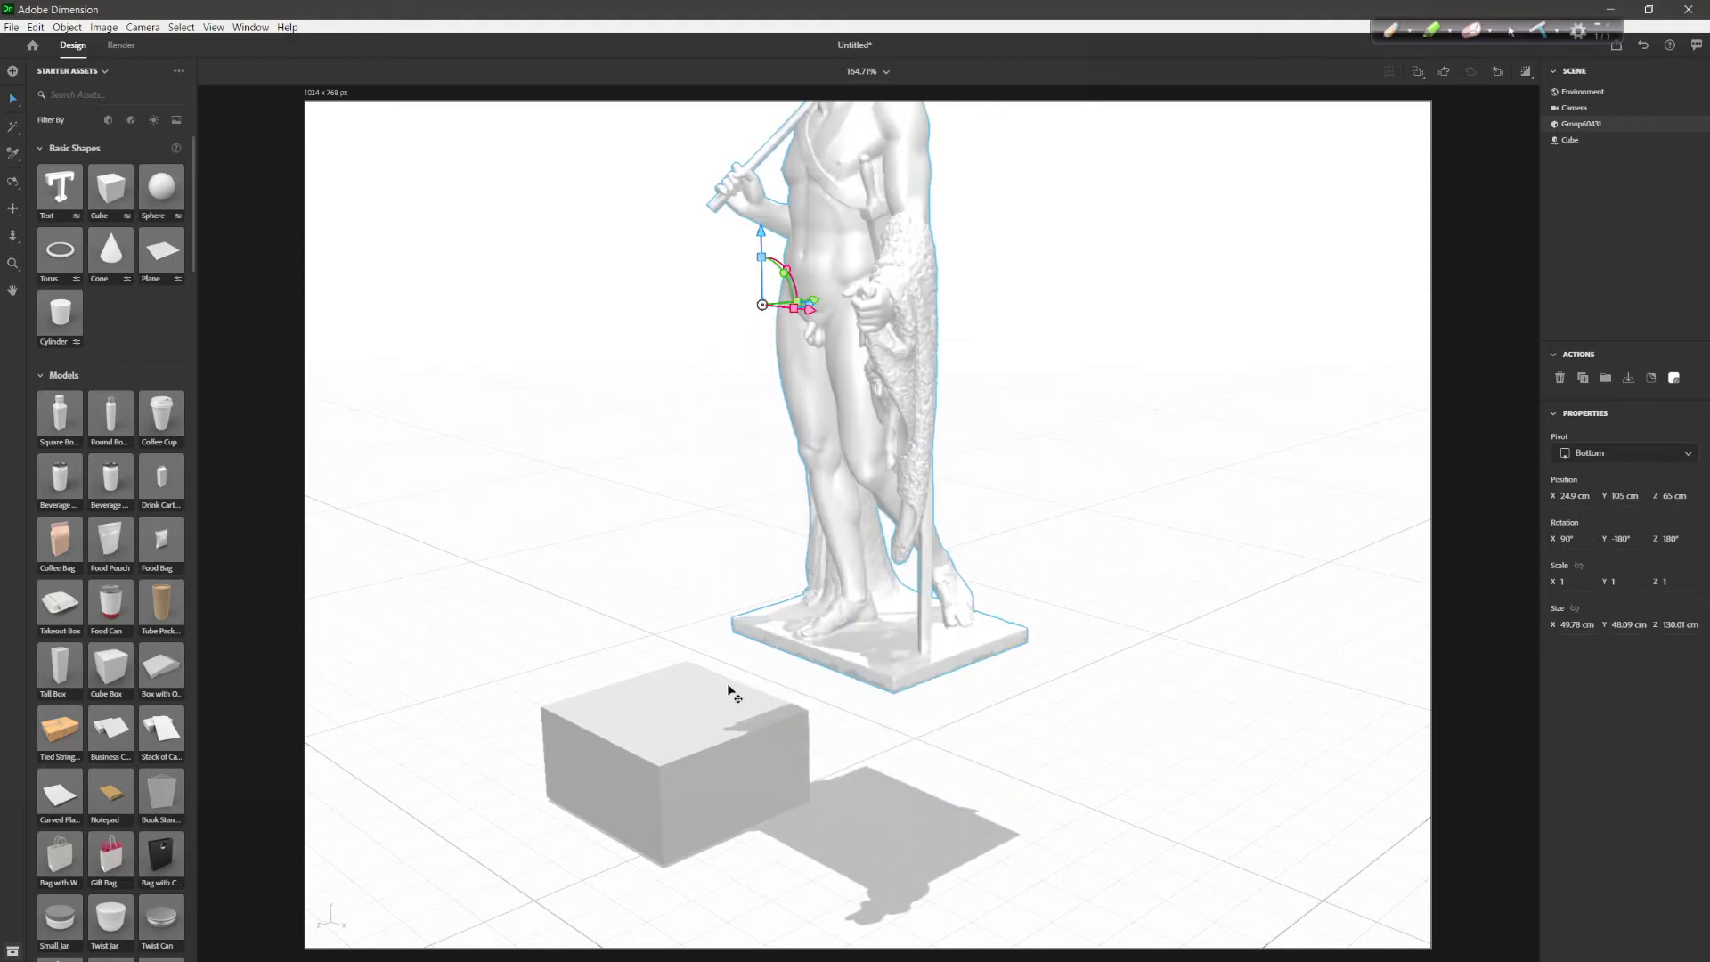
{"action": "left_click", "coordinate": [760, 755]}
{"action": "left_click_drag", "start_coordinate": [729, 832], "coordinate": [900, 926]}
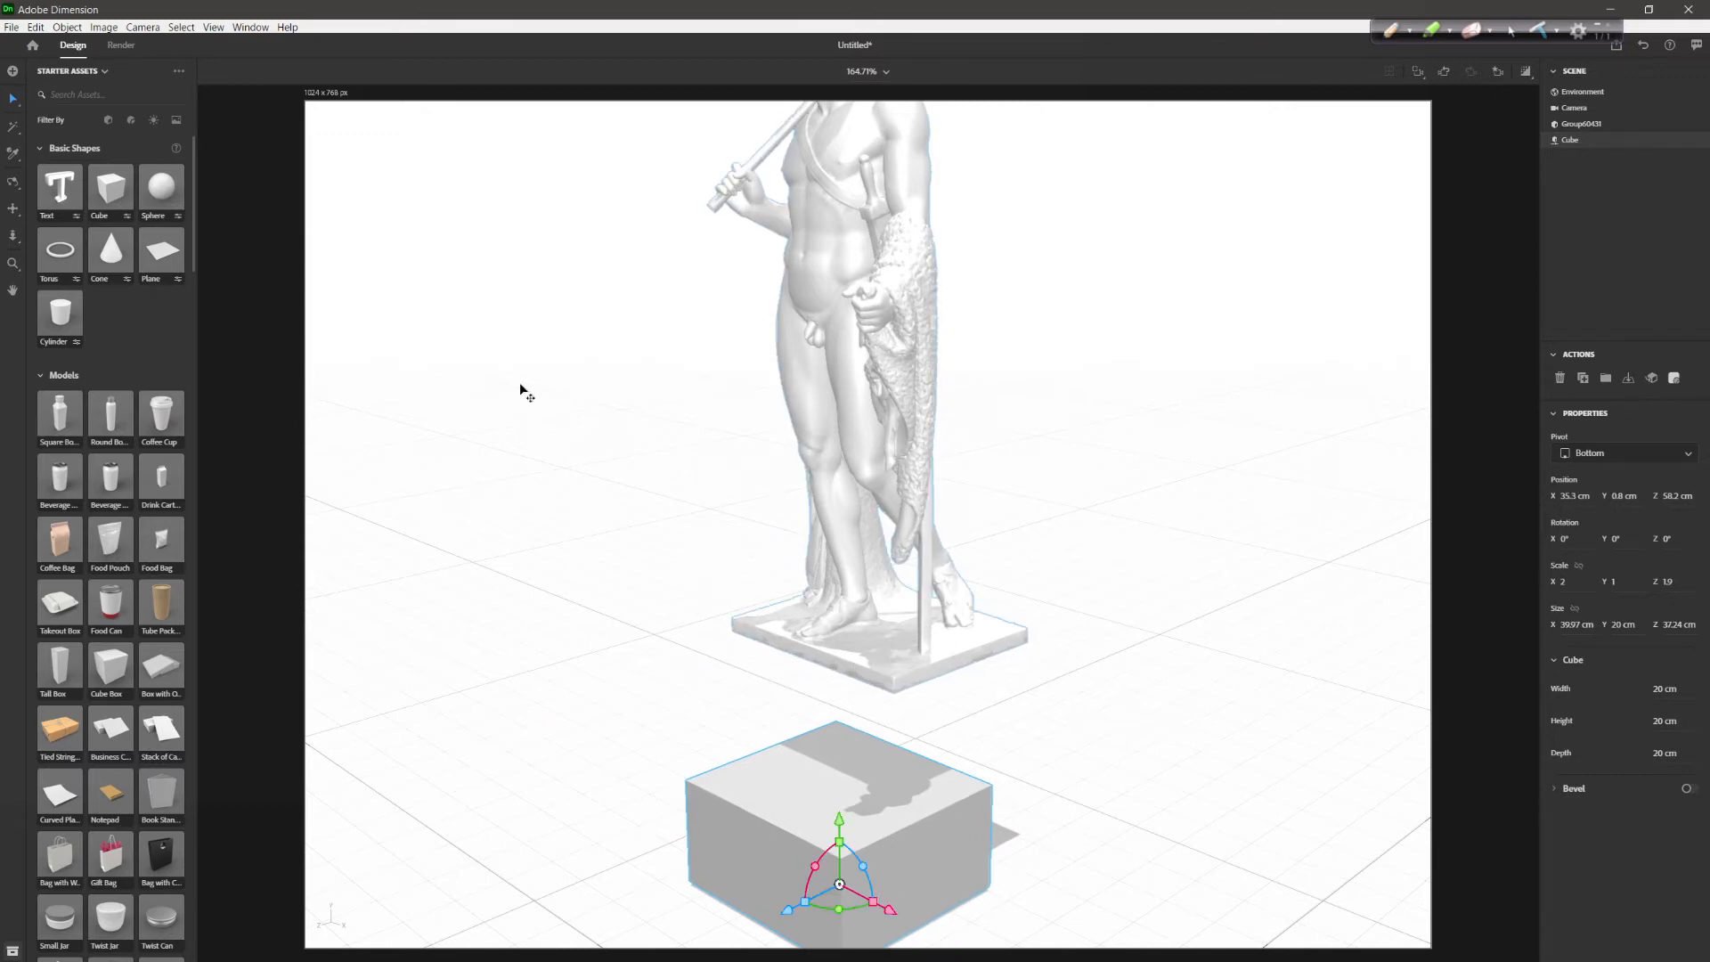
Orbit, pan and dolly the camera to examine how the sculpture and the cube beneath it line up
{"action": "key", "text": "1"}
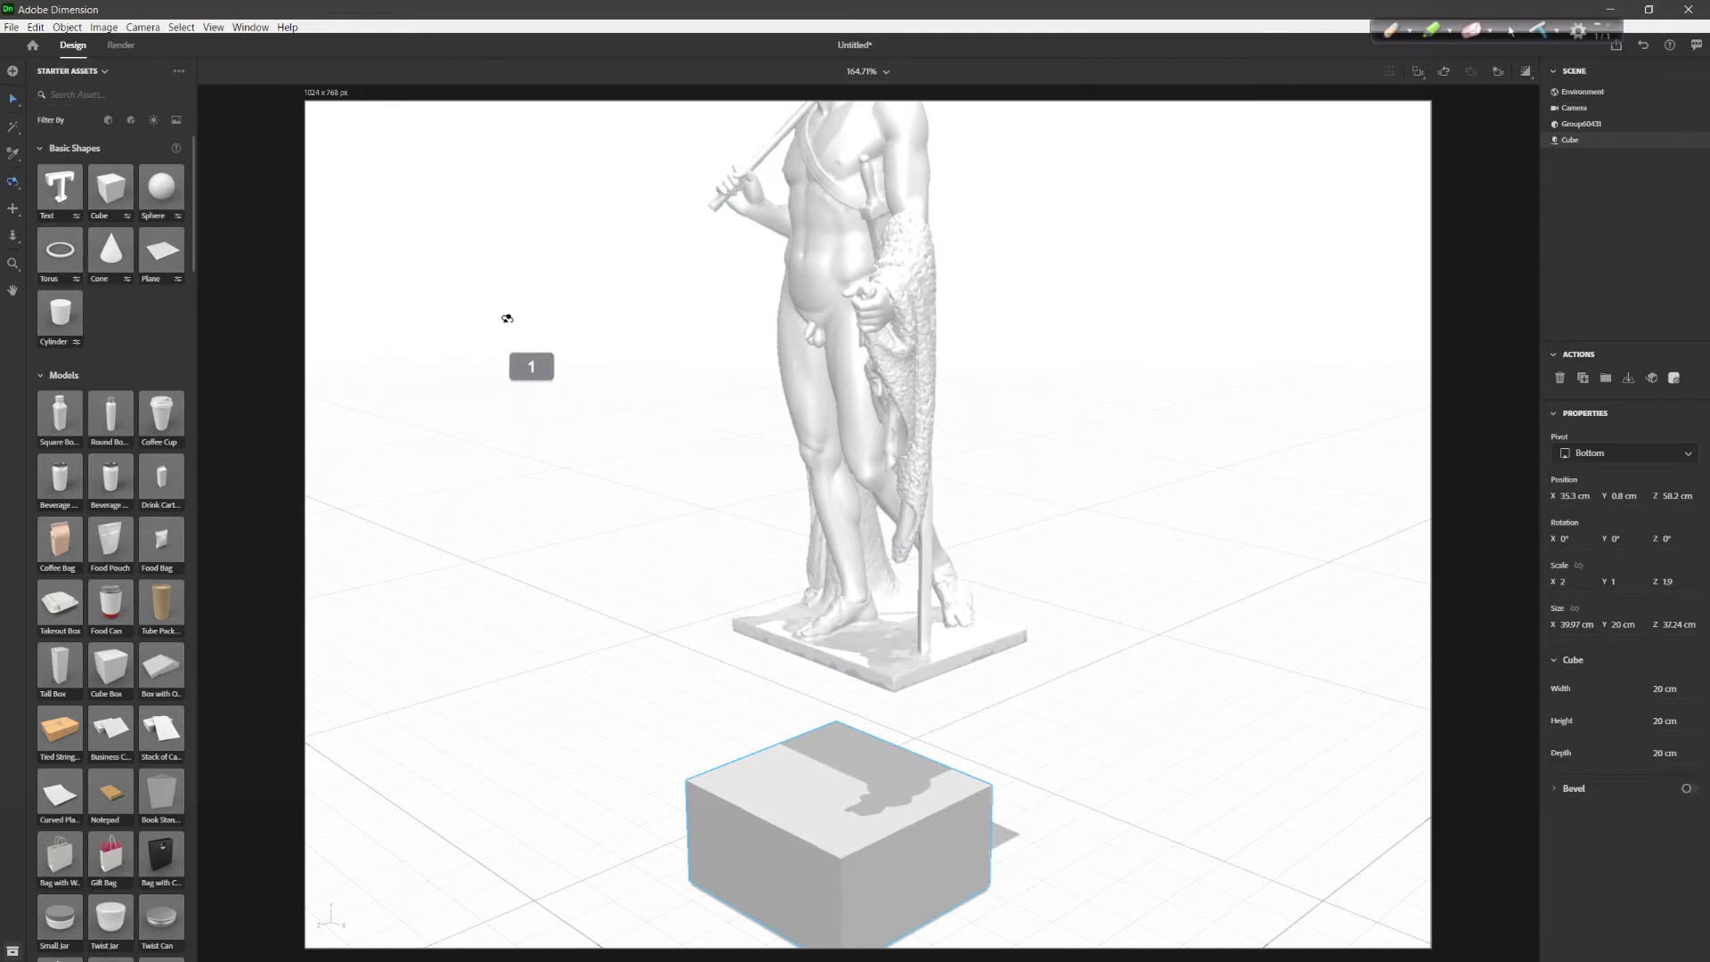
{"action": "left_click_drag", "start_coordinate": [641, 458], "coordinate": [740, 374]}
{"action": "key", "text": "2"}
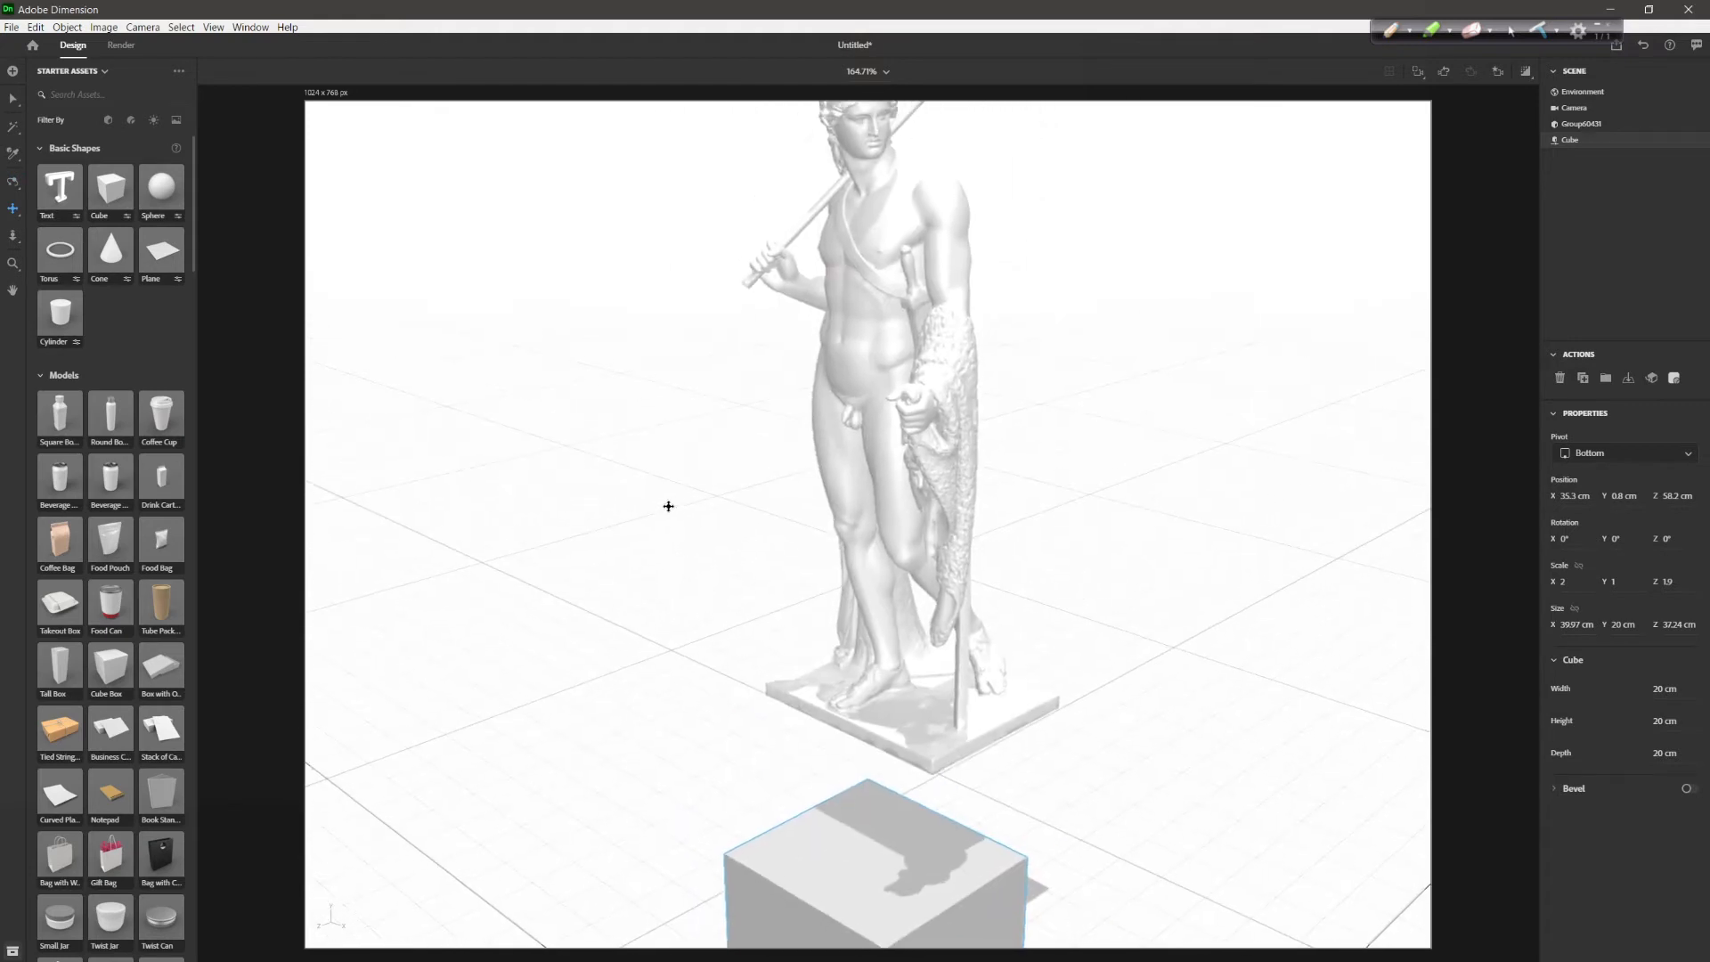
{"action": "key", "text": "3"}
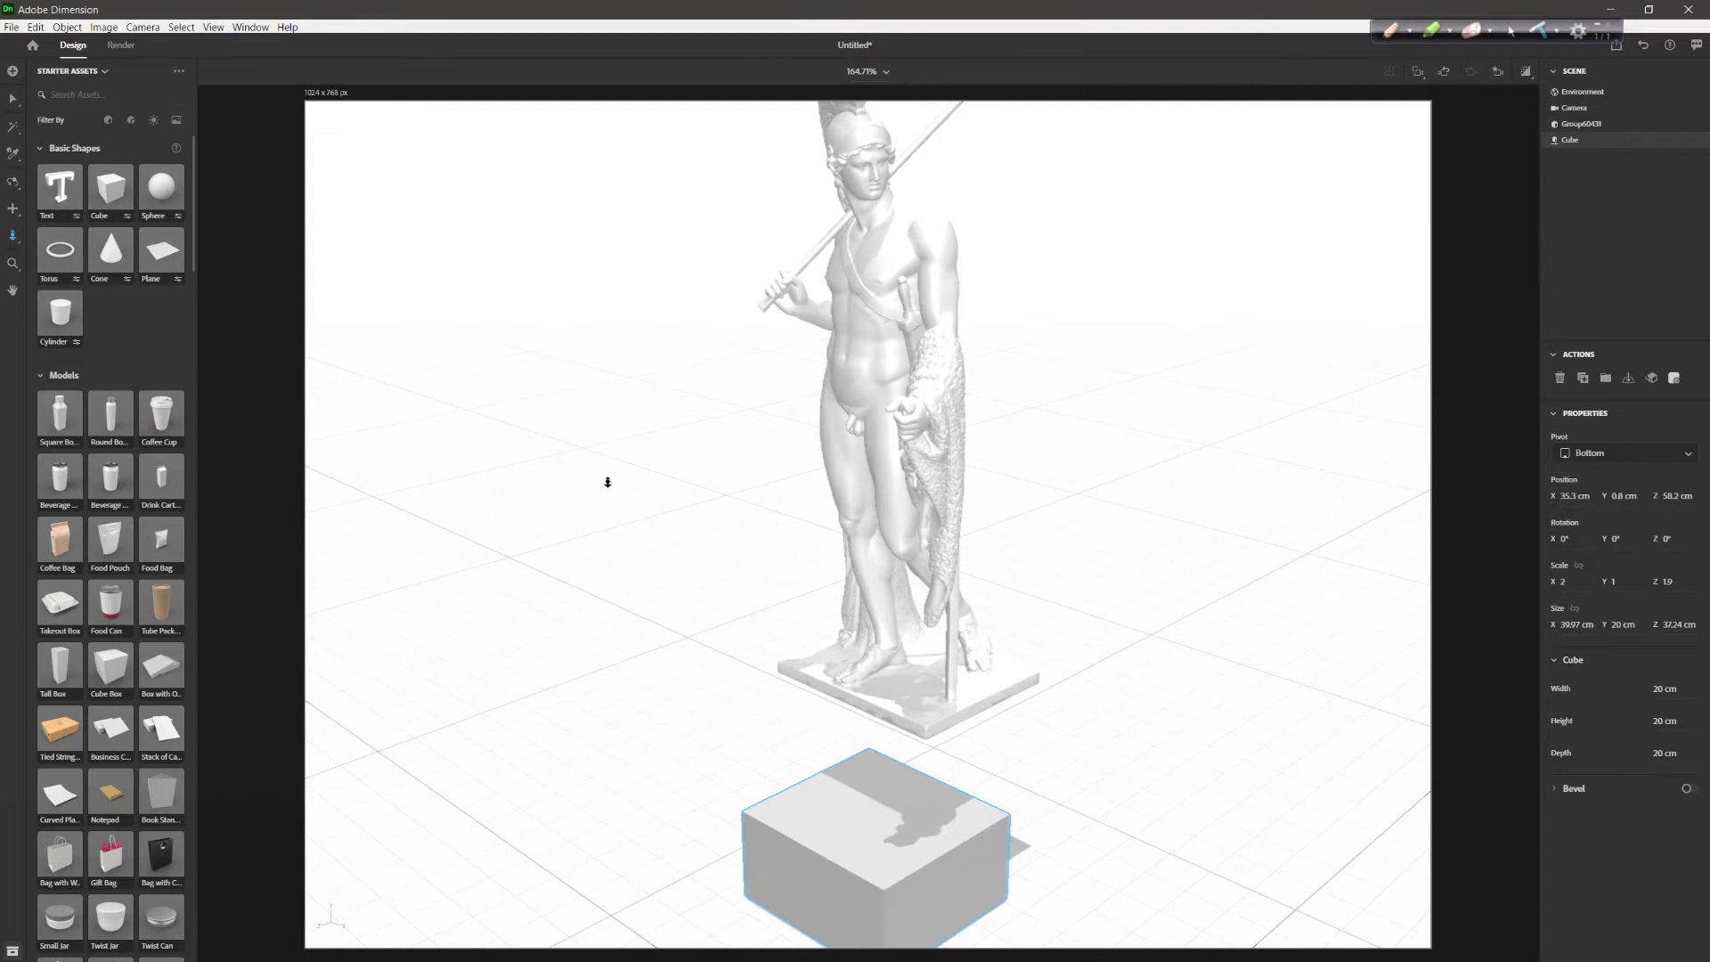
{"action": "key", "text": "v"}
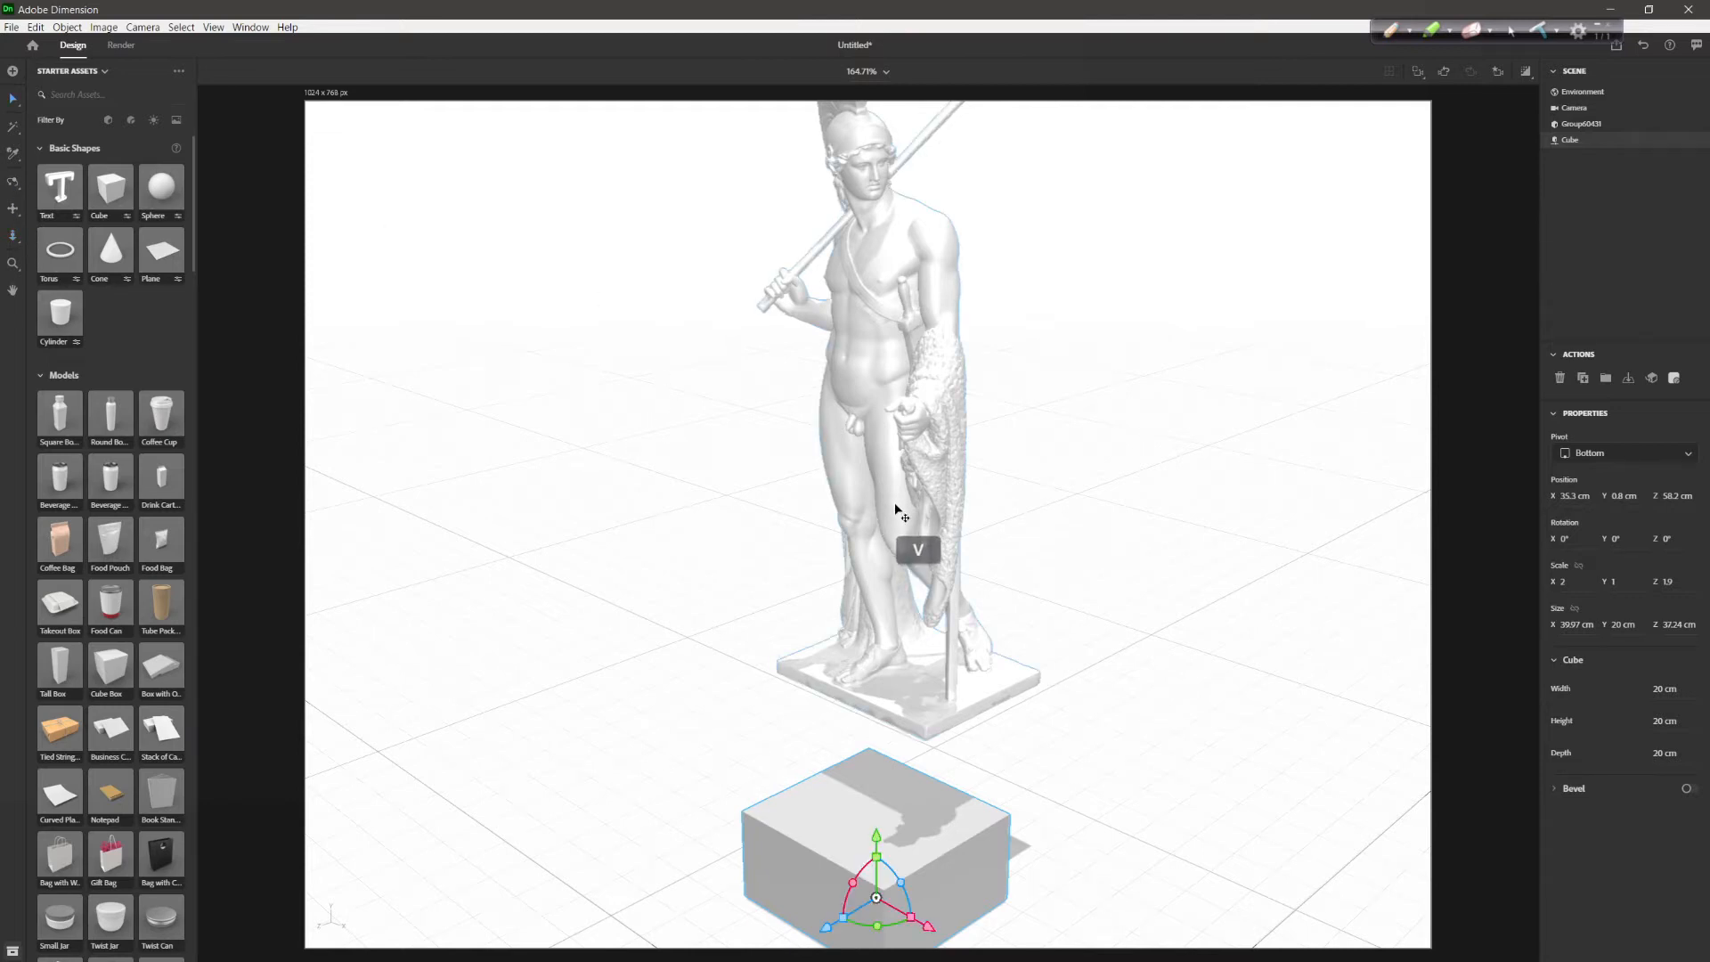
{"action": "left_click", "coordinate": [900, 504]}
{"action": "key", "text": "1"}
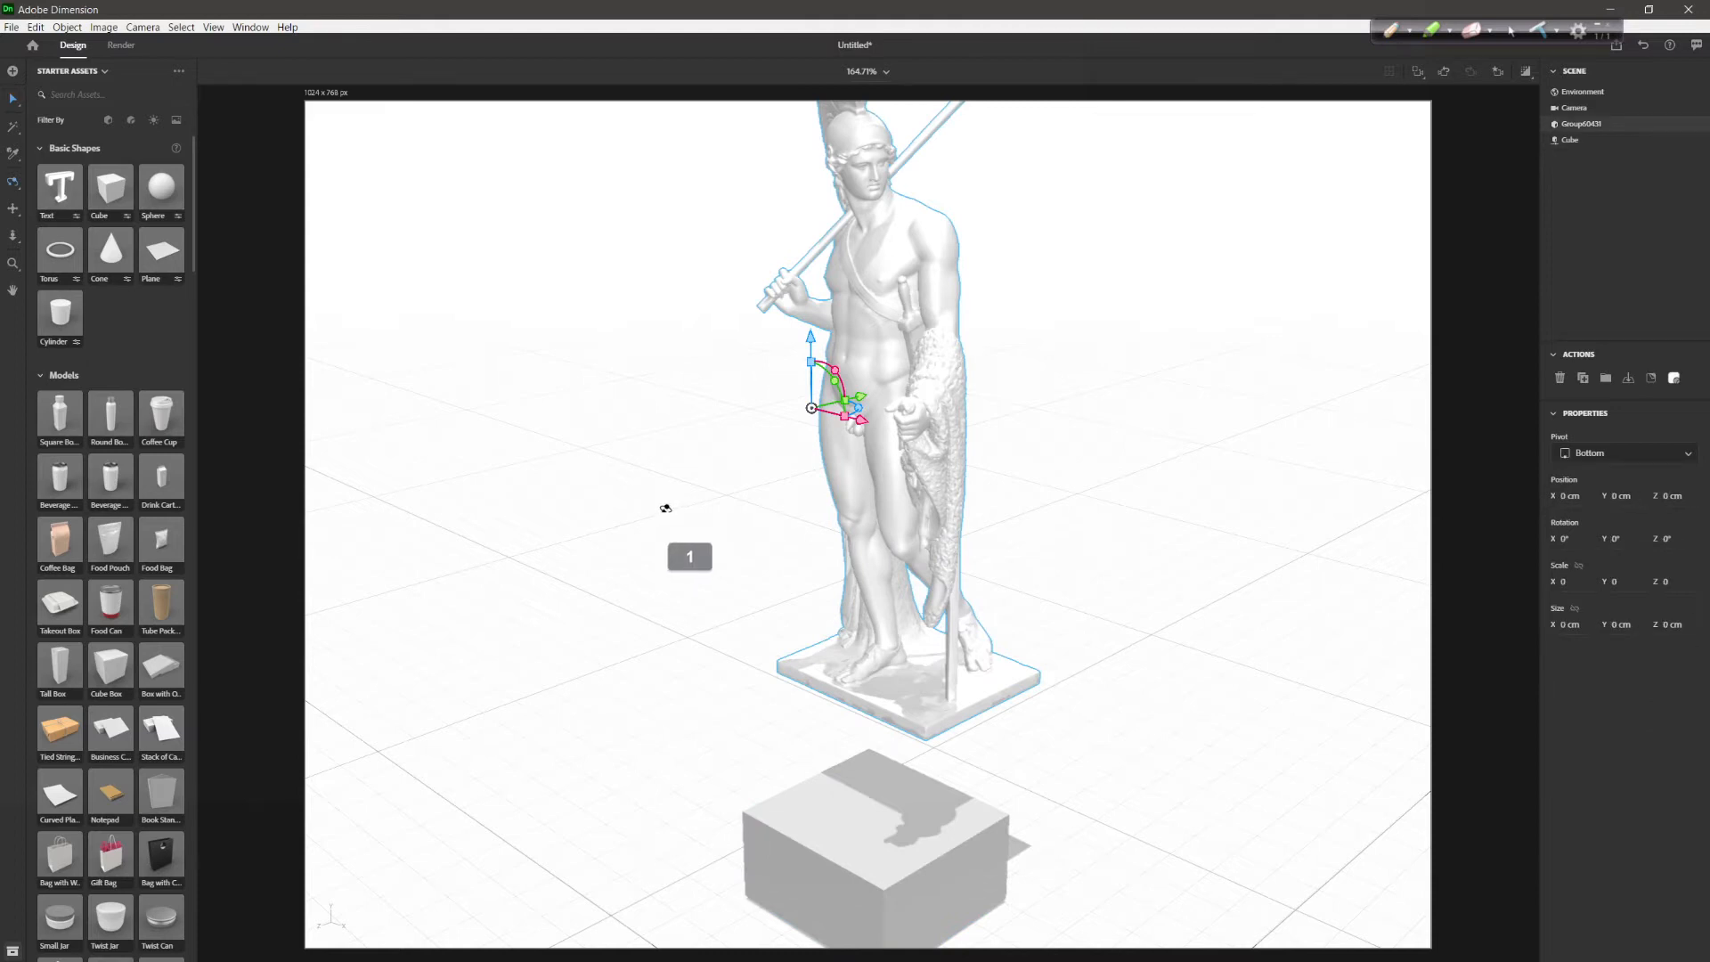
{"action": "left_click_drag", "start_coordinate": [687, 541], "coordinate": [855, 736]}
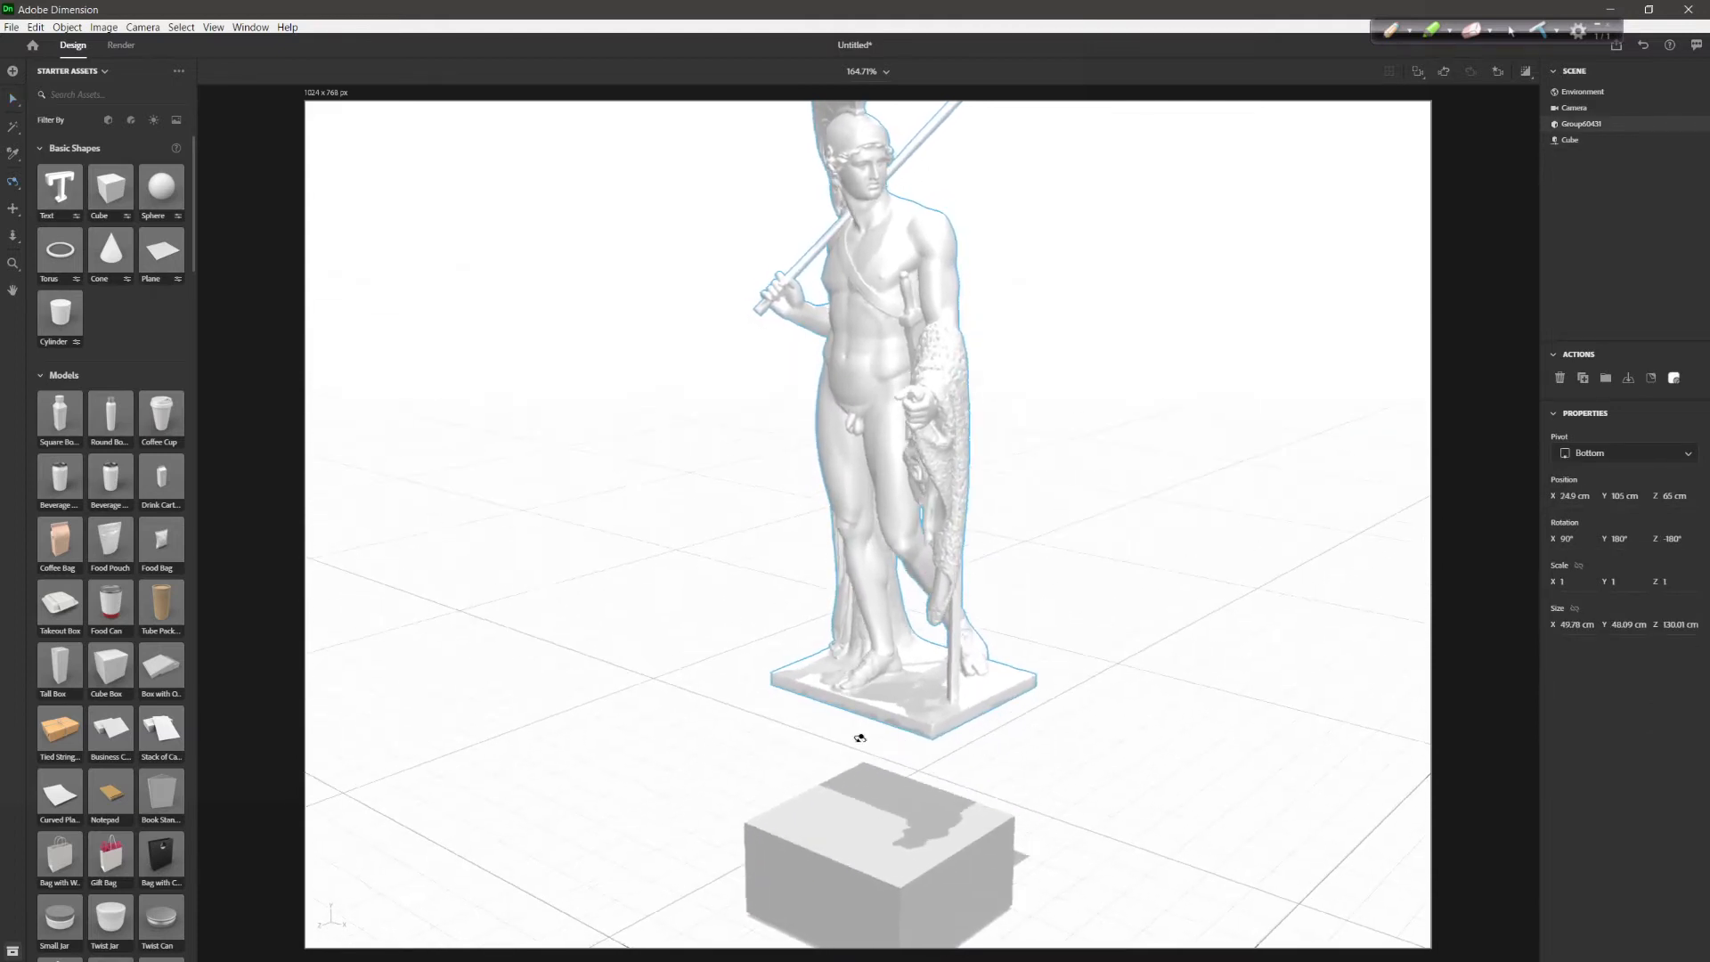
{"action": "key", "text": "2"}
{"action": "left_click_drag", "start_coordinate": [725, 599], "coordinate": [690, 616]}
{"action": "key", "text": "3"}
{"action": "left_click_drag", "start_coordinate": [687, 686], "coordinate": [706, 624]}
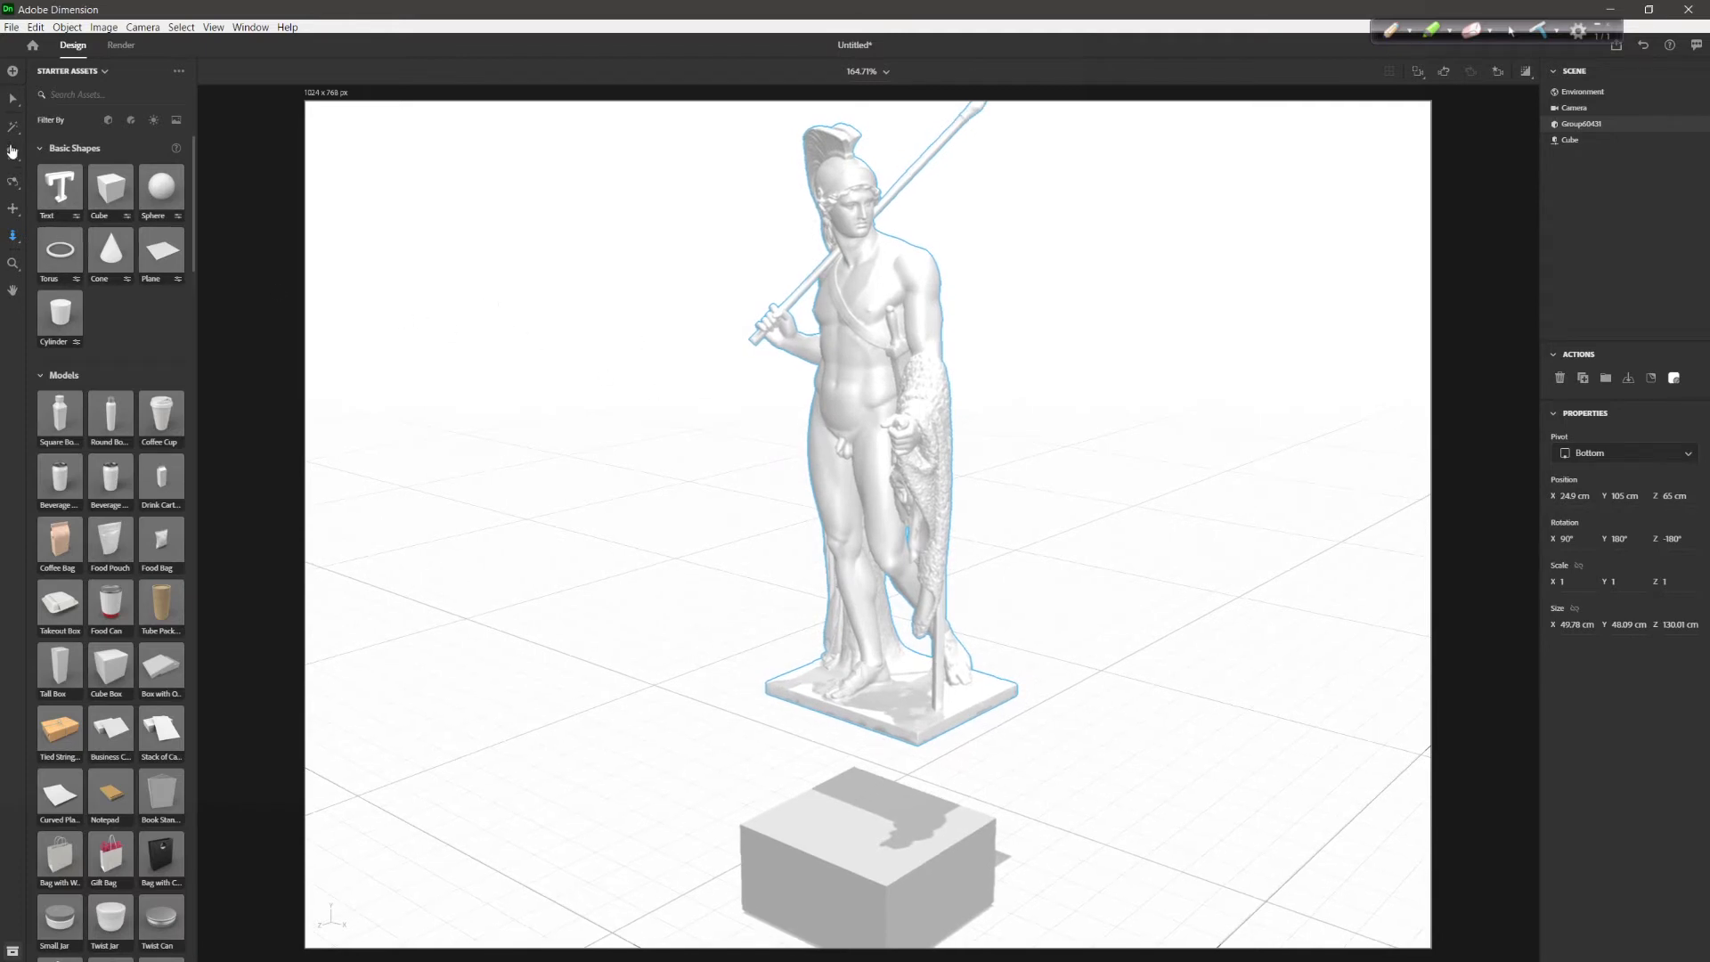
{"action": "mouse_move", "coordinate": [18, 248]}
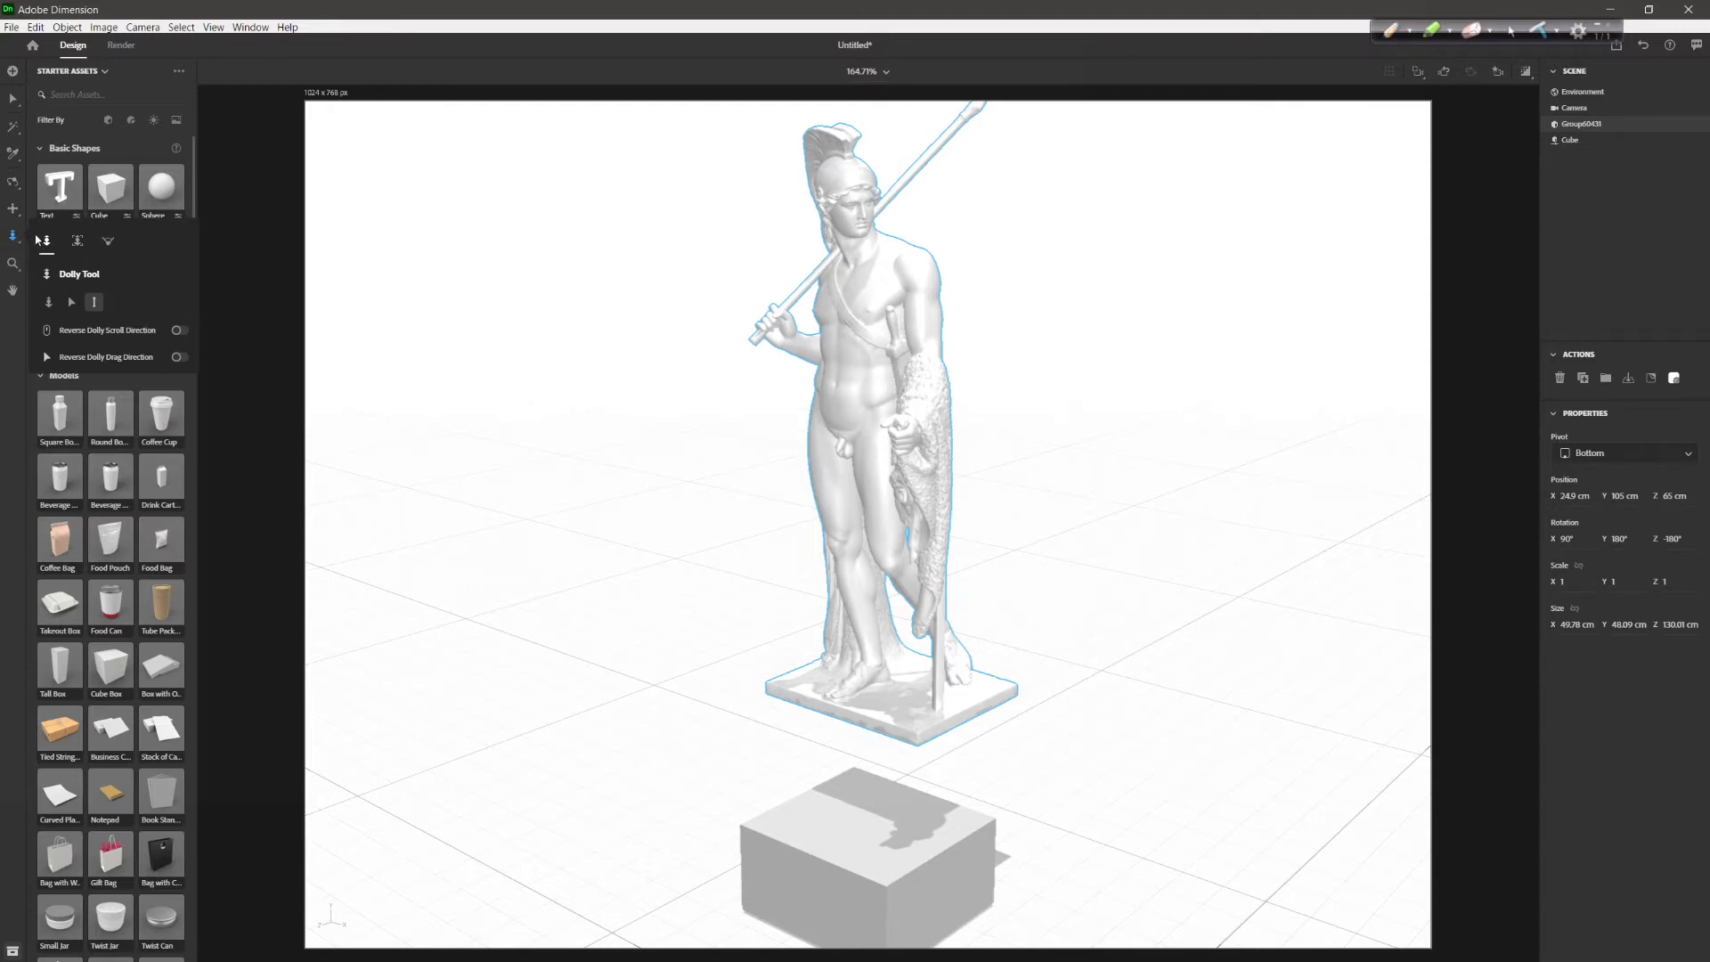
{"action": "left_click", "coordinate": [14, 101]}
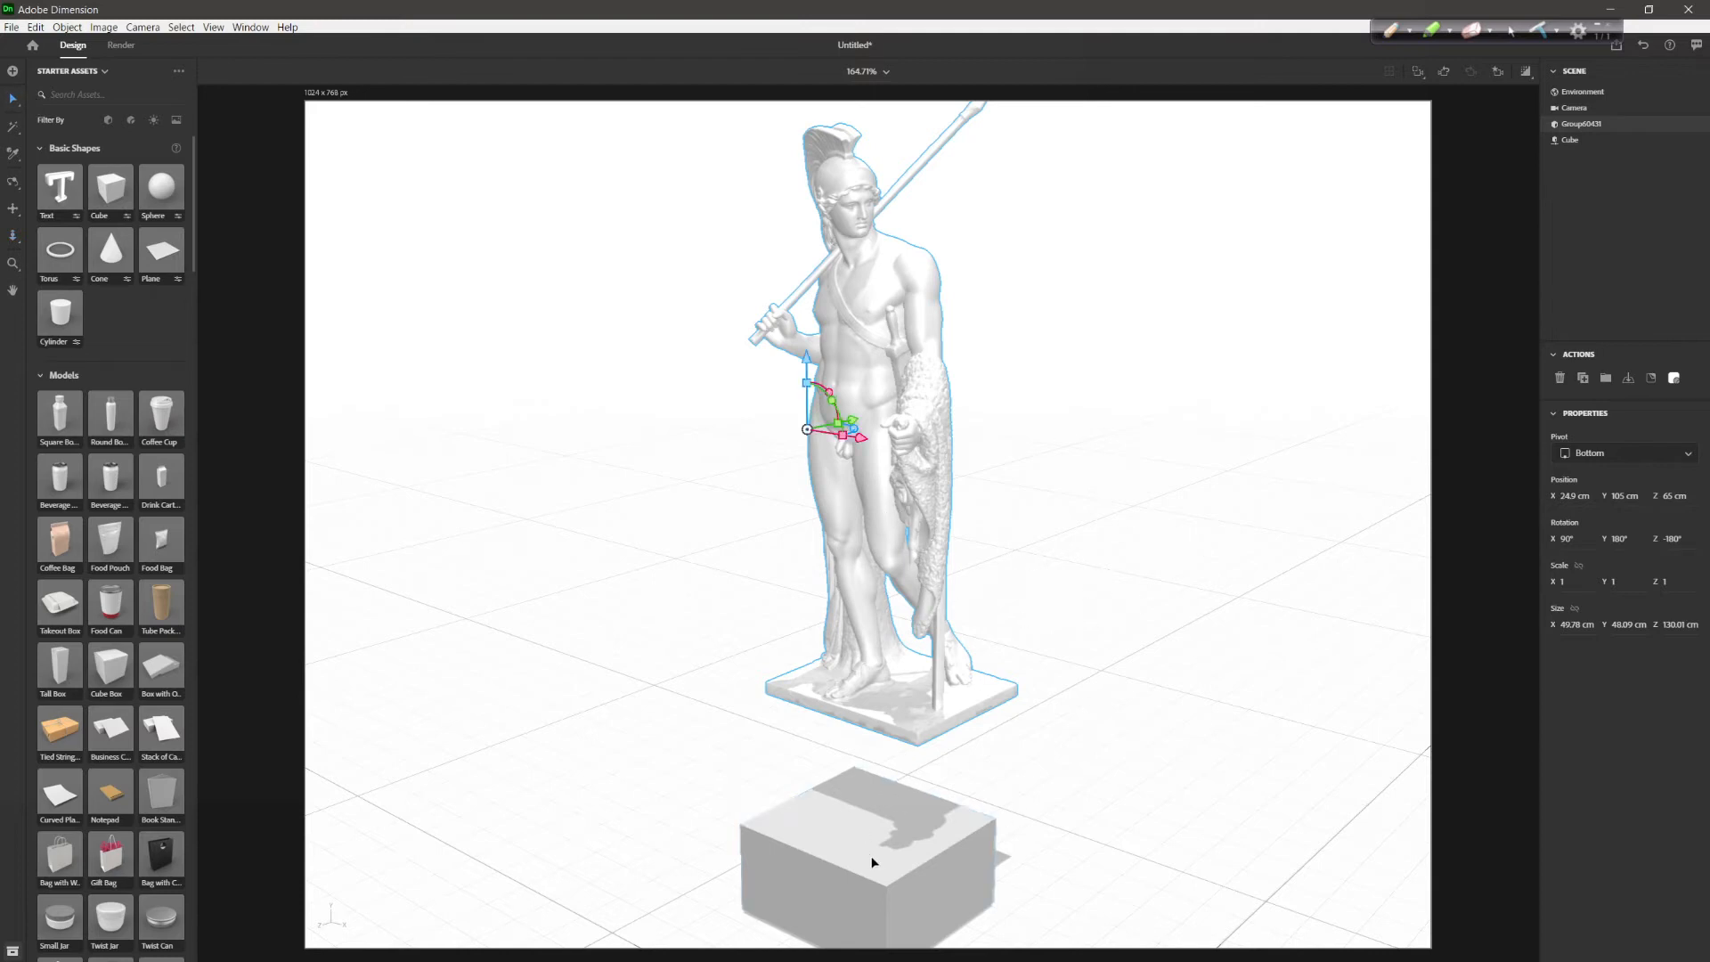
{"action": "left_click", "coordinate": [861, 812]}
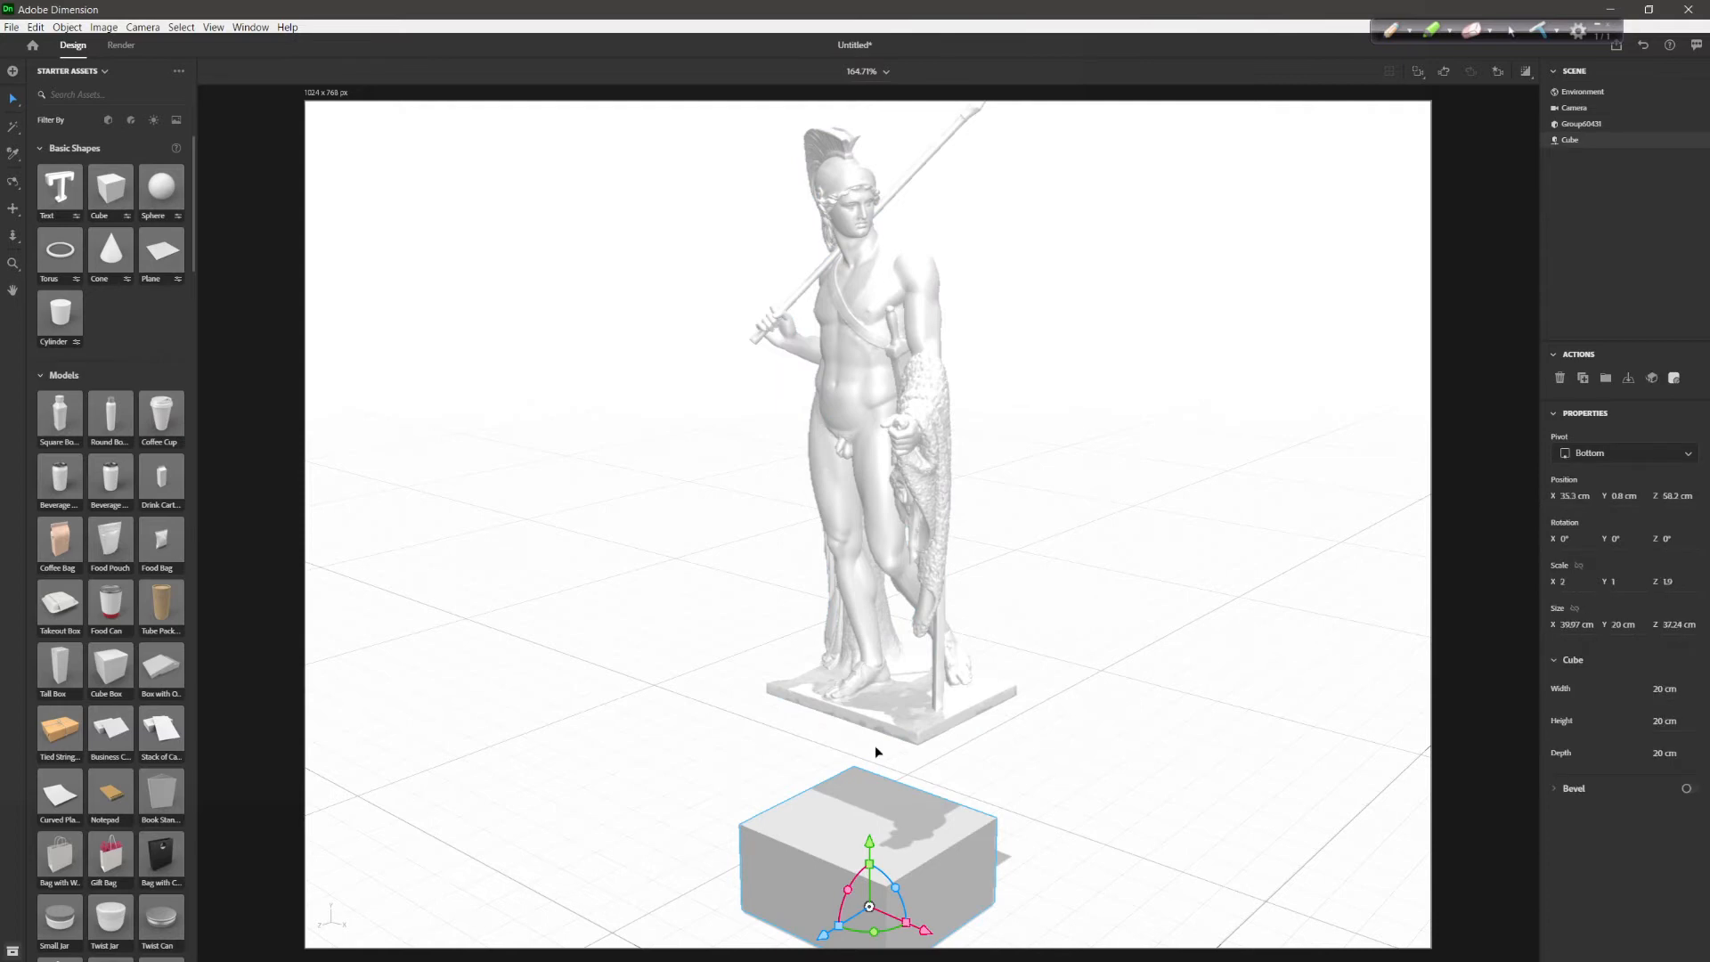
{"action": "left_click", "coordinate": [863, 586]}
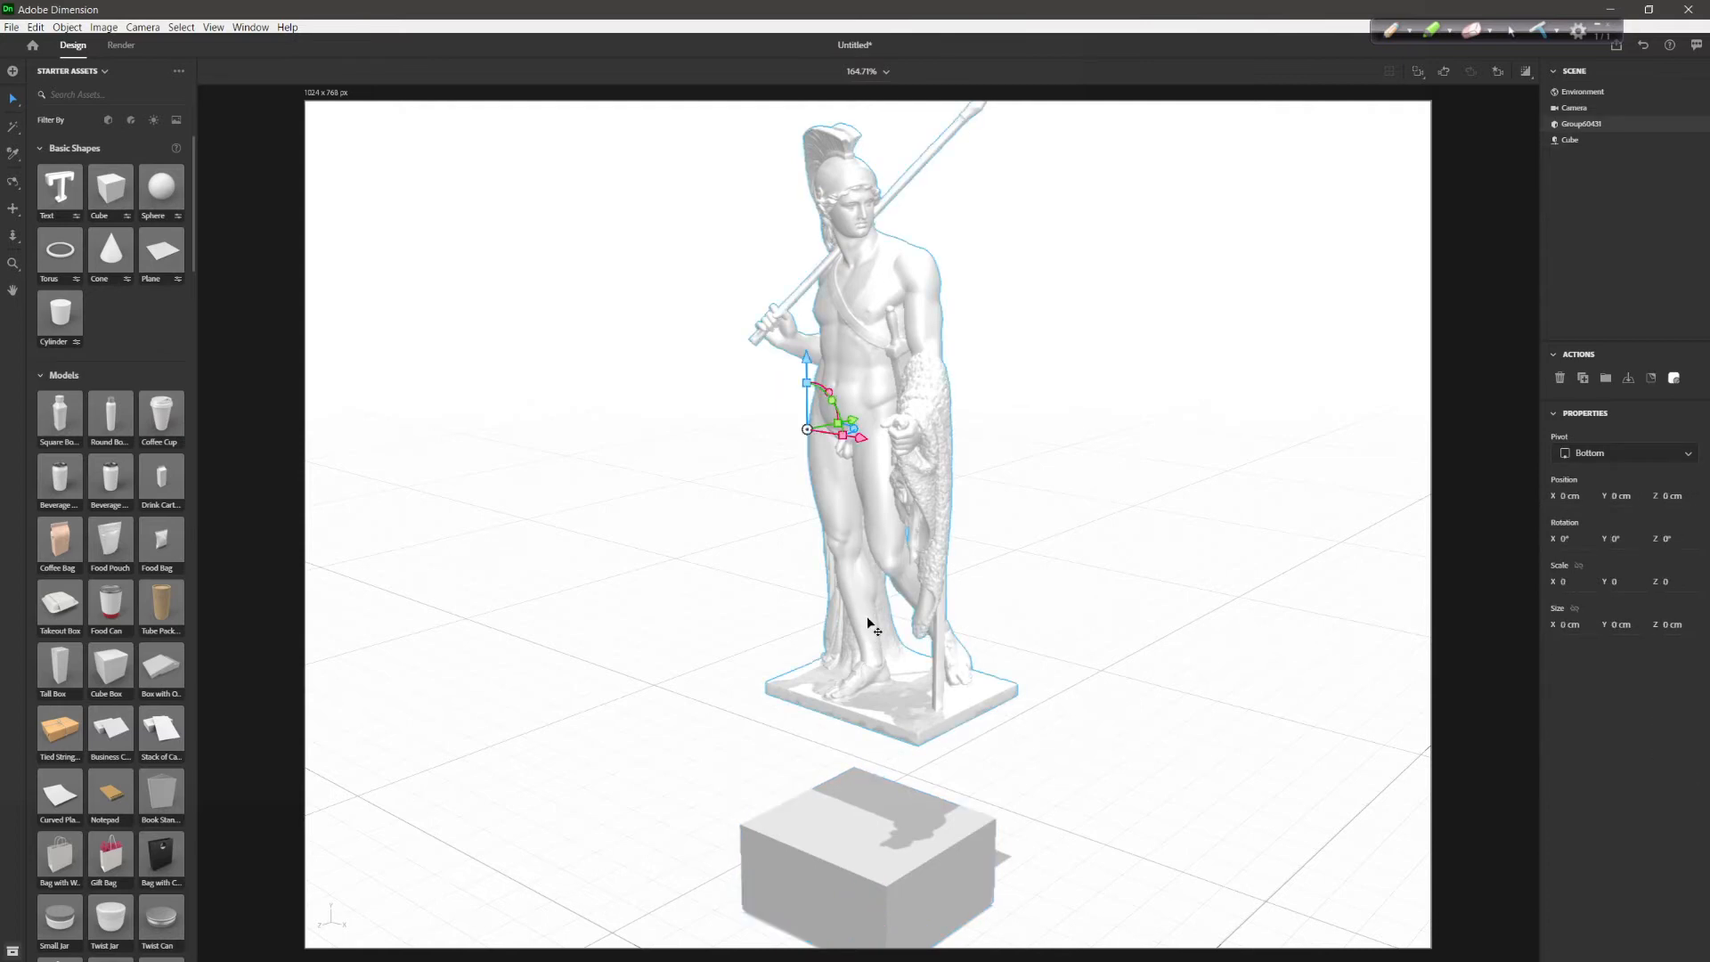
{"action": "key", "text": "1"}
{"action": "left_click_drag", "start_coordinate": [1034, 599], "coordinate": [1038, 672]}
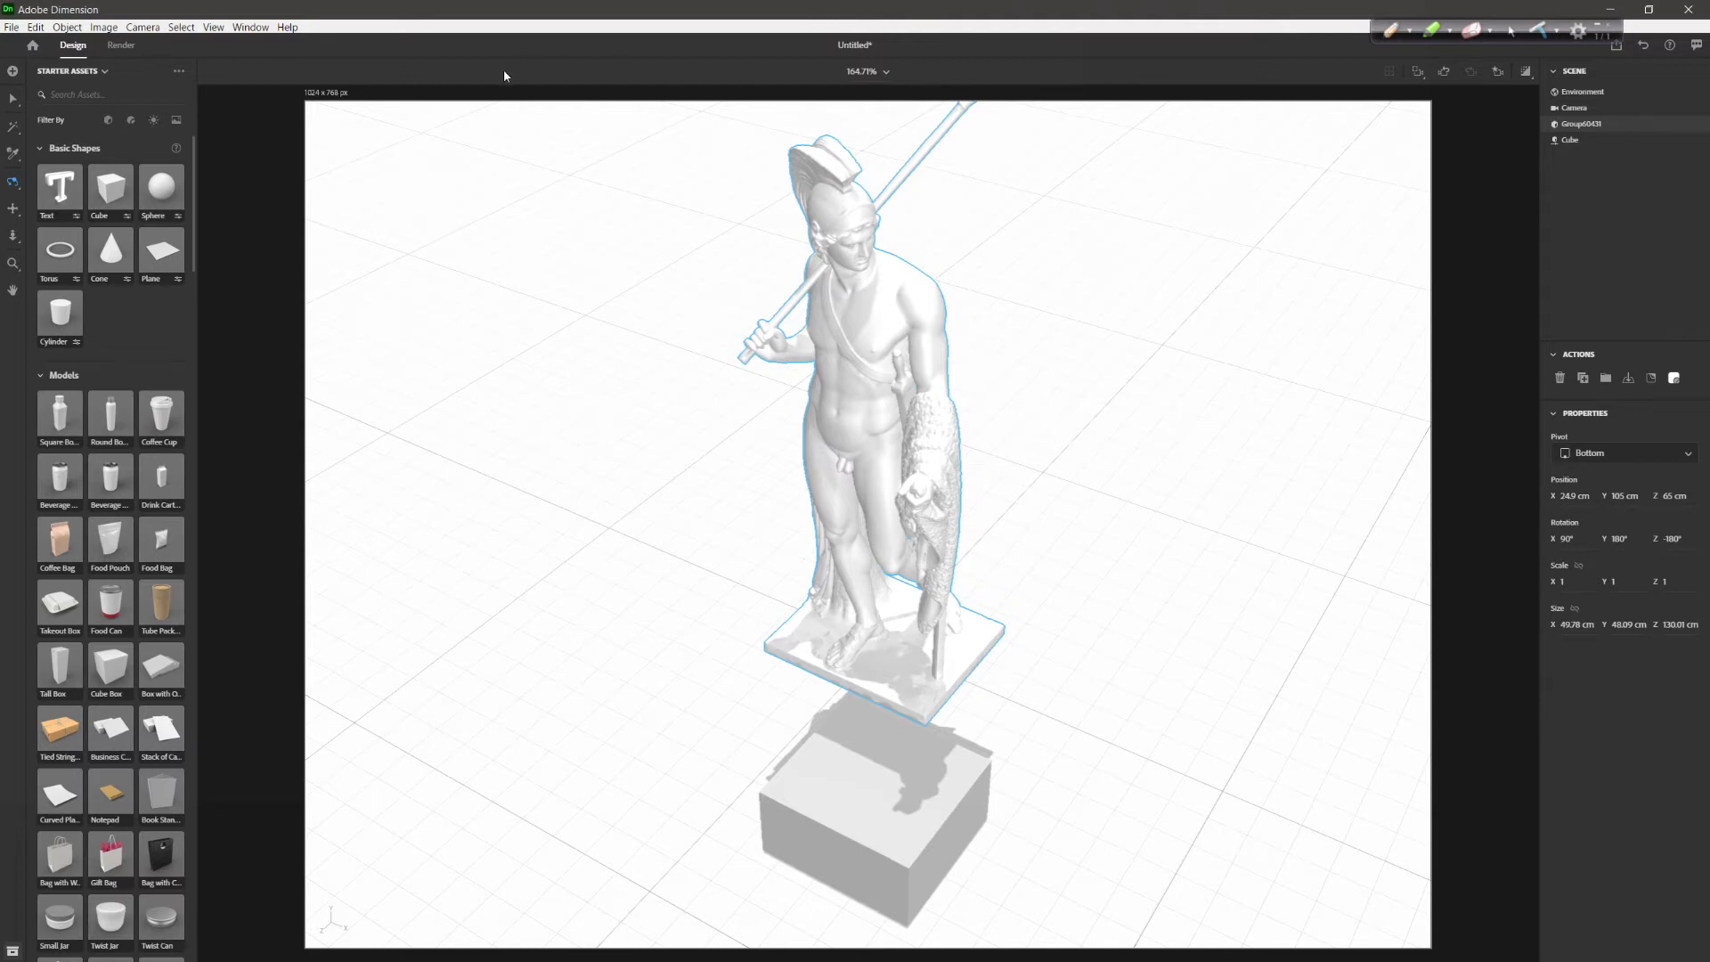
Switch to the top camera view and move the cube beside the sculpture, to about X 59.6 cm and Z 36.1 cm
{"action": "left_click", "coordinate": [143, 29]}
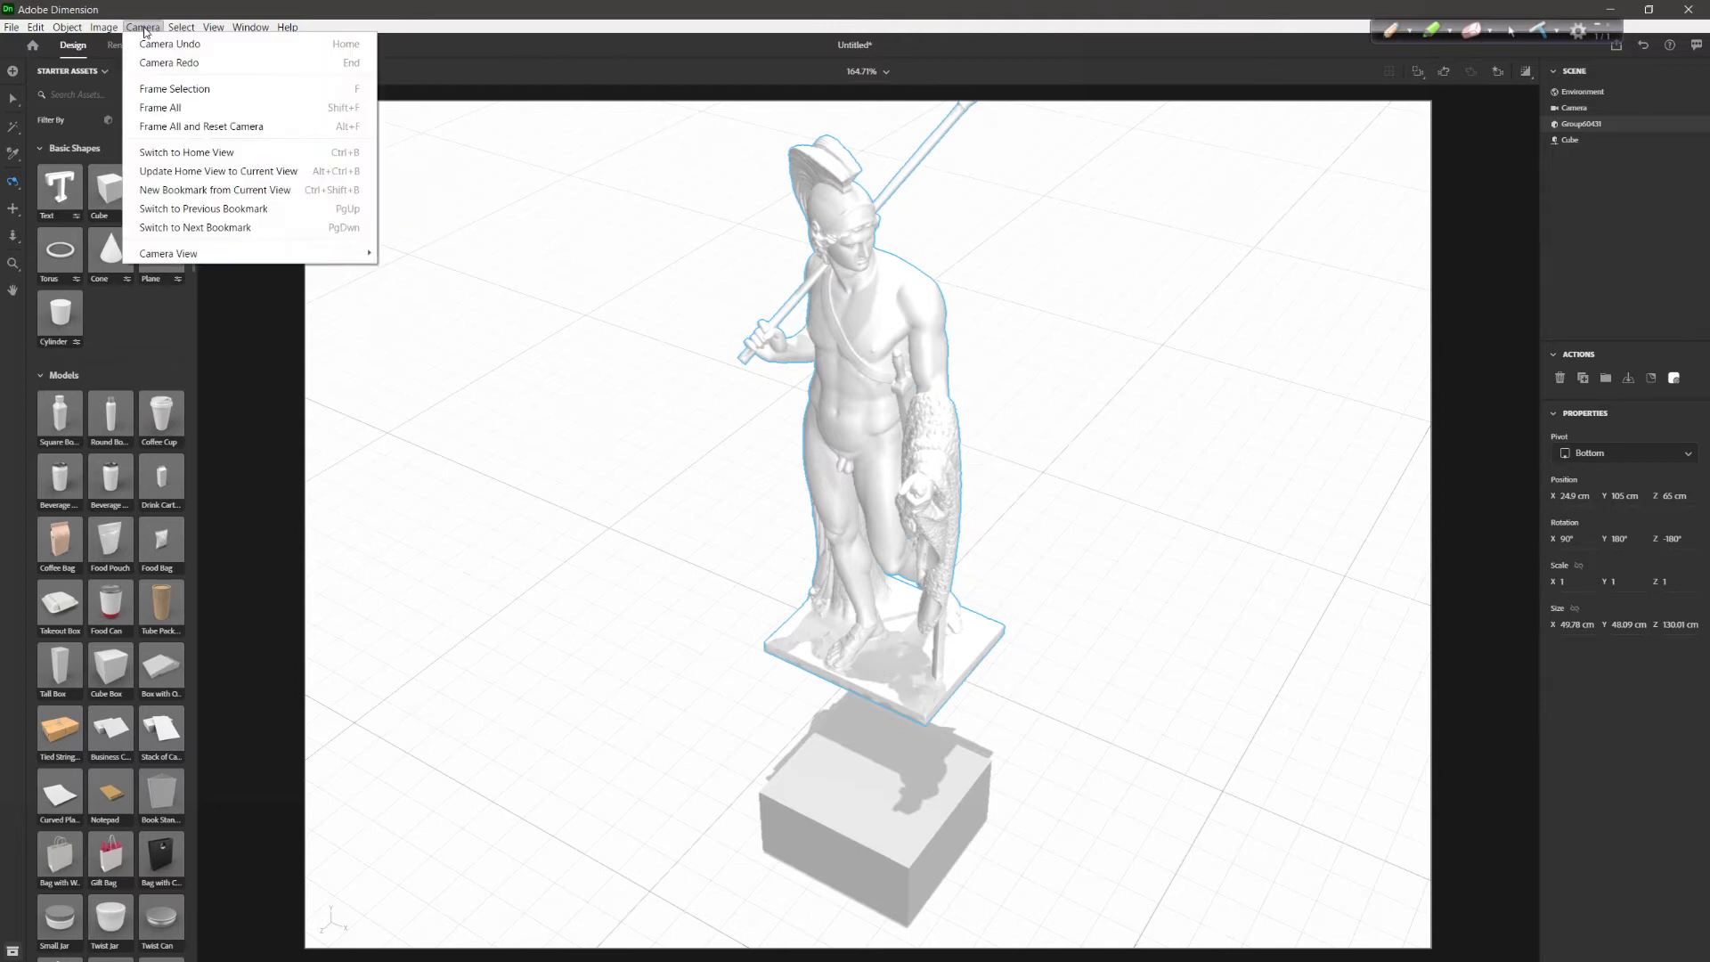
{"action": "mouse_move", "coordinate": [209, 254]}
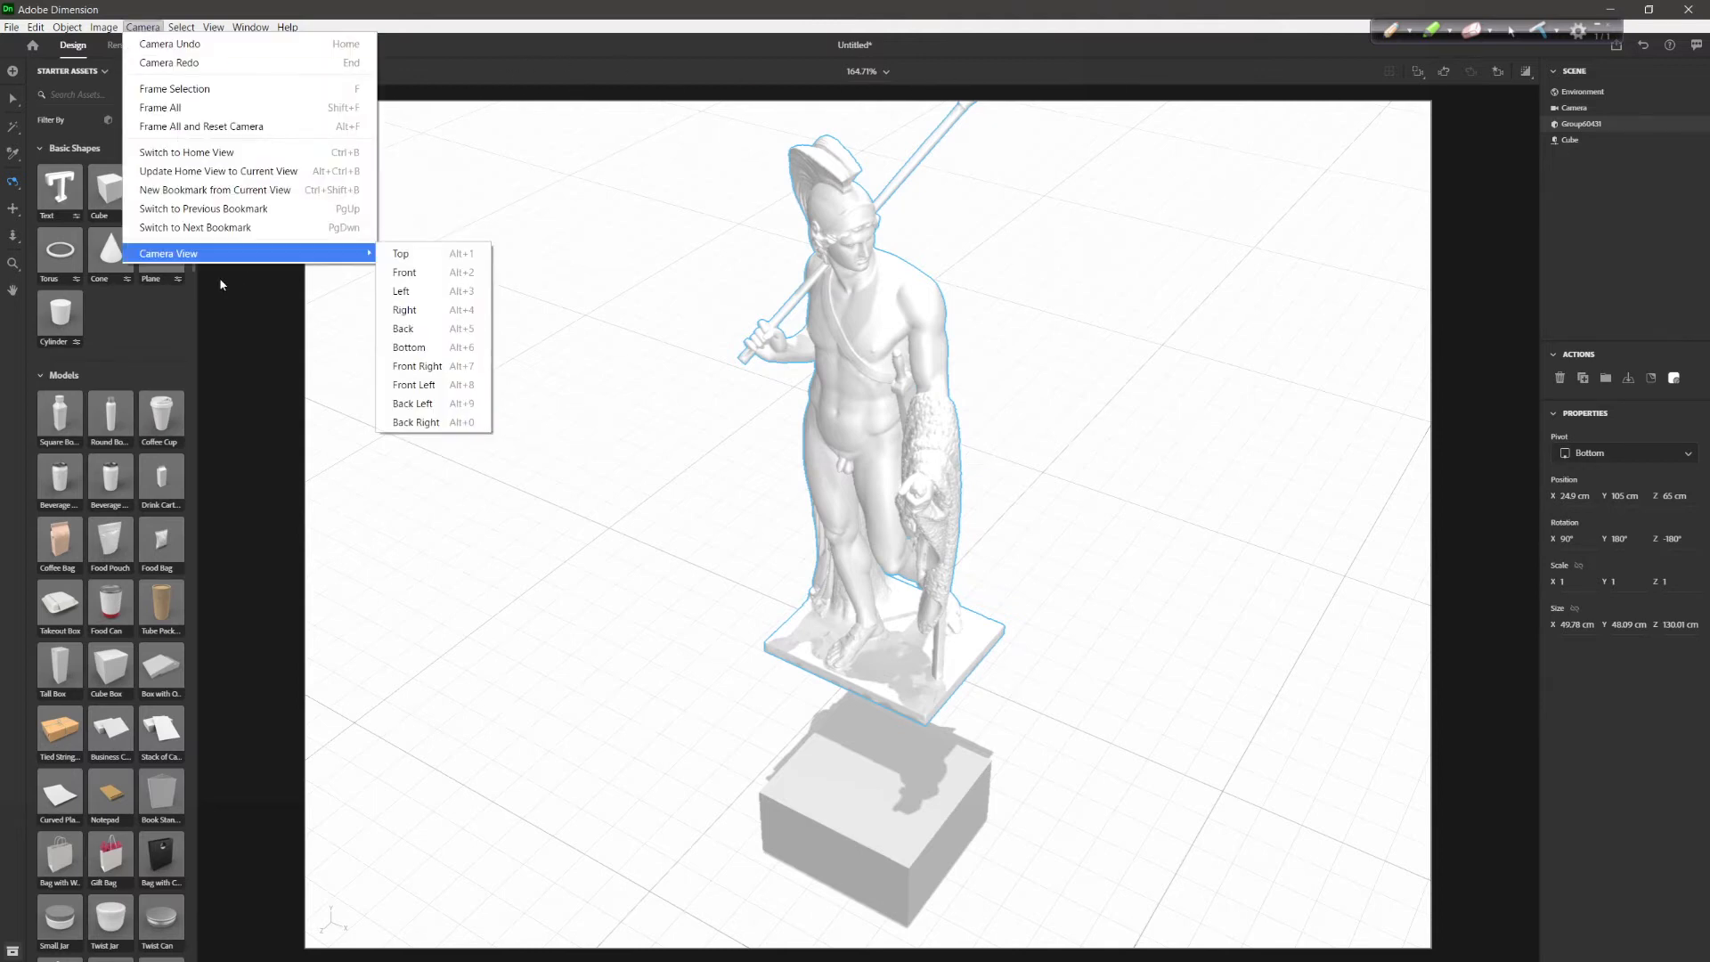
{"action": "left_click", "coordinate": [451, 257]}
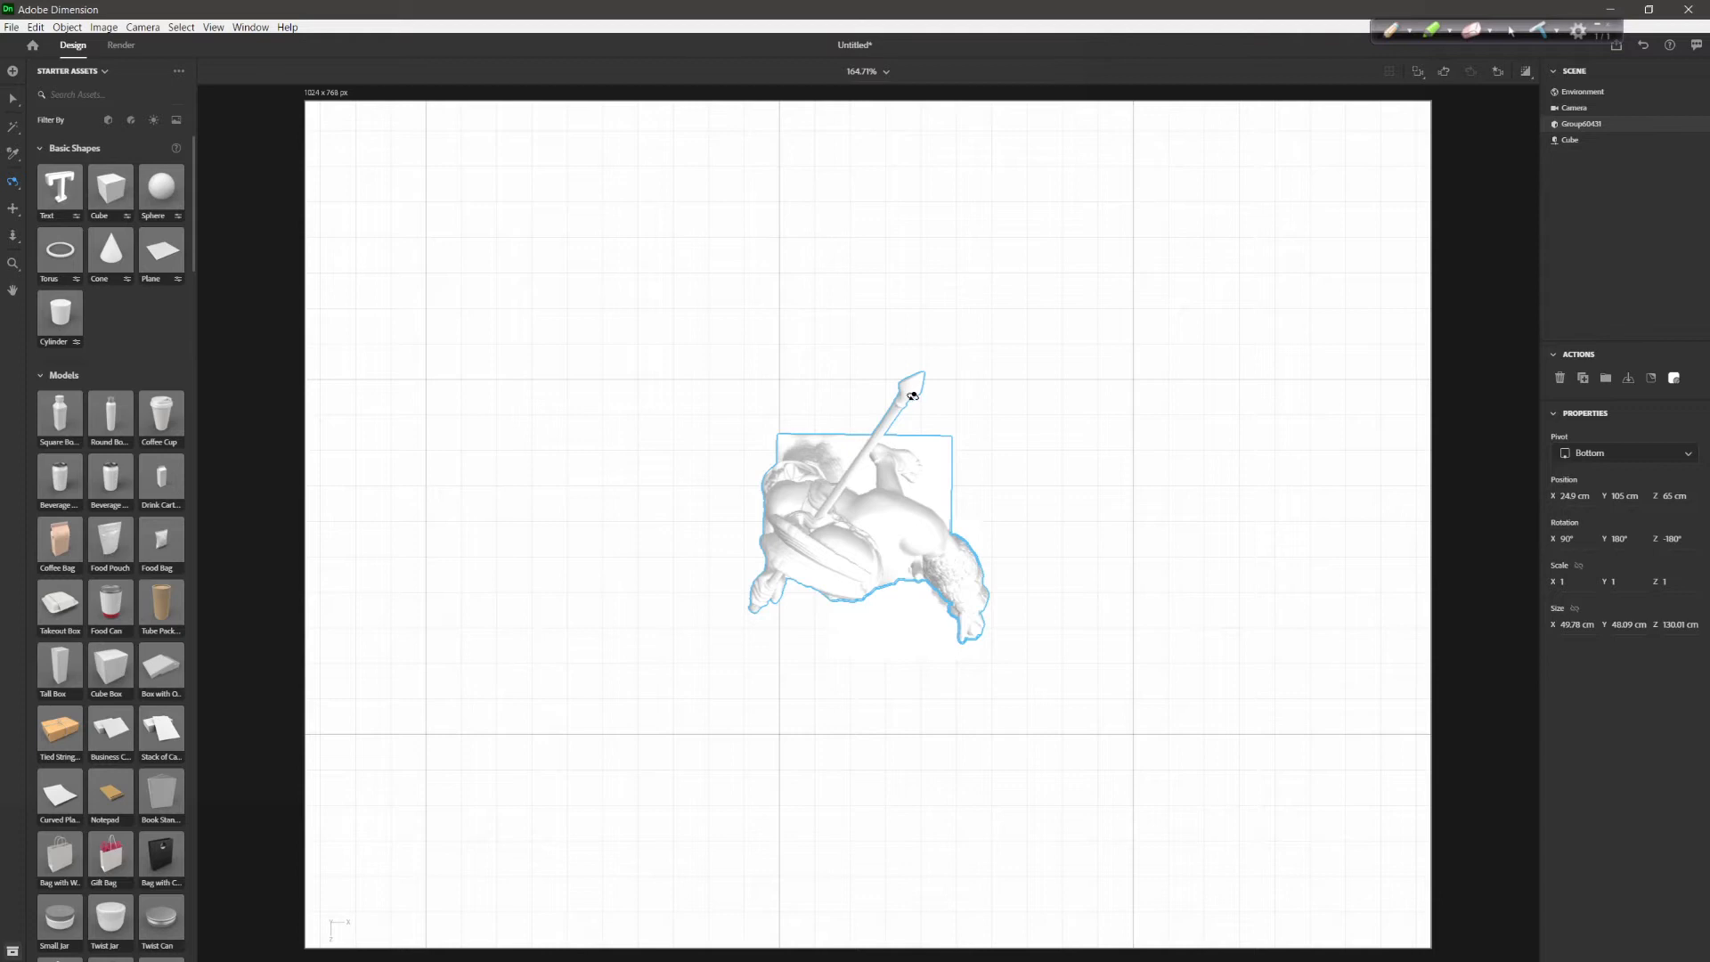
{"action": "key", "text": "v"}
{"action": "left_click", "coordinate": [1577, 141]}
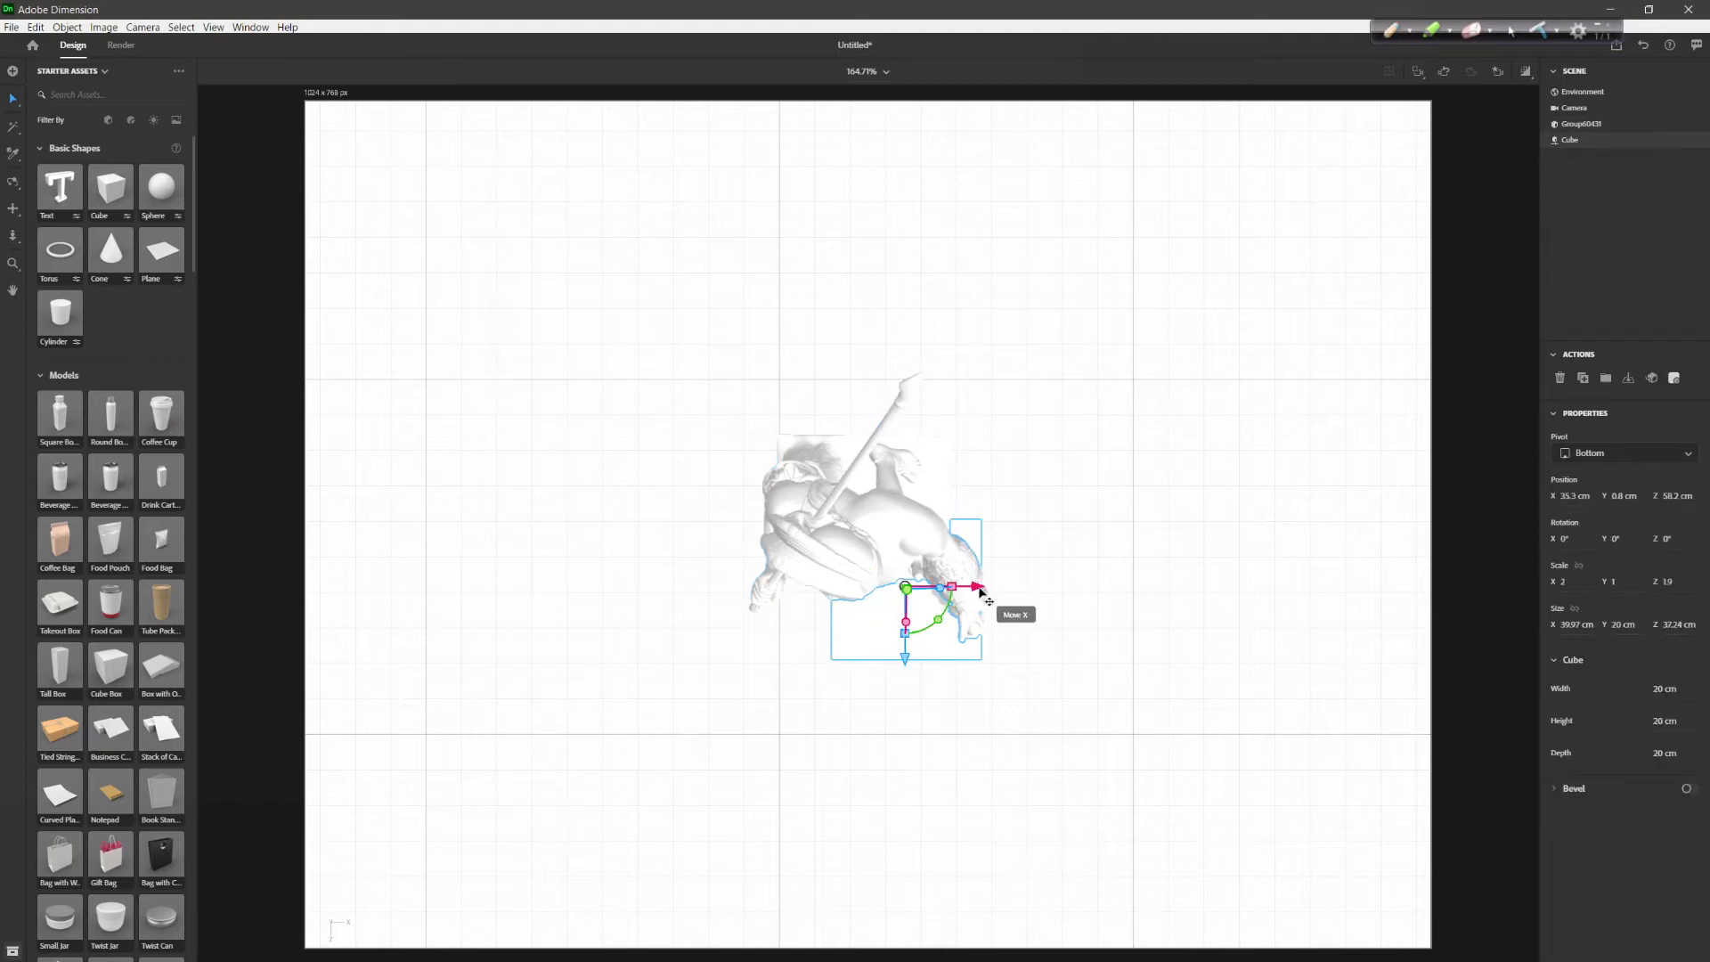
{"action": "left_click_drag", "start_coordinate": [978, 587], "coordinate": [1074, 587]}
{"action": "left_click_drag", "start_coordinate": [991, 661], "coordinate": [995, 575]}
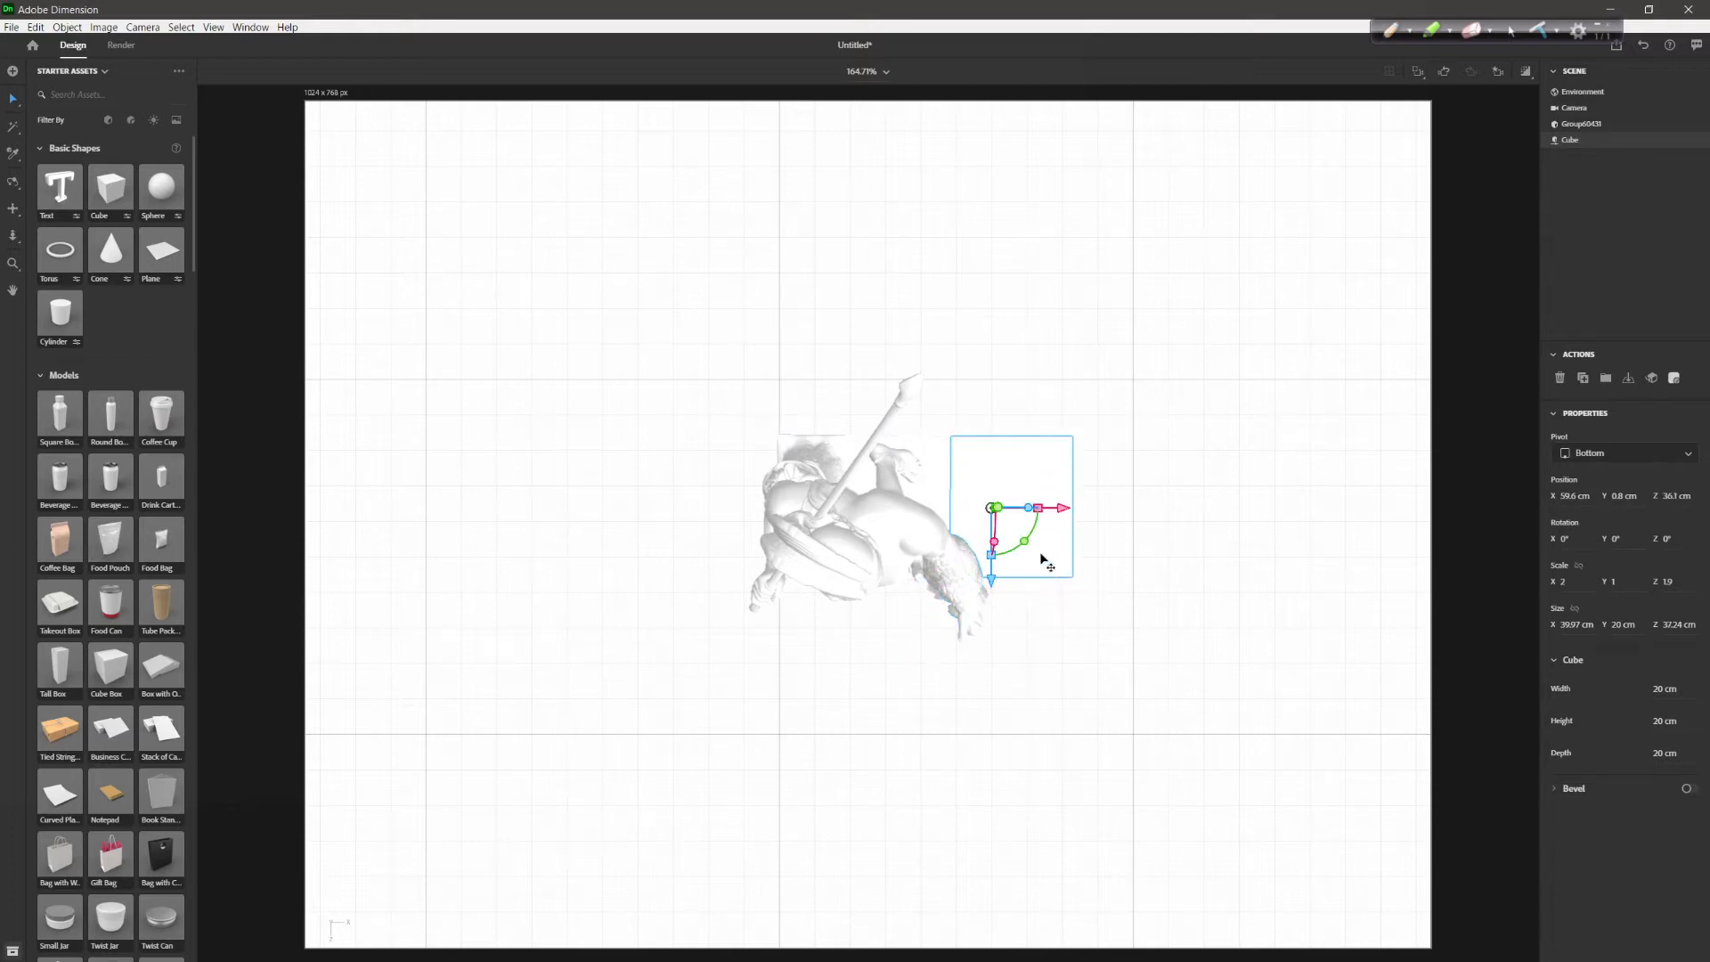
Scale the cube to about 2.7 on X and Z, and move it under the sculpture's base at about X 24.7 cm
{"action": "mouse_move", "coordinate": [1039, 508]}
{"action": "left_mouse_down"}
{"action": "mouse_move", "coordinate": [1081, 511]}
{"action": "mouse_move", "coordinate": [1024, 507]}
{"action": "mouse_move", "coordinate": [1072, 500]}
{"action": "mouse_move", "coordinate": [1047, 515]}
{"action": "left_mouse_up"}
{"action": "key", "text": "ctrl+z"}
{"action": "key", "text": "s"}
{"action": "mouse_move", "coordinate": [1058, 508]}
{"action": "left_mouse_down"}
{"action": "mouse_move", "coordinate": [1087, 509]}
{"action": "mouse_move", "coordinate": [1000, 516]}
{"action": "mouse_move", "coordinate": [1076, 509]}
{"action": "left_mouse_up"}
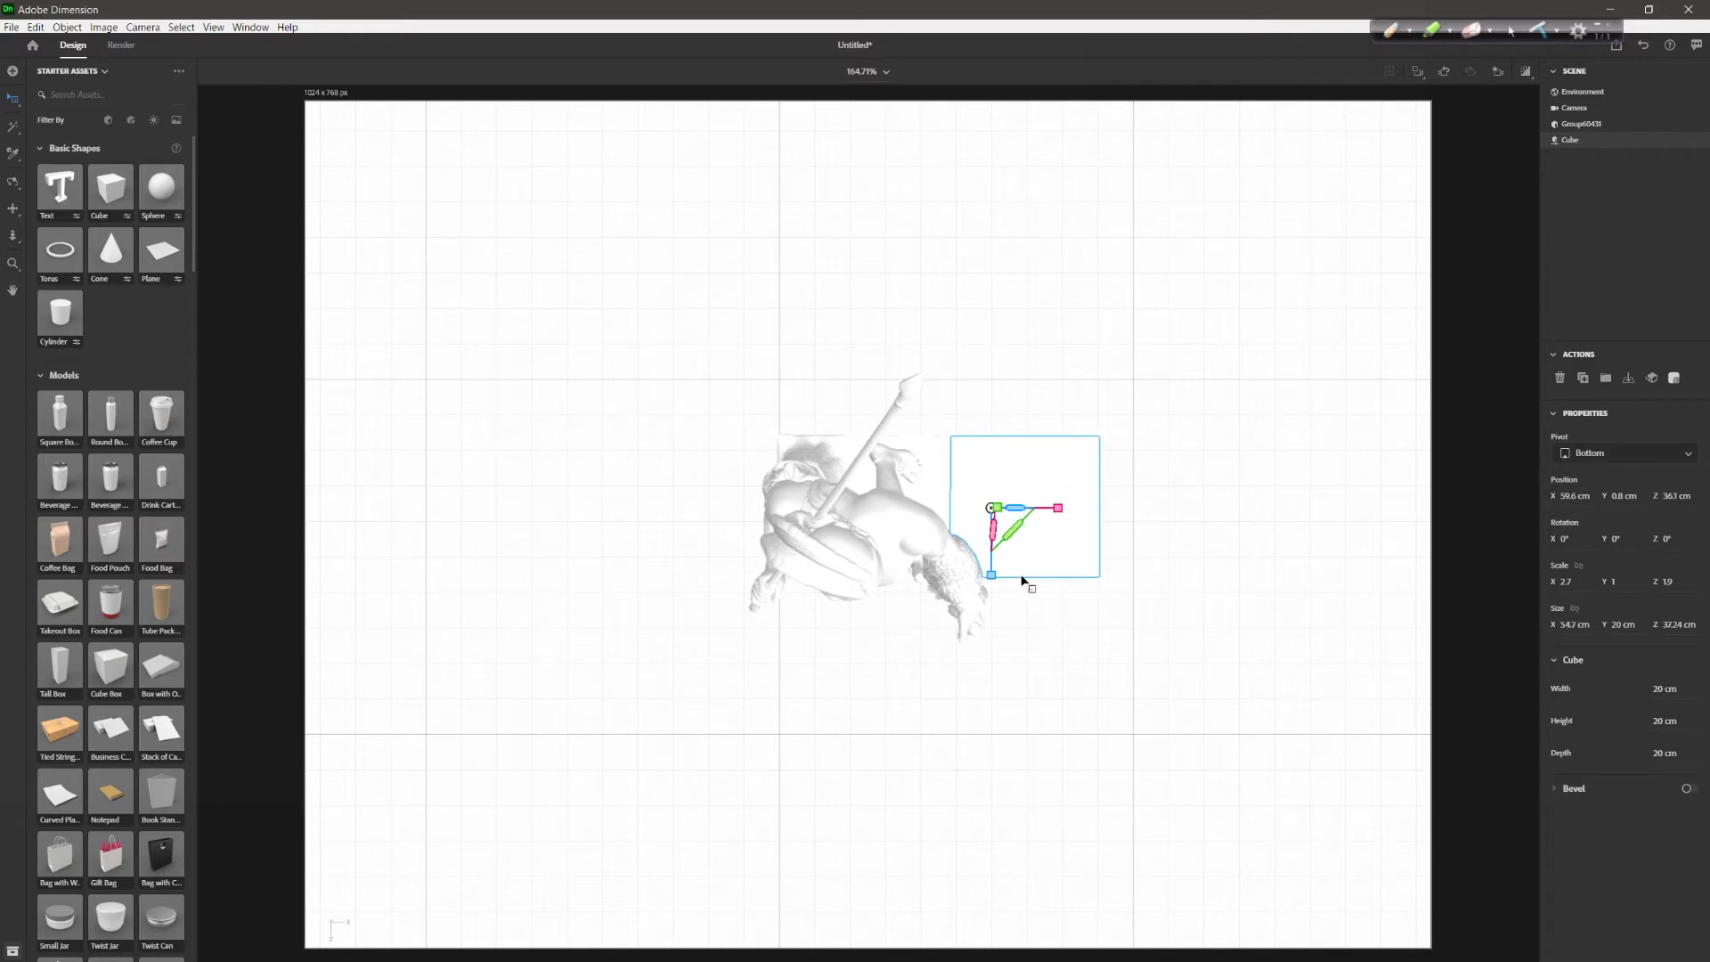
{"action": "left_click_drag", "start_coordinate": [992, 578], "coordinate": [997, 611]}
{"action": "key", "text": "v"}
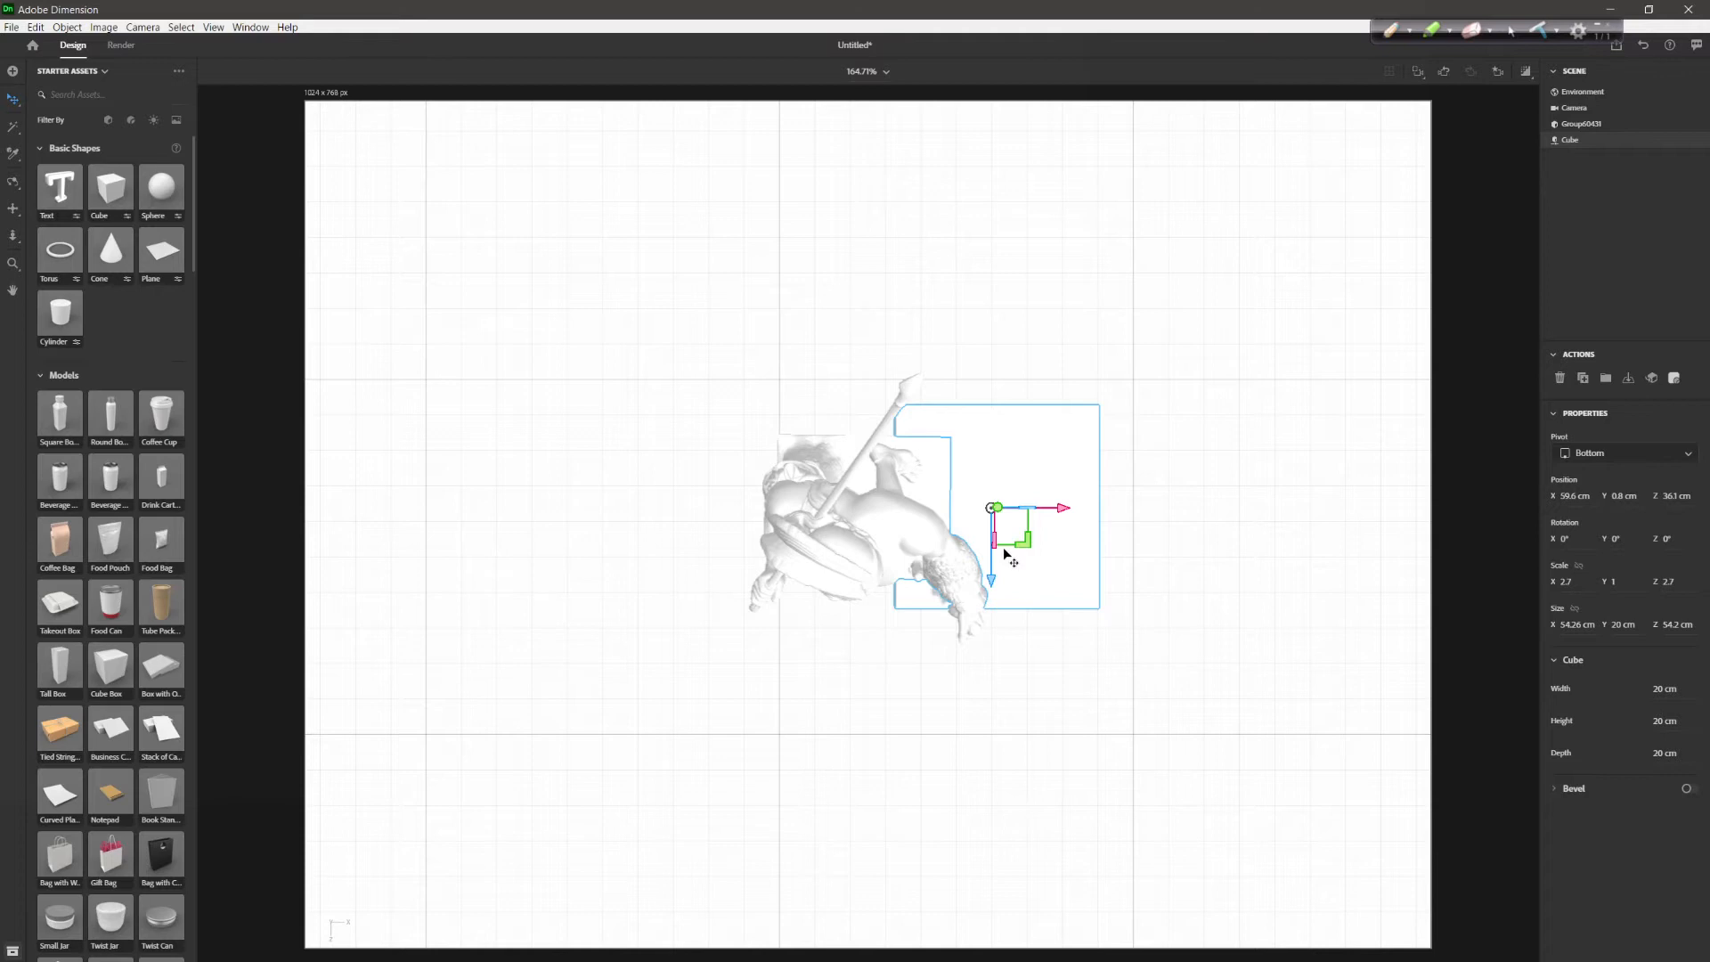
{"action": "left_click_drag", "start_coordinate": [1062, 508], "coordinate": [948, 519]}
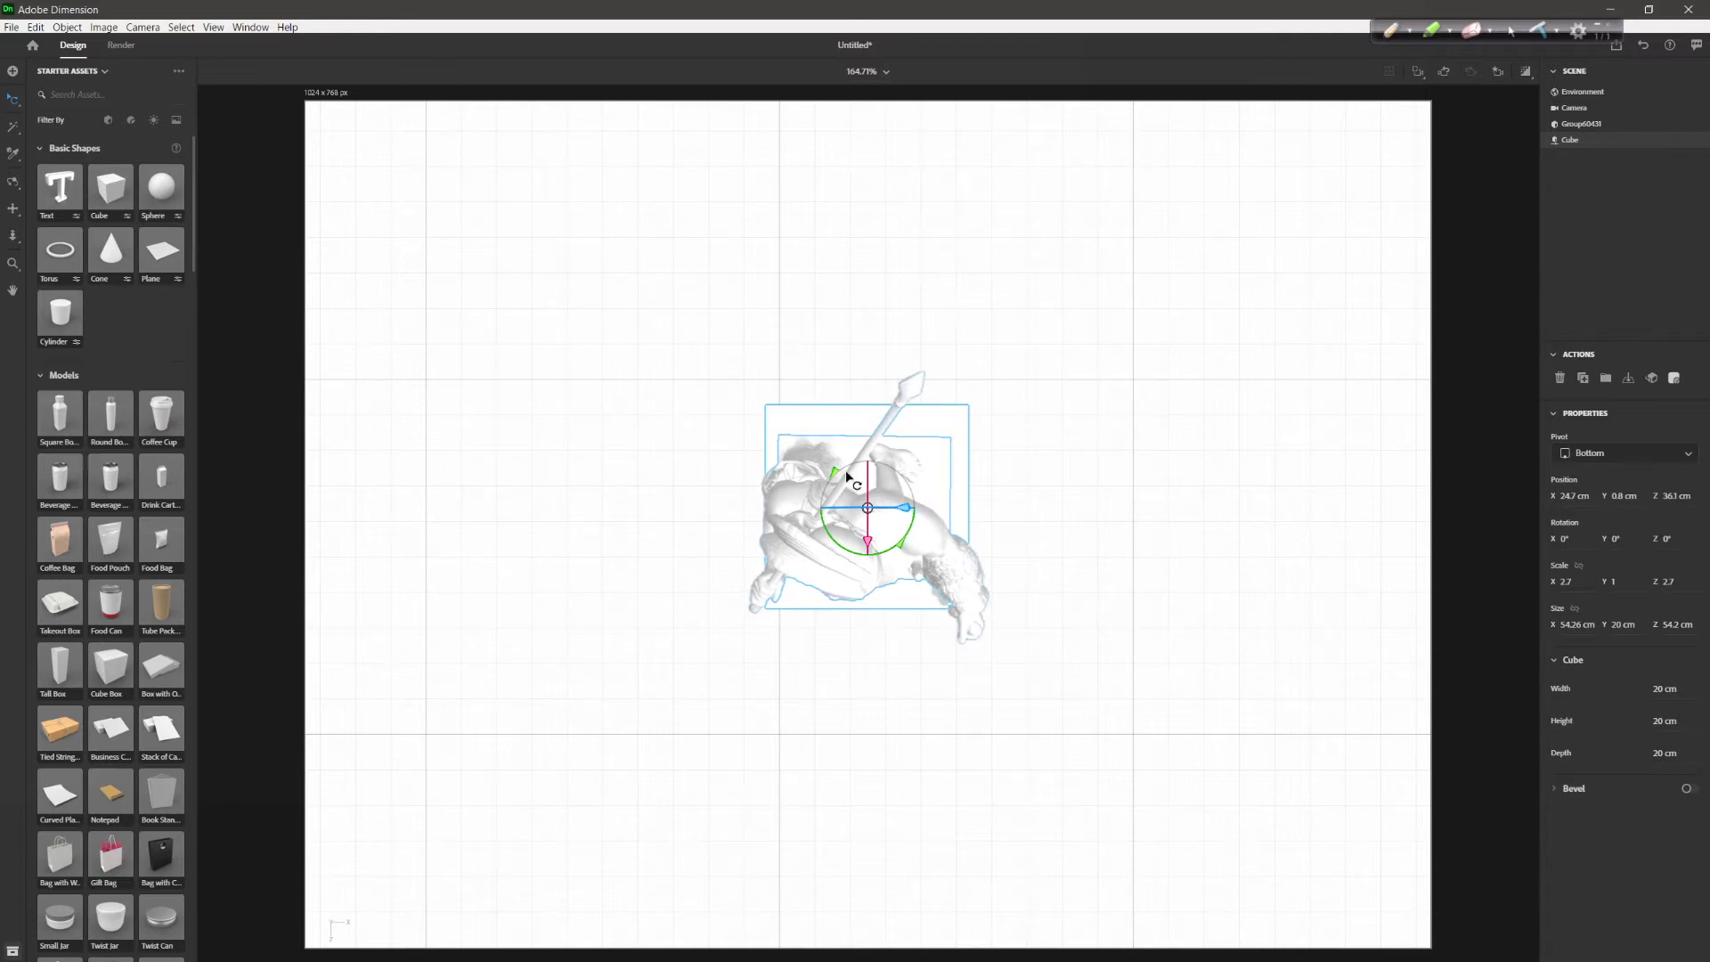
Switch to the front camera view, orbit to an angled view and frame the cube to examine it beneath the sculpture
{"action": "left_click", "coordinate": [143, 27]}
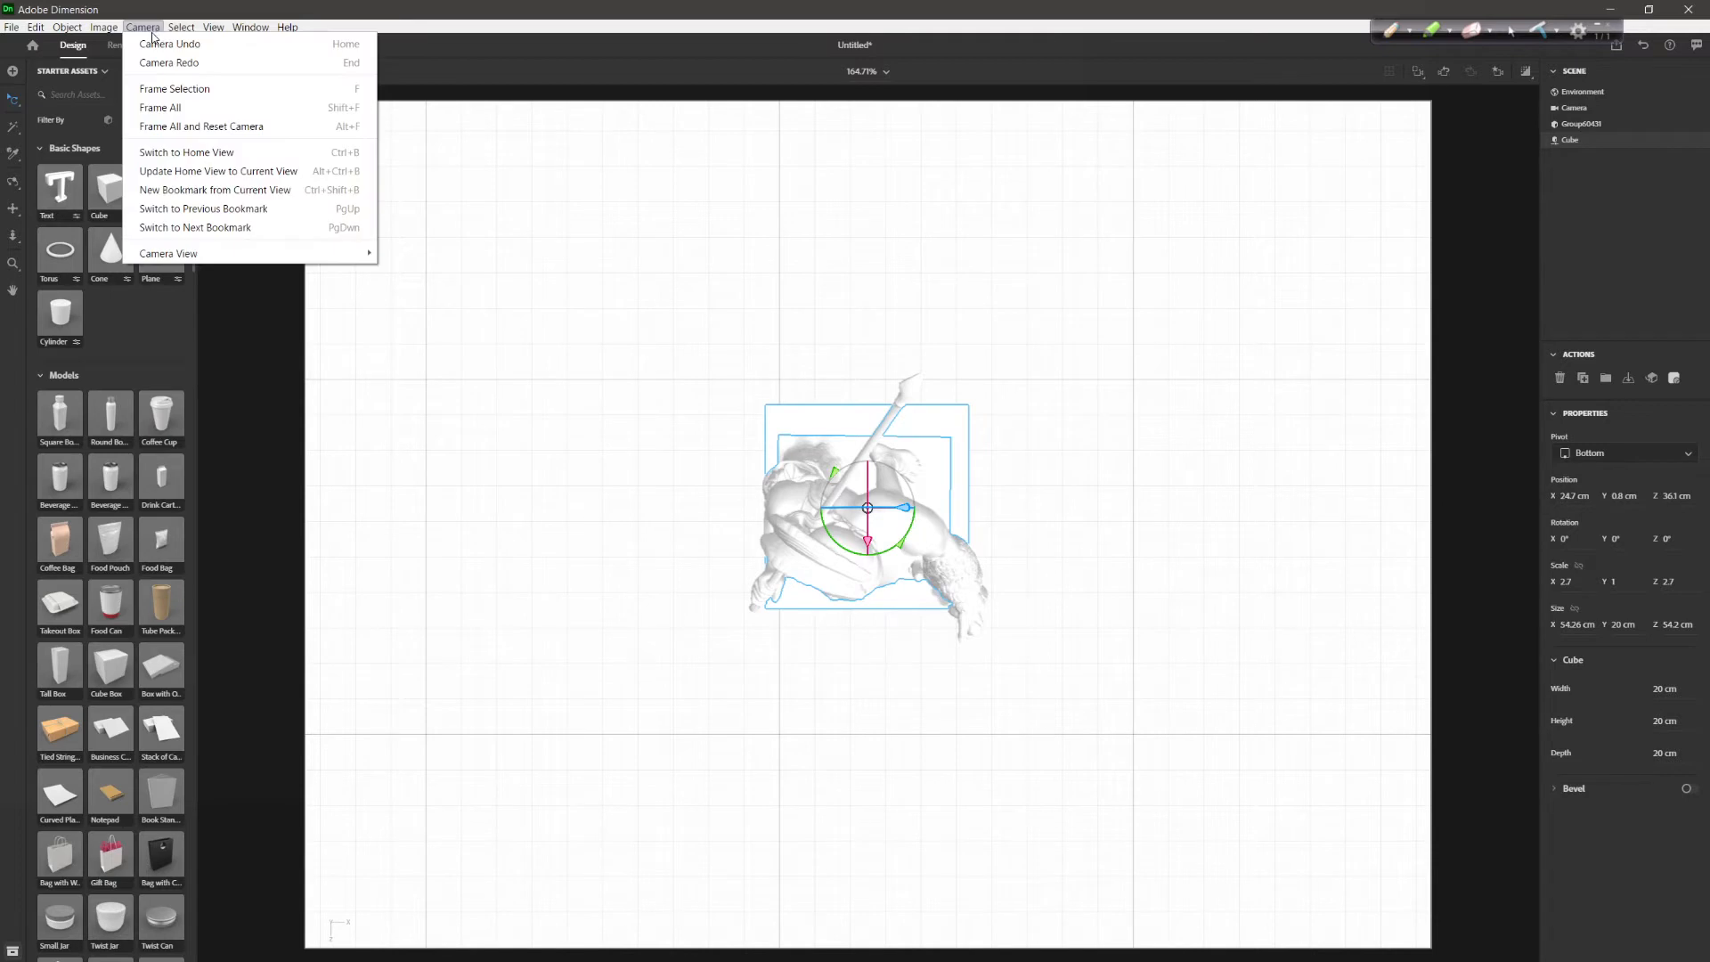
{"action": "mouse_move", "coordinate": [267, 253]}
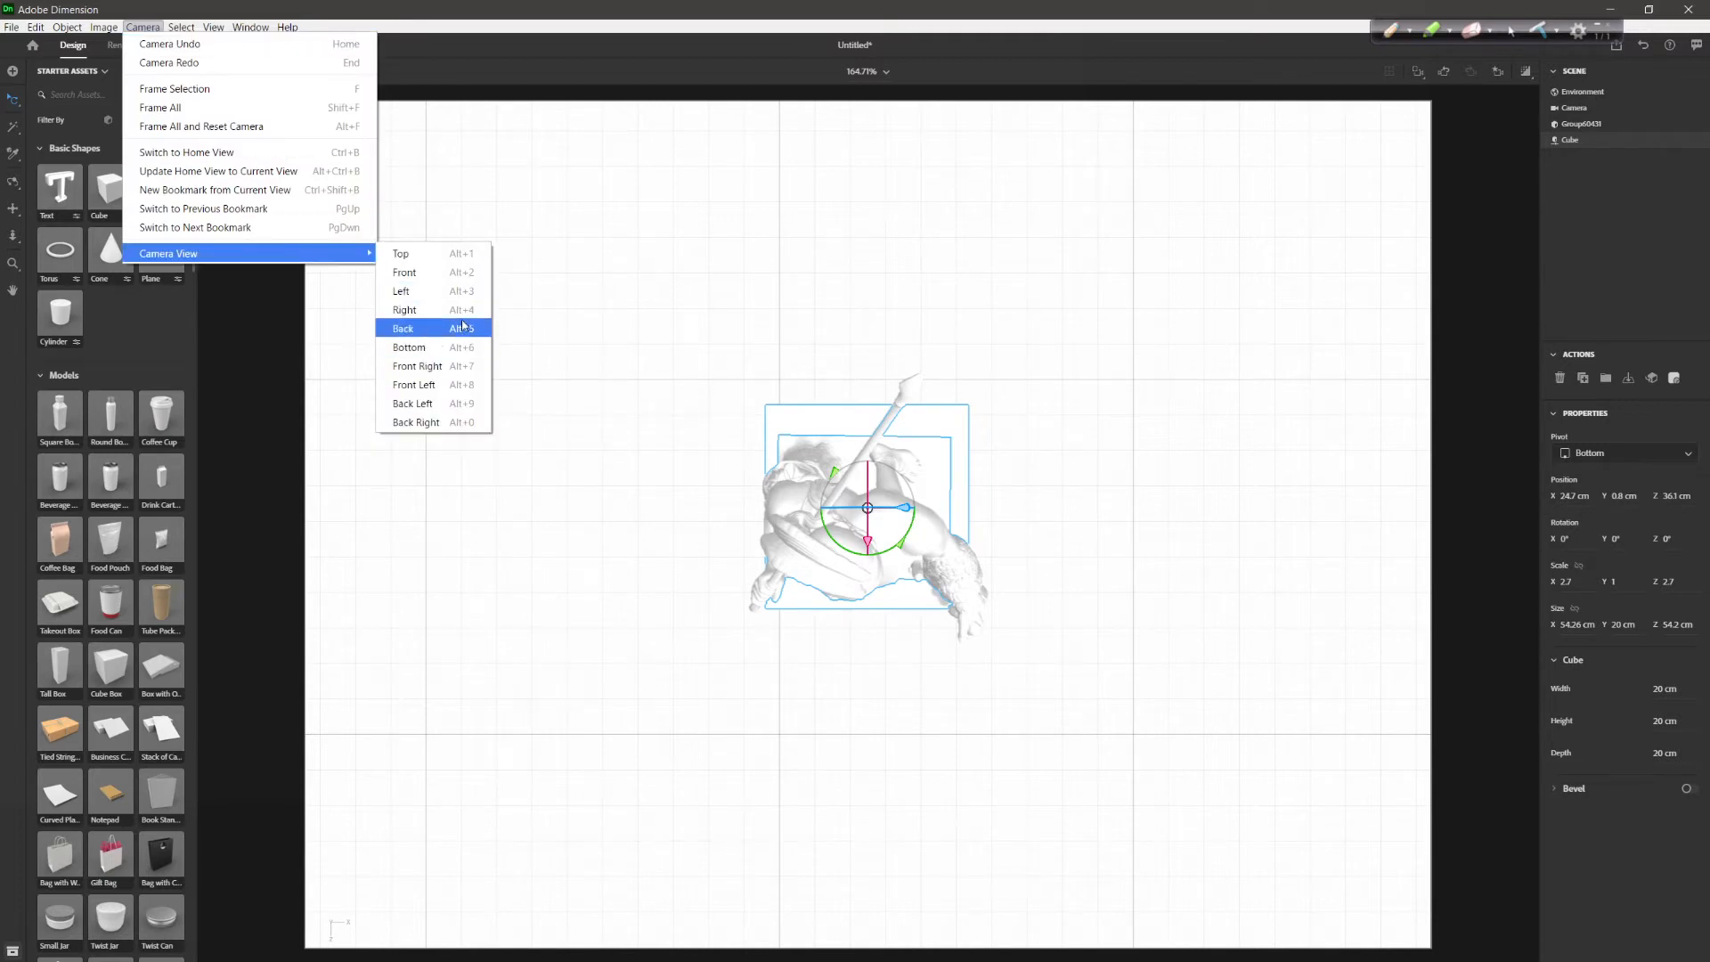
{"action": "left_click", "coordinate": [465, 271]}
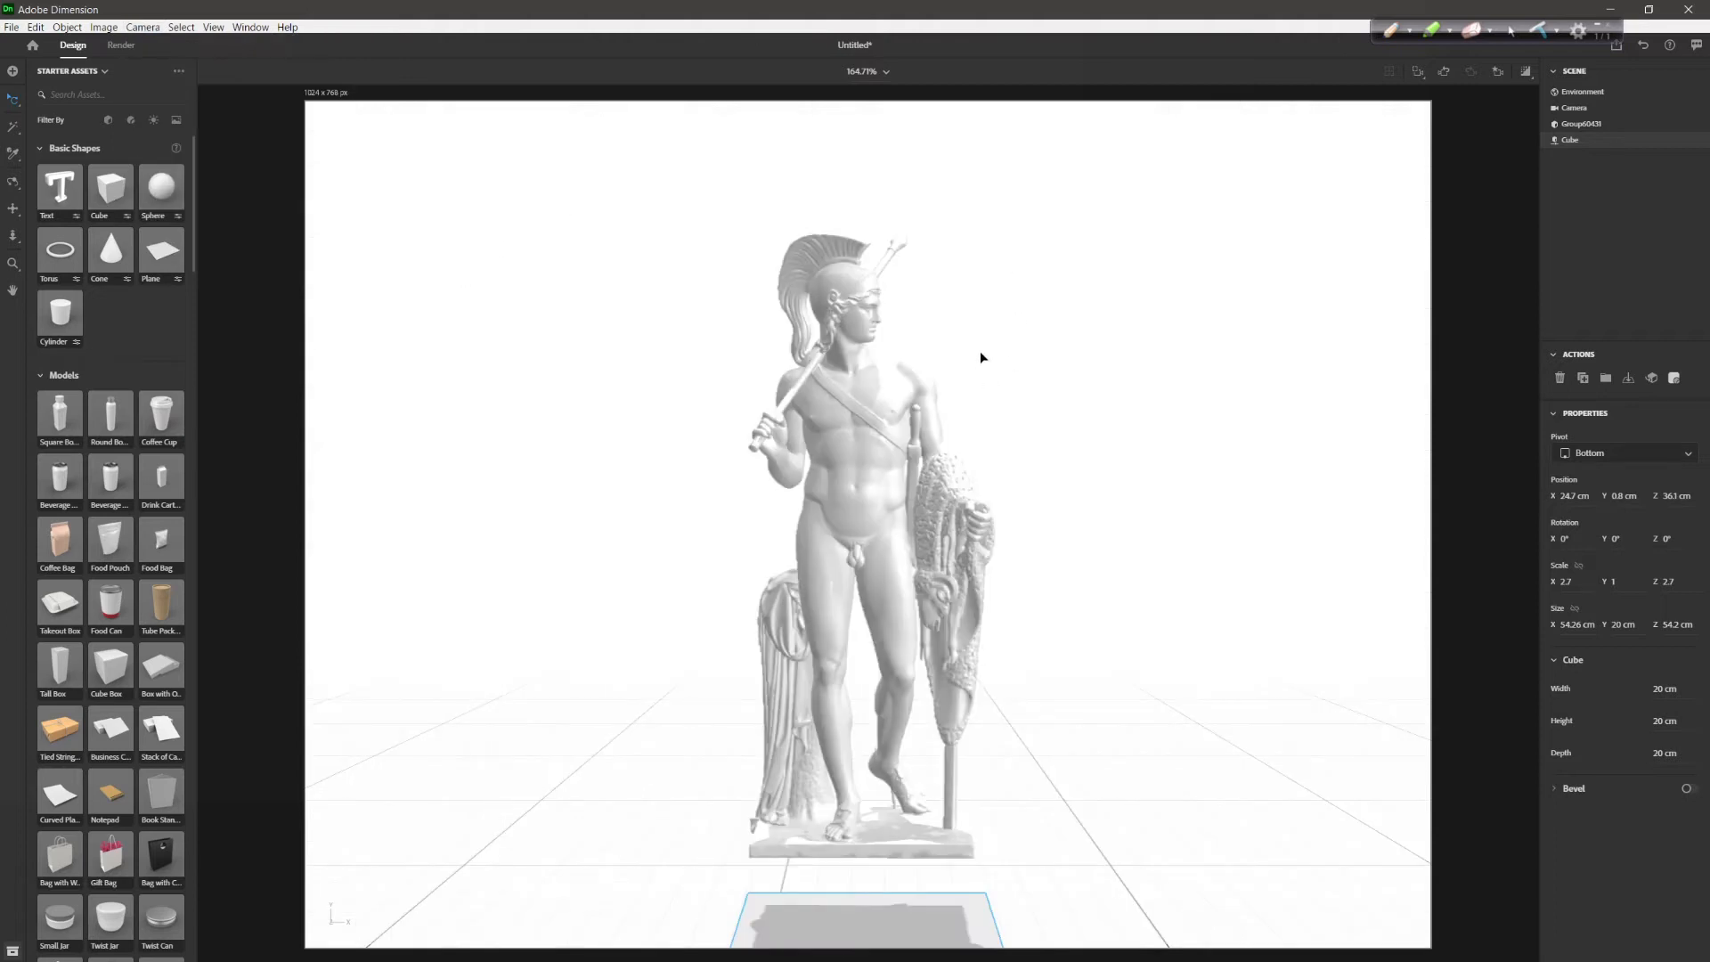
{"action": "key", "text": "1"}
{"action": "left_click_drag", "start_coordinate": [985, 365], "coordinate": [832, 412]}
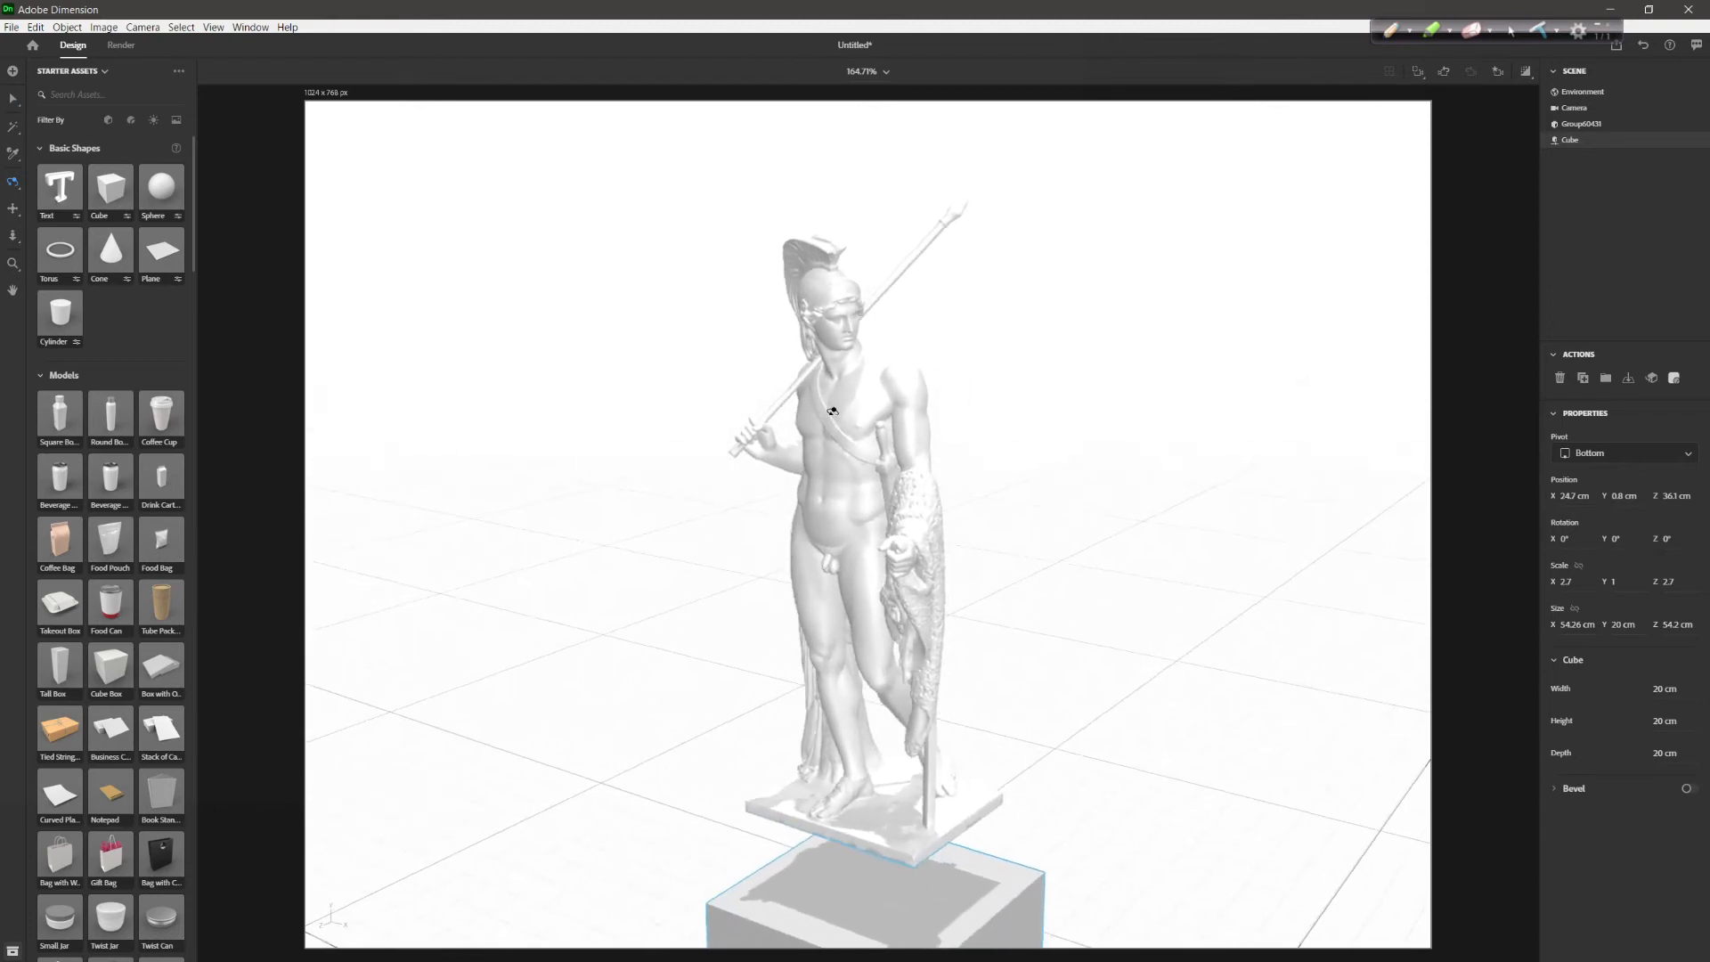
{"action": "key", "text": "f"}
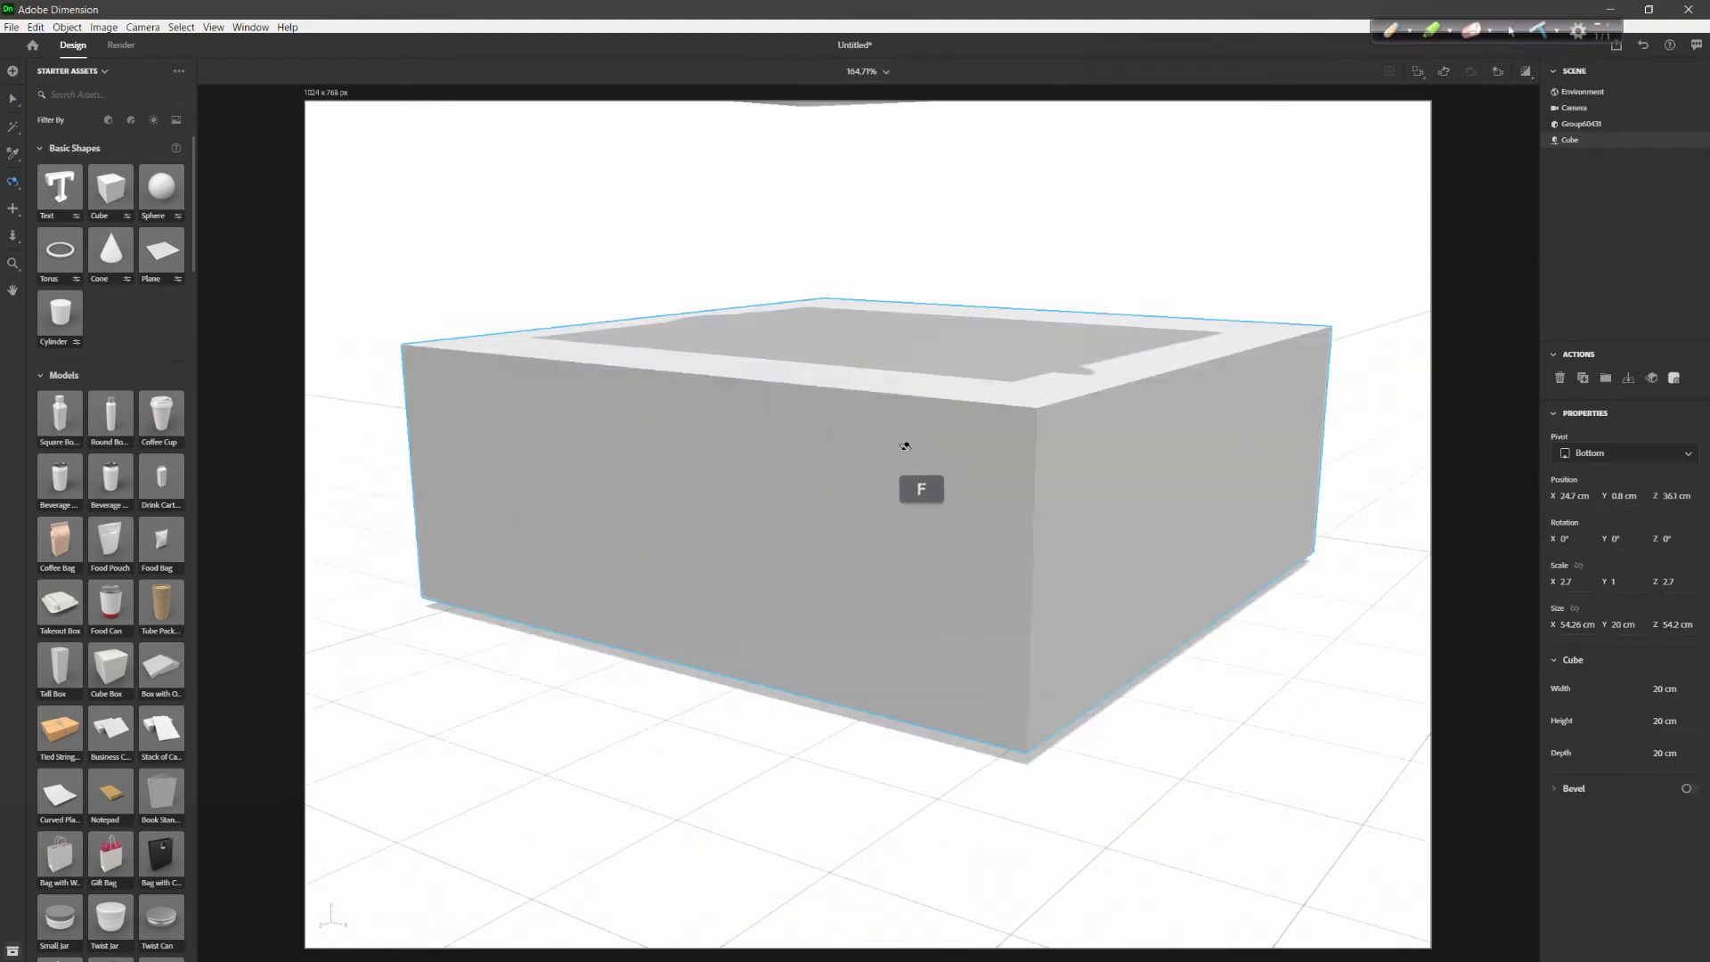
Rename the statue's group in the scene as sculpture
{"action": "left_click", "coordinate": [1579, 127]}
{"action": "double_click", "coordinate": [1580, 126]}
{"action": "type", "text": "sculpture"}
{"action": "key", "text": "Return"}
Lower the sculpture onto the cube pedestal, to about Y 85.5 cm
{"action": "key", "text": "f"}
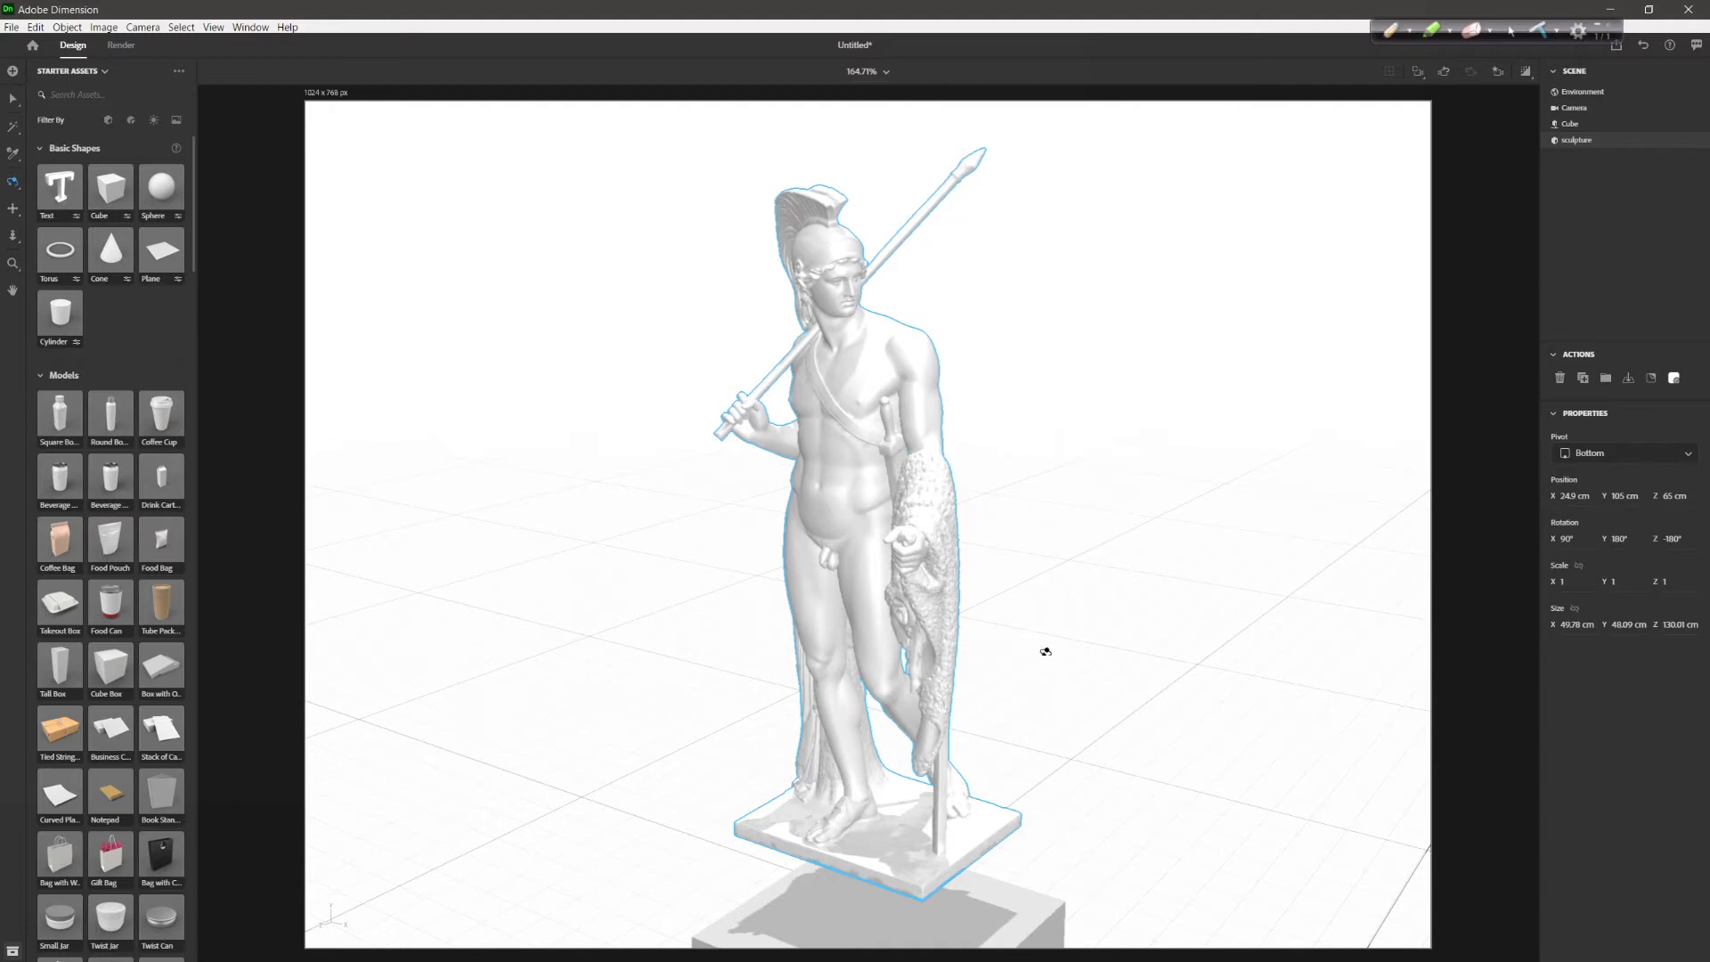
{"action": "key", "text": "v"}
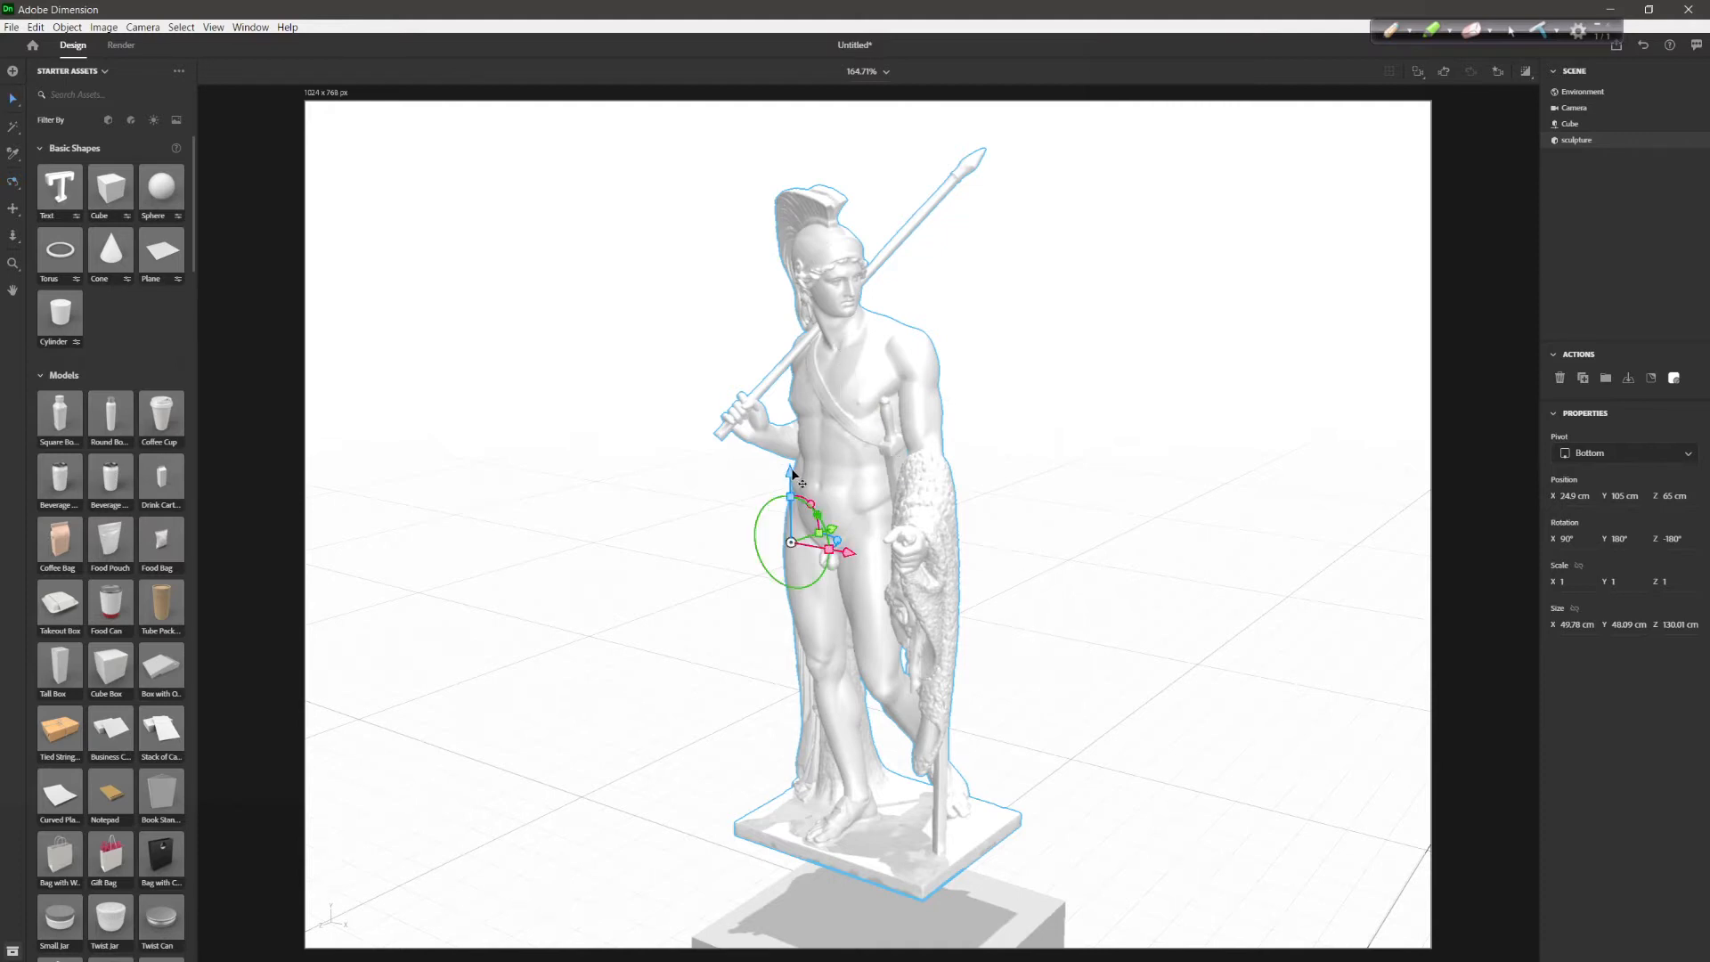
{"action": "left_click_drag", "start_coordinate": [789, 523], "coordinate": [793, 588]}
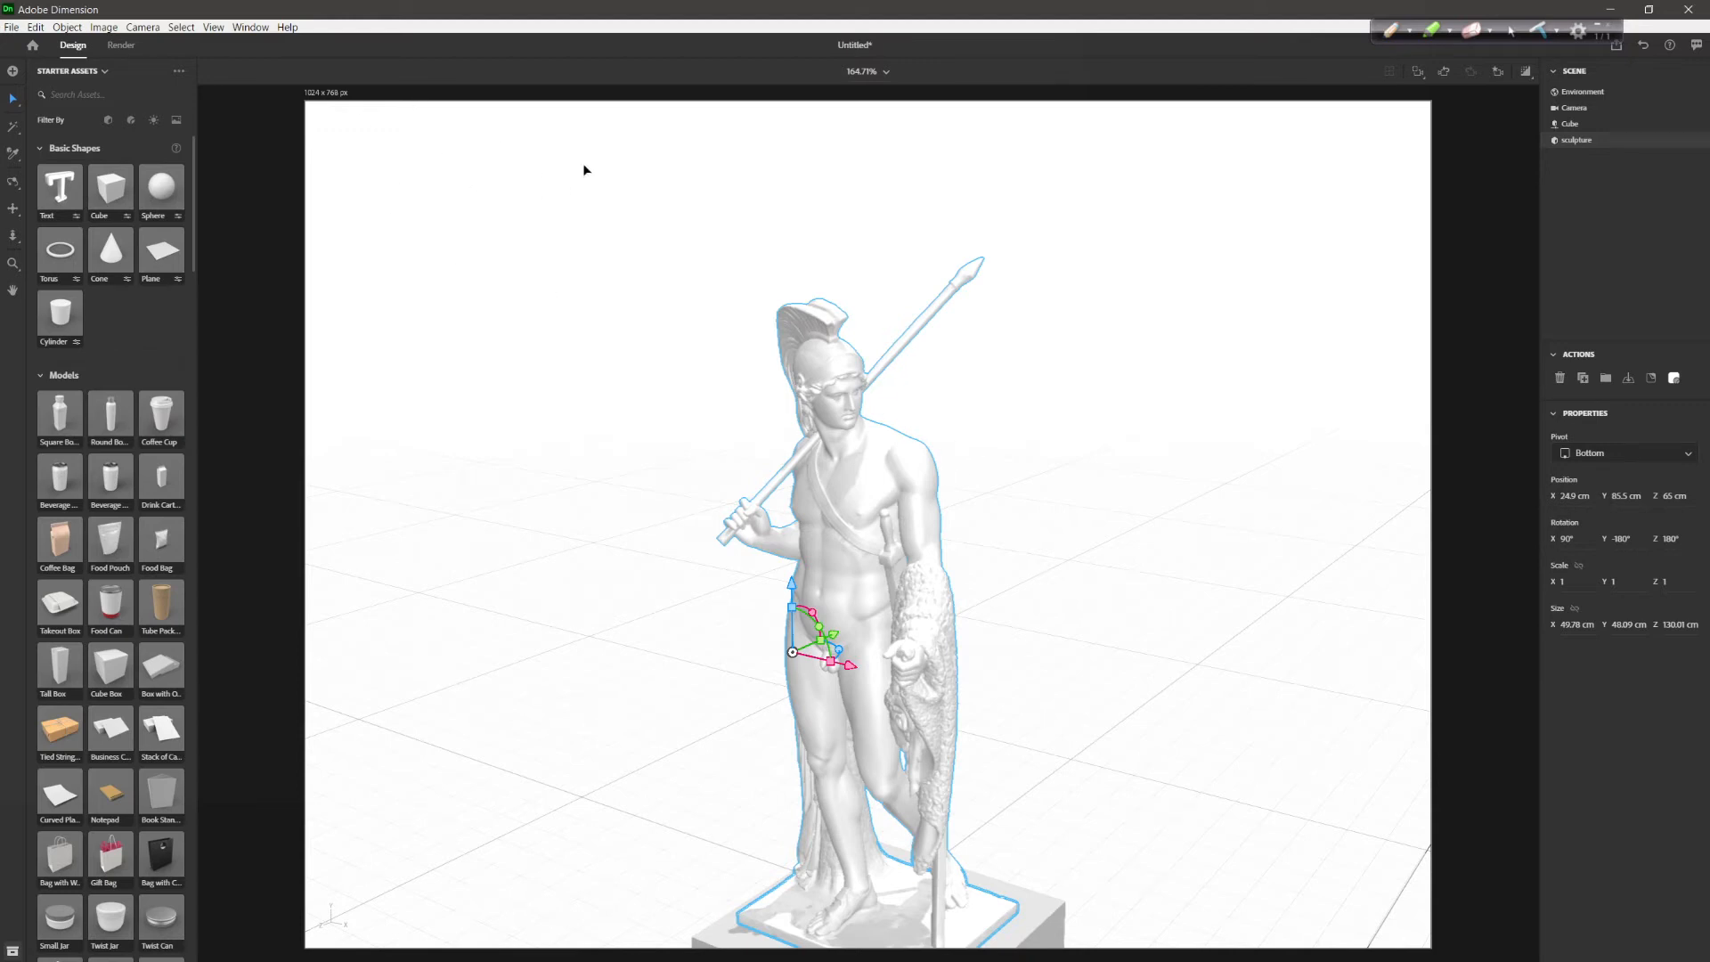
Set the canvas size to 500 px wide and 1000 px high
{"action": "left_click", "coordinate": [323, 100]}
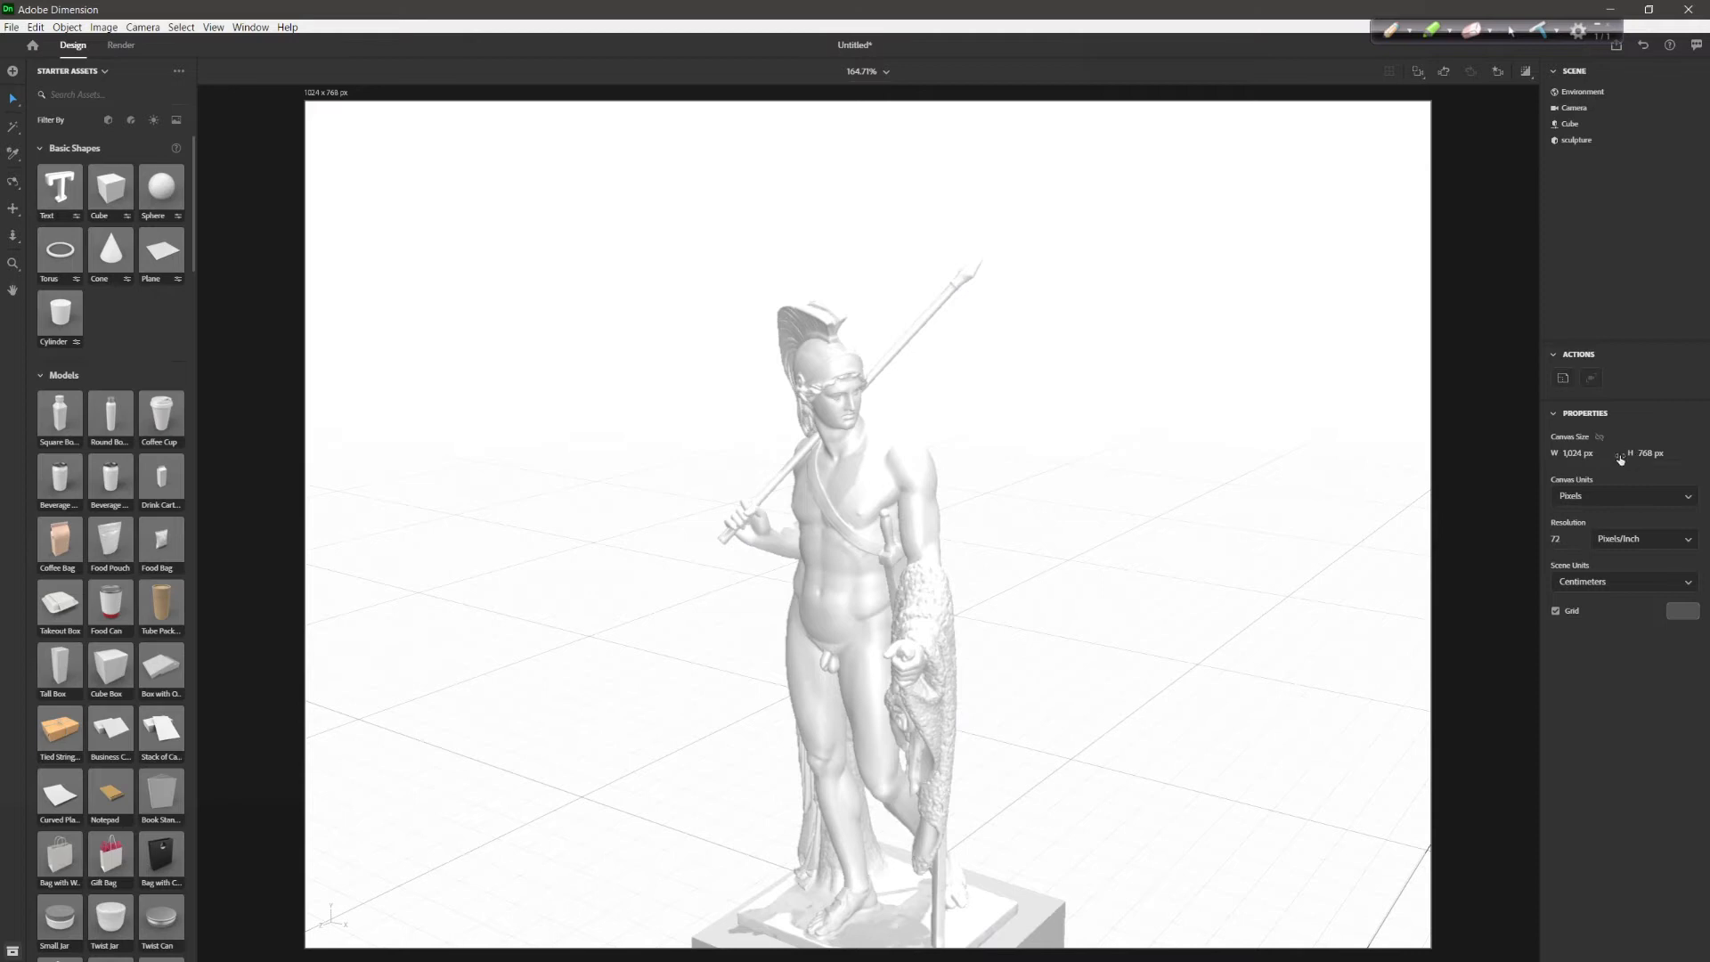
{"action": "left_click", "coordinate": [1577, 454]}
{"action": "type", "text": "500"}
{"action": "key", "text": "Return"}
{"action": "left_click", "coordinate": [1655, 455]}
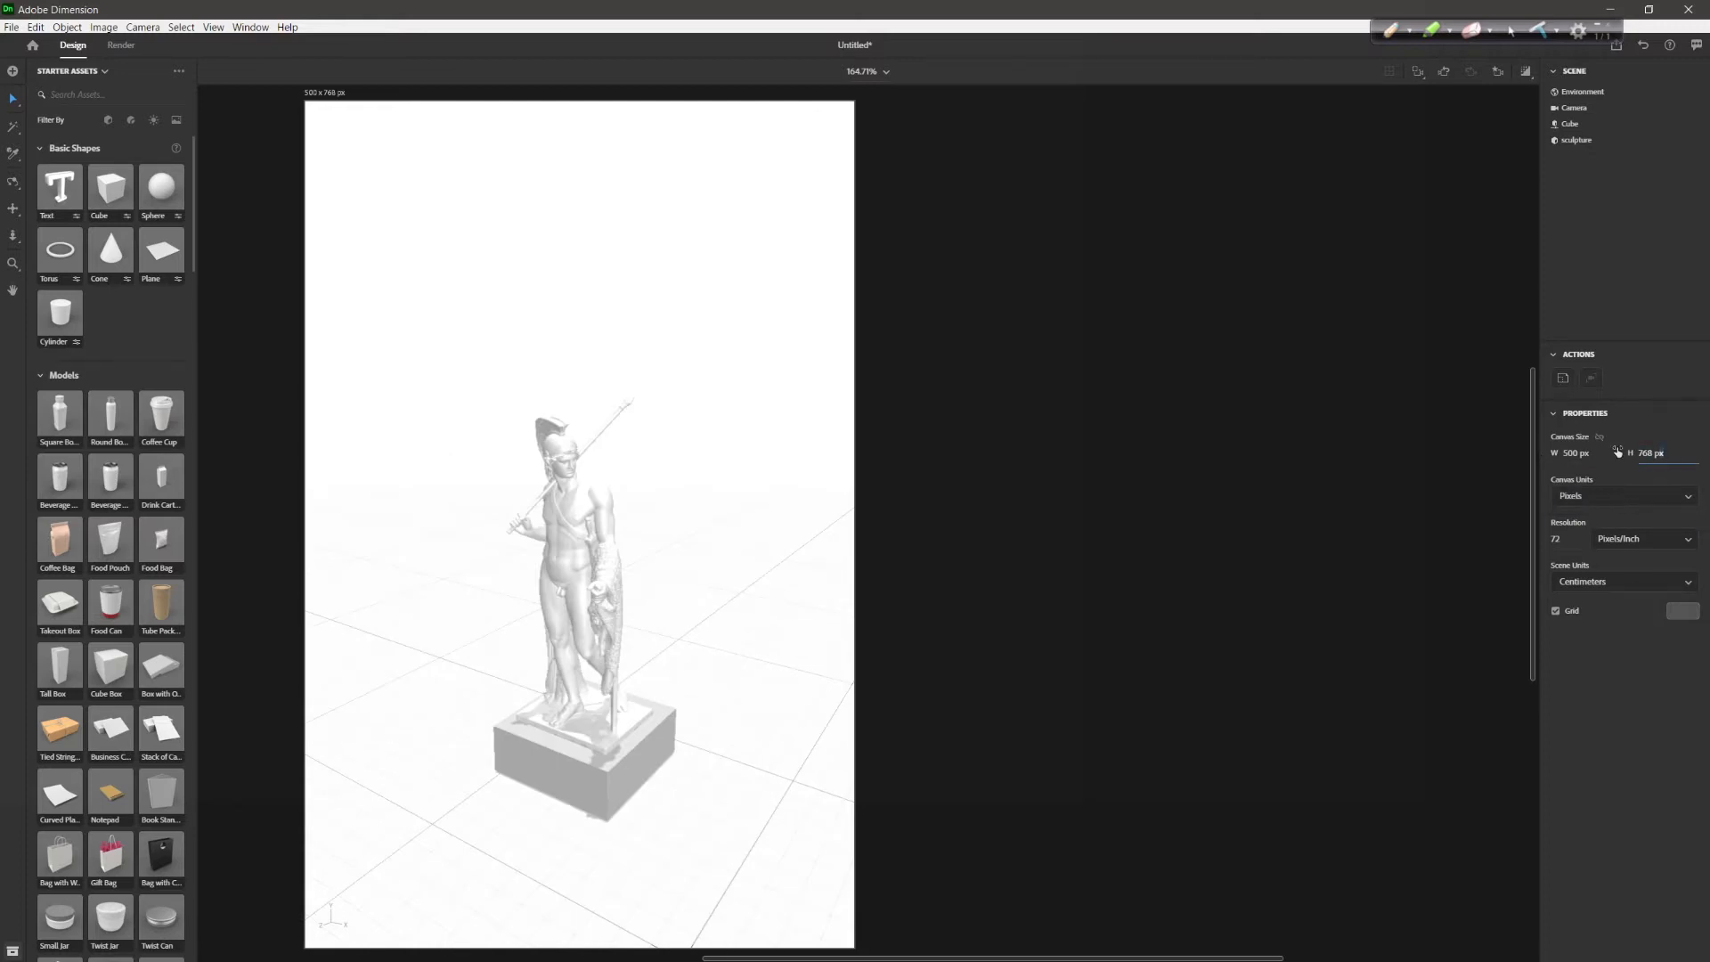
{"action": "left_click", "coordinate": [1667, 453]}
{"action": "type", "text": "1000"}
{"action": "key", "text": "Return"}
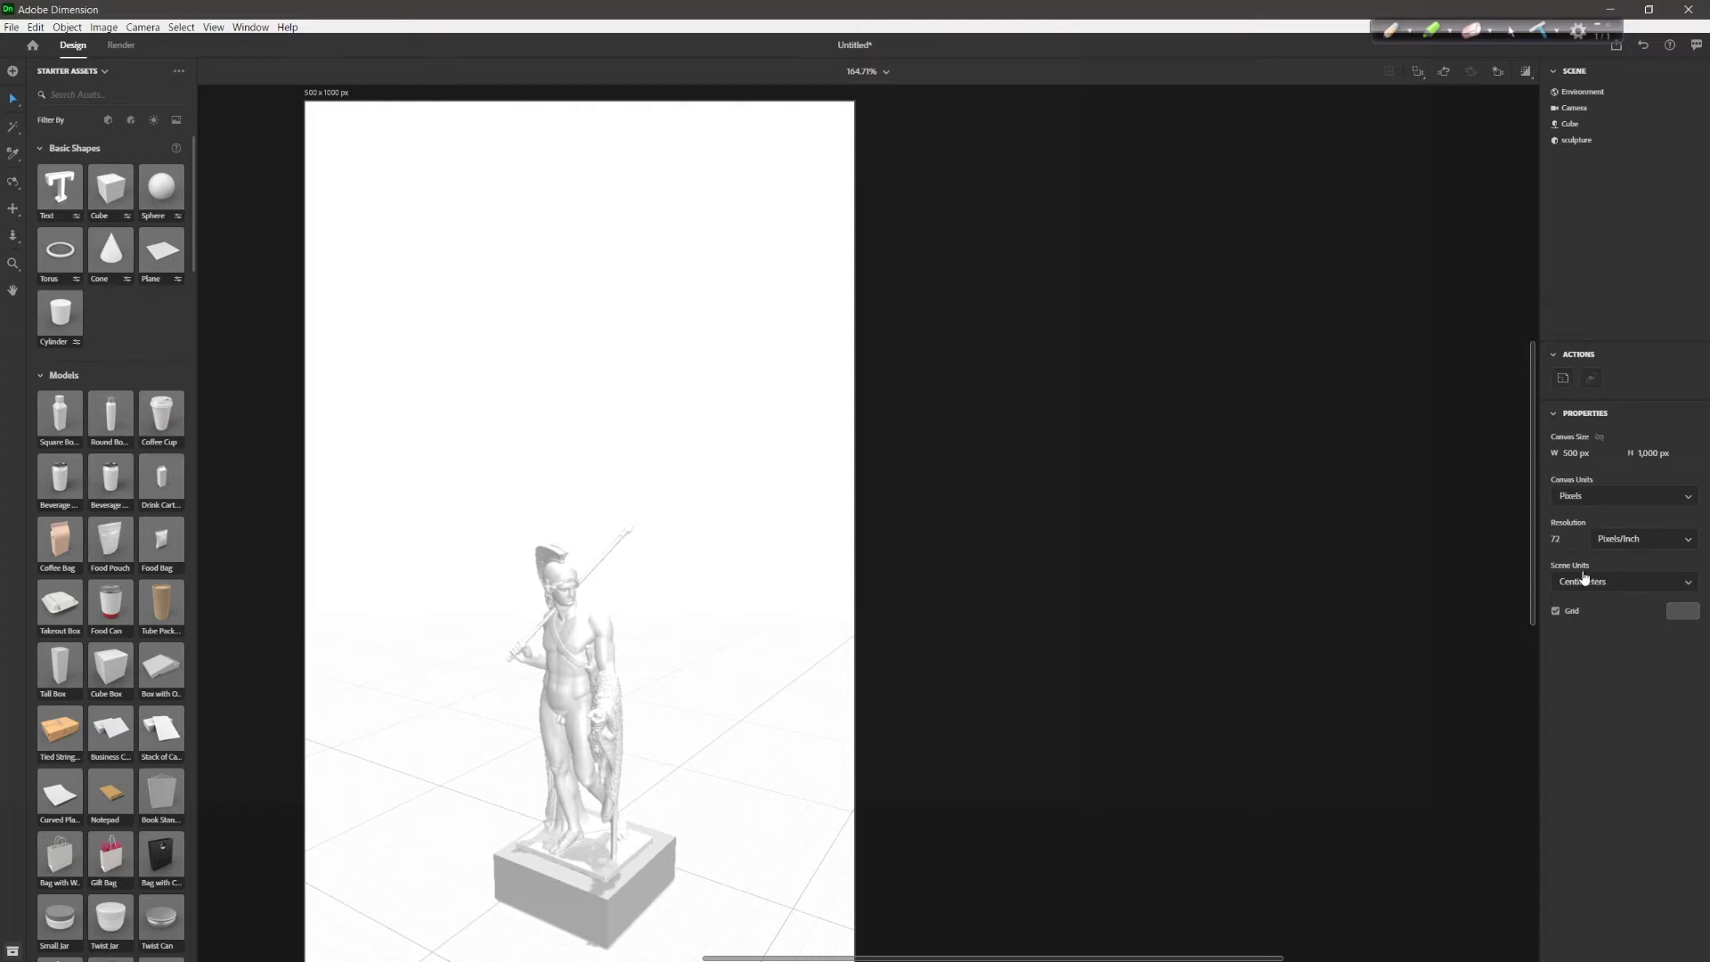
Set the canvas resolution to 300 pixels/inch and fit the whole canvas in the view
{"action": "left_click", "coordinate": [1571, 540]}
{"action": "type", "text": "300"}
{"action": "key", "text": "Return"}
{"action": "left_click_drag", "start_coordinate": [1099, 507], "coordinate": [1191, 477]}
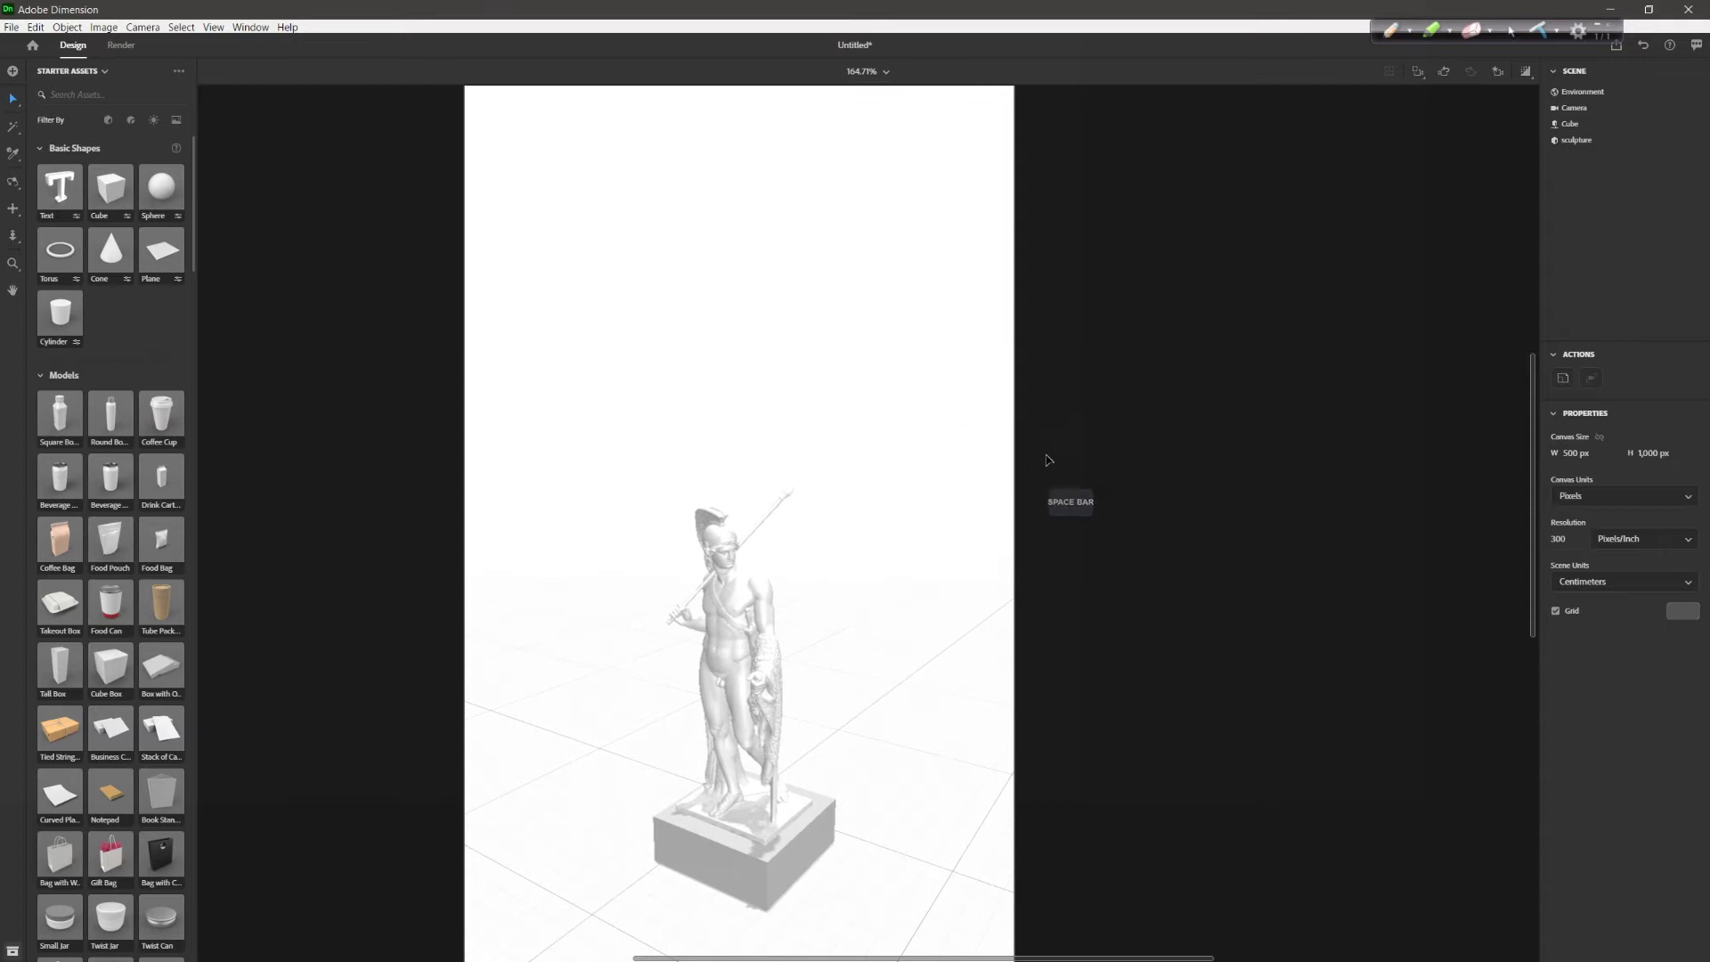
{"action": "left_click_drag", "start_coordinate": [1072, 458], "coordinate": [1091, 390]}
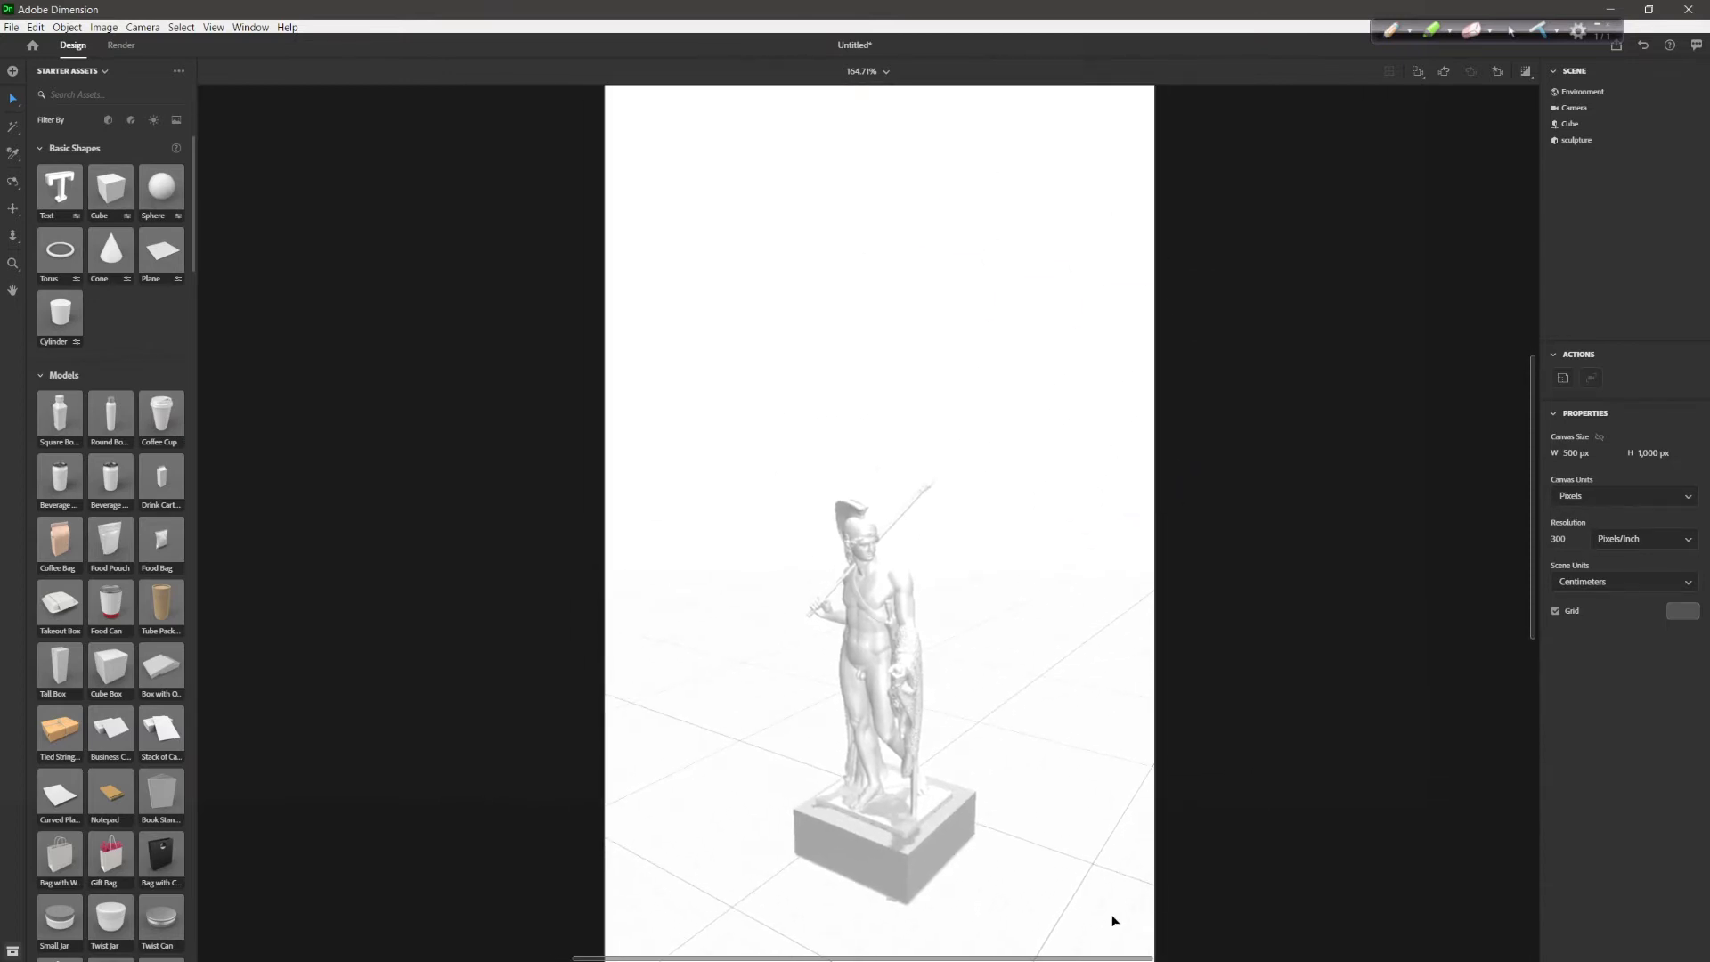
{"action": "left_click", "coordinate": [886, 73]}
{"action": "left_click", "coordinate": [852, 96]}
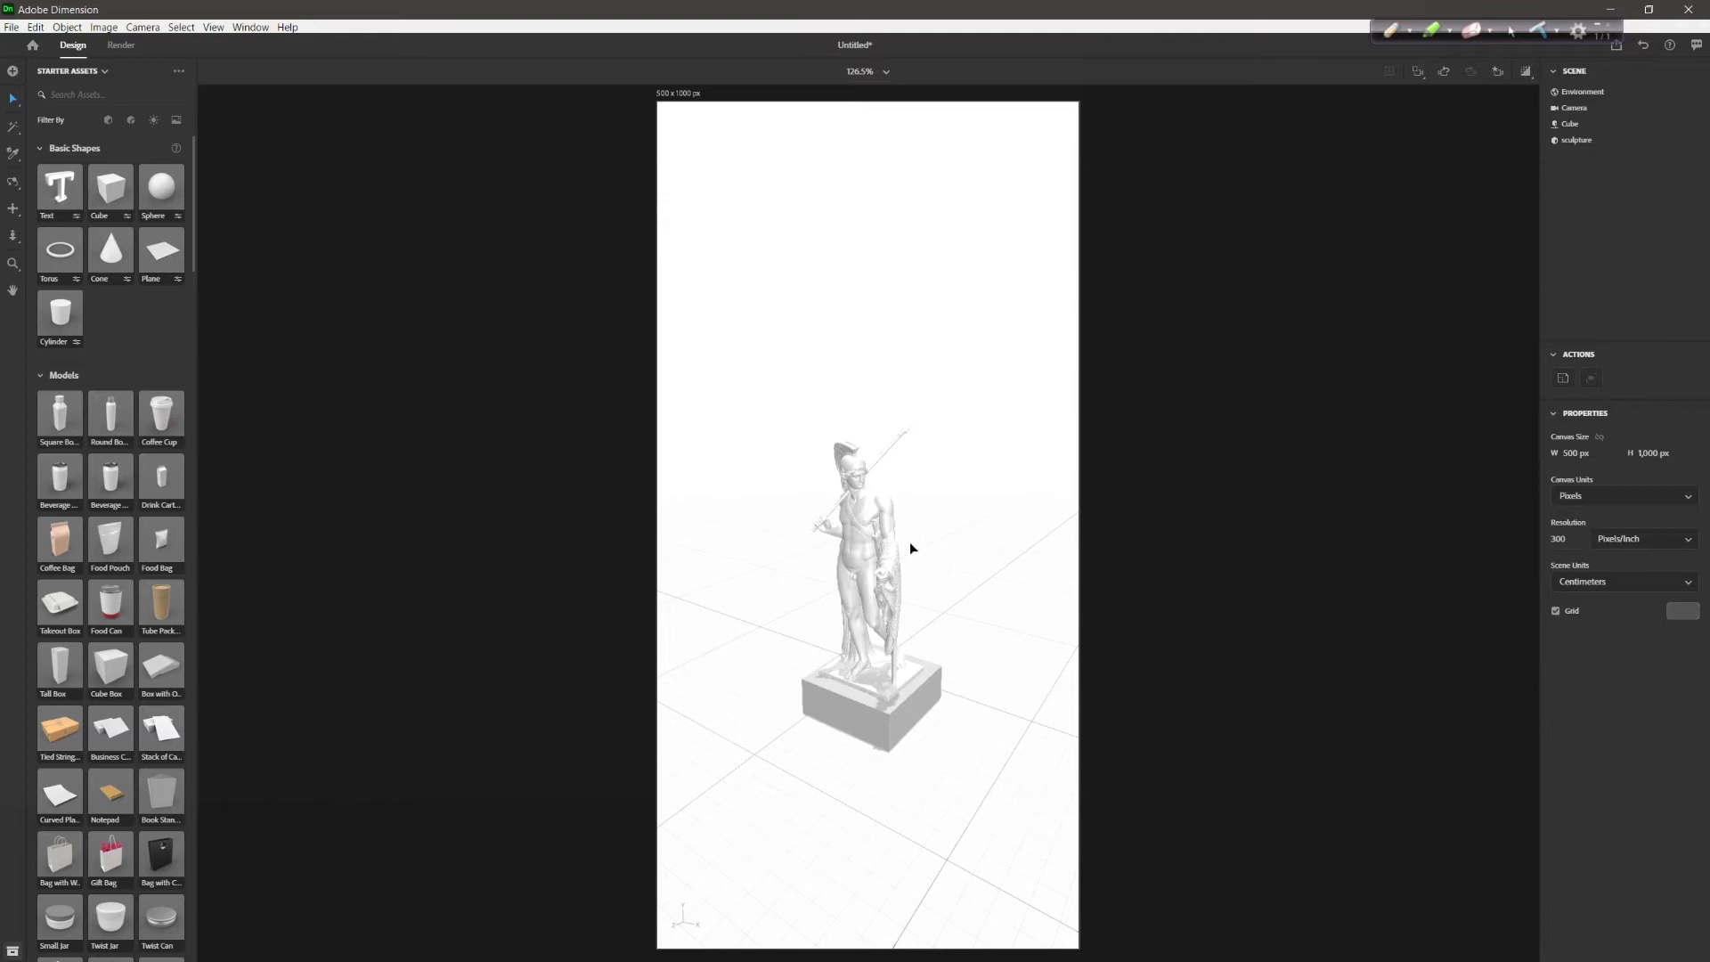
Orbit, dolly and pan the camera to examine the sculpture and its pedestal up close
{"action": "key", "text": "1"}
{"action": "left_click_drag", "start_coordinate": [920, 542], "coordinate": [854, 234]}
{"action": "key", "text": "2"}
{"action": "key", "text": "3"}
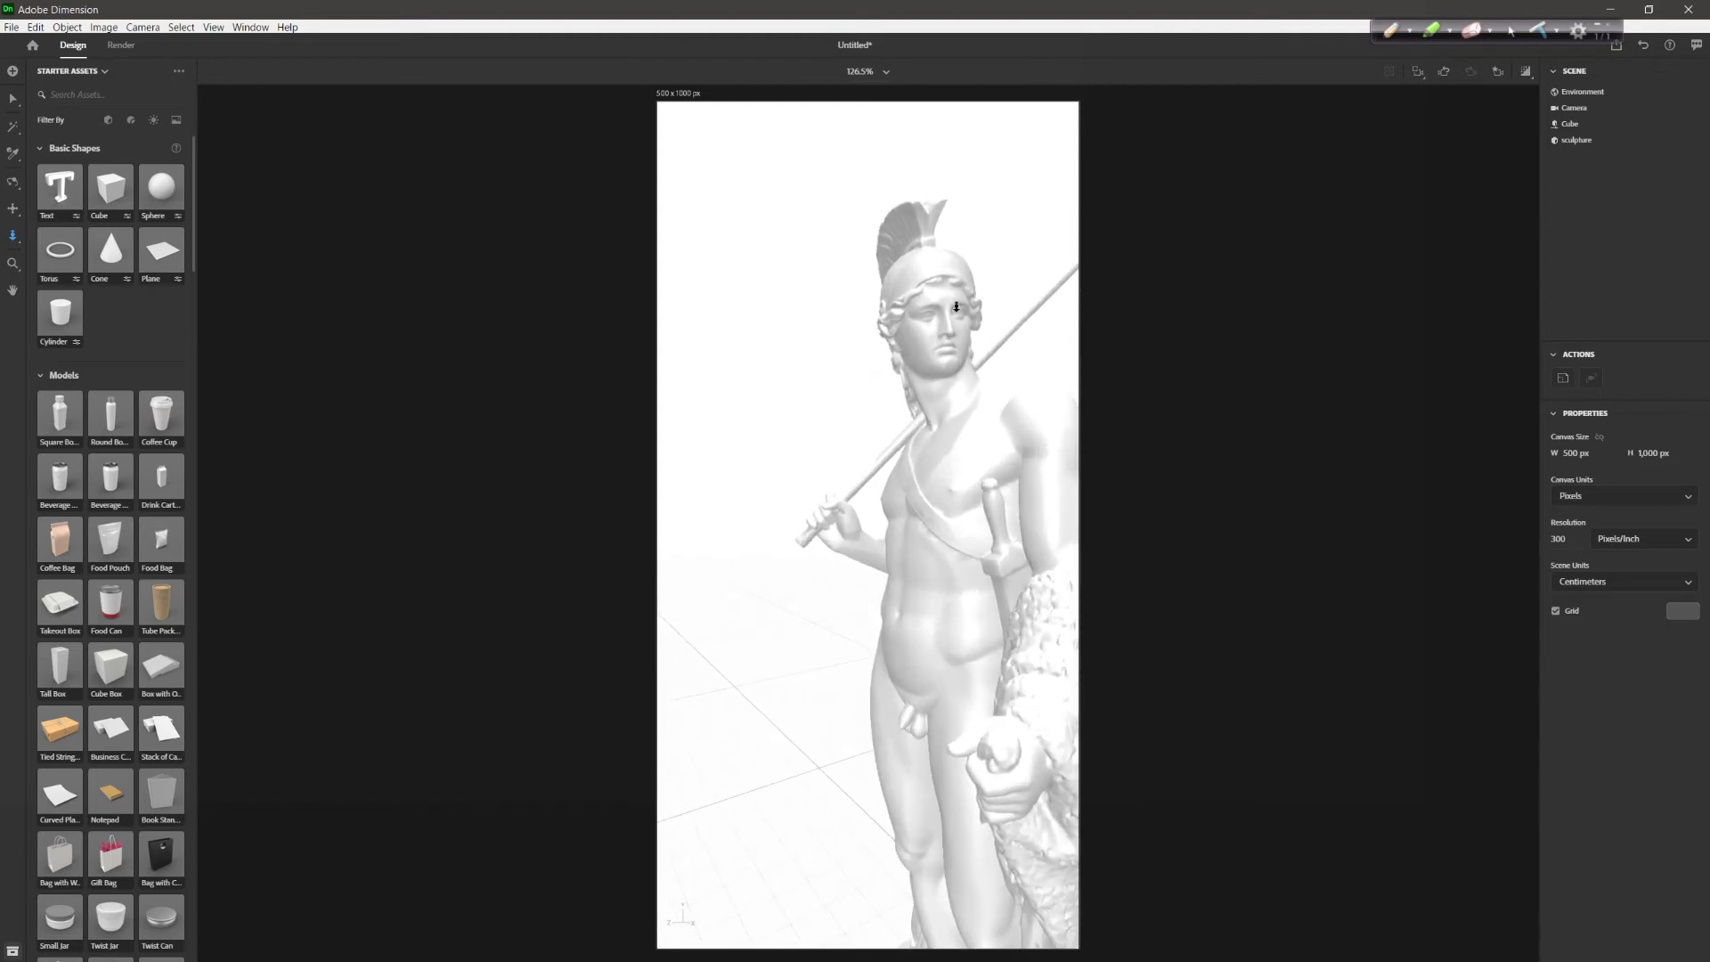
{"action": "key", "text": "2"}
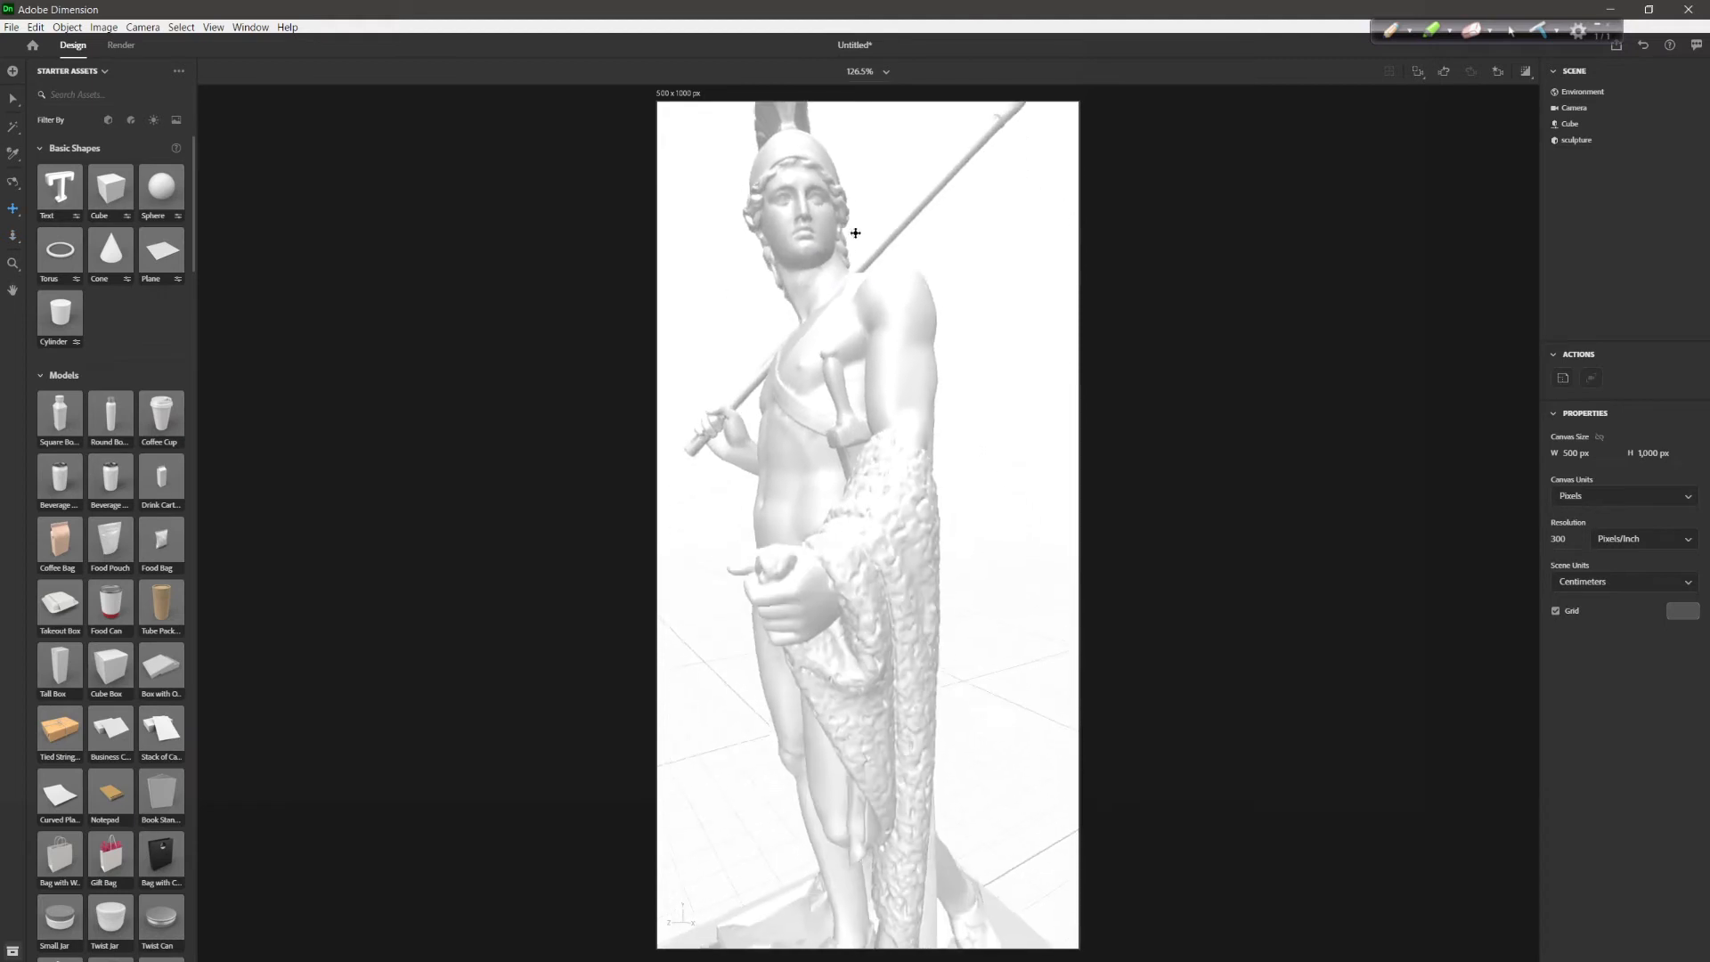
{"action": "left_click_drag", "start_coordinate": [909, 446], "coordinate": [922, 279]}
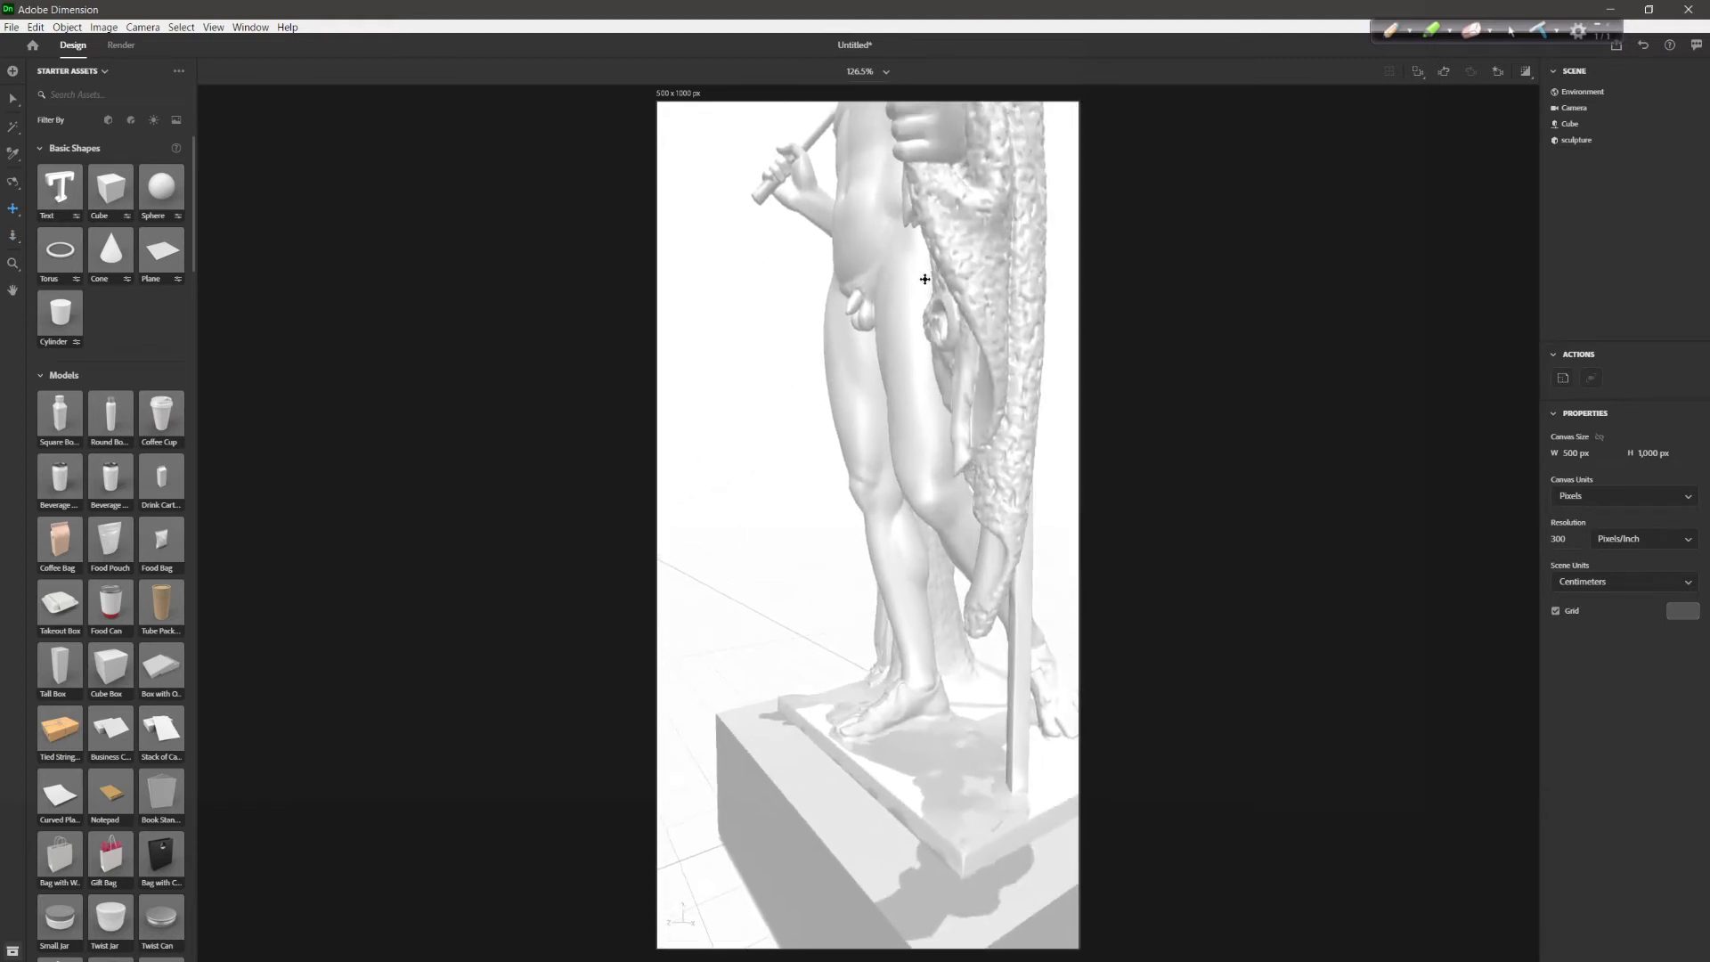
{"action": "left_click_drag", "start_coordinate": [988, 632], "coordinate": [753, 766]}
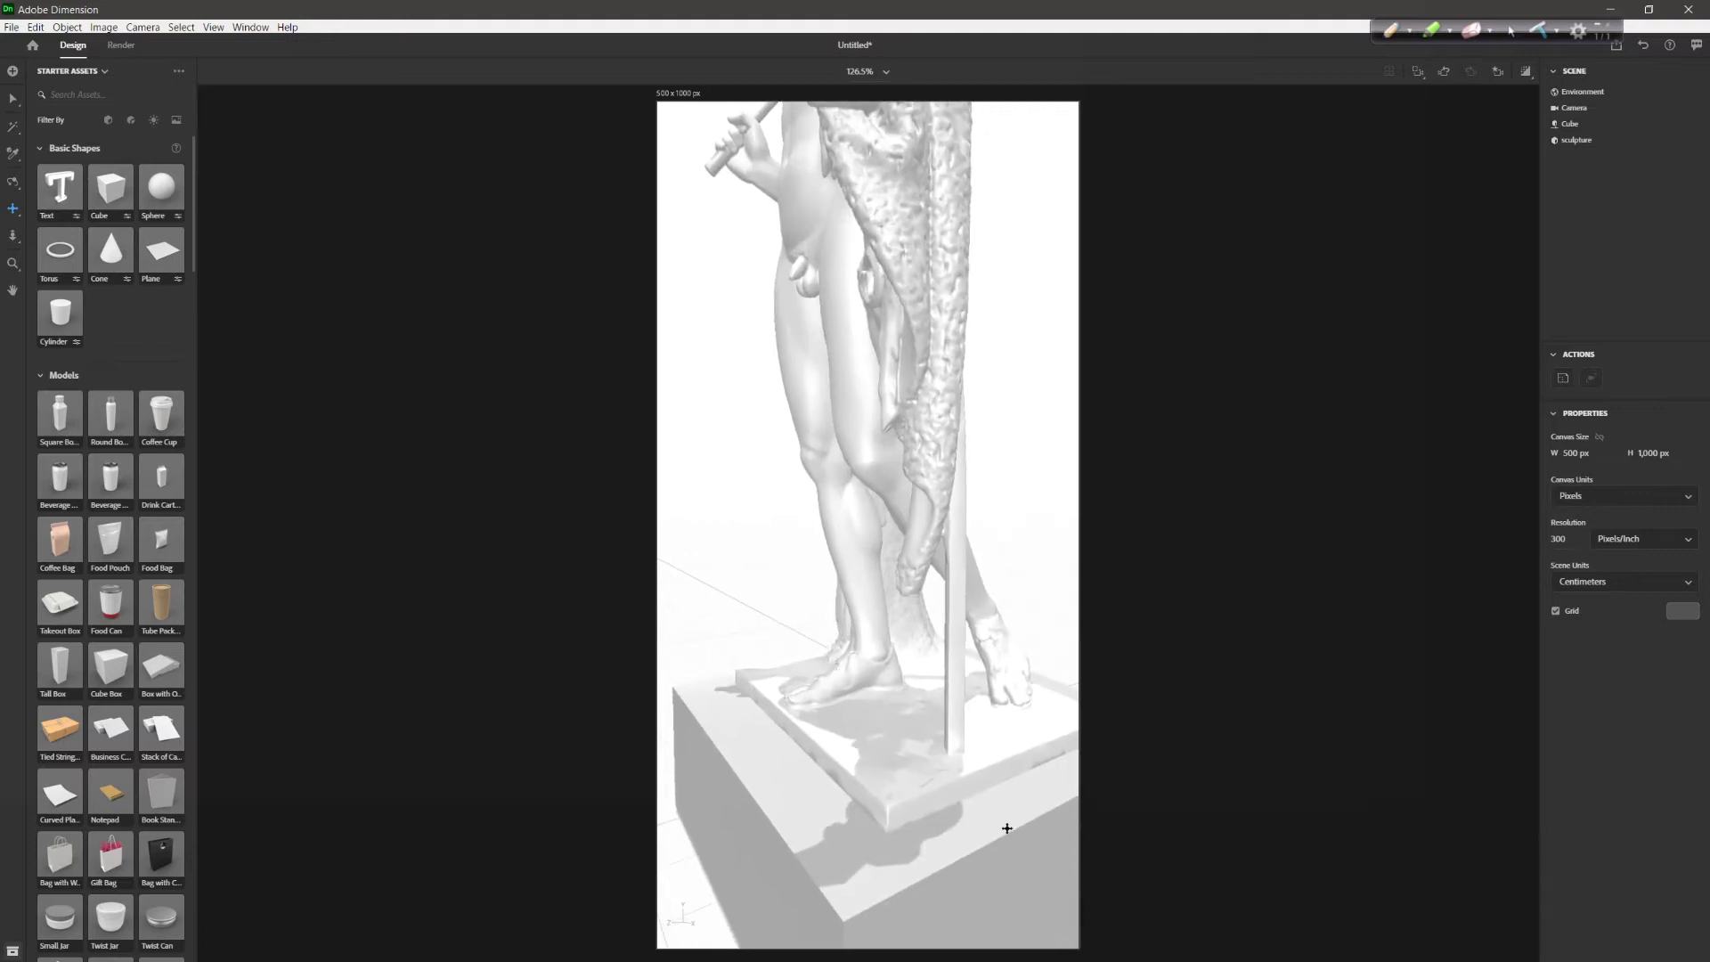
{"action": "left_click_drag", "start_coordinate": [940, 426], "coordinate": [991, 385]}
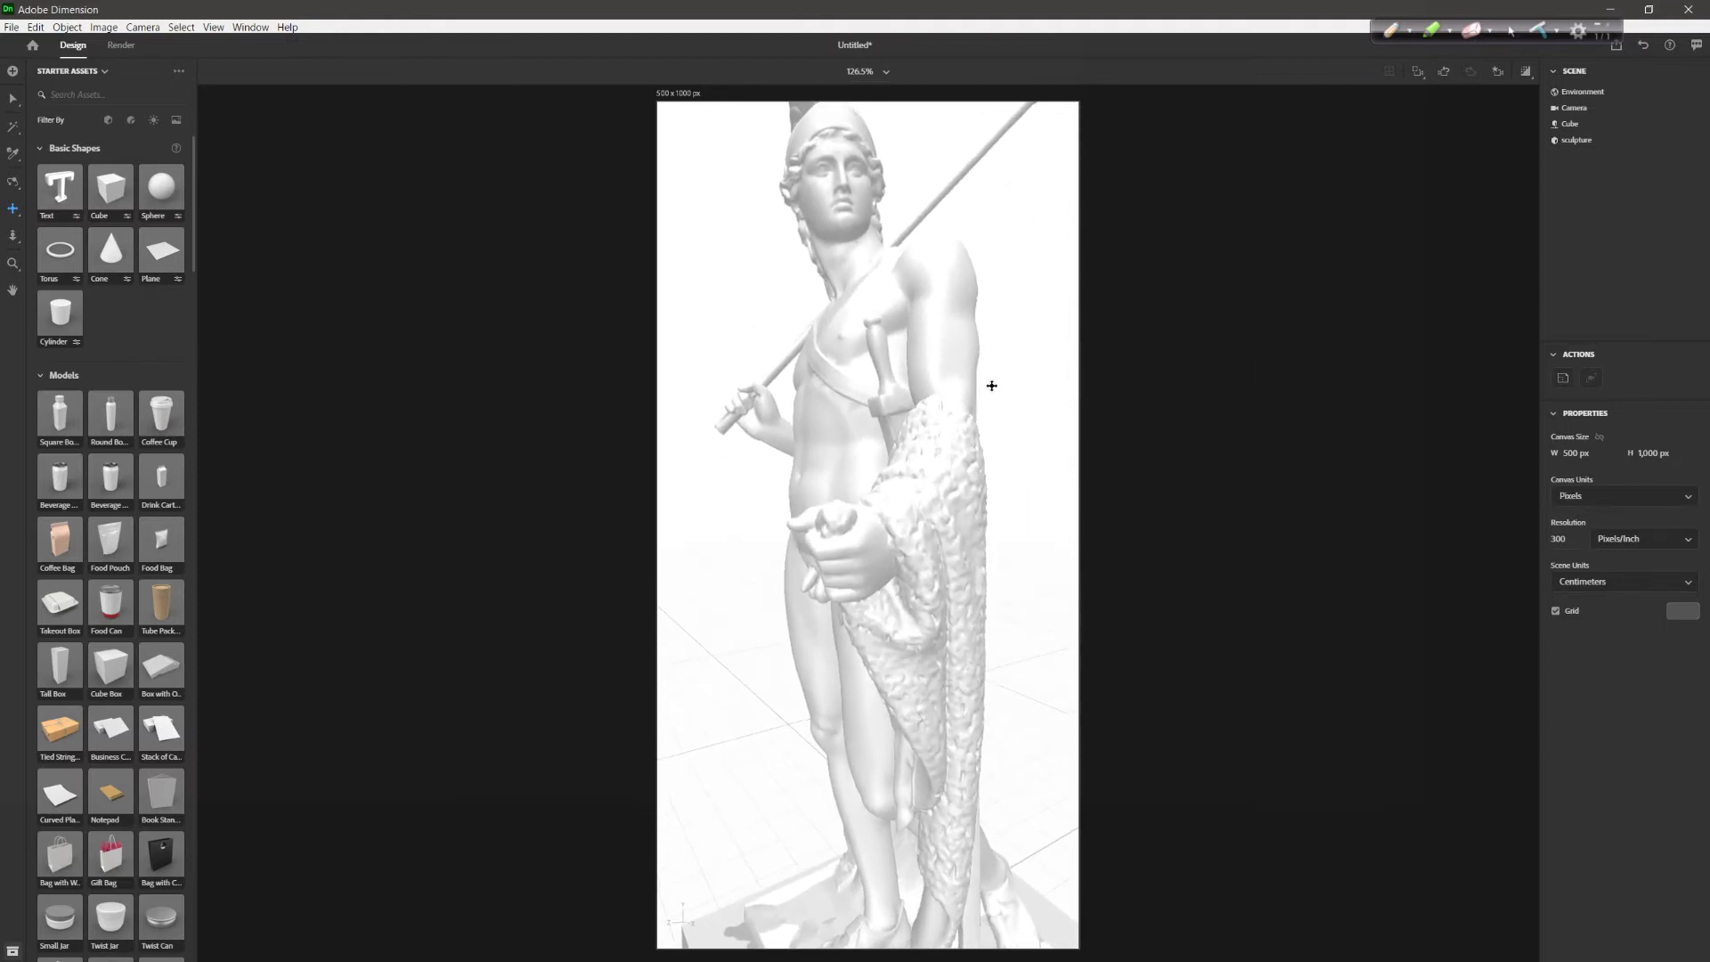
Try a wide camera field of view of about 109° and dolly closer to the sculpture
{"action": "left_click", "coordinate": [1573, 109]}
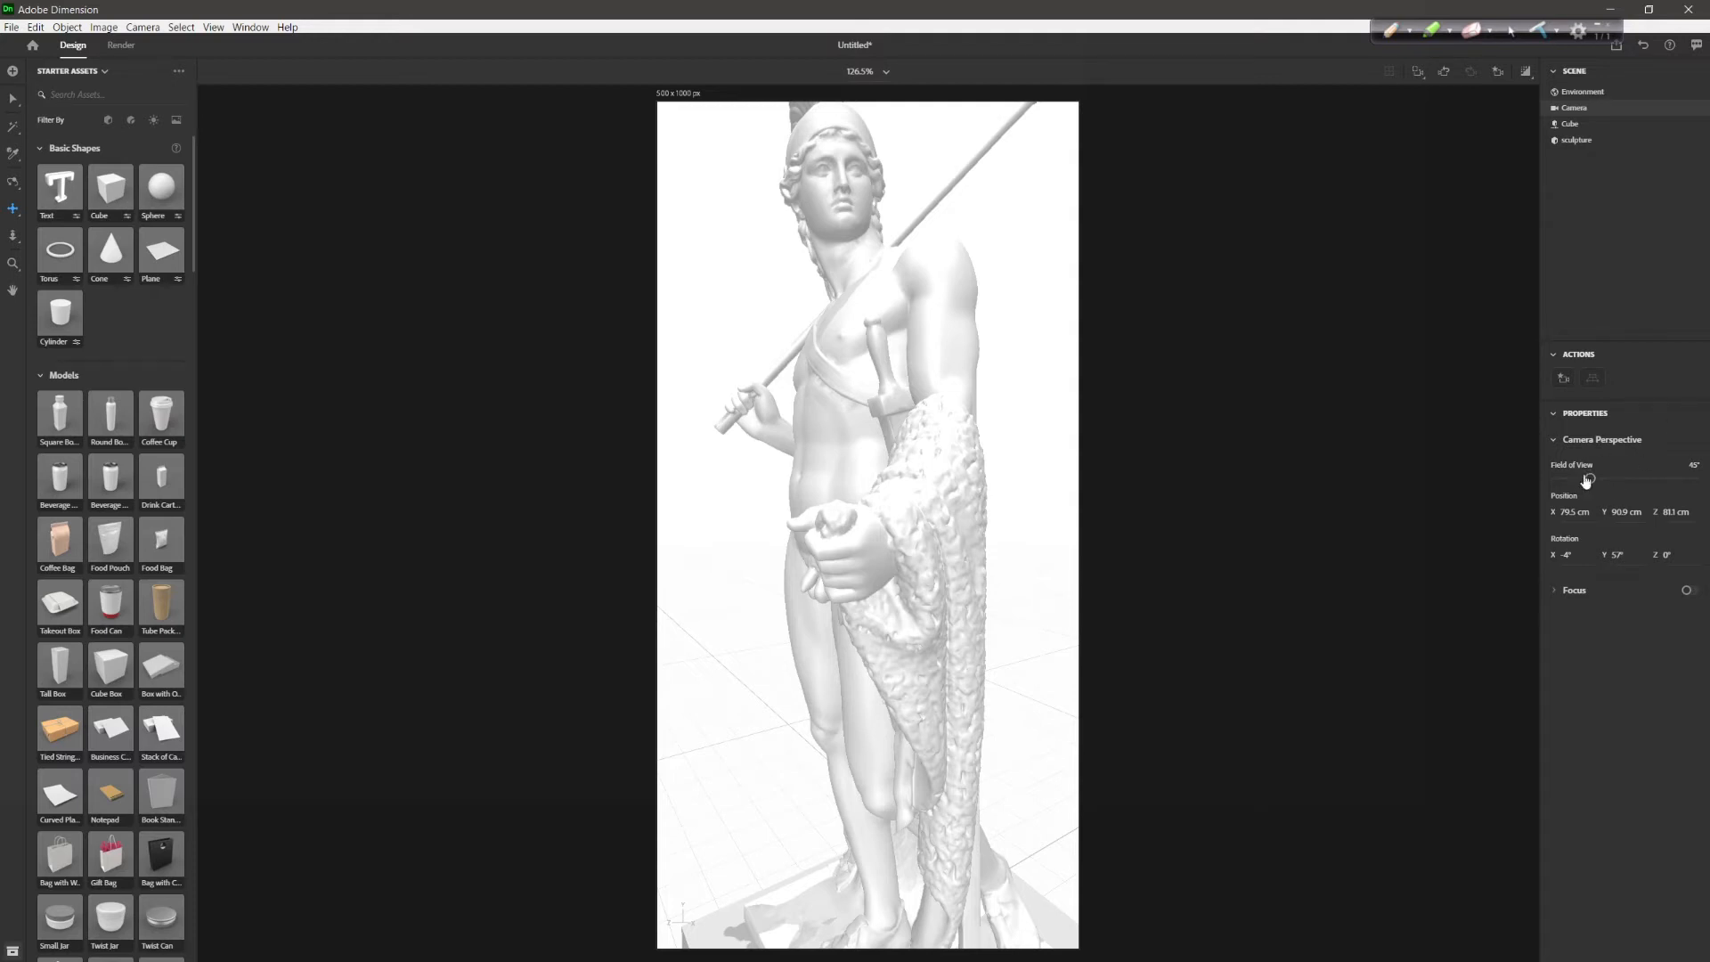
{"action": "left_click_drag", "start_coordinate": [1593, 479], "coordinate": [1640, 481]}
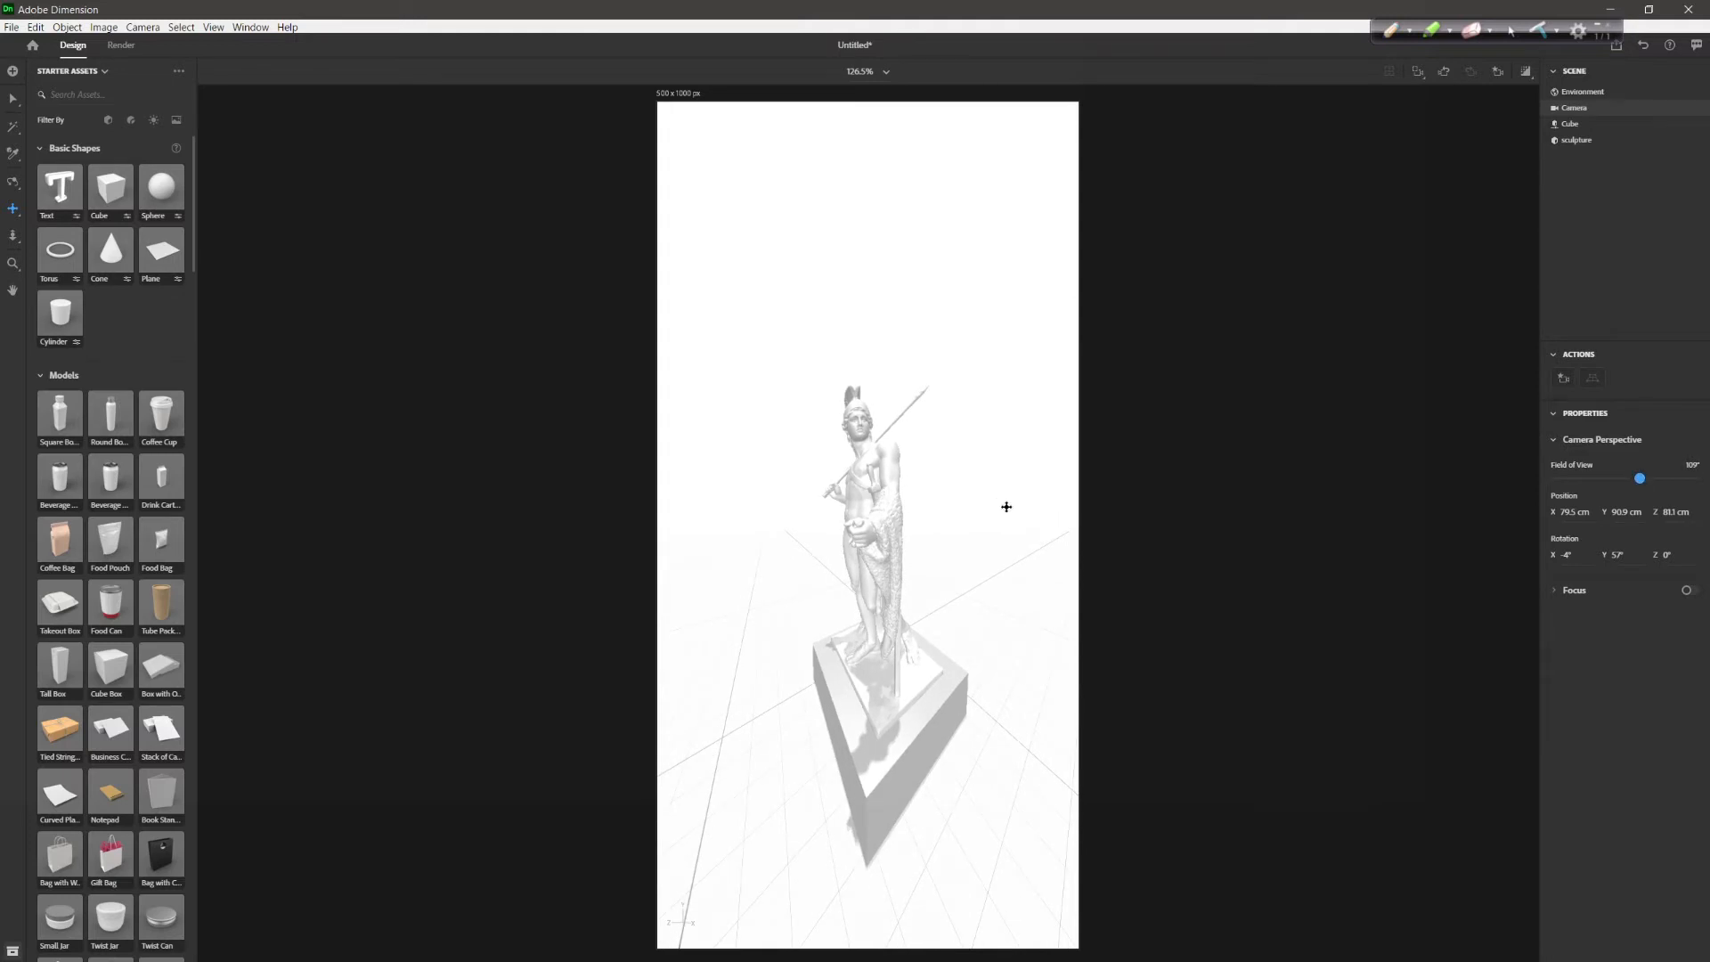
{"action": "key", "text": "3"}
{"action": "left_click_drag", "start_coordinate": [985, 531], "coordinate": [1015, 405]}
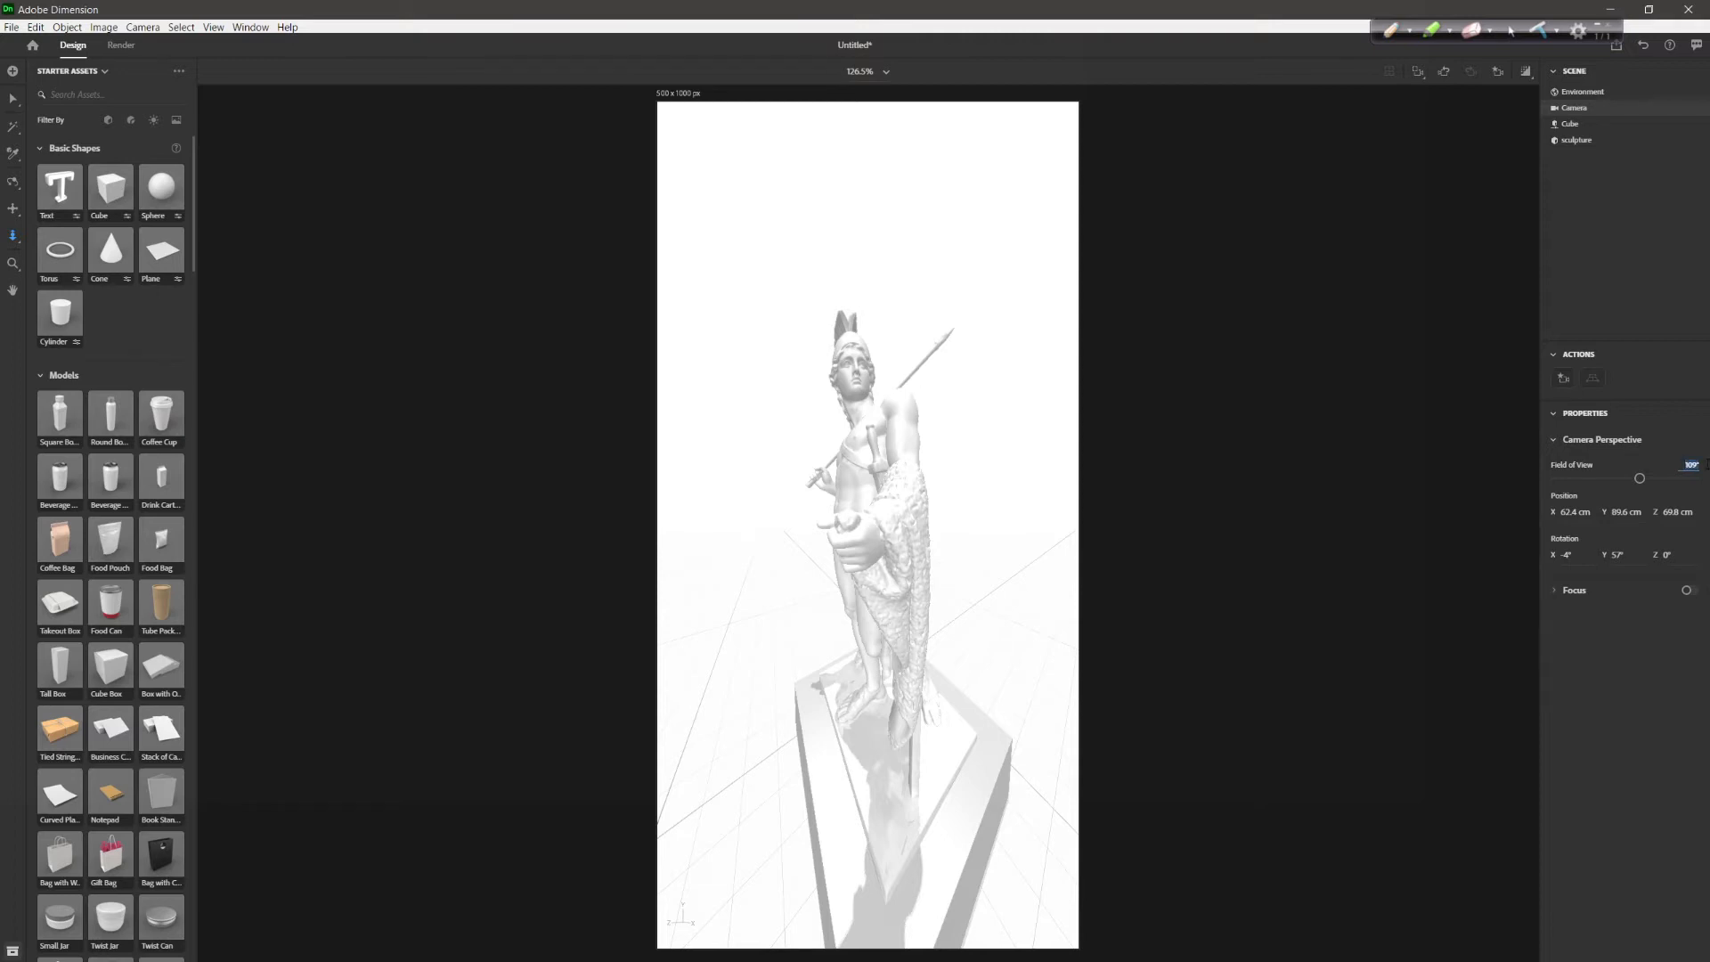
Set the camera's field of view to 10° and frame the sculpture
{"action": "type", "text": "10"}
{"action": "key", "text": "Tab"}
{"action": "key", "text": "Tab"}
{"action": "key", "text": "Tab"}
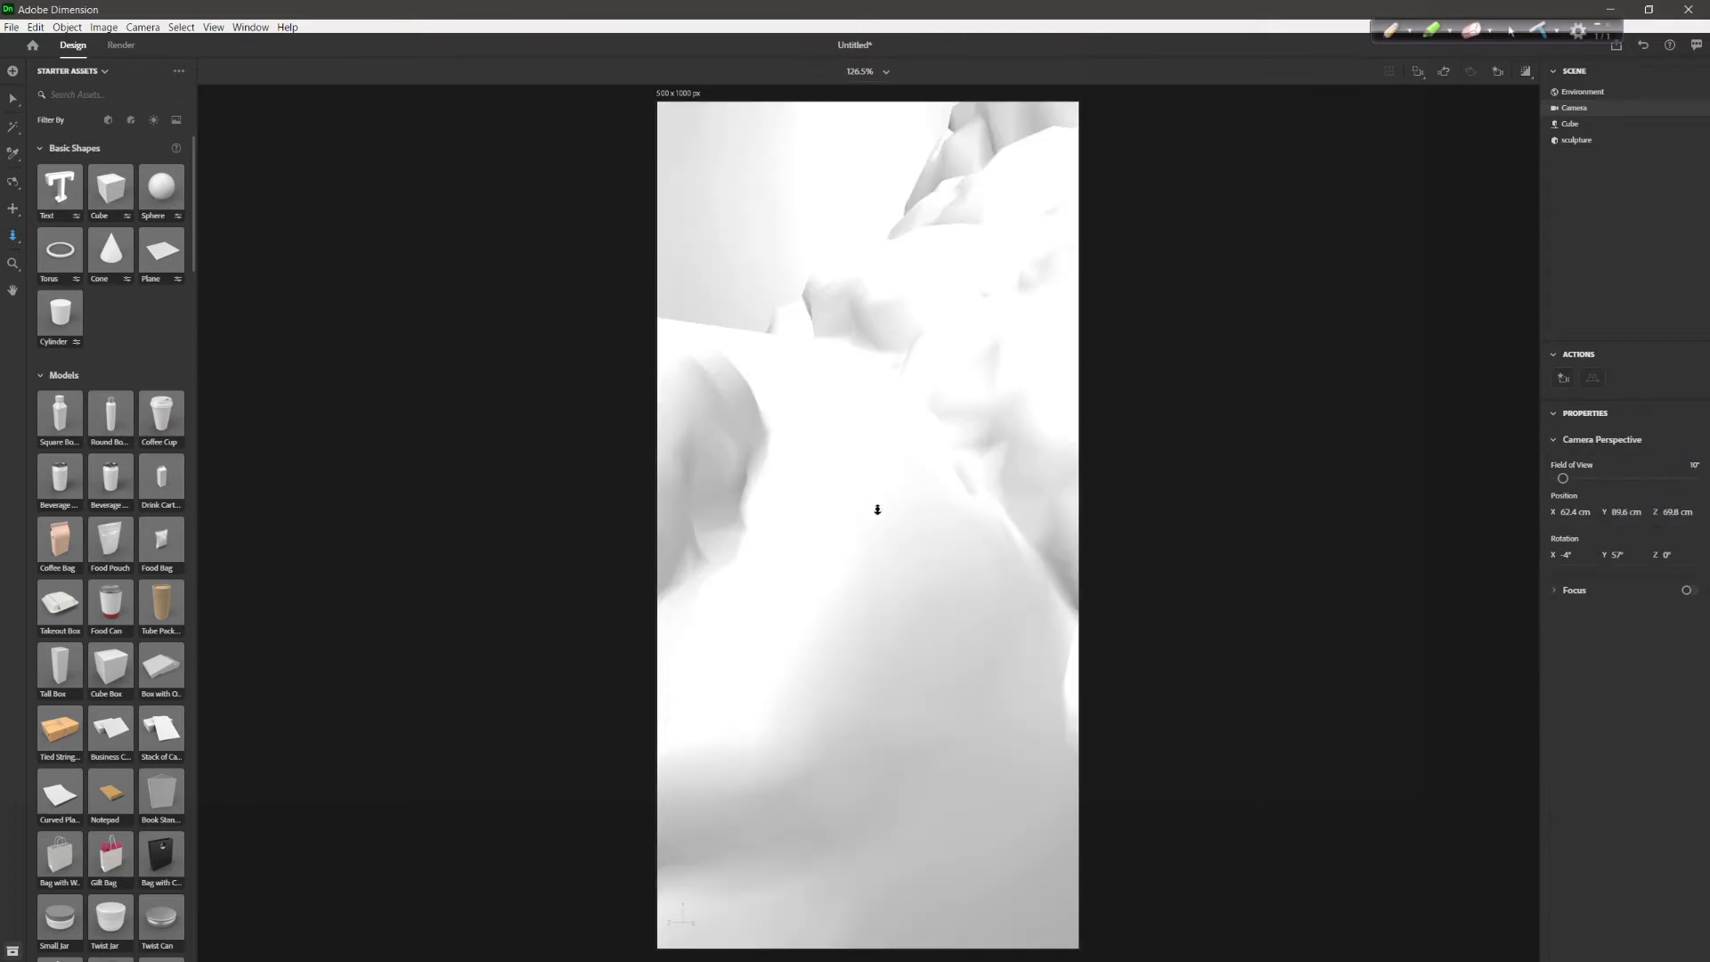
{"action": "left_click", "coordinate": [1589, 127]}
{"action": "left_click", "coordinate": [1583, 143]}
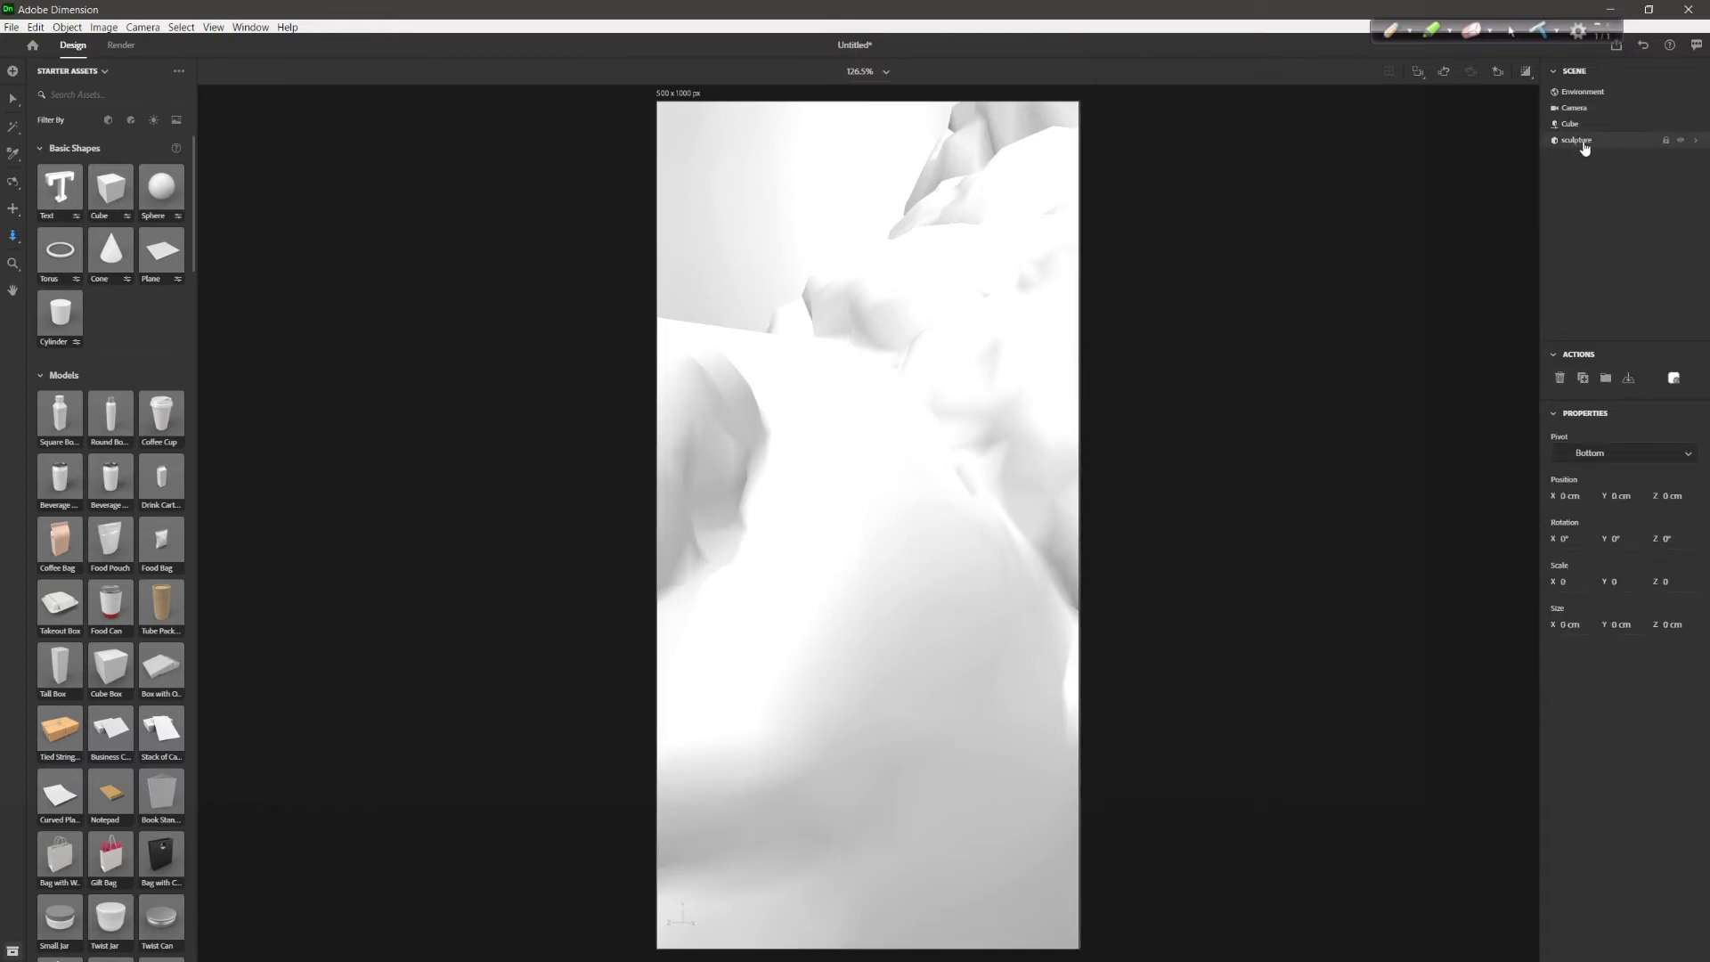
{"action": "key", "text": "f"}
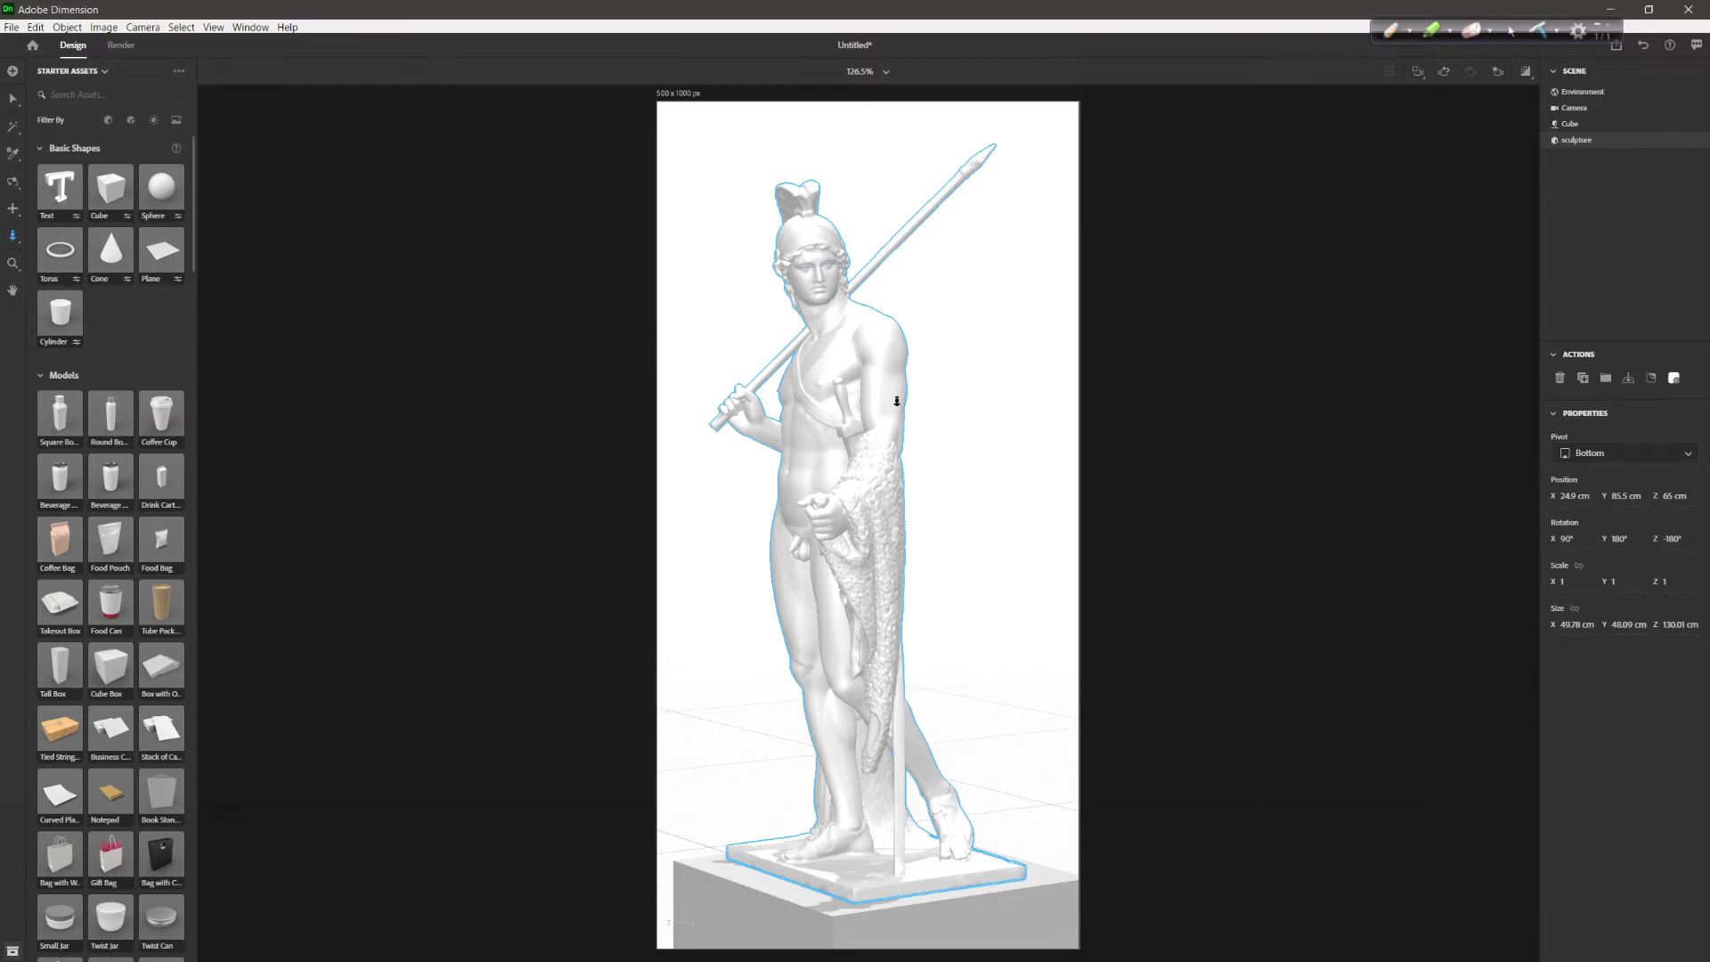
Orbit, pan and dolly the camera to compose a side view of the sculpture with the pedestal's upper part in the canvas
{"action": "key", "text": "2"}
{"action": "left_click_drag", "start_coordinate": [868, 460], "coordinate": [657, 483]}
{"action": "key", "text": "3"}
{"action": "key", "text": "1"}
{"action": "key", "text": "3"}
{"action": "key", "text": "2"}
{"action": "key", "text": "1"}
{"action": "key", "text": "2"}
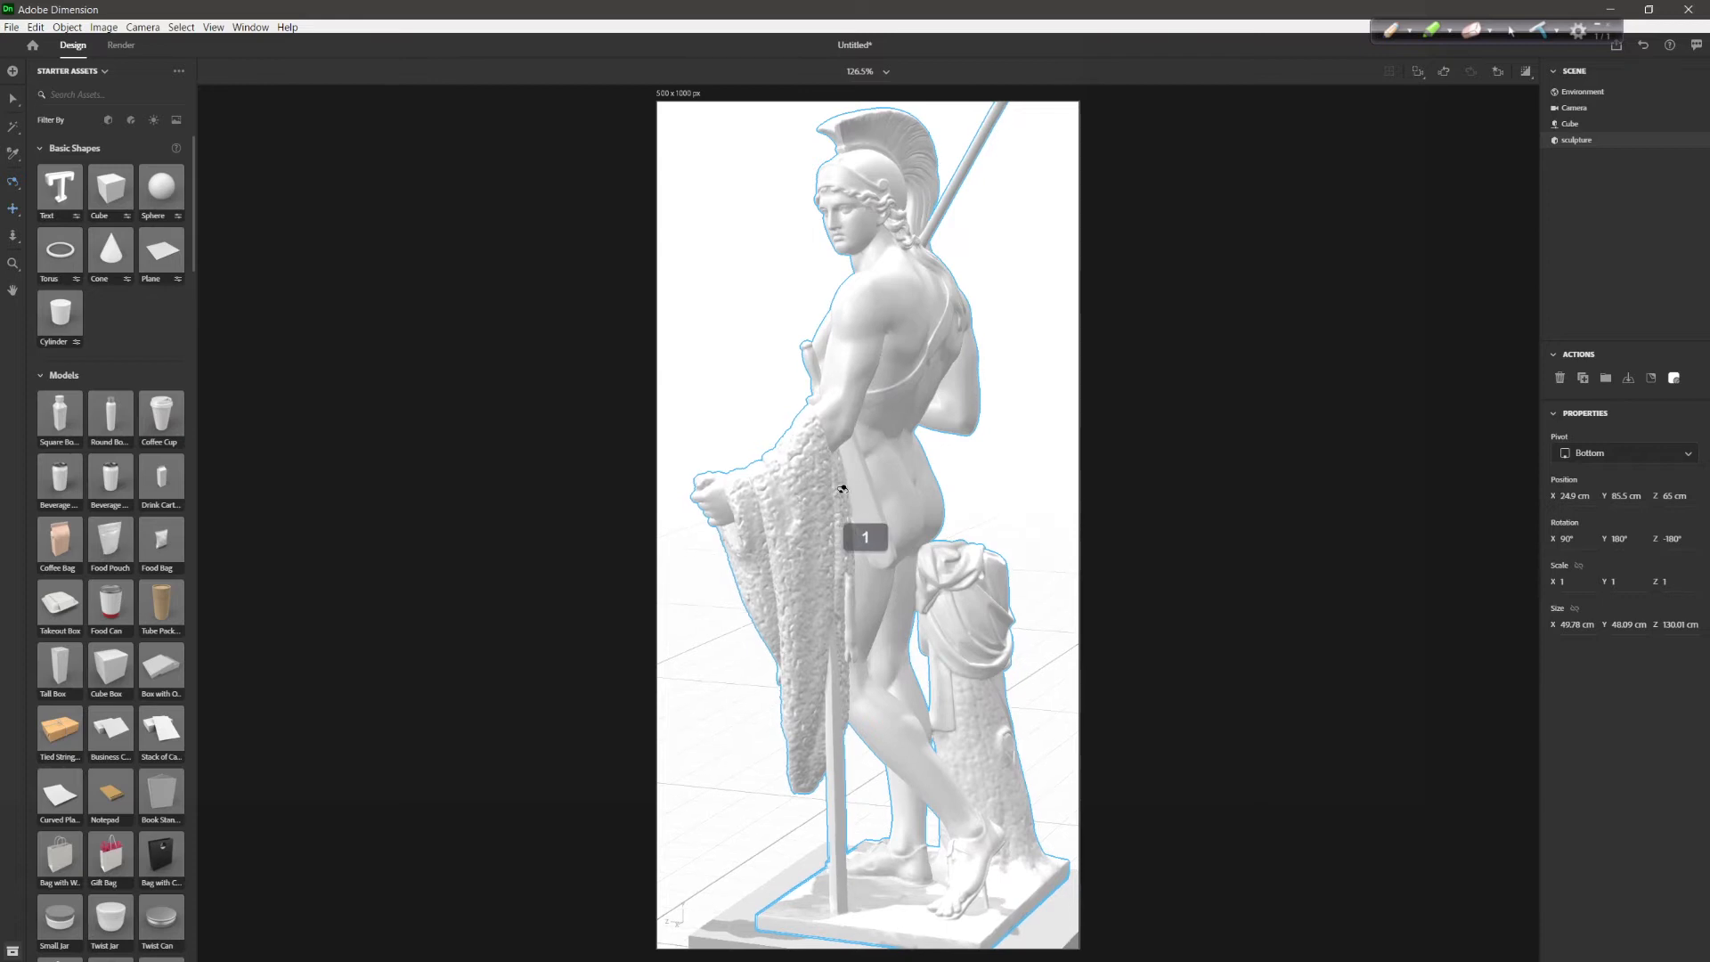
{"action": "mouse_move", "coordinate": [855, 488]}
{"action": "left_mouse_down"}
{"action": "mouse_move", "coordinate": [864, 508]}
{"action": "mouse_move", "coordinate": [870, 484]}
{"action": "mouse_move", "coordinate": [866, 506]}
{"action": "left_mouse_up"}
{"action": "key", "text": "1"}
{"action": "key", "text": "3"}
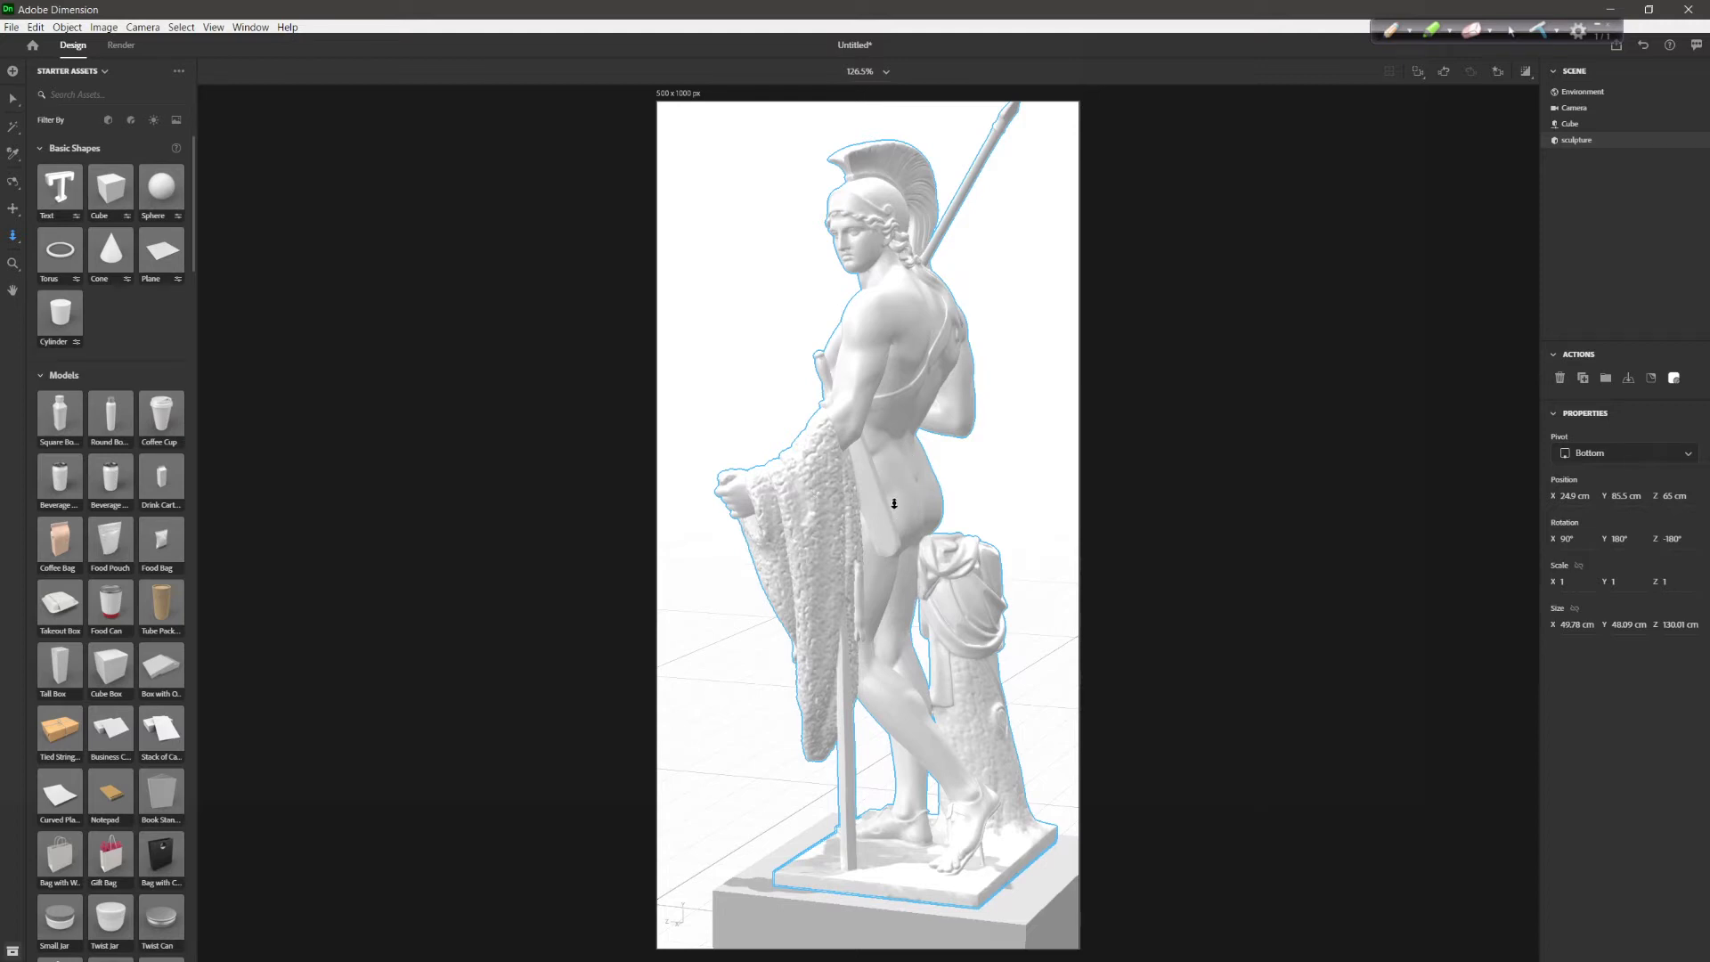
{"action": "right_click_drag", "start_coordinate": [1224, 514], "coordinate": [1240, 510]}
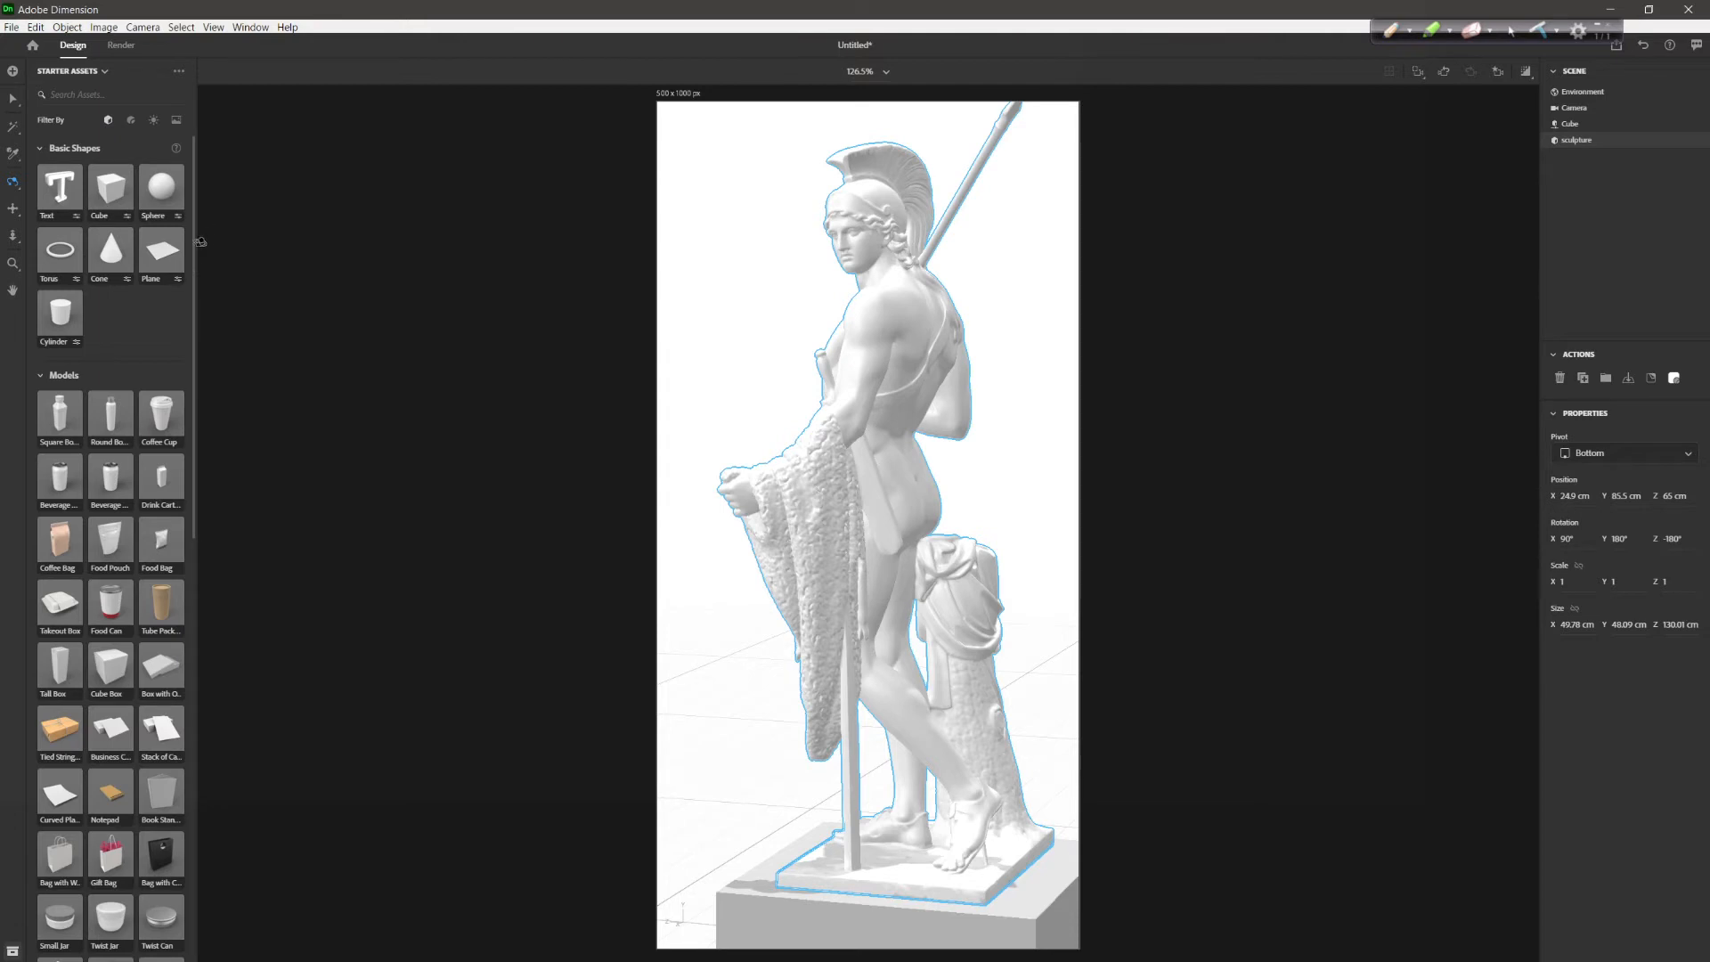
Filter the starter assets to materials and apply Valencia Marble to both the sculpture and the cube pedestal
{"action": "left_click", "coordinate": [132, 121]}
{"action": "scroll", "coordinate": [195, 356], "scroll_direction": "down", "scroll_amount": 1}
{"action": "scroll", "coordinate": [195, 364], "scroll_direction": "down", "scroll_amount": 5}
{"action": "scroll", "coordinate": [195, 558], "scroll_direction": "down", "scroll_amount": 3}
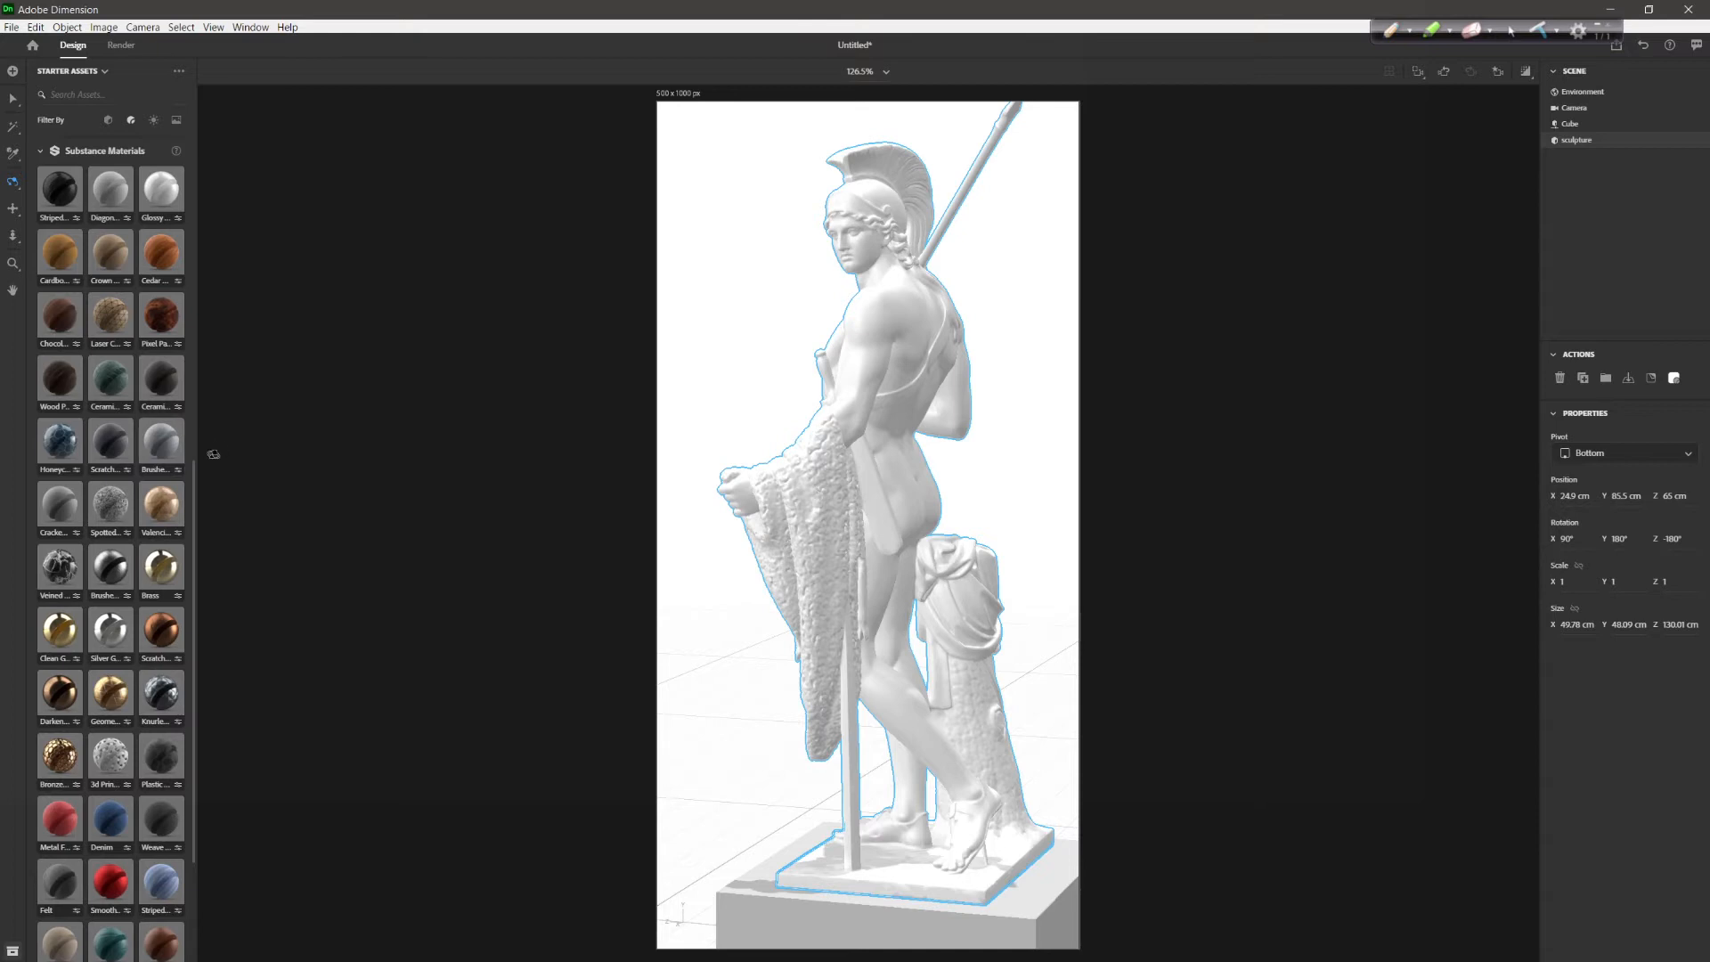
{"action": "scroll", "coordinate": [195, 488], "scroll_direction": "up", "scroll_amount": 3}
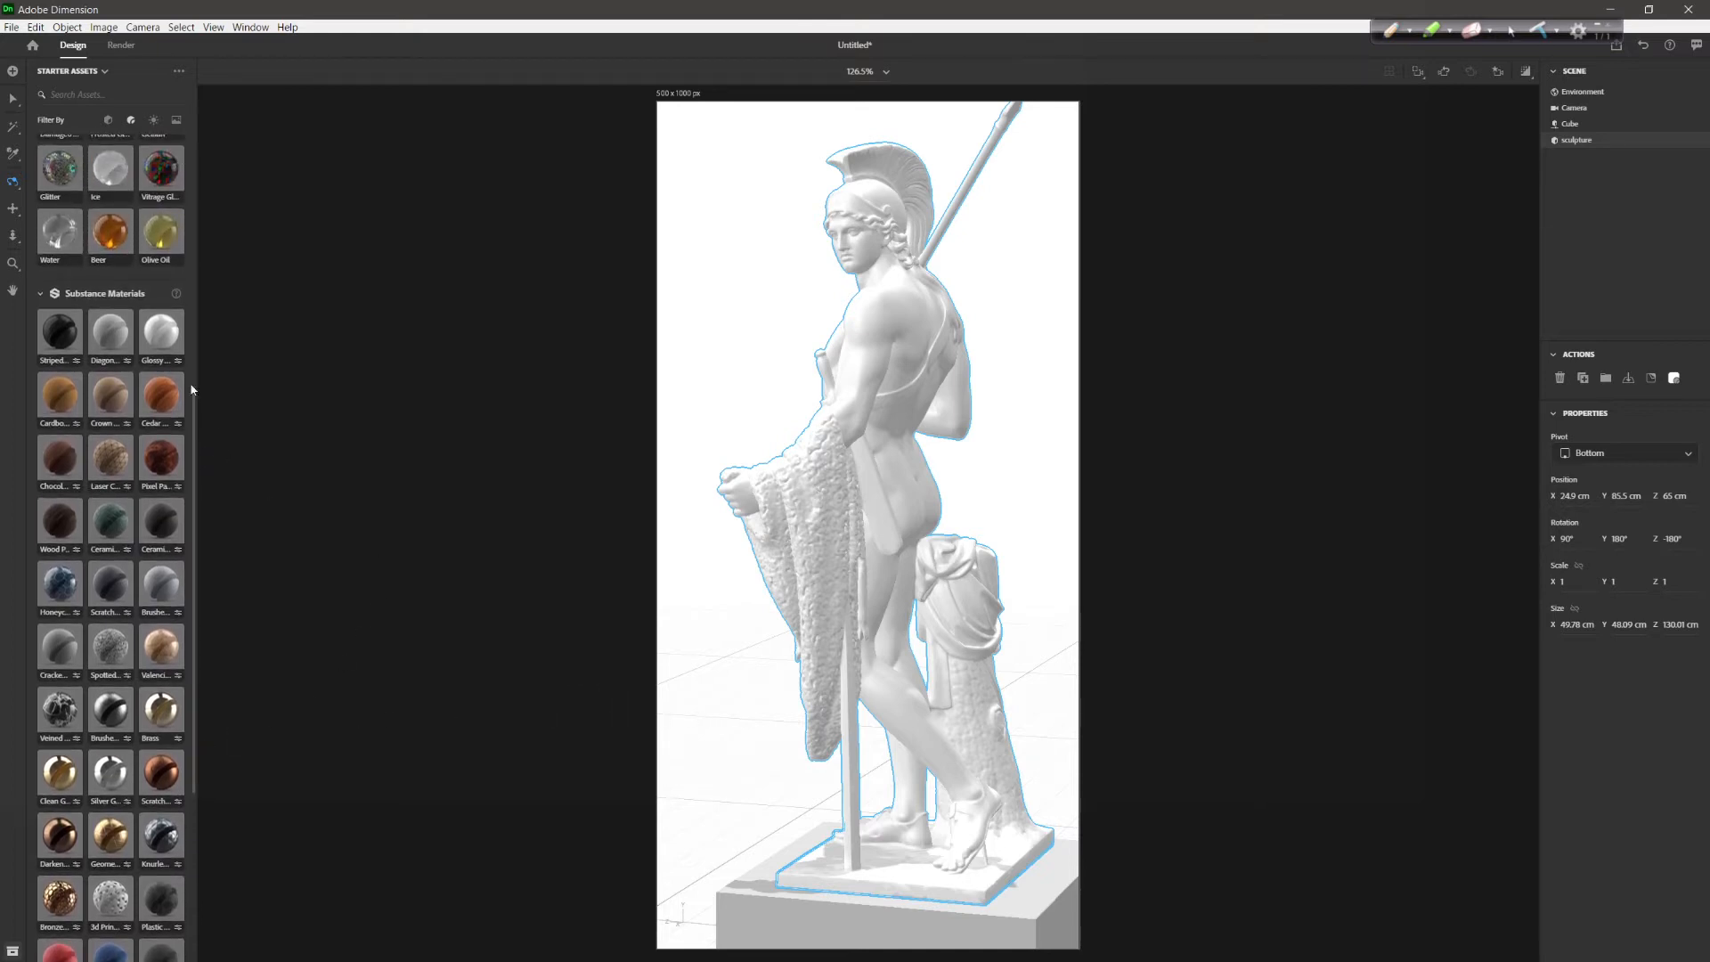
{"action": "left_click_drag", "start_coordinate": [188, 361], "coordinate": [190, 408]}
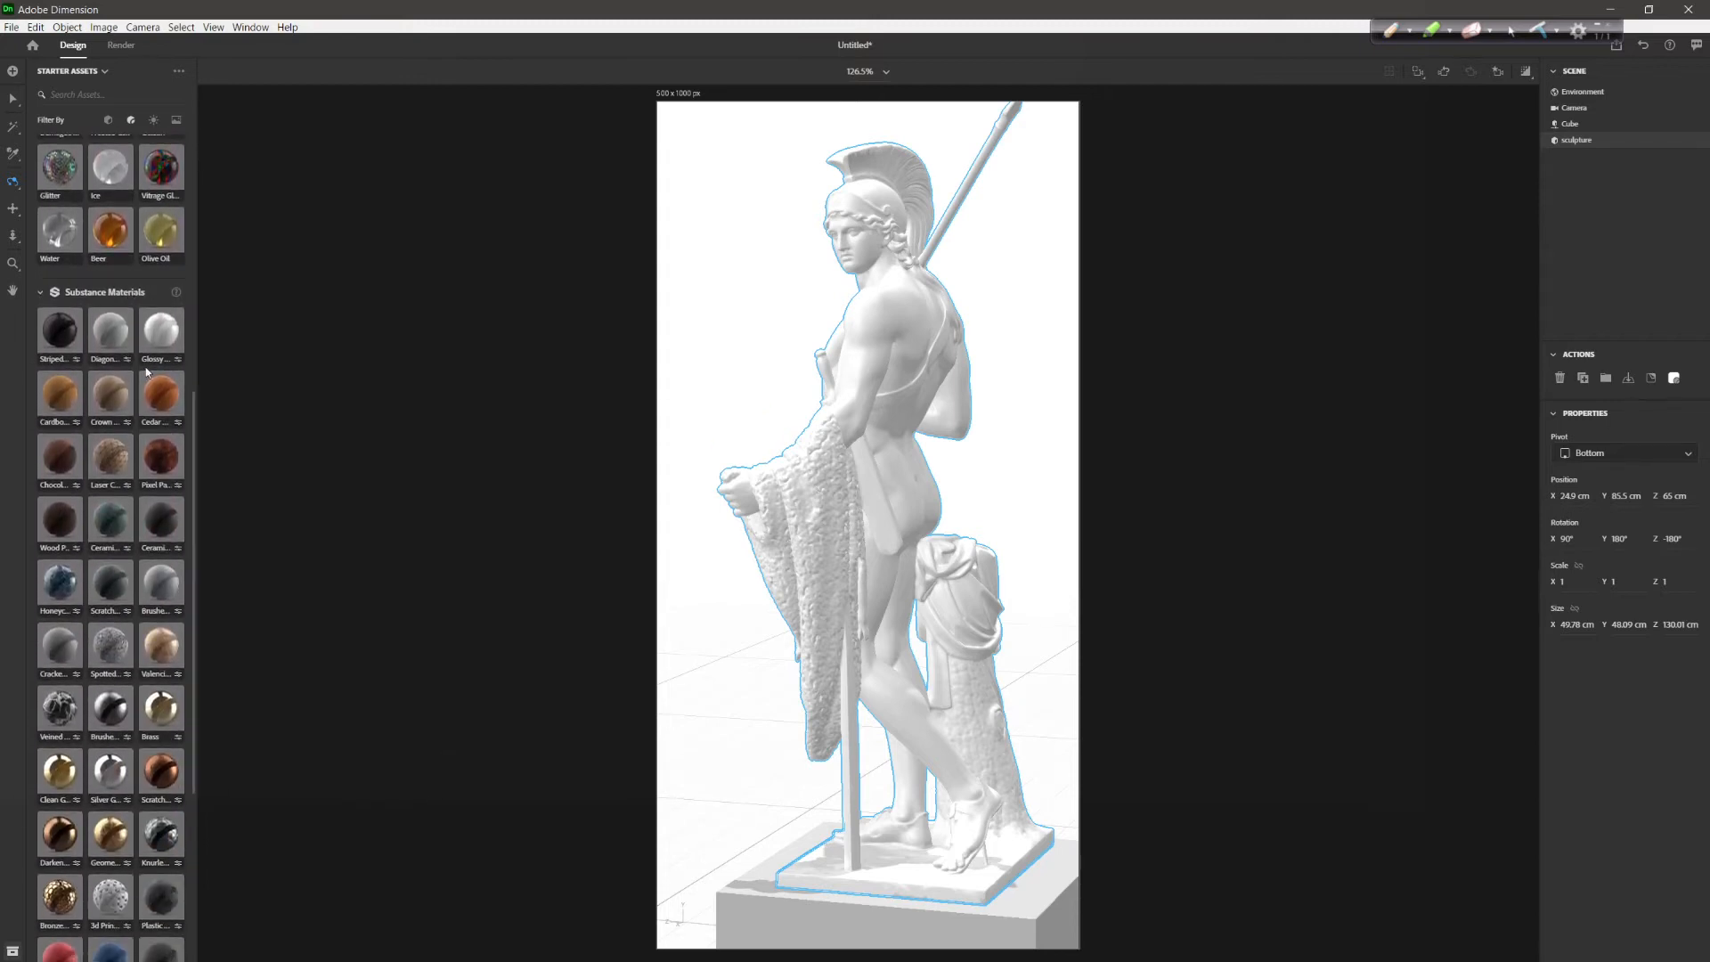
{"action": "scroll", "coordinate": [164, 595], "scroll_direction": "down", "scroll_amount": 1}
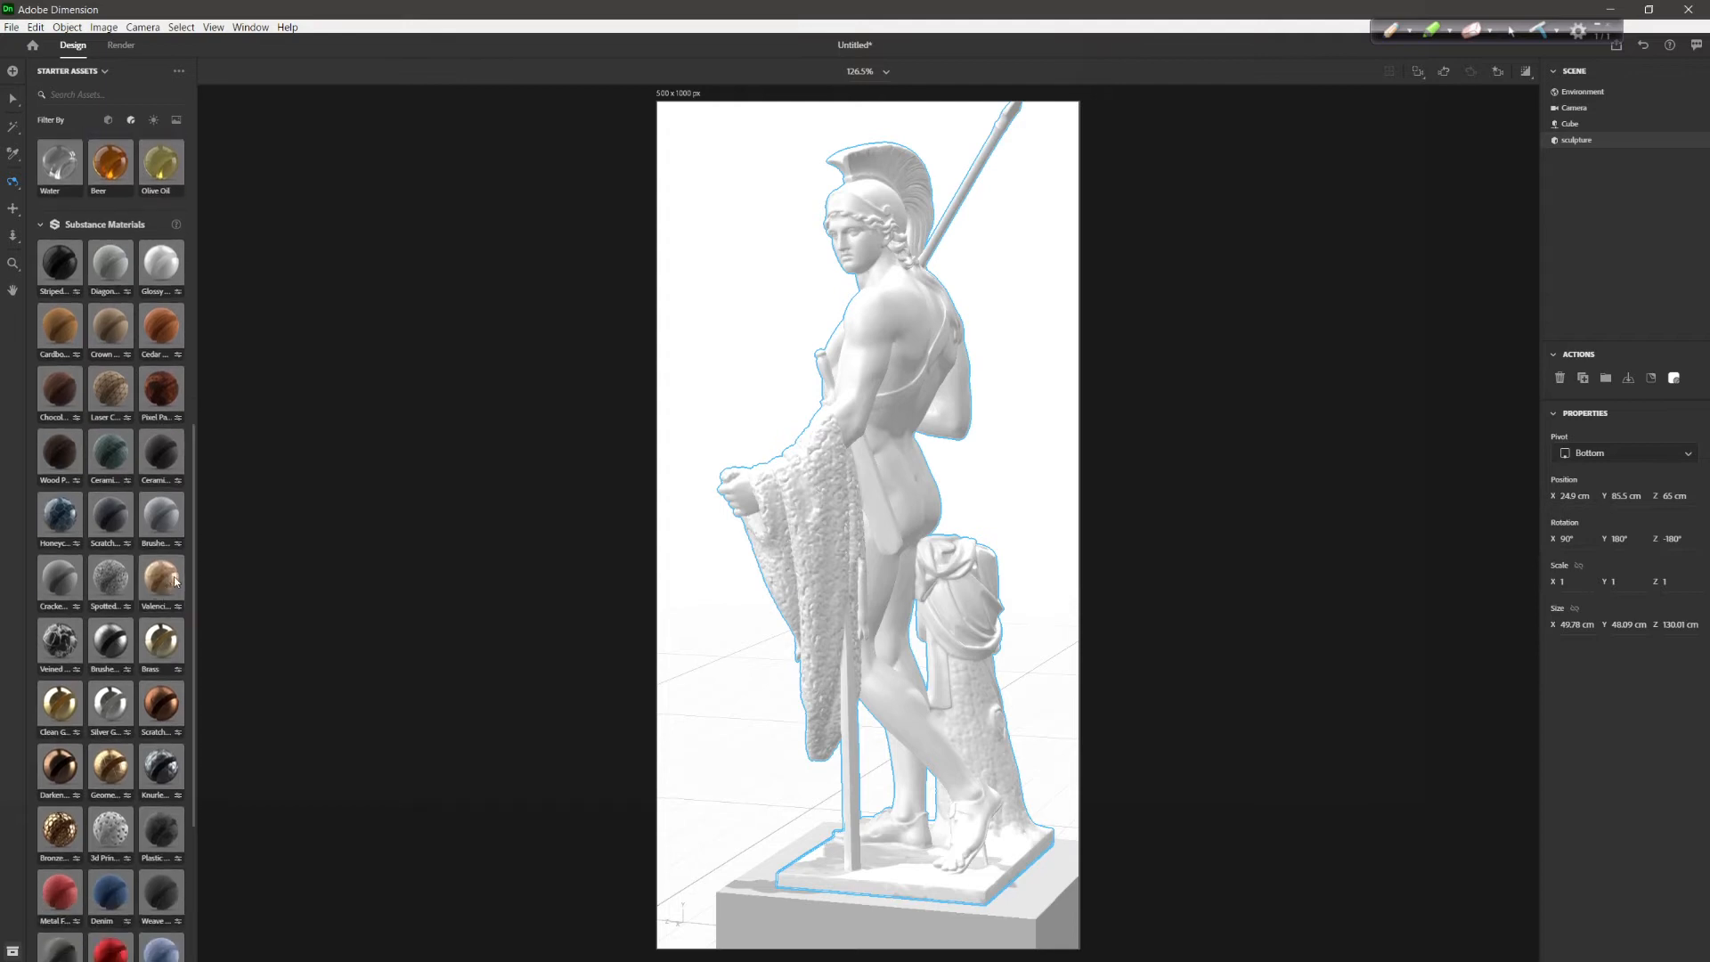
{"action": "mouse_move", "coordinate": [157, 588]}
{"action": "left_mouse_down"}
{"action": "mouse_move", "coordinate": [786, 468]}
{"action": "mouse_move", "coordinate": [872, 418]}
{"action": "left_mouse_up"}
{"action": "left_click_drag", "start_coordinate": [166, 579], "coordinate": [828, 895]}
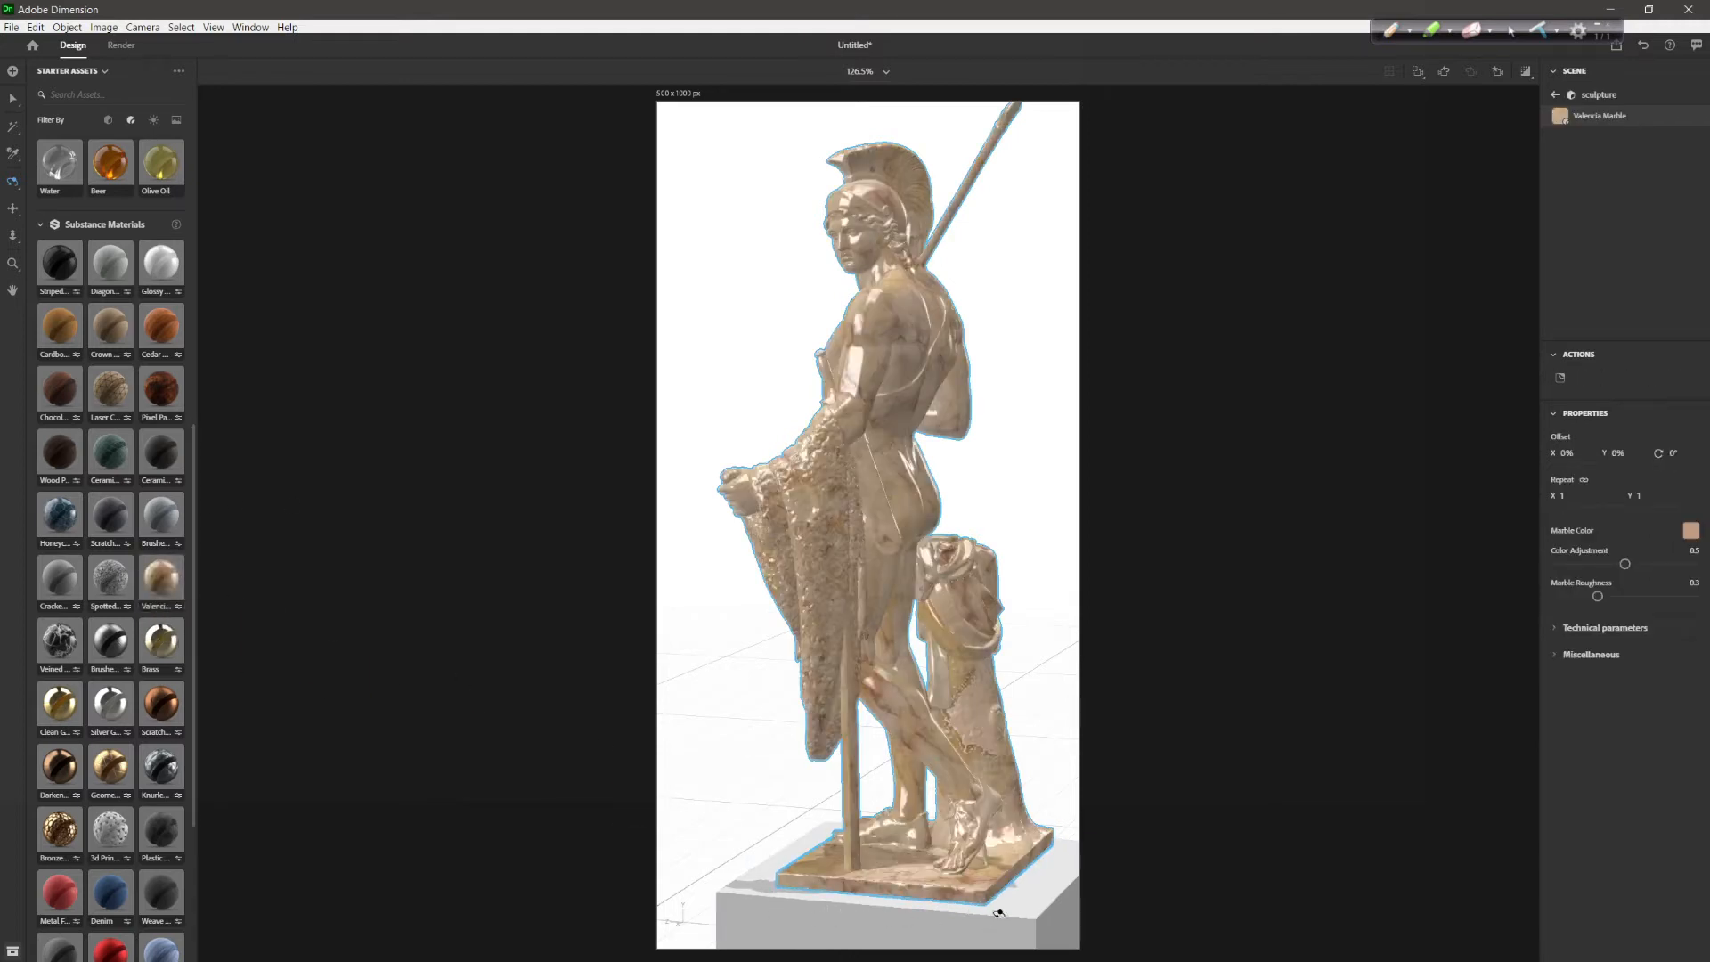
{"action": "left_click_drag", "start_coordinate": [998, 912], "coordinate": [842, 927]}
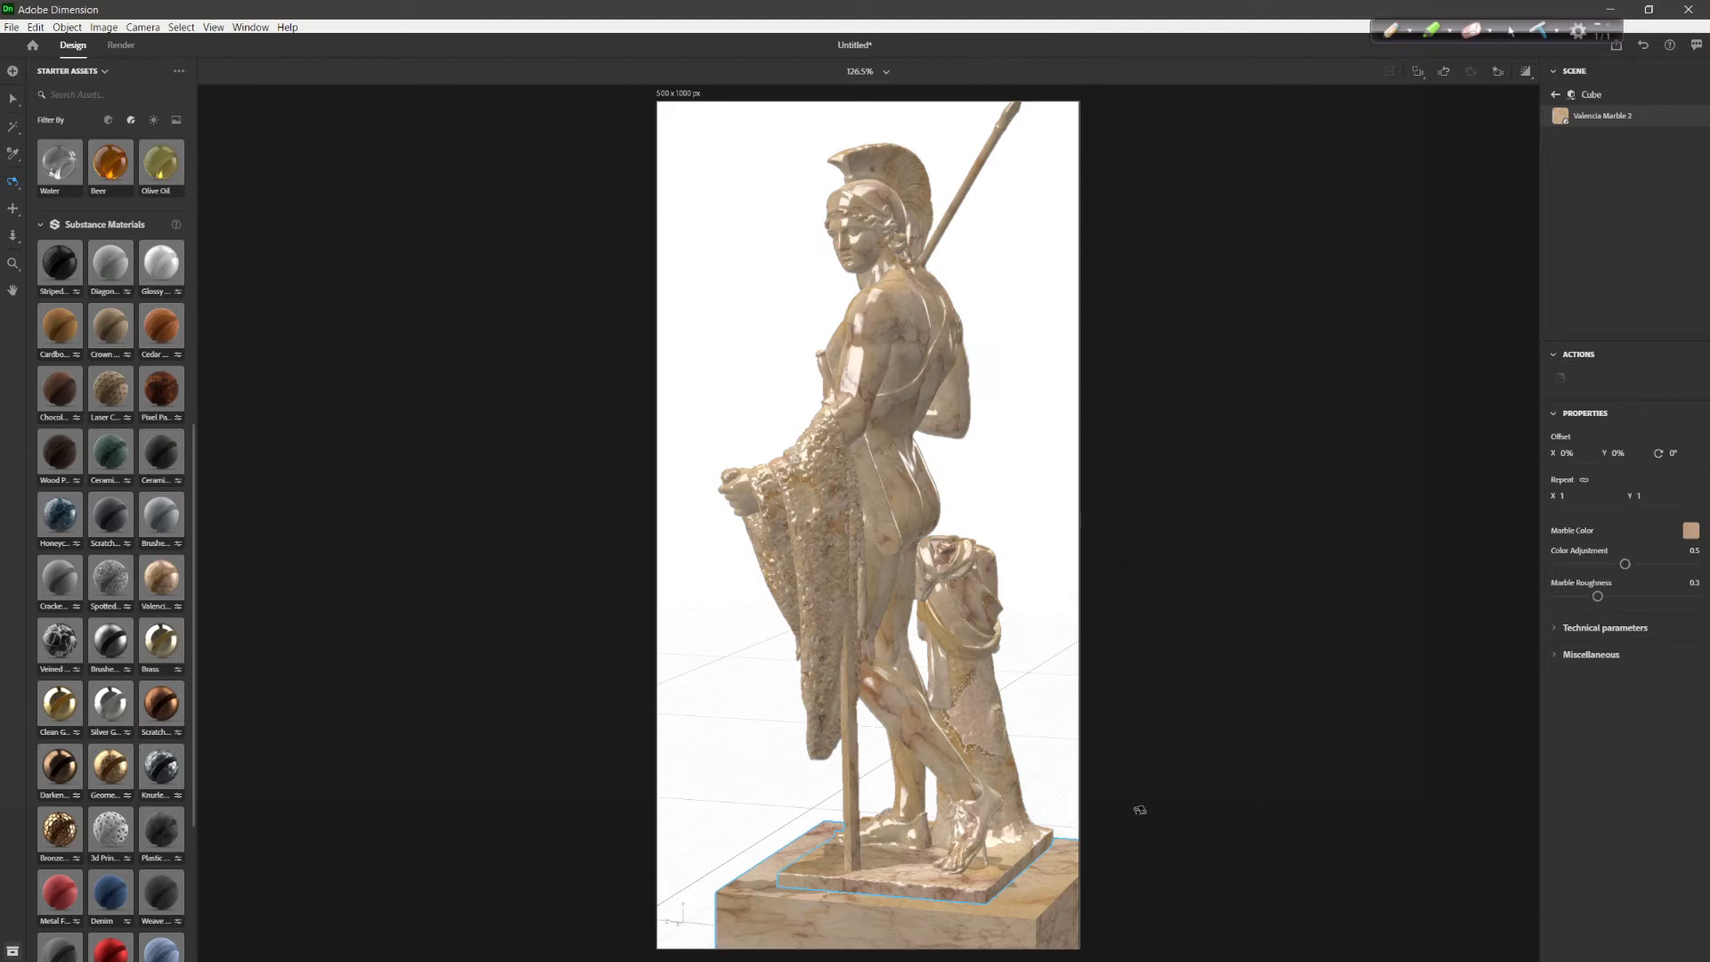
{"action": "left_click_drag", "start_coordinate": [998, 473], "coordinate": [1038, 374]}
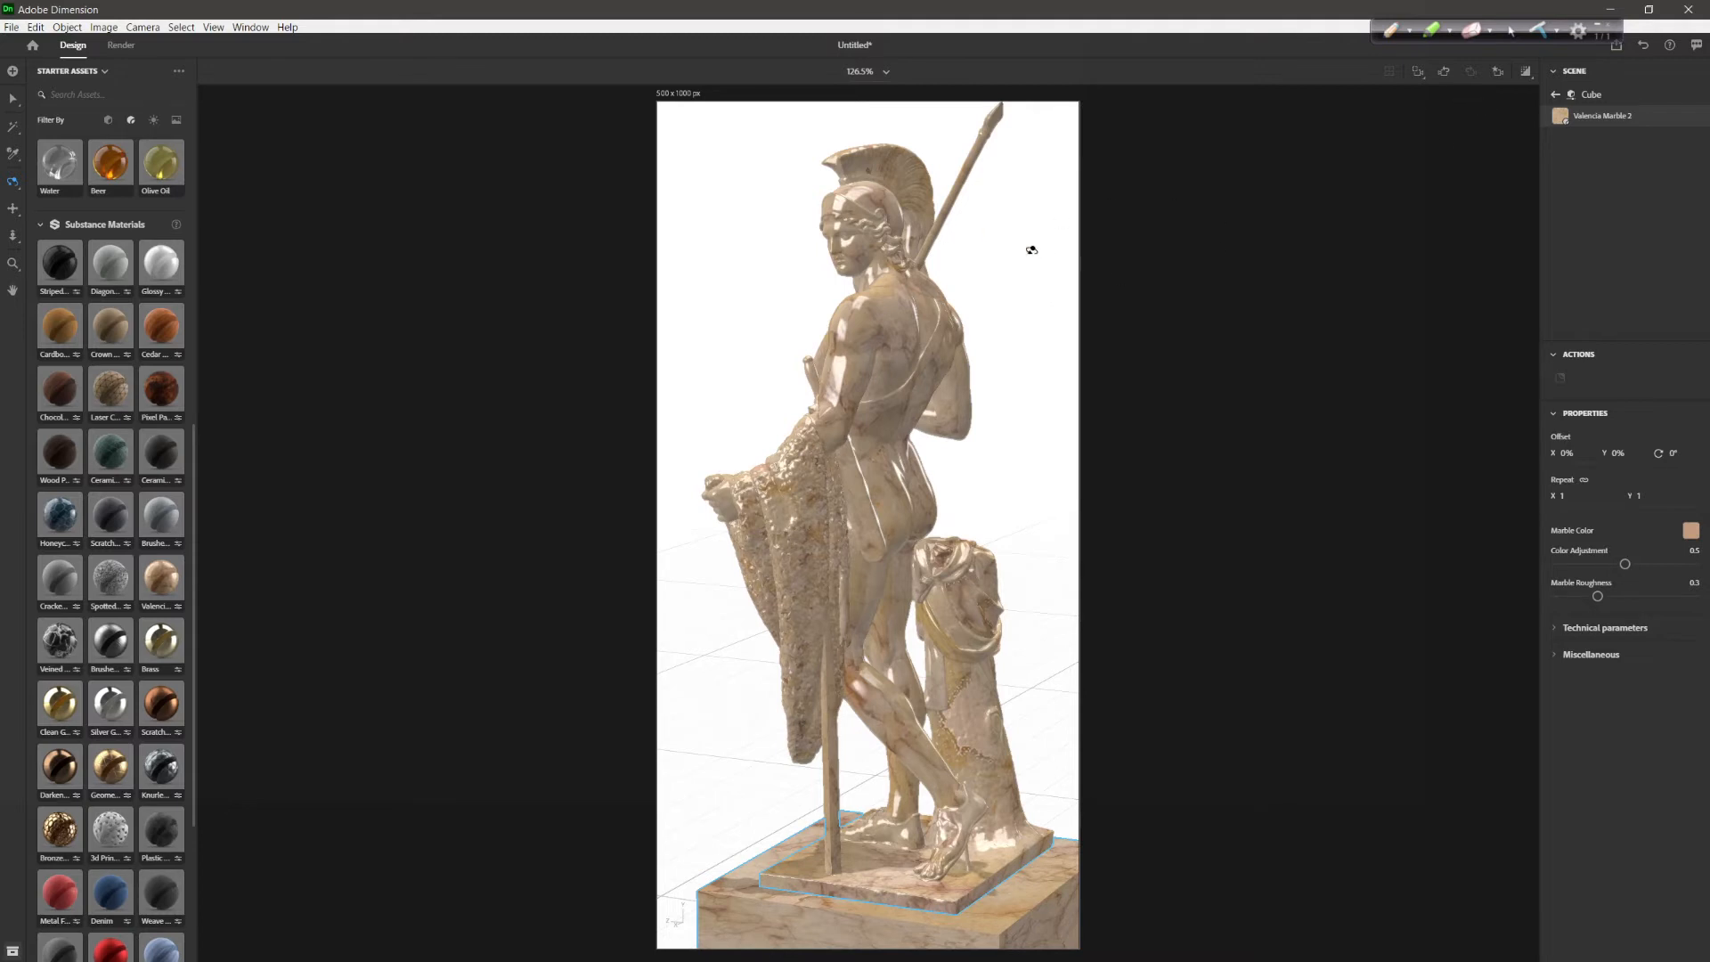
Turn on the render preview and fine-tune the camera orbit around the sculpture and pedestal
{"action": "mouse_move", "coordinate": [1007, 374]}
{"action": "left_mouse_down"}
{"action": "mouse_move", "coordinate": [1012, 390]}
{"action": "mouse_move", "coordinate": [1031, 375]}
{"action": "left_mouse_up"}
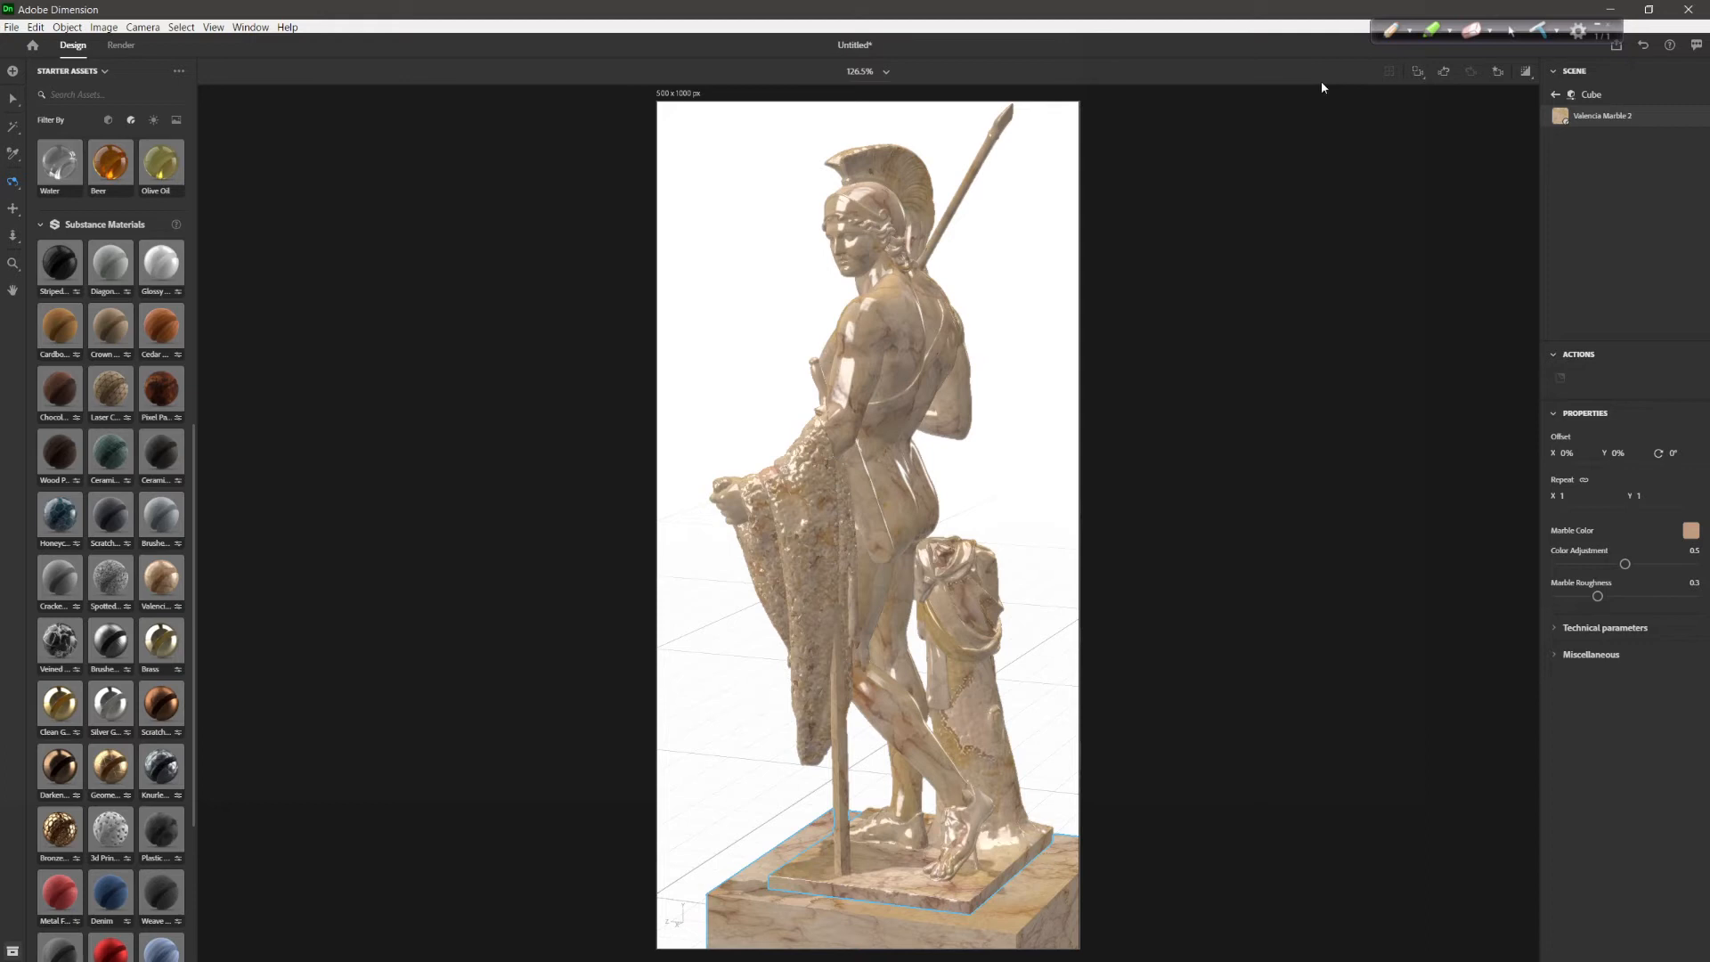
{"action": "left_click", "coordinate": [1526, 73]}
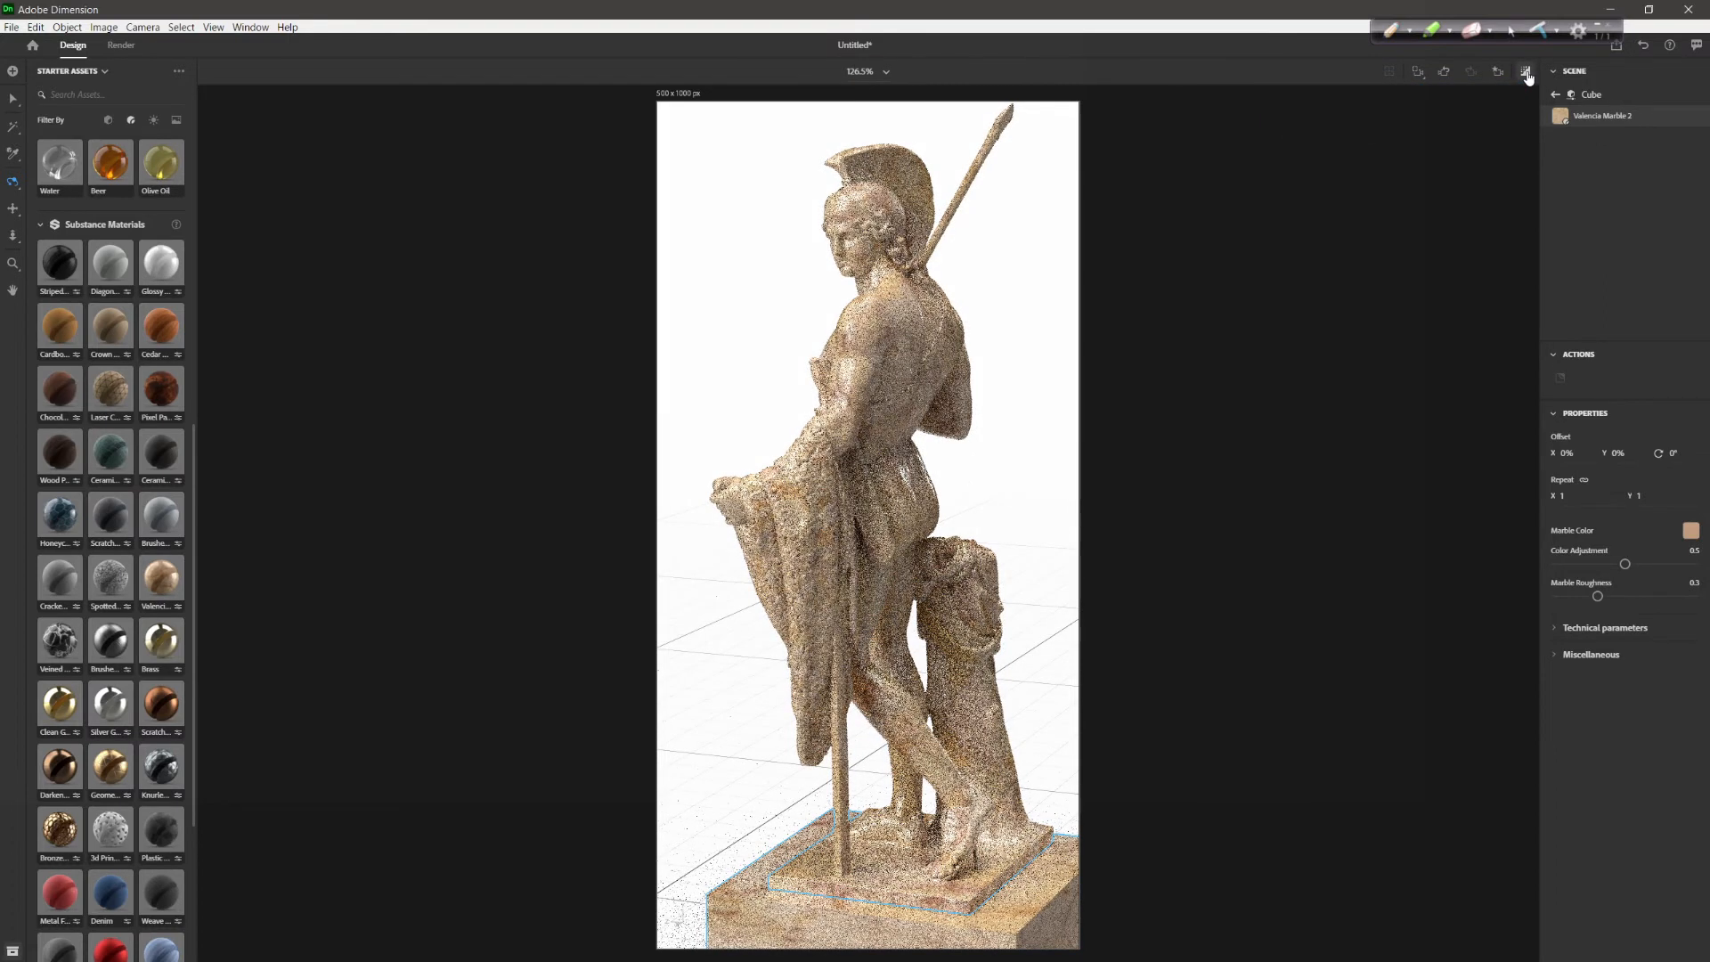
{"action": "mouse_move", "coordinate": [990, 499]}
{"action": "left_mouse_down"}
{"action": "mouse_move", "coordinate": [958, 490]}
{"action": "mouse_move", "coordinate": [997, 490]}
{"action": "mouse_move", "coordinate": [983, 497]}
{"action": "left_mouse_up"}
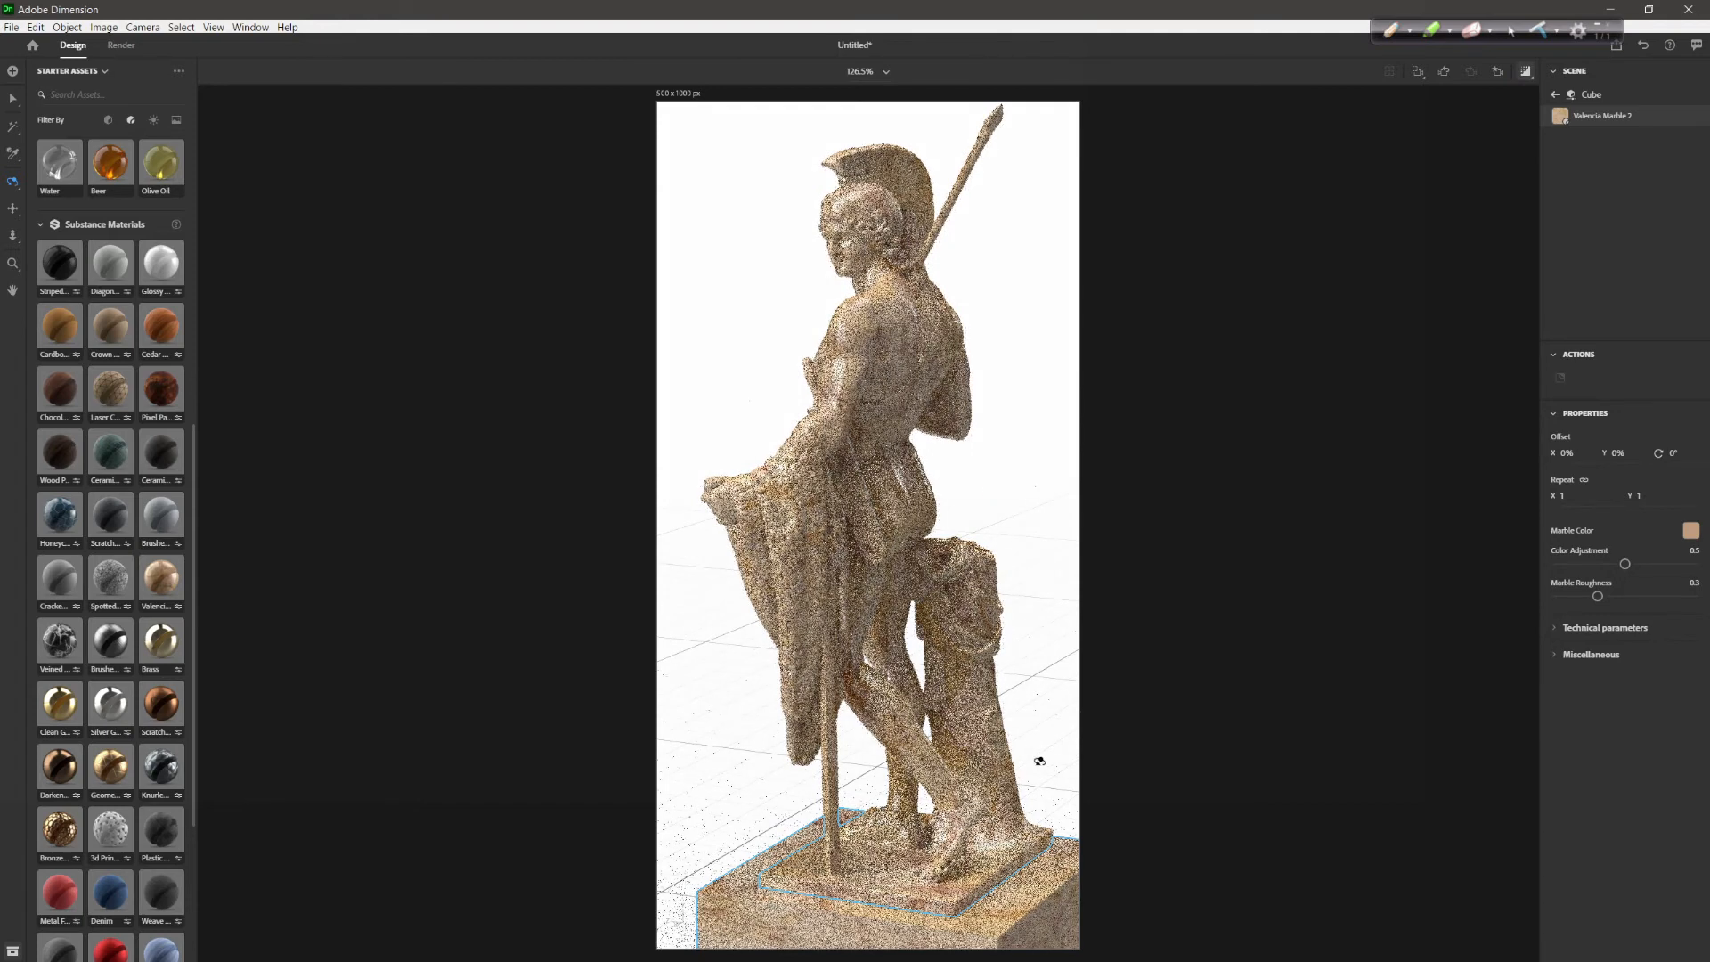
{"action": "left_click_drag", "start_coordinate": [1028, 465], "coordinate": [991, 552]}
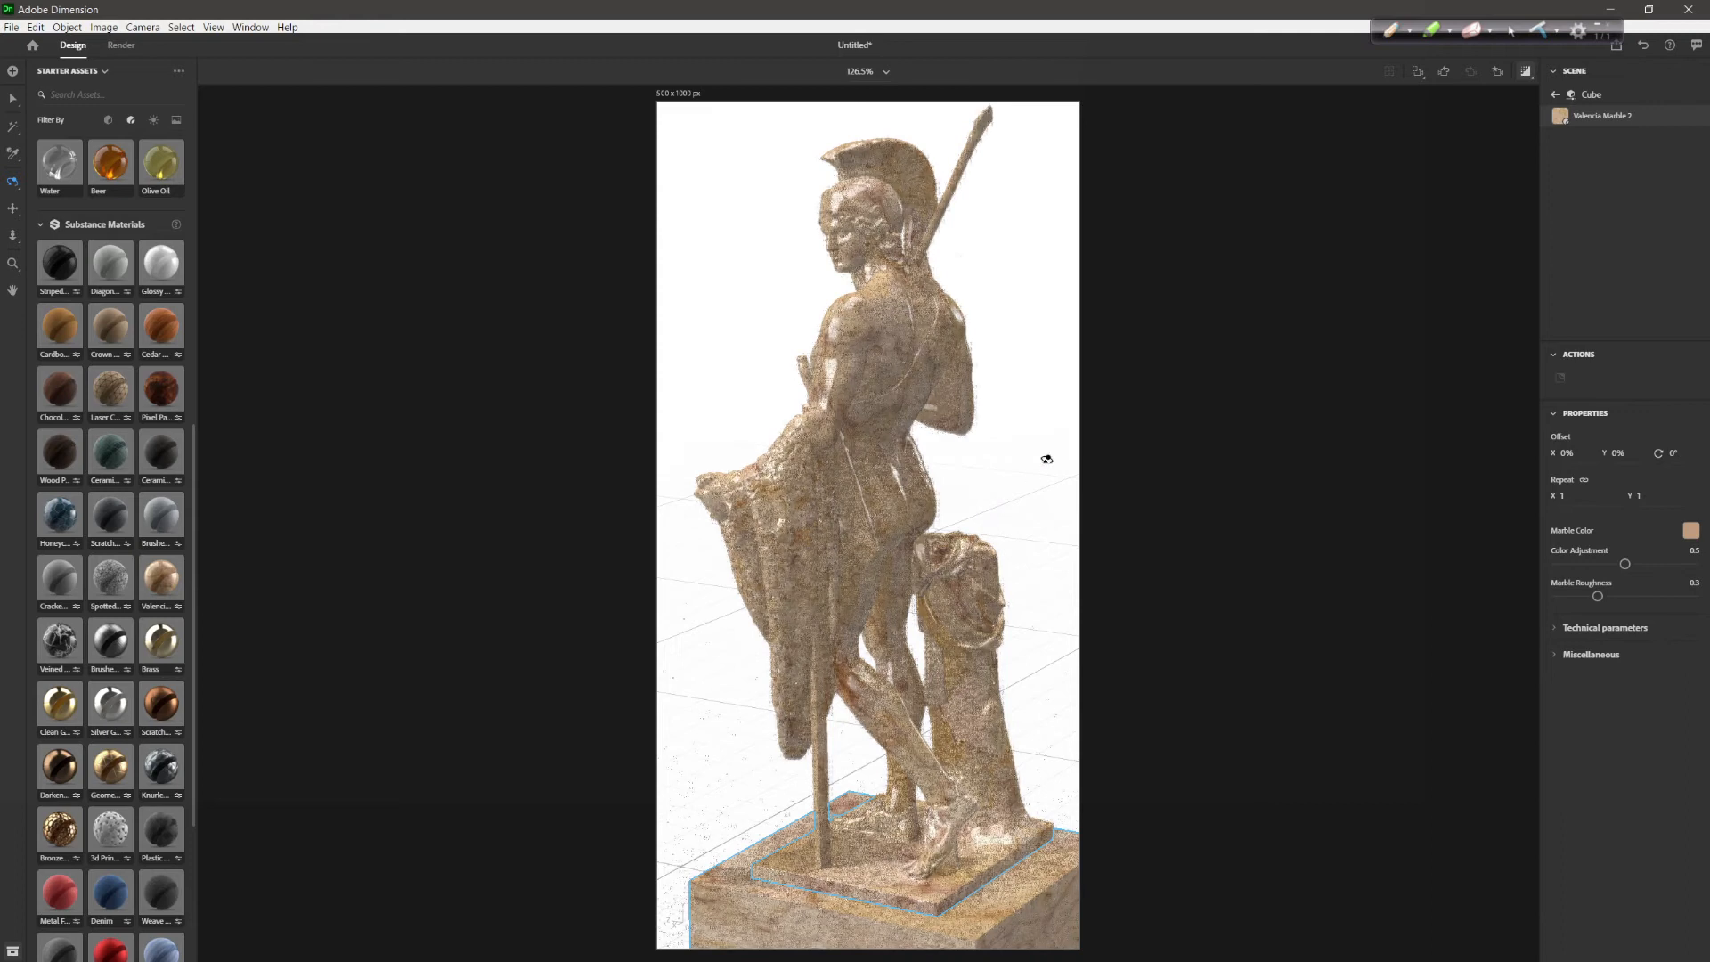
{"action": "left_click_drag", "start_coordinate": [1027, 343], "coordinate": [1039, 340]}
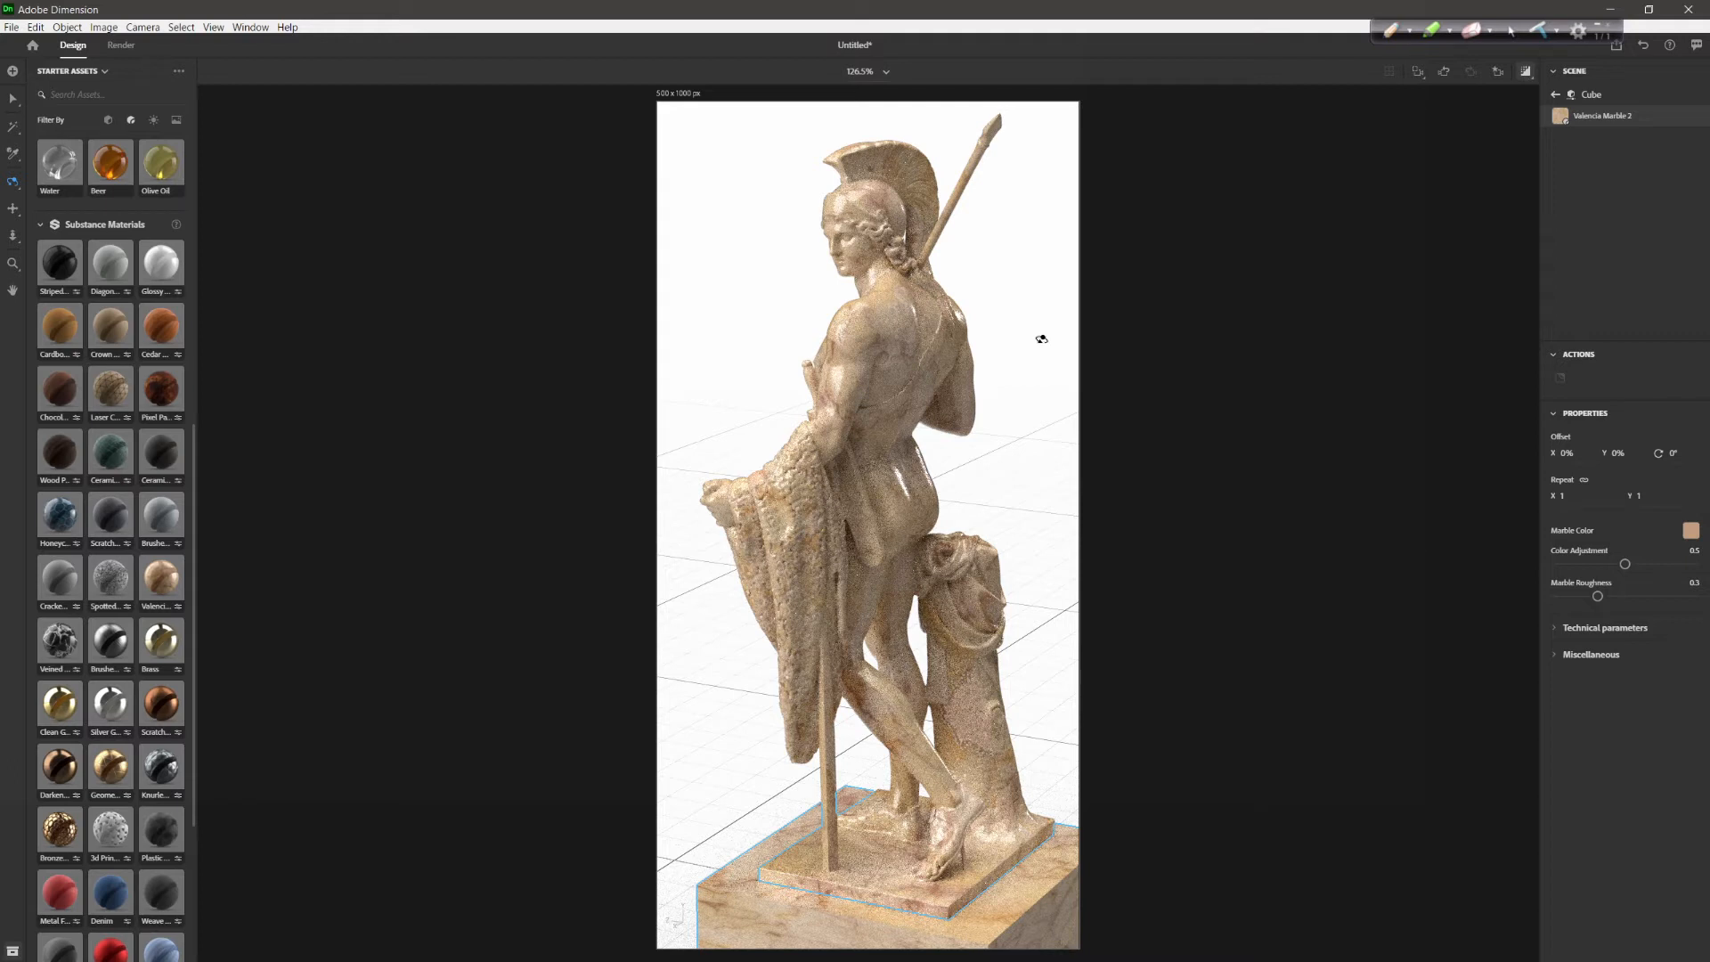
Set the environment's background colour to black and filter the starter assets to lights
{"action": "left_click", "coordinate": [1560, 96]}
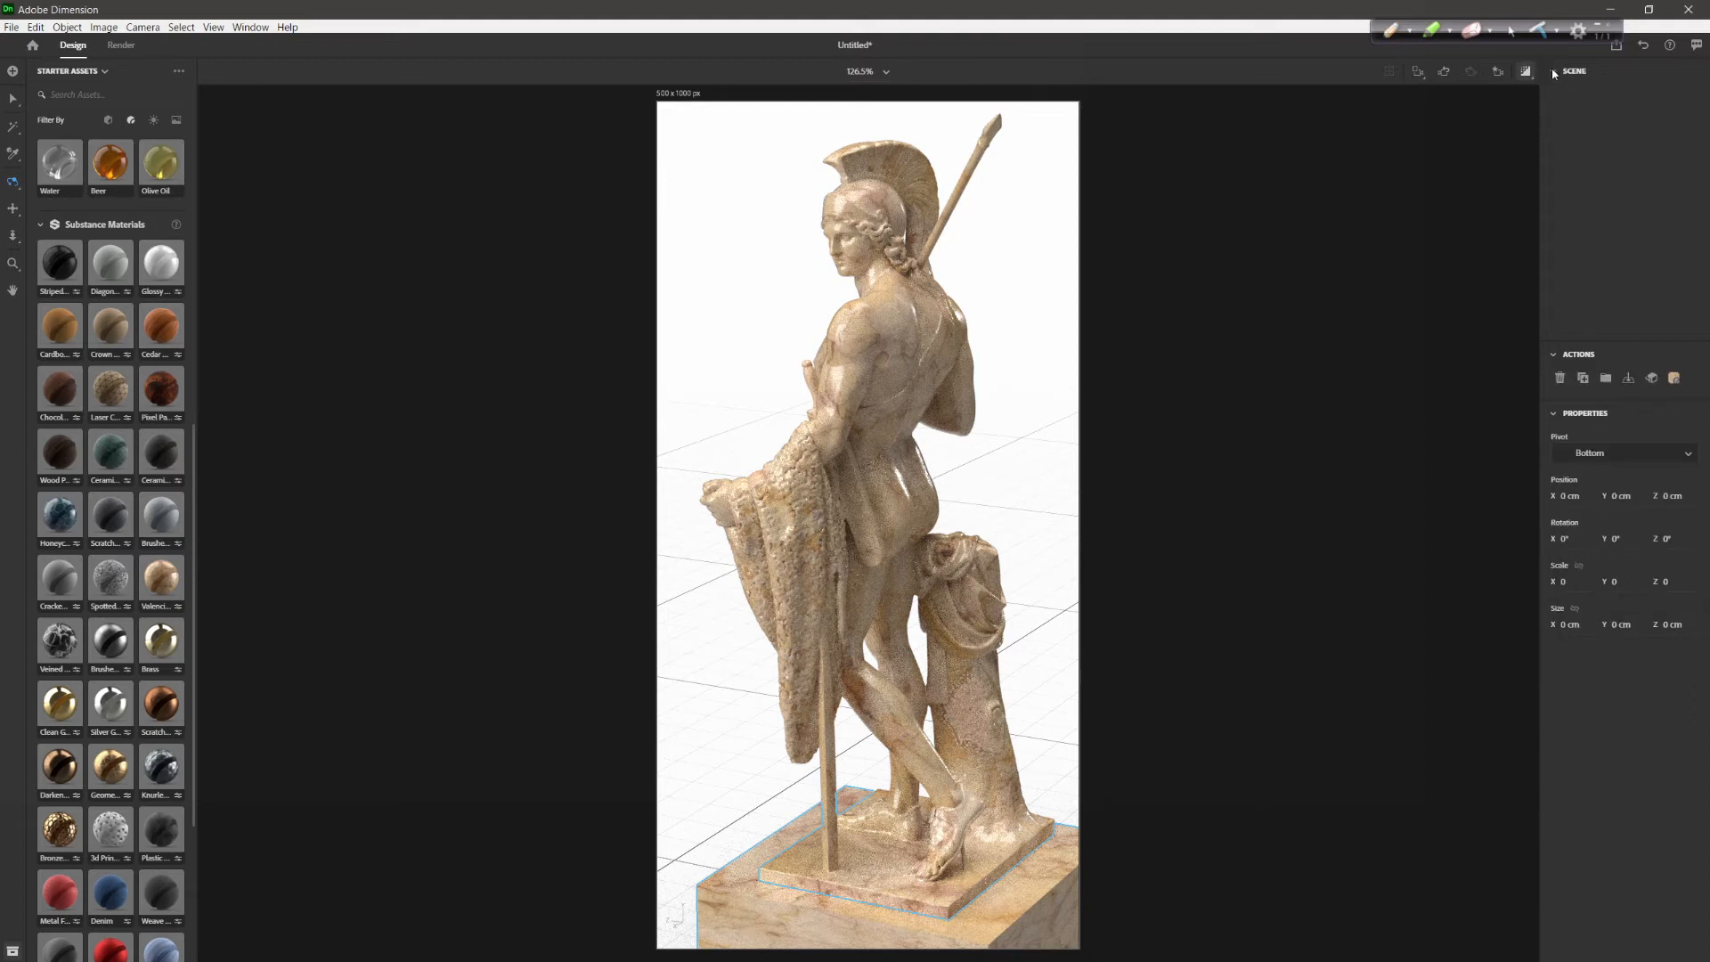
{"action": "left_click", "coordinate": [1554, 71]}
{"action": "left_click", "coordinate": [1553, 71]}
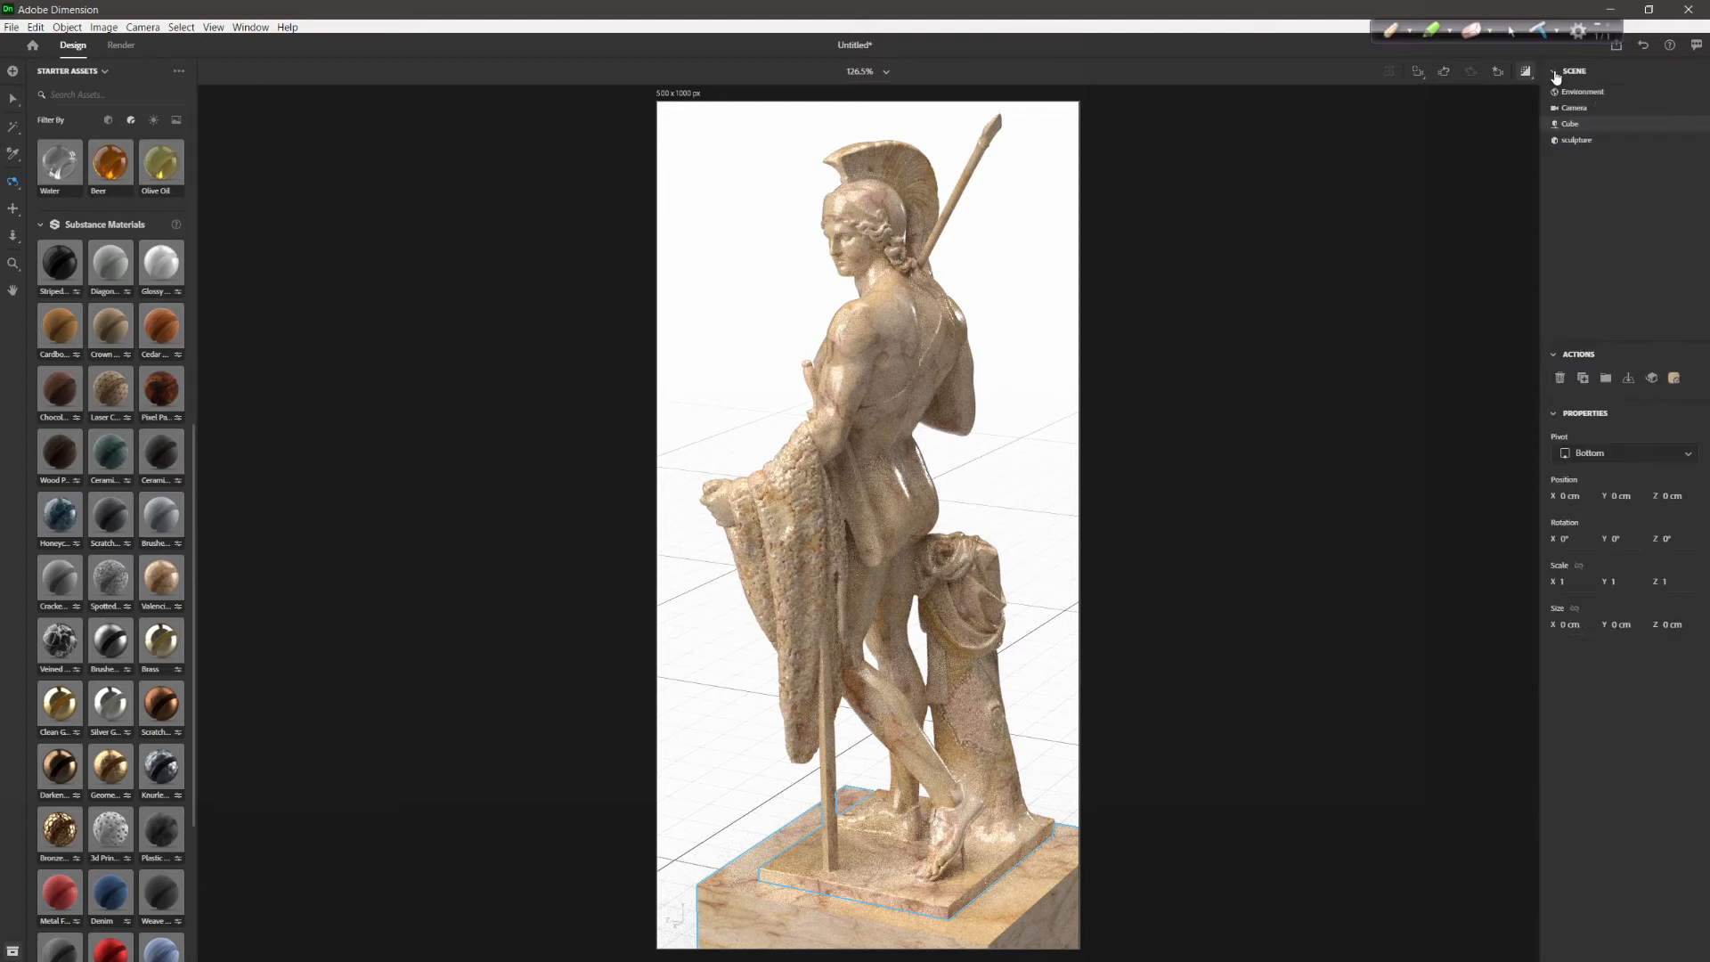
{"action": "left_click", "coordinate": [1592, 109]}
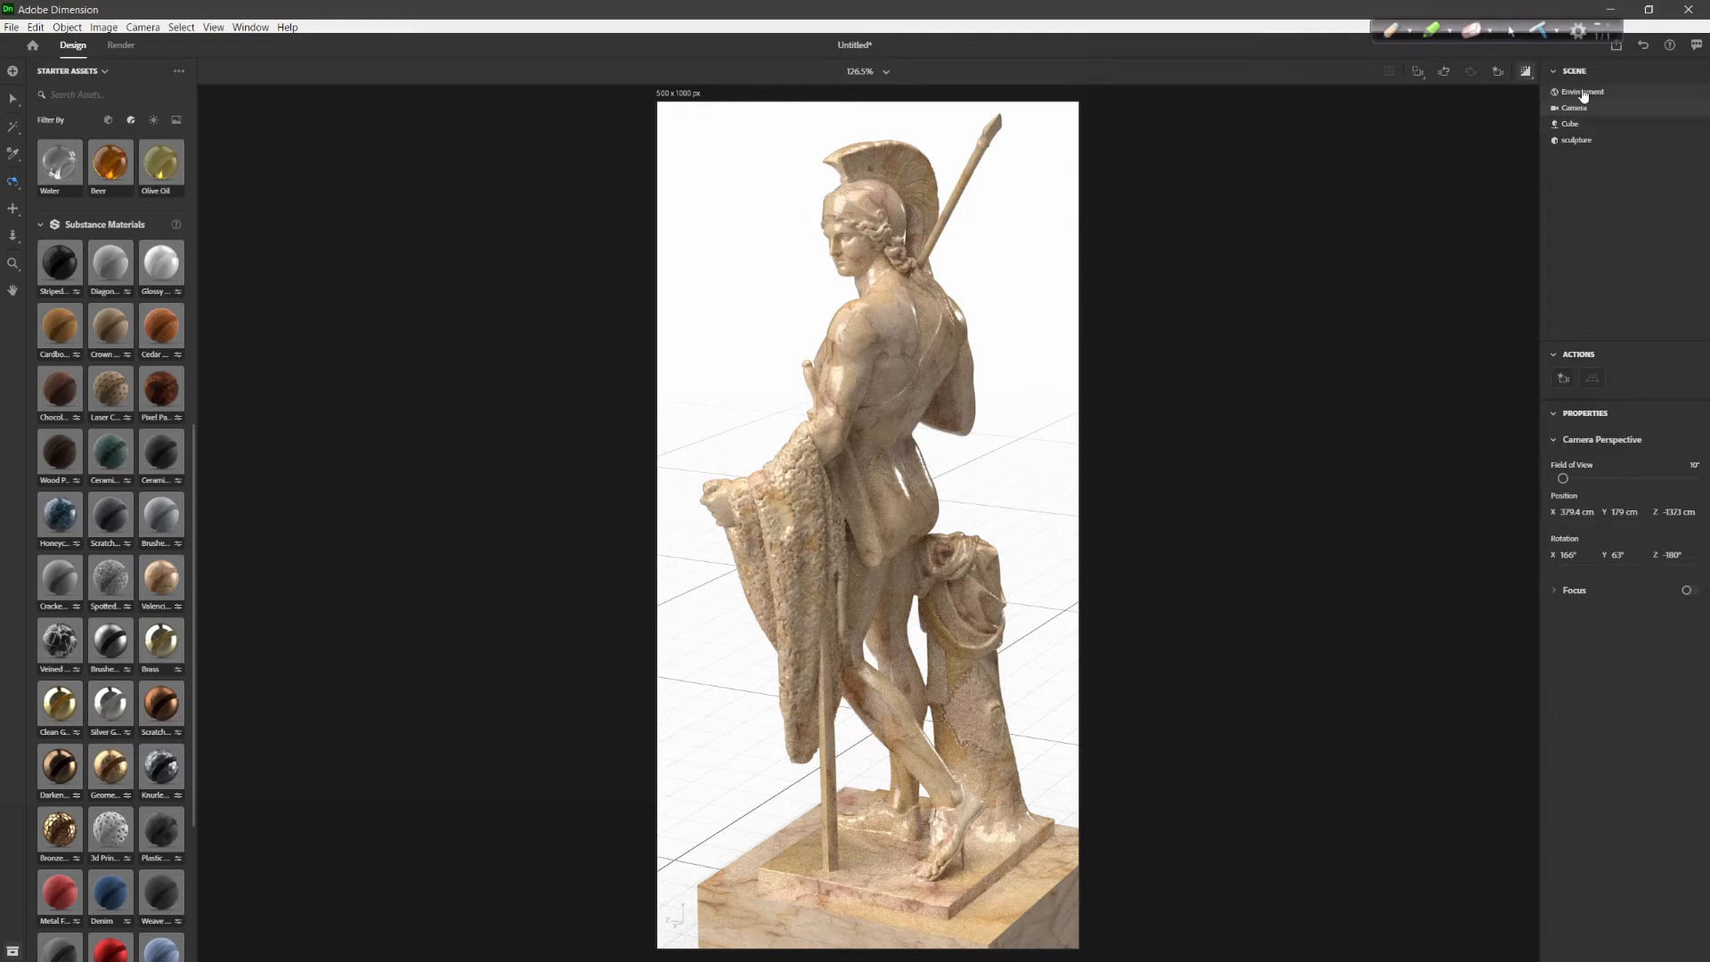
{"action": "left_click", "coordinate": [1580, 93]}
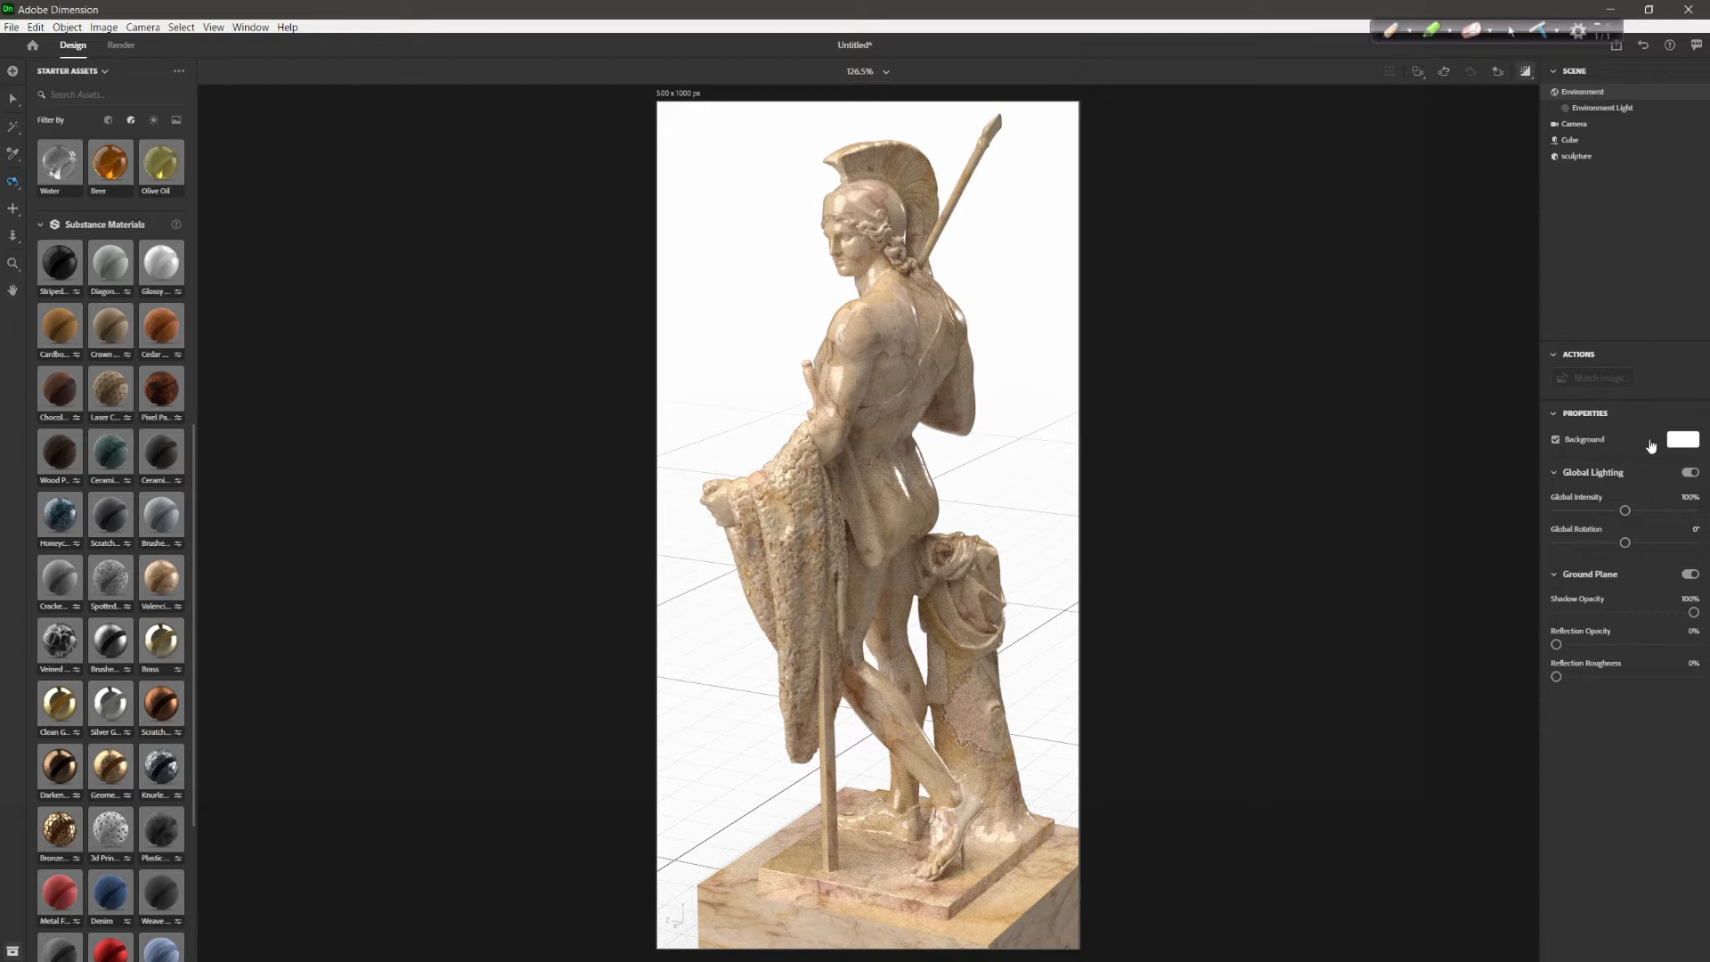
{"action": "left_click", "coordinate": [1683, 440]}
{"action": "left_click_drag", "start_coordinate": [1557, 458], "coordinate": [1471, 513]}
{"action": "left_click", "coordinate": [1471, 514]}
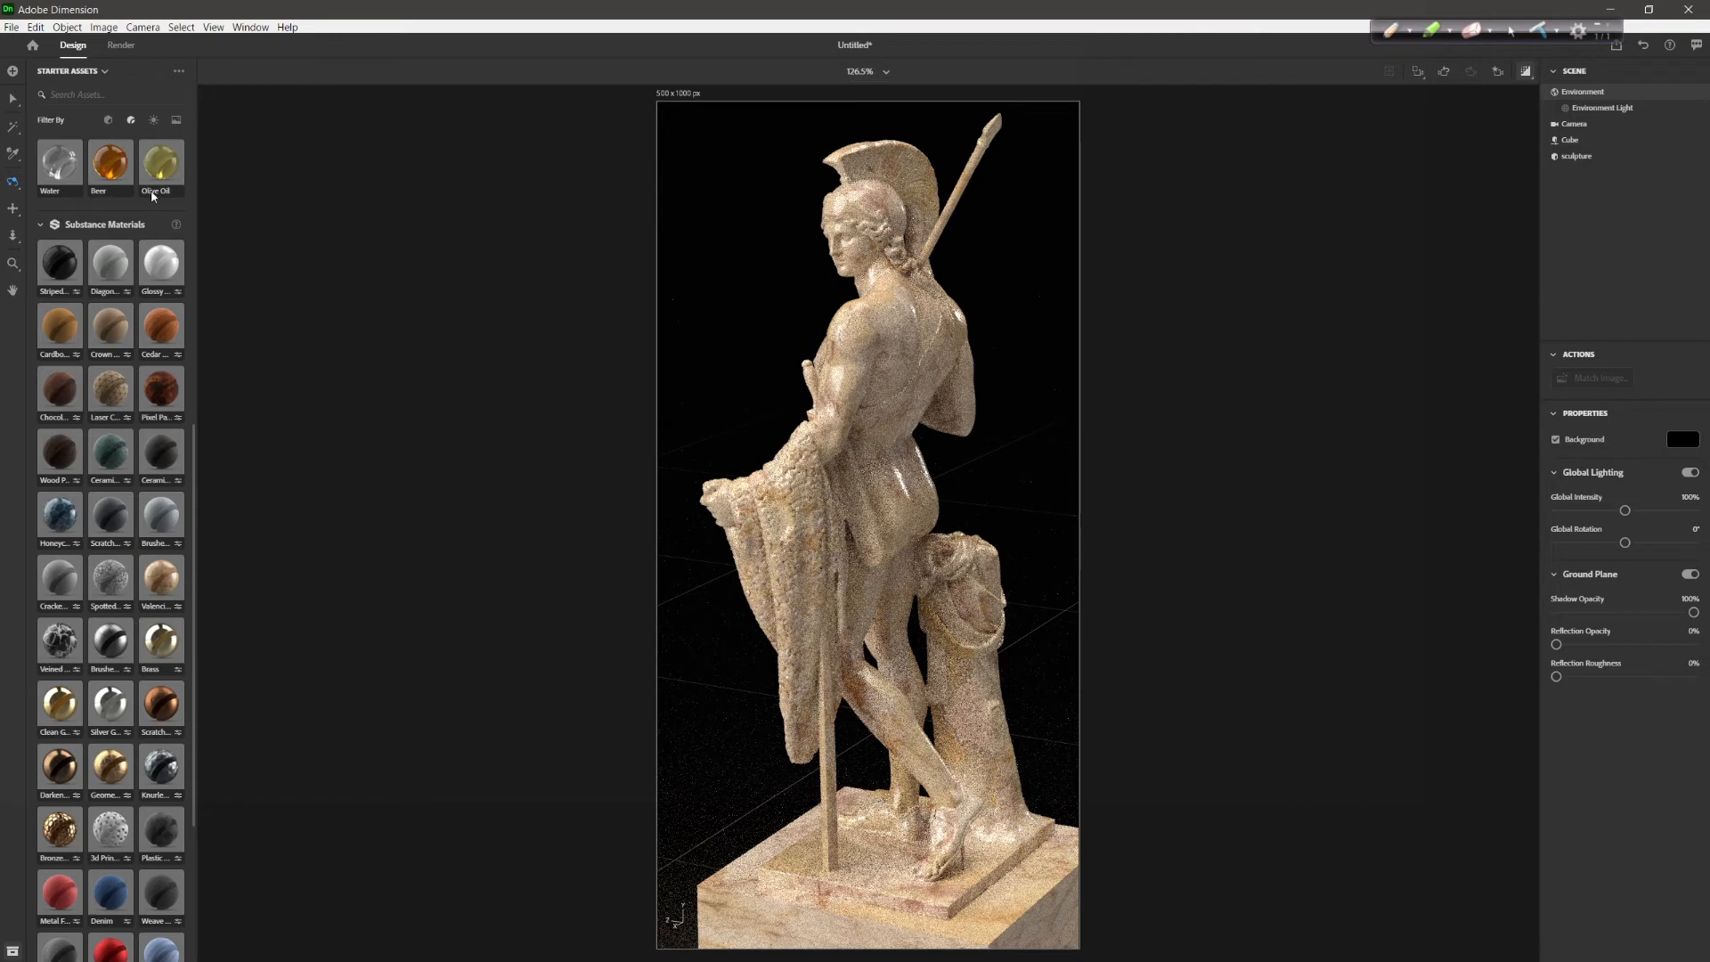
{"action": "left_click", "coordinate": [153, 120]}
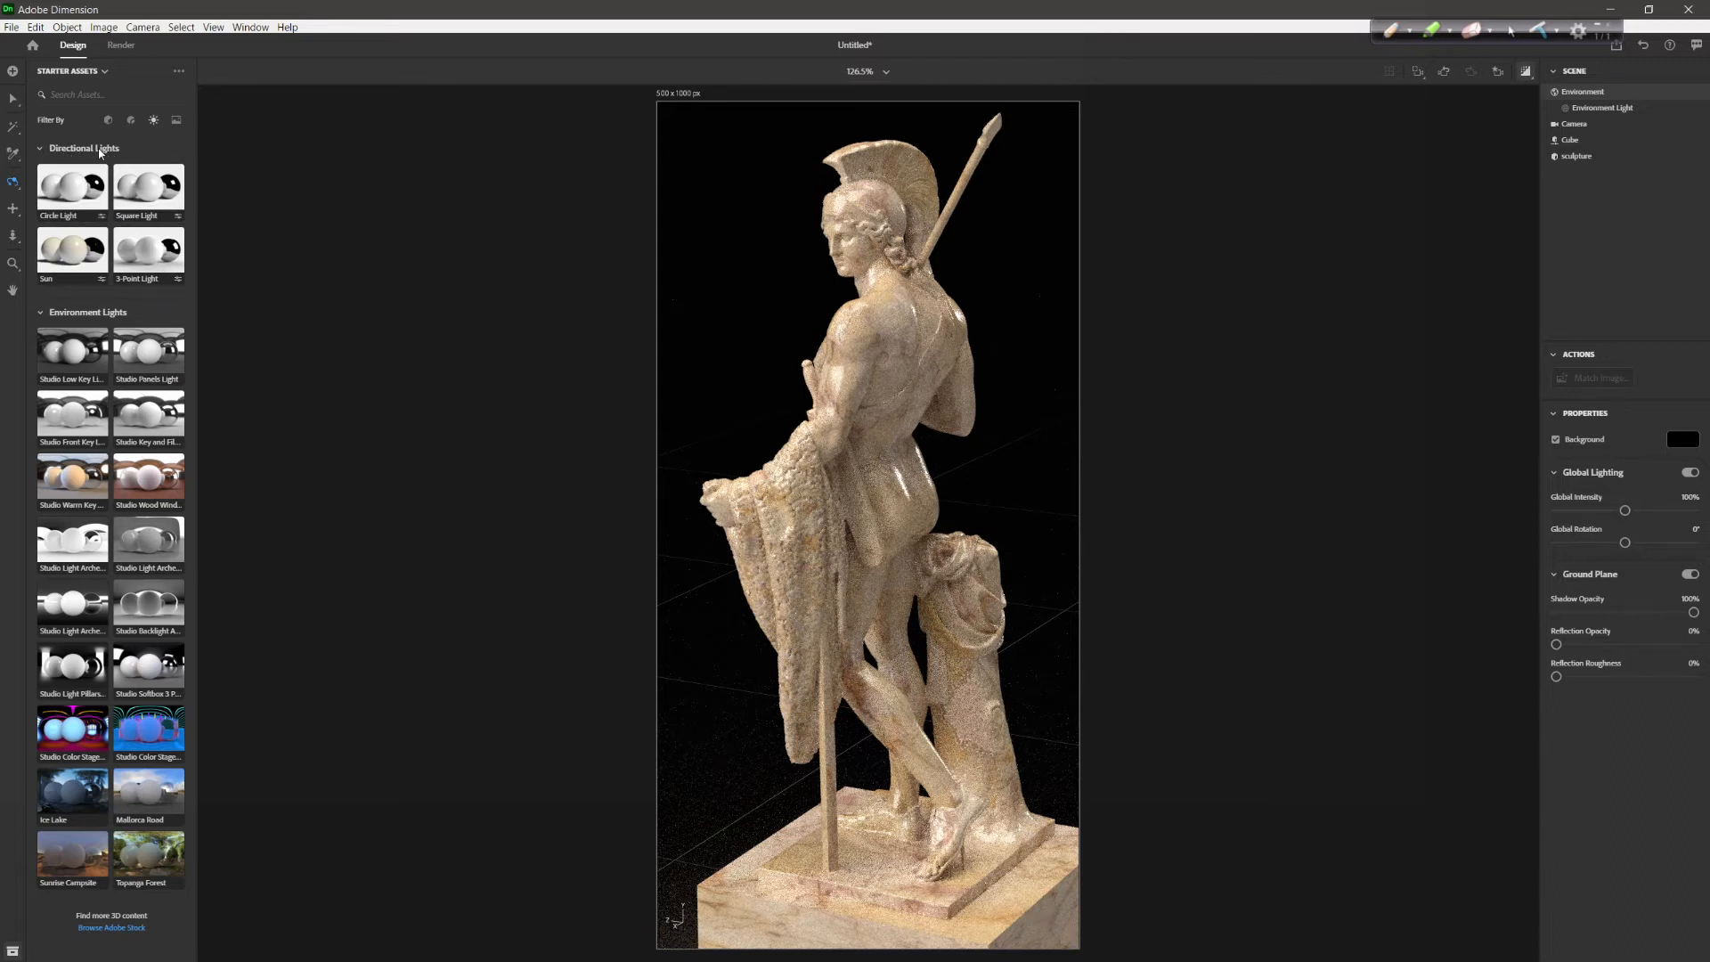
{"action": "left_click", "coordinate": [1393, 31]}
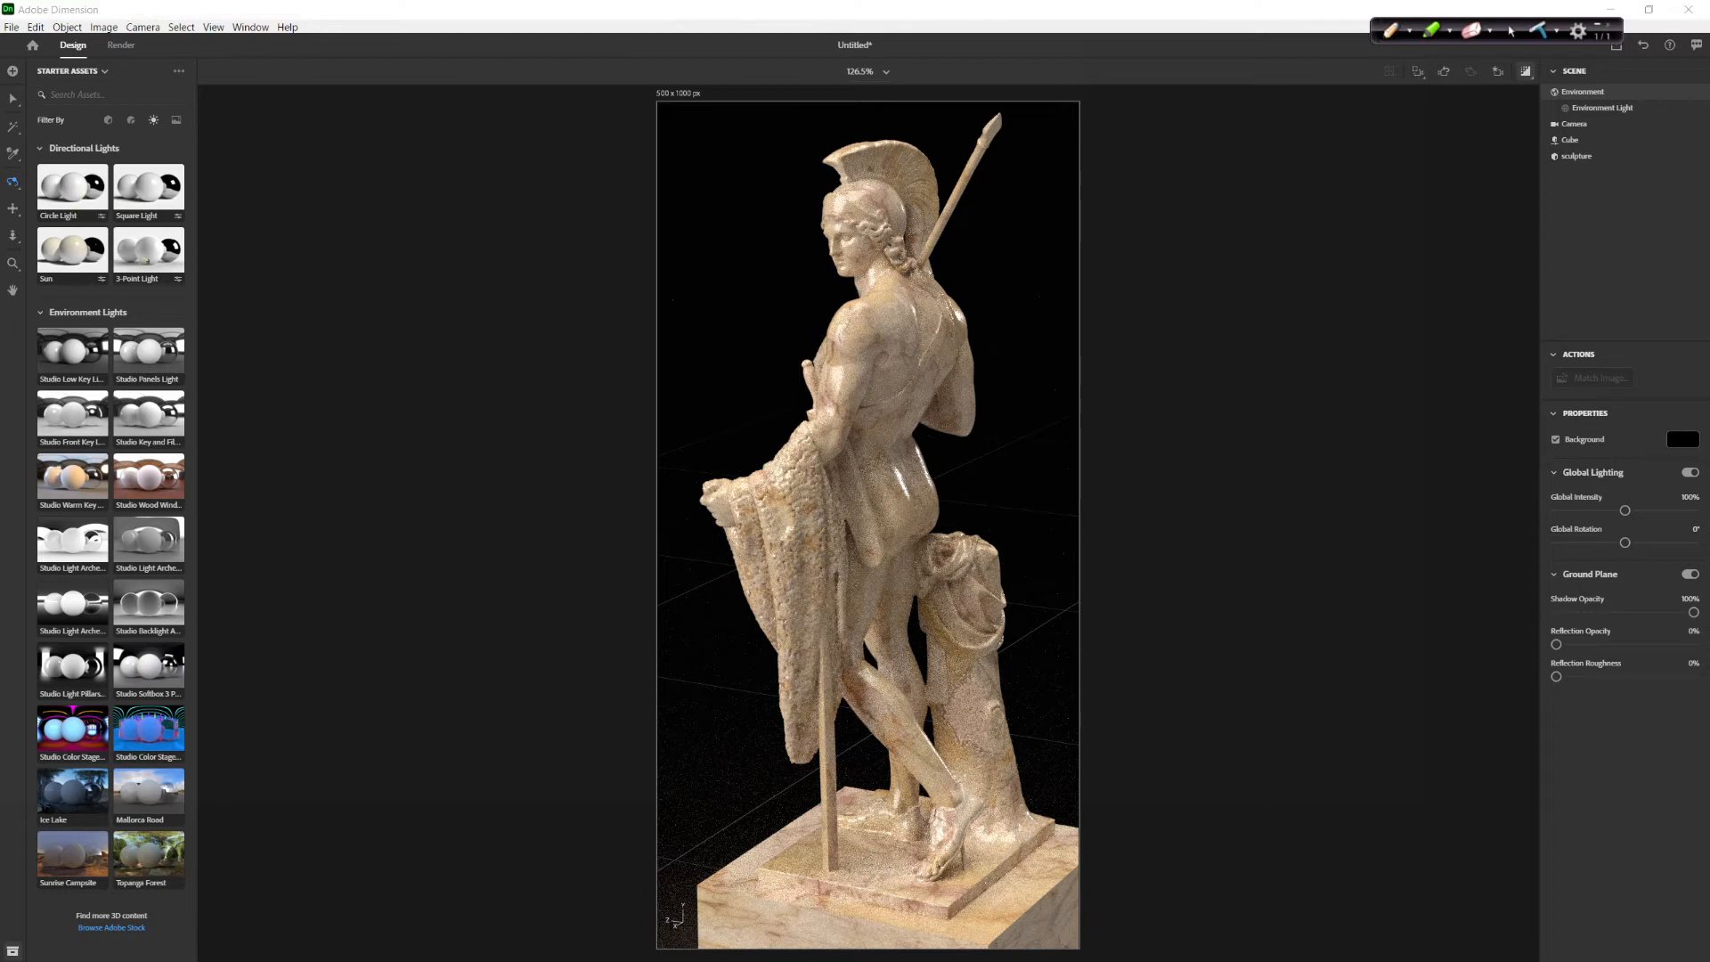
{"action": "mouse_move", "coordinate": [680, 117]}
{"action": "left_mouse_down"}
{"action": "mouse_move", "coordinate": [697, 279]}
{"action": "mouse_move", "coordinate": [803, 178]}
{"action": "left_mouse_up"}
{"action": "mouse_move", "coordinate": [1083, 118]}
{"action": "left_mouse_down"}
{"action": "mouse_move", "coordinate": [1094, 148]}
{"action": "mouse_move", "coordinate": [1098, 111]}
{"action": "left_mouse_up"}
{"action": "left_click_drag", "start_coordinate": [1076, 139], "coordinate": [973, 181]}
{"action": "left_click_drag", "start_coordinate": [1118, 169], "coordinate": [1068, 299]}
{"action": "mouse_move", "coordinate": [622, 358]}
{"action": "left_mouse_down"}
{"action": "mouse_move", "coordinate": [714, 459]}
{"action": "mouse_move", "coordinate": [738, 315]}
{"action": "left_mouse_up"}
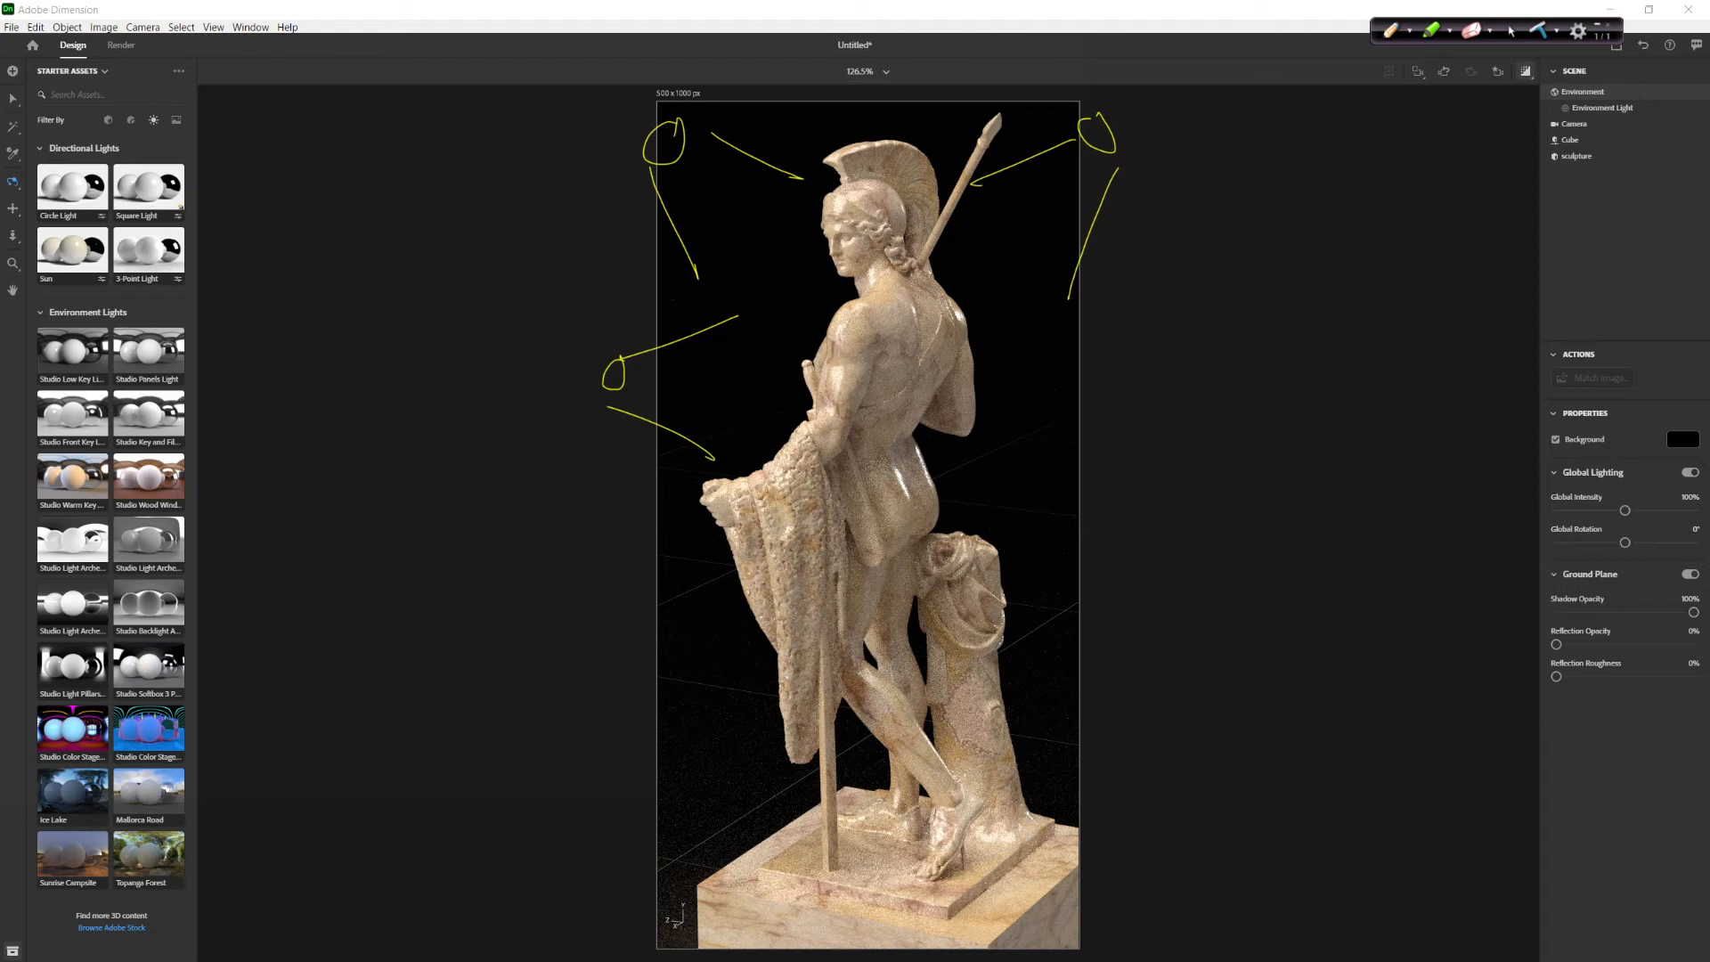
{"action": "left_click", "coordinate": [1534, 35]}
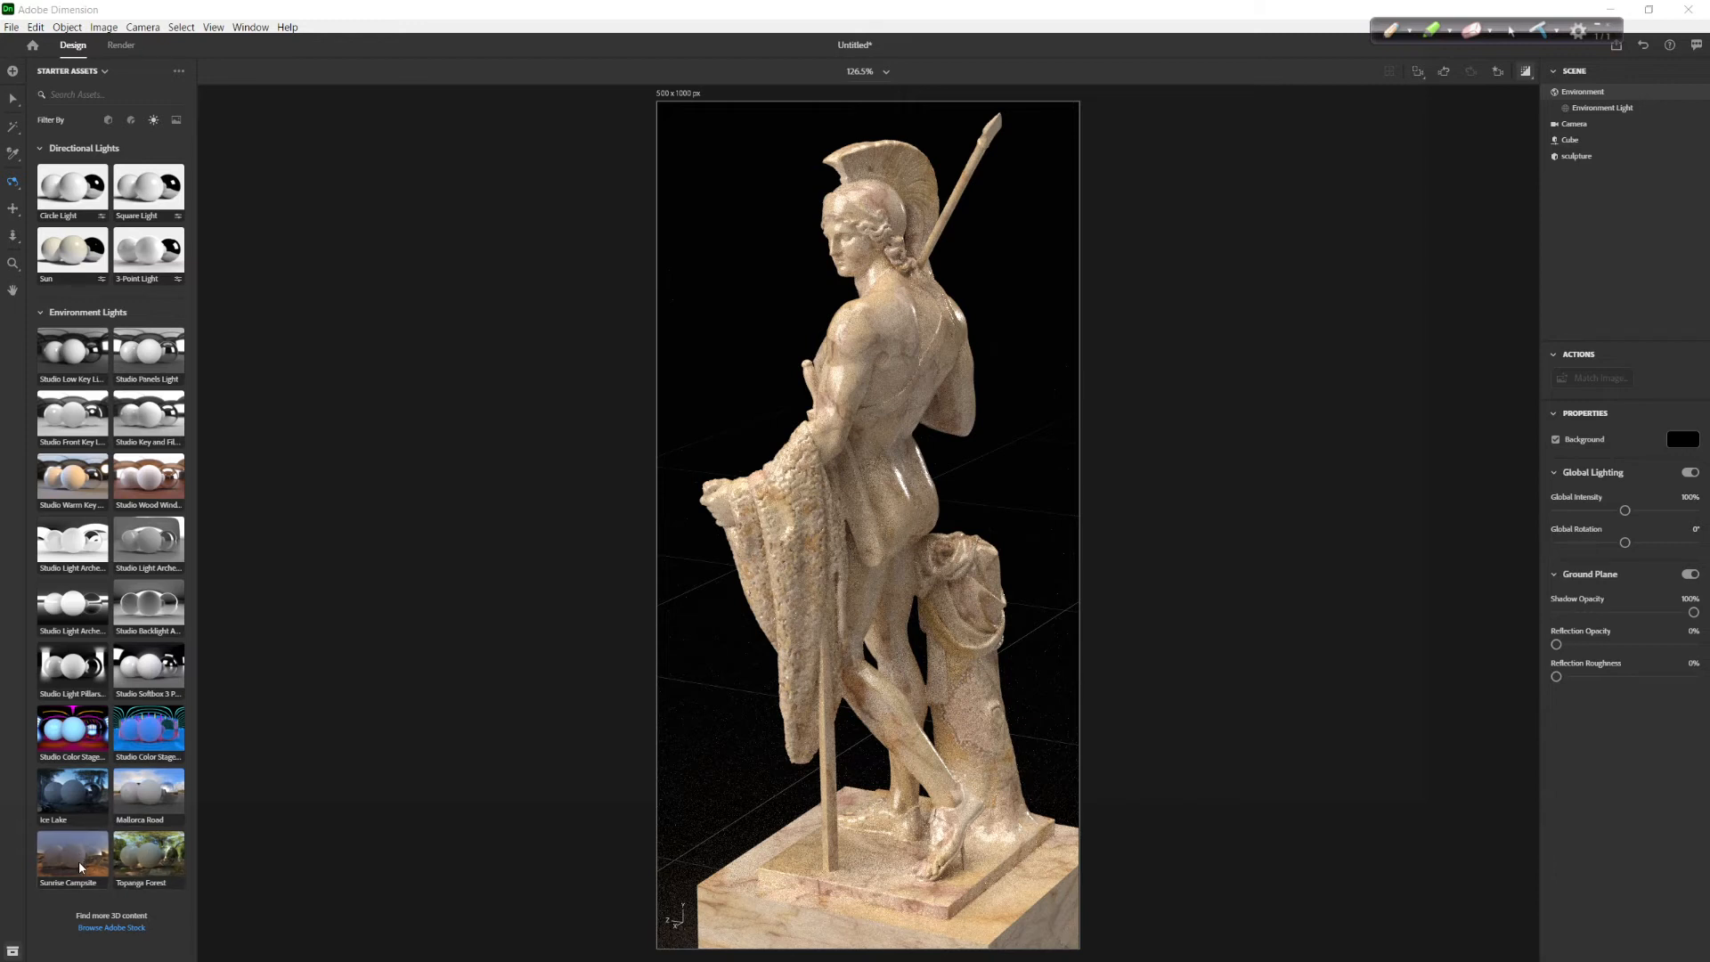
Try lighting the sculpture with the Sunrise Campsite, Topanga Forest and Studio Low Key environment lights, and view the last one's image
{"action": "left_click_drag", "start_coordinate": [80, 865], "coordinate": [740, 374]}
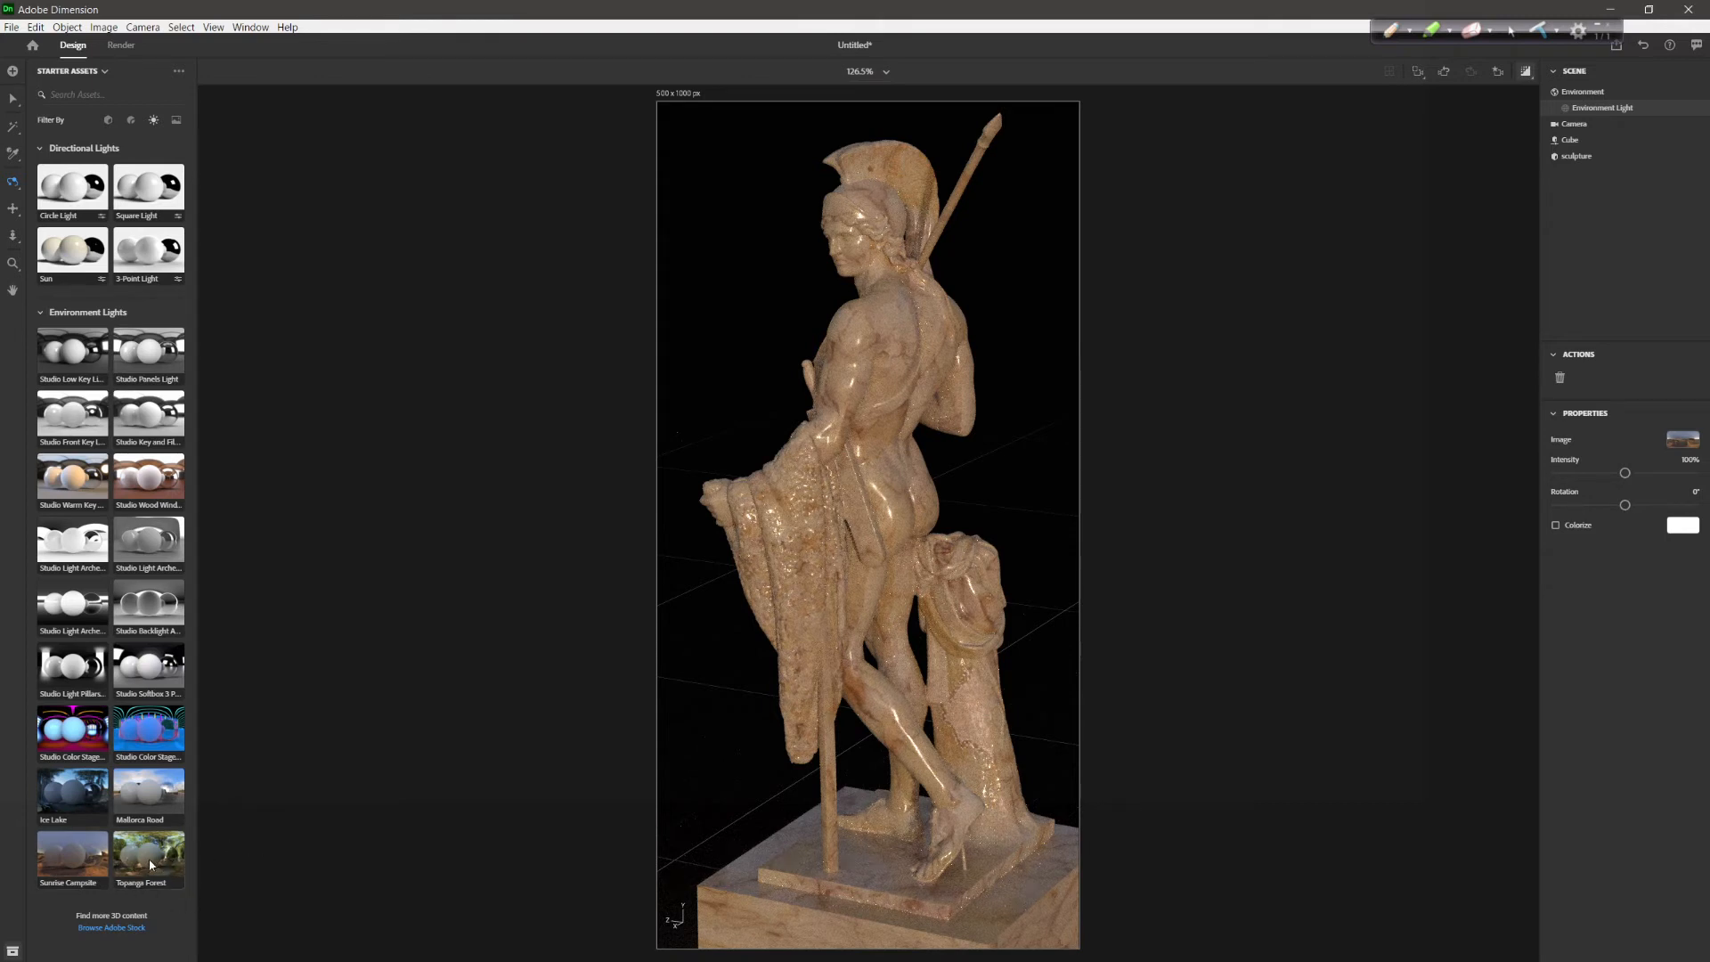
{"action": "left_click_drag", "start_coordinate": [145, 863], "coordinate": [752, 358]}
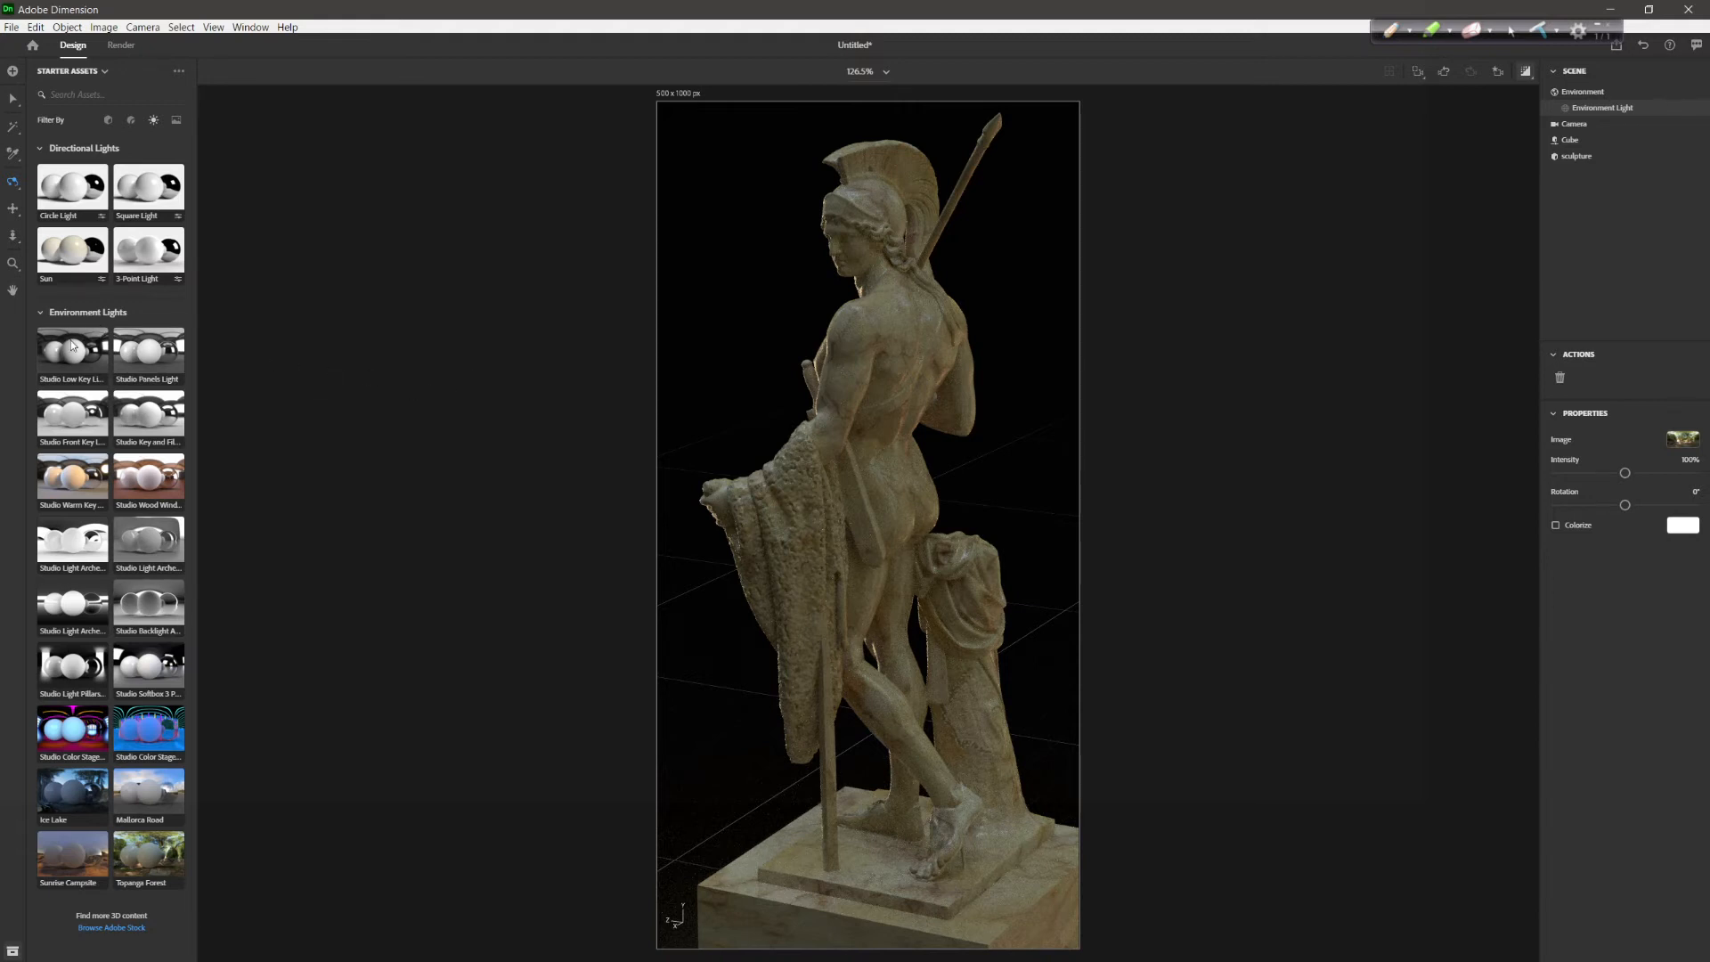
{"action": "left_click", "coordinate": [57, 383]}
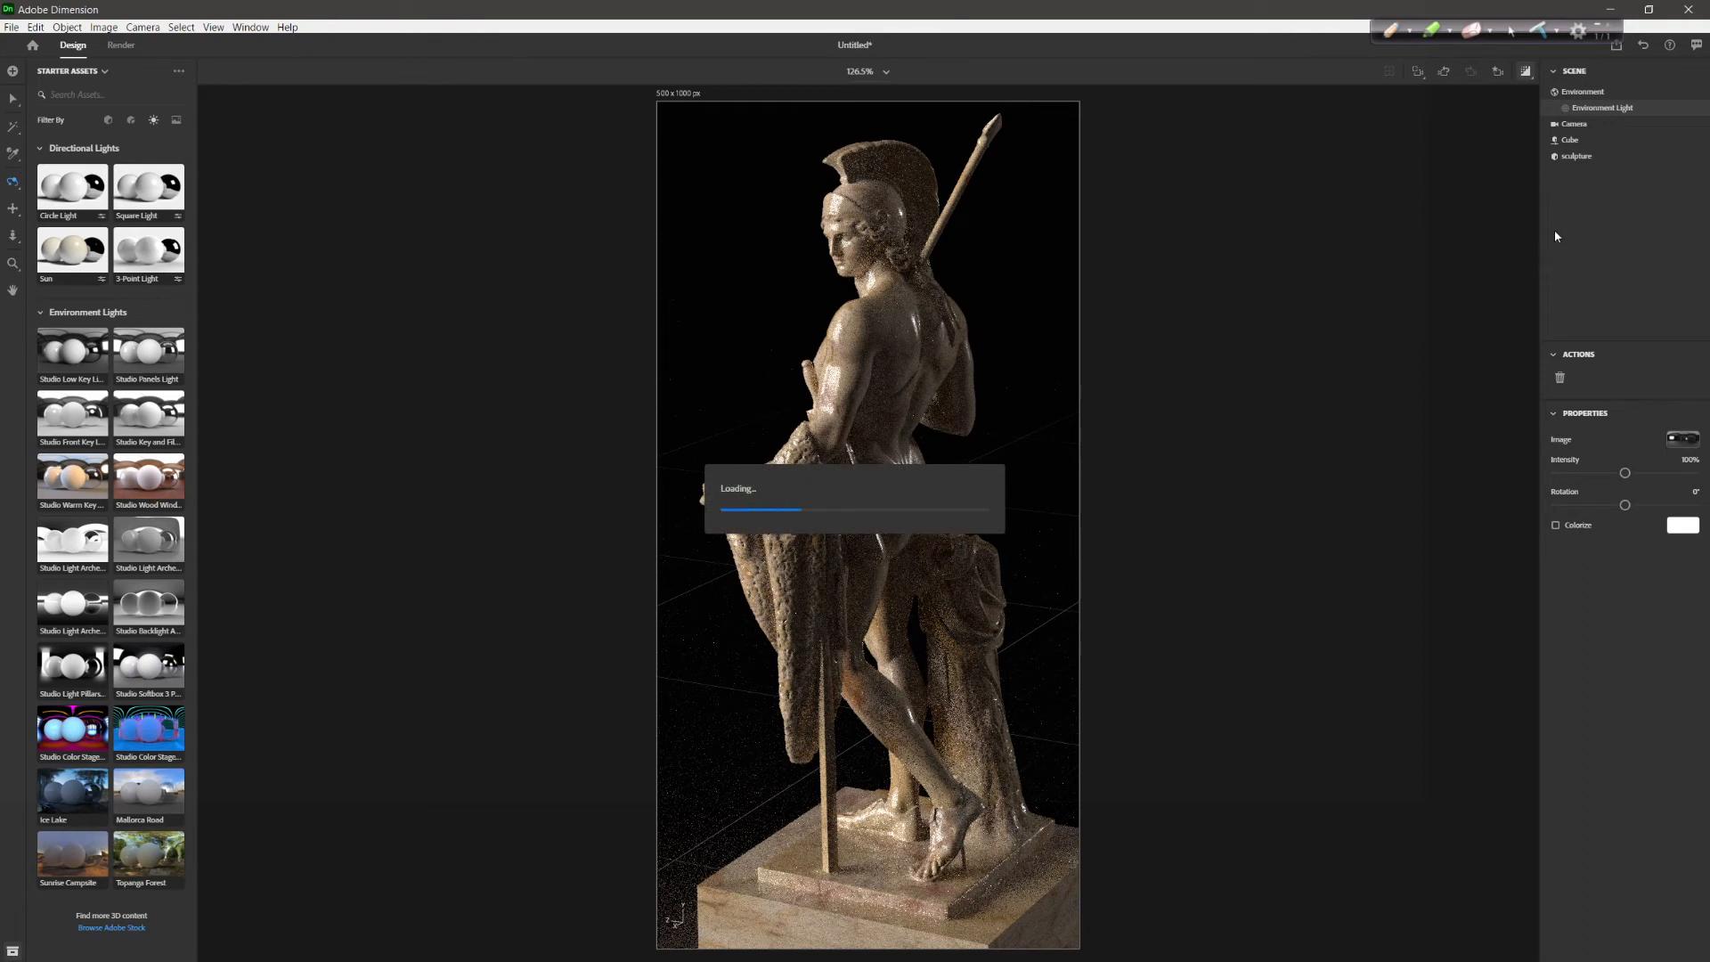
{"action": "left_click", "coordinate": [1682, 440]}
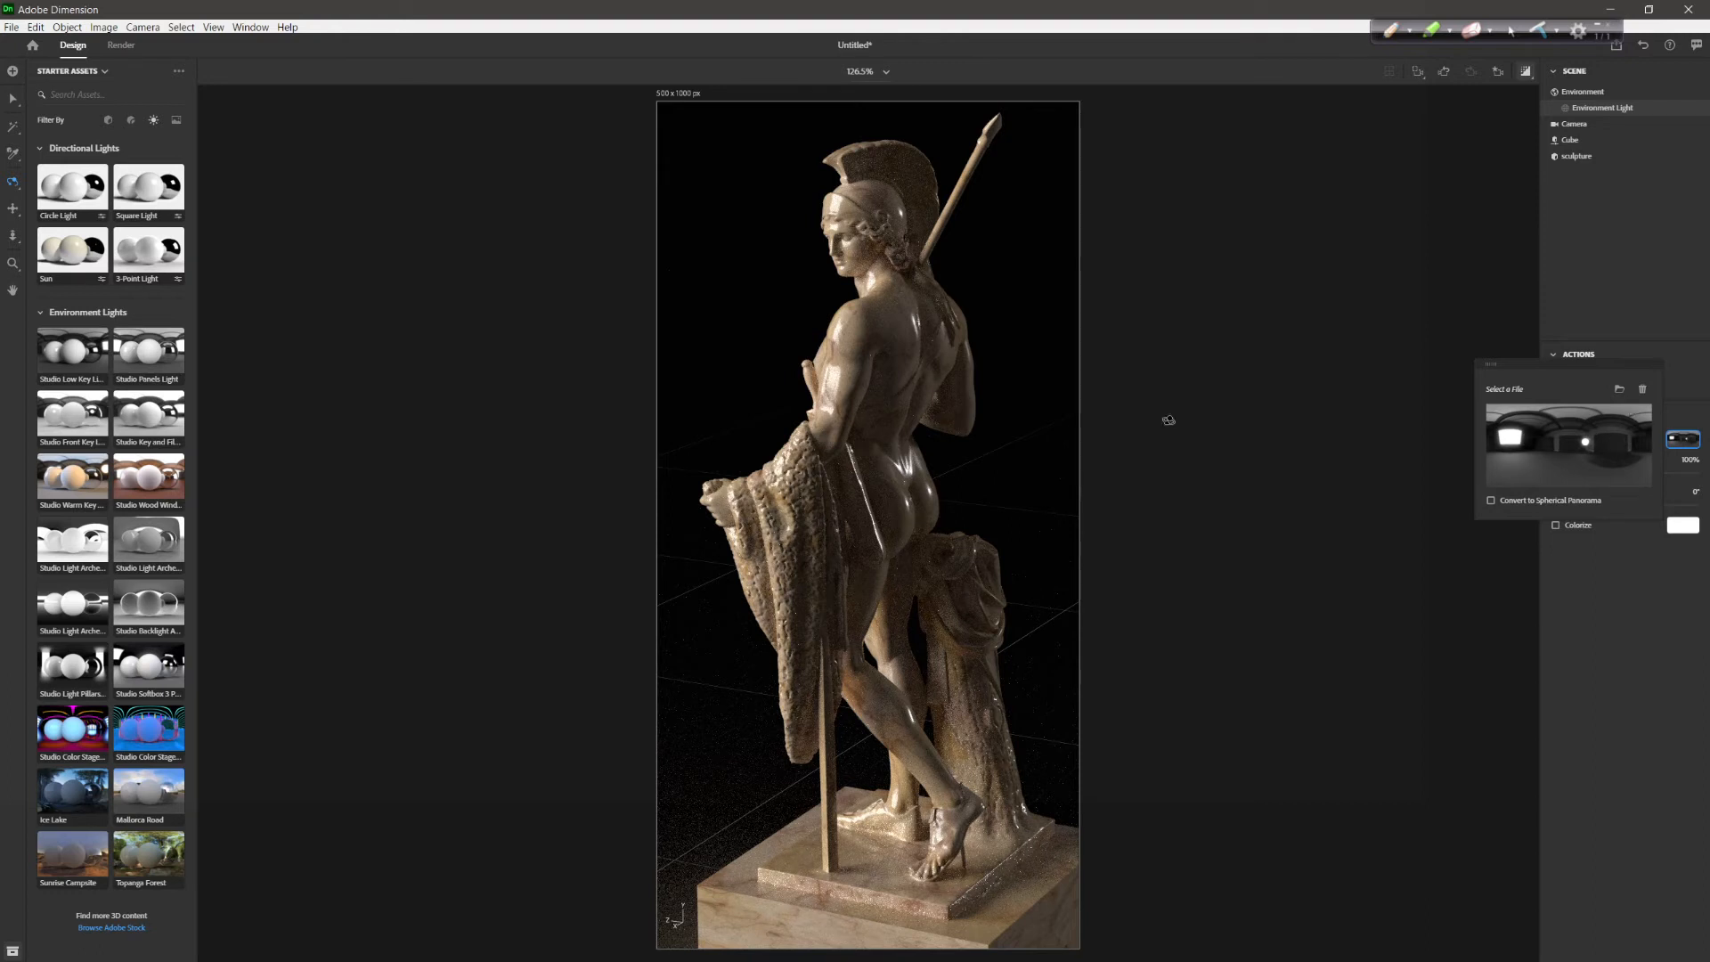
Try the bright white studio arch environment light on the sculpture and view its image
{"action": "left_click", "coordinate": [141, 368]}
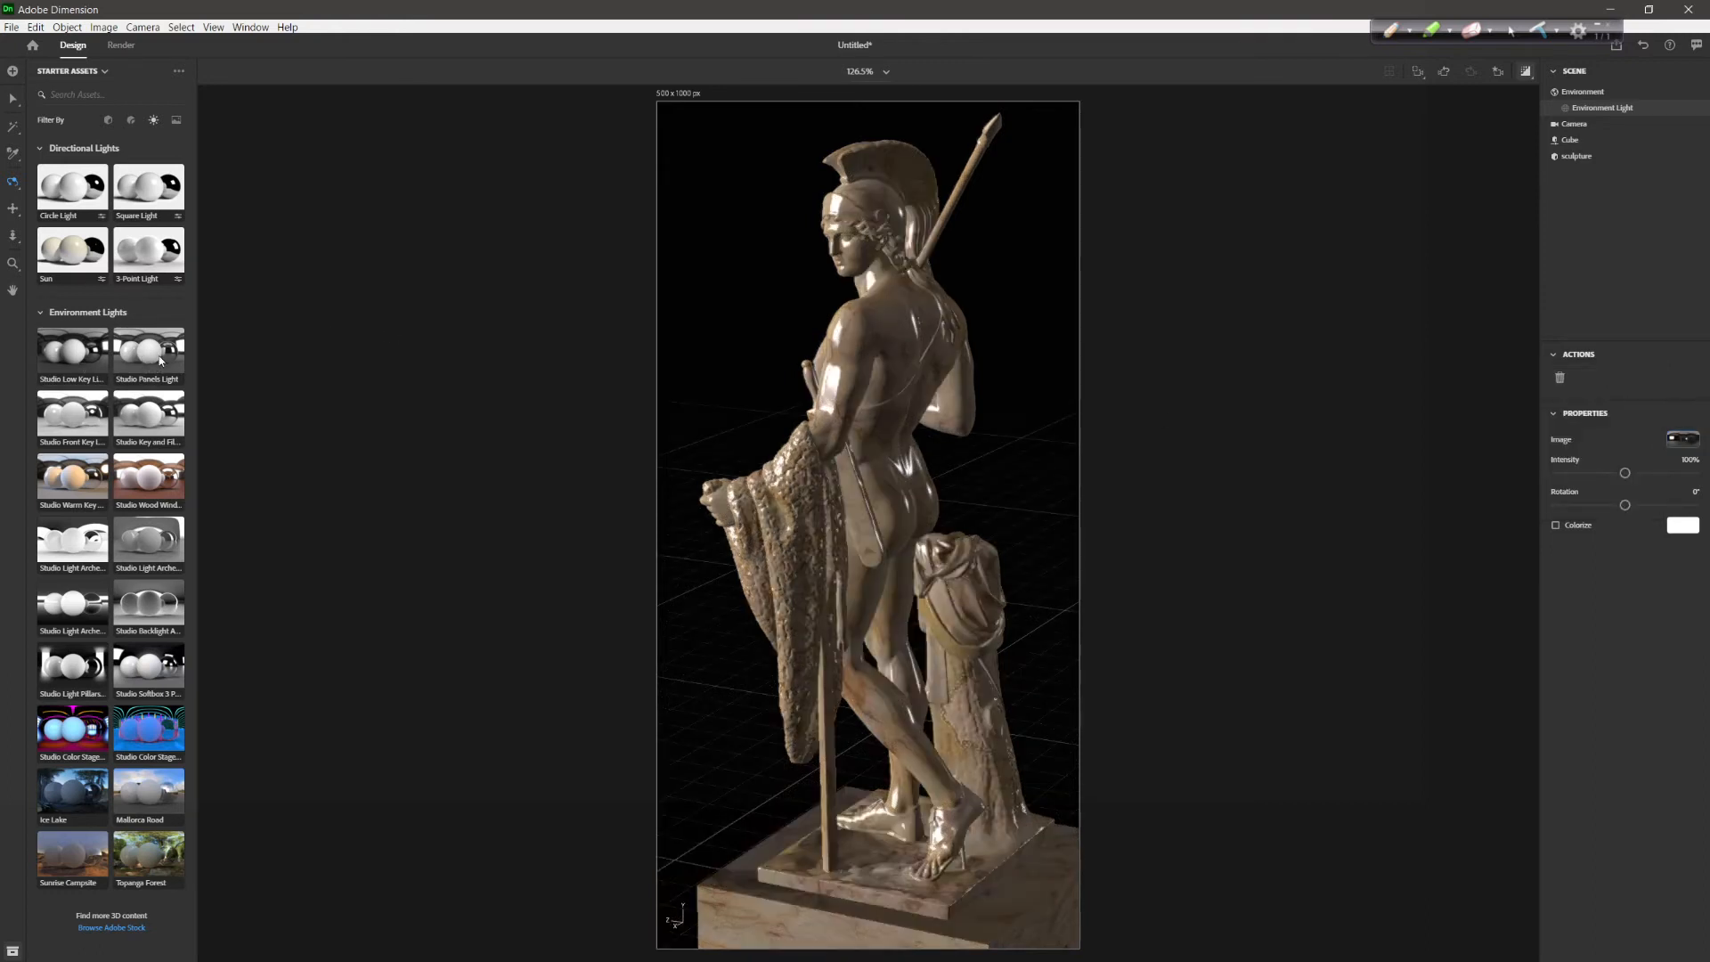
{"action": "left_click", "coordinate": [76, 545]}
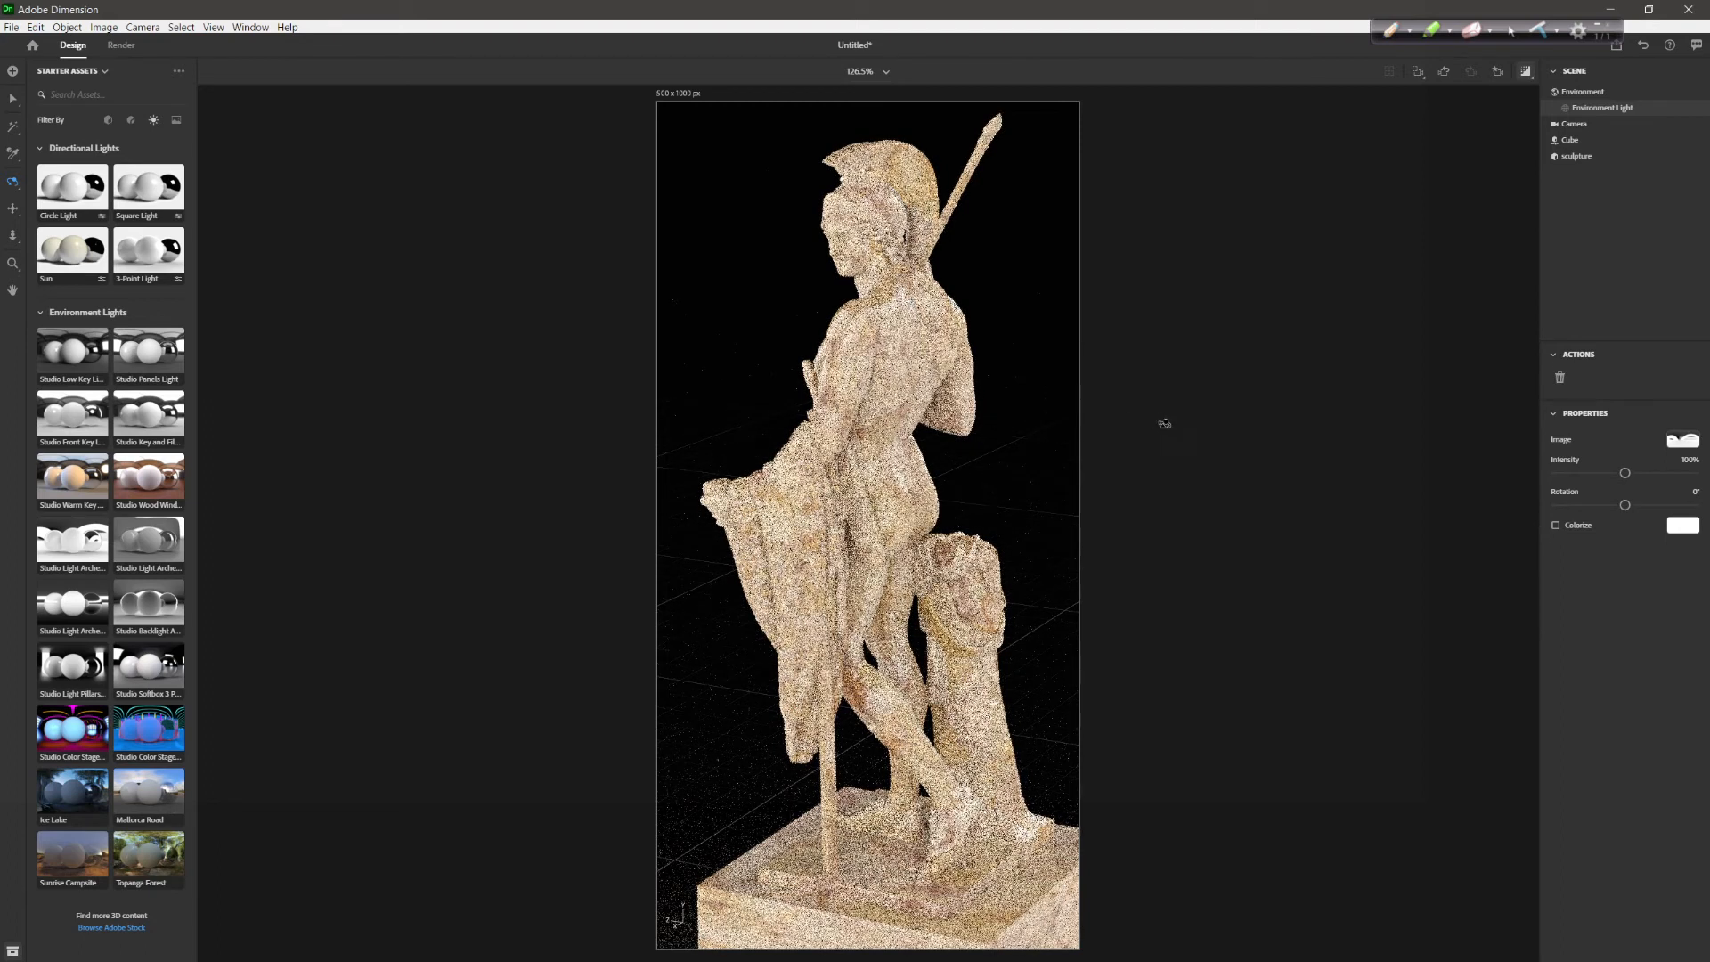
{"action": "left_click", "coordinate": [1684, 445]}
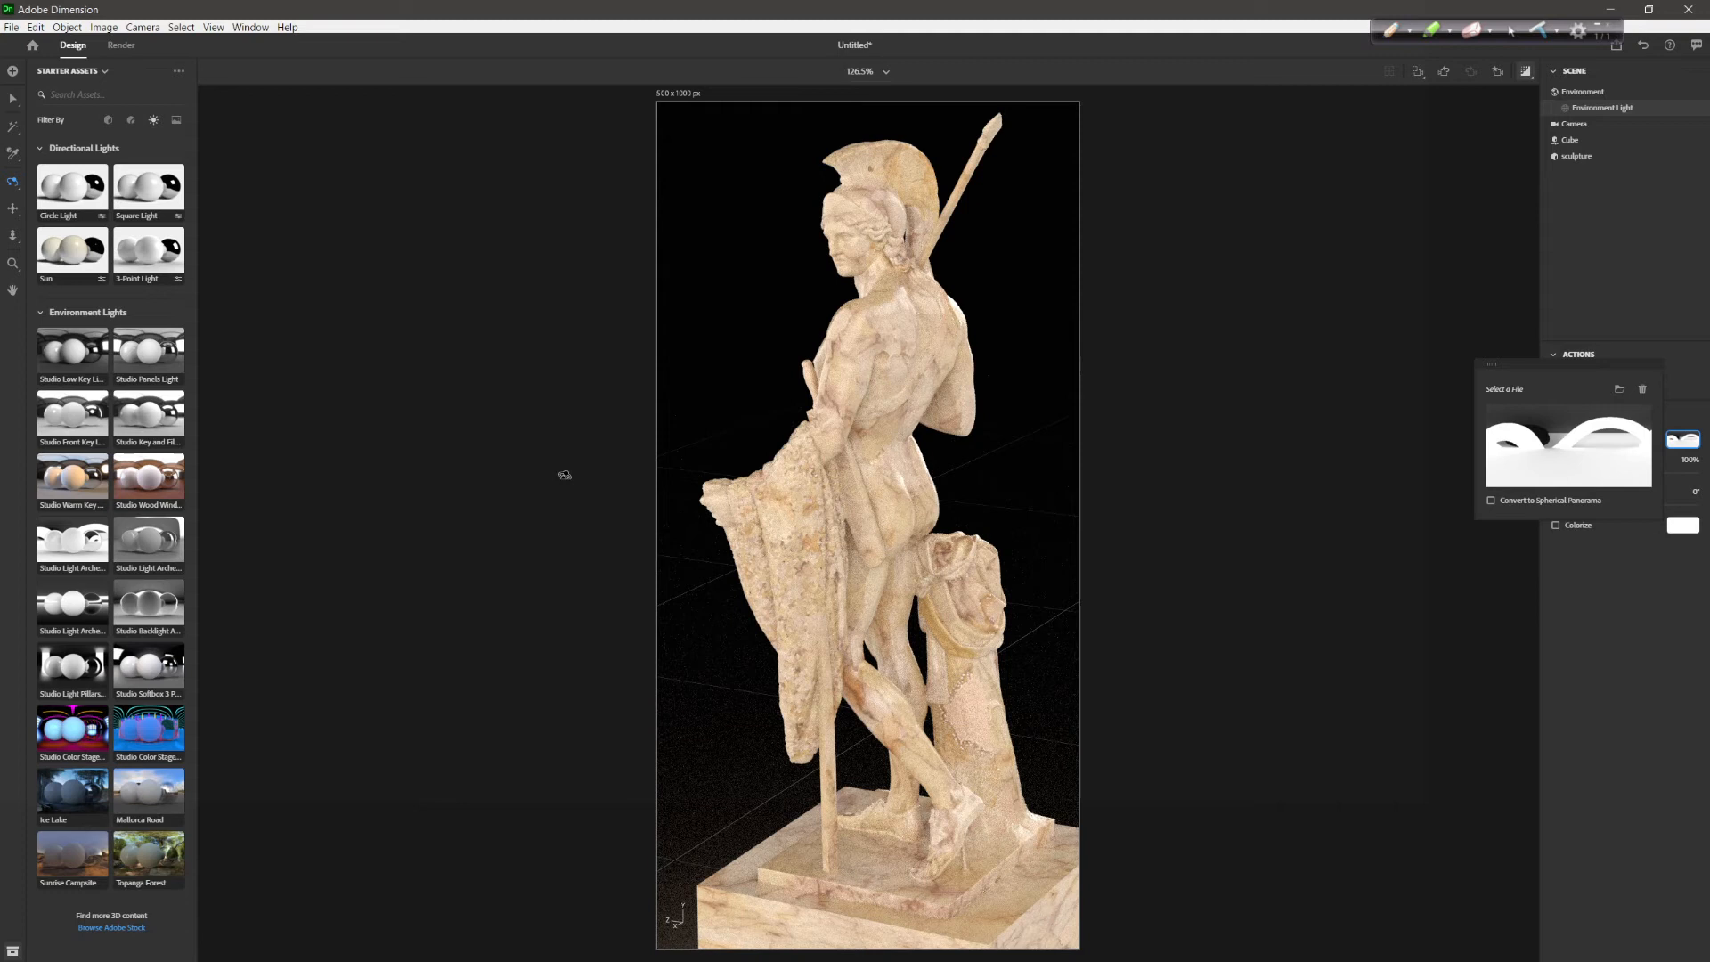
Apply the Studio Low Key environment light to the scene and check its source image
{"action": "left_click", "coordinate": [78, 365]}
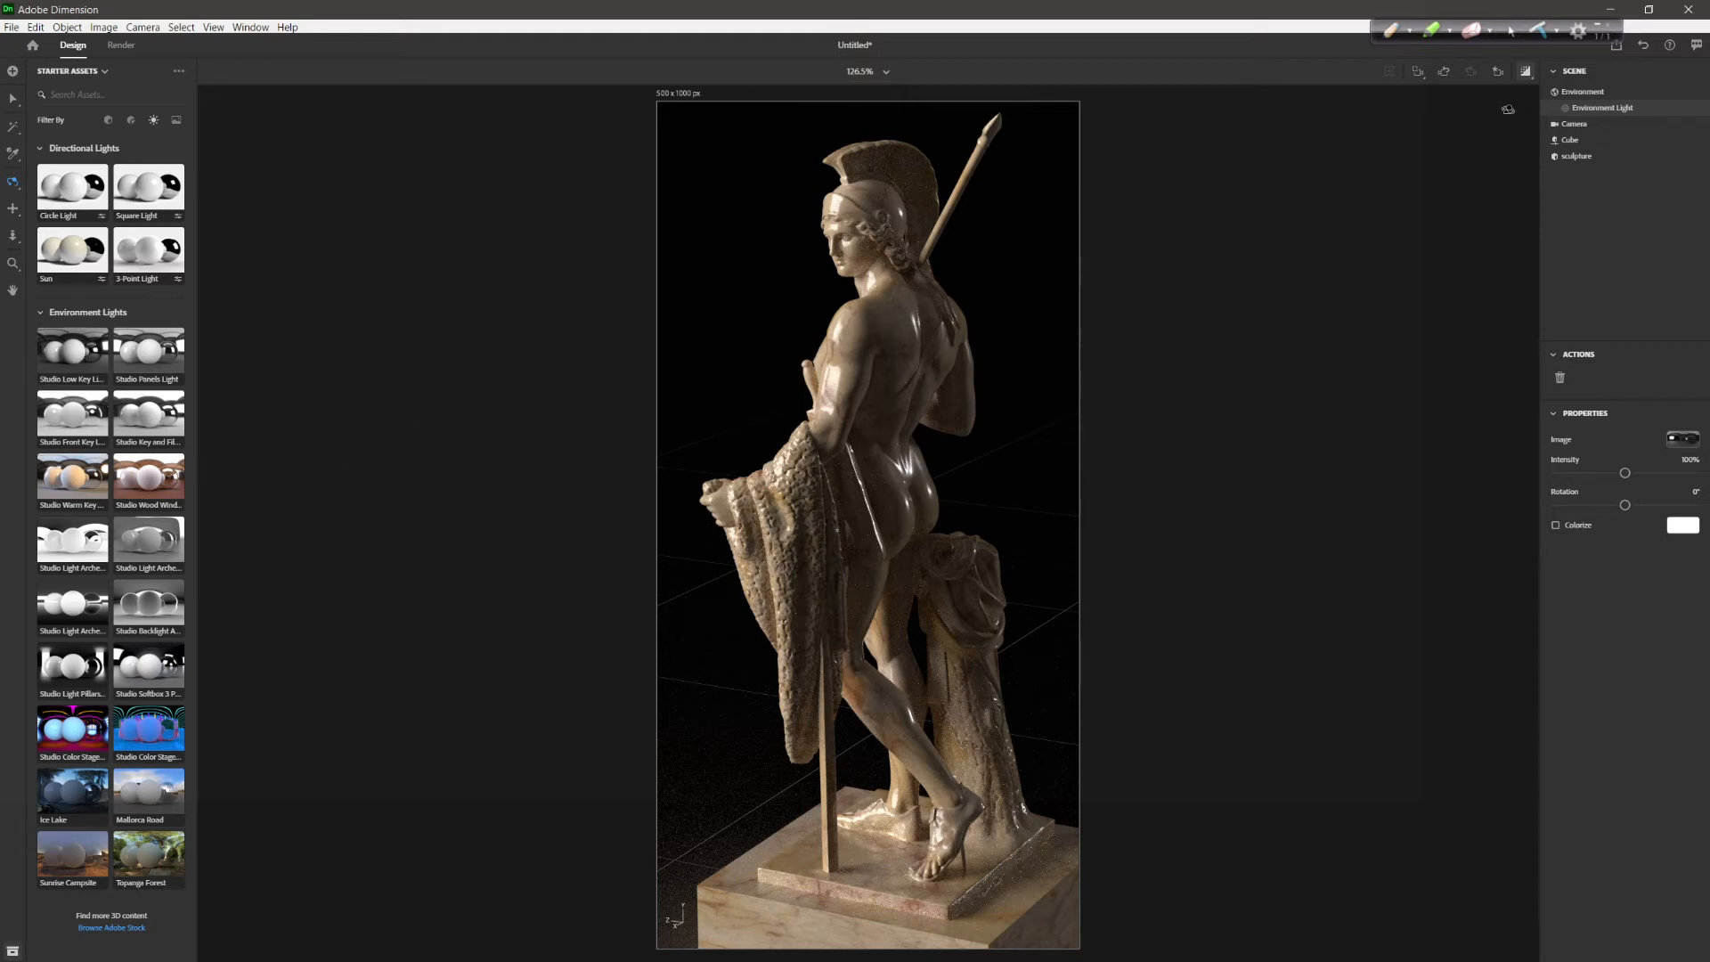
{"action": "left_click", "coordinate": [1589, 96]}
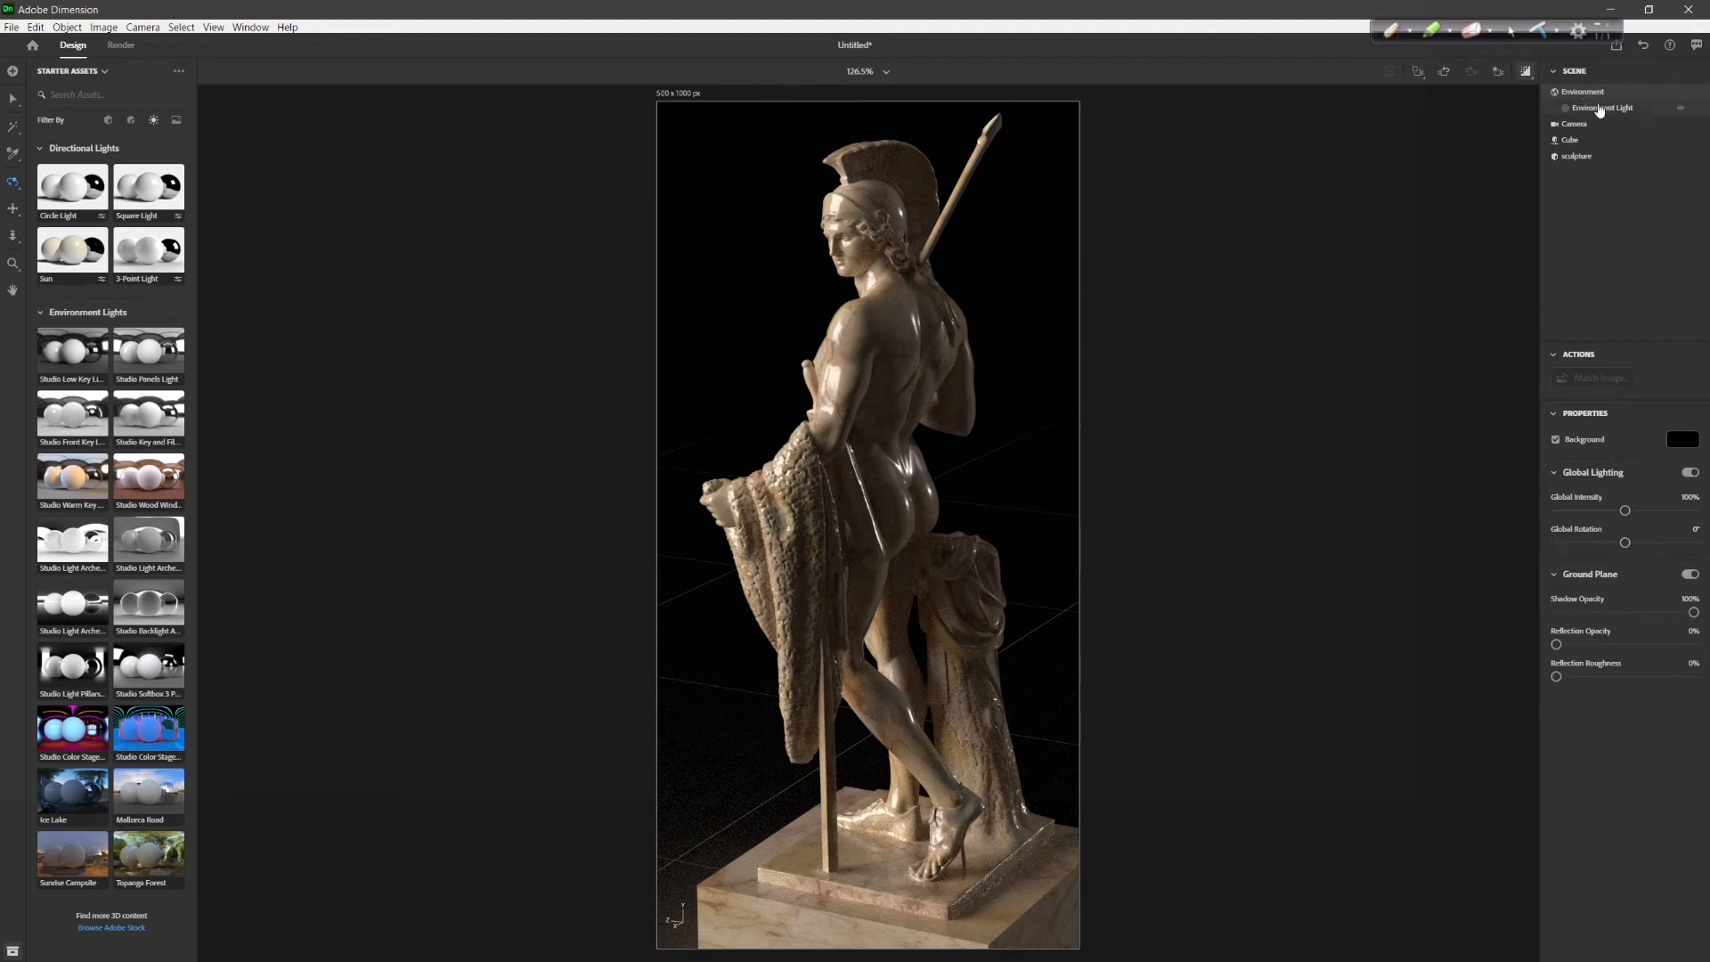
{"action": "left_click", "coordinate": [1607, 109]}
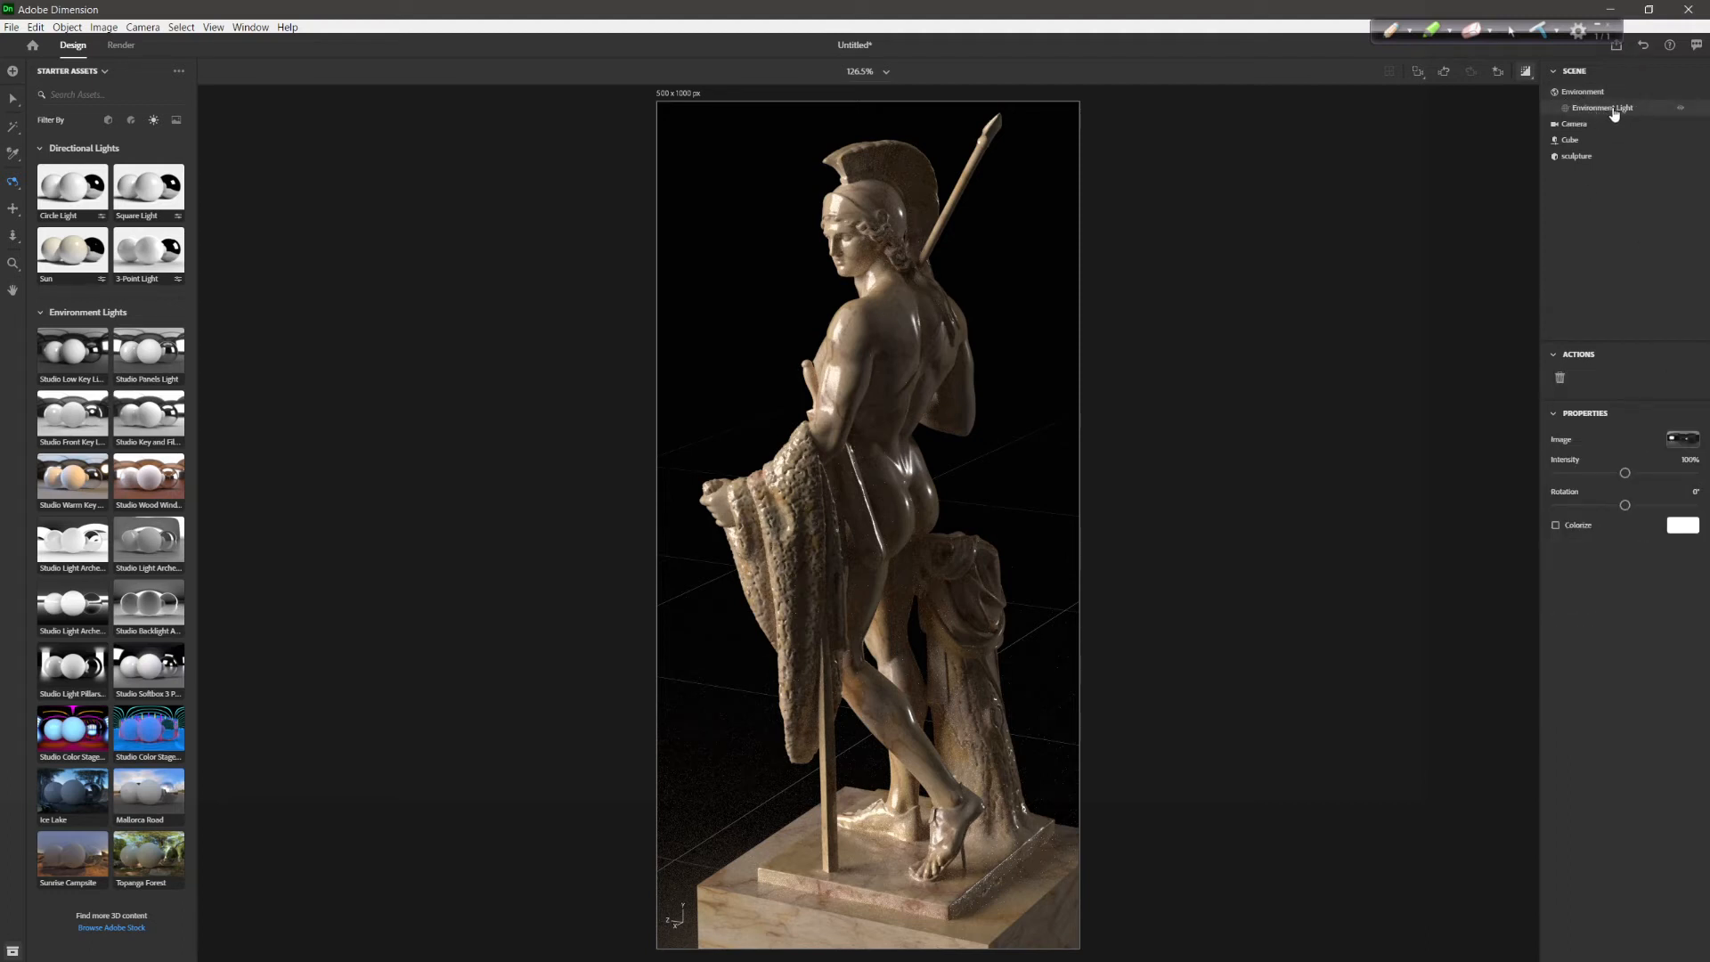
{"action": "left_click", "coordinate": [1682, 441]}
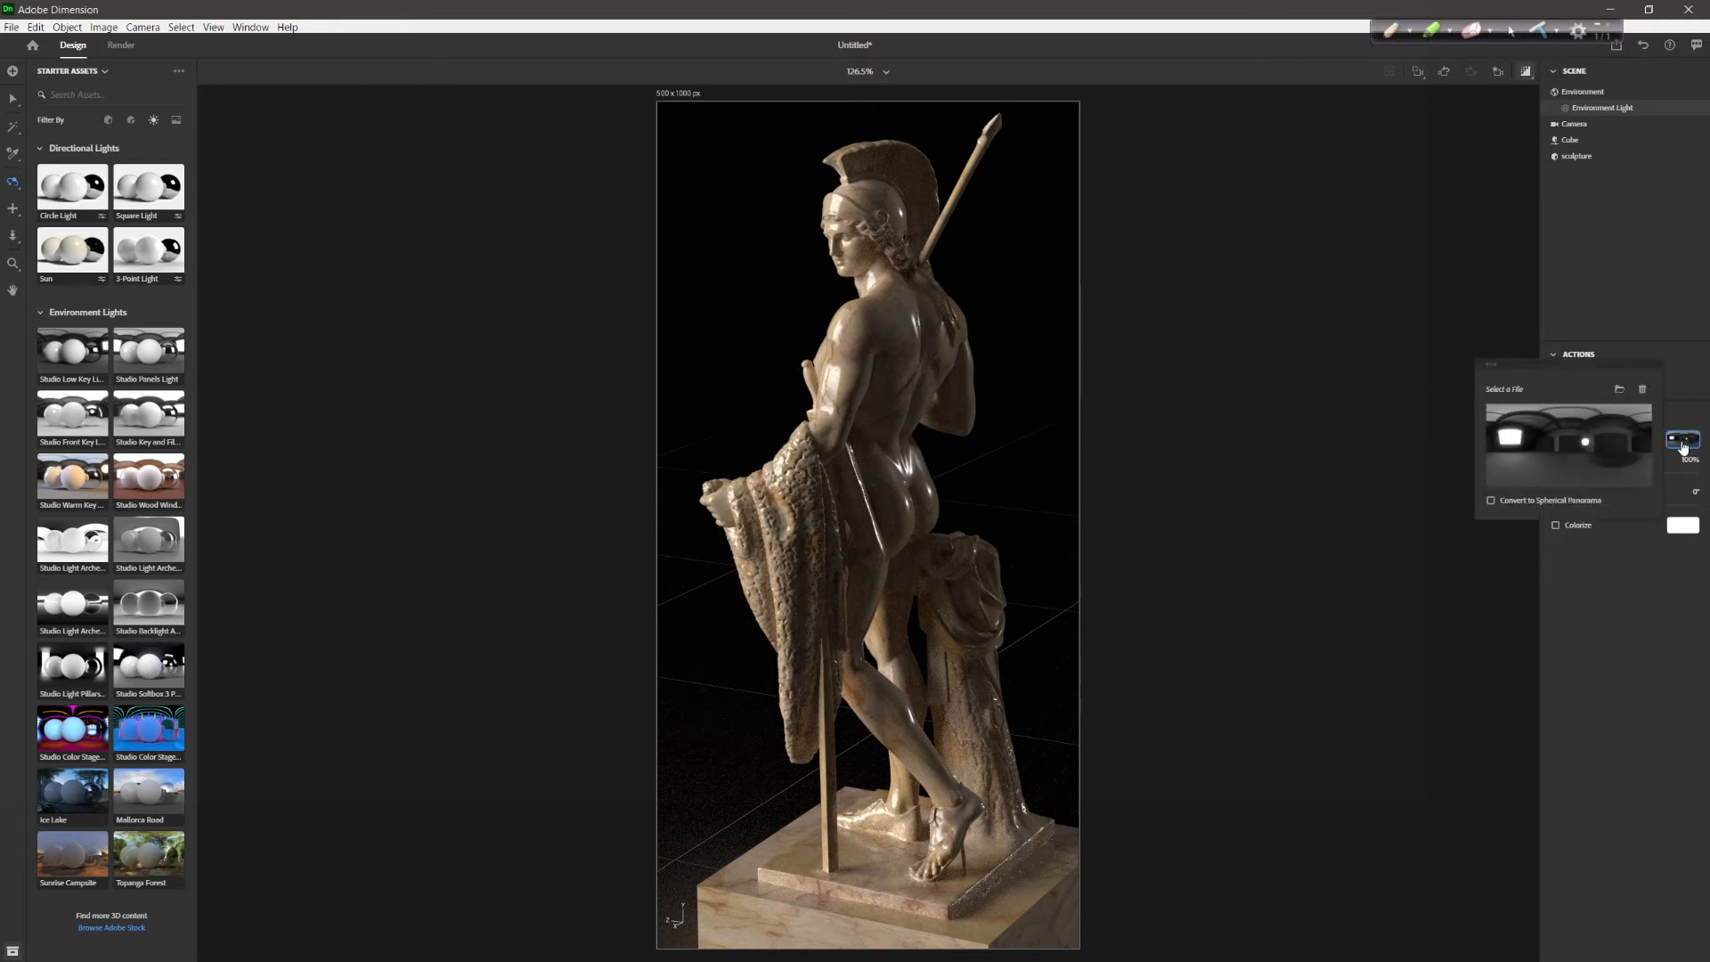
{"action": "left_click", "coordinate": [1669, 600]}
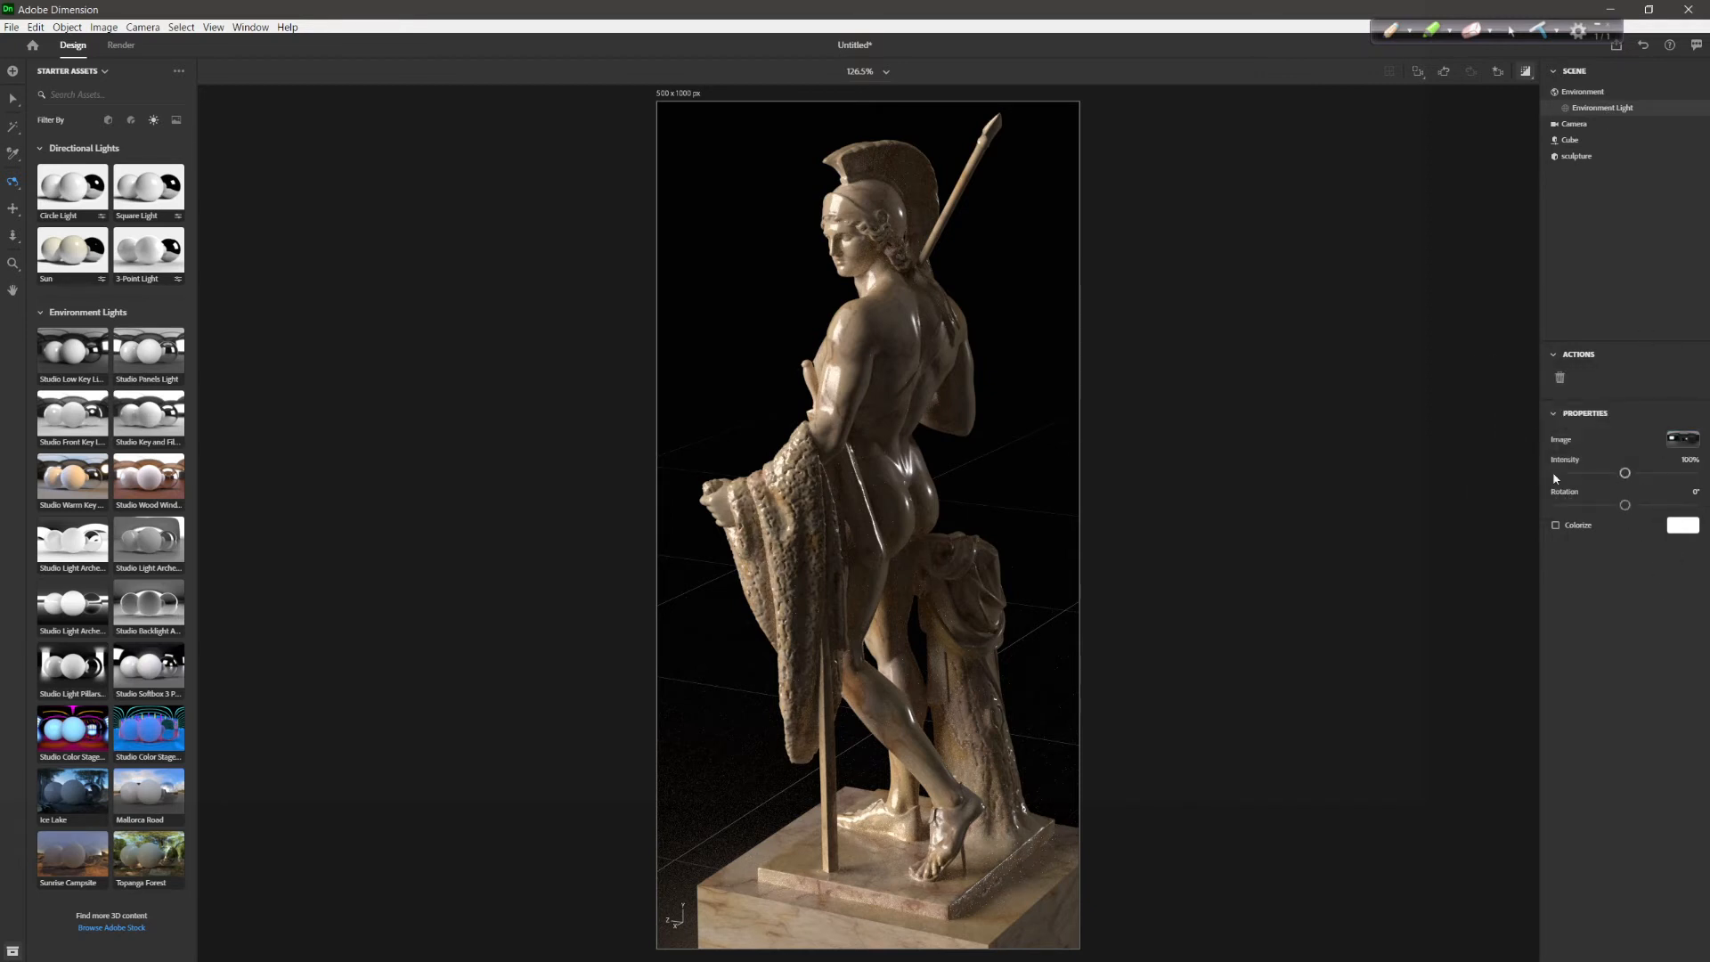
Try an environment light intensity of about 150%, and return it to 100%
{"action": "mouse_move", "coordinate": [1626, 475]}
{"action": "left_mouse_down"}
{"action": "mouse_move", "coordinate": [1645, 472]}
{"action": "mouse_move", "coordinate": [1603, 479]}
{"action": "mouse_move", "coordinate": [1661, 474]}
{"action": "left_mouse_up"}
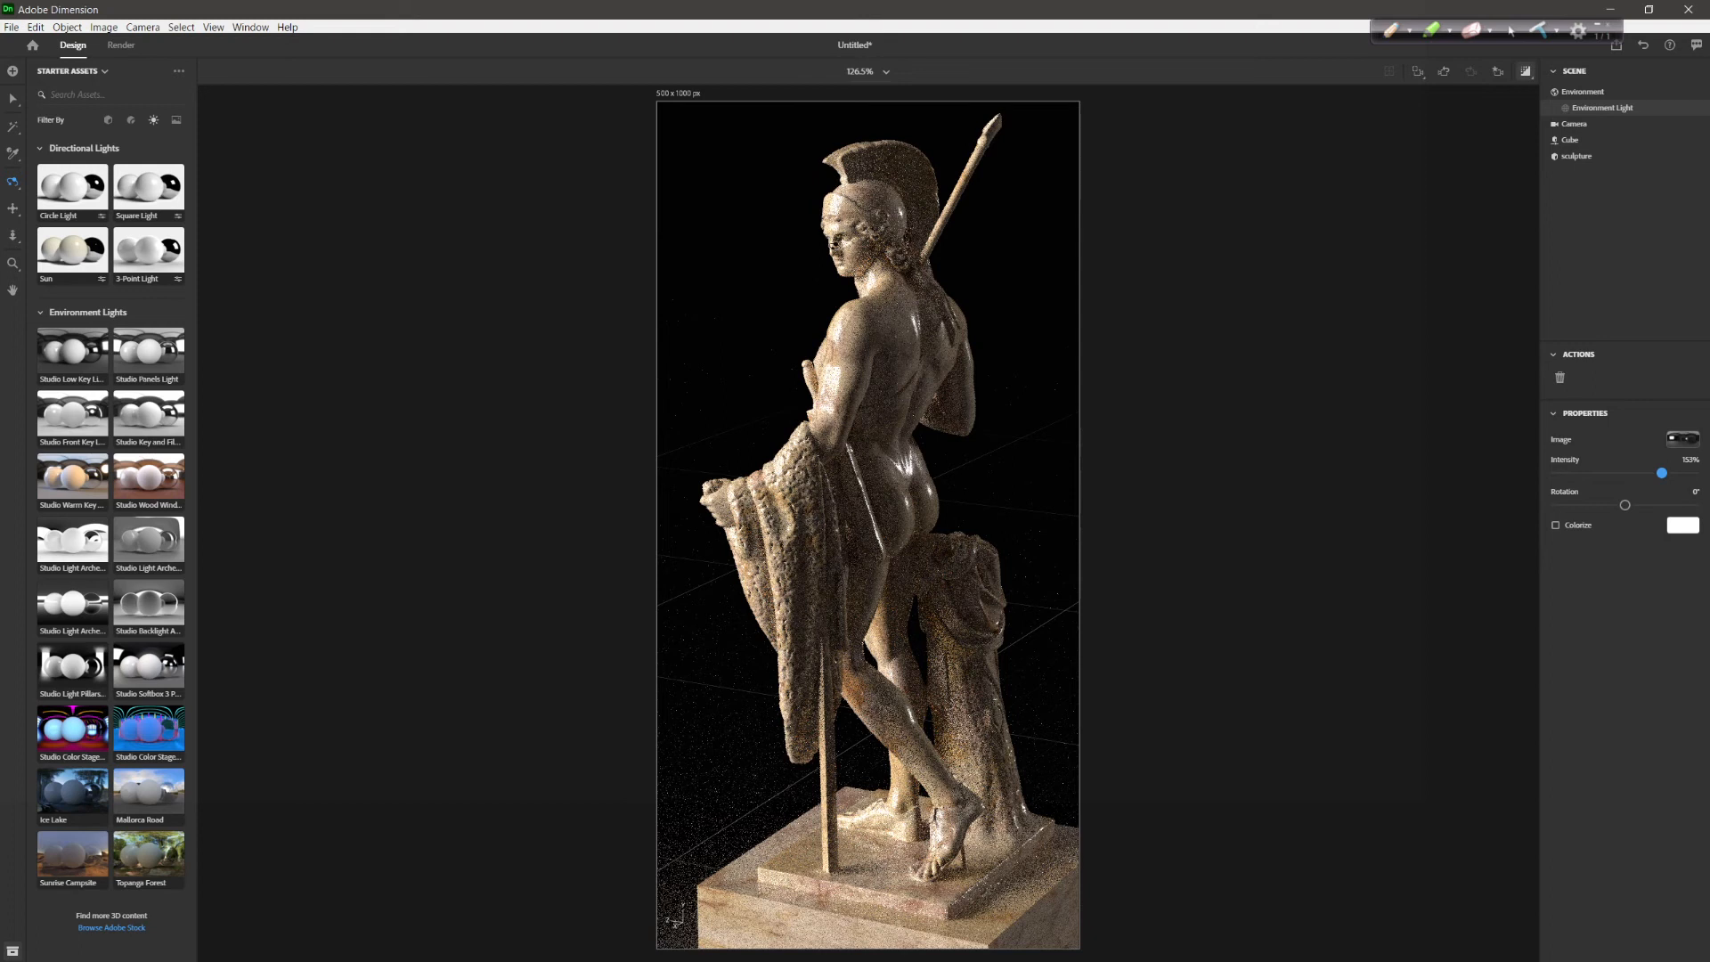
{"action": "left_click", "coordinate": [1690, 460]}
{"action": "type", "text": "100"}
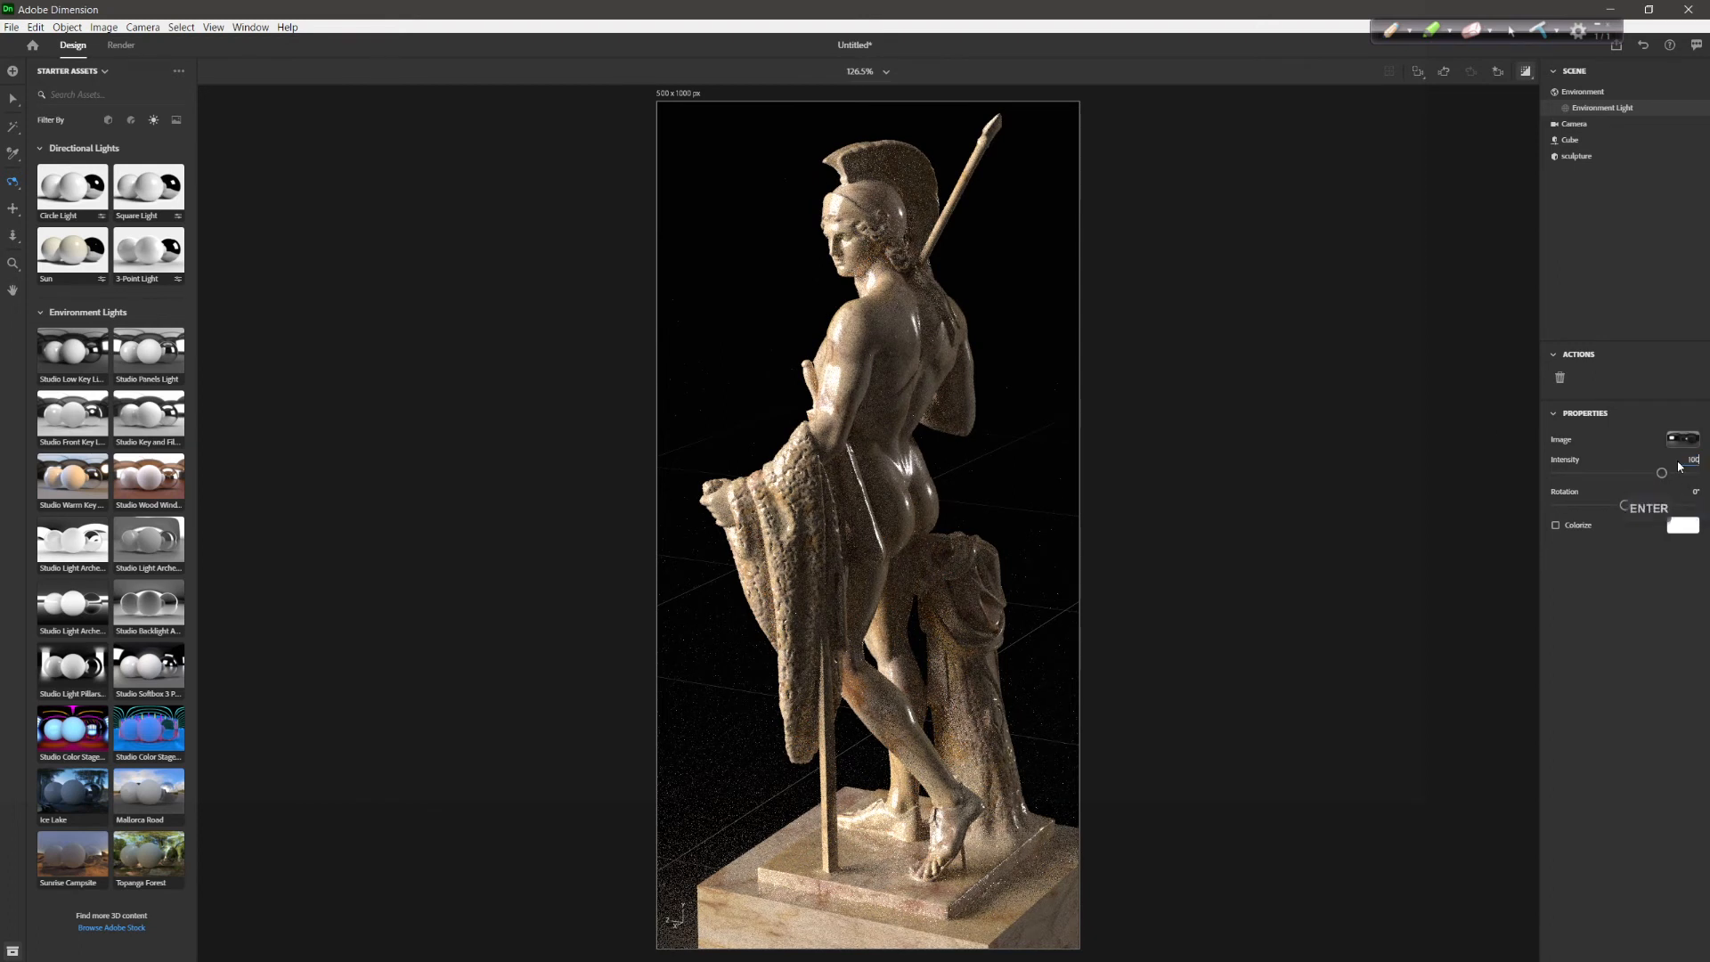
{"action": "key", "text": "Return"}
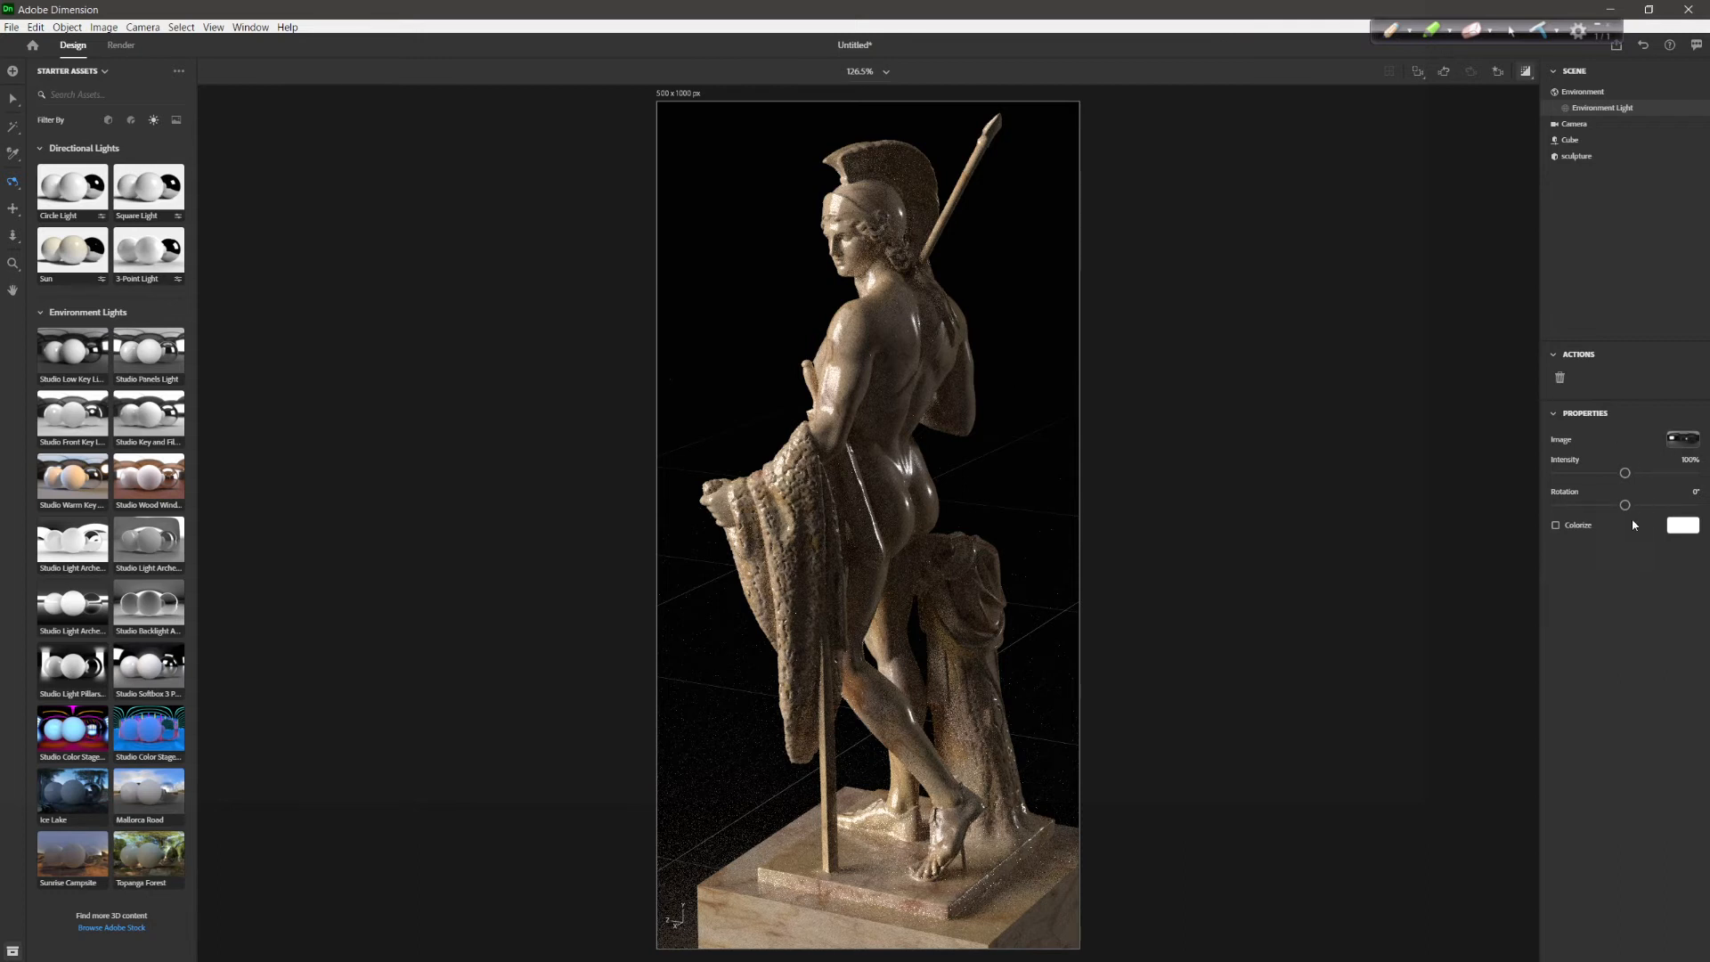
Rotate the environment light to about -16°, comparing with the render preview, and open its image
{"action": "mouse_move", "coordinate": [1624, 505]}
{"action": "left_mouse_down"}
{"action": "mouse_move", "coordinate": [1646, 505]}
{"action": "mouse_move", "coordinate": [1605, 507]}
{"action": "mouse_move", "coordinate": [1630, 509]}
{"action": "left_mouse_up"}
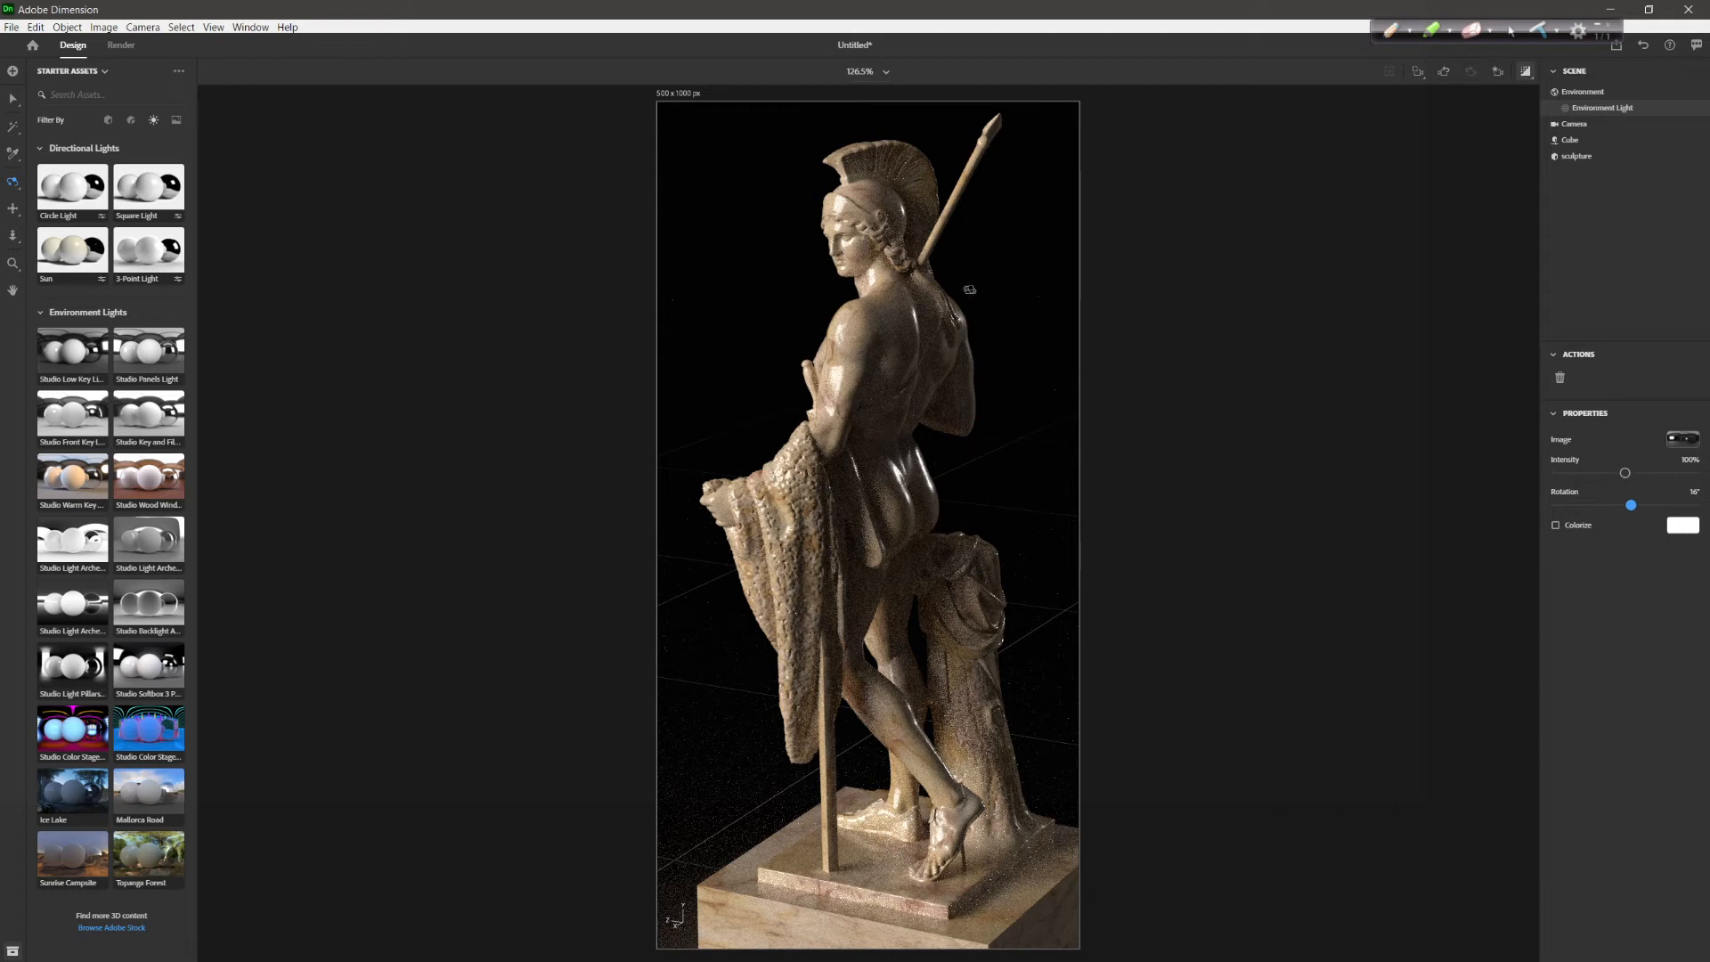
{"action": "left_click_drag", "start_coordinate": [1631, 509], "coordinate": [1622, 512]}
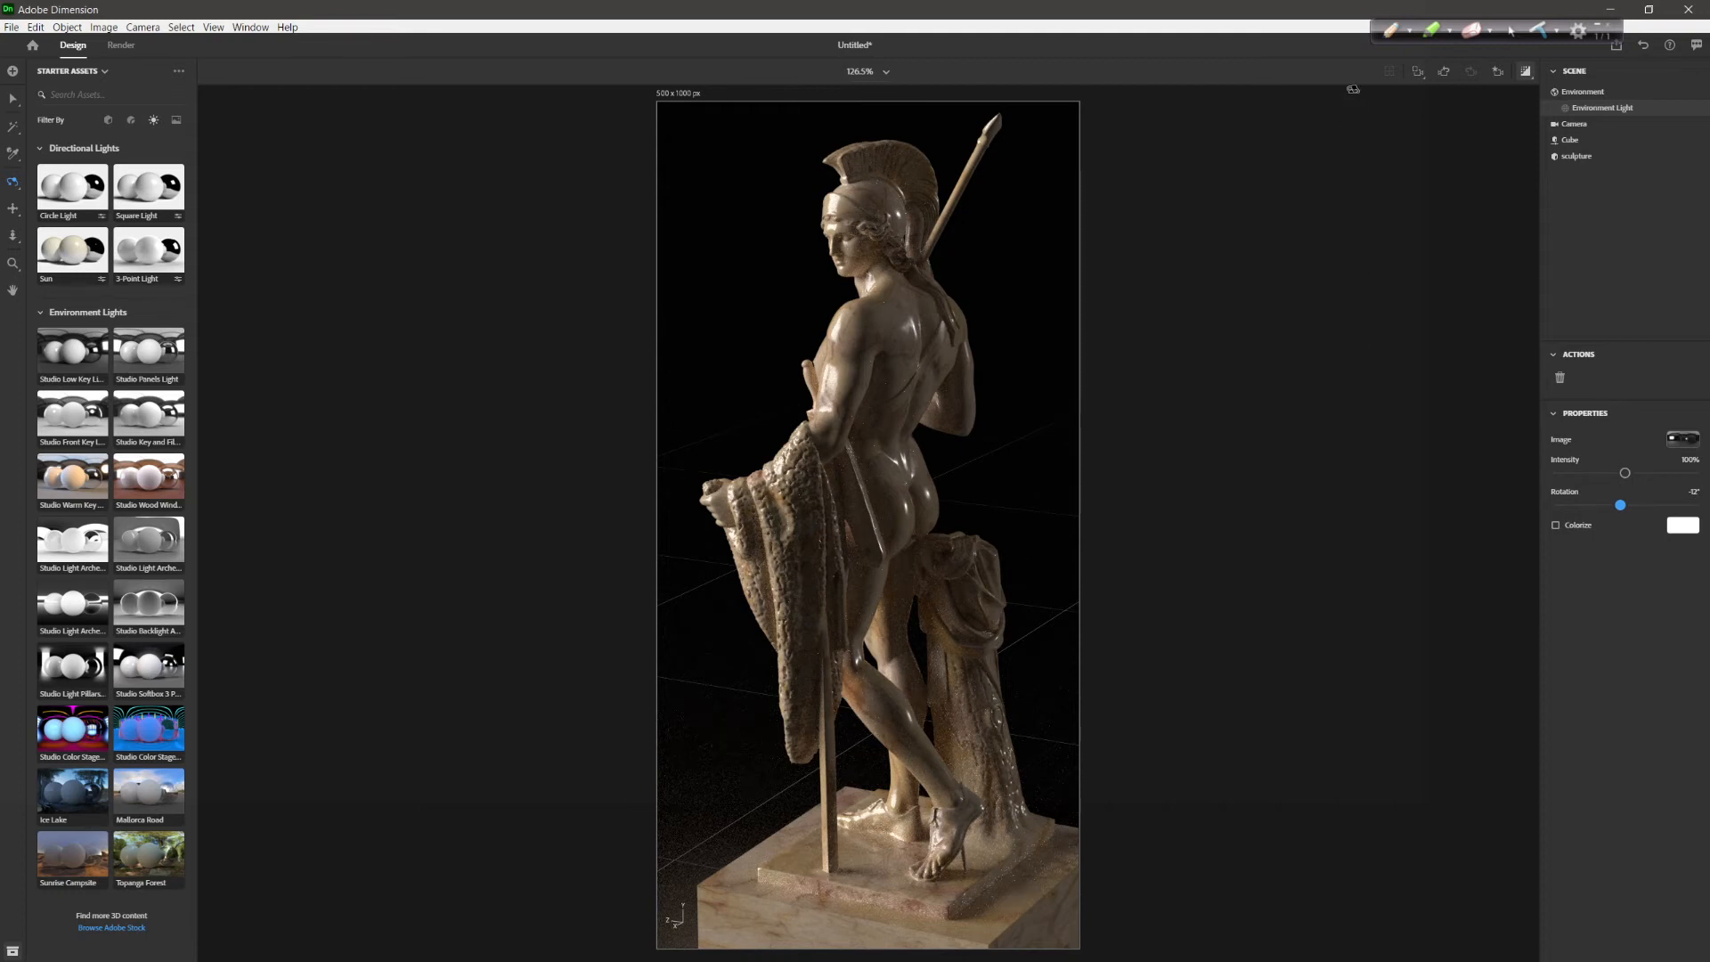
{"action": "left_click", "coordinate": [1525, 73]}
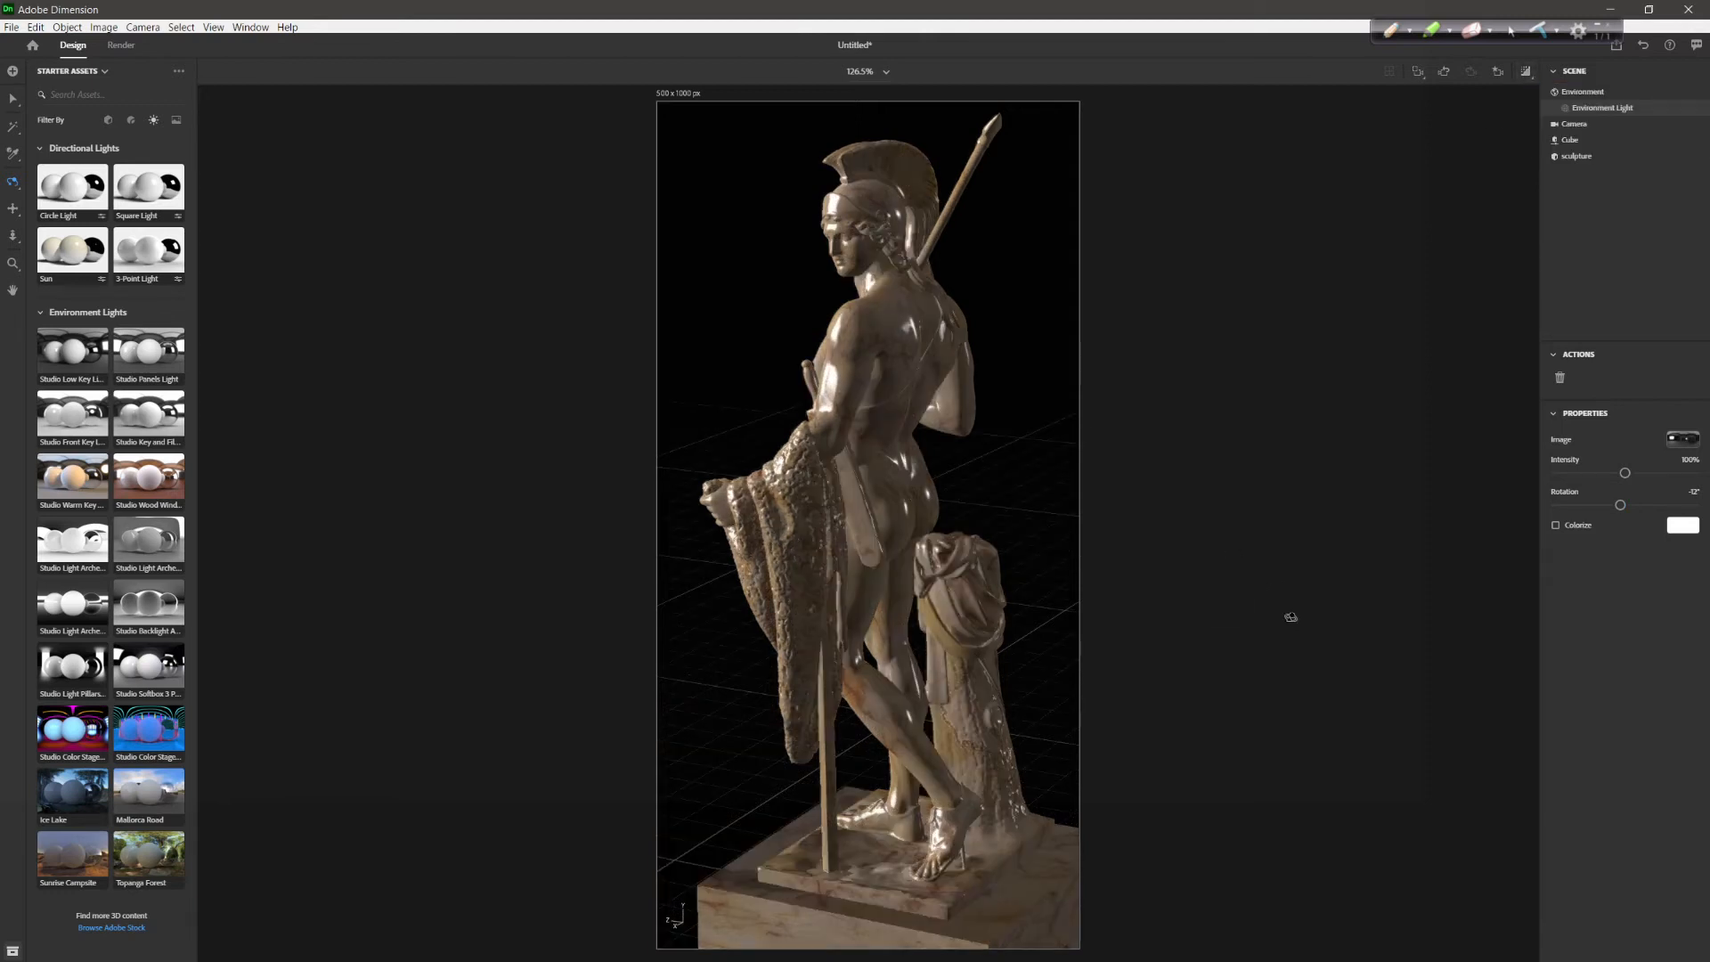
{"action": "left_click_drag", "start_coordinate": [1623, 509], "coordinate": [1619, 514]}
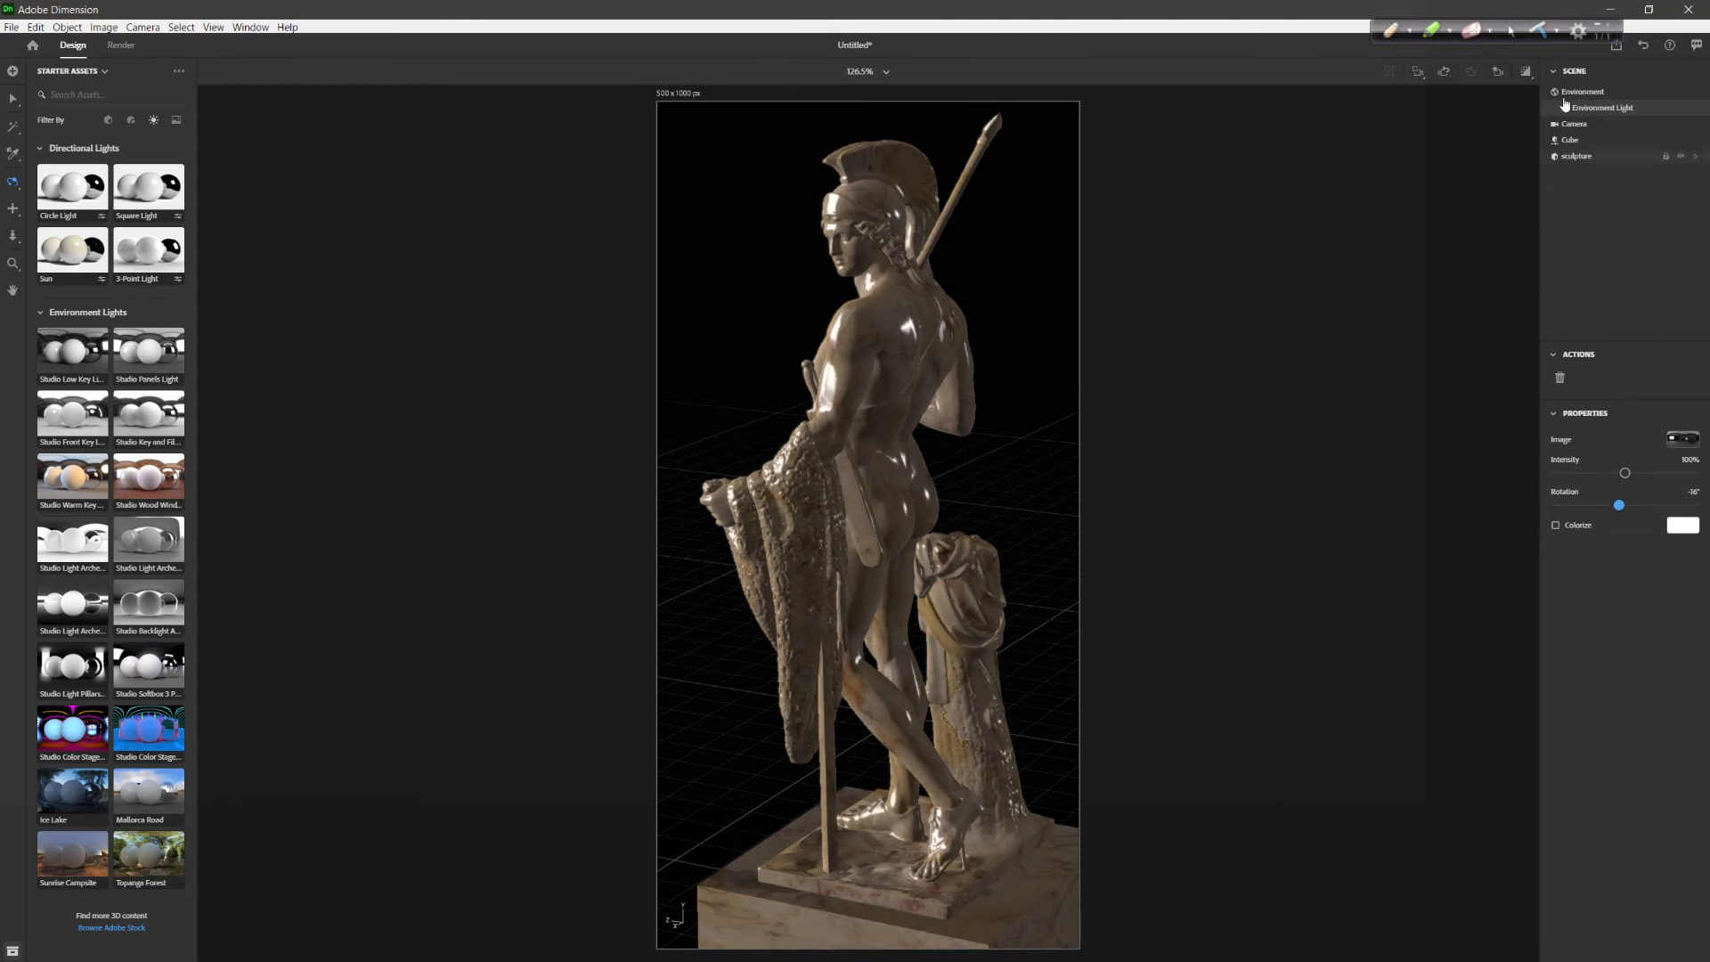
{"action": "left_click", "coordinate": [1526, 73]}
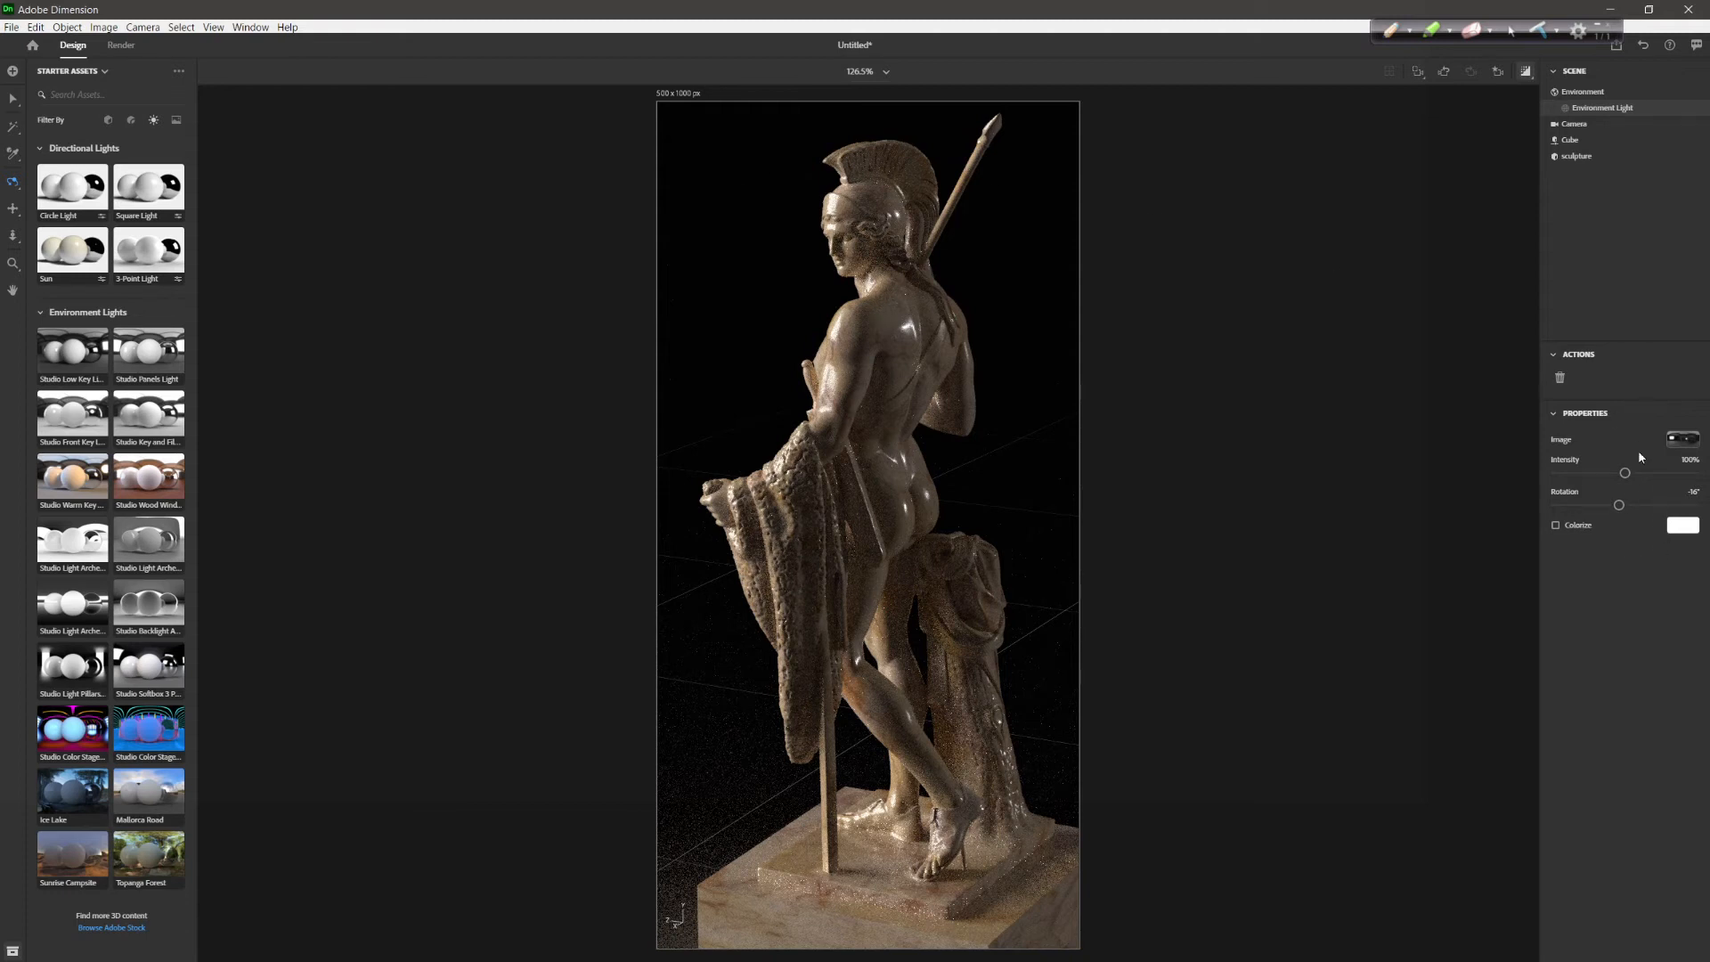
{"action": "left_click", "coordinate": [1676, 445]}
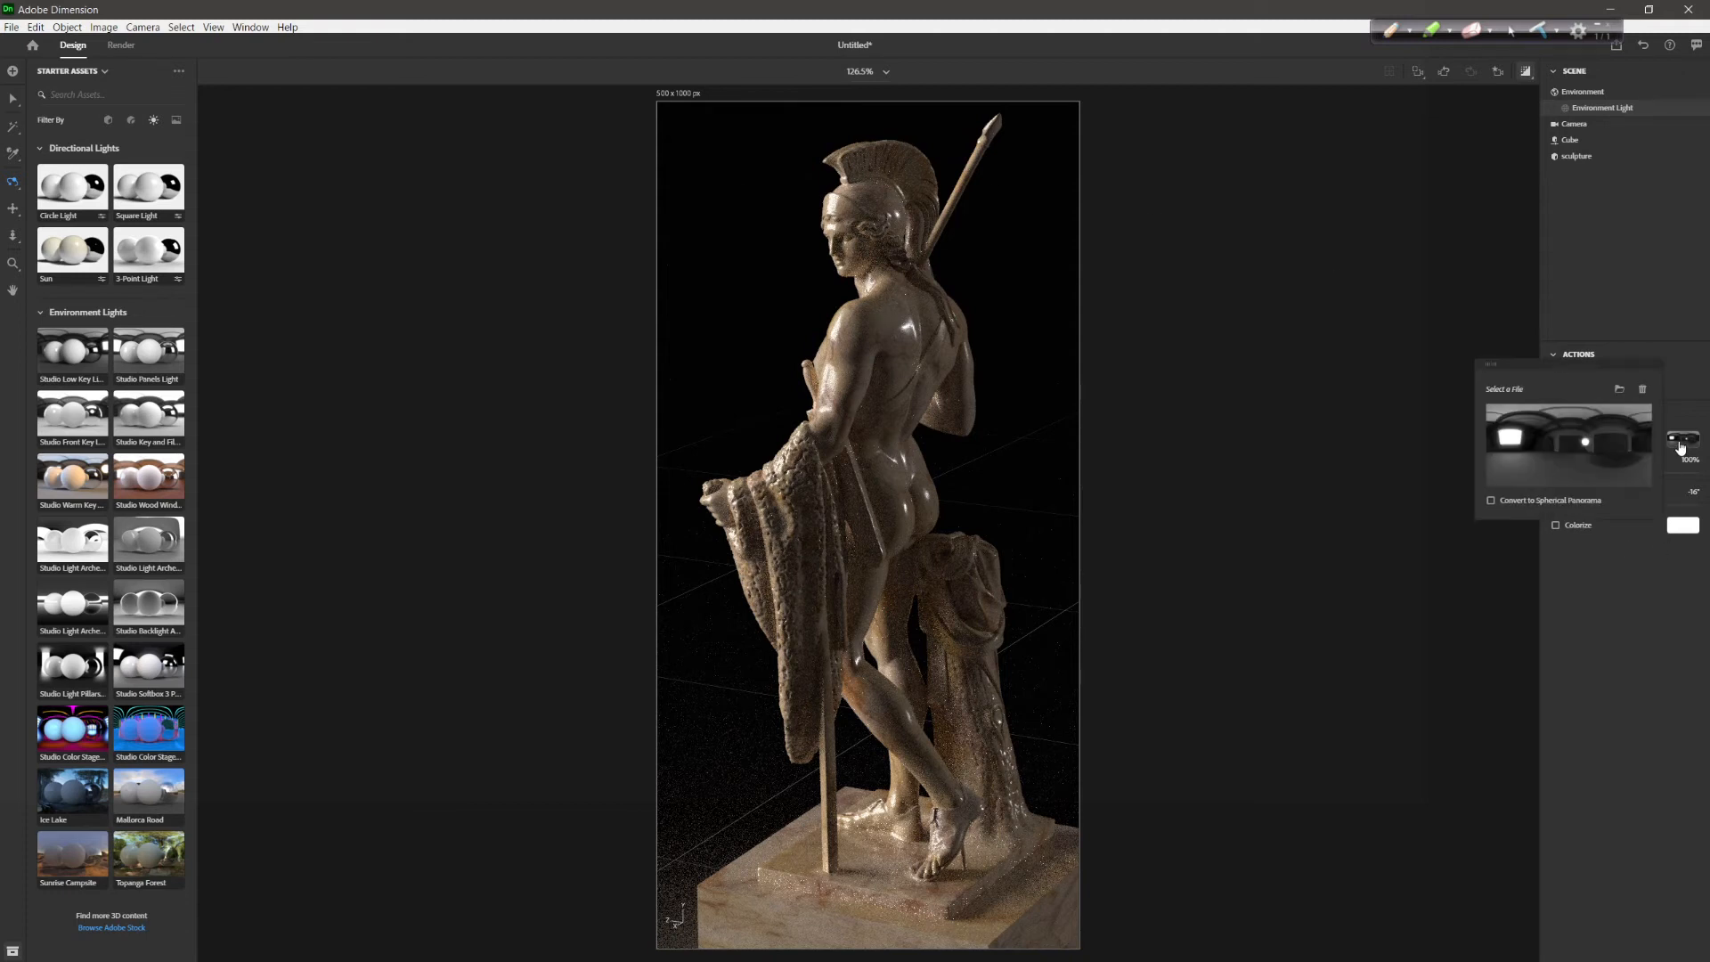
Try a warm beige tint of RGB 217, 198, 150 on the environment light, and return its colour to white
{"action": "left_click", "coordinate": [1642, 587]}
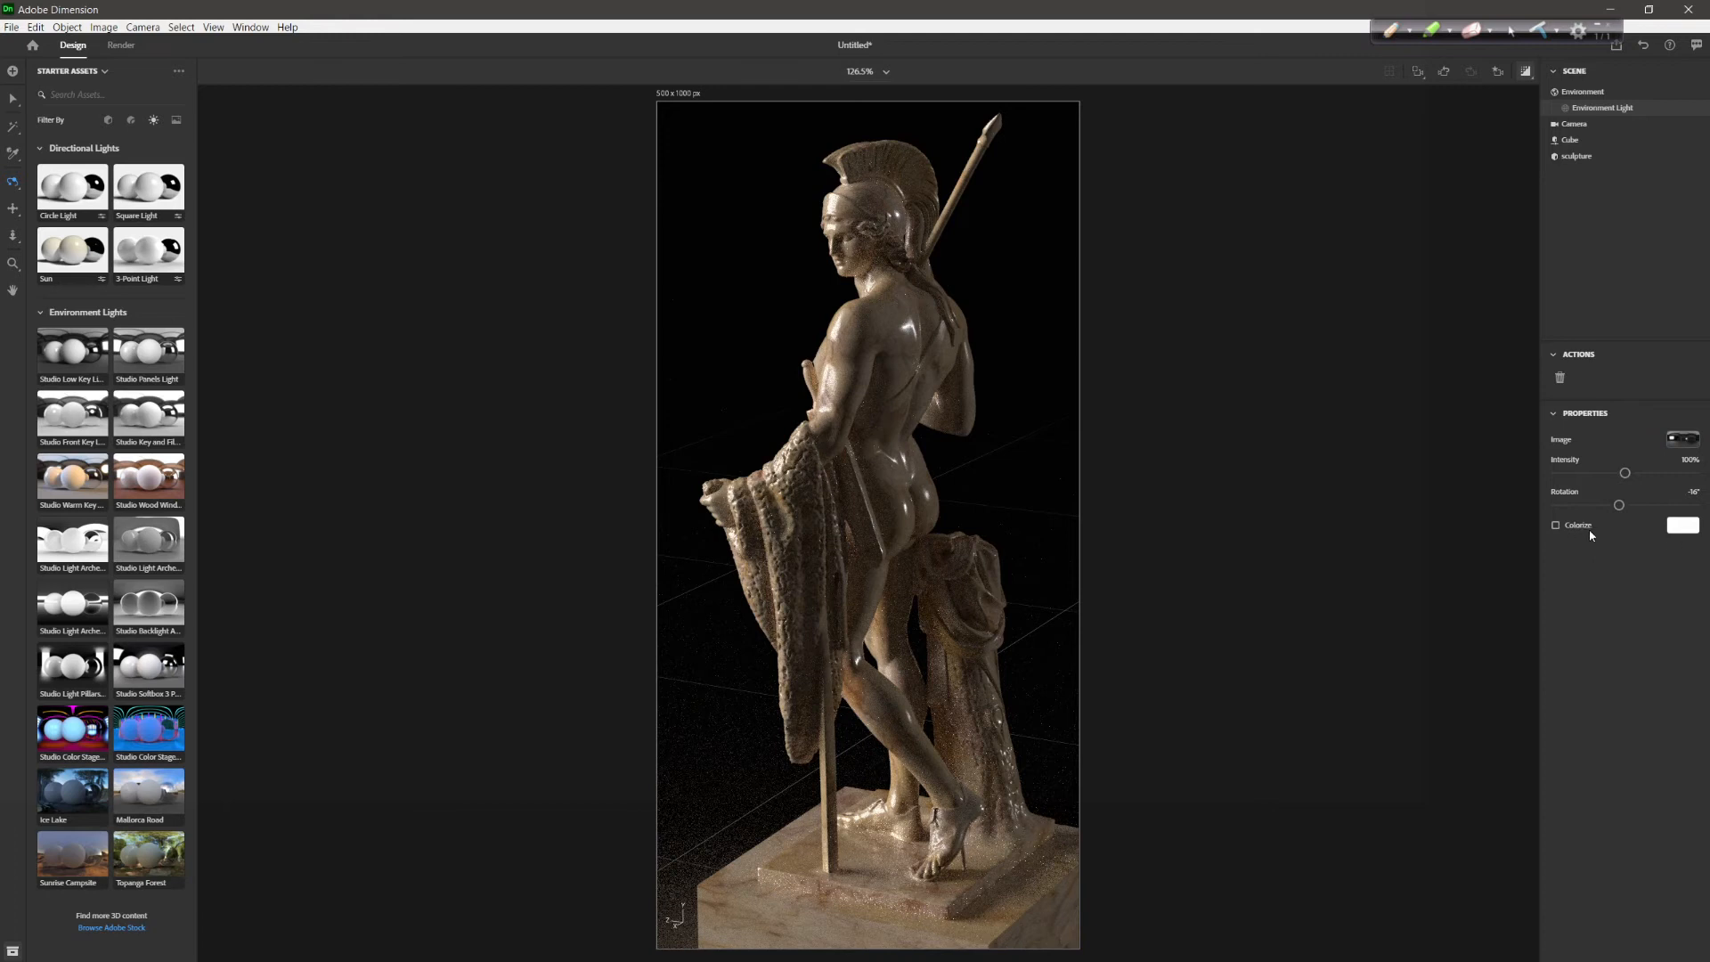
{"action": "left_click", "coordinate": [1676, 529]}
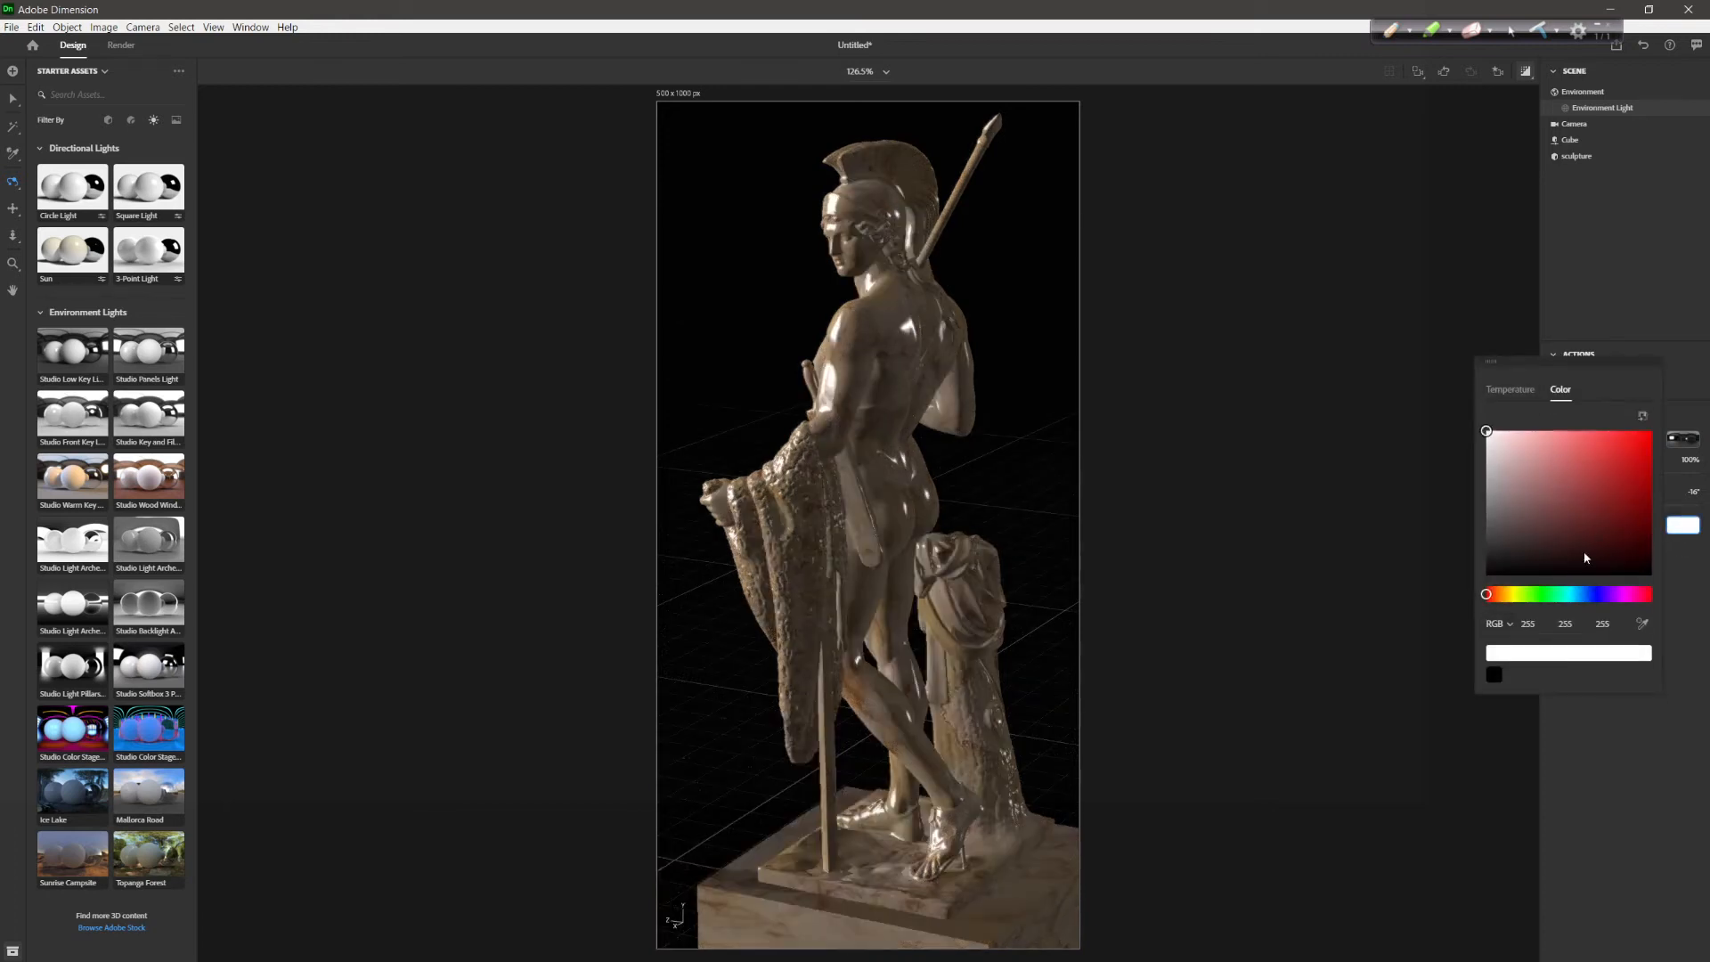
{"action": "left_click", "coordinate": [1517, 596]}
{"action": "left_click", "coordinate": [1524, 447]}
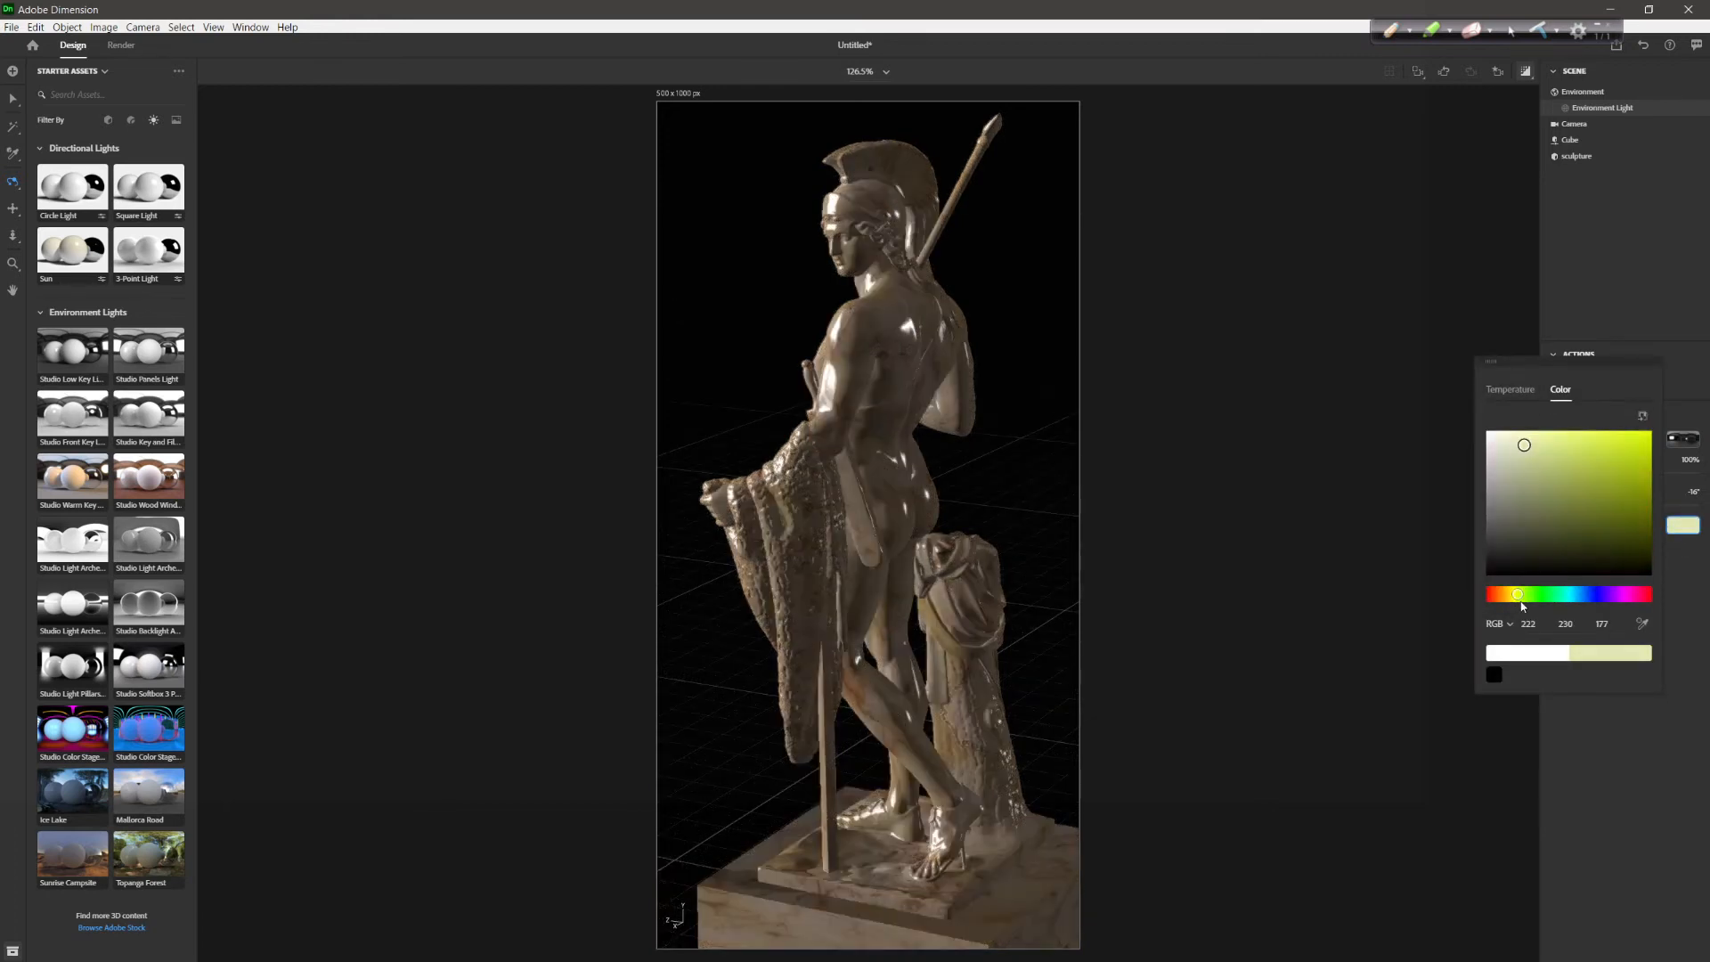
{"action": "left_click_drag", "start_coordinate": [1524, 448], "coordinate": [1538, 454]}
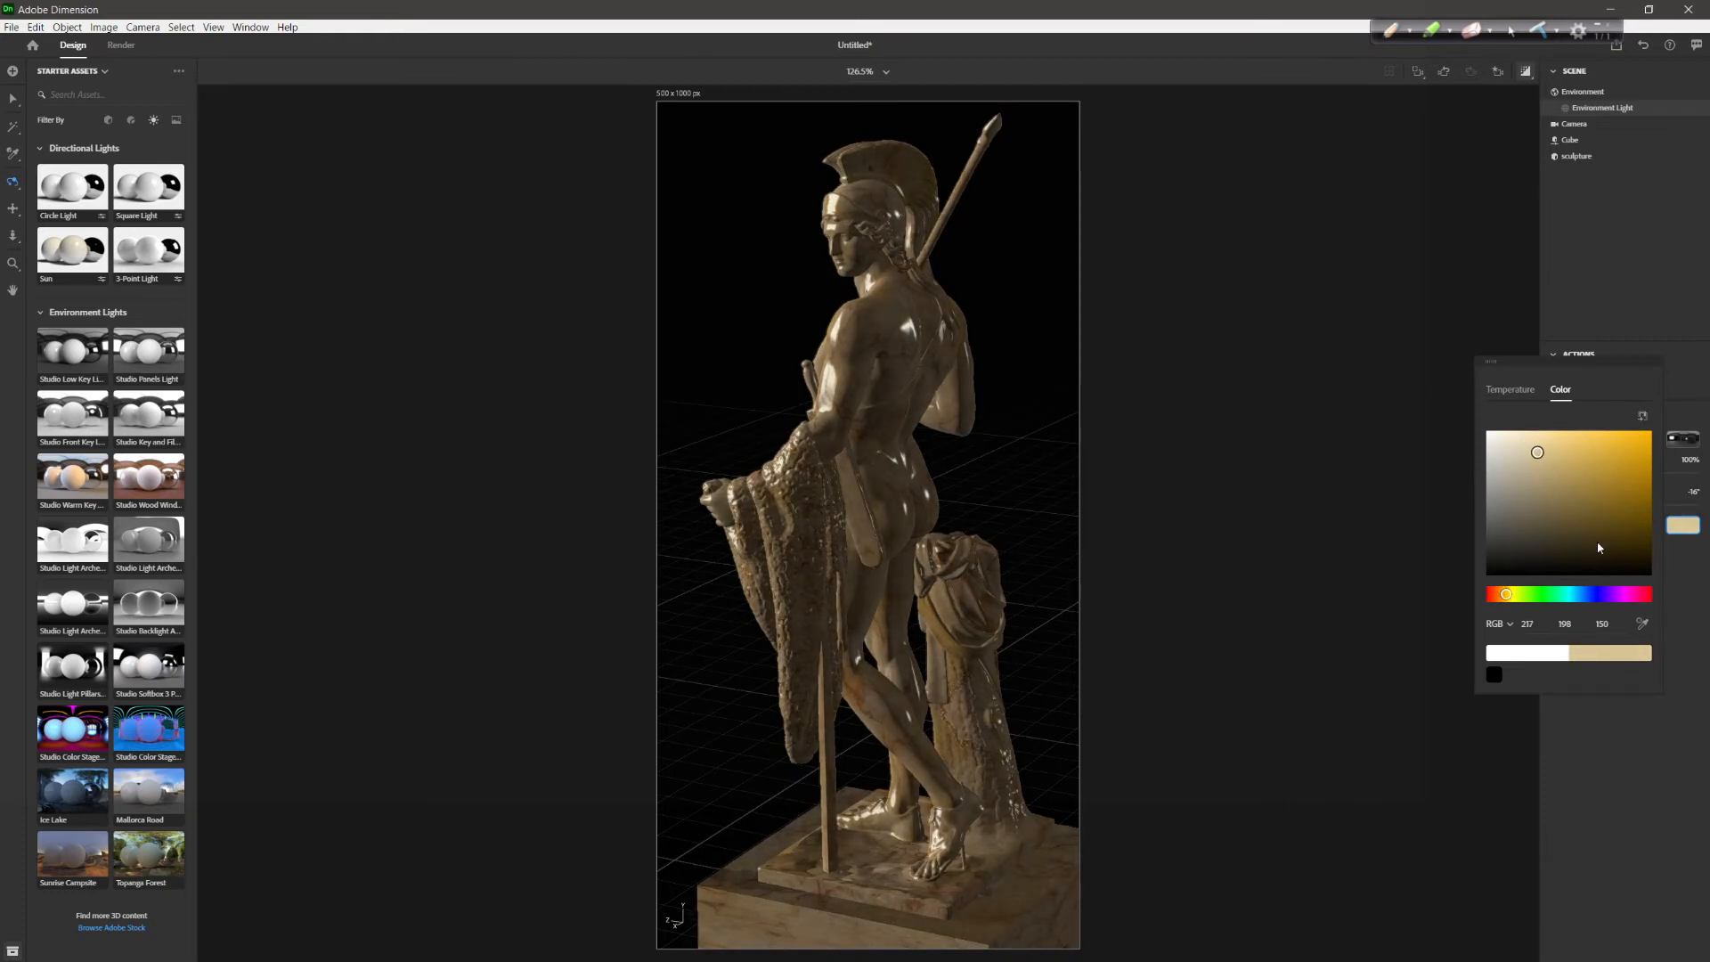
{"action": "left_click", "coordinate": [1683, 595]}
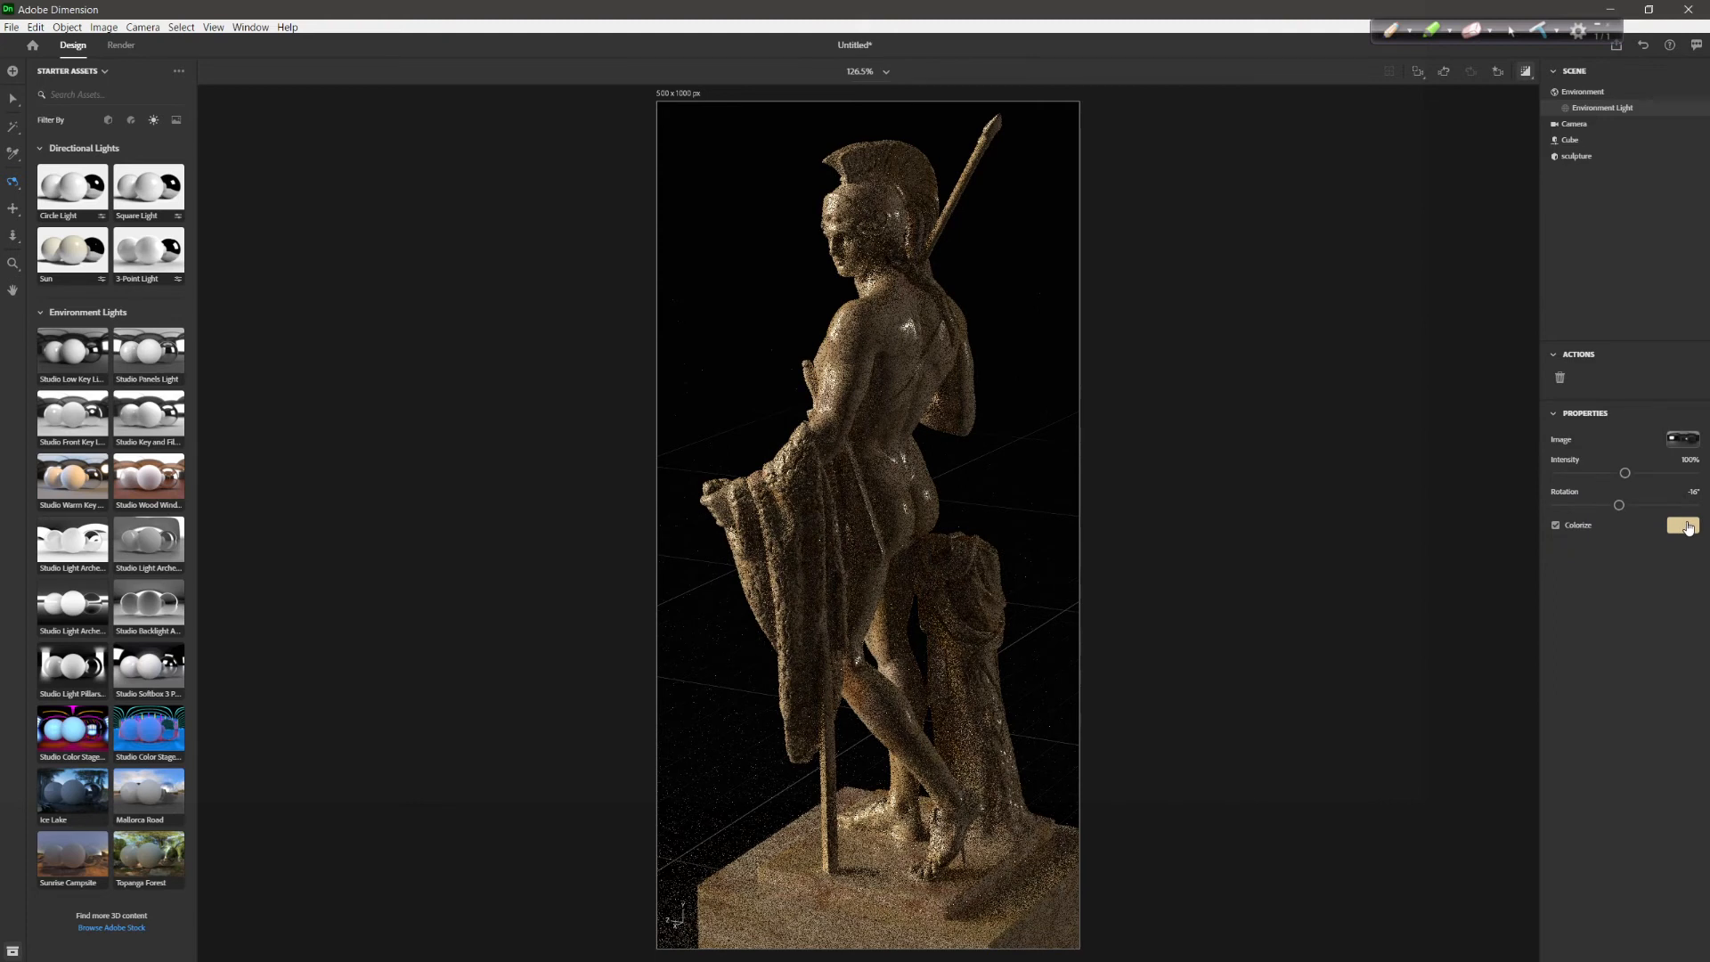
{"action": "left_click", "coordinate": [1686, 528]}
{"action": "left_click_drag", "start_coordinate": [1530, 493], "coordinate": [1455, 427]}
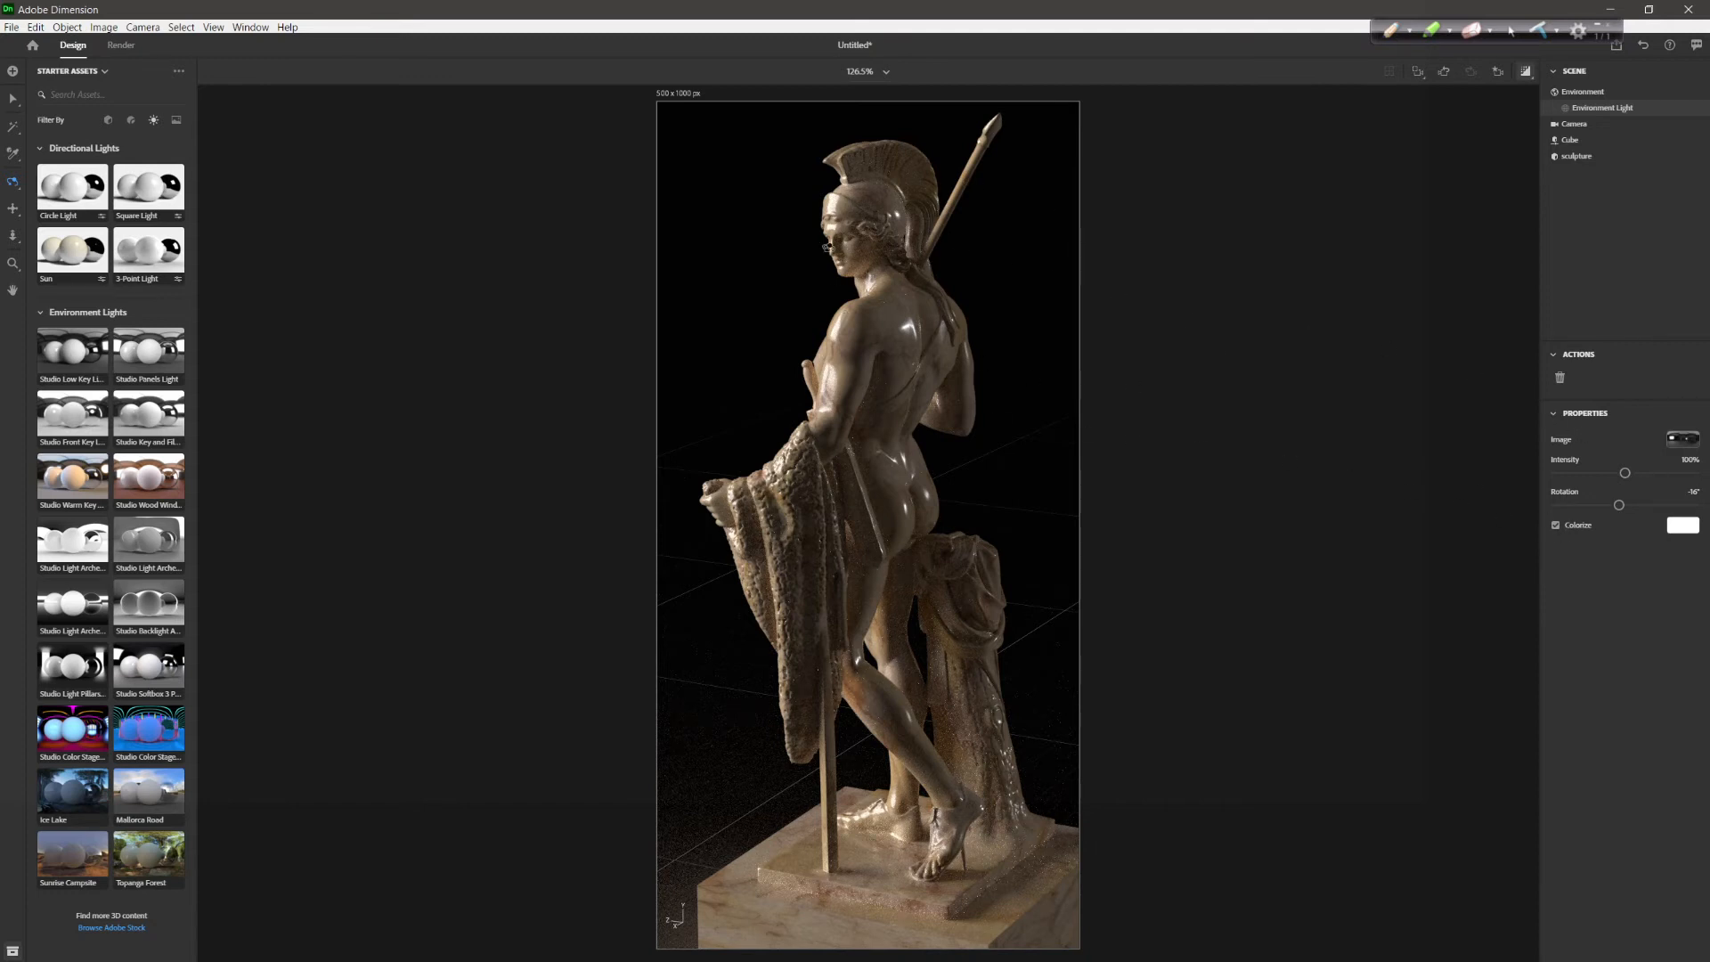
Lower the environment light intensity to about 75%, and add a renamed Circle Light to the scene
{"action": "left_click_drag", "start_coordinate": [1624, 478], "coordinate": [1610, 483]}
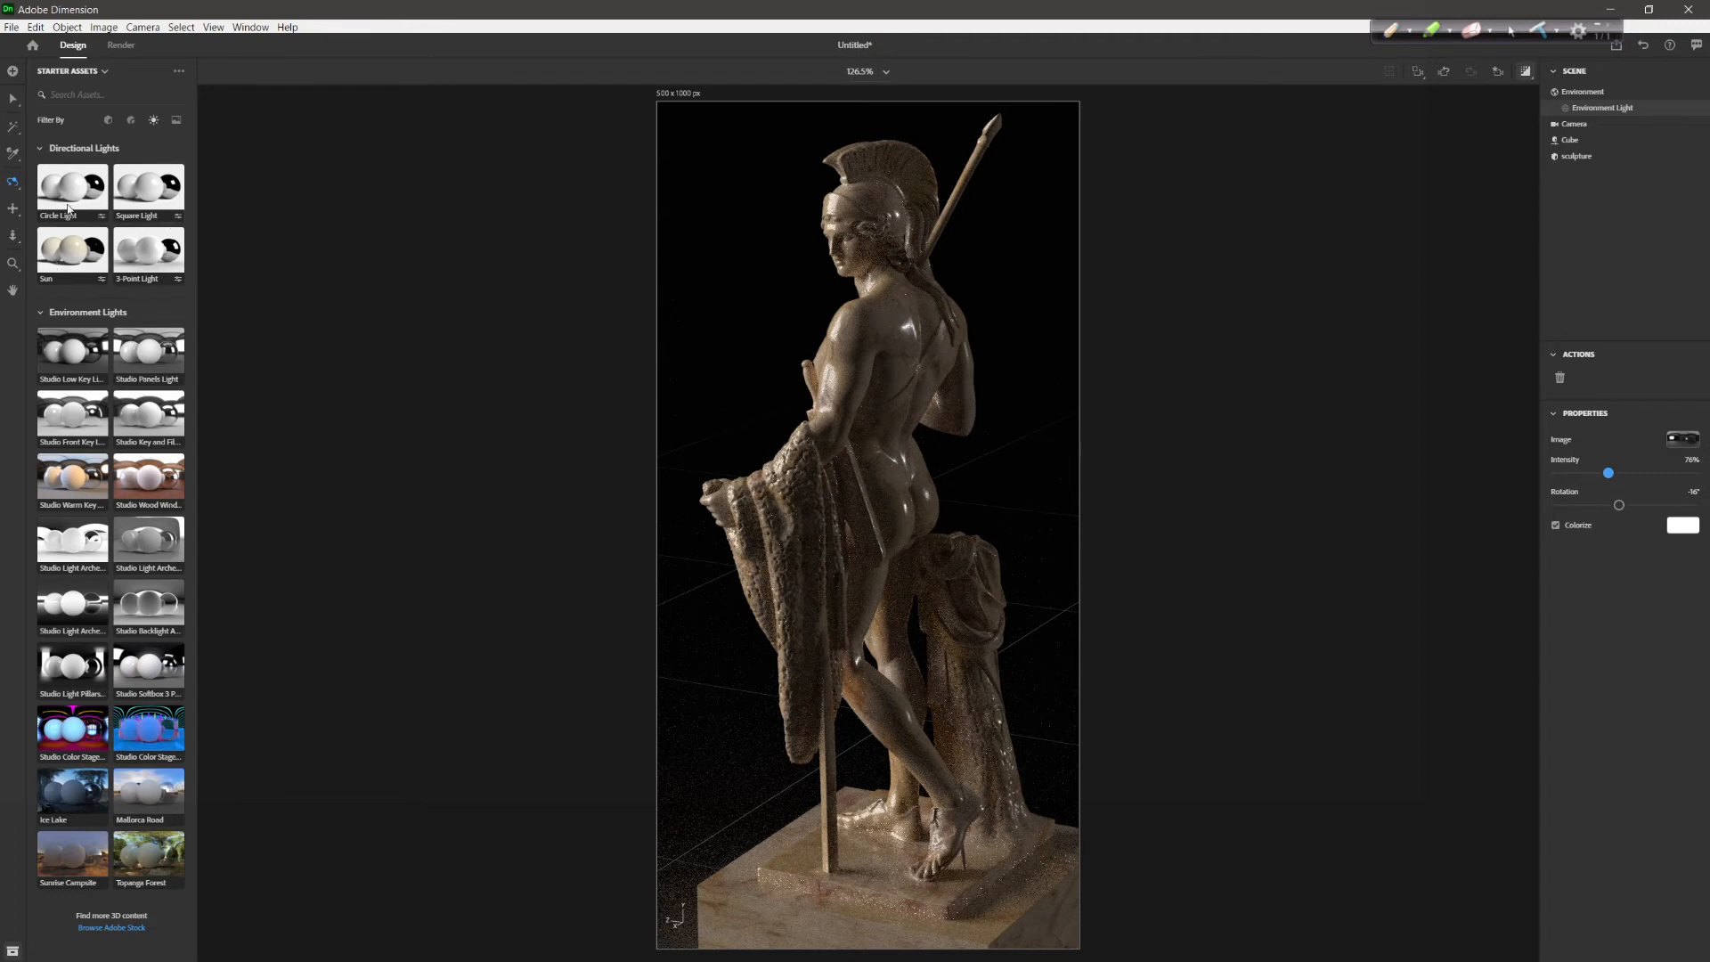
{"action": "left_click_drag", "start_coordinate": [64, 190], "coordinate": [990, 258]}
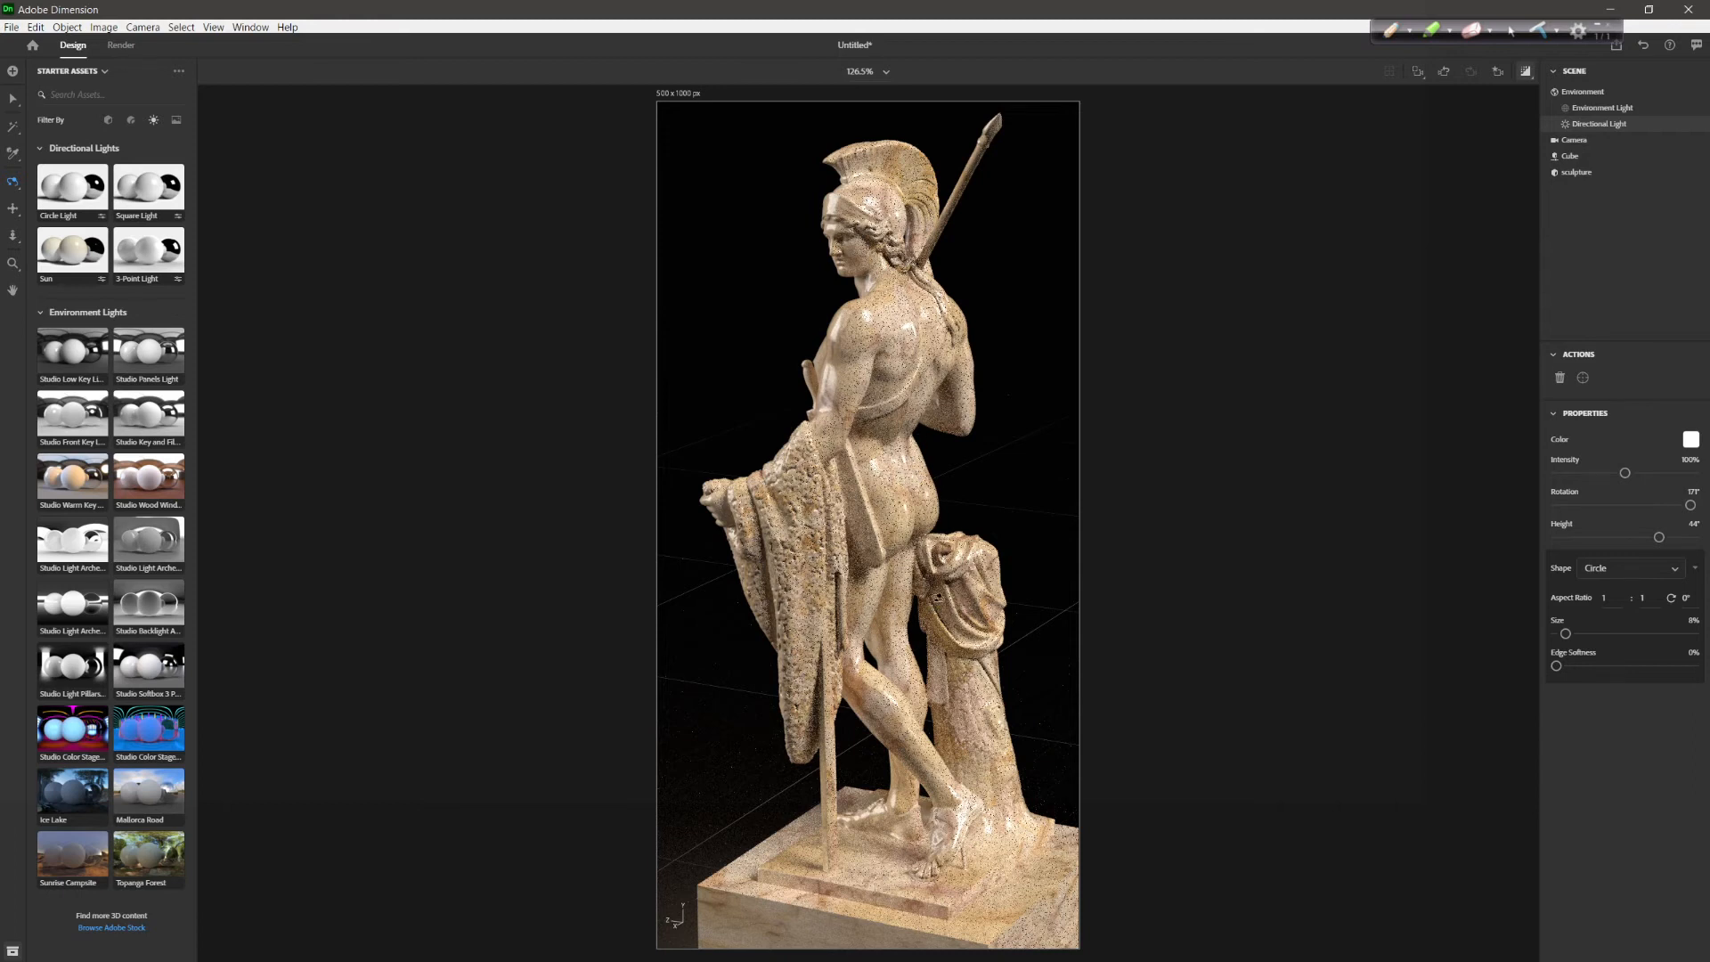
{"action": "double_click", "coordinate": [1594, 126]}
{"action": "type", "text": "Prim"}
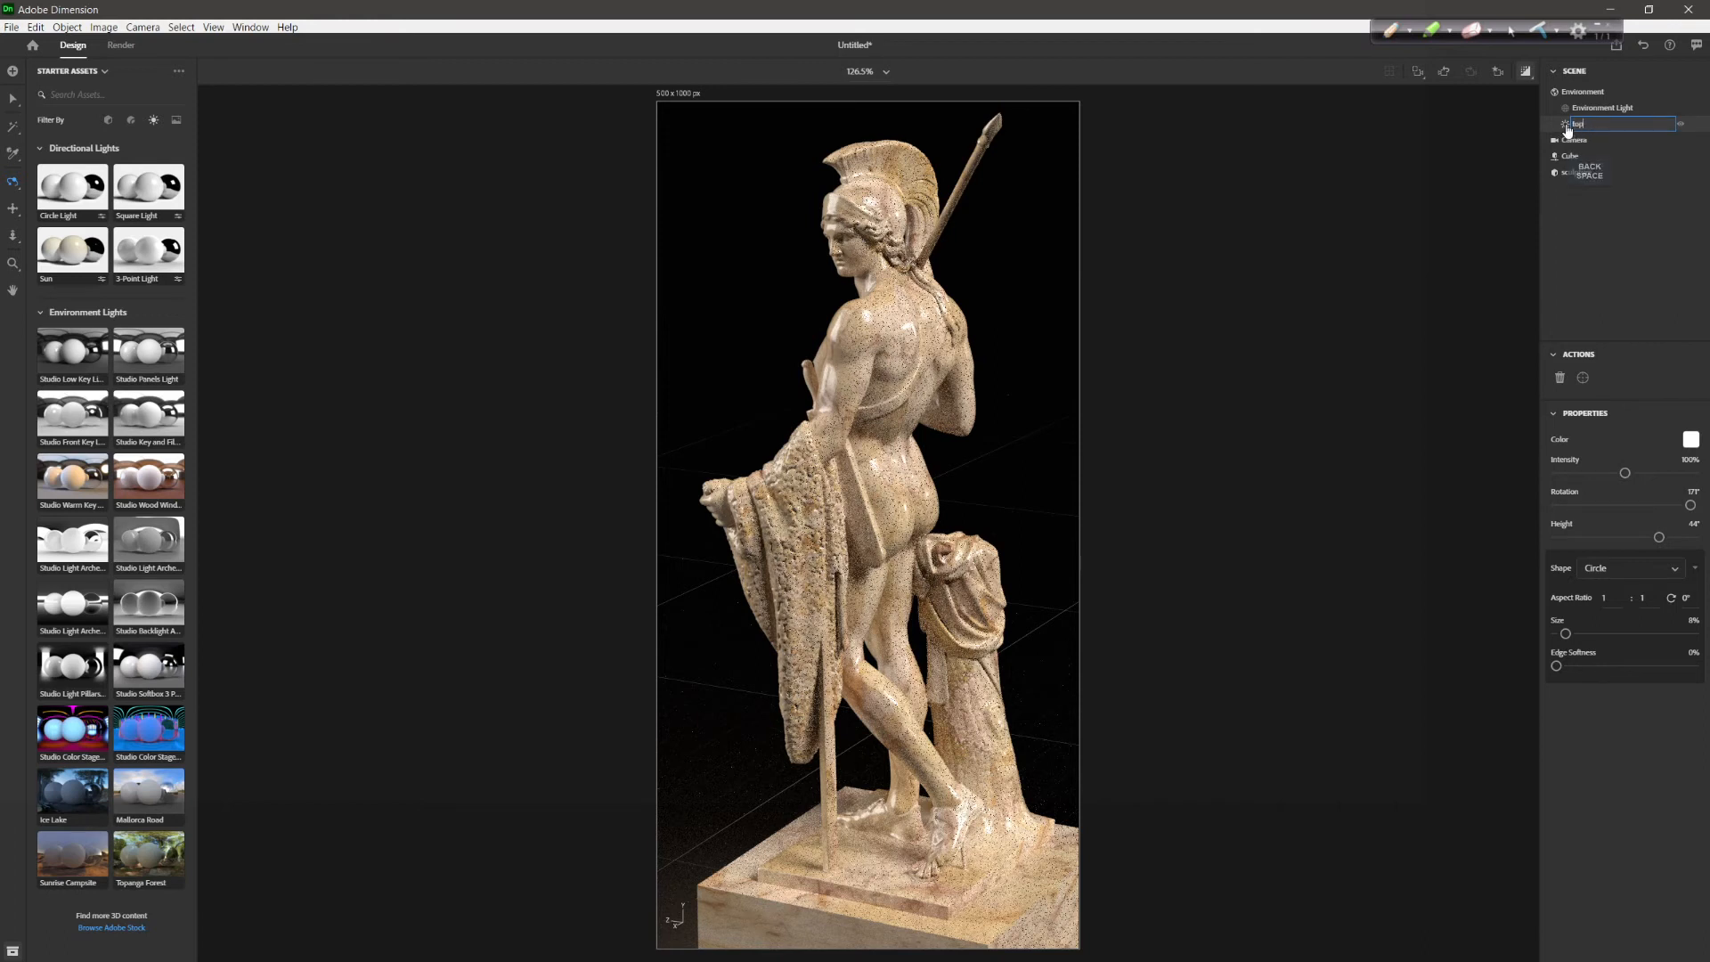
{"action": "key", "text": "Return"}
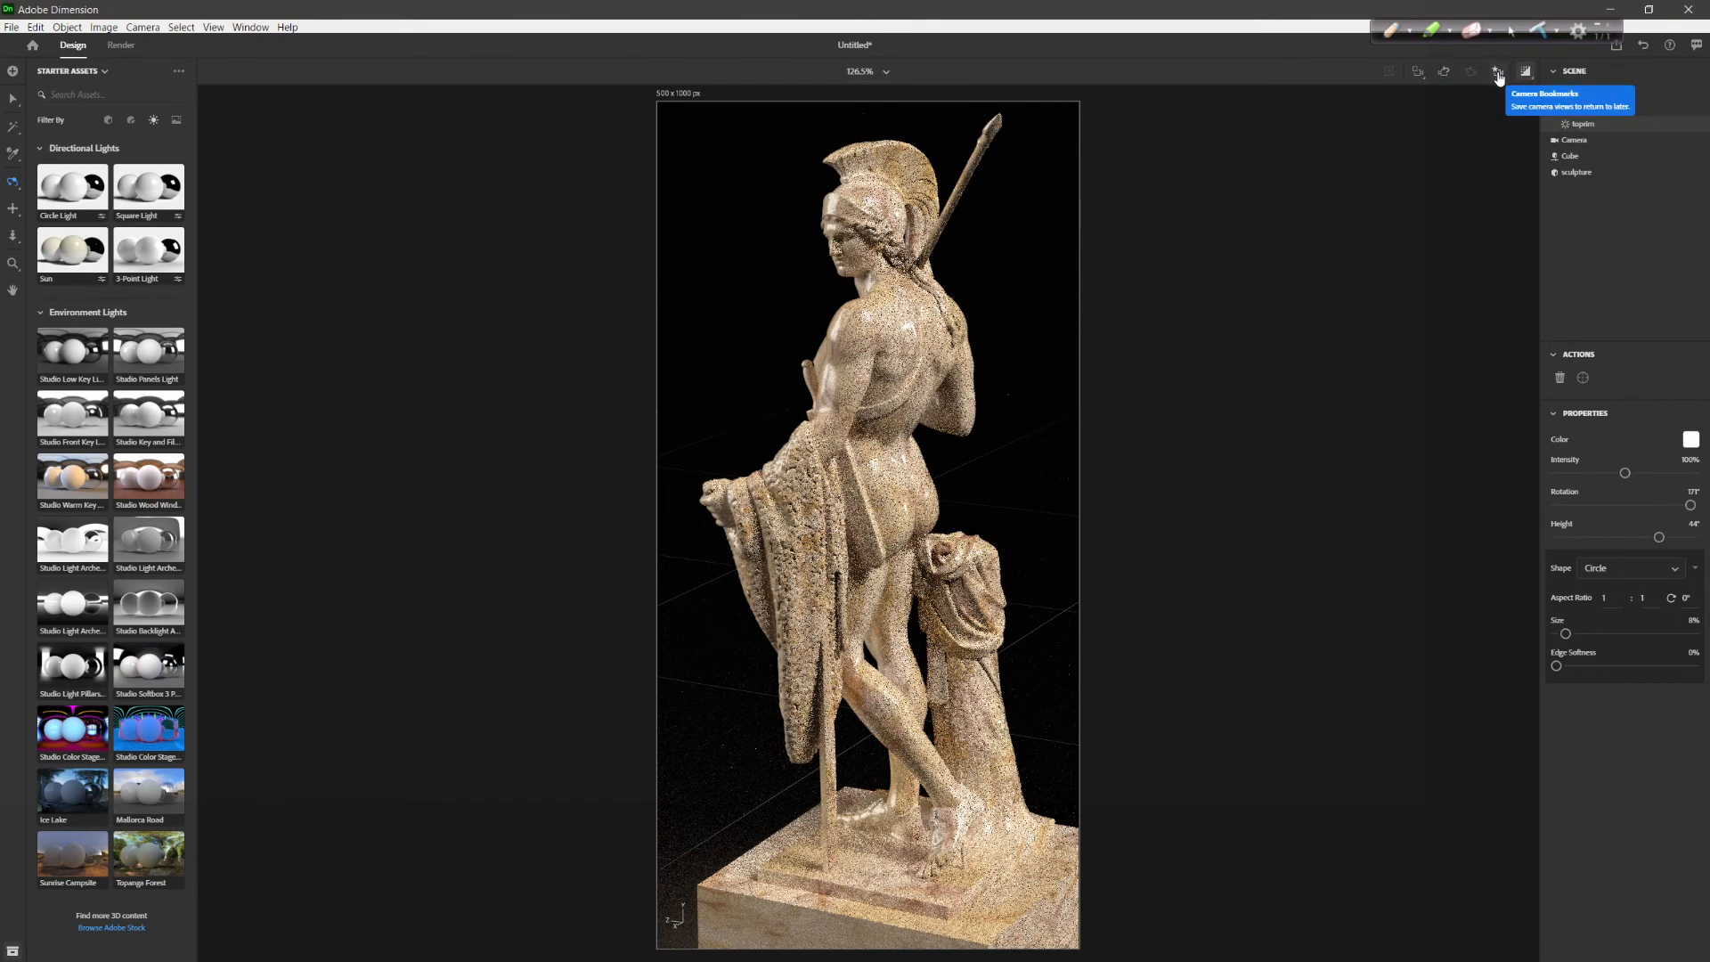
Save the current camera view as the bookmark View 1
{"action": "left_click", "coordinate": [1500, 75]}
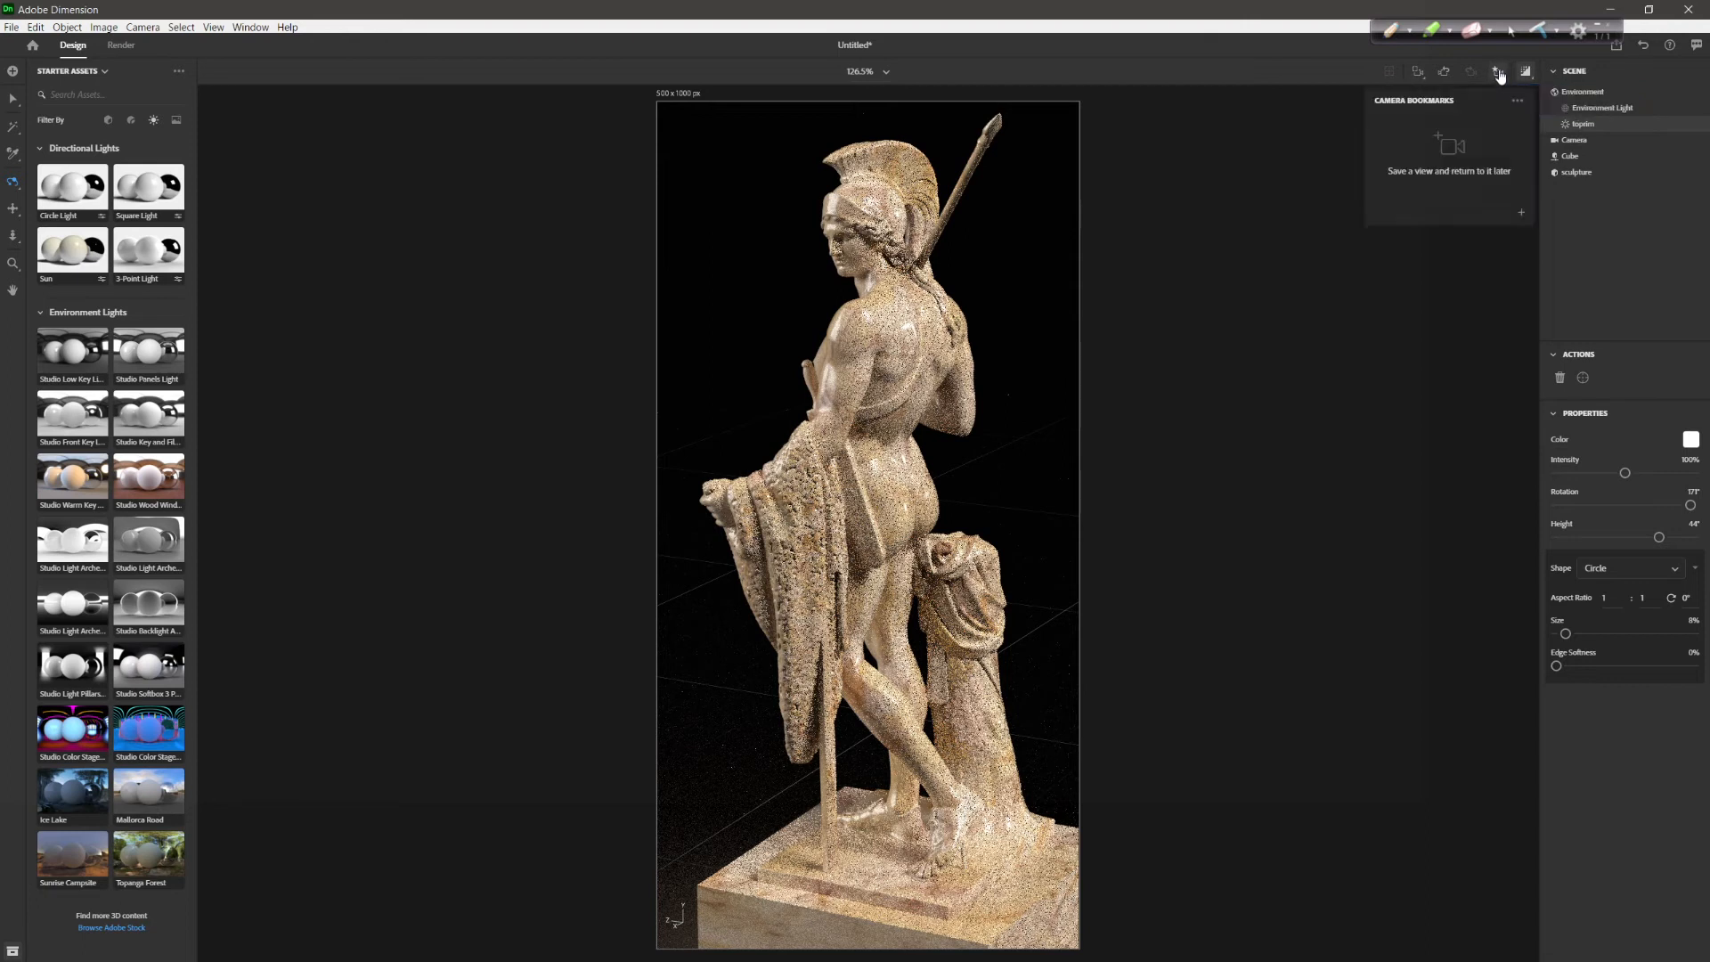
{"action": "left_click", "coordinate": [1521, 216]}
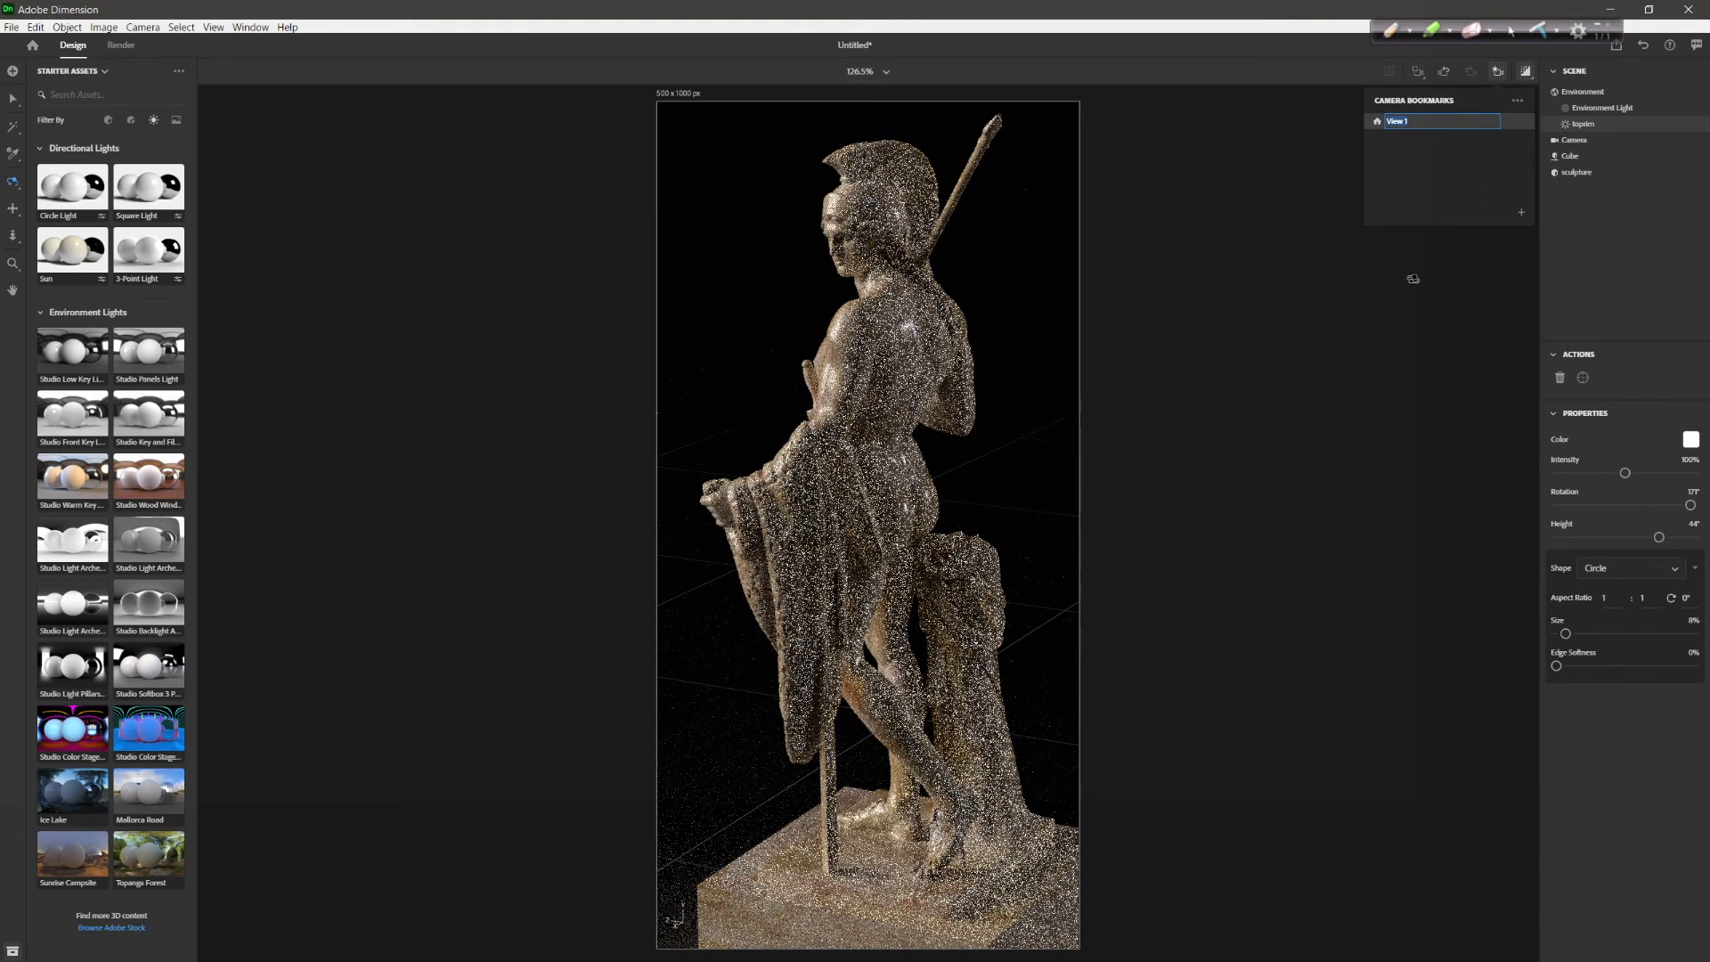
{"action": "left_click", "coordinate": [981, 249]}
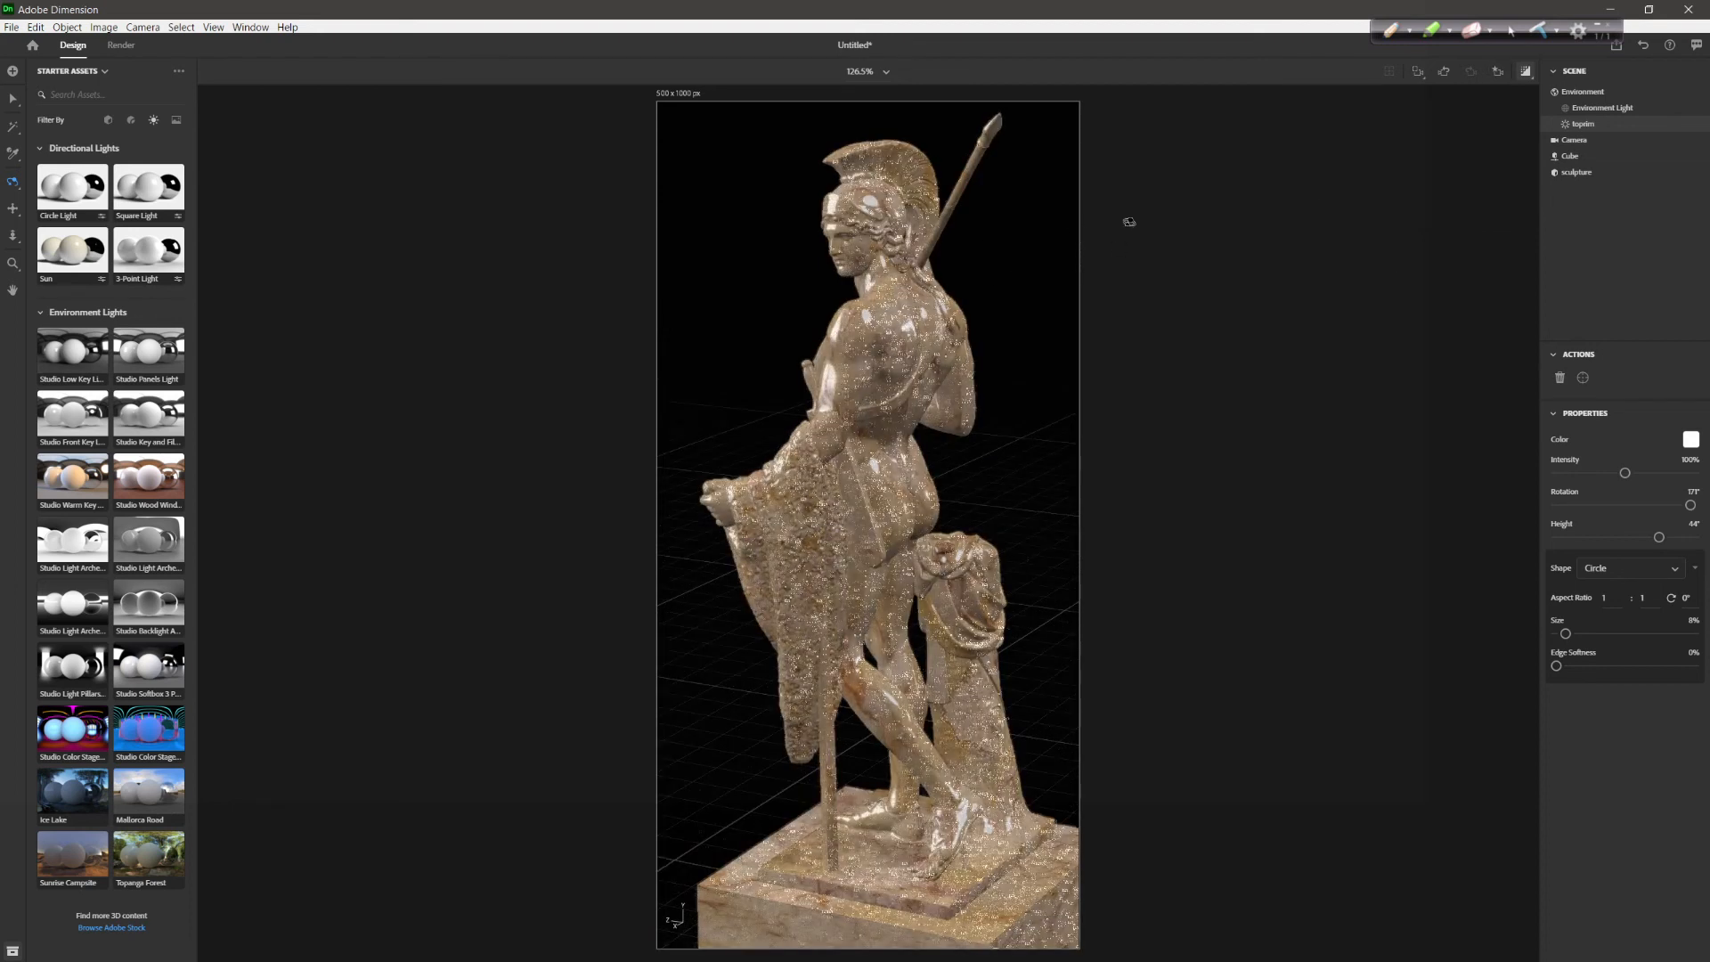
Try aiming the circle light at different points on the sculpture's helmet crest, using higher camera angles
{"action": "left_click_drag", "start_coordinate": [992, 313], "coordinate": [950, 375]}
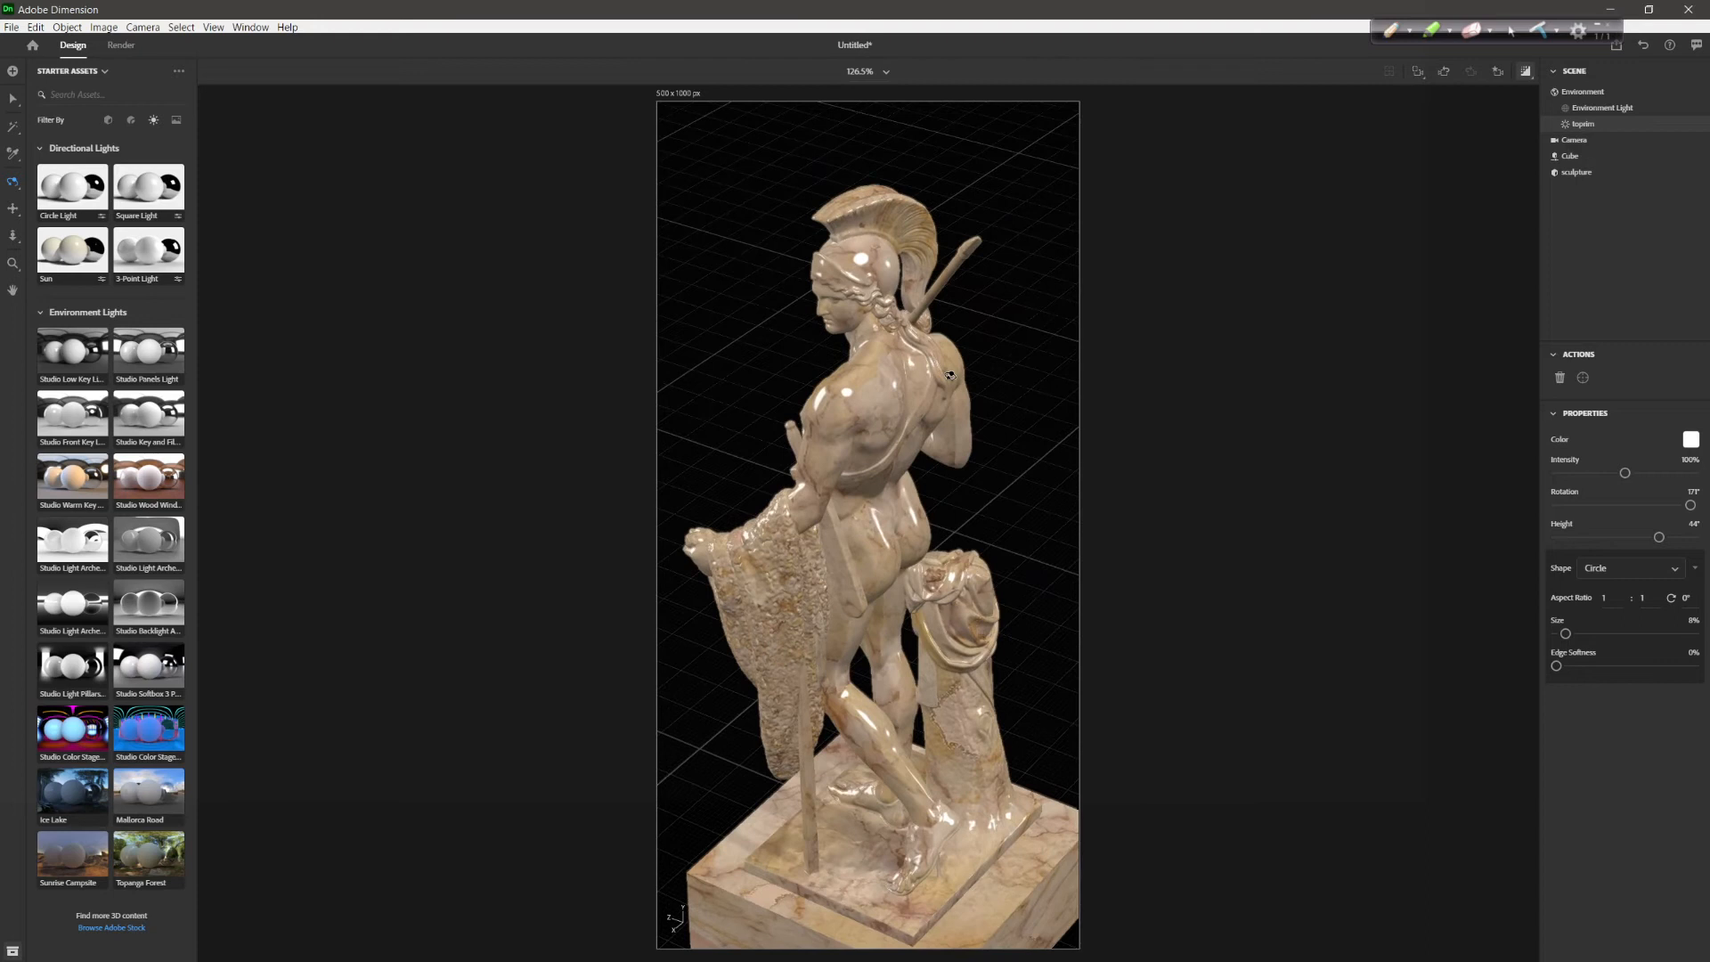
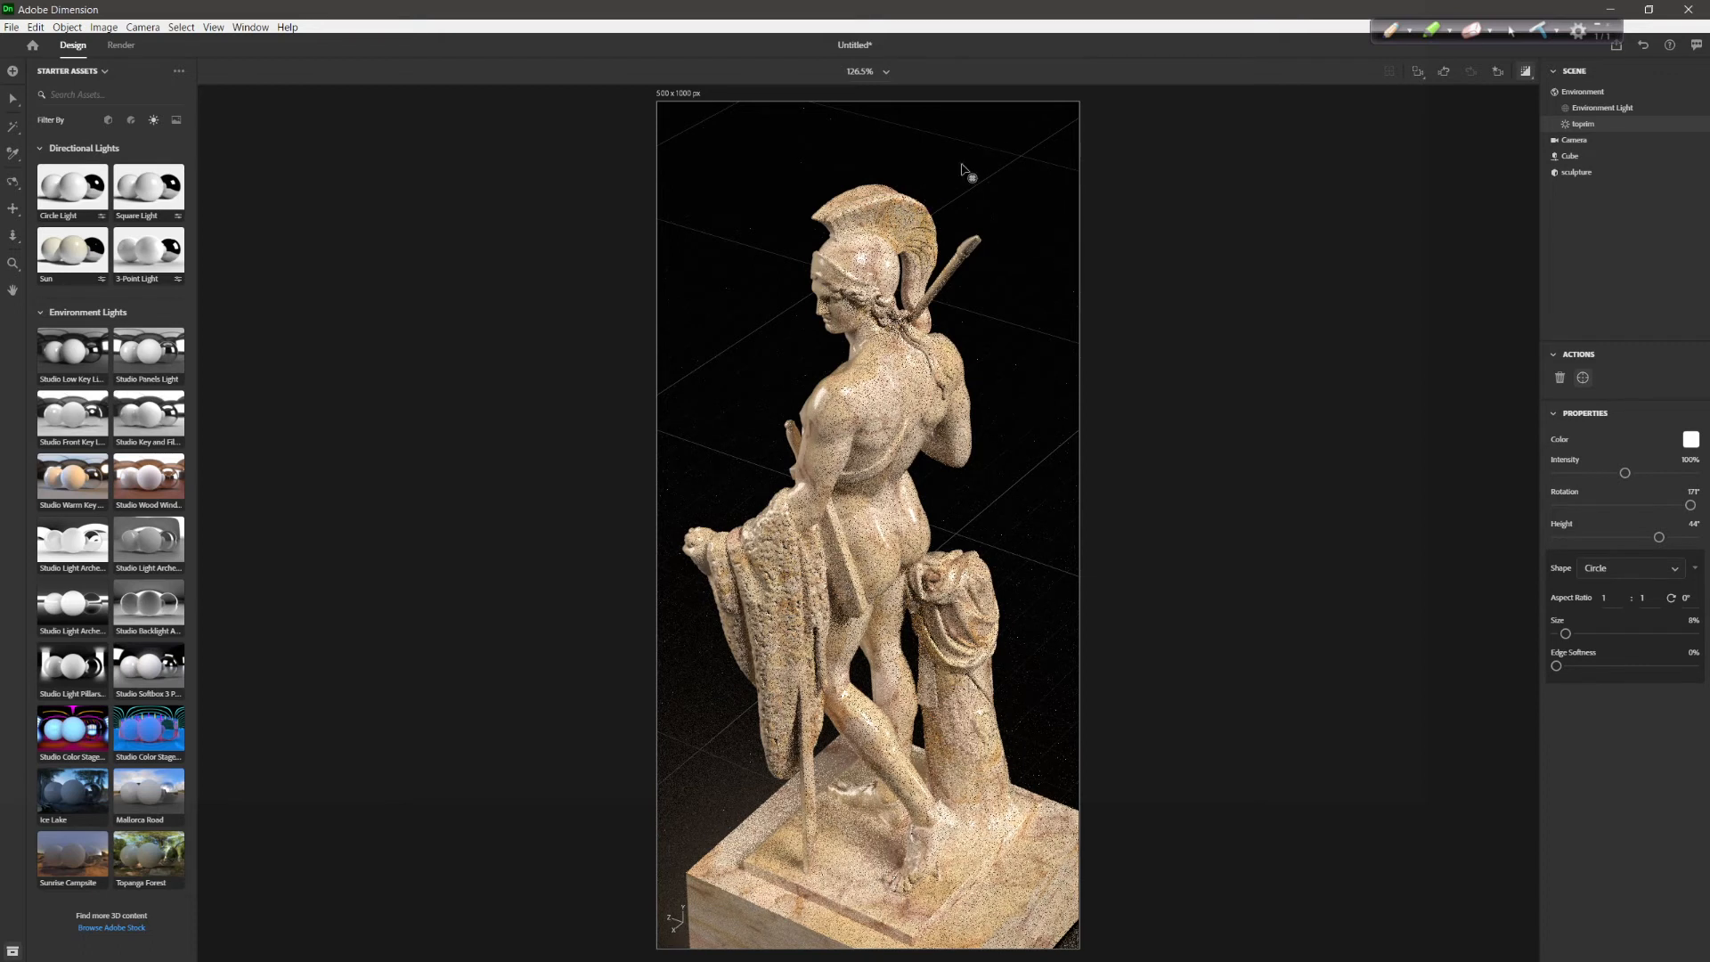
{"action": "left_click", "coordinate": [922, 213]}
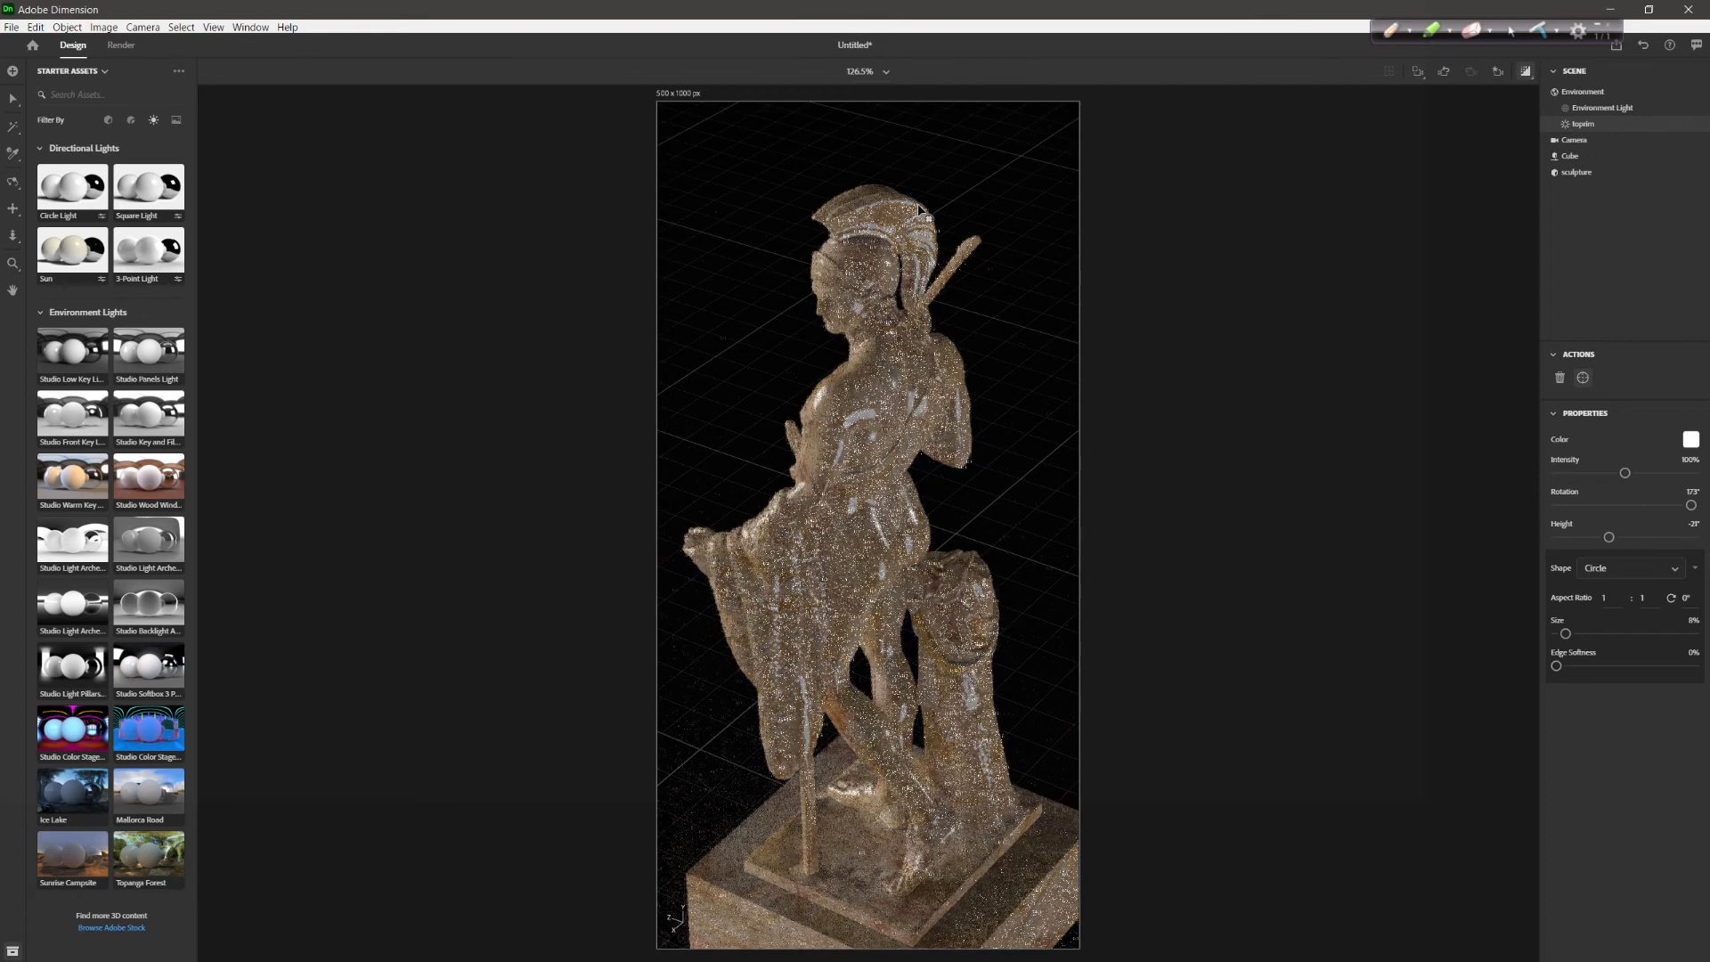
{"action": "left_click", "coordinate": [926, 216]}
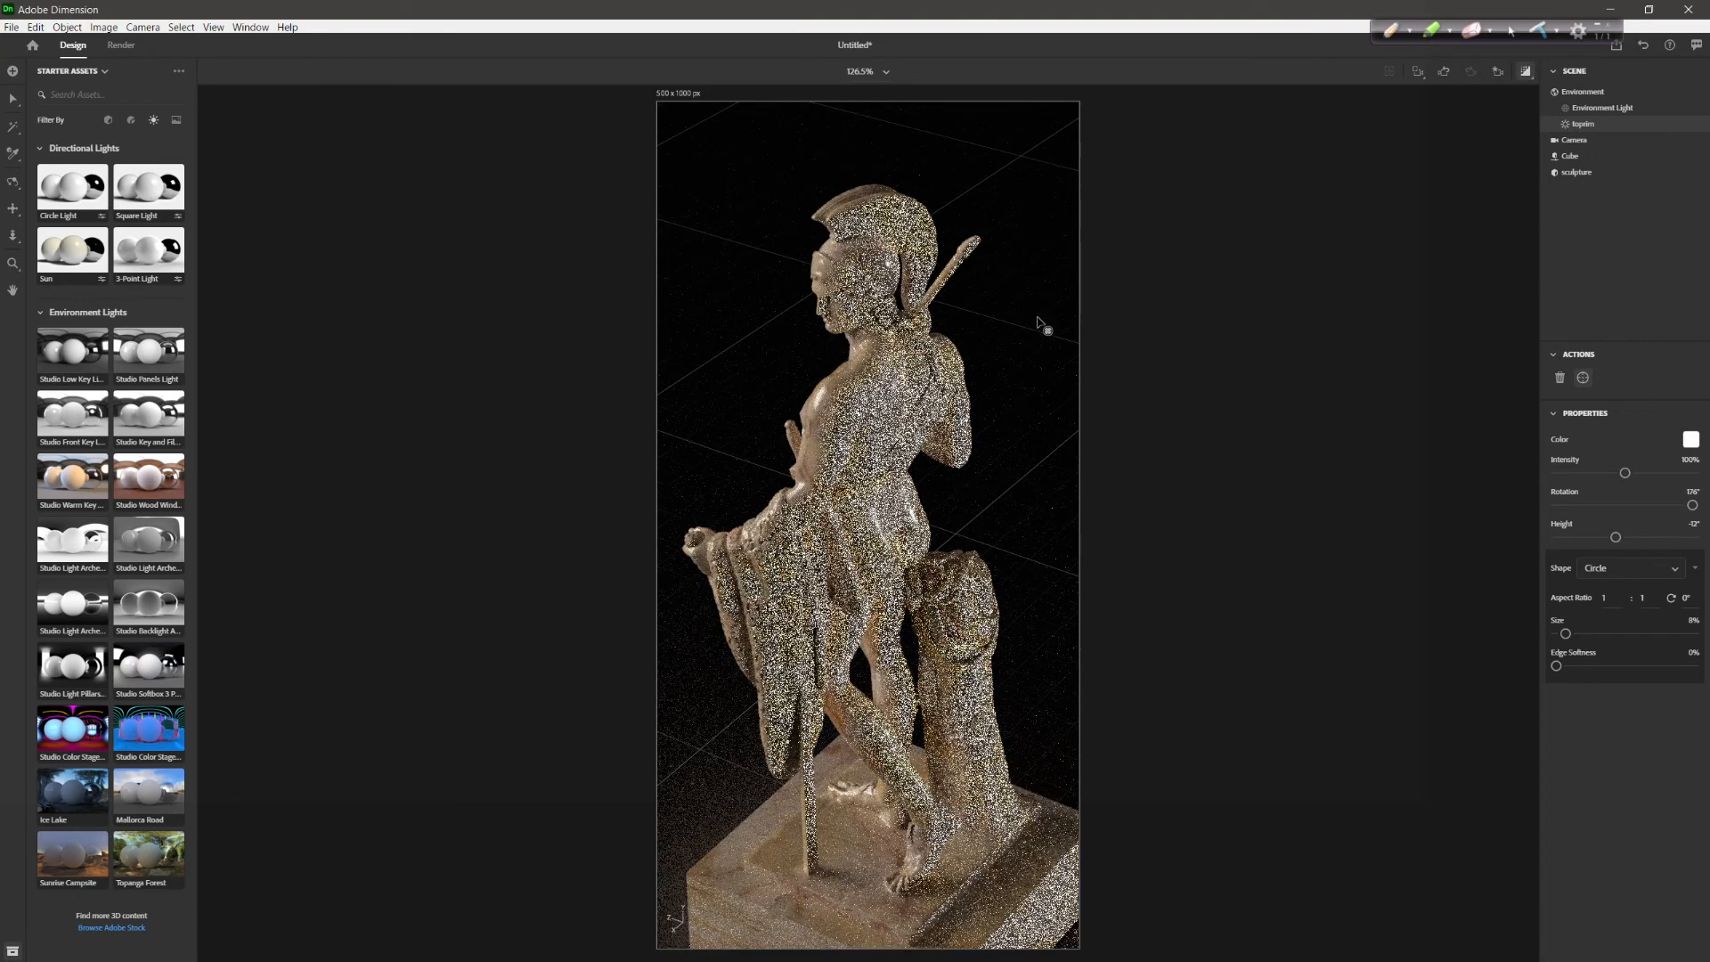
{"action": "left_click", "coordinate": [1527, 72]}
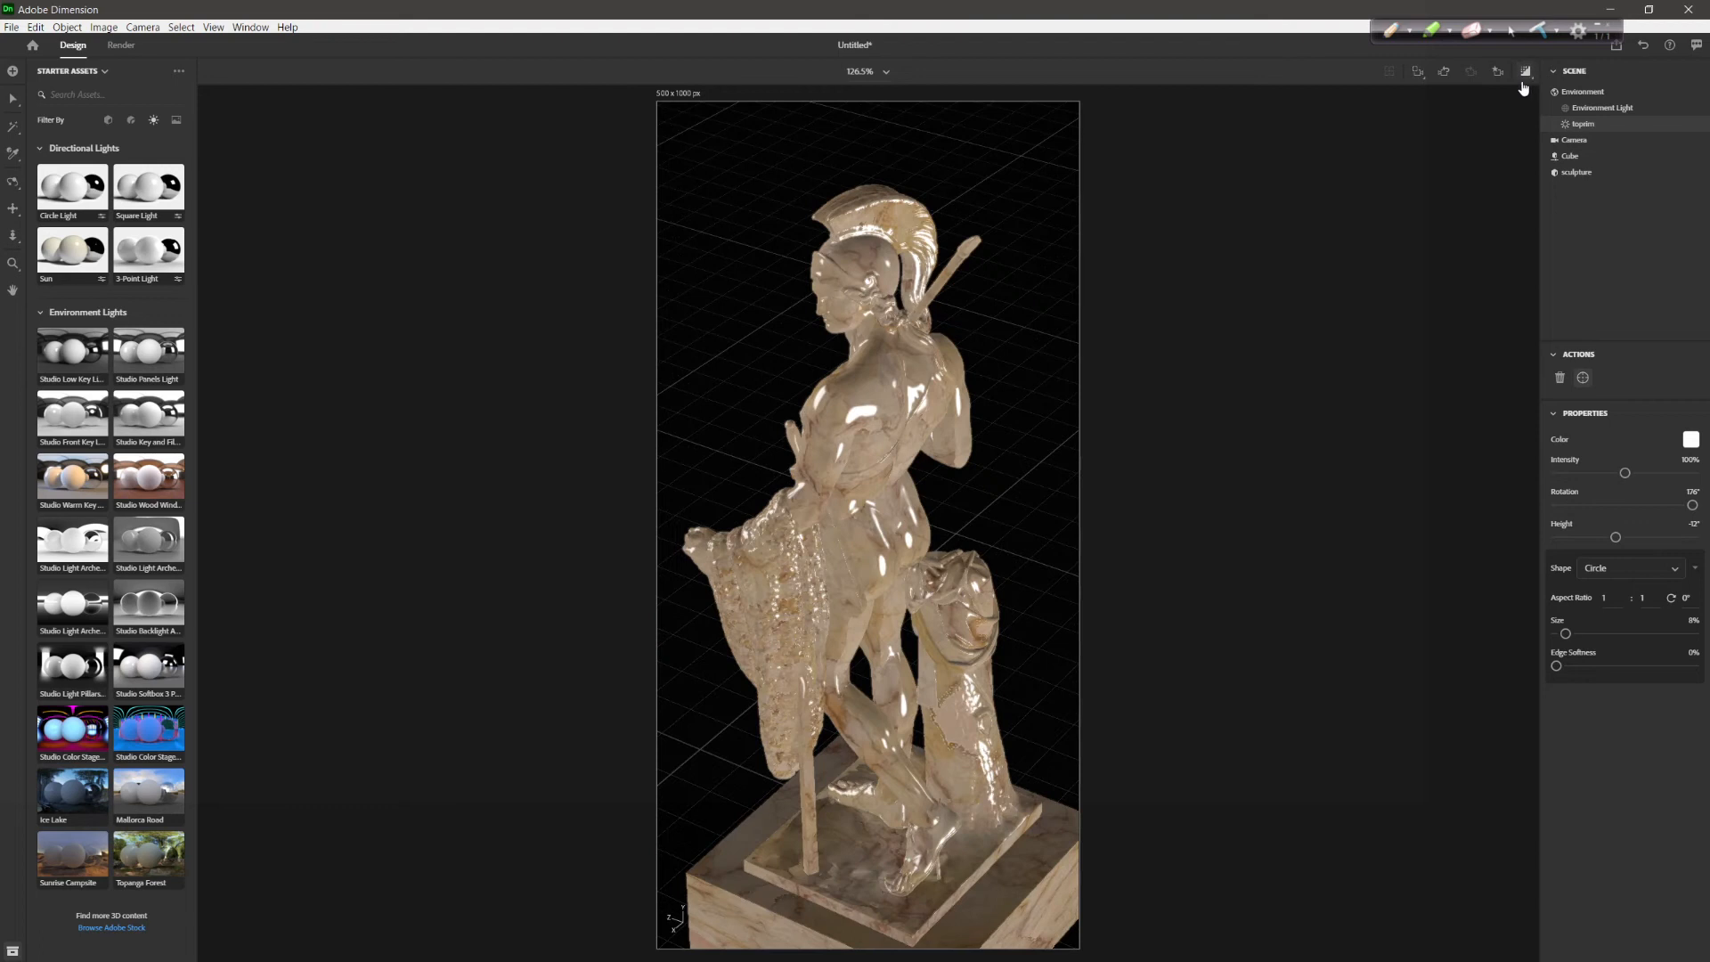
{"action": "left_click", "coordinate": [909, 204]}
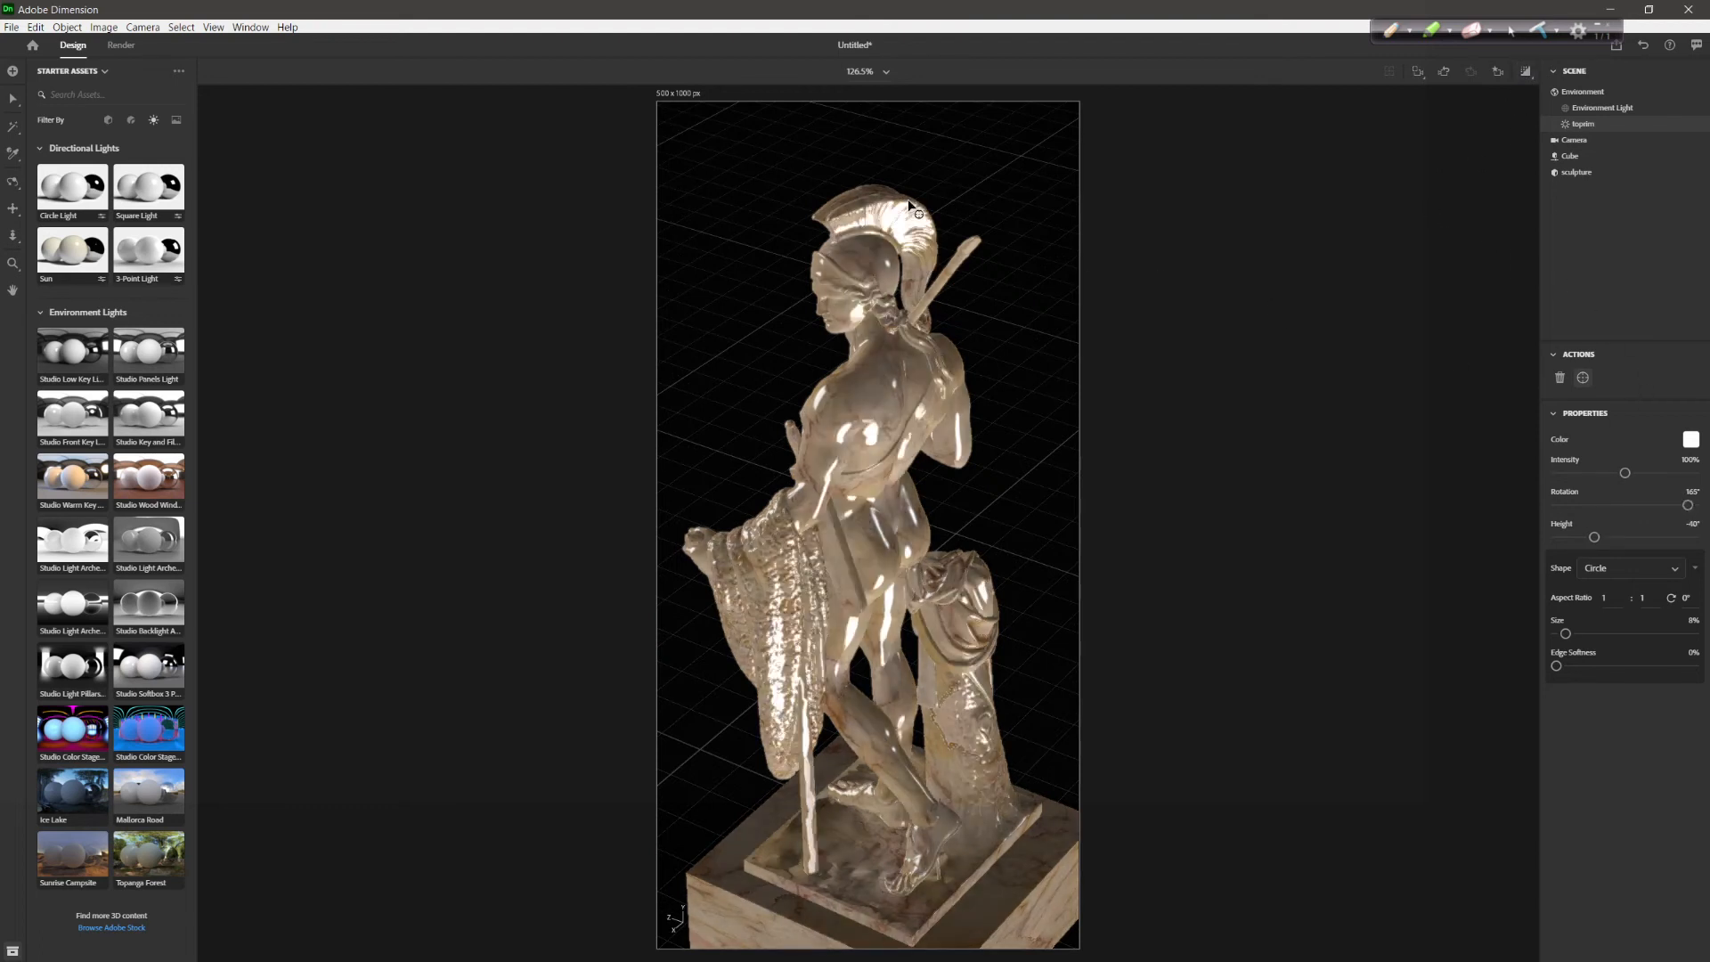
{"action": "key", "text": "1"}
{"action": "left_click_drag", "start_coordinate": [1004, 335], "coordinate": [1068, 389]}
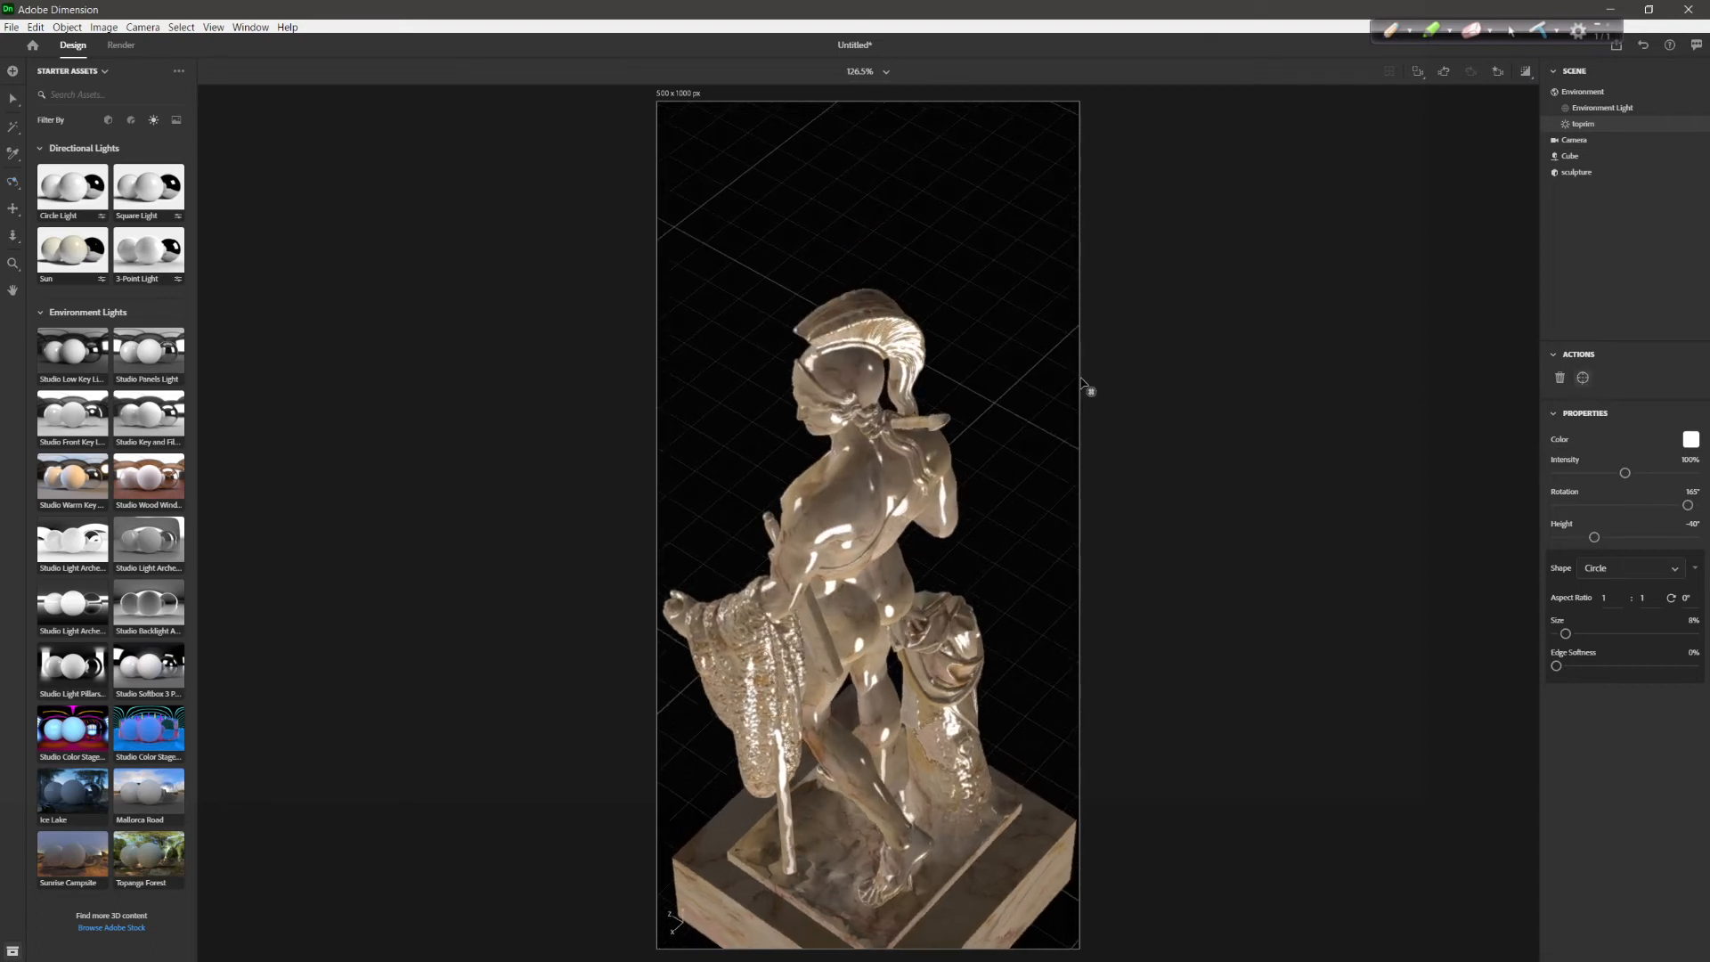
{"action": "left_click", "coordinate": [893, 319]}
{"action": "left_click", "coordinate": [909, 326]}
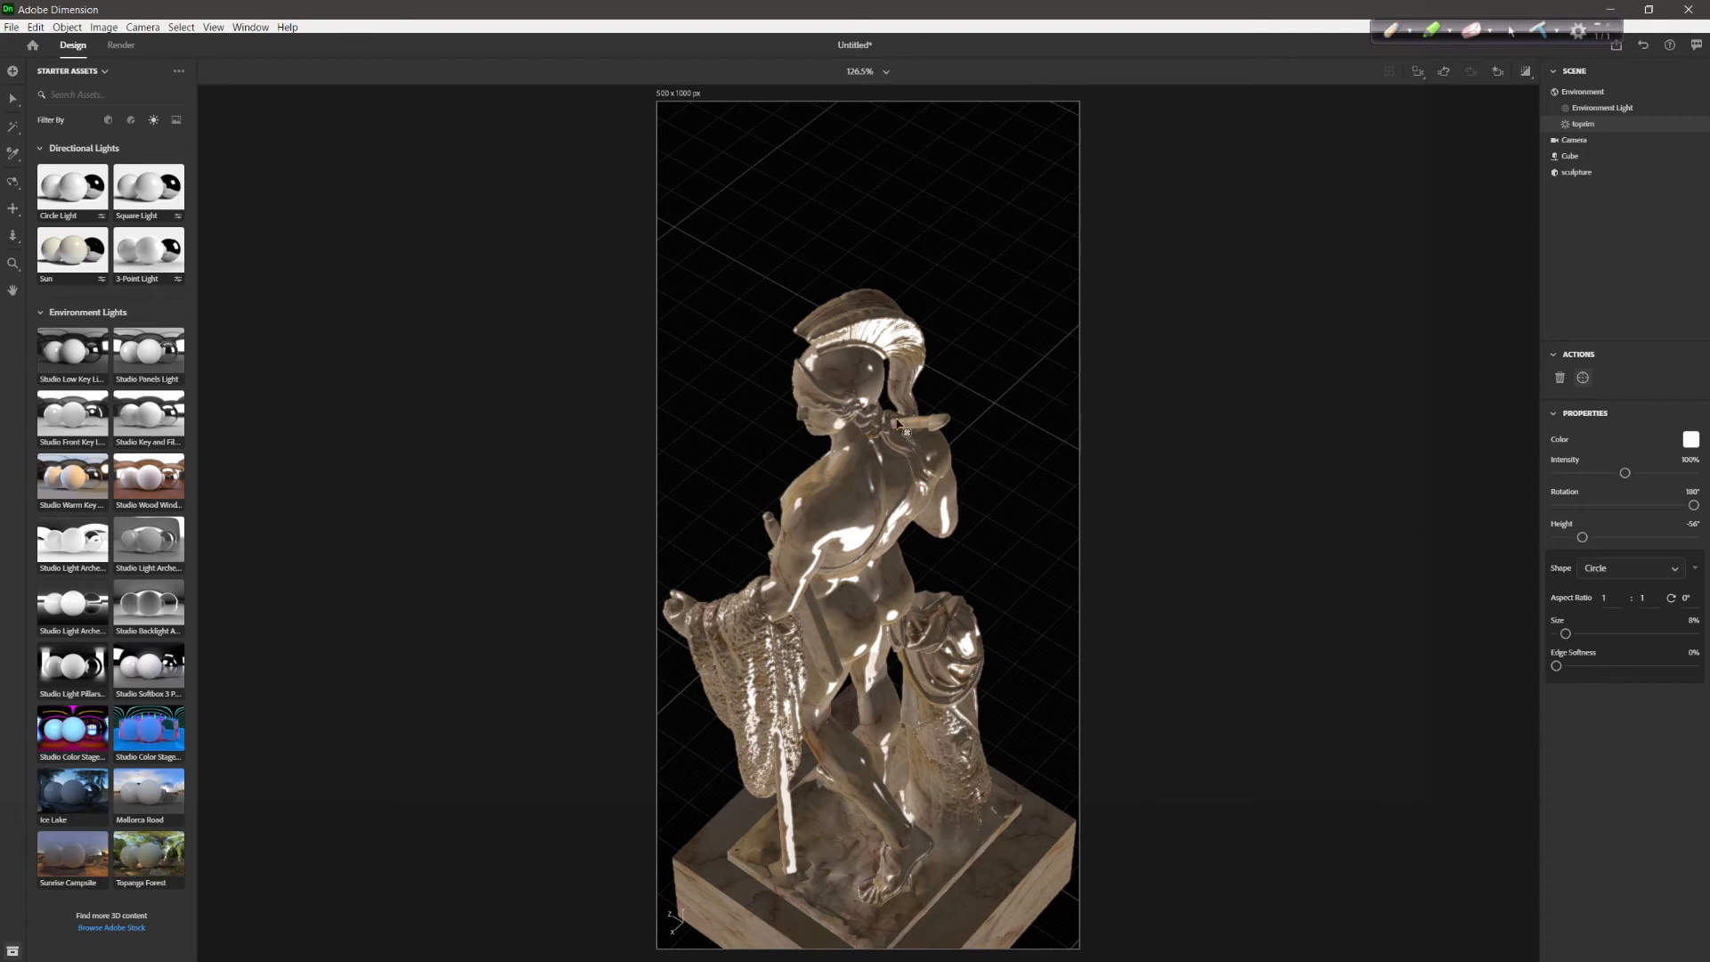
Return the camera to the View 1 bookmark and turn the render preview back on
{"action": "left_click", "coordinate": [1499, 78]}
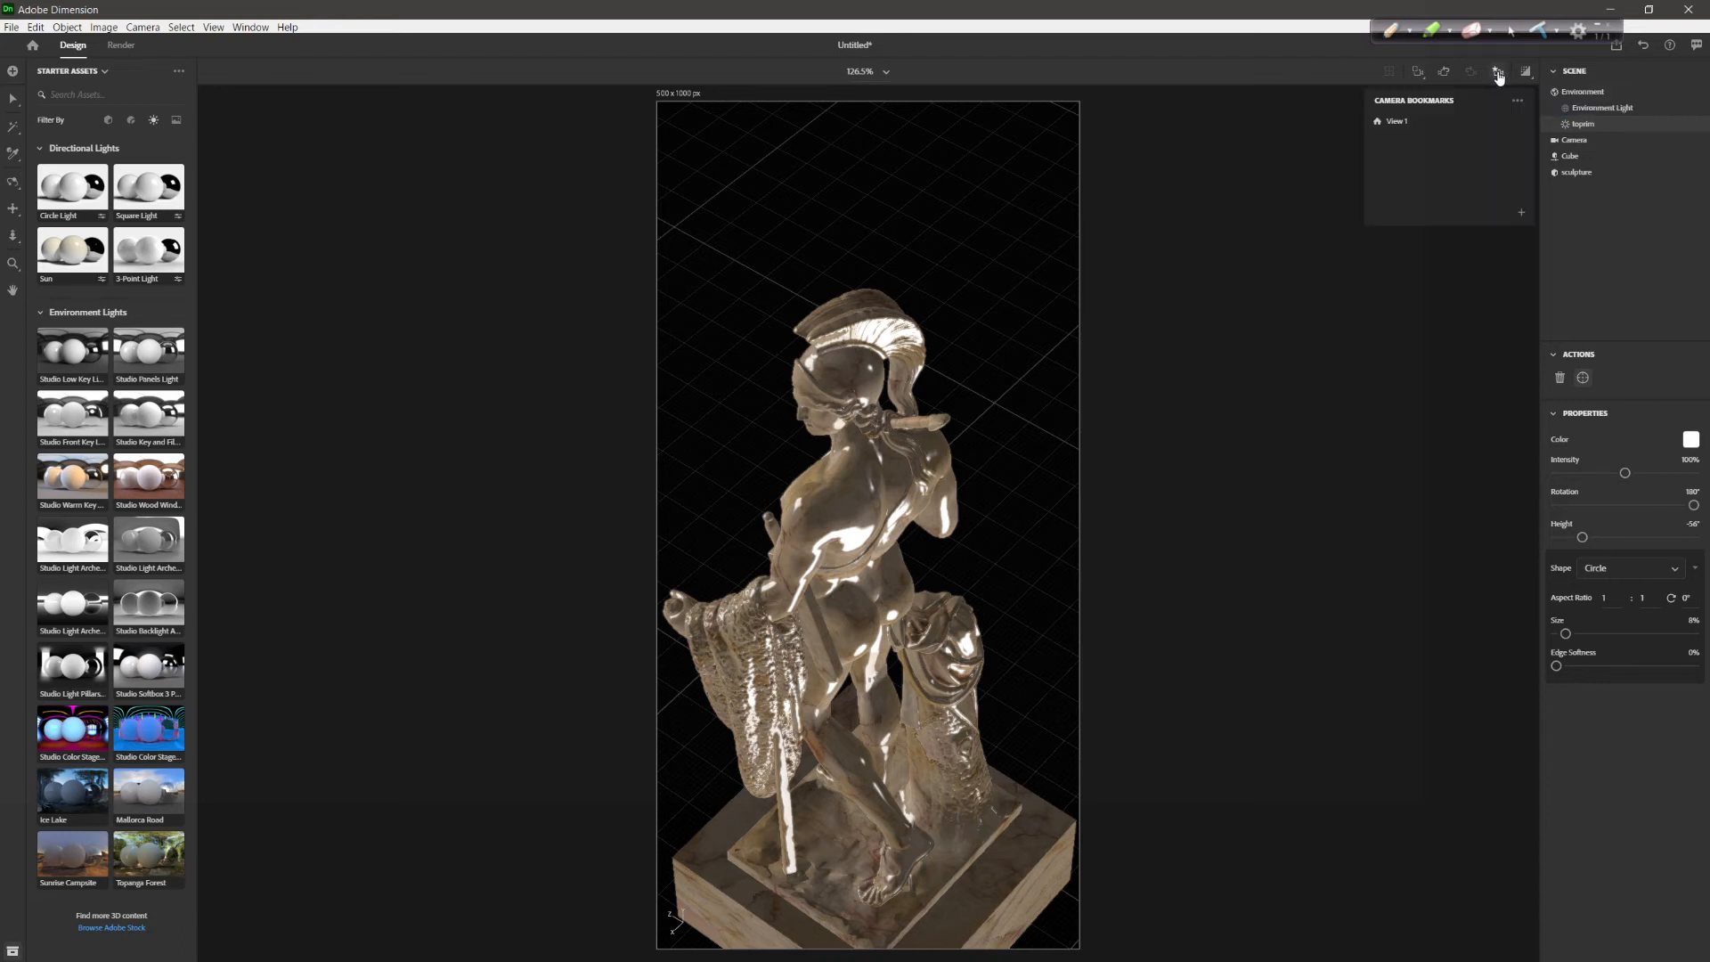
{"action": "left_click", "coordinate": [1407, 125]}
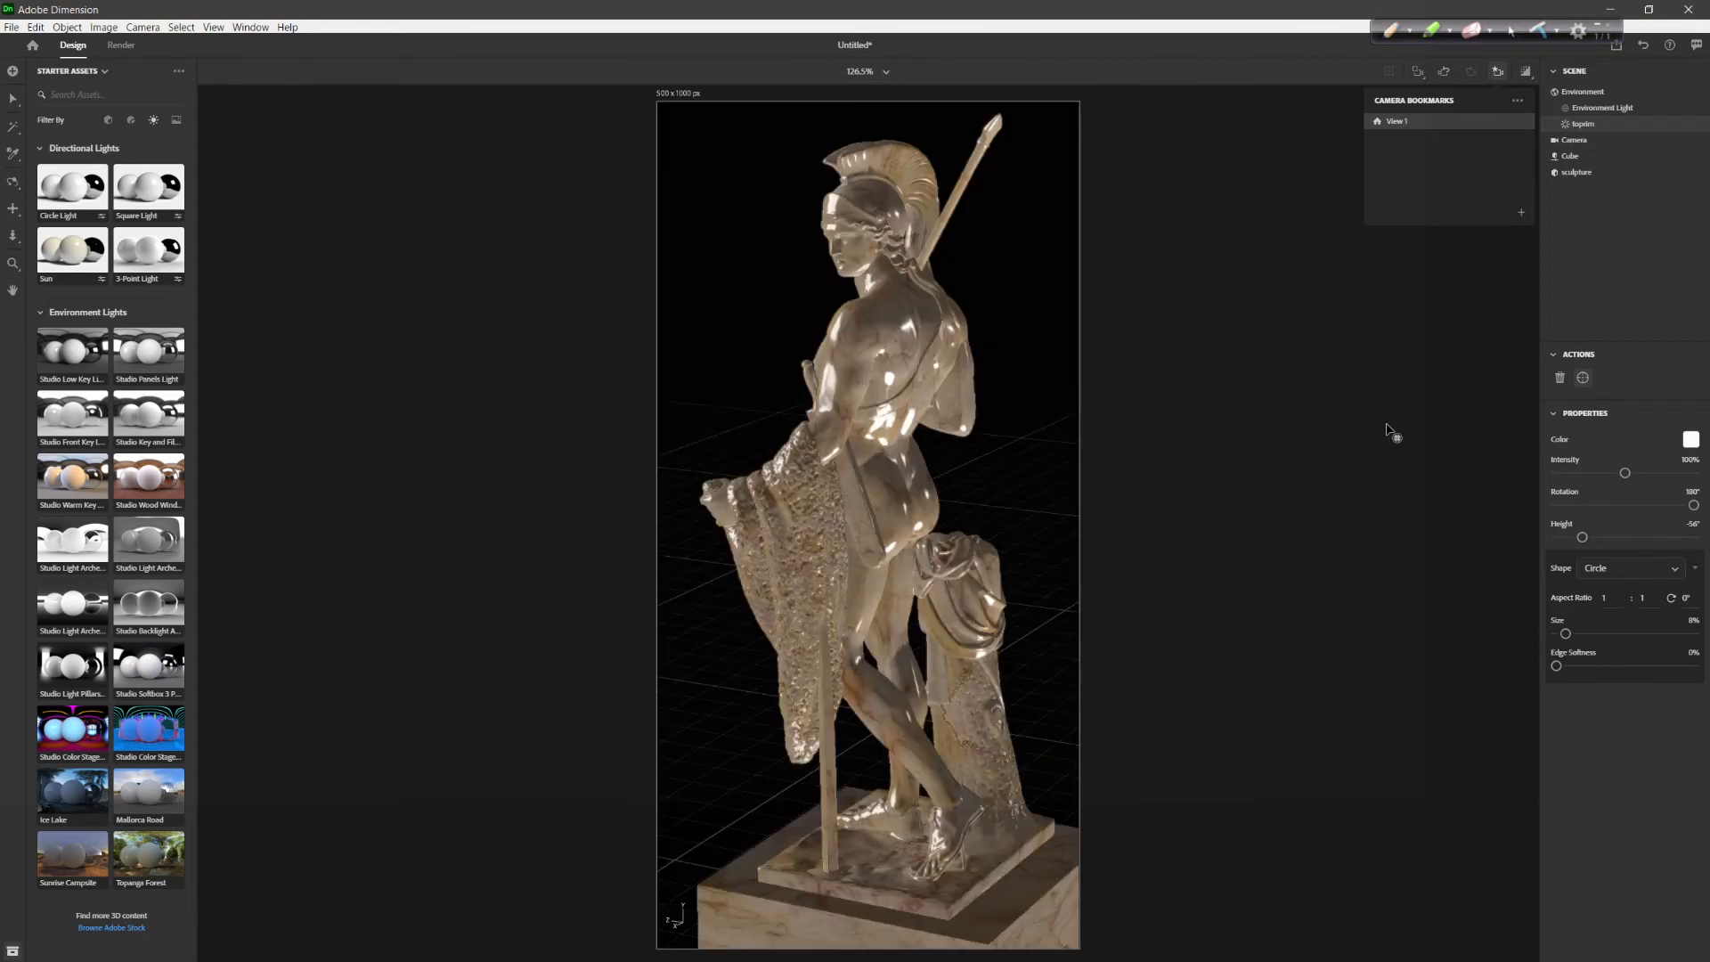
{"action": "left_click", "coordinate": [1526, 73]}
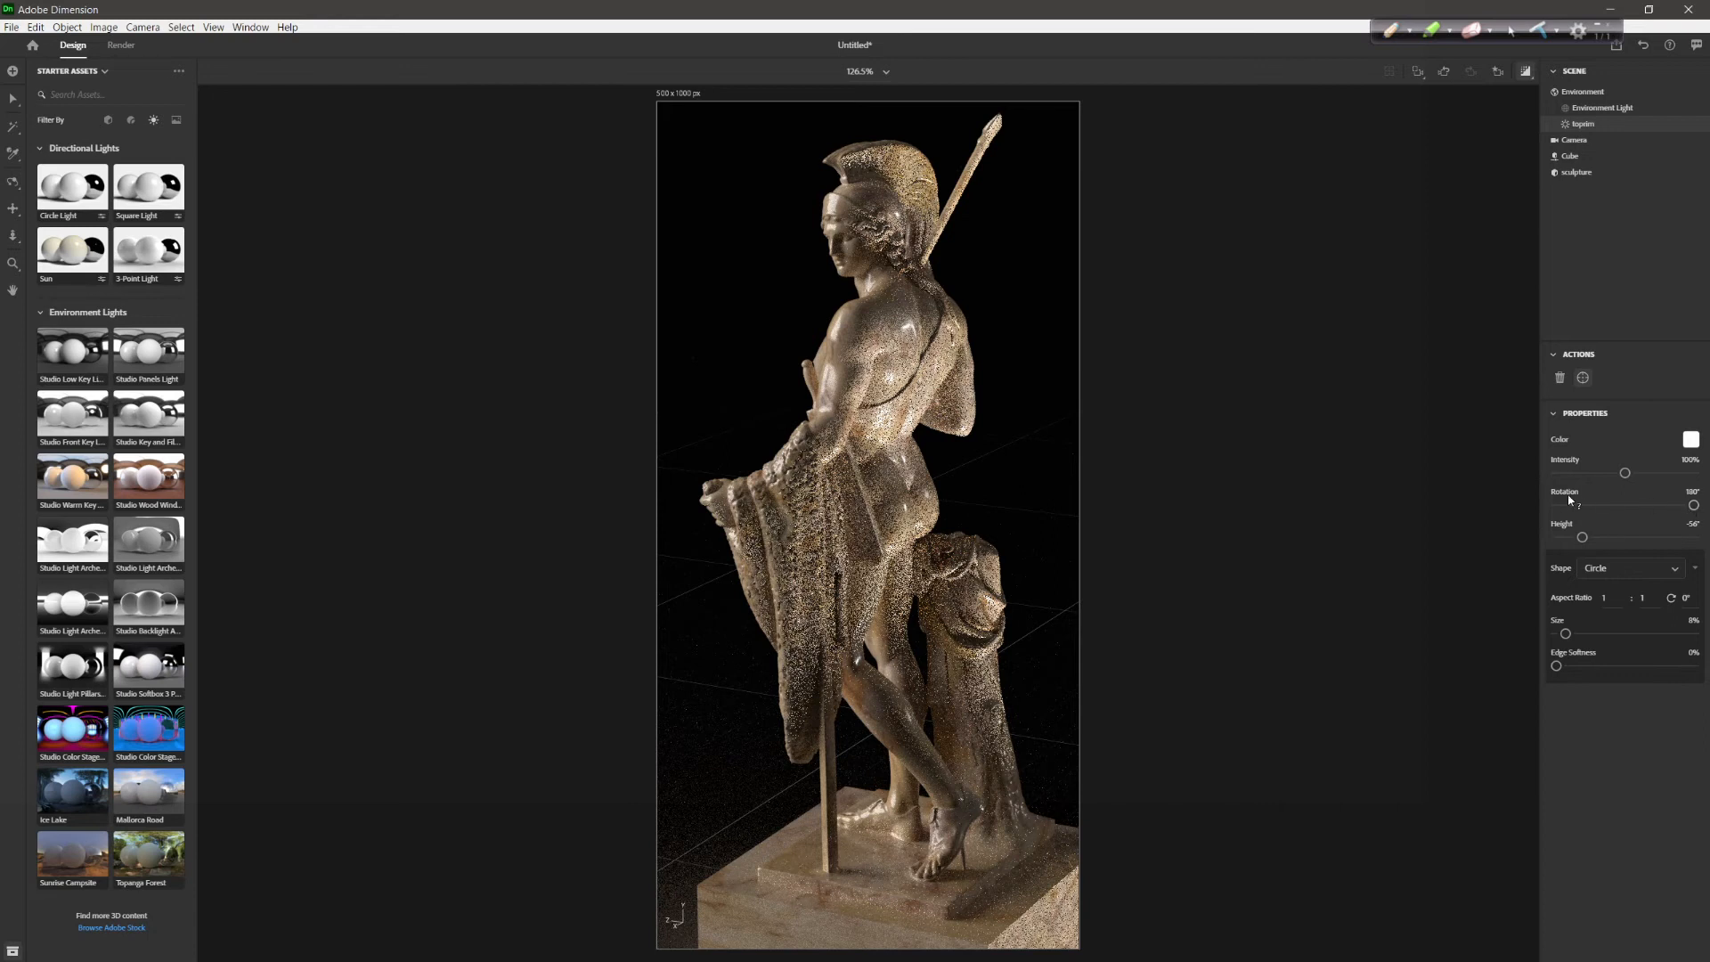
Set the circle light's rotation to about -103° and its height to about 10°
{"action": "left_click_drag", "start_coordinate": [1690, 506], "coordinate": [1590, 543]}
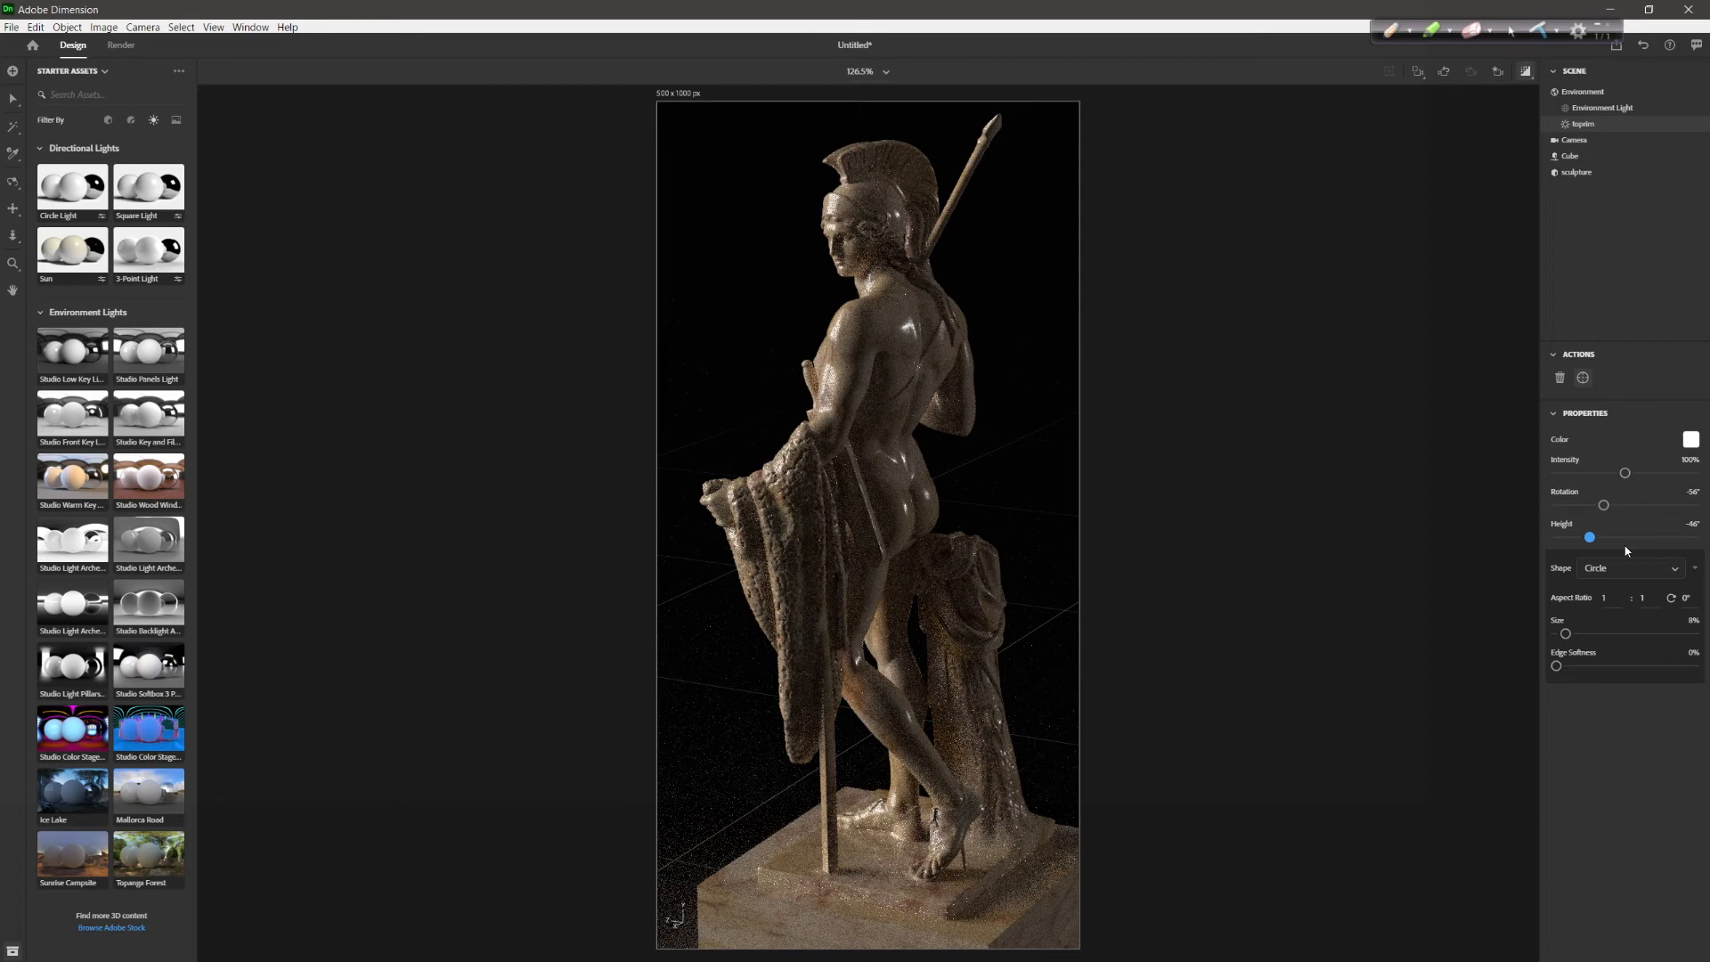
{"action": "left_click_drag", "start_coordinate": [1605, 508], "coordinate": [1631, 536]}
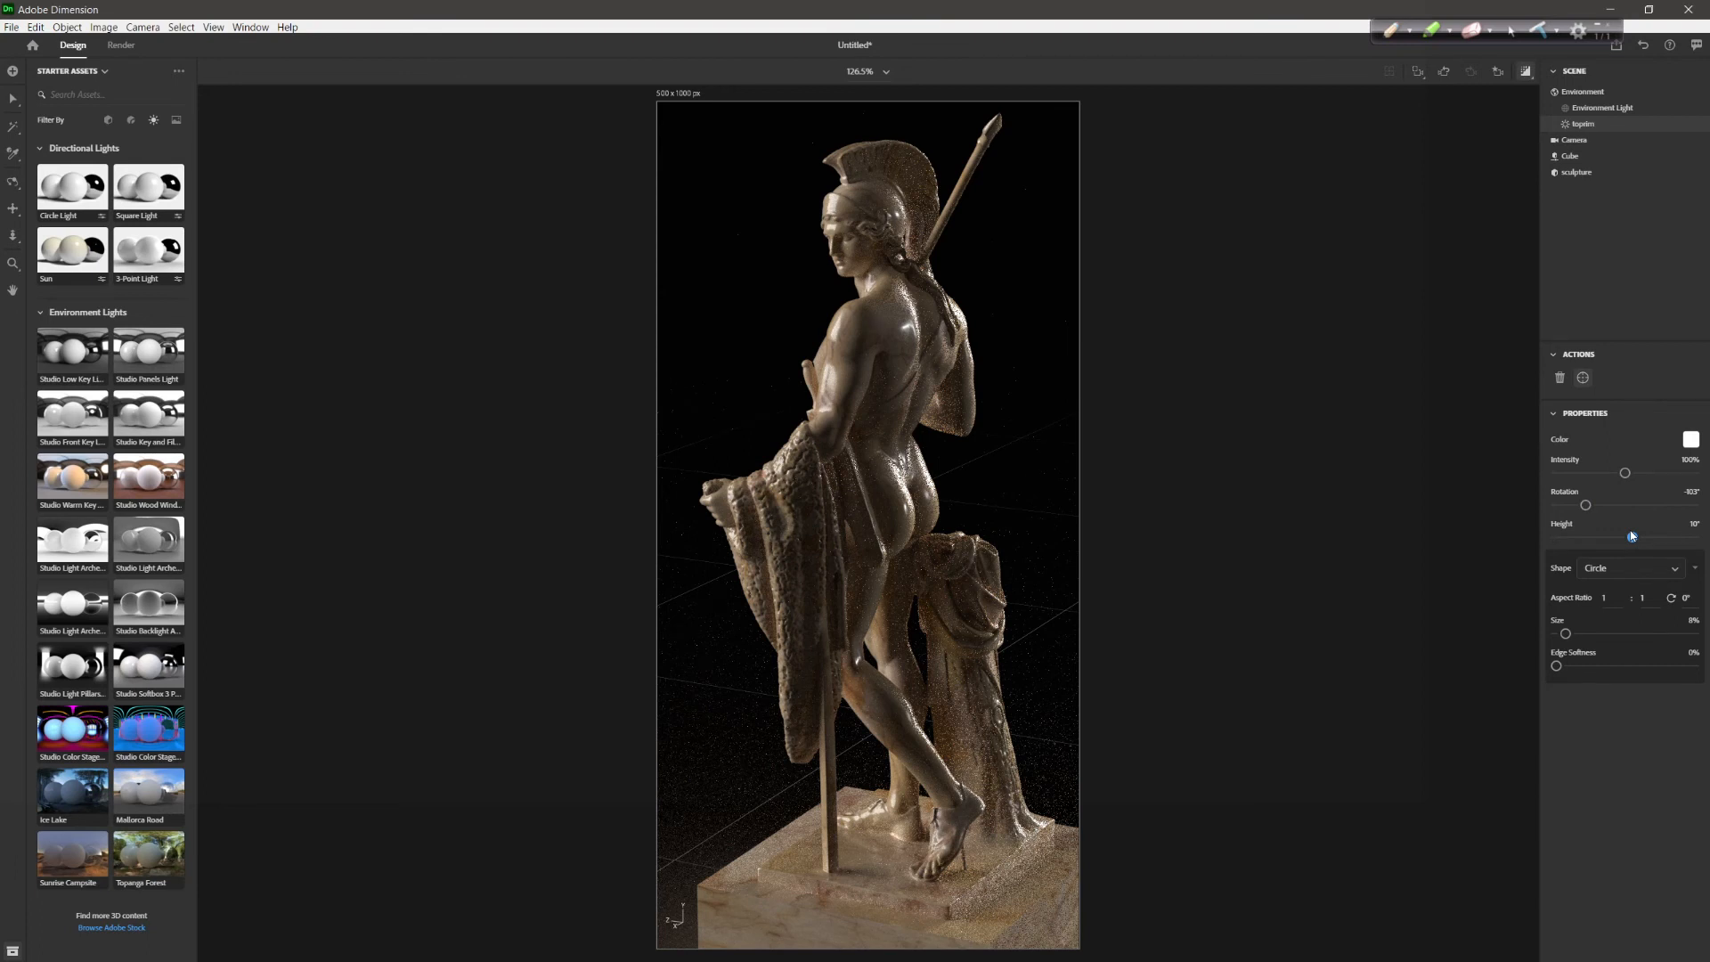
{"action": "left_click", "coordinate": [1600, 109]}
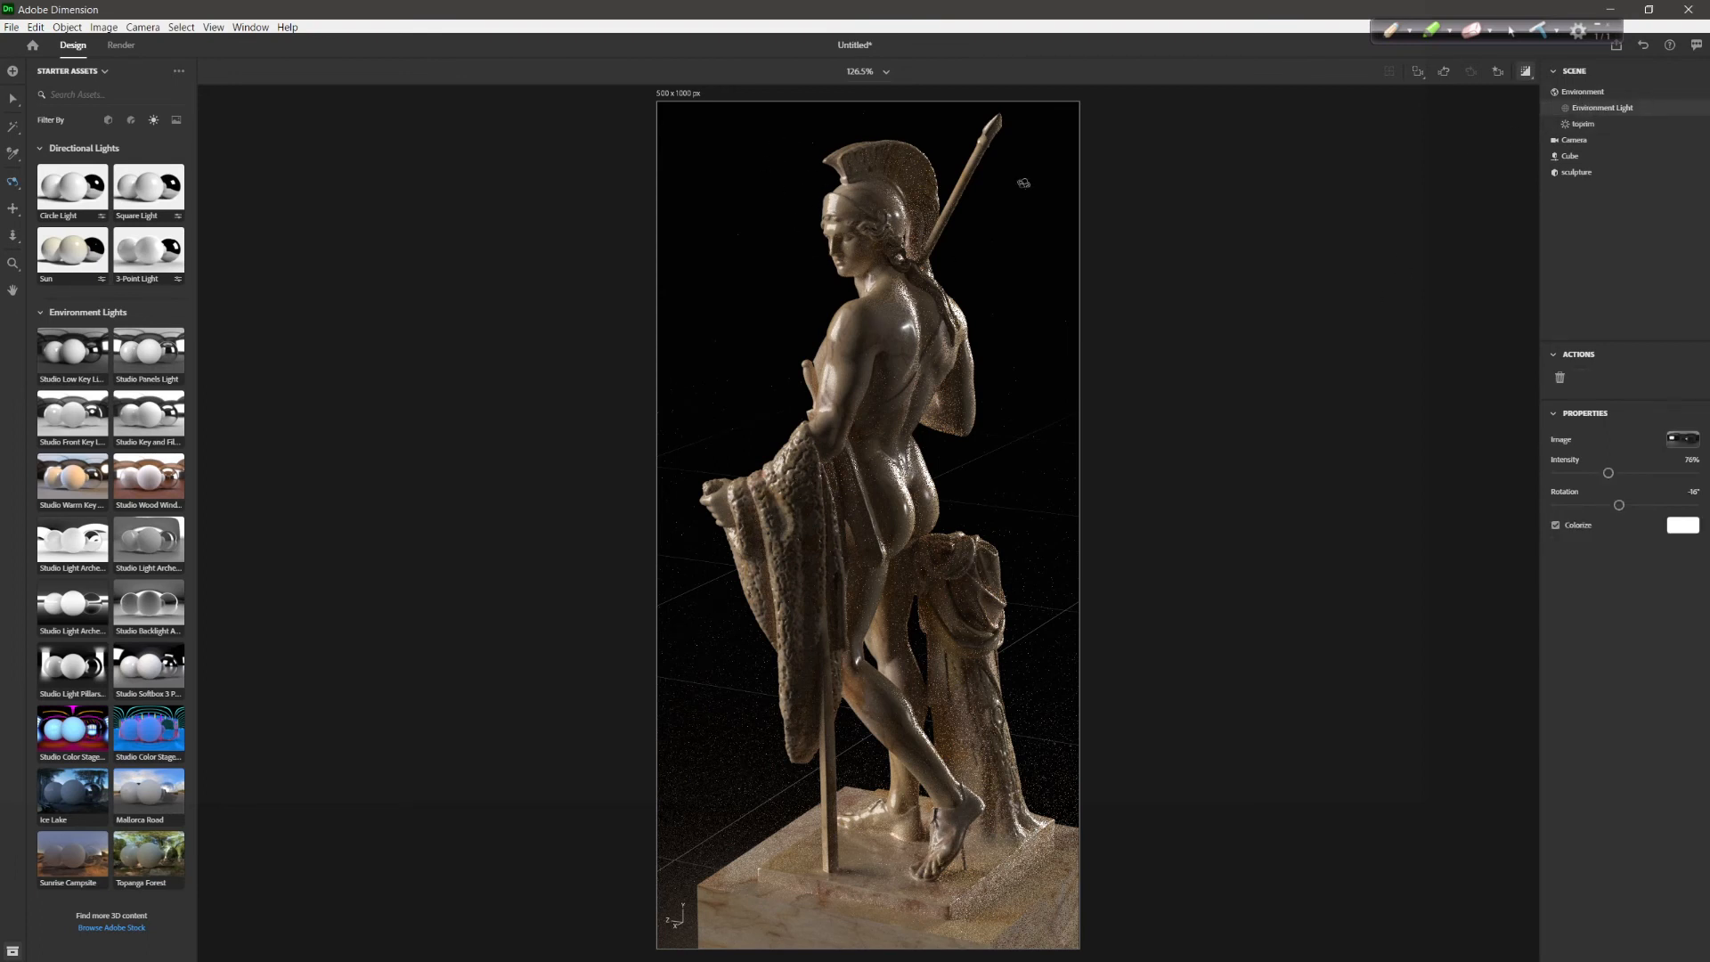
Lower the circle light's intensity to about 20%
{"action": "left_click", "coordinate": [1585, 126]}
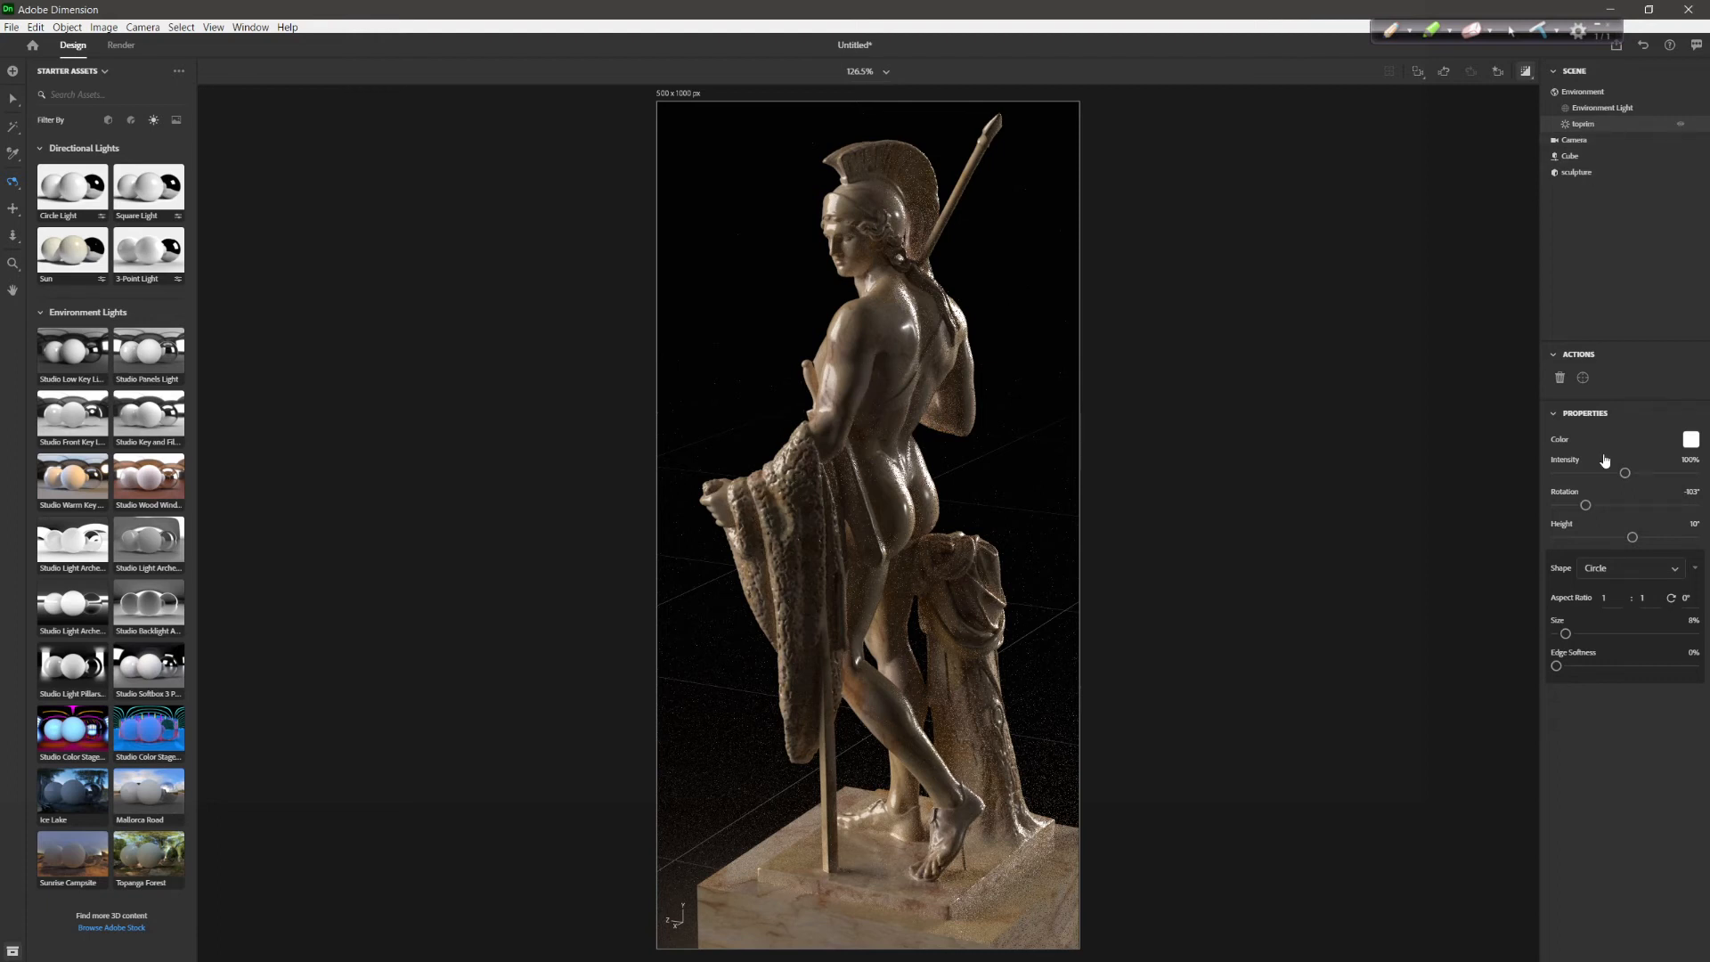
{"action": "left_click_drag", "start_coordinate": [1611, 474], "coordinate": [1574, 475]}
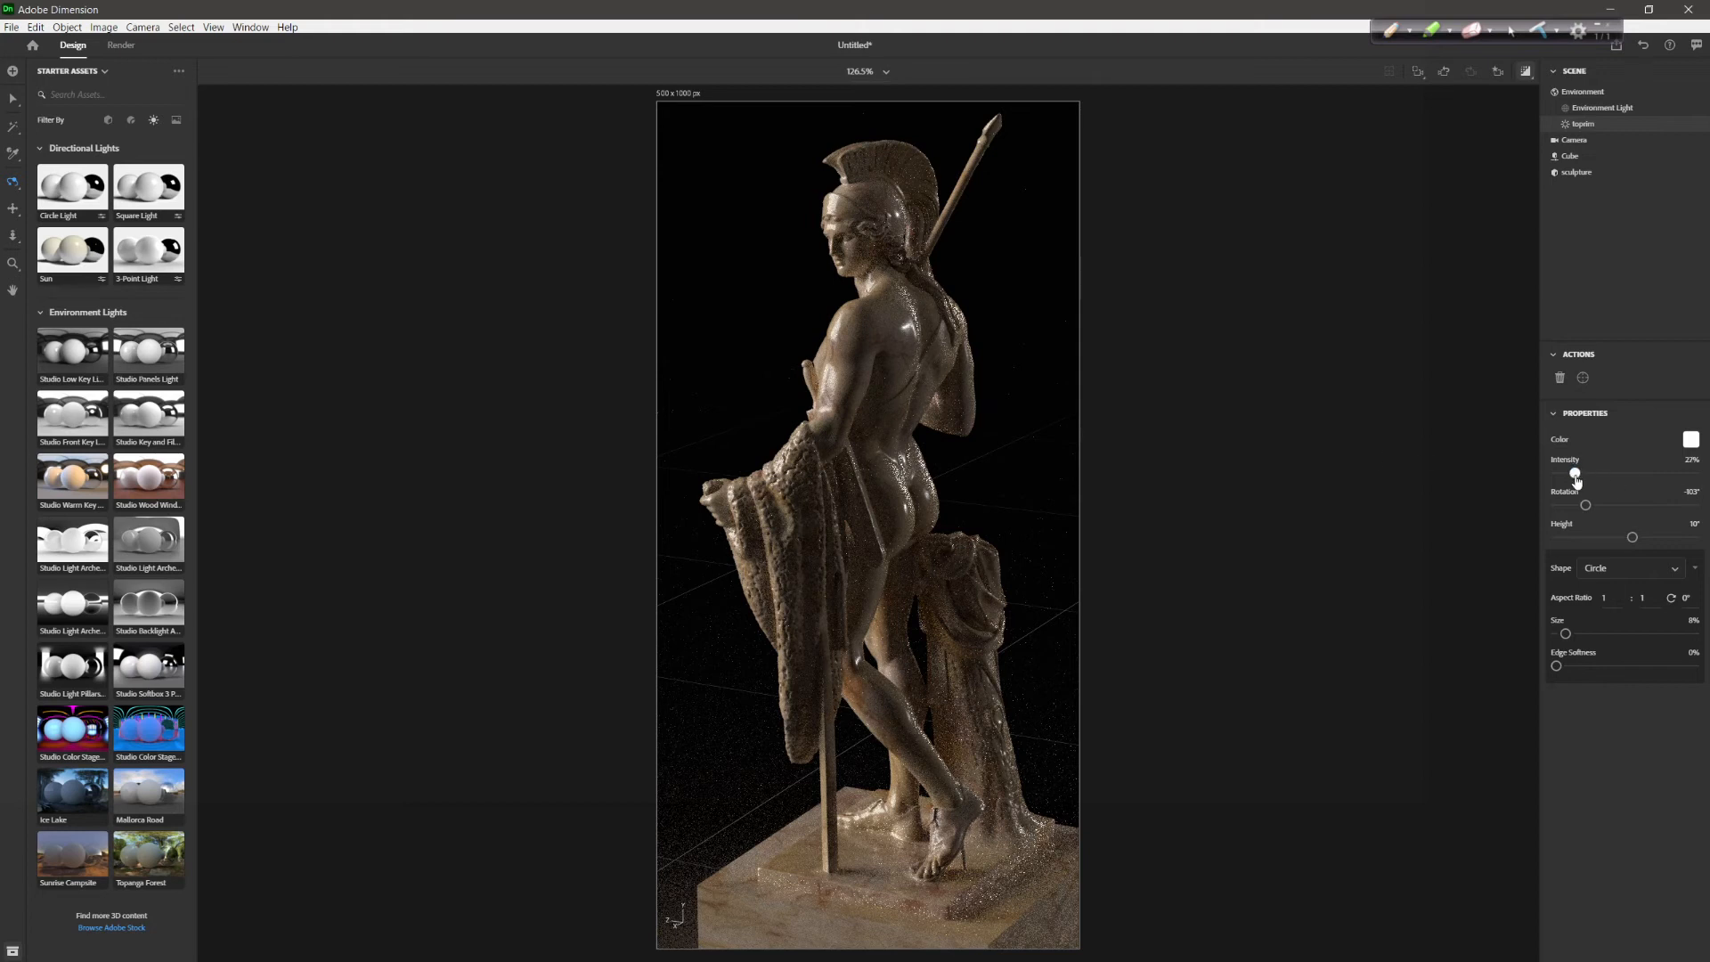
{"action": "left_click_drag", "start_coordinate": [1576, 480], "coordinate": [1574, 481]}
Set the environment light intensity to 50% after trying weaker and stronger values, and reselect the circle light
{"action": "left_click", "coordinate": [1613, 114]}
{"action": "left_click", "coordinate": [1606, 129]}
{"action": "left_click", "coordinate": [1607, 111]}
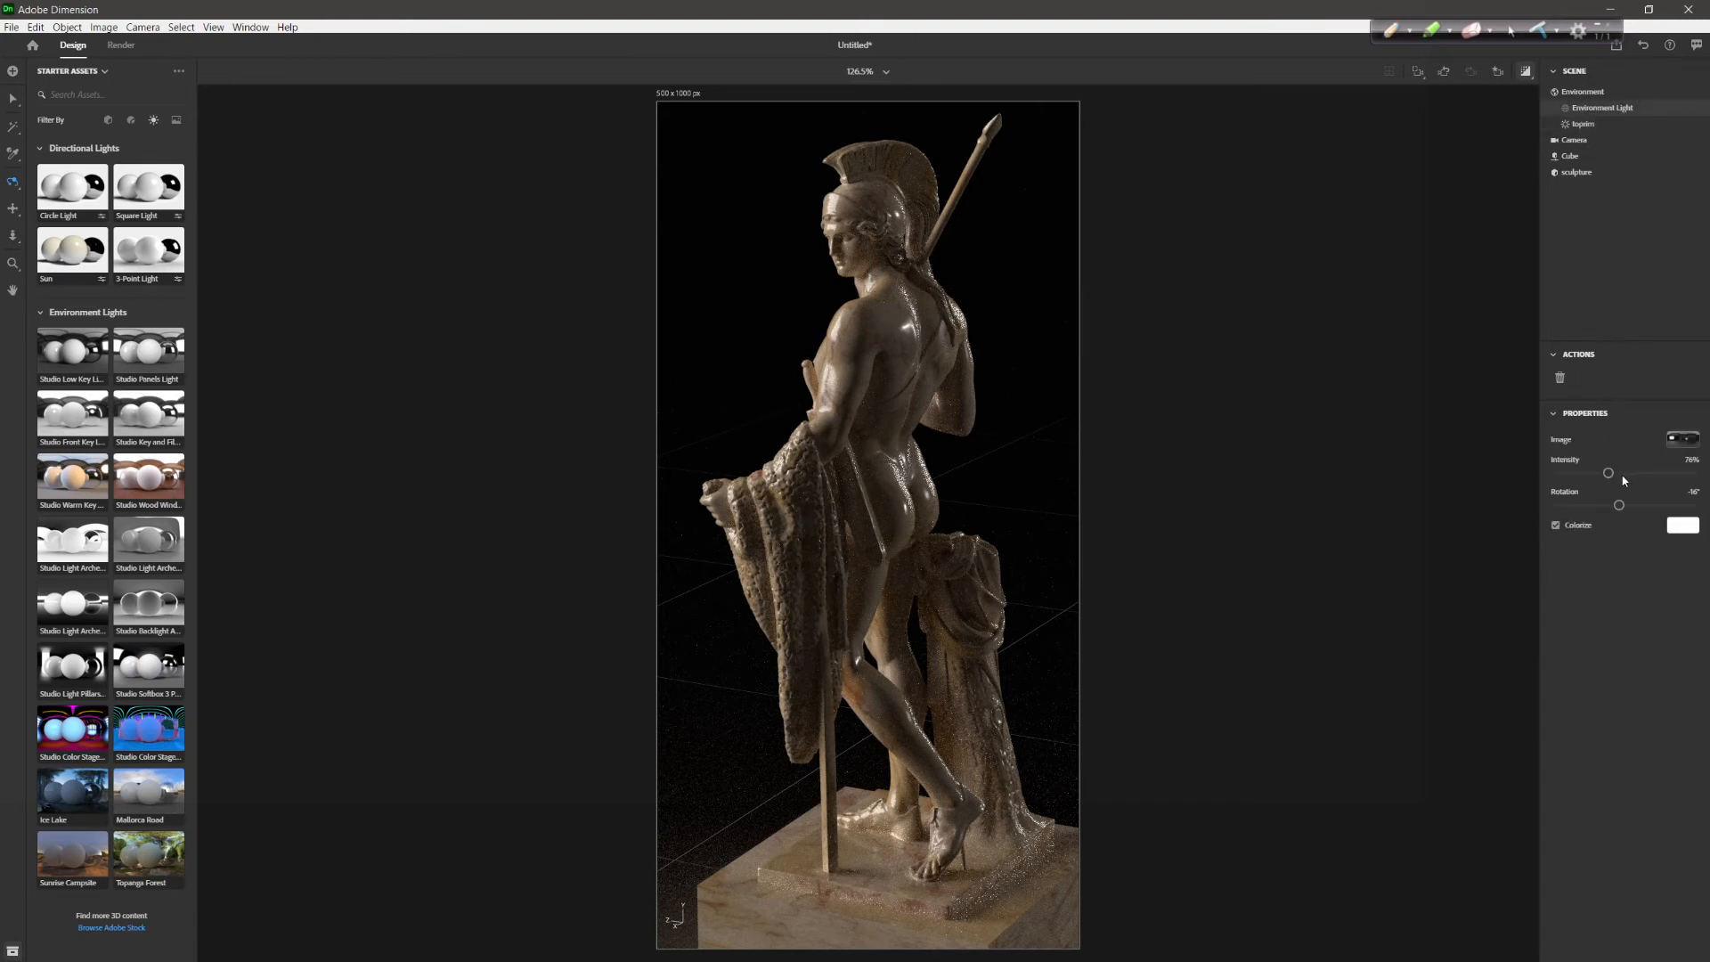
{"action": "left_click_drag", "start_coordinate": [1609, 476], "coordinate": [1590, 479]}
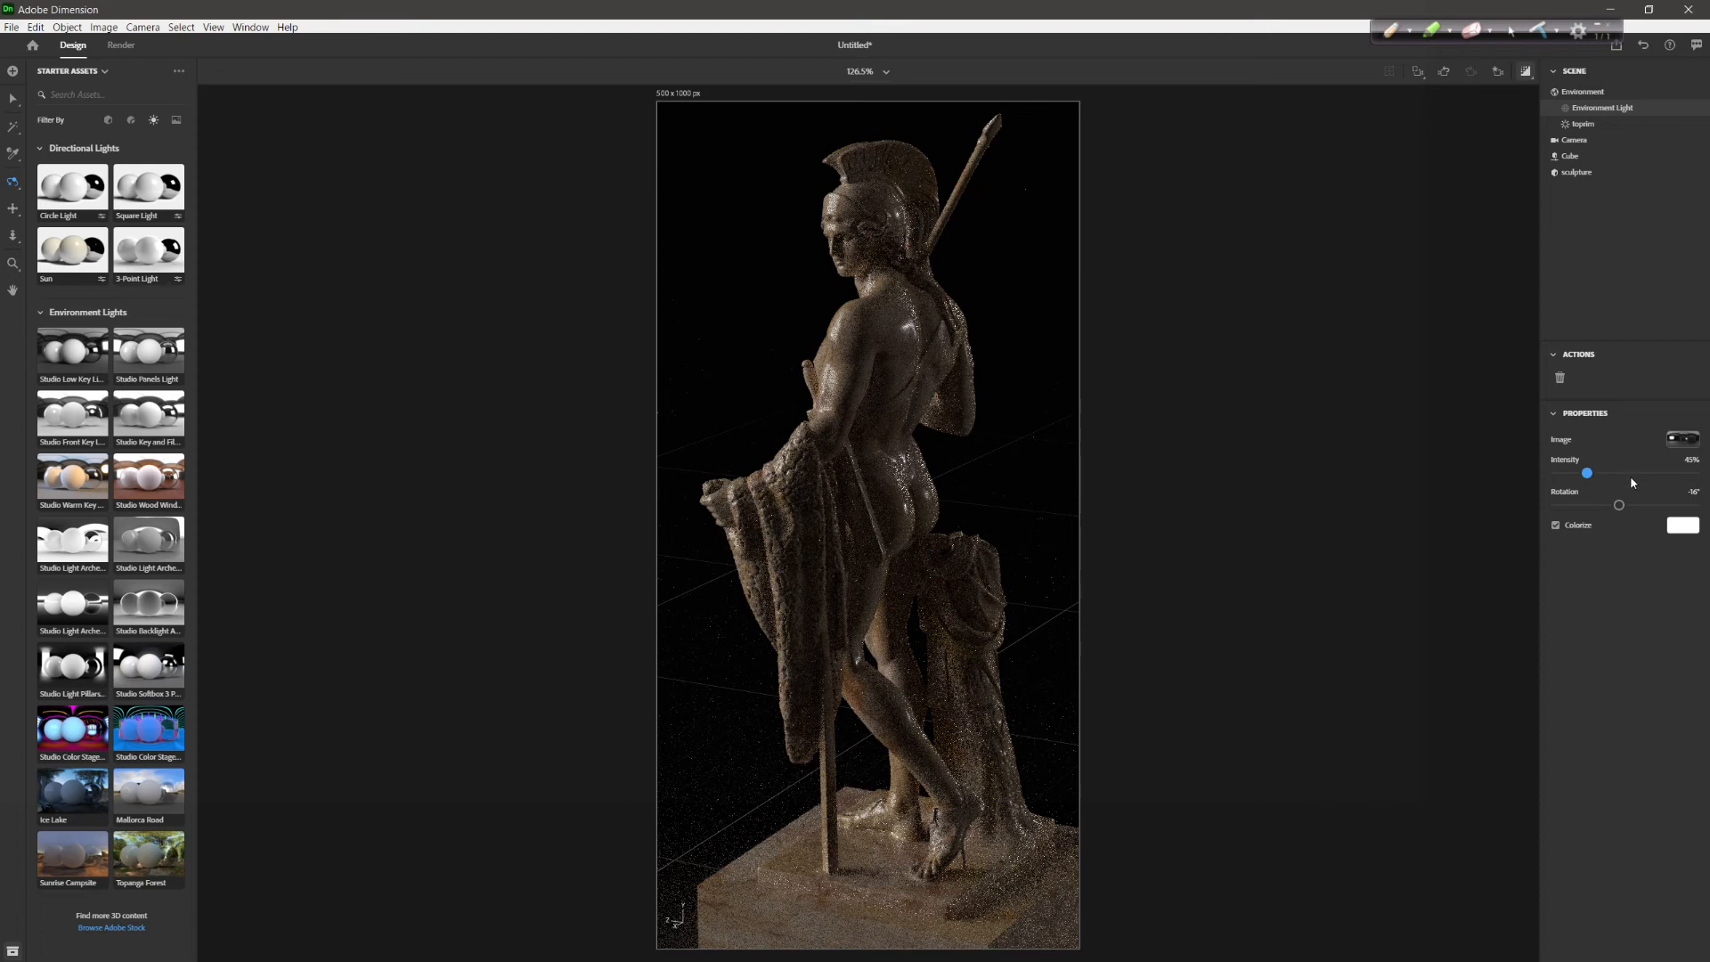
{"action": "left_click_drag", "start_coordinate": [1590, 479], "coordinate": [1631, 476]}
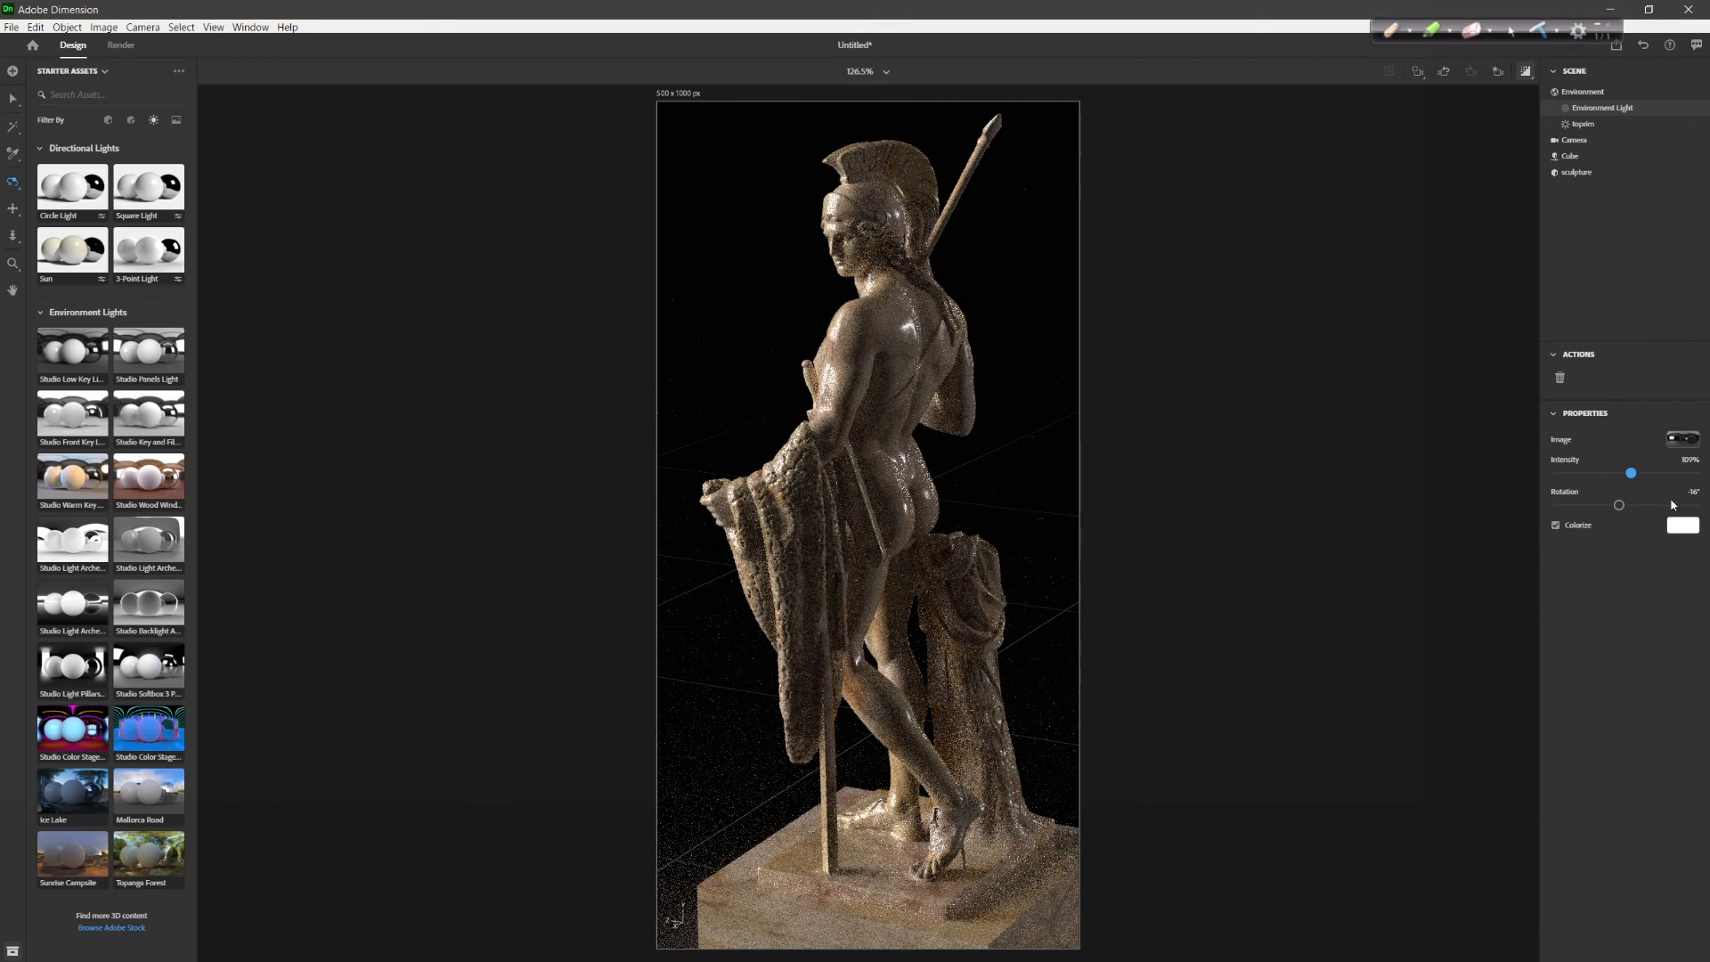
{"action": "left_click_drag", "start_coordinate": [1607, 481], "coordinate": [1582, 483]}
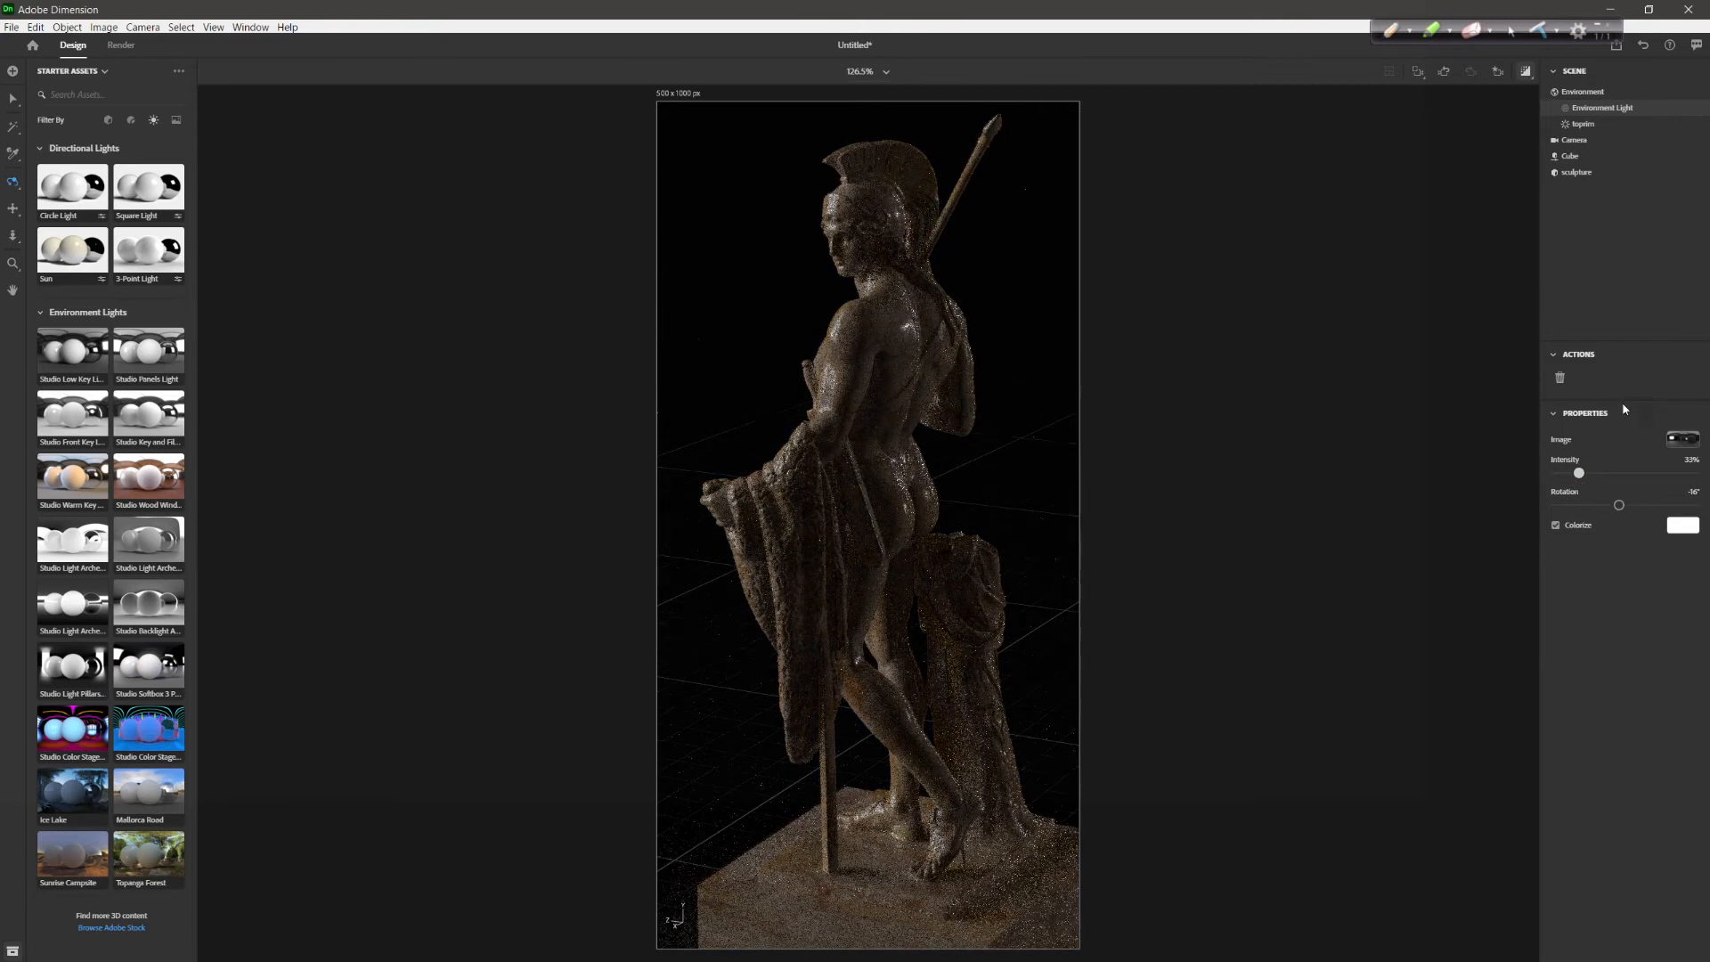
{"action": "left_click", "coordinate": [1592, 474]}
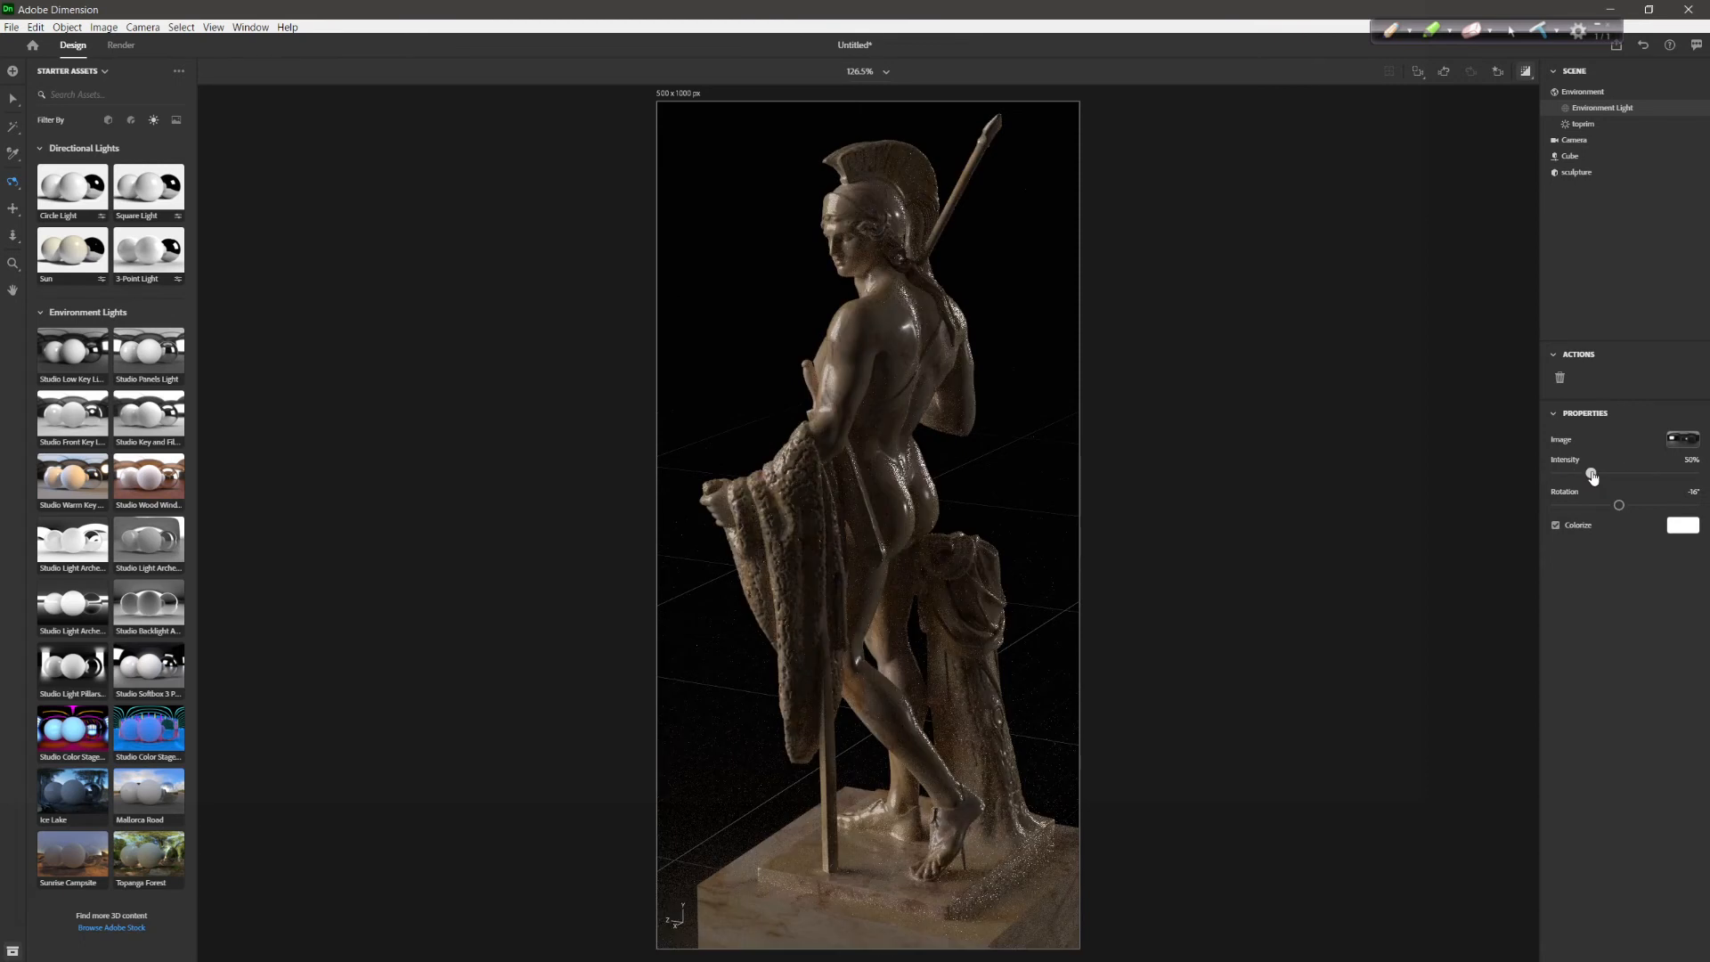
{"action": "left_click", "coordinate": [1591, 126]}
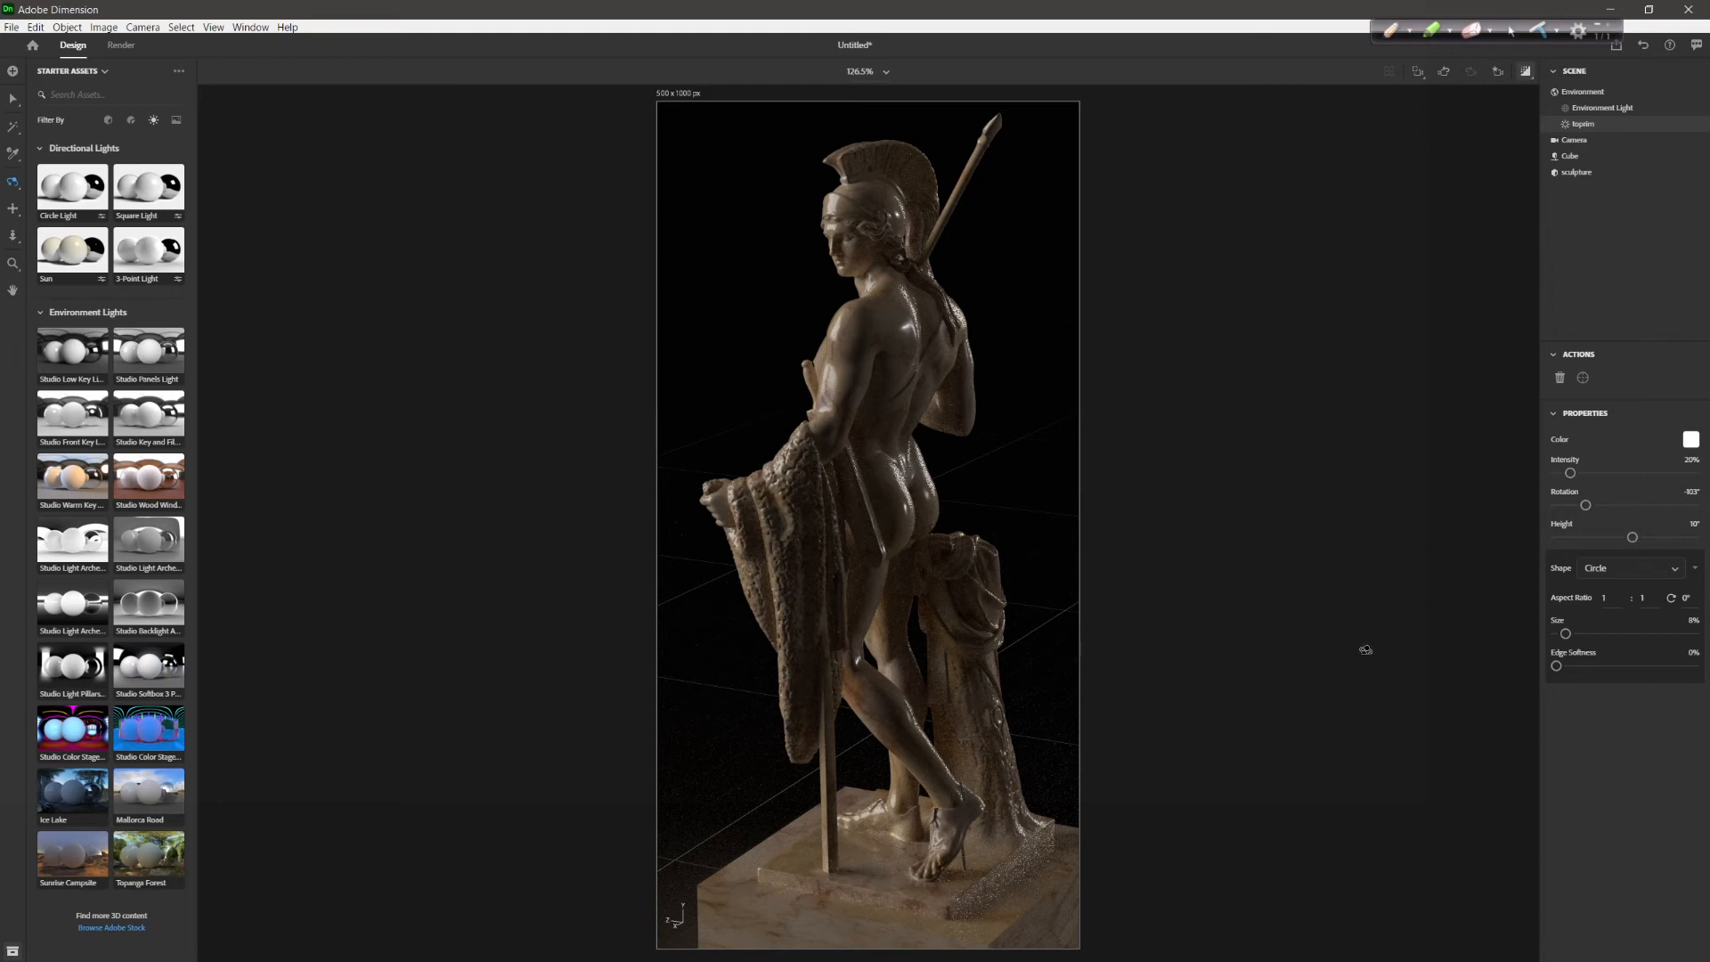
Turn on the pedestal cube's bevel with a 0.5 cm radius after trying 0.2 cm, and deselect the cube
{"action": "left_click", "coordinate": [1570, 157]}
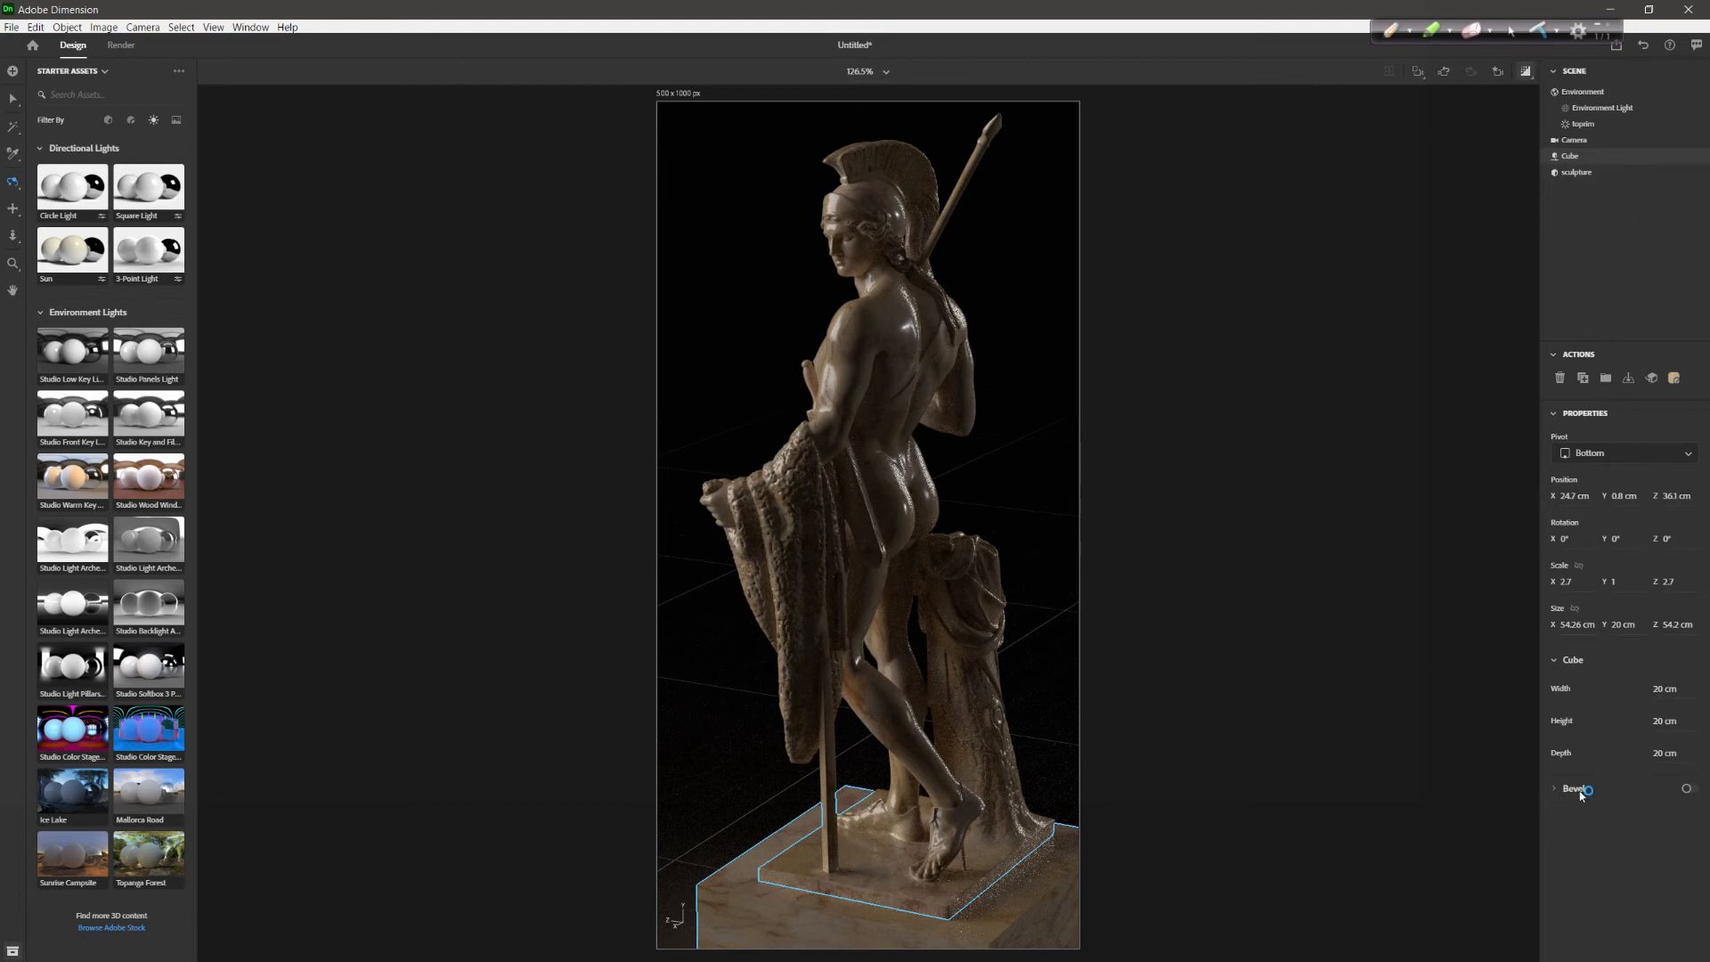
{"action": "left_click", "coordinate": [1689, 792]}
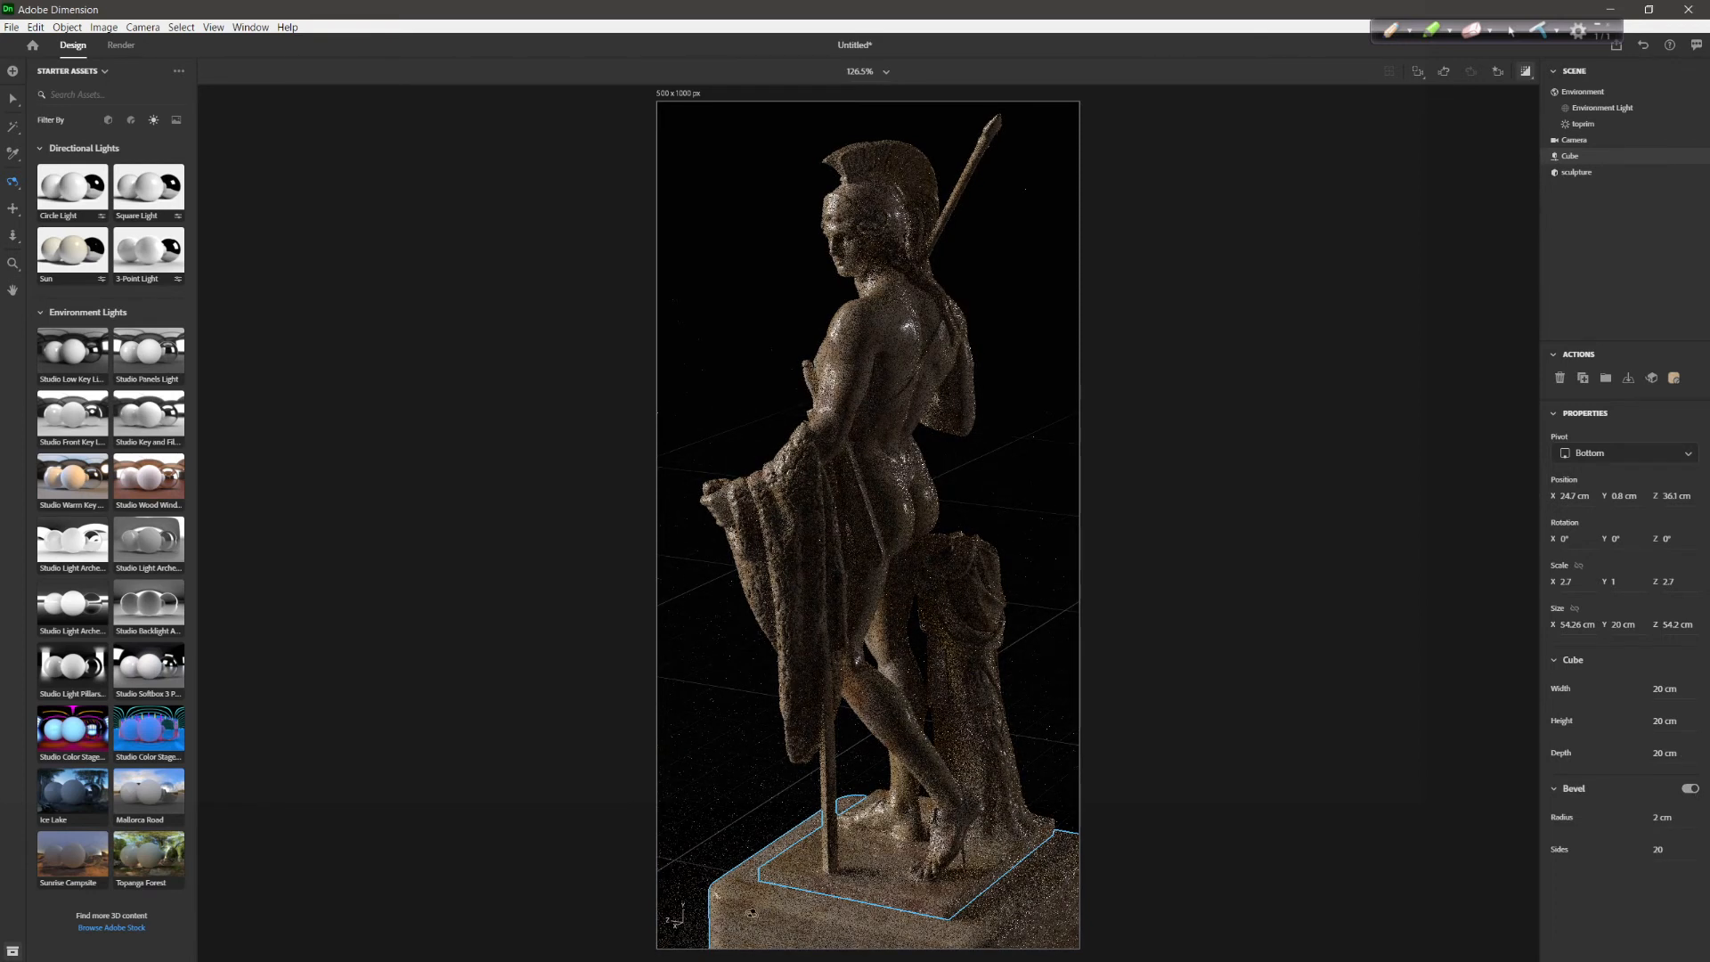
{"action": "left_click", "coordinate": [1672, 819]}
{"action": "type", "text": "0.2"}
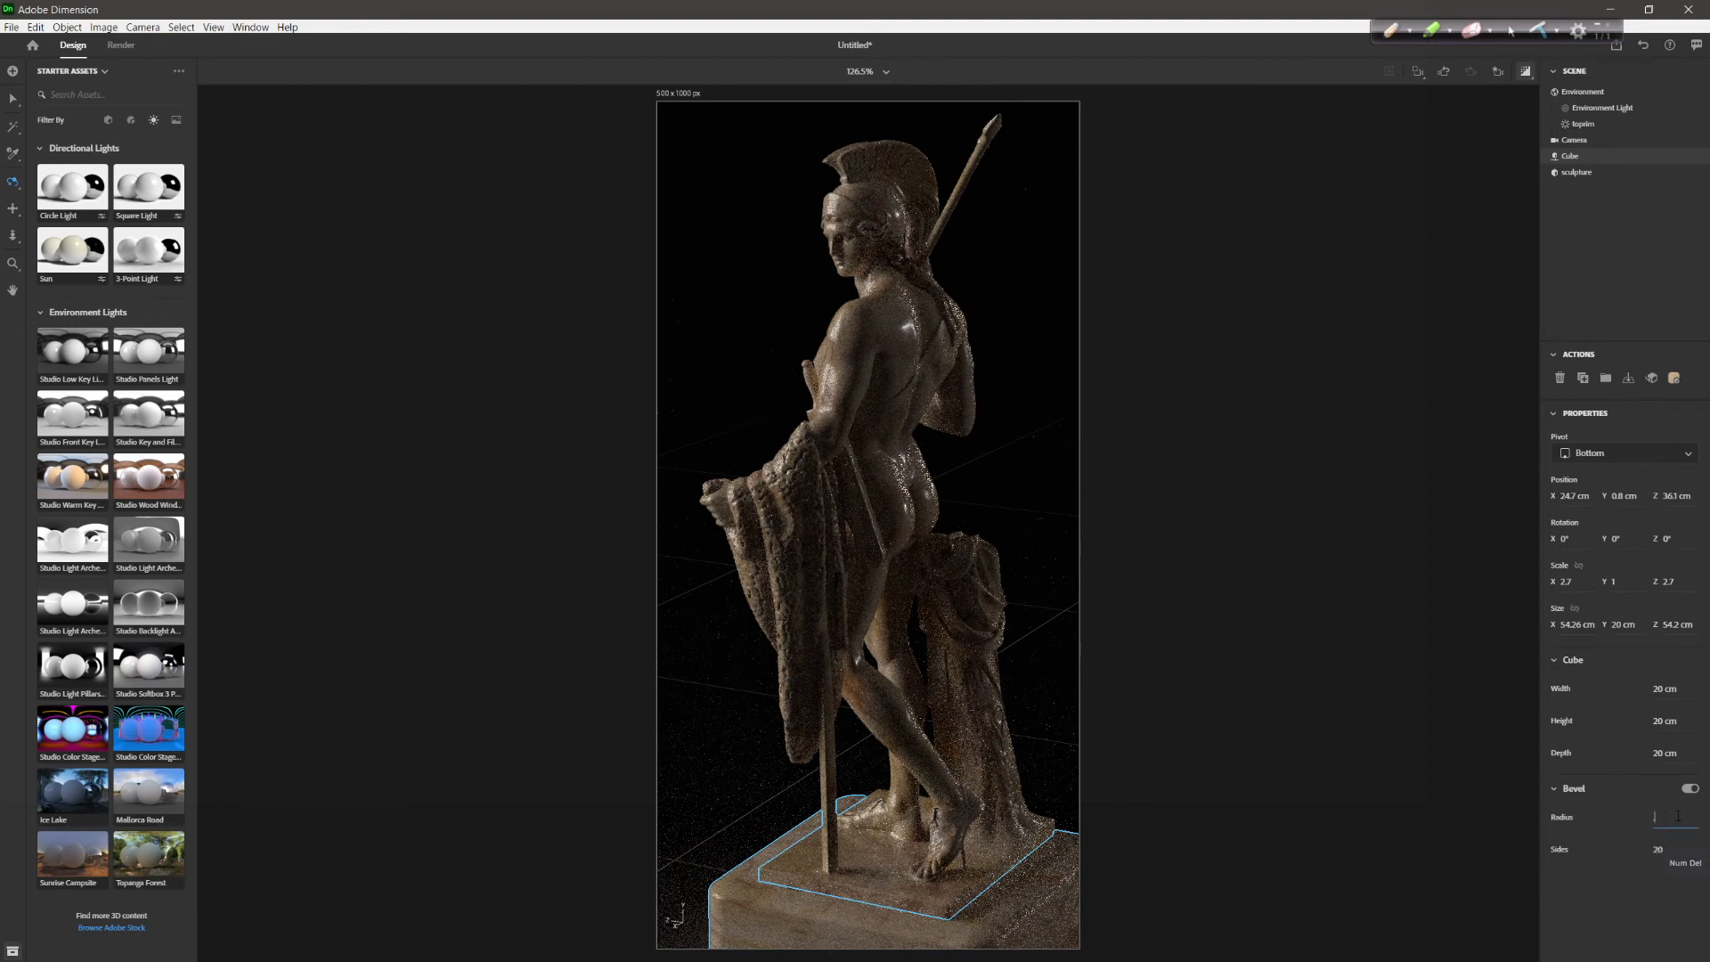
{"action": "key", "text": "Return"}
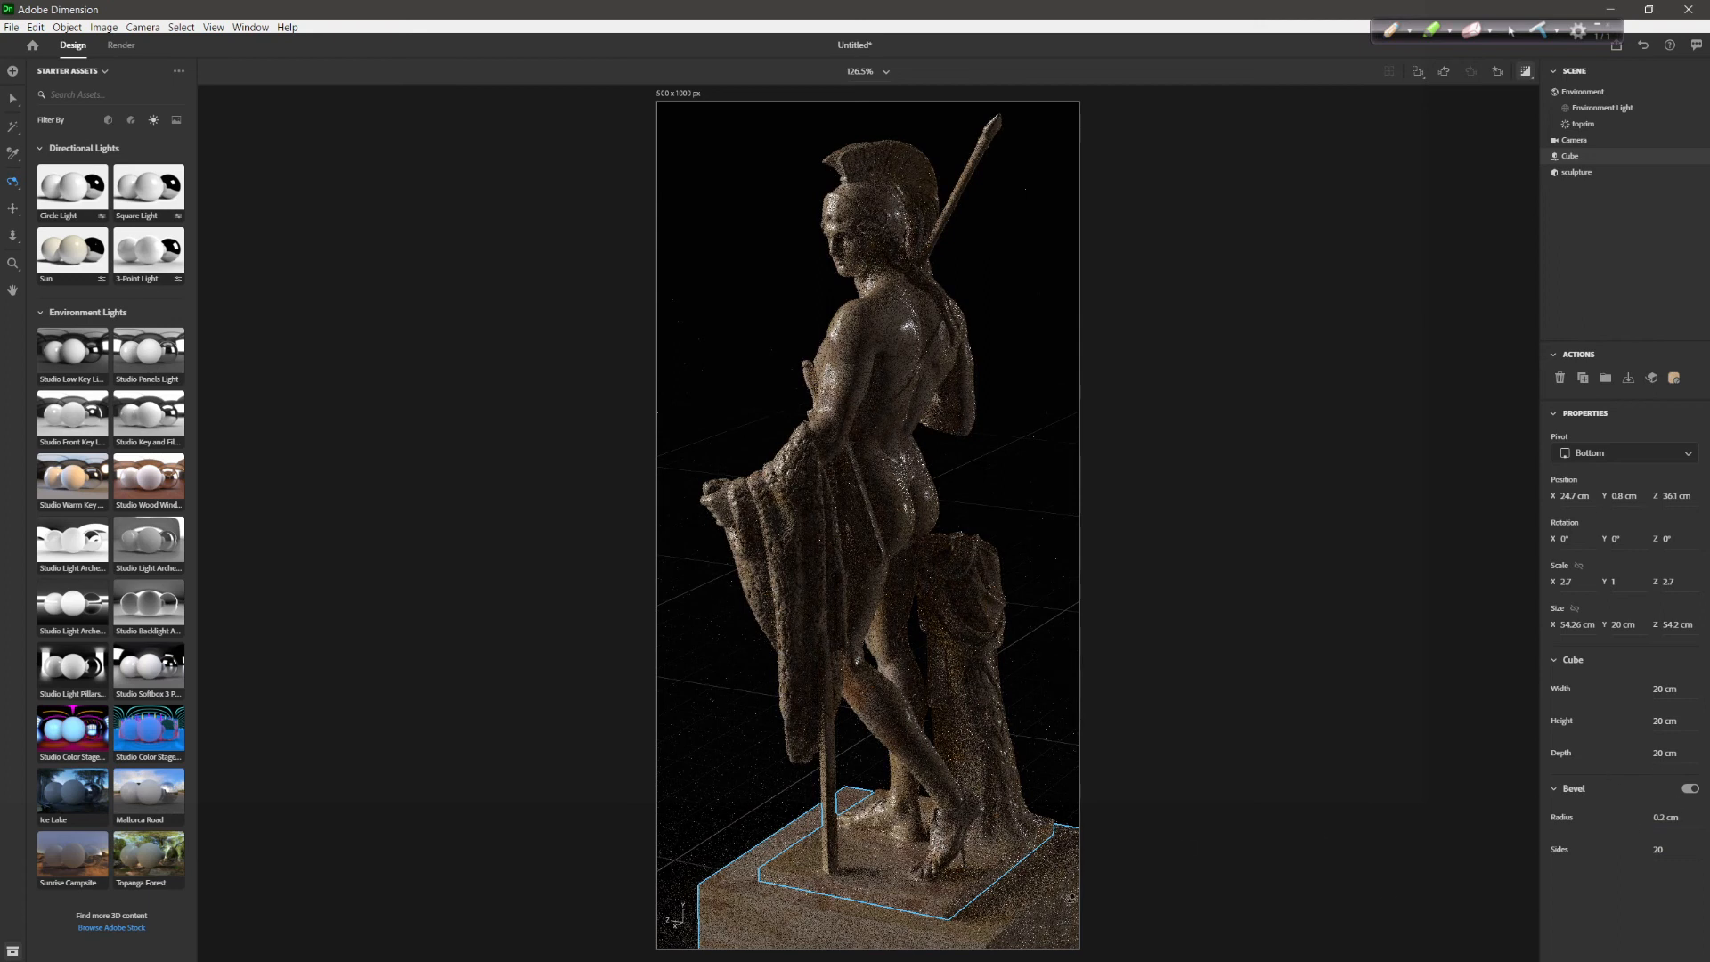
{"action": "type", "text": "33.2"}
{"action": "key", "text": "Return"}
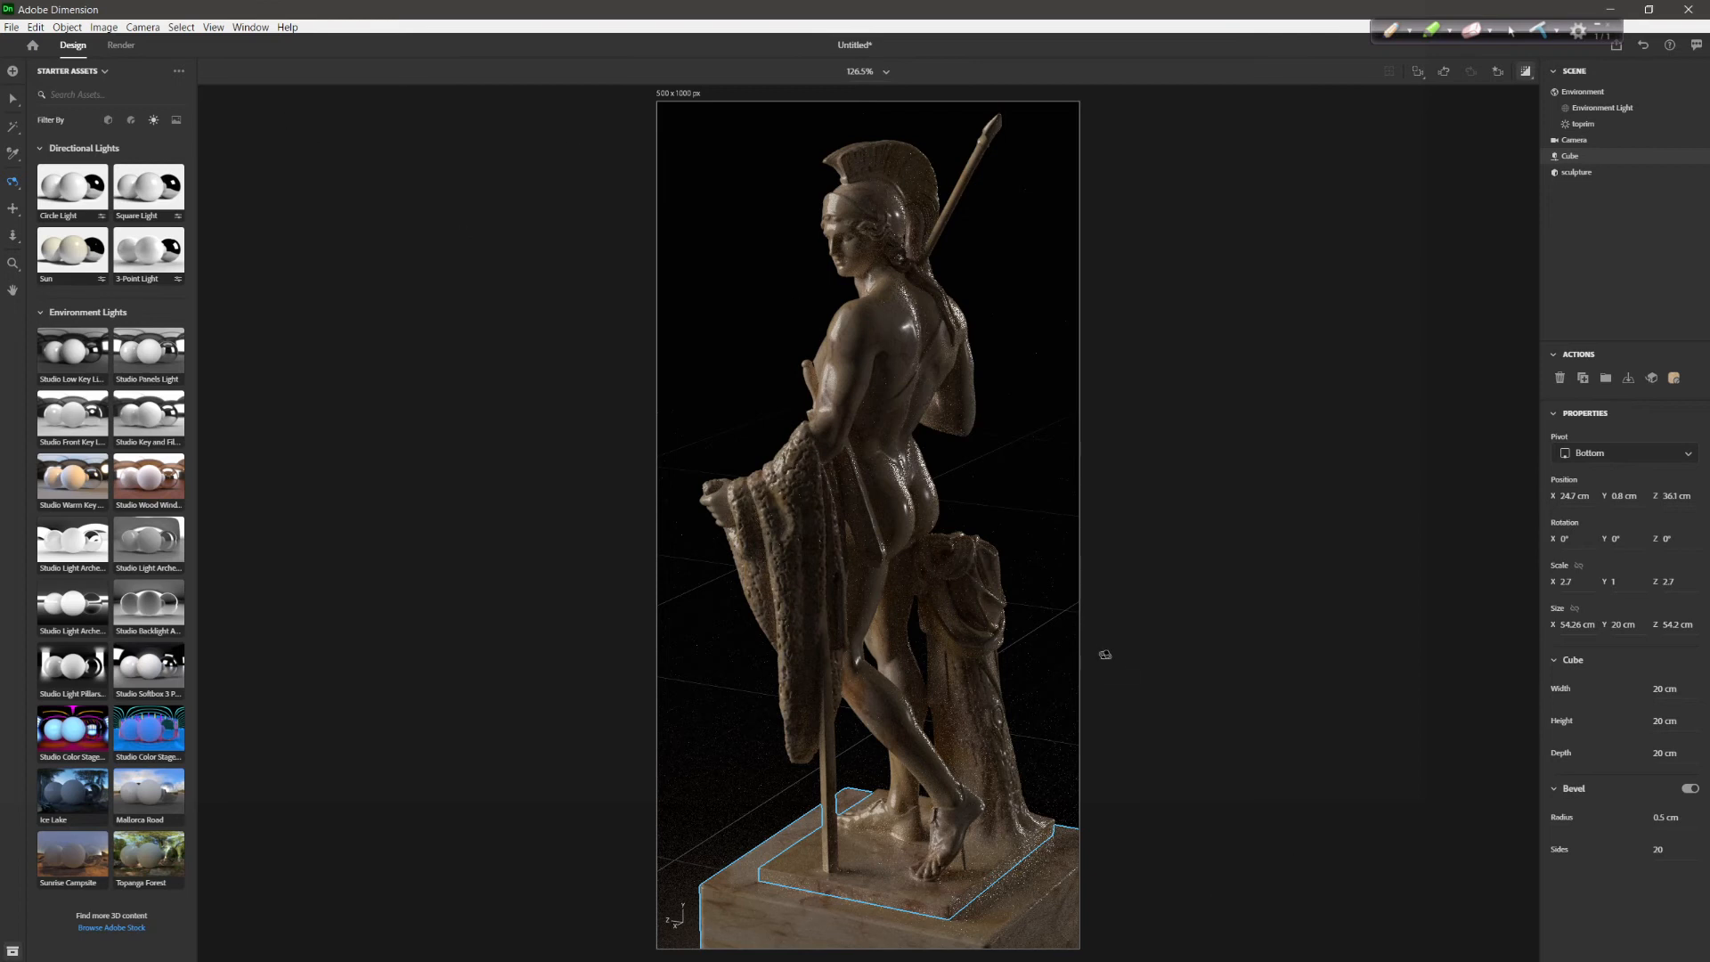
{"action": "key", "text": "v"}
{"action": "left_click", "coordinate": [1126, 776]}
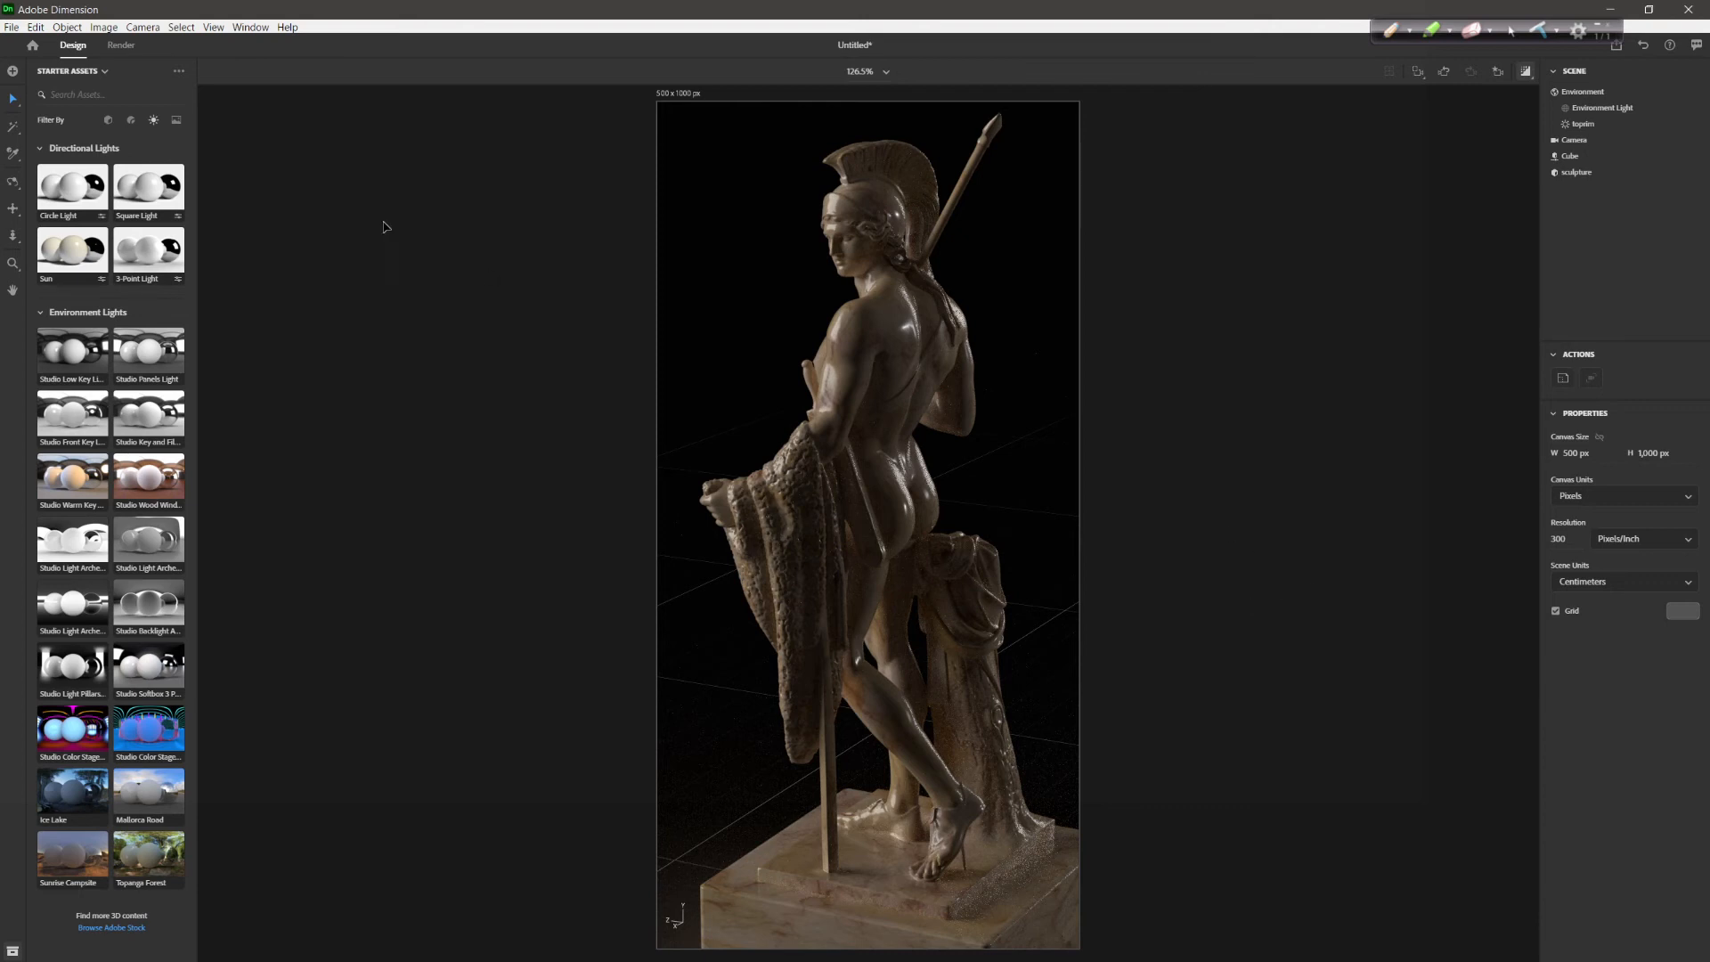
Render the current view locally as jasonview01 at High (Slow) quality in PSD (16 Bits/Channel) format
{"action": "left_click", "coordinate": [114, 53]}
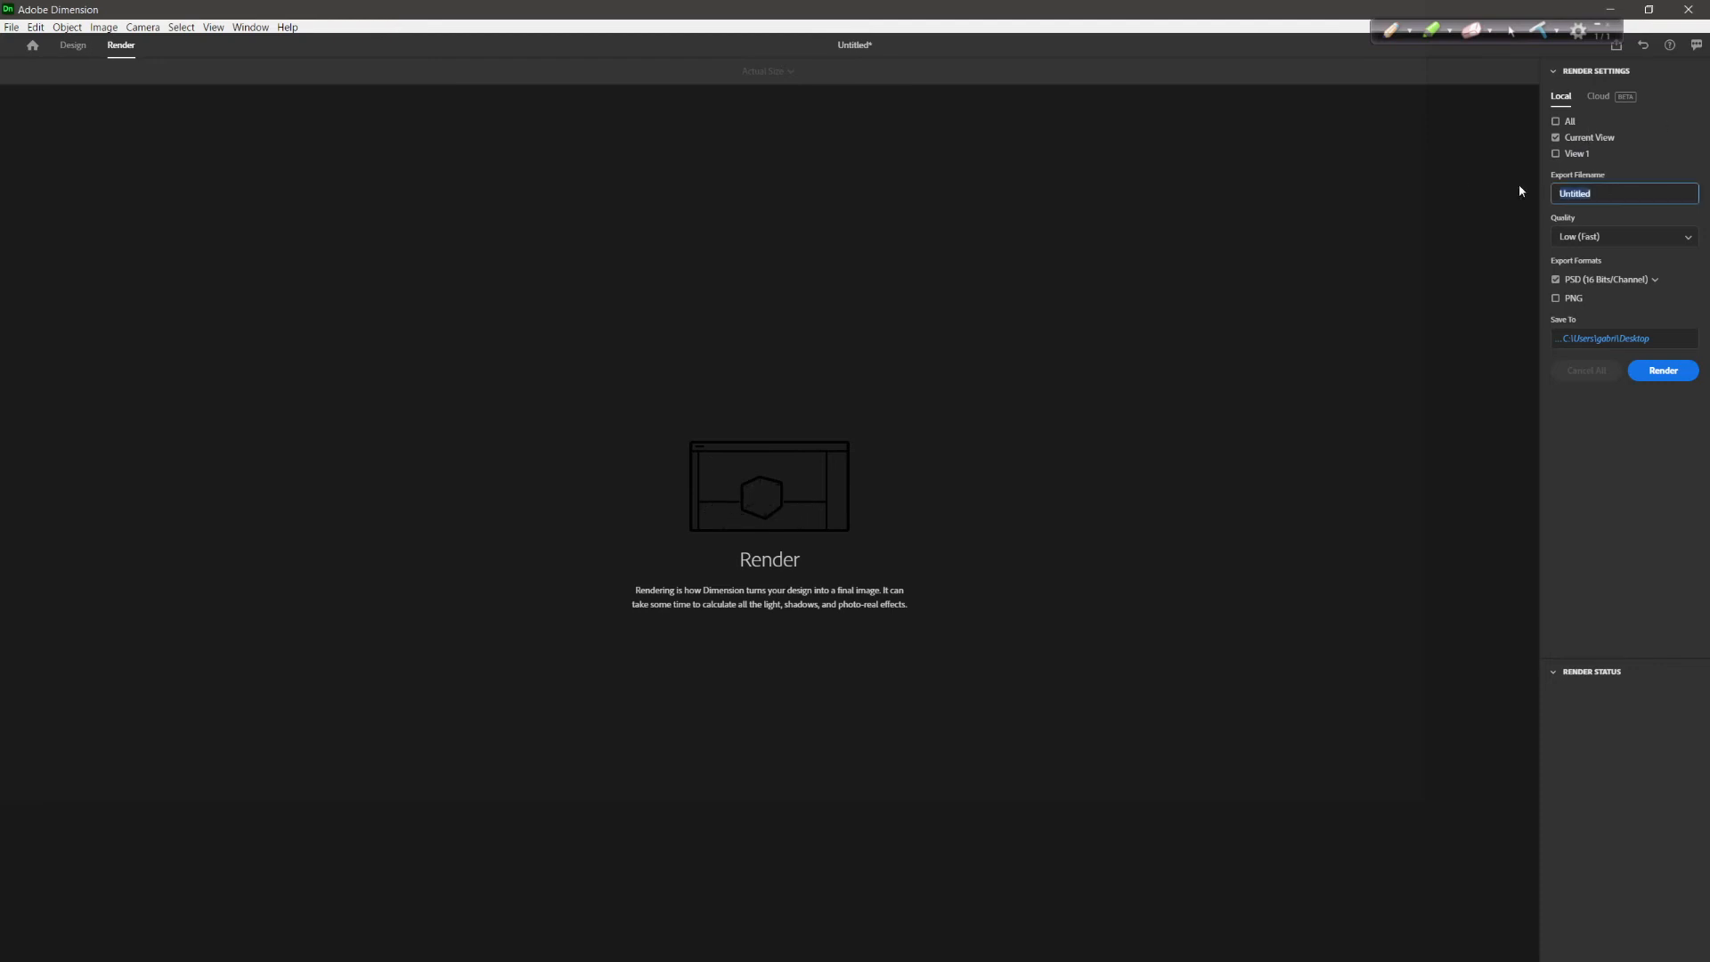
{"action": "type", "text": "jasonview01"}
{"action": "left_click", "coordinate": [1594, 237]}
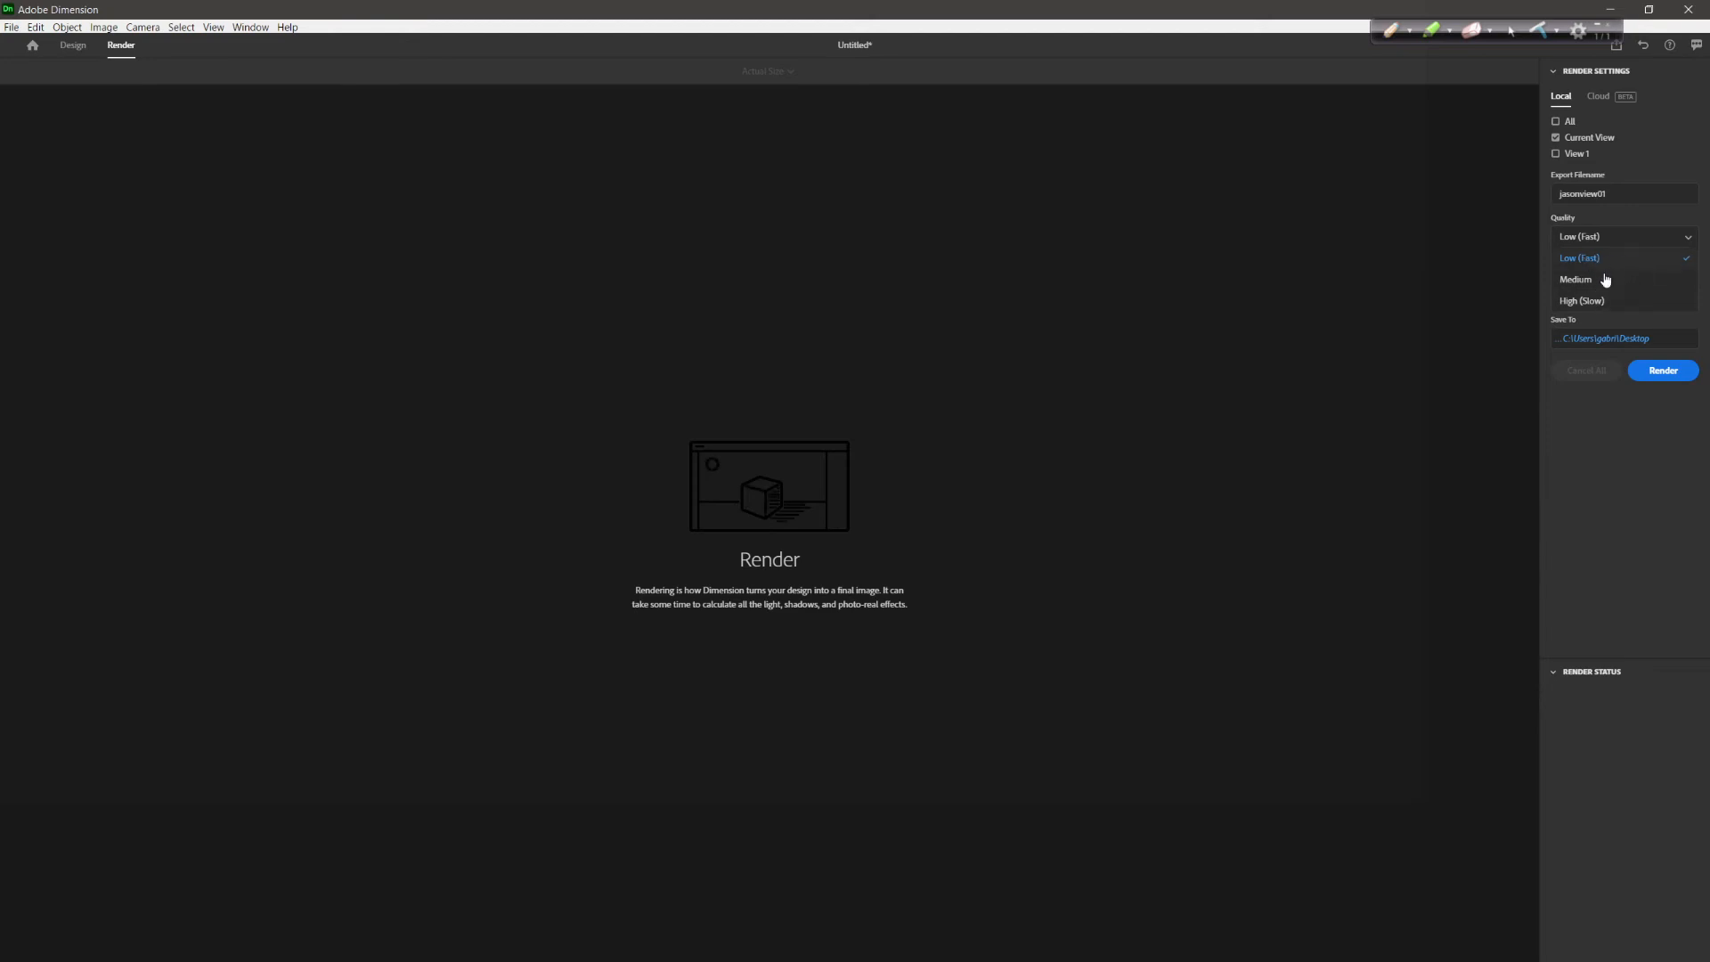
{"action": "left_click", "coordinate": [1594, 303]}
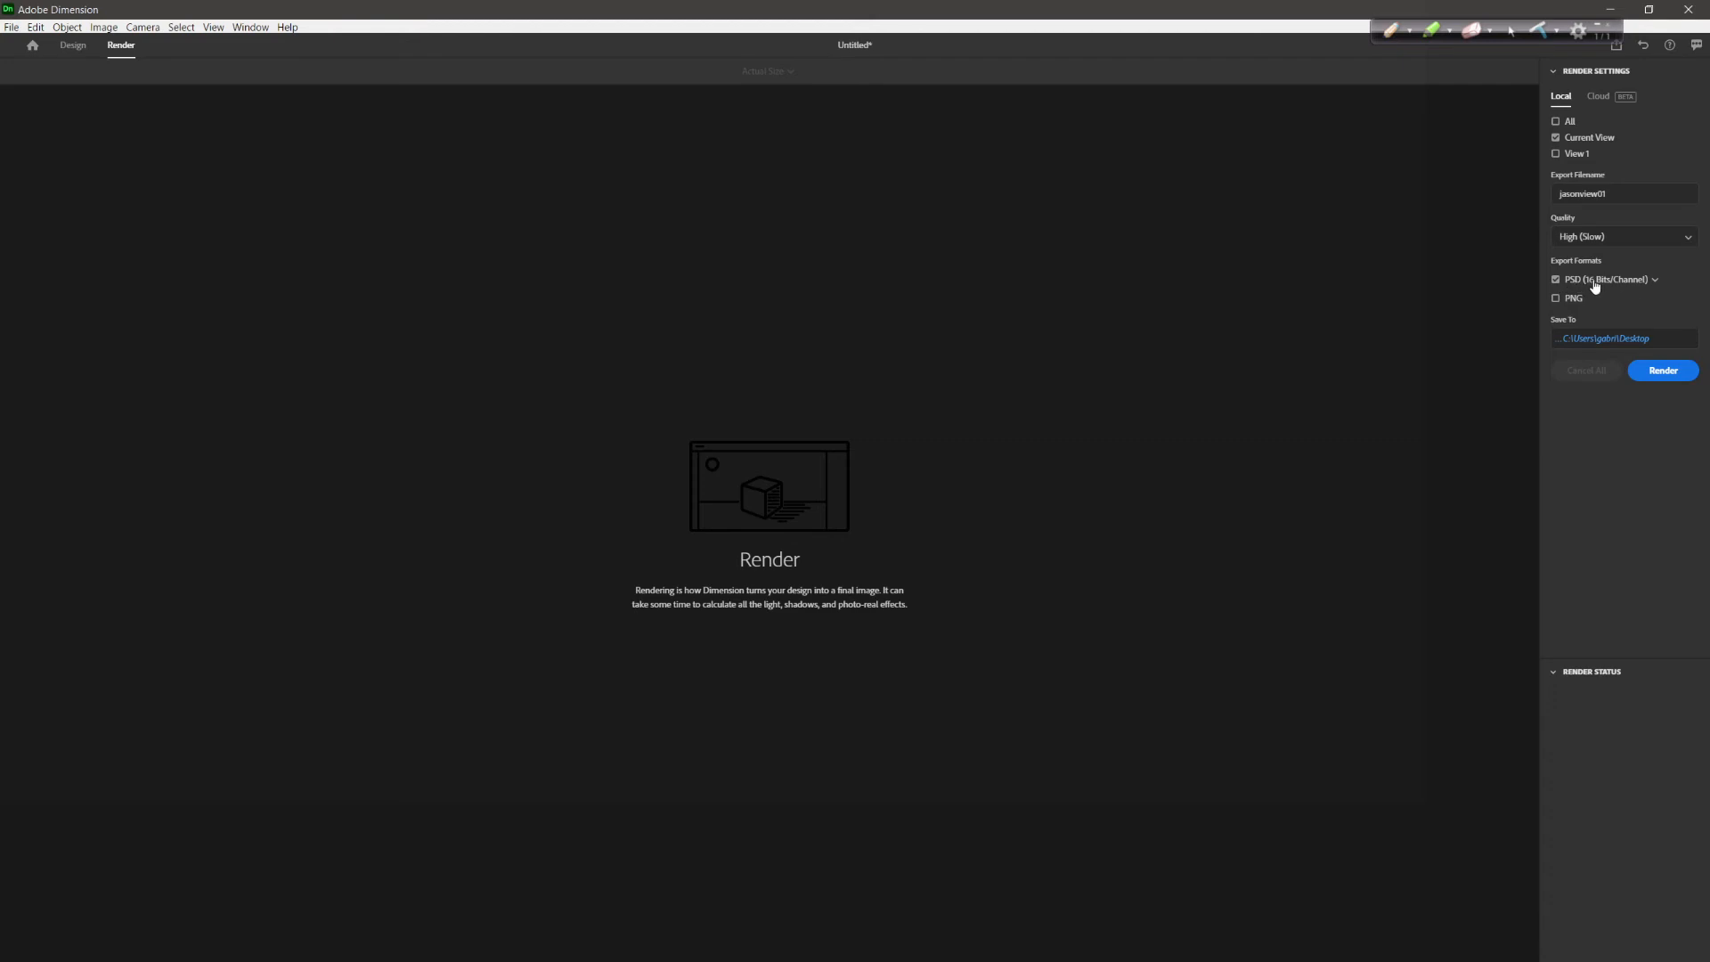
{"action": "left_click", "coordinate": [1640, 281]}
{"action": "left_click", "coordinate": [1609, 308]}
{"action": "left_click", "coordinate": [1664, 370]}
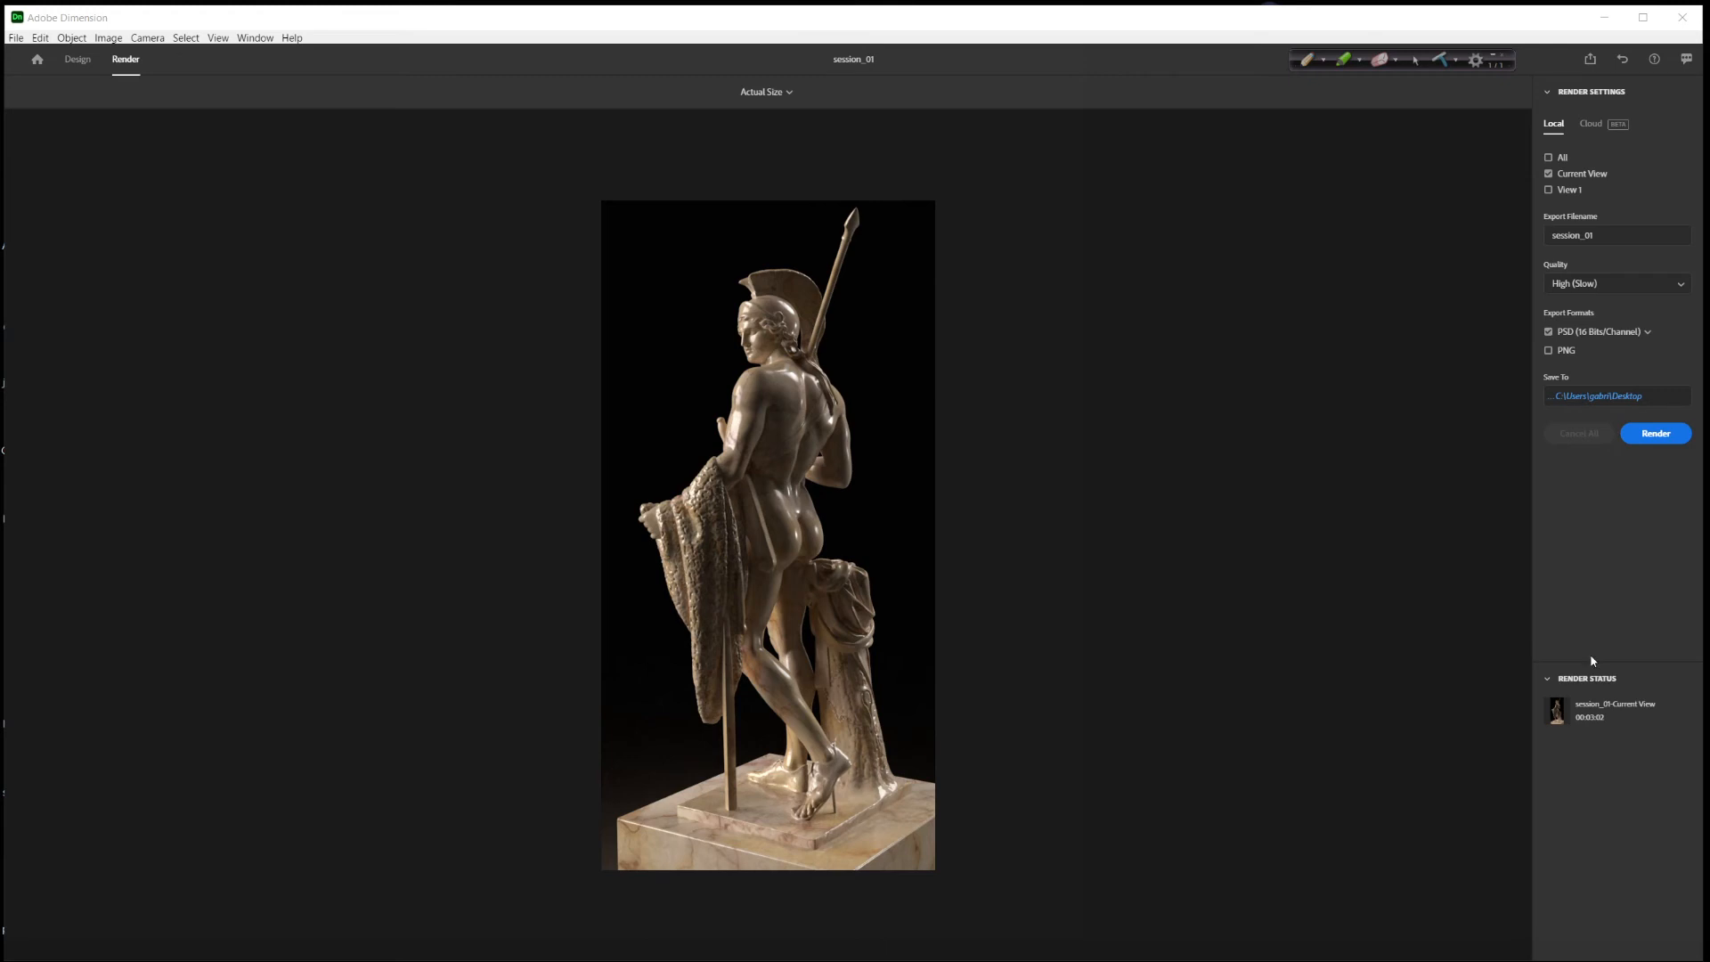
Open the finished session_01 current-view render for editing in Photoshop
{"action": "left_click", "coordinate": [1675, 715]}
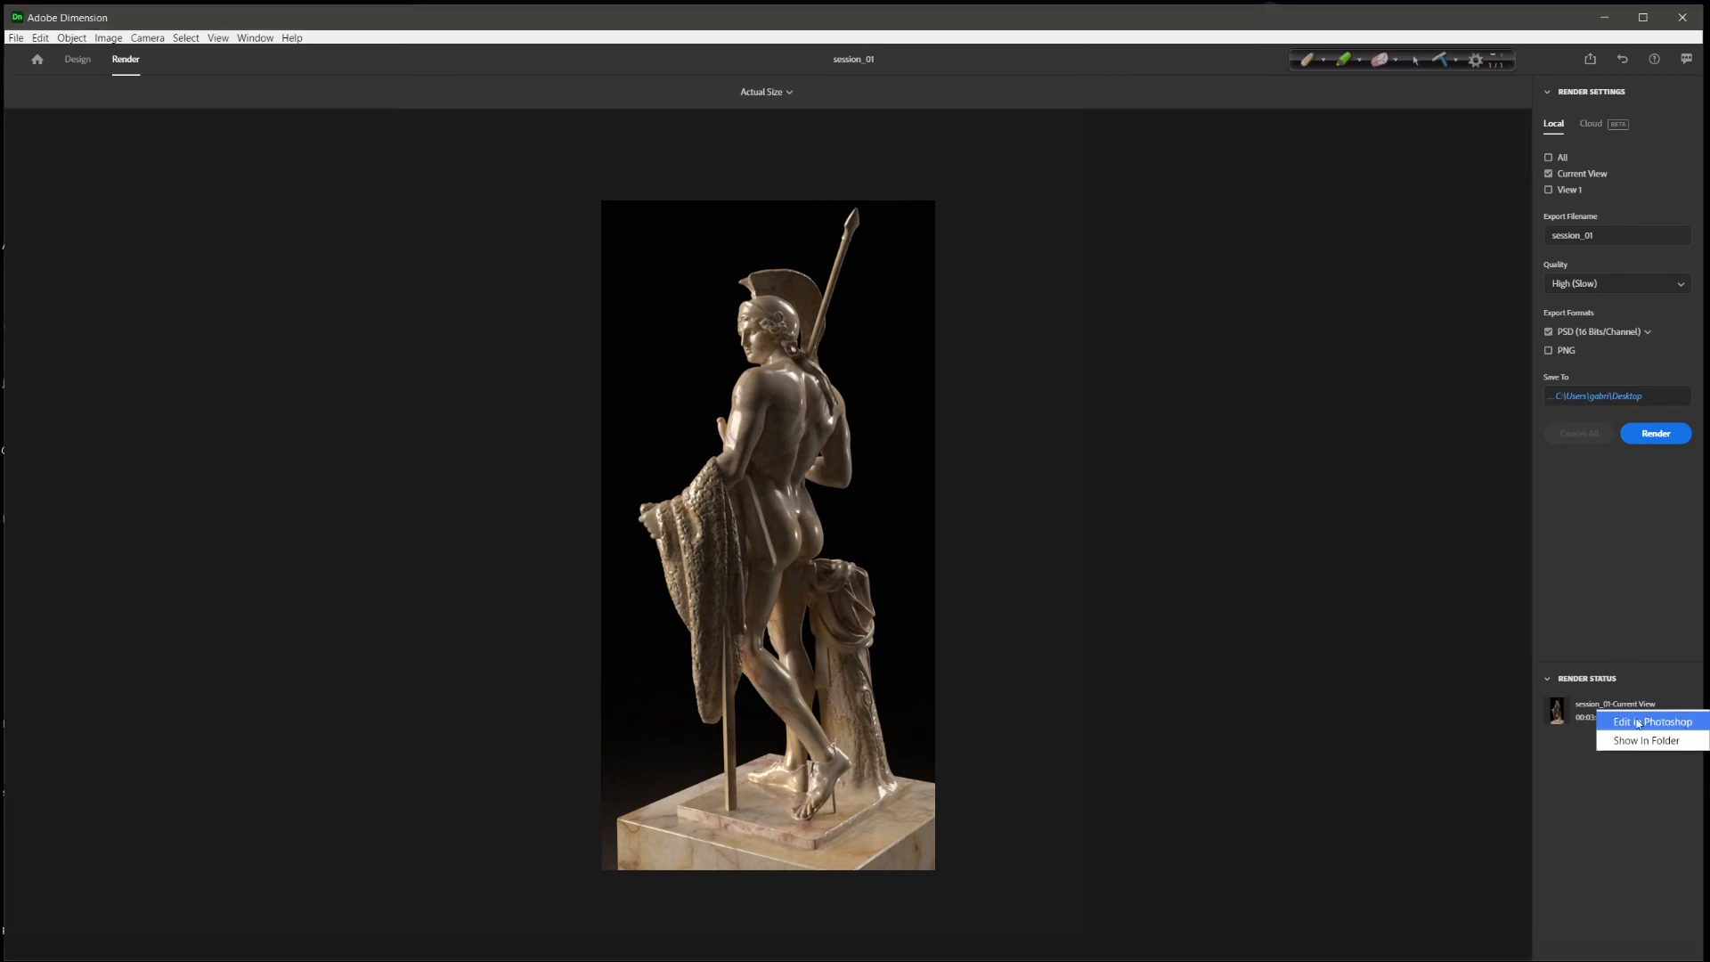
{"action": "left_click", "coordinate": [1652, 722]}
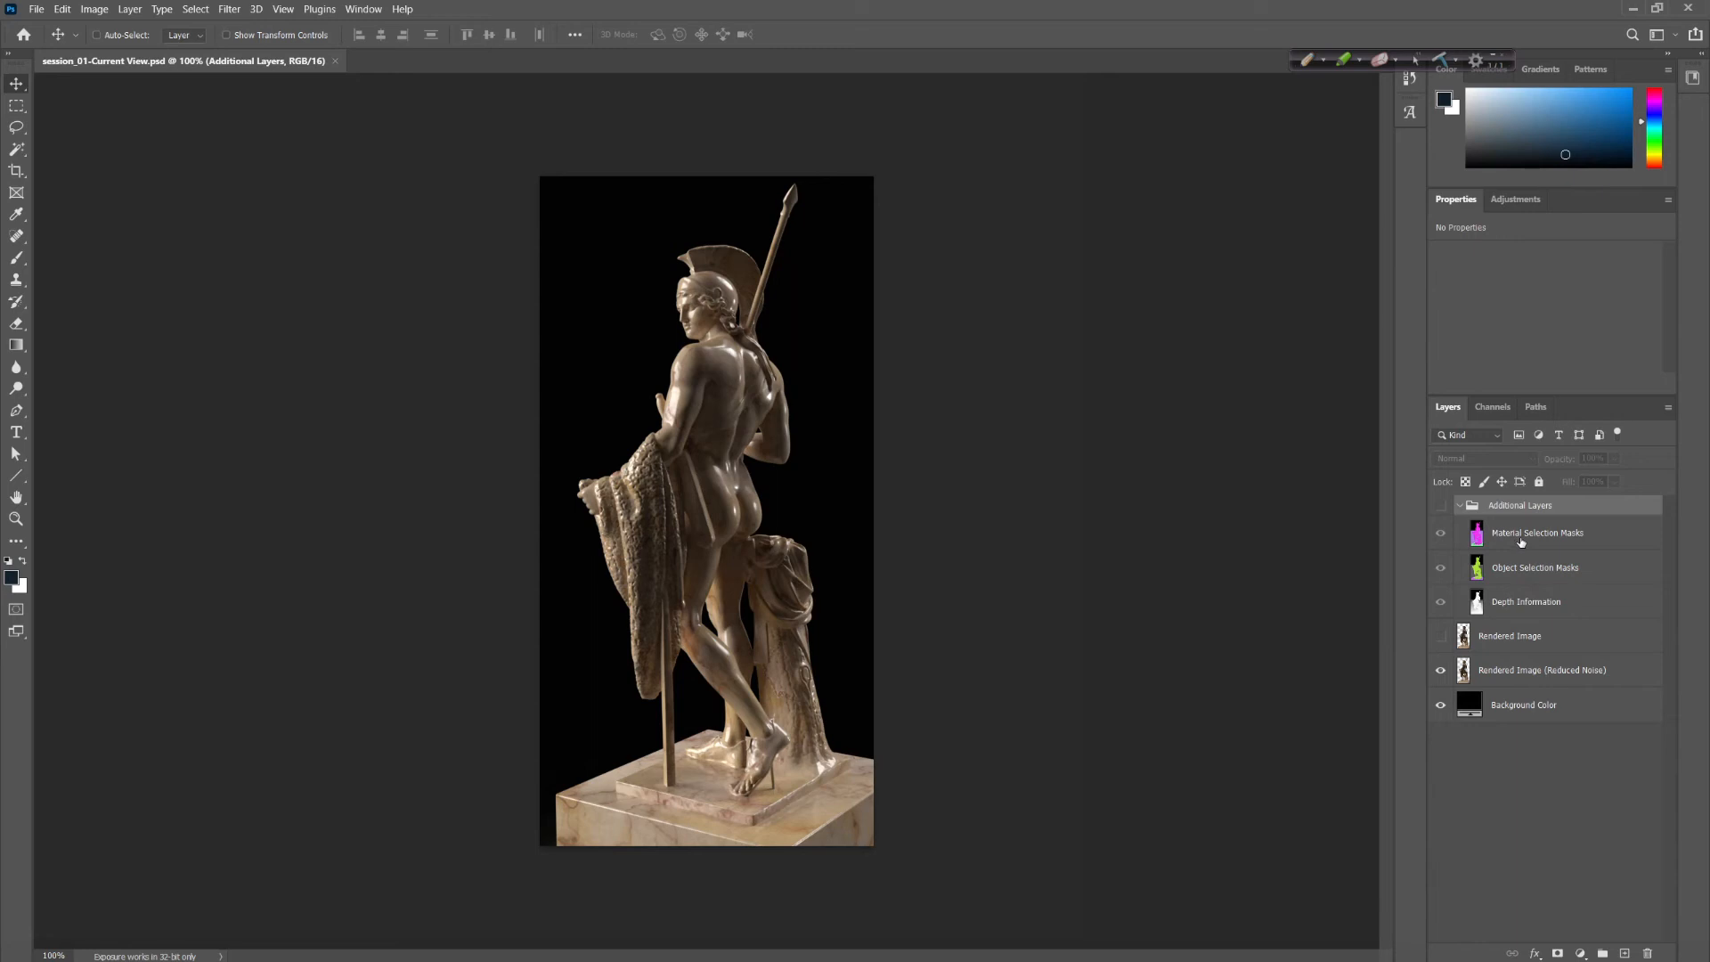
Show the Additional Layers group and hide its Material Selection Masks, Object Selection Masks and Depth Information layers one by one to review each pass
{"action": "left_click", "coordinate": [1441, 533]}
{"action": "left_click", "coordinate": [1441, 533]}
{"action": "left_click", "coordinate": [1441, 534]}
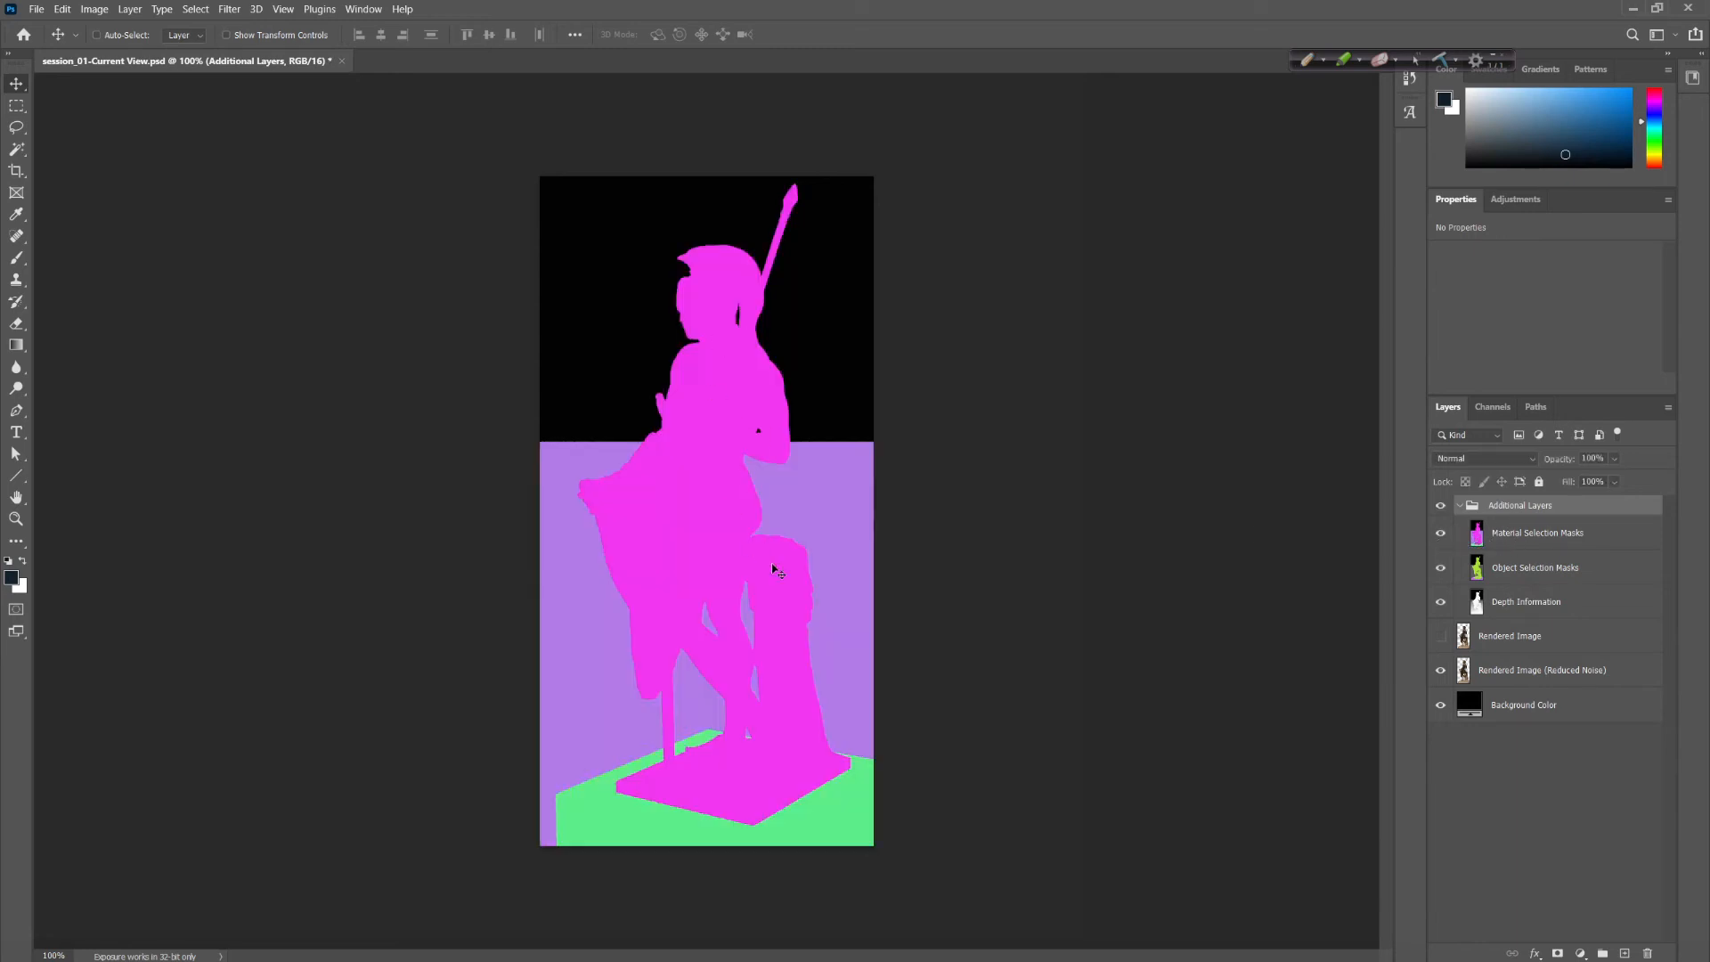
{"action": "left_click", "coordinate": [1441, 534]}
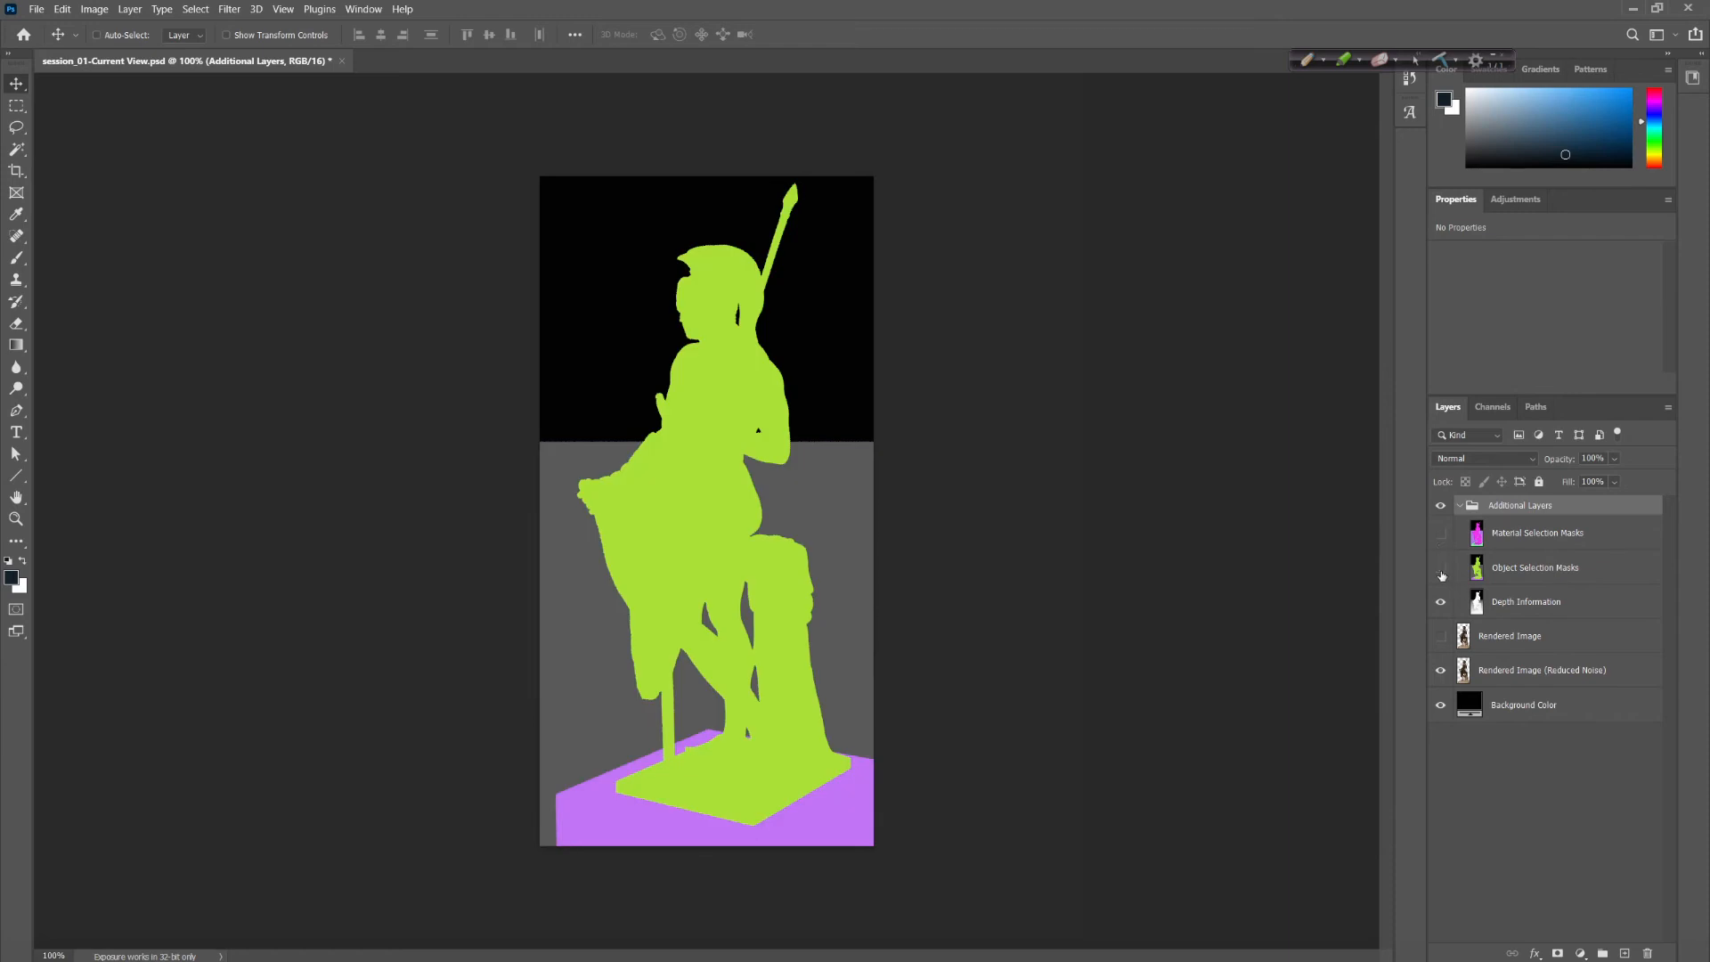
{"action": "left_click", "coordinate": [1441, 571]}
{"action": "left_click", "coordinate": [1469, 608]}
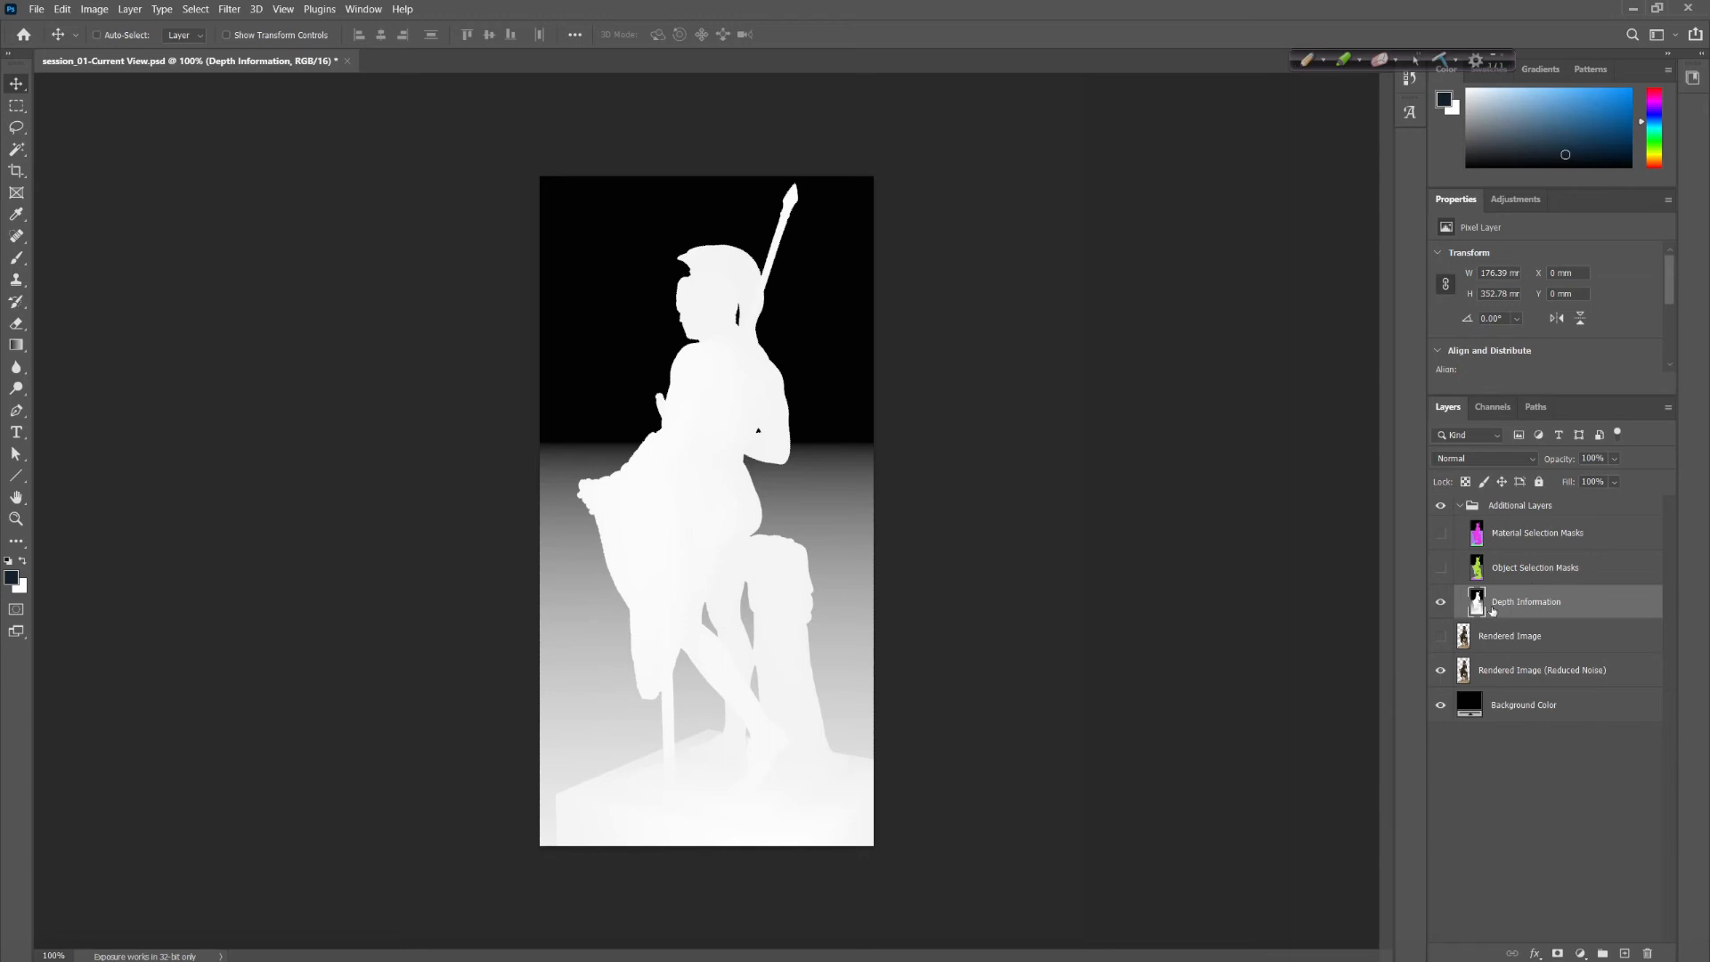
{"action": "left_click", "coordinate": [1441, 603]}
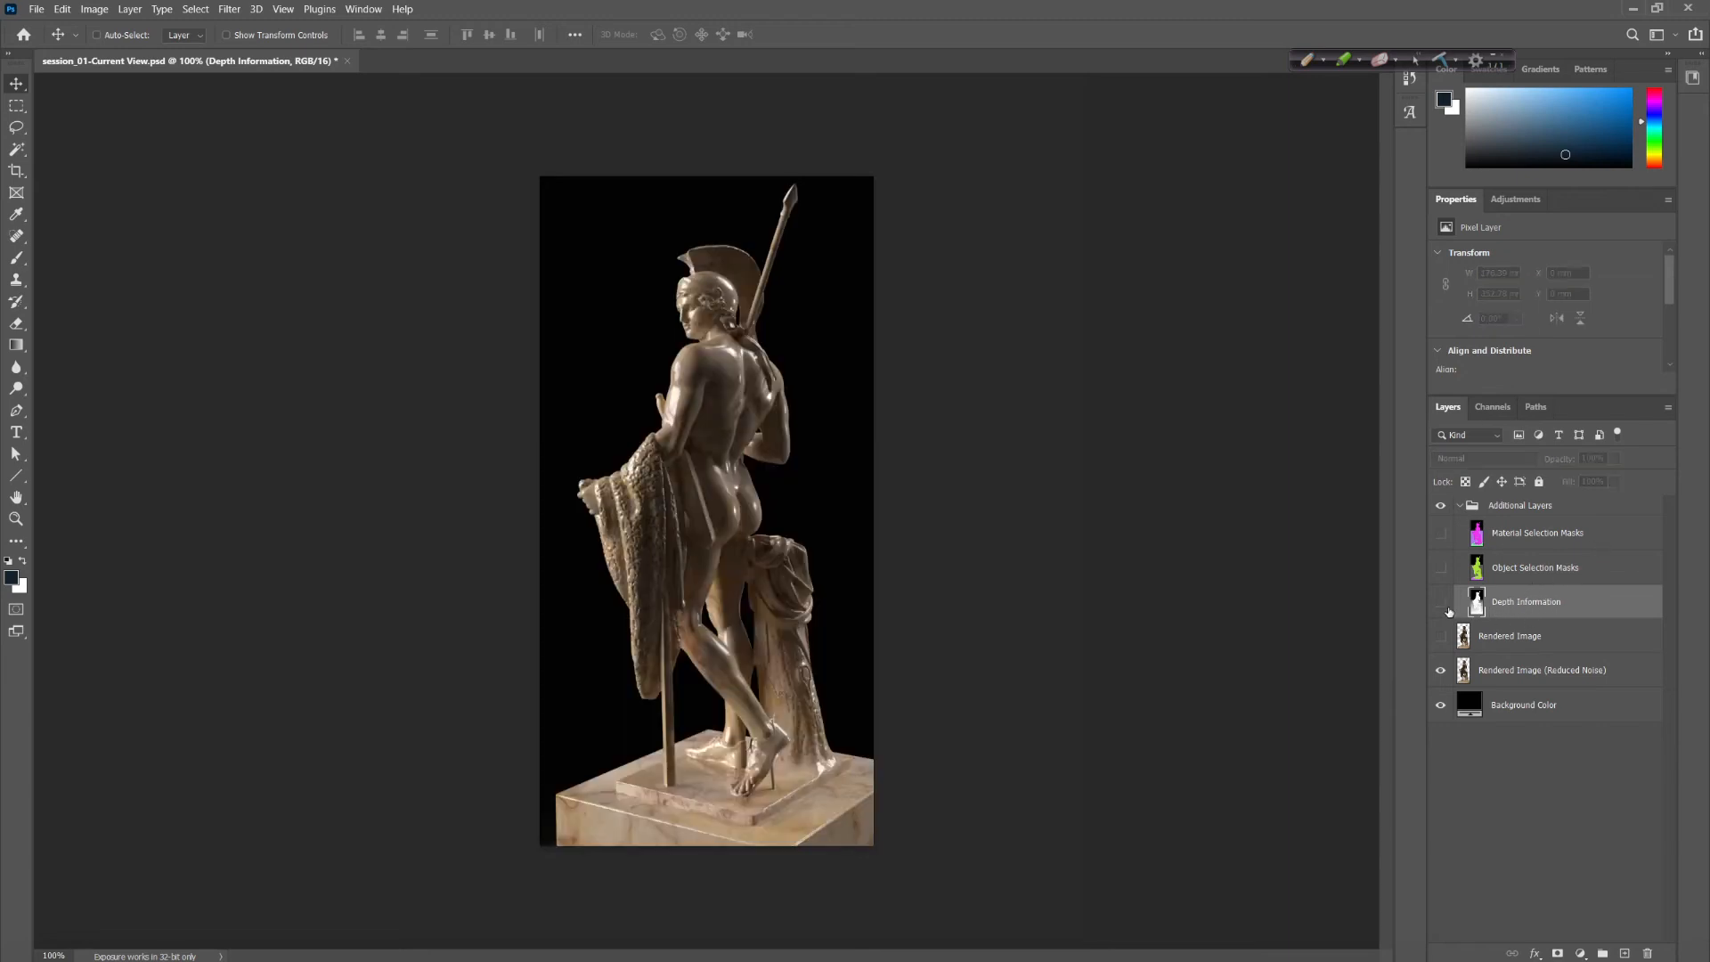
Compare the noise in the Rendered Image and Rendered Image (Reduced Noise) layers up close around the cloak and hips
{"action": "left_click", "coordinate": [1484, 637]}
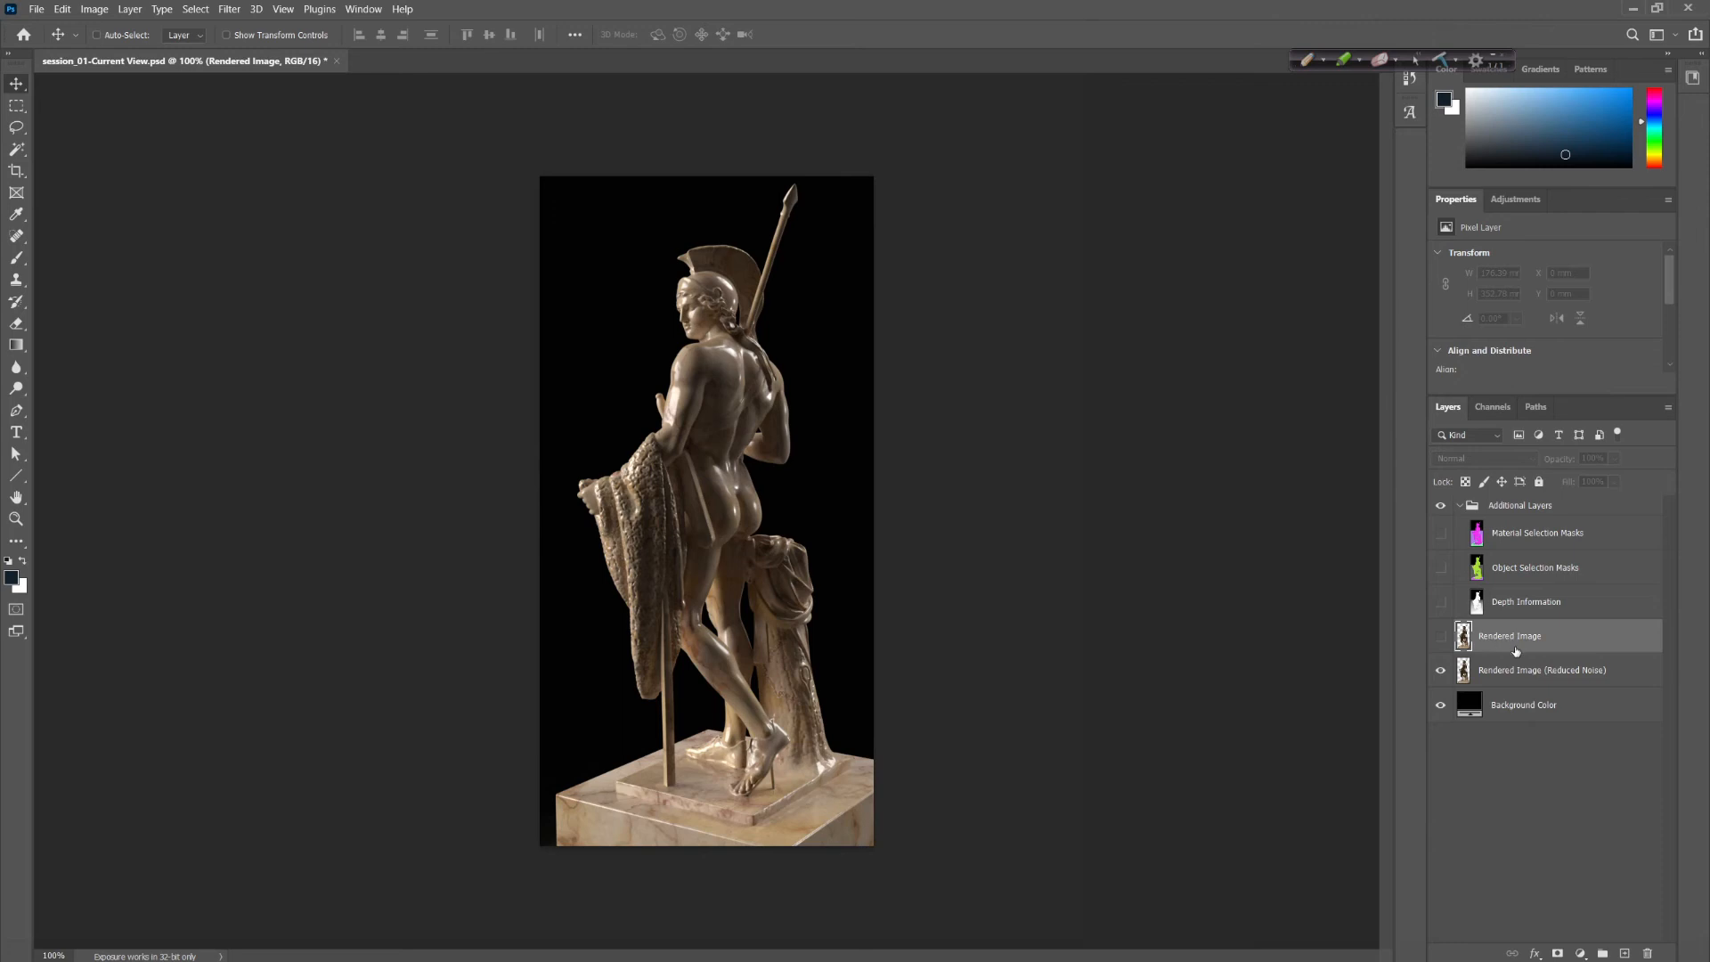
{"action": "left_click", "coordinate": [1549, 676]}
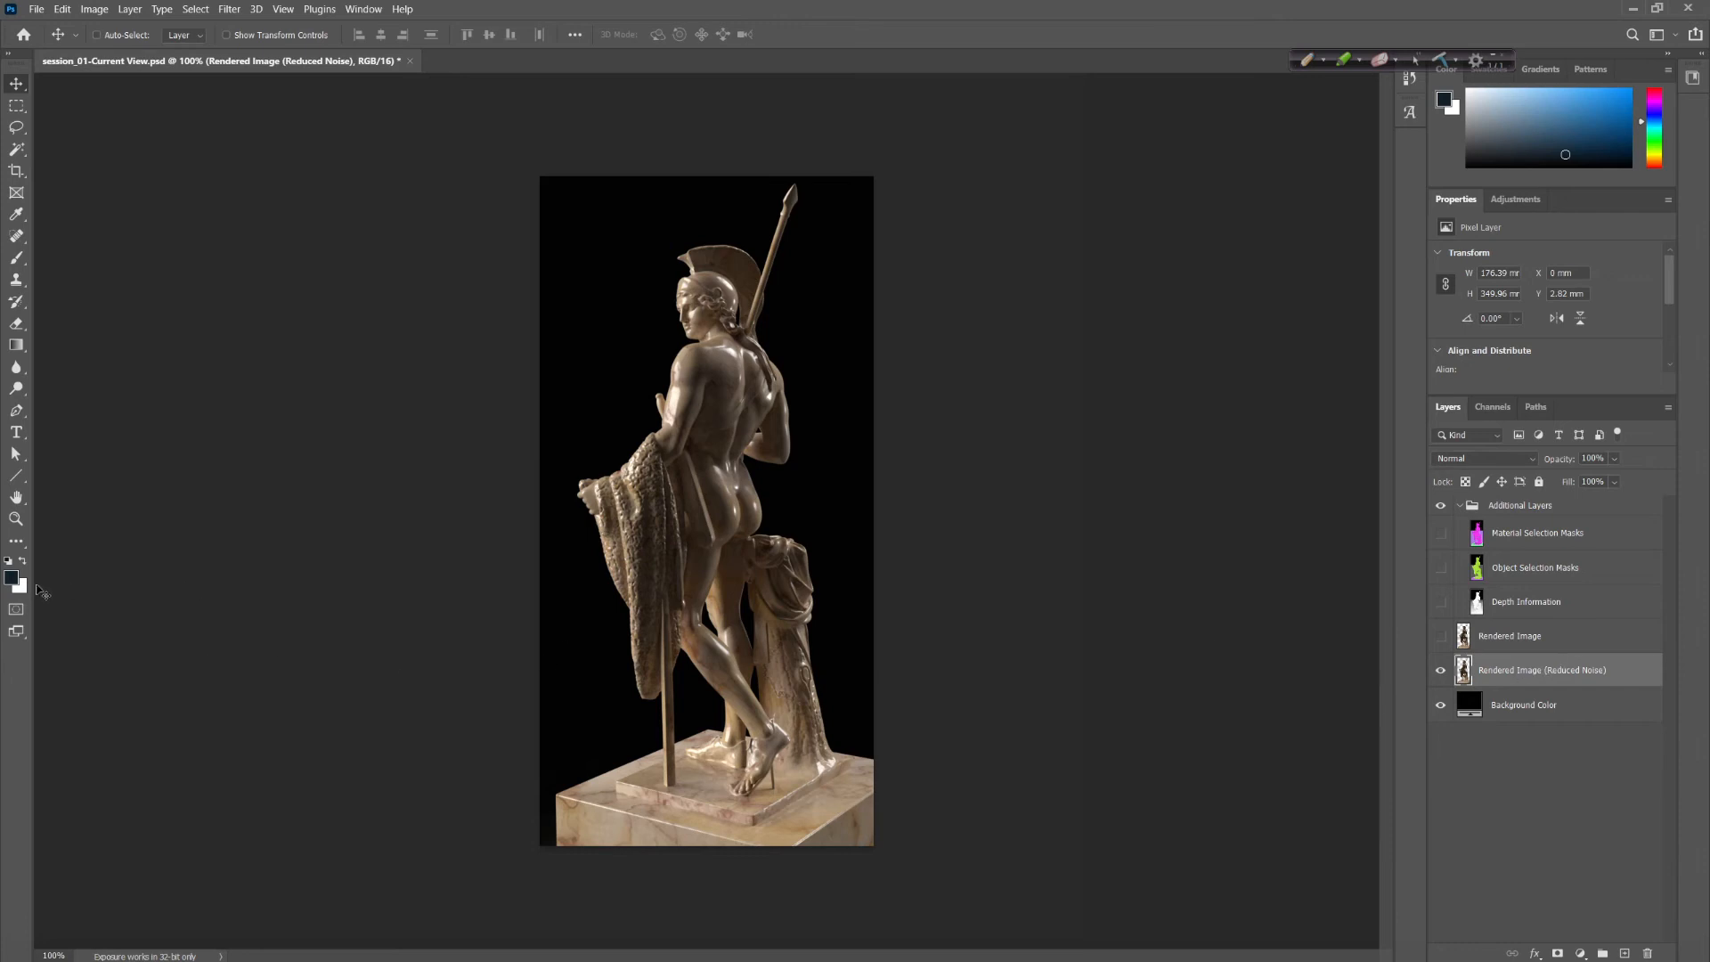
{"action": "left_click", "coordinate": [17, 521]}
{"action": "left_click_drag", "start_coordinate": [560, 428], "coordinate": [776, 528]}
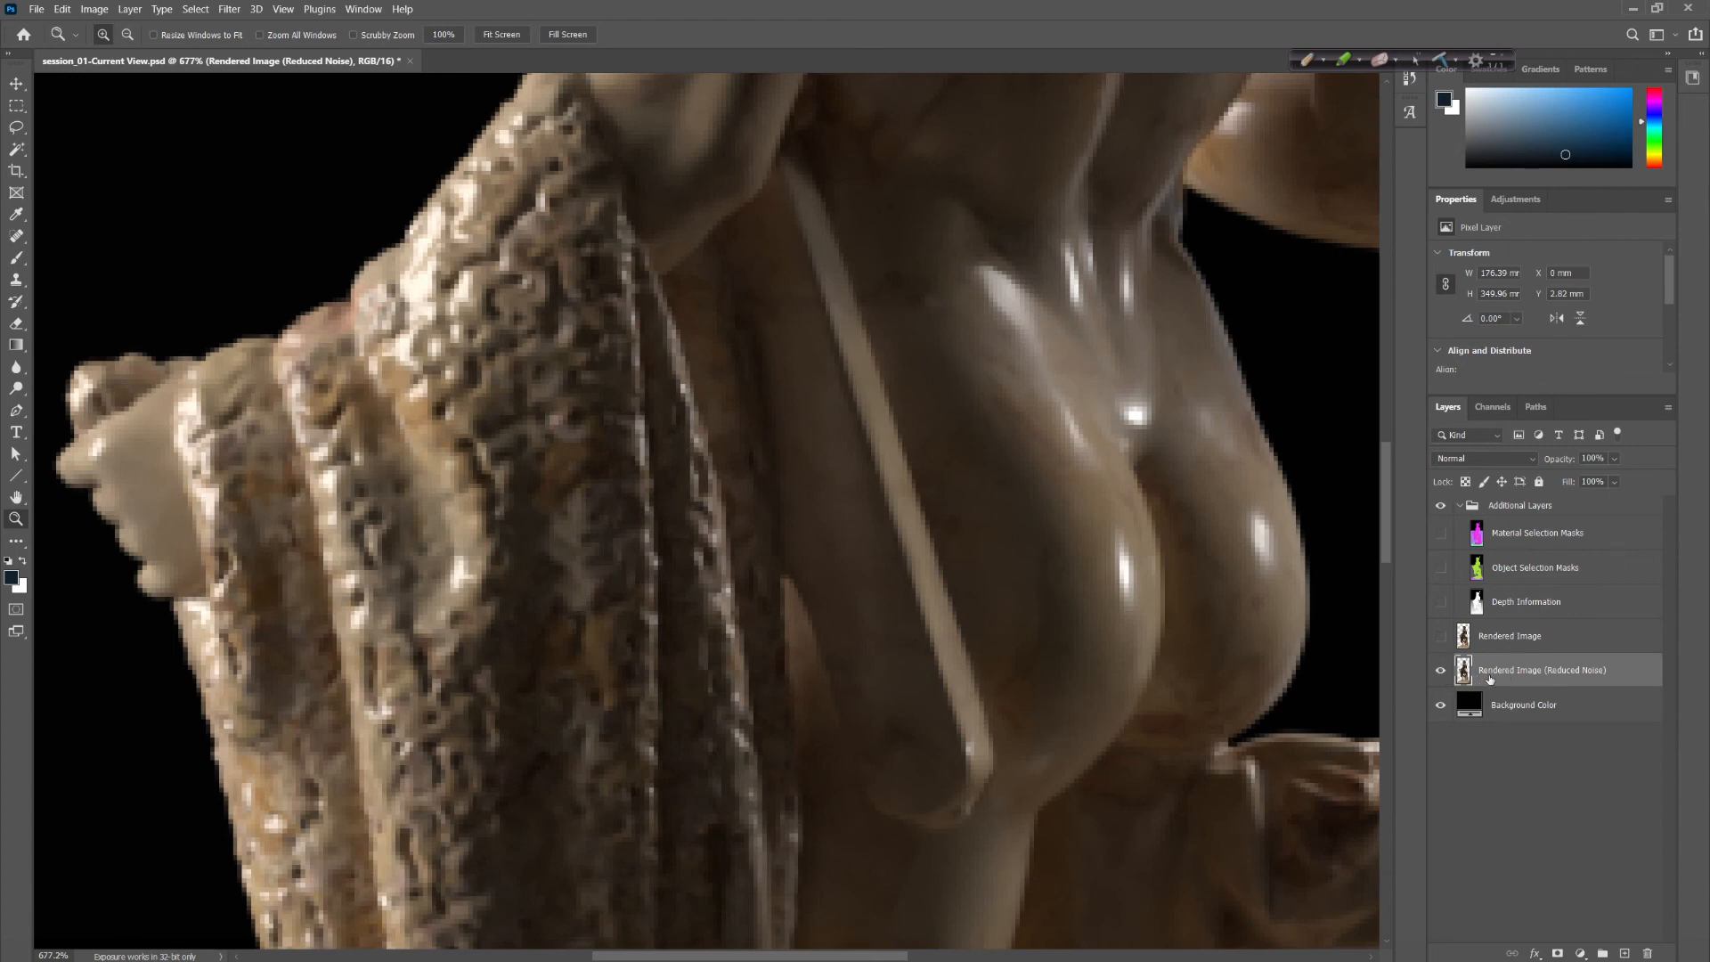
{"action": "left_click", "coordinate": [1440, 638]}
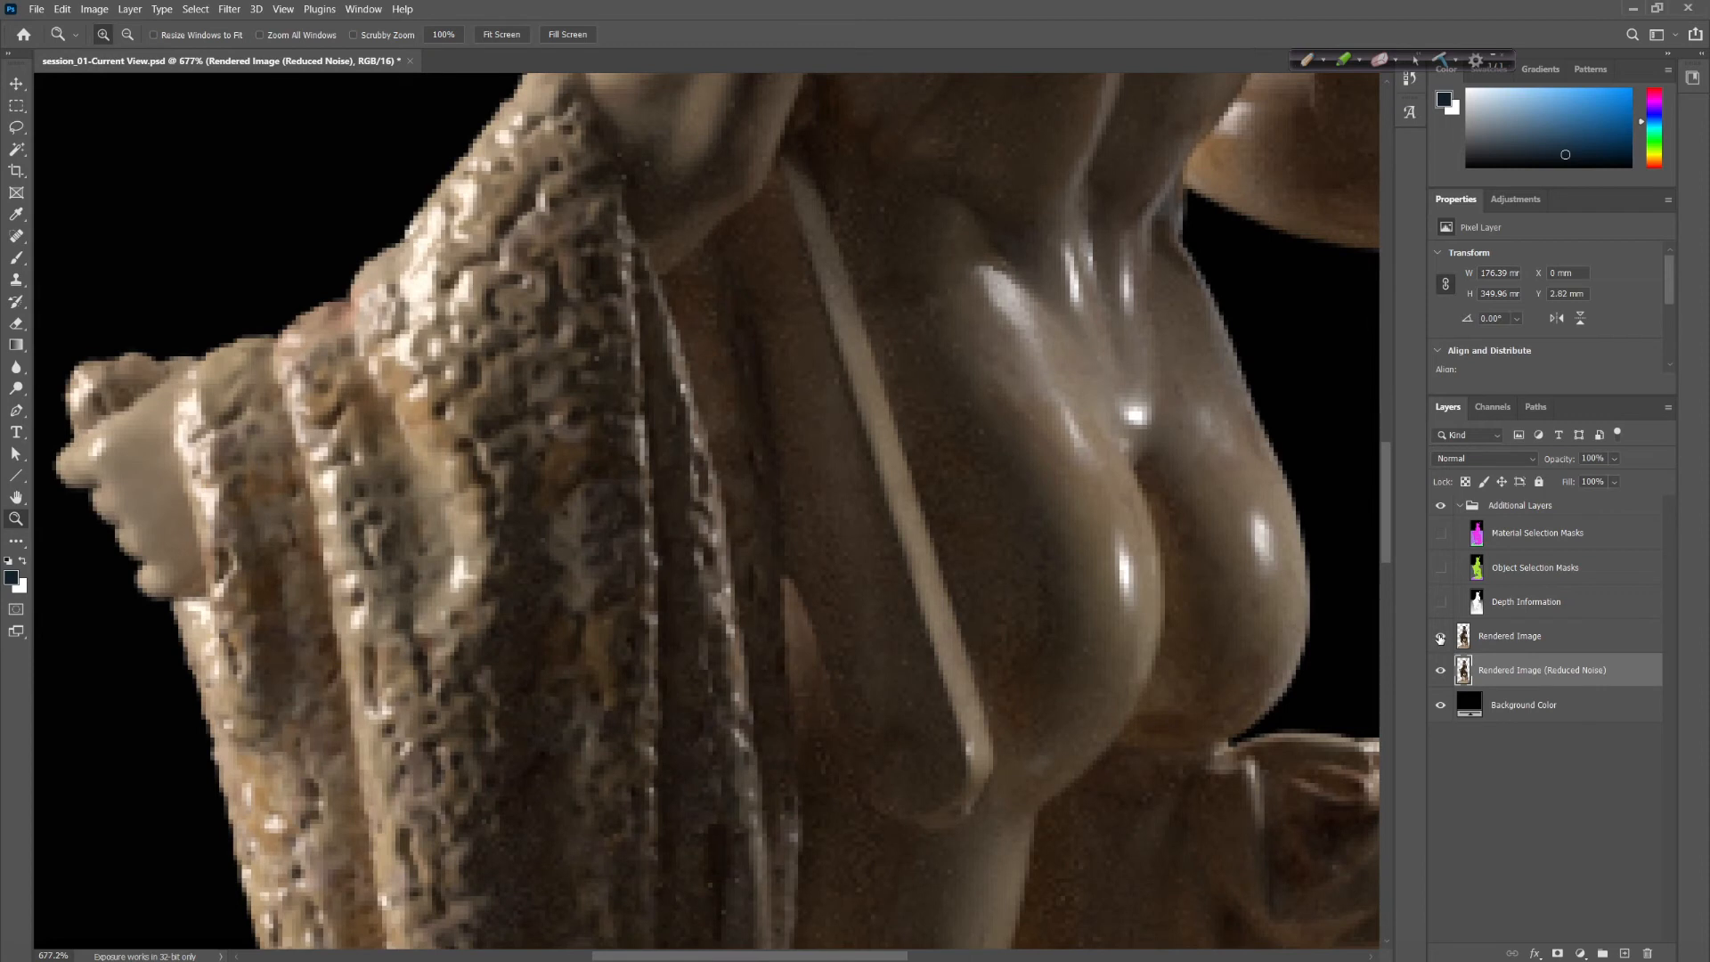
{"action": "left_click", "coordinate": [1511, 640]}
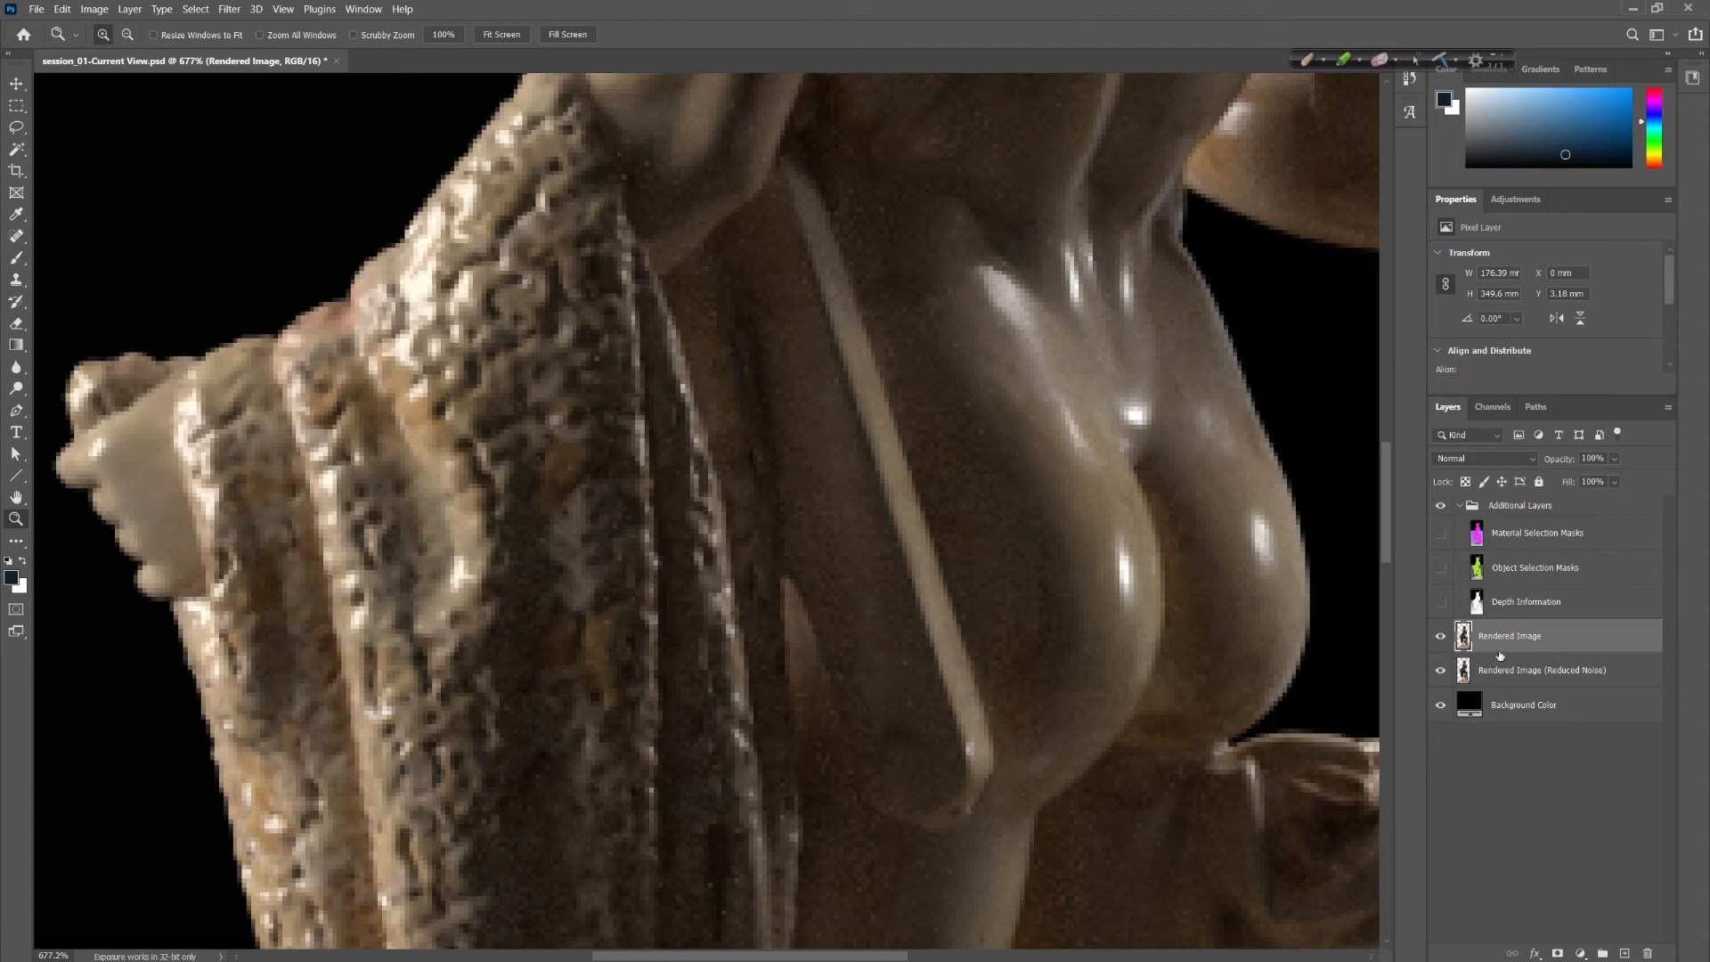
{"action": "left_click", "coordinate": [1440, 636]}
{"action": "left_click", "coordinate": [1519, 672]}
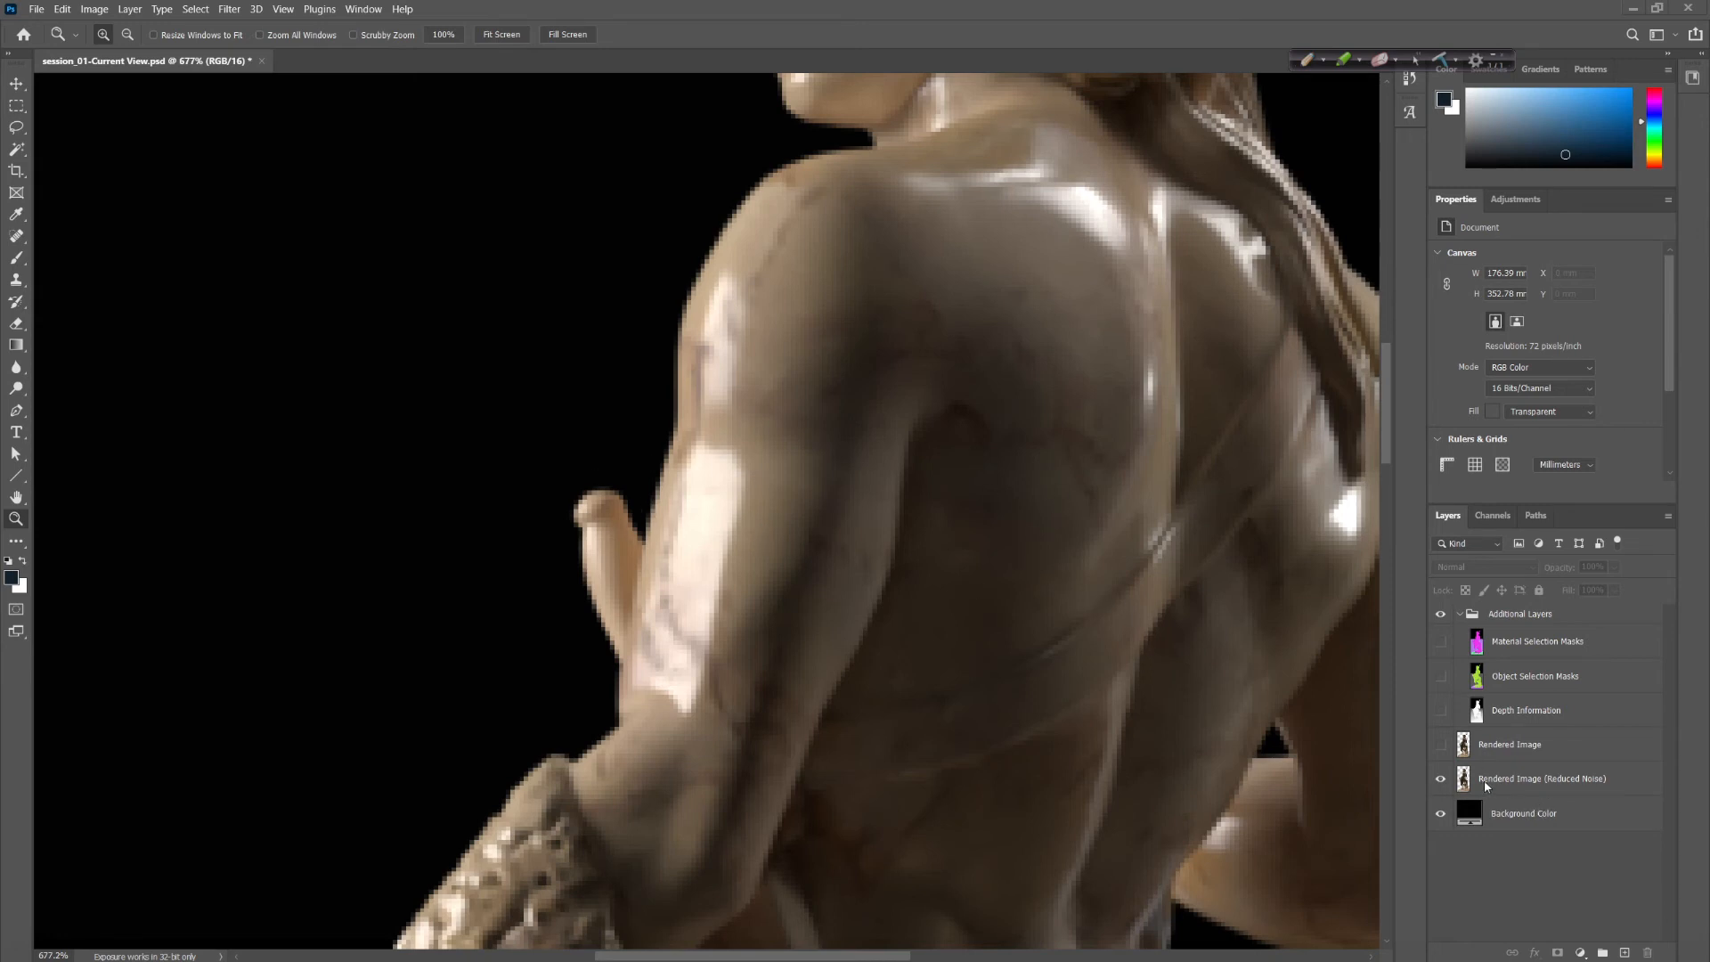
Add a Selective Color adjustment layer directly above the Rendered Image (Reduced Noise) layer
{"action": "left_click", "coordinate": [1514, 781]}
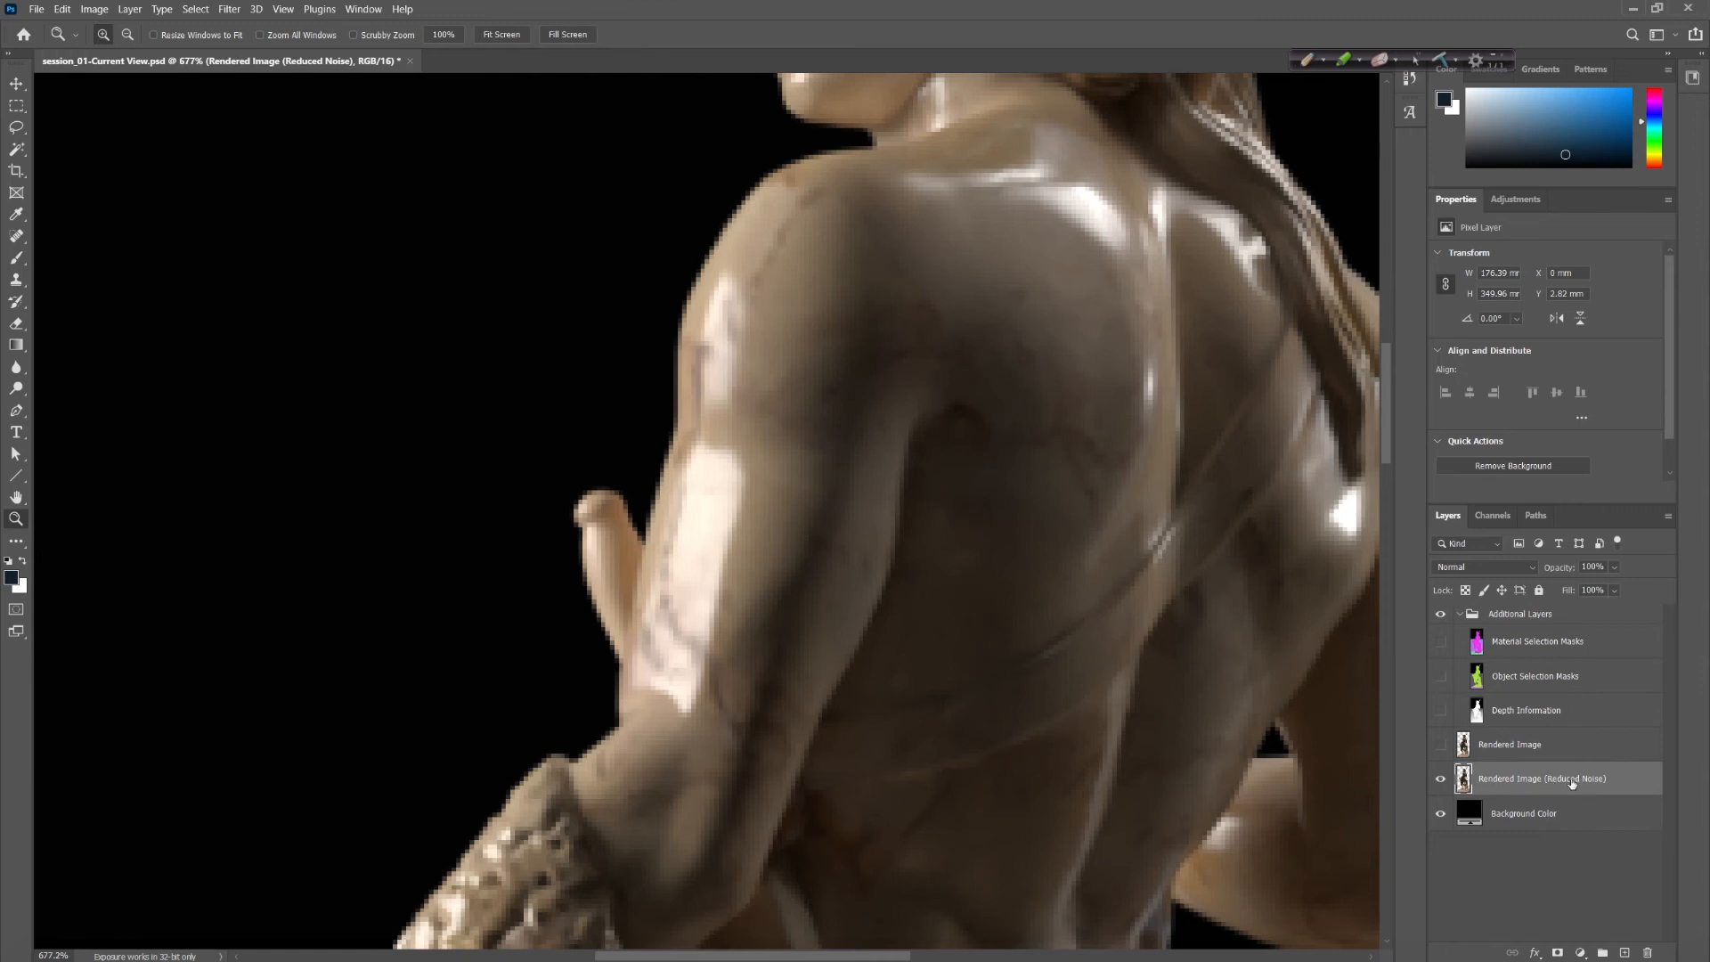
{"action": "left_click", "coordinate": [1583, 953]}
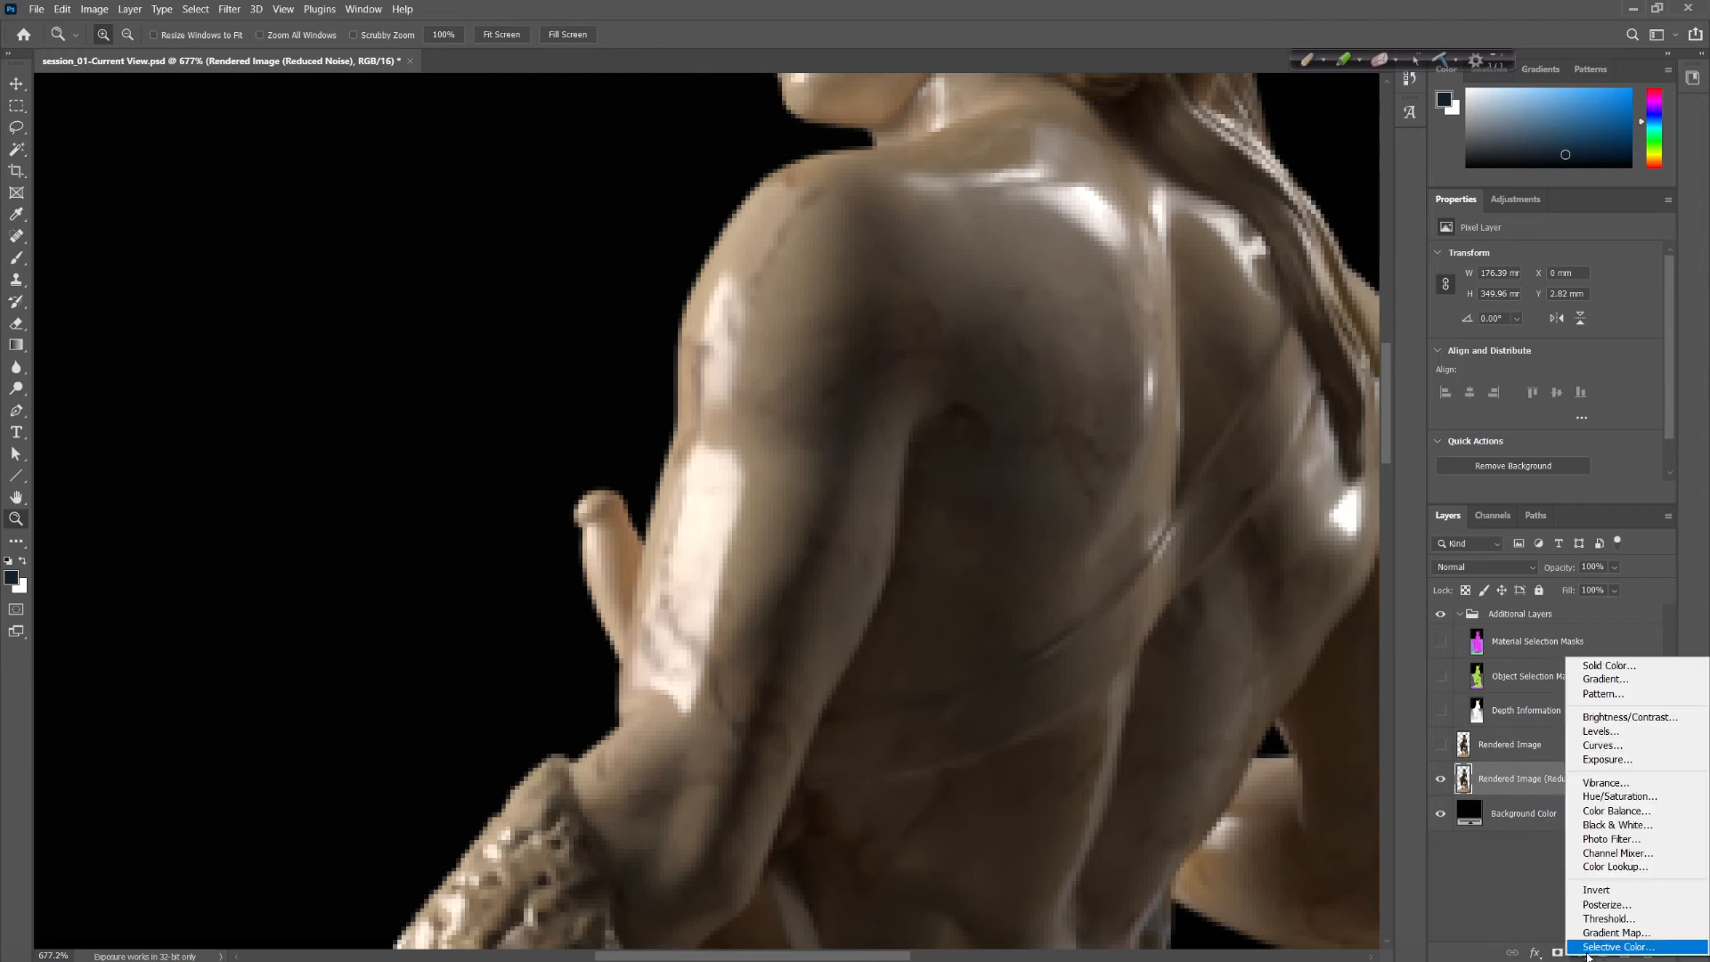
{"action": "left_click", "coordinate": [1625, 947]}
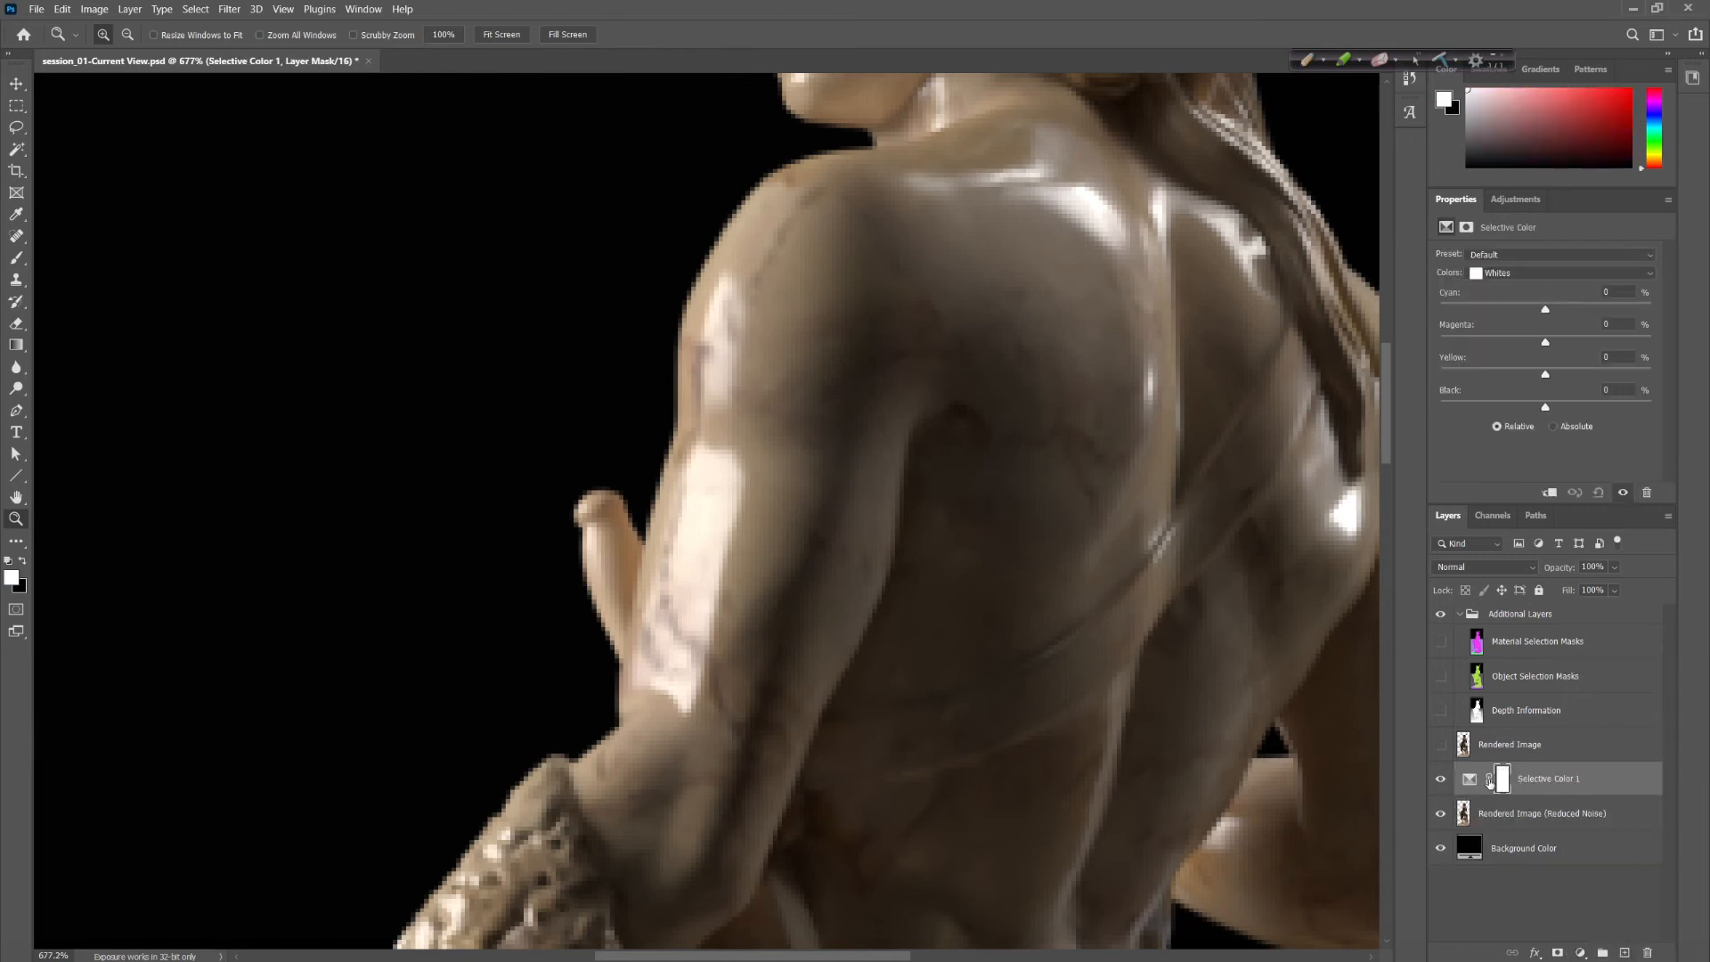
In the Selective Color adjustment, set the Whites' Black to +54% and fine-tune their Yellow, Magenta and Cyan amounts
{"action": "left_click", "coordinate": [1540, 273]}
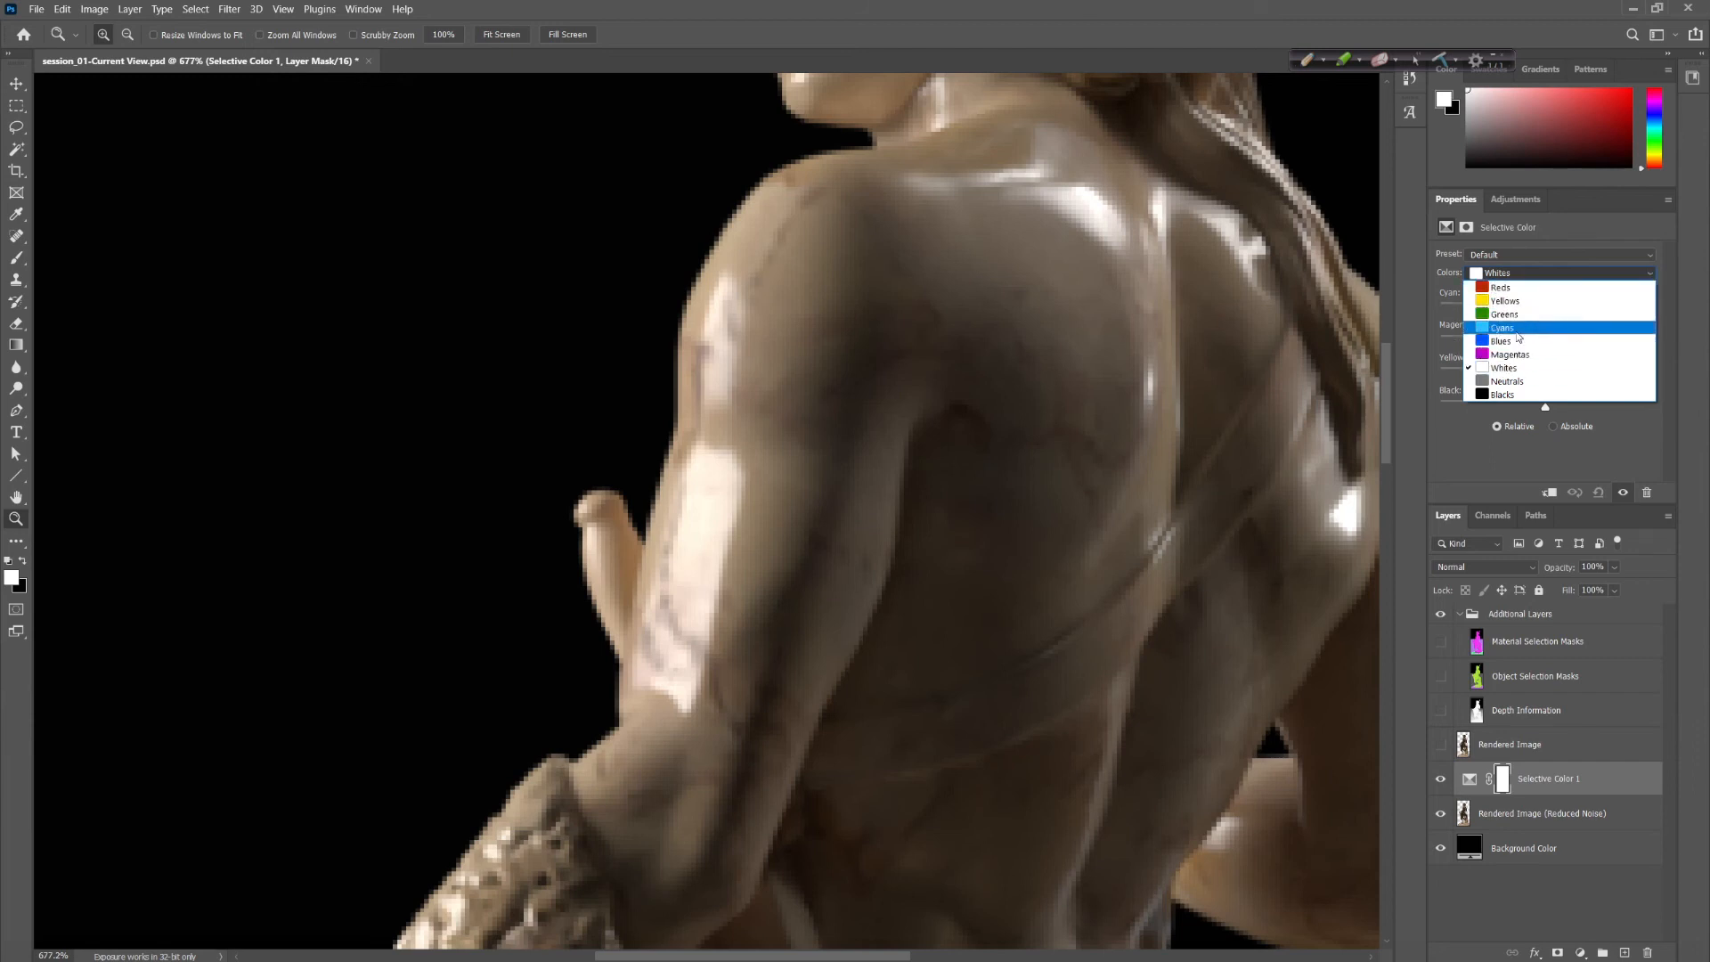
{"action": "left_click", "coordinate": [1522, 368]}
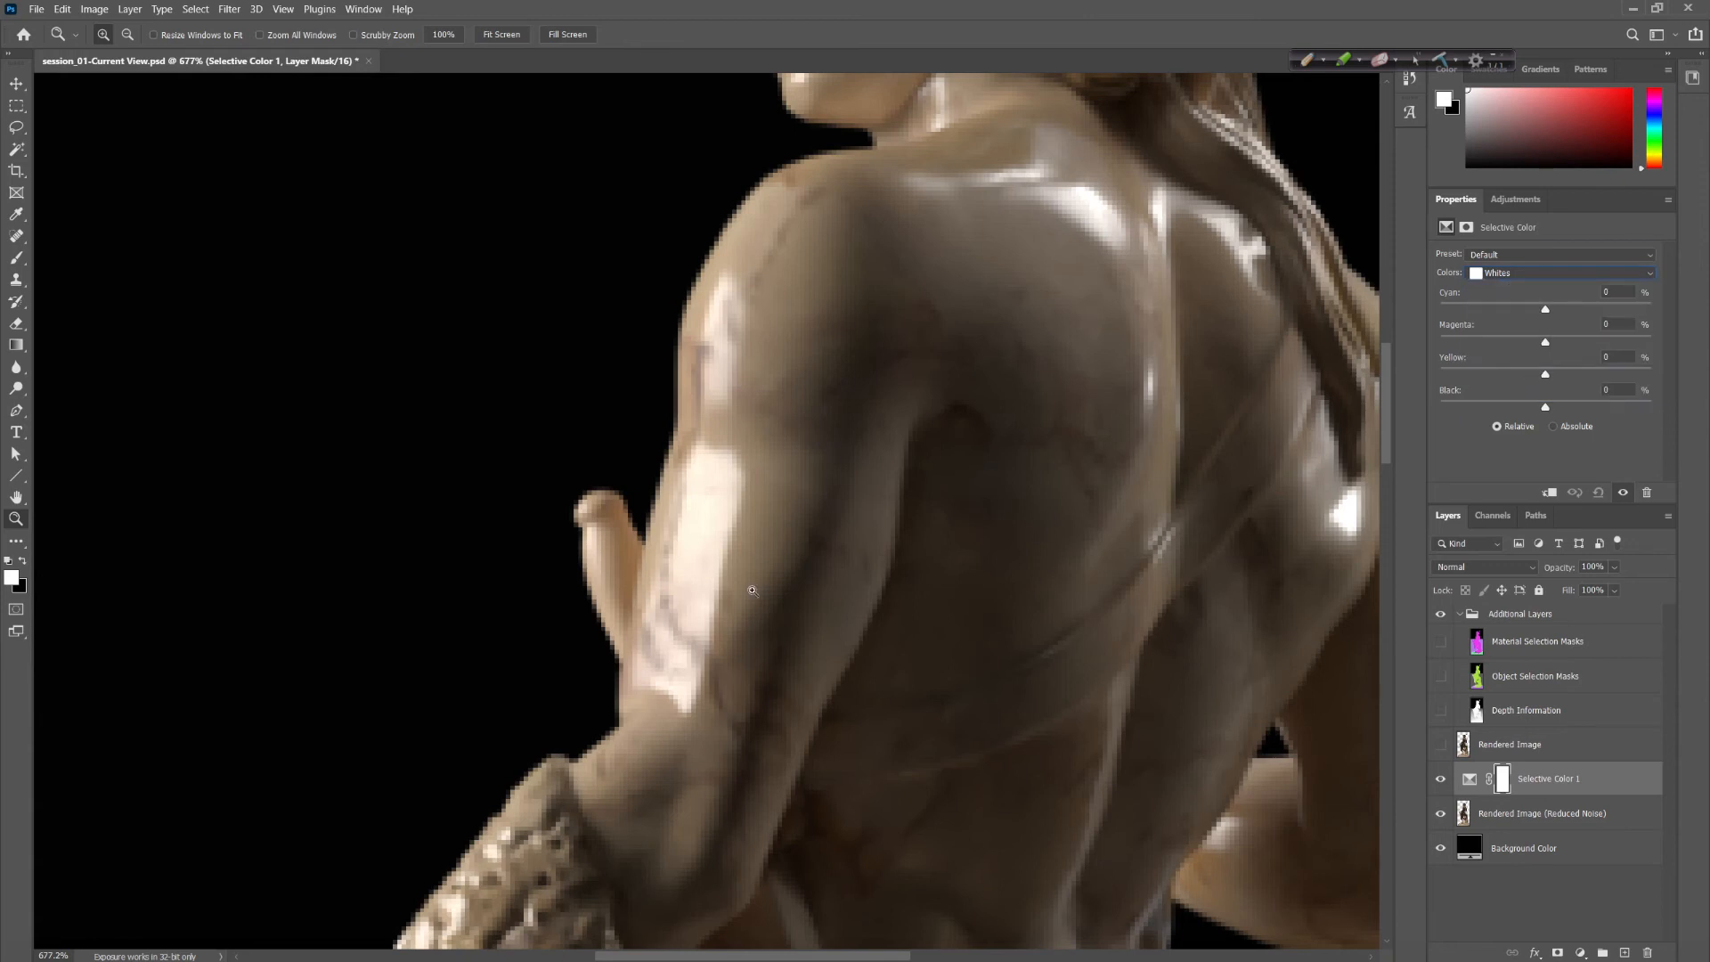
{"action": "left_click", "coordinate": [1476, 784]}
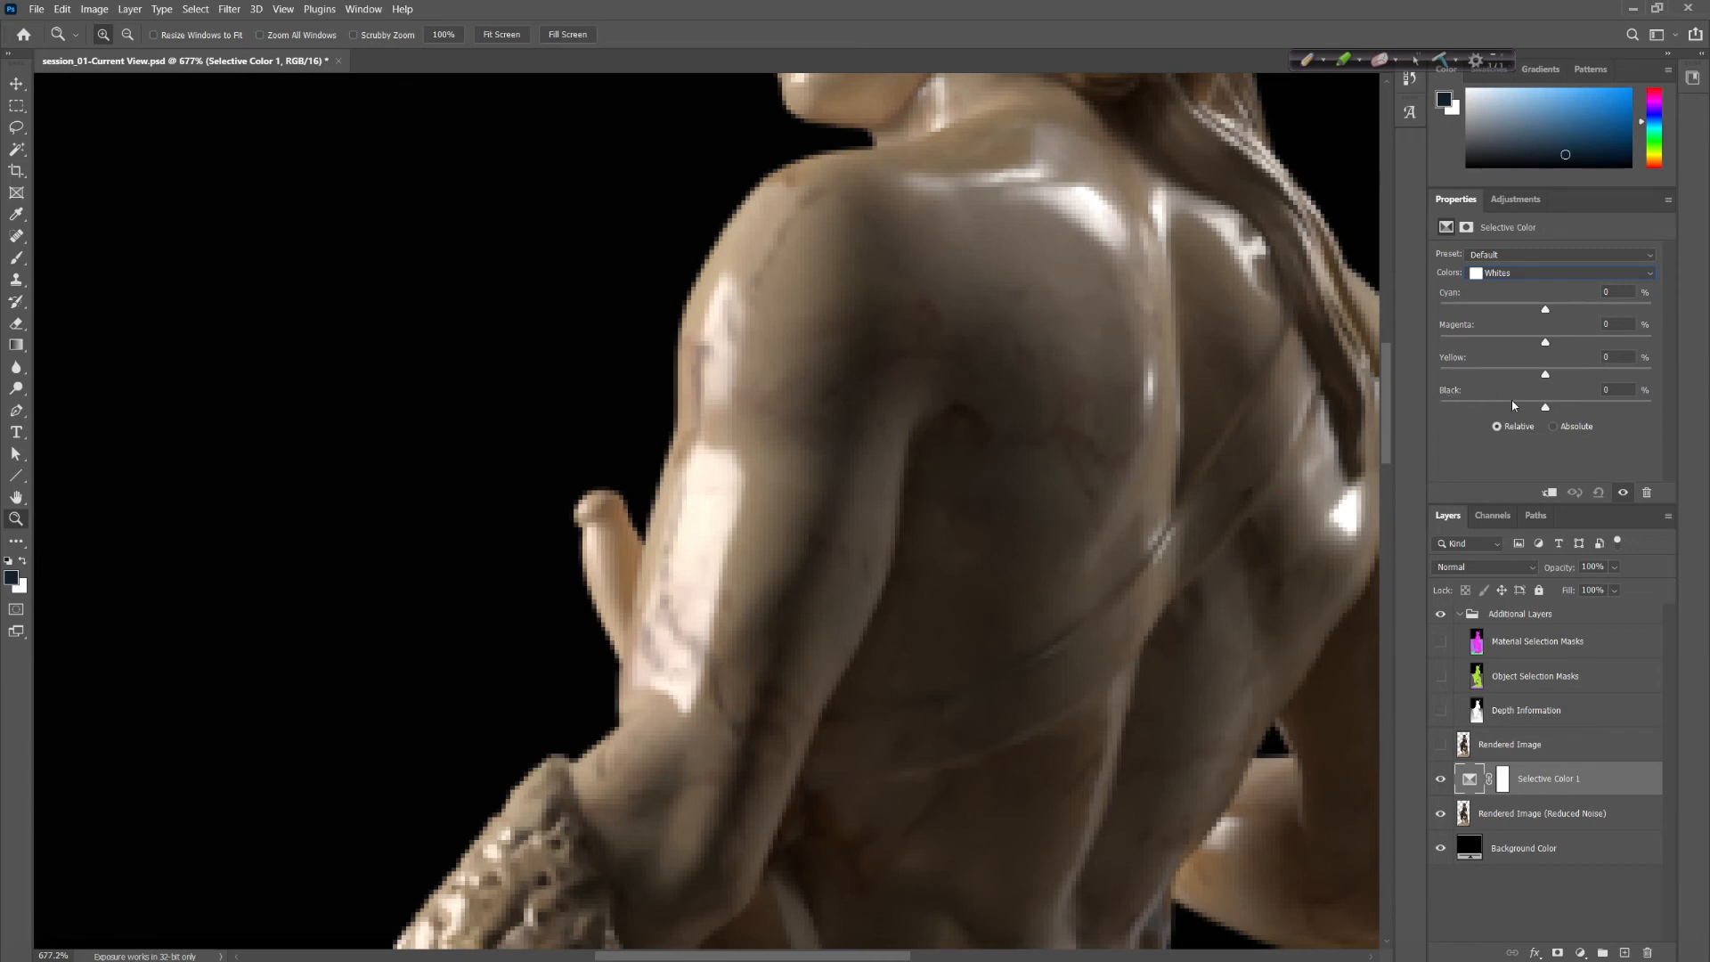
{"action": "left_click_drag", "start_coordinate": [1547, 409], "coordinate": [1594, 407]}
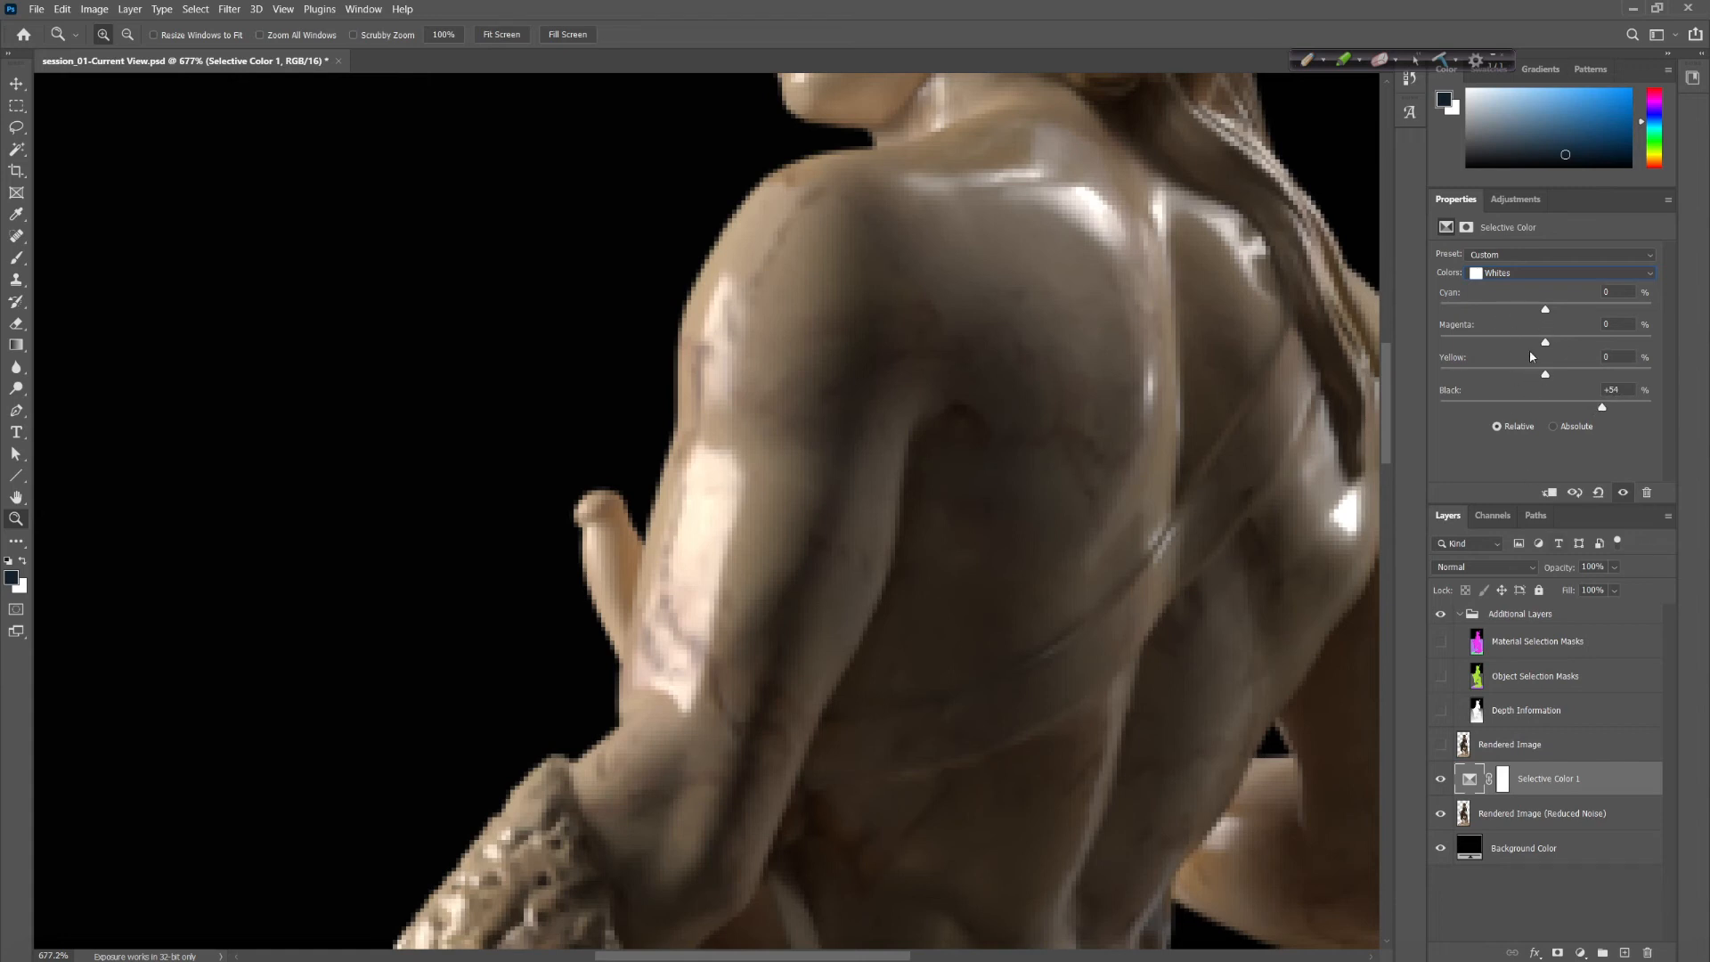
{"action": "left_click_drag", "start_coordinate": [1551, 379], "coordinate": [1550, 309]}
Set the Selective Color adjustment's Blacks to Cyan +2%, Magenta +2%, Yellow -2% and Black +1%
{"action": "left_click", "coordinate": [1529, 273]}
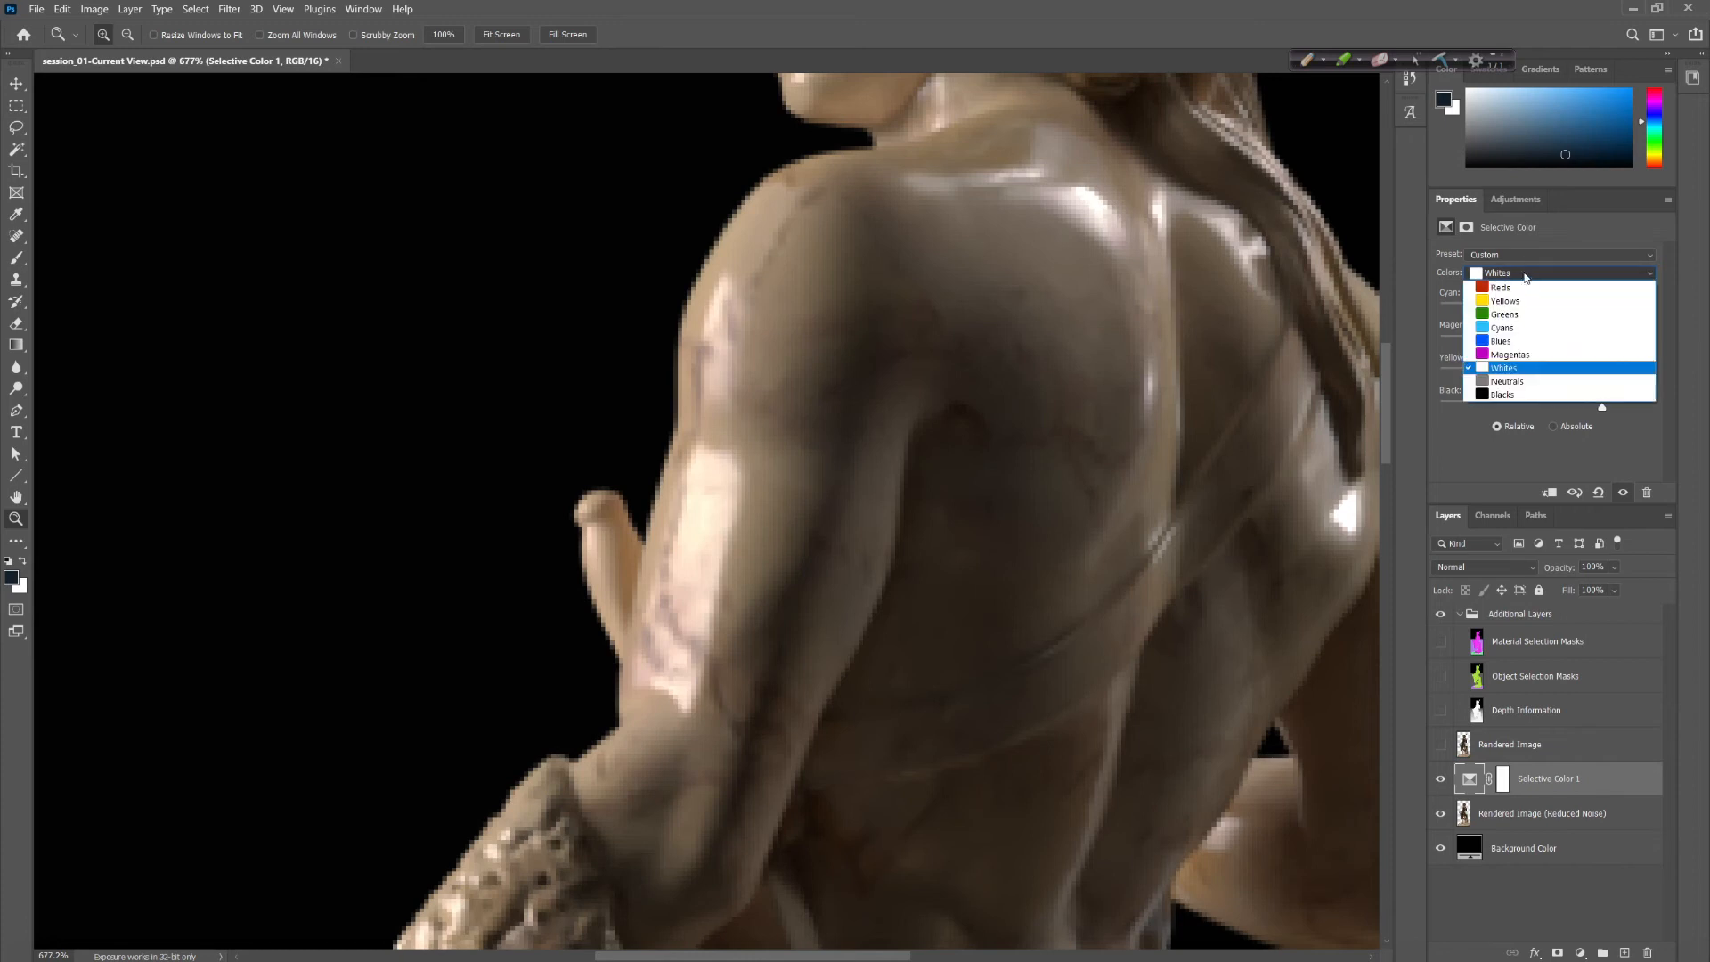
{"action": "left_click", "coordinate": [1530, 399]}
{"action": "key", "text": "space"}
{"action": "left_click_drag", "start_coordinate": [1080, 572], "coordinate": [1088, 348]}
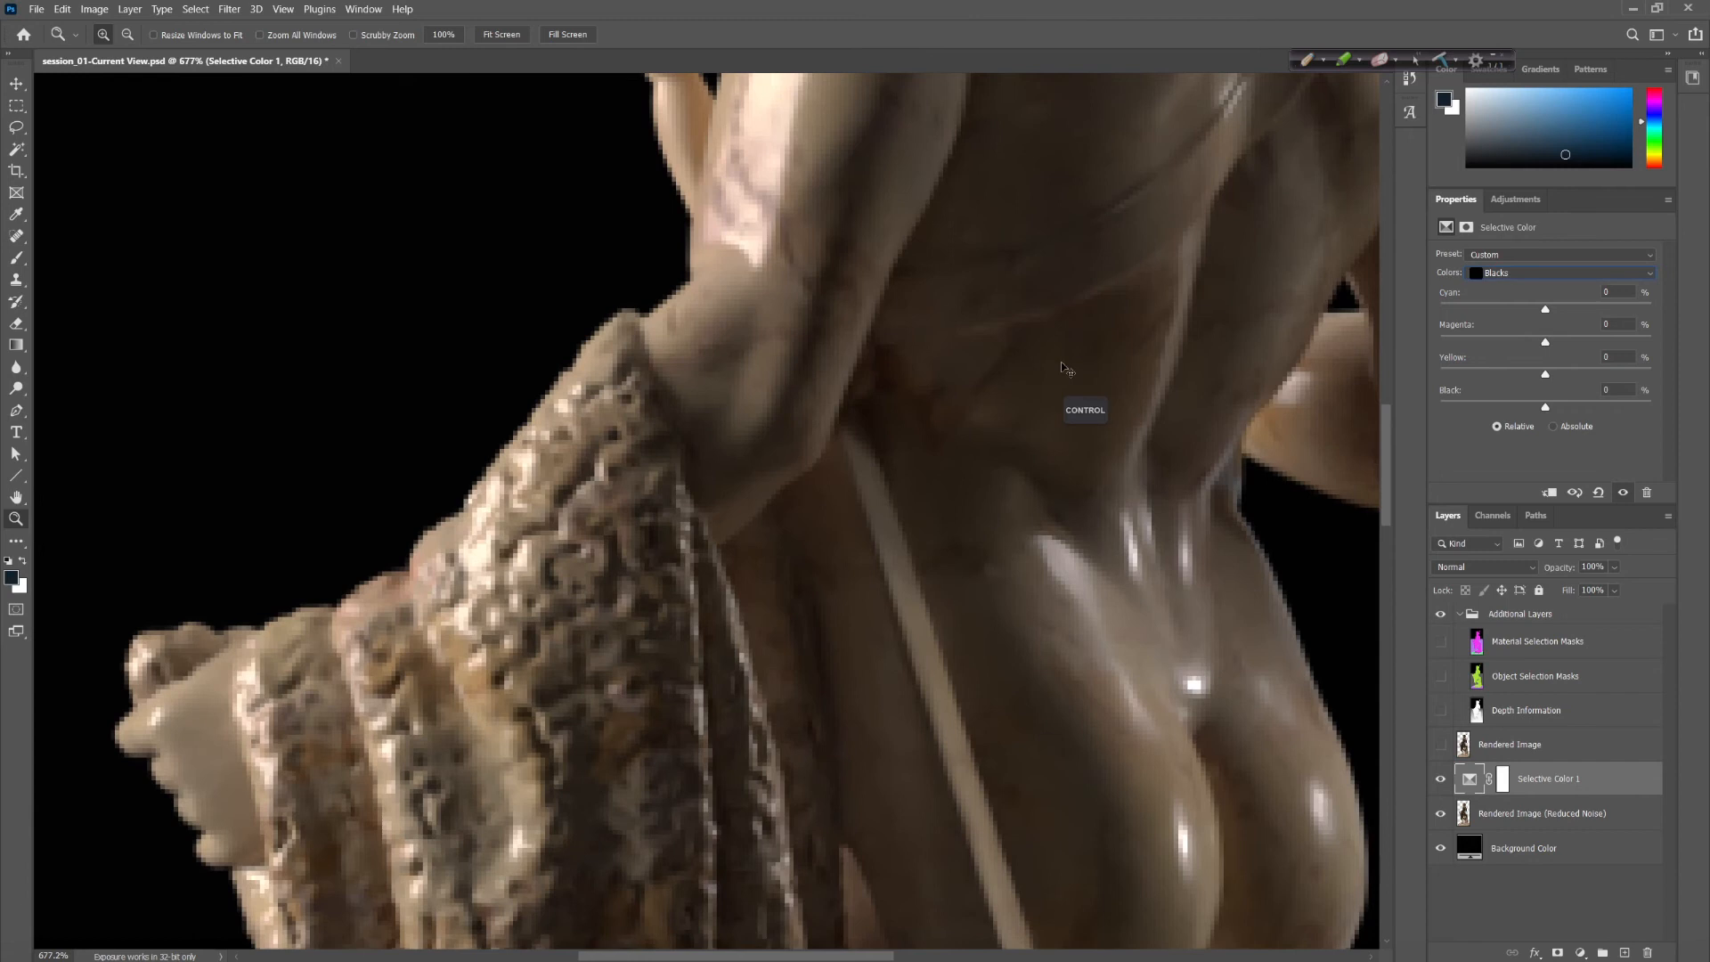
{"action": "key", "text": "ctrl+minus"}
{"action": "key", "text": "ctrl+minus"}
{"action": "key", "text": "space"}
{"action": "left_click_drag", "start_coordinate": [916, 578], "coordinate": [984, 316]}
{"action": "left_click_drag", "start_coordinate": [1545, 407], "coordinate": [1543, 413]}
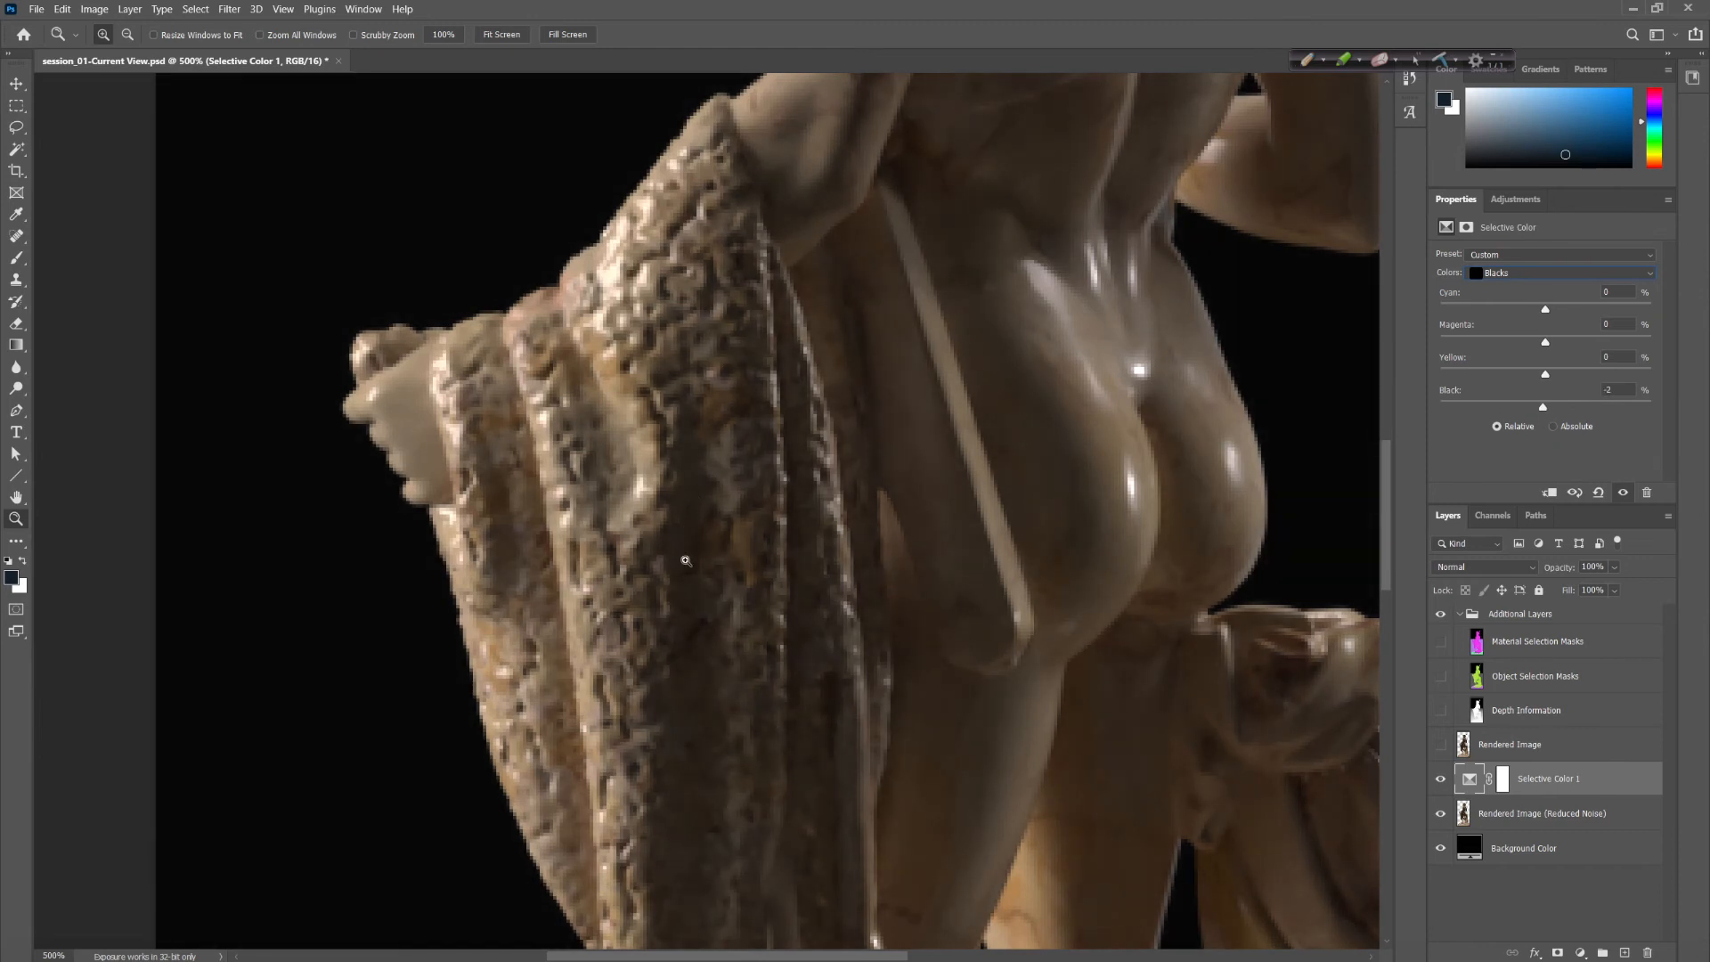
{"action": "left_click_drag", "start_coordinate": [1547, 406], "coordinate": [1547, 411]}
{"action": "left_click_drag", "start_coordinate": [1547, 408], "coordinate": [1548, 408]}
{"action": "left_click_drag", "start_coordinate": [1546, 309], "coordinate": [1544, 379]}
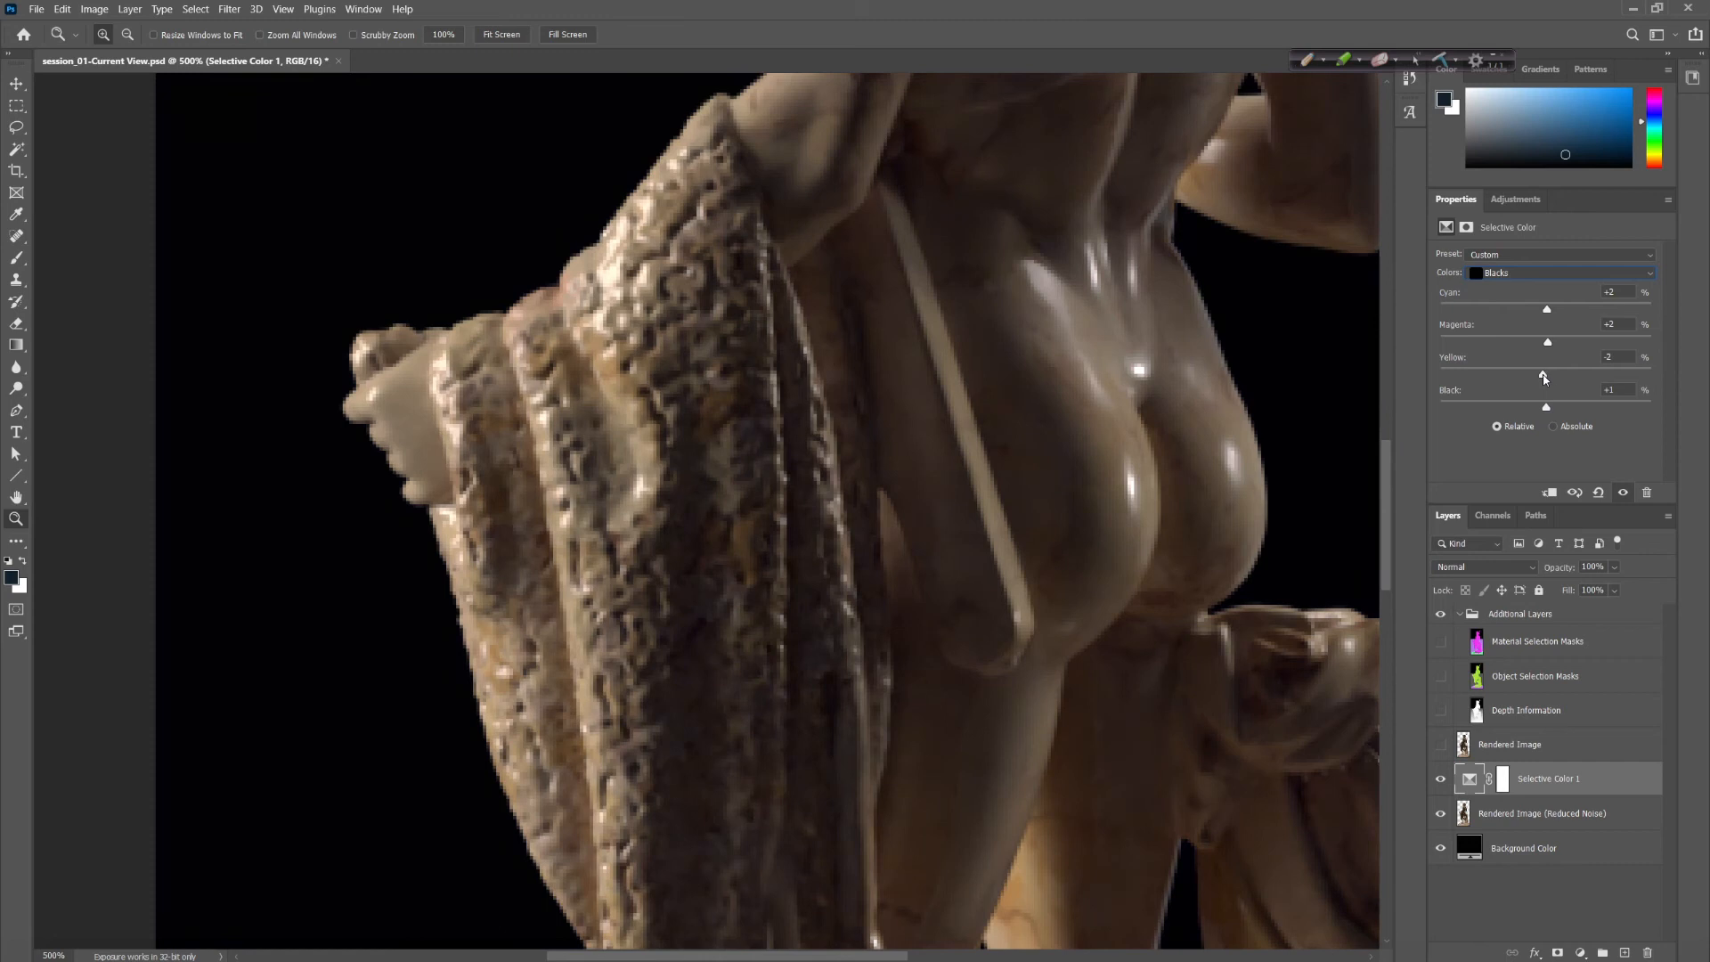
Set the Selective Color adjustment's Neutrals to Cyan -5%, judging the change on the head and upper back
{"action": "left_click", "coordinate": [1520, 272]}
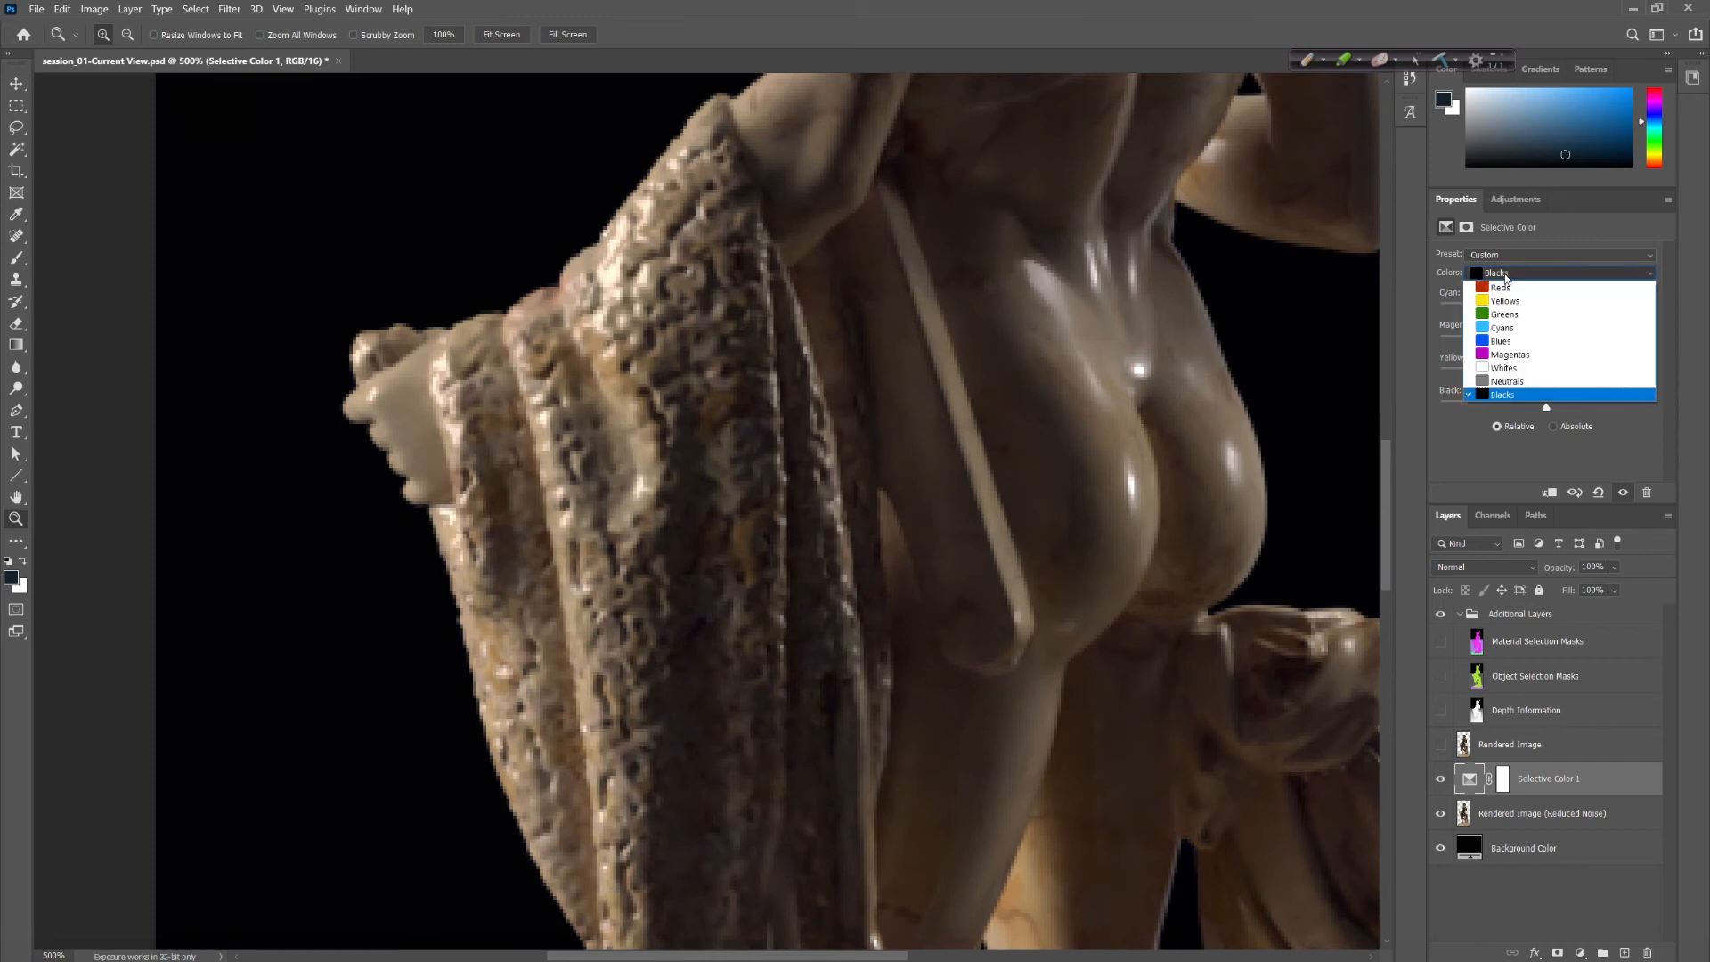
{"action": "left_click", "coordinate": [1511, 380]}
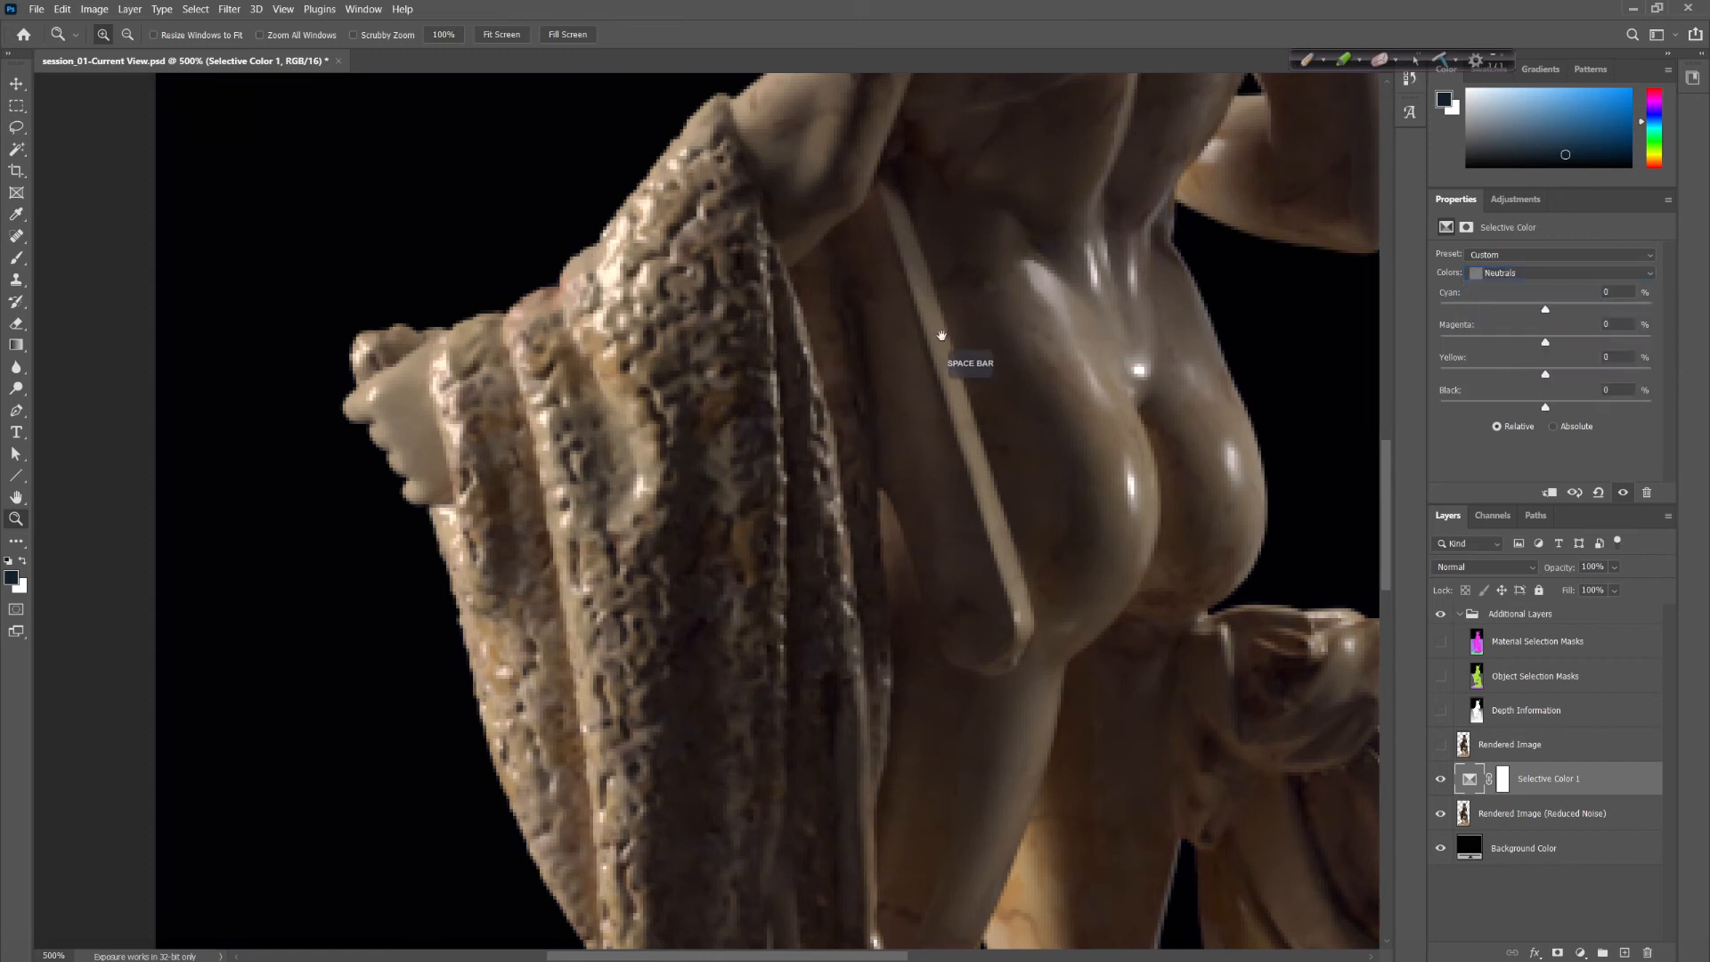
{"action": "left_click_drag", "start_coordinate": [948, 338], "coordinate": [829, 737]}
{"action": "left_click_drag", "start_coordinate": [938, 262], "coordinate": [905, 592]}
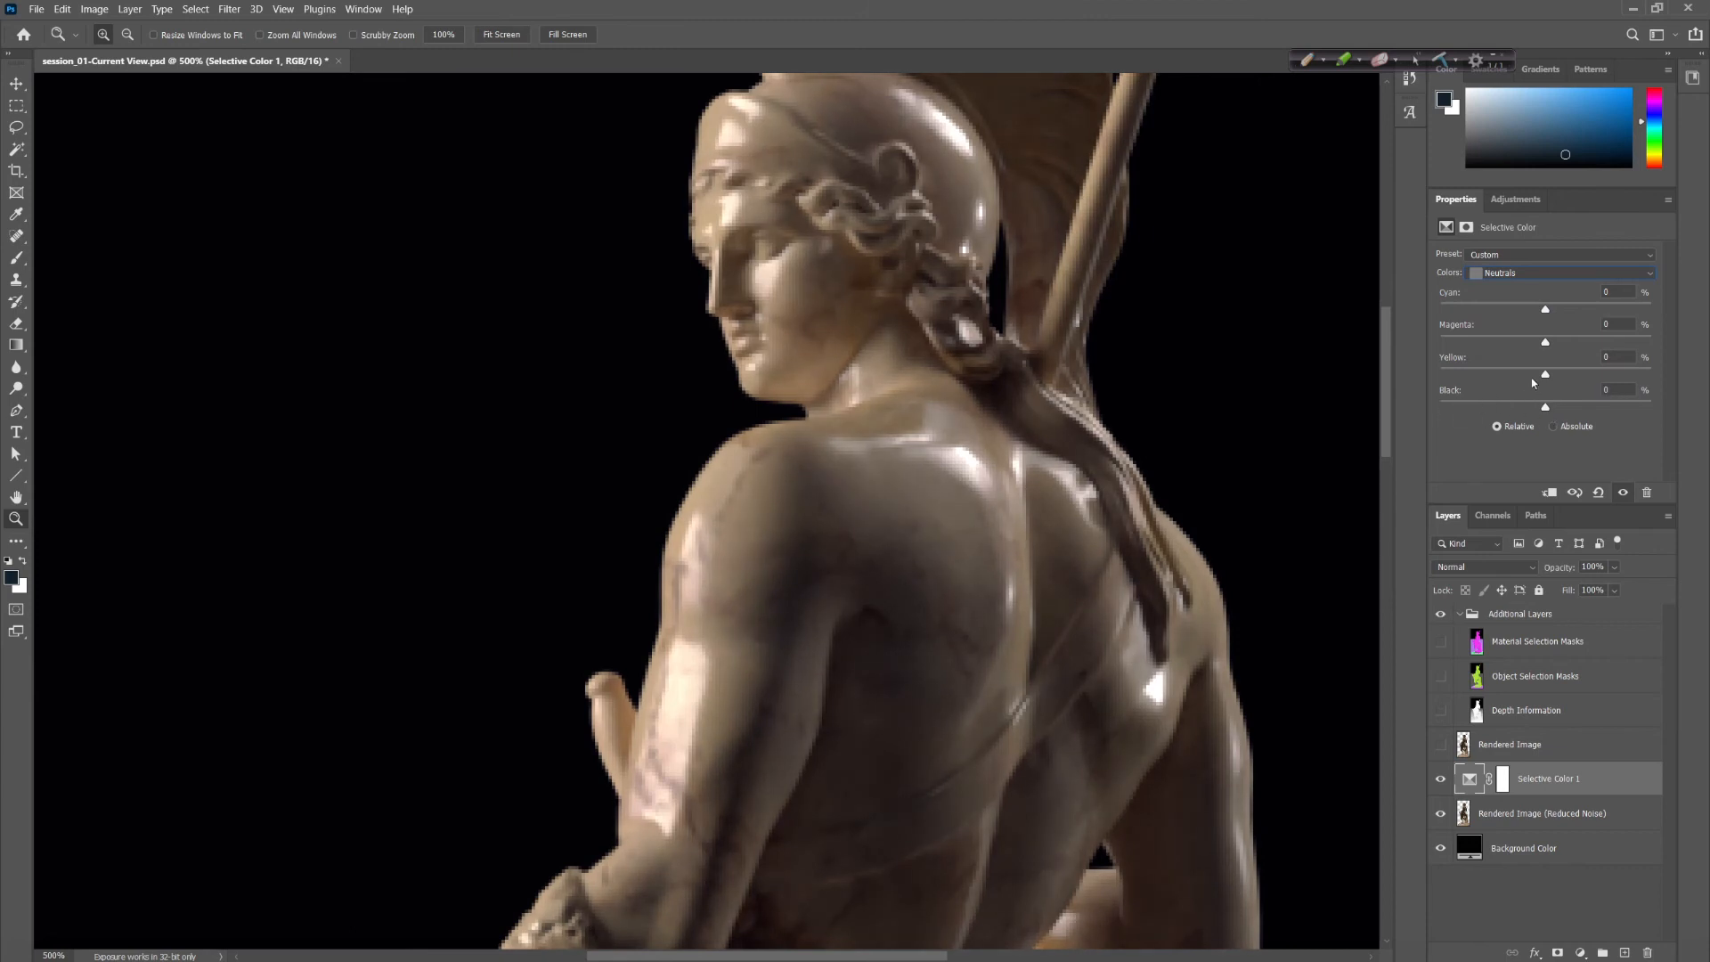
{"action": "left_click_drag", "start_coordinate": [1545, 309], "coordinate": [1541, 315]}
Compare the whole statue with and without the Selective Color 1 adjustment
{"action": "double_click", "coordinate": [17, 499]}
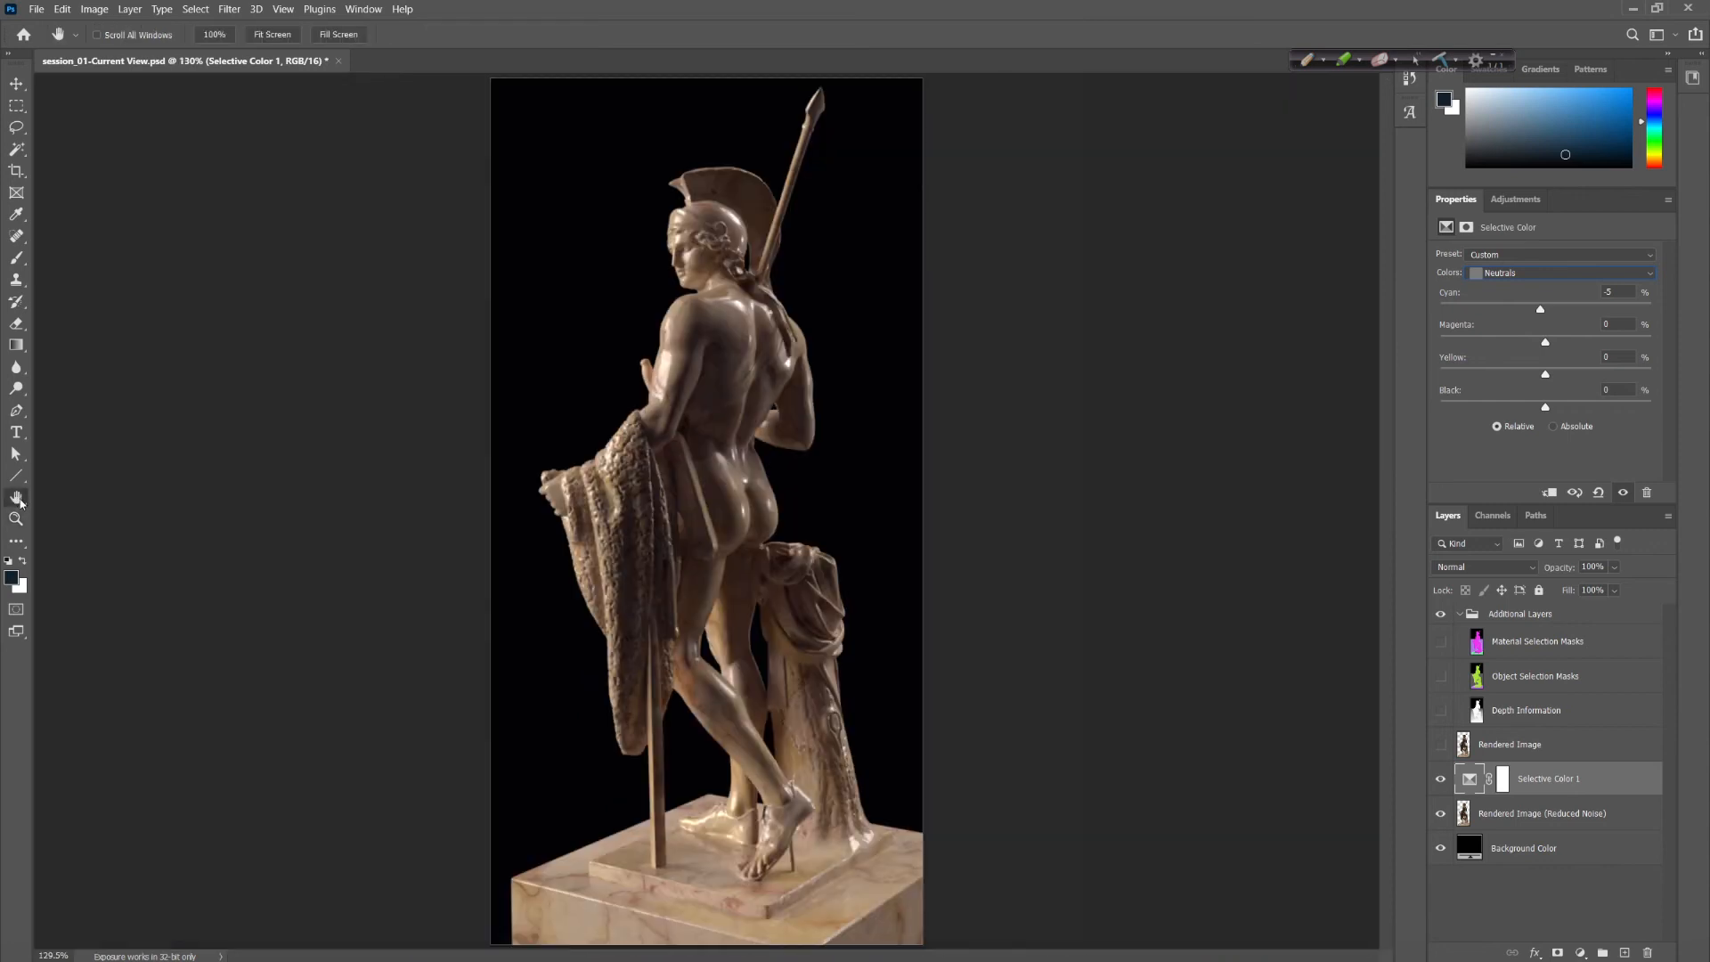
{"action": "left_click", "coordinate": [1440, 780]}
{"action": "left_click", "coordinate": [1441, 785]}
{"action": "left_click", "coordinate": [1440, 784]}
{"action": "left_click", "coordinate": [1439, 785]}
{"action": "left_click", "coordinate": [1439, 787]}
{"action": "left_click", "coordinate": [1439, 787]}
{"action": "left_click", "coordinate": [1439, 788]}
{"action": "left_click", "coordinate": [1438, 789]}
{"action": "left_click", "coordinate": [1439, 788]}
{"action": "left_click", "coordinate": [1439, 788]}
Add a Curves adjustment layer above Selective Color 1 and shape a slight S-curve that lifts the highlights and darkens the shadows
{"action": "left_click", "coordinate": [1582, 951]}
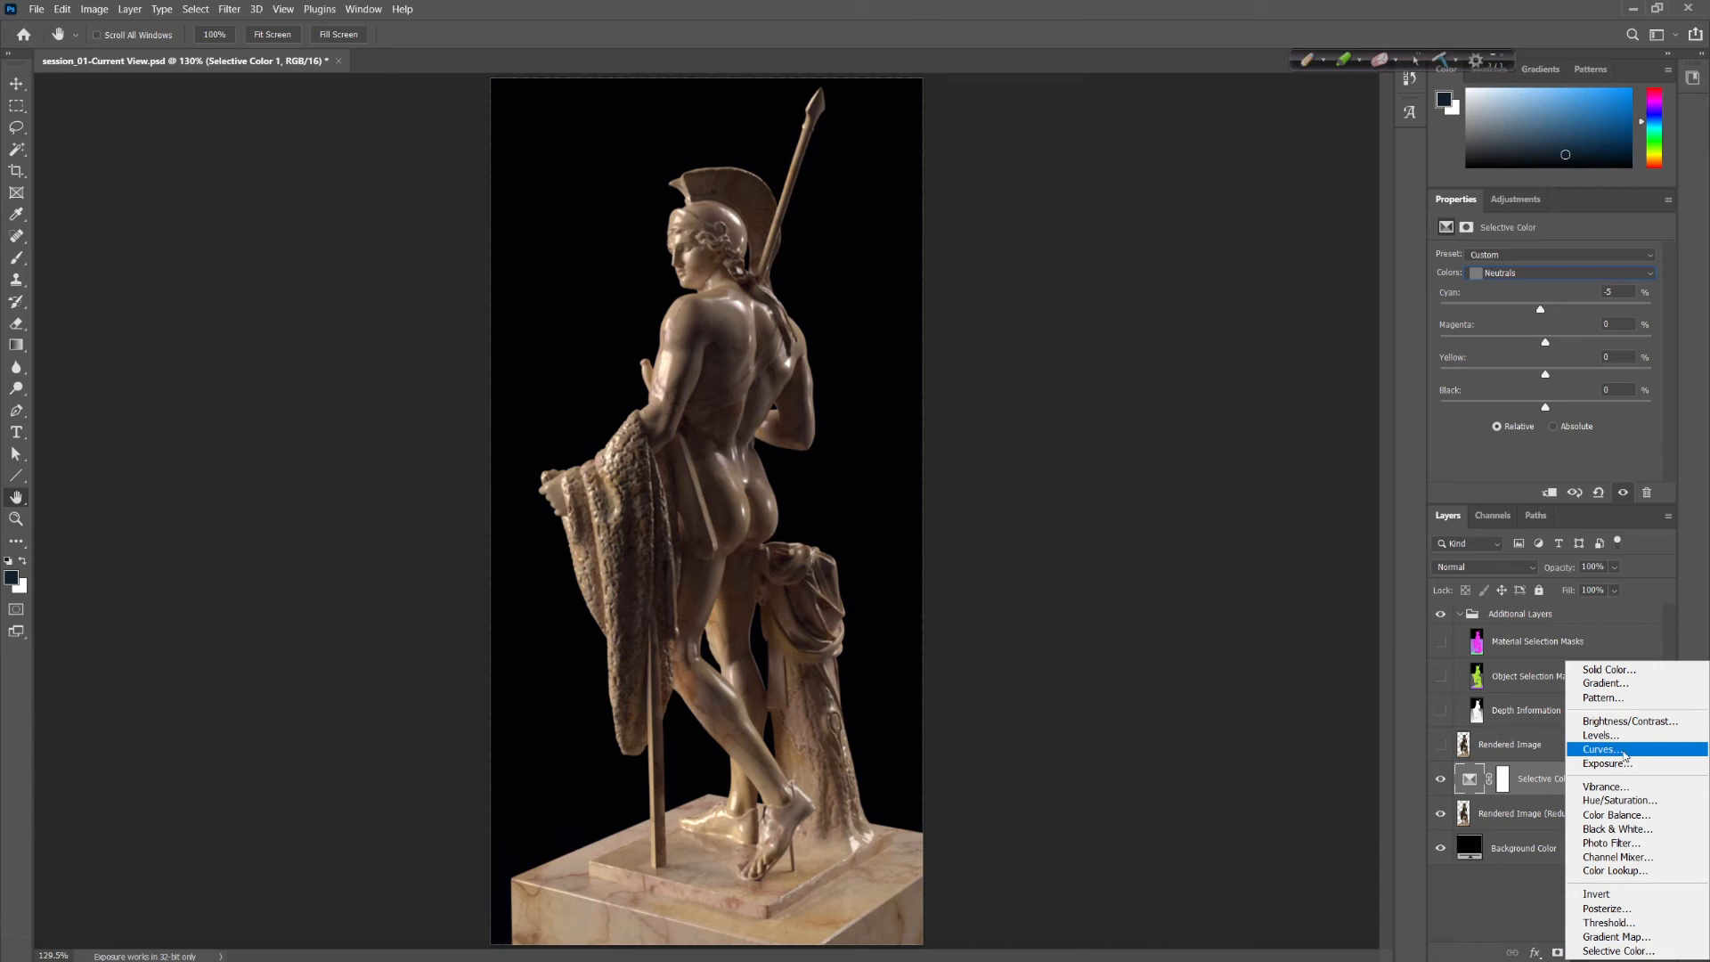
{"action": "left_click", "coordinate": [1626, 751]}
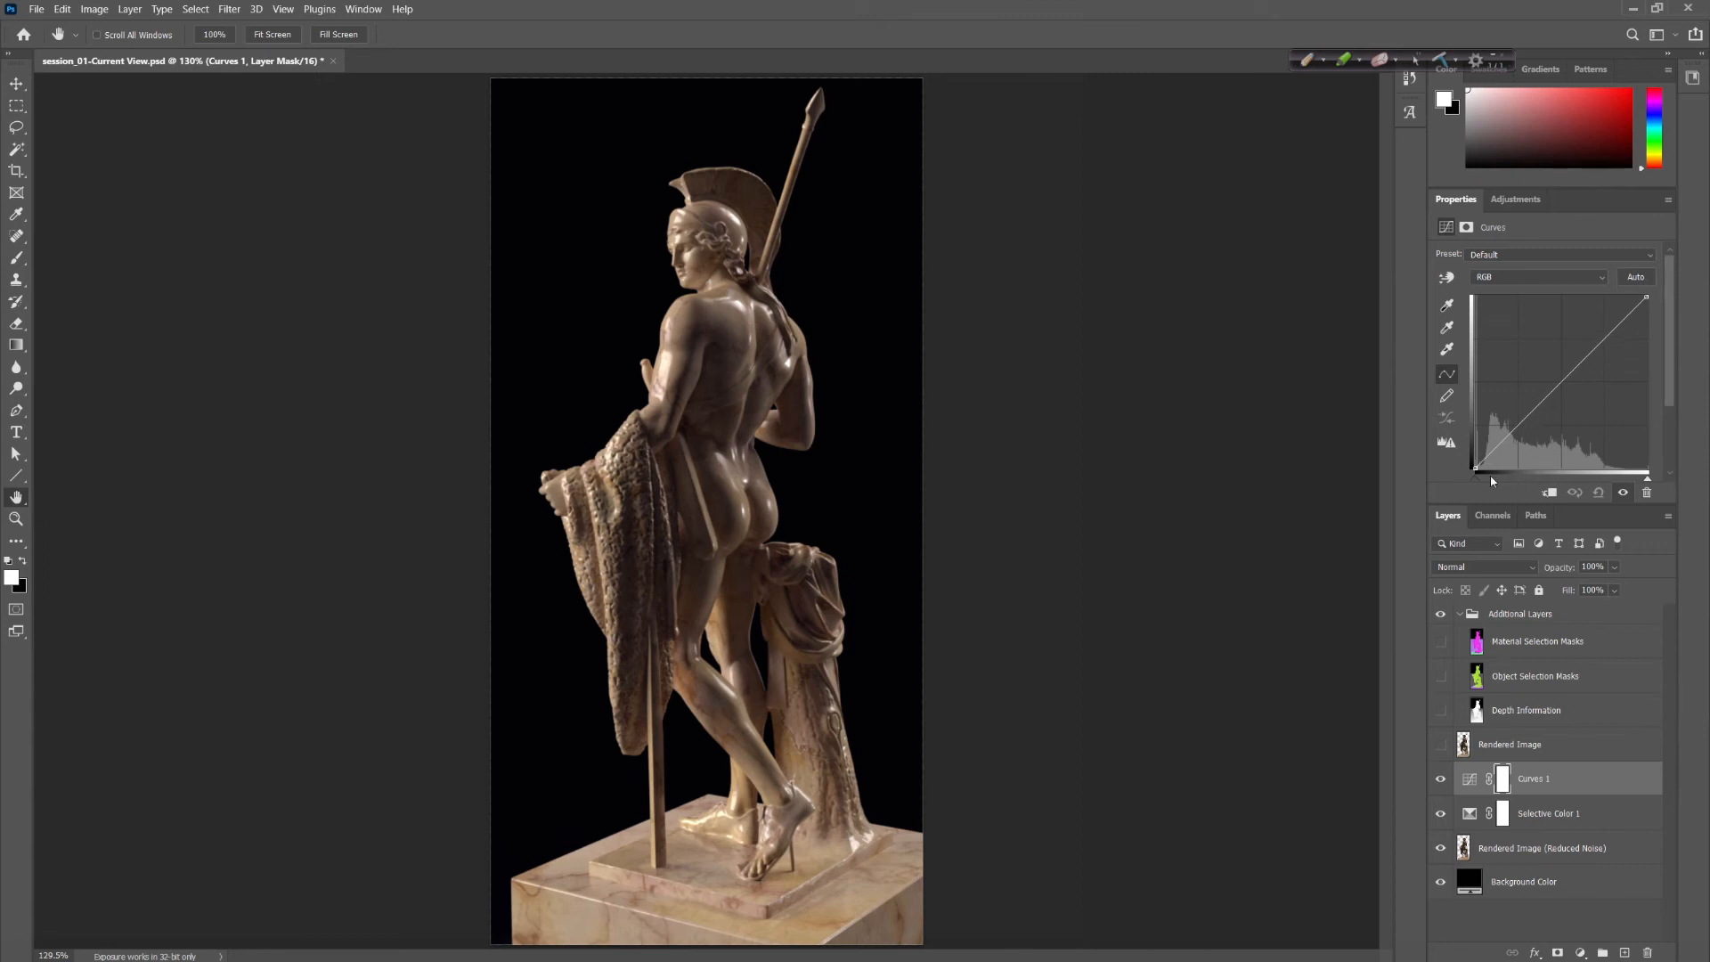
{"action": "left_click_drag", "start_coordinate": [1615, 331], "coordinate": [1614, 324]}
{"action": "mouse_move", "coordinate": [1514, 427]}
{"action": "left_mouse_down"}
{"action": "mouse_move", "coordinate": [1521, 411]}
{"action": "mouse_move", "coordinate": [1507, 441]}
{"action": "left_mouse_up"}
Group the Curves 1, Selective Color 1 and Rendered Image (Reduced Noise) layers and name the group raw
{"action": "left_click", "coordinate": [1544, 713]}
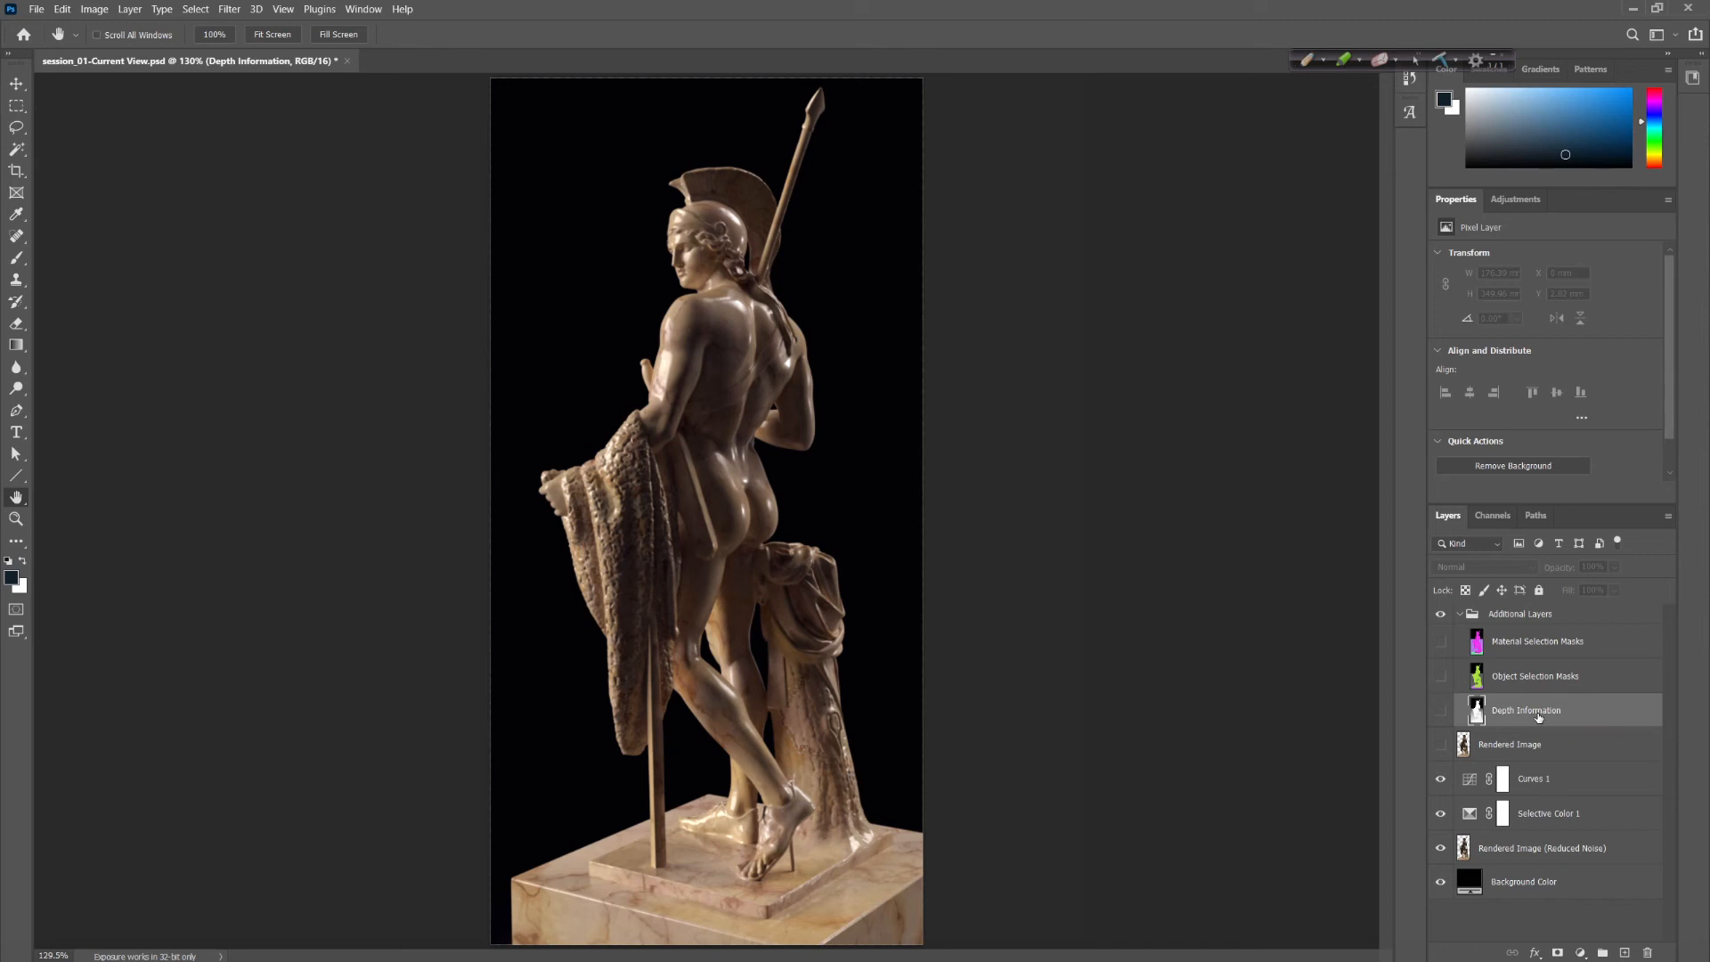
{"action": "left_click", "coordinate": [1529, 851]}
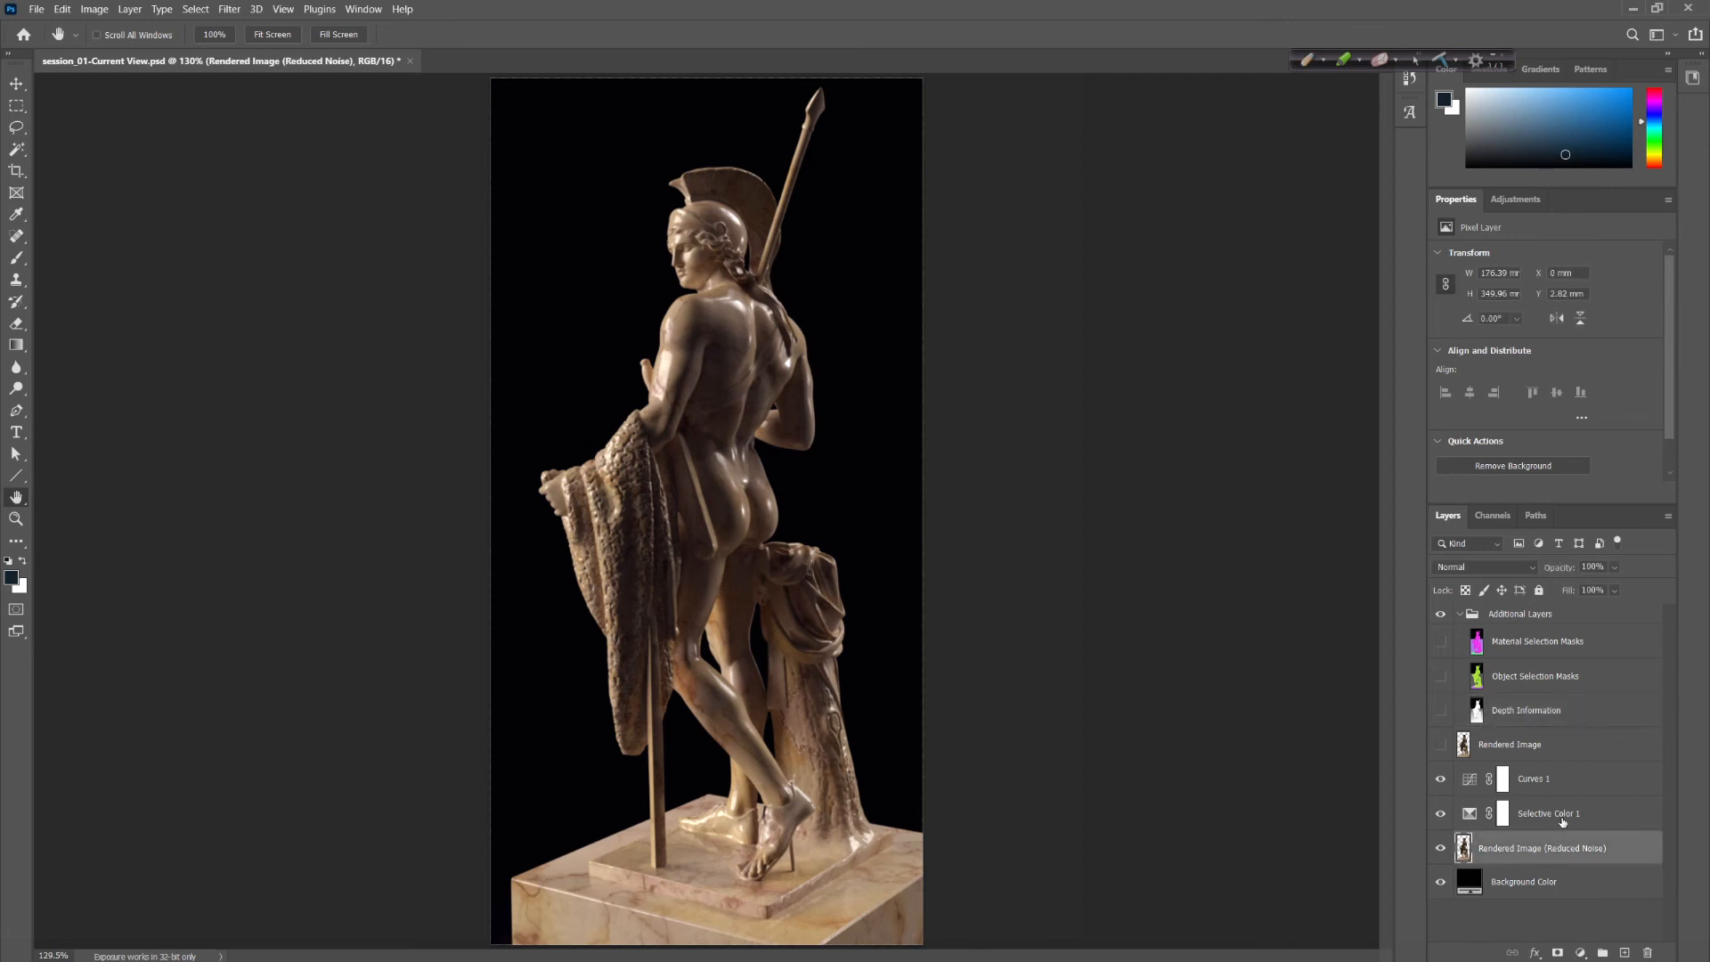
{"action": "left_click", "coordinate": [1545, 814], "text": "shift"}
{"action": "left_click", "coordinate": [1557, 780], "text": "shift"}
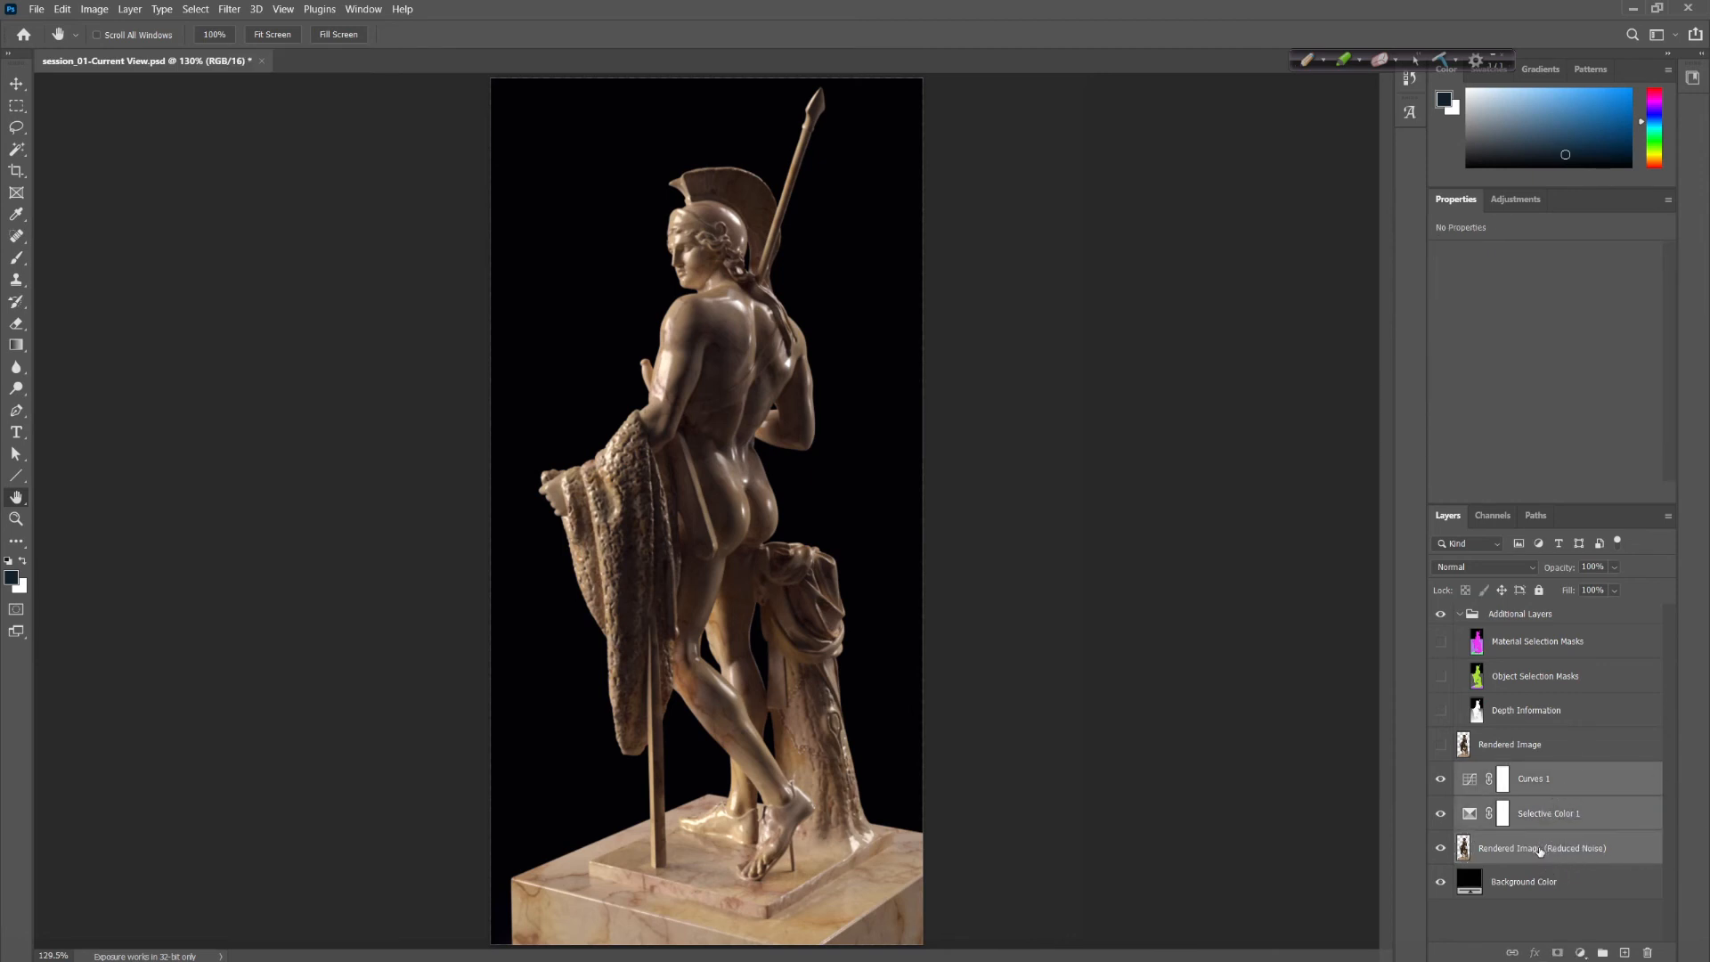
{"action": "left_click", "coordinate": [1604, 953]}
{"action": "double_click", "coordinate": [1504, 772]}
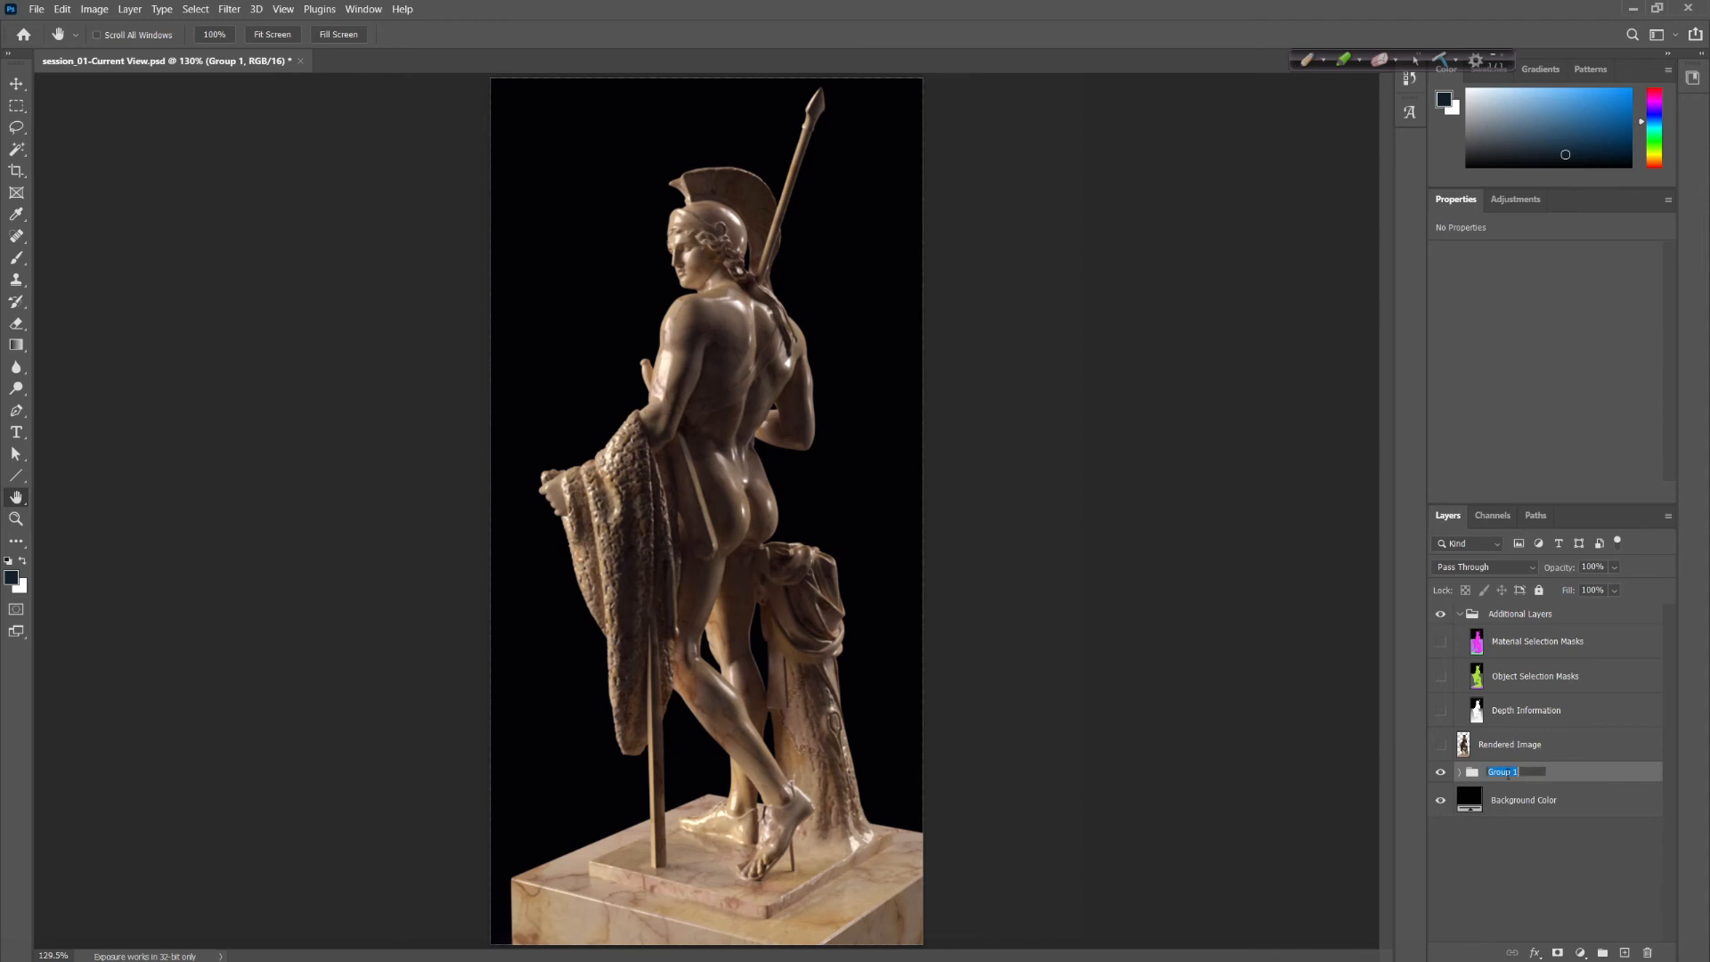
{"action": "type", "text": "raw"}
{"action": "key", "text": "Return"}
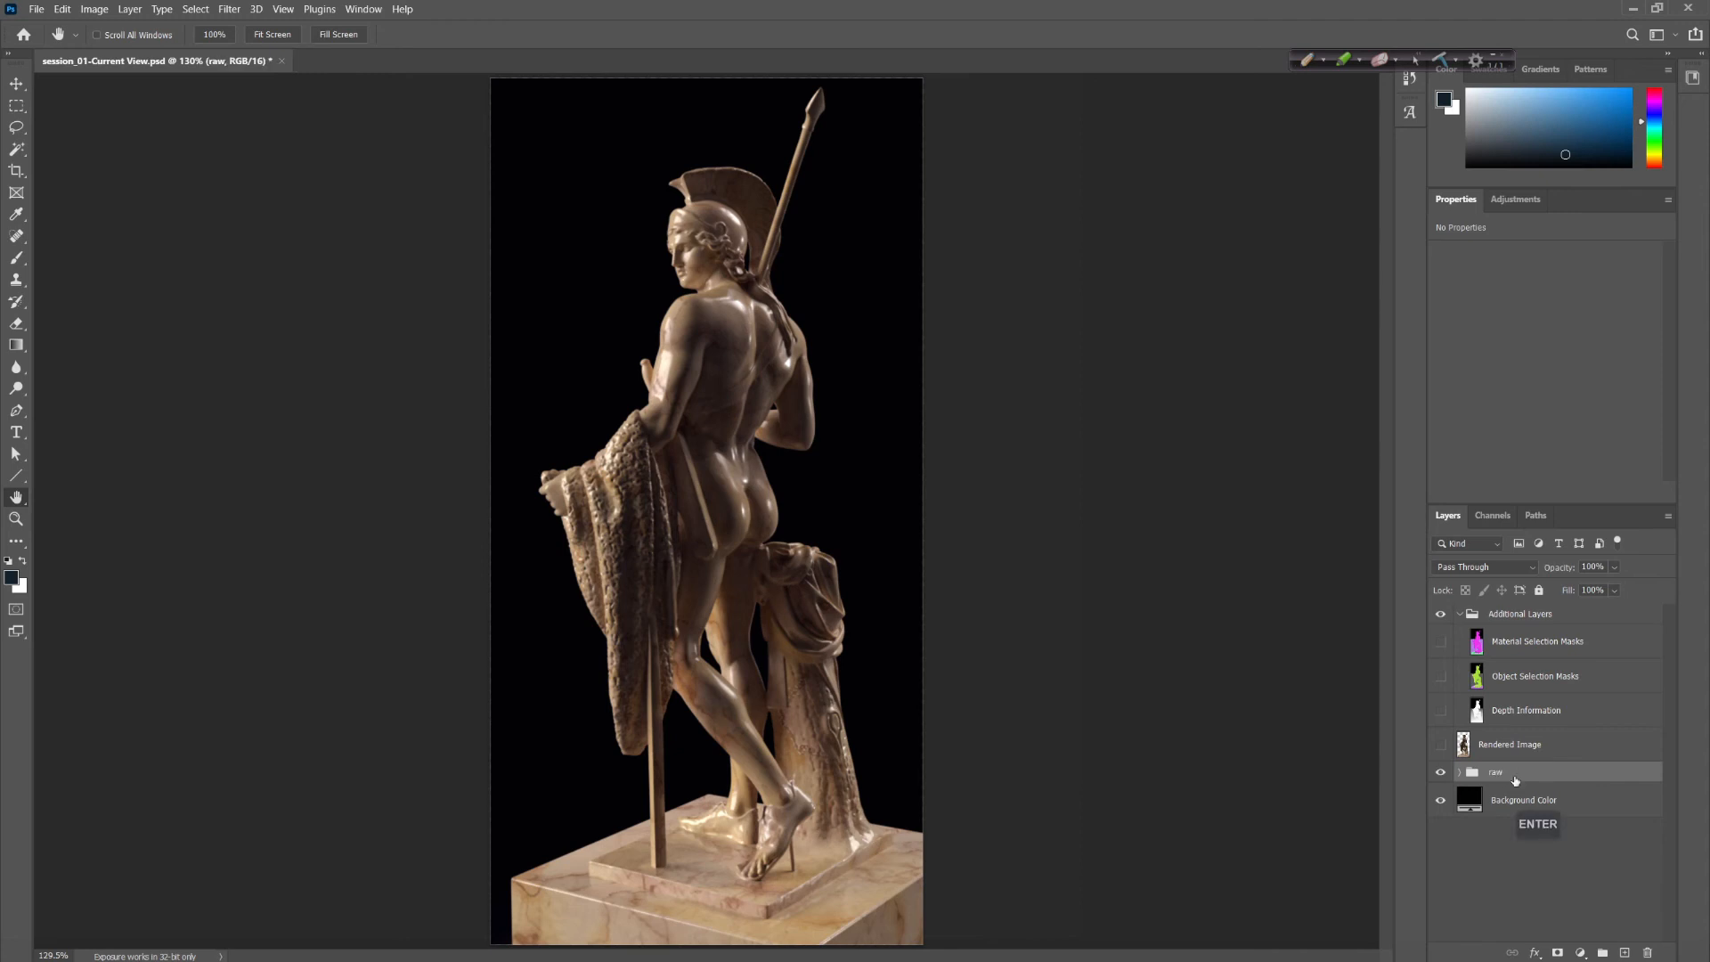
Duplicate the raw group directly above itself and merge the copy into a single layer
{"action": "left_click", "coordinate": [1457, 773]}
{"action": "left_click", "coordinate": [1459, 774]}
{"action": "left_click_drag", "start_coordinate": [1501, 775], "coordinate": [1505, 769], "text": "alt"}
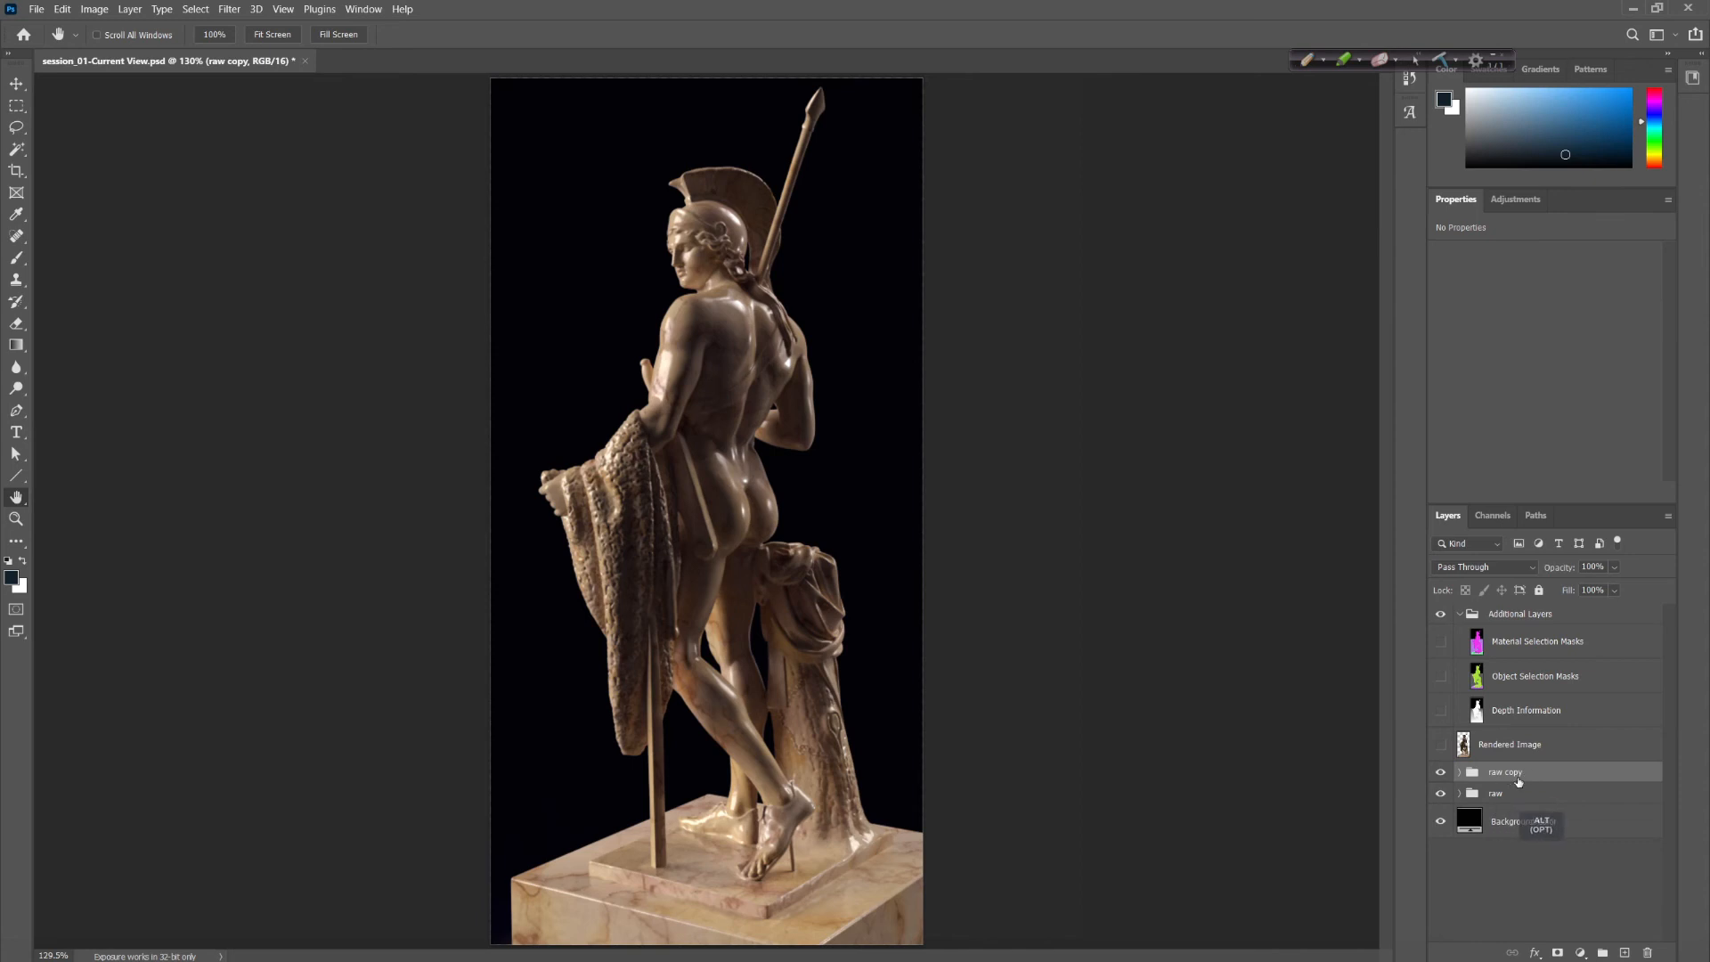
{"action": "left_click", "coordinate": [1459, 773]}
{"action": "left_click", "coordinate": [1461, 772]}
{"action": "right_click", "coordinate": [1504, 774]}
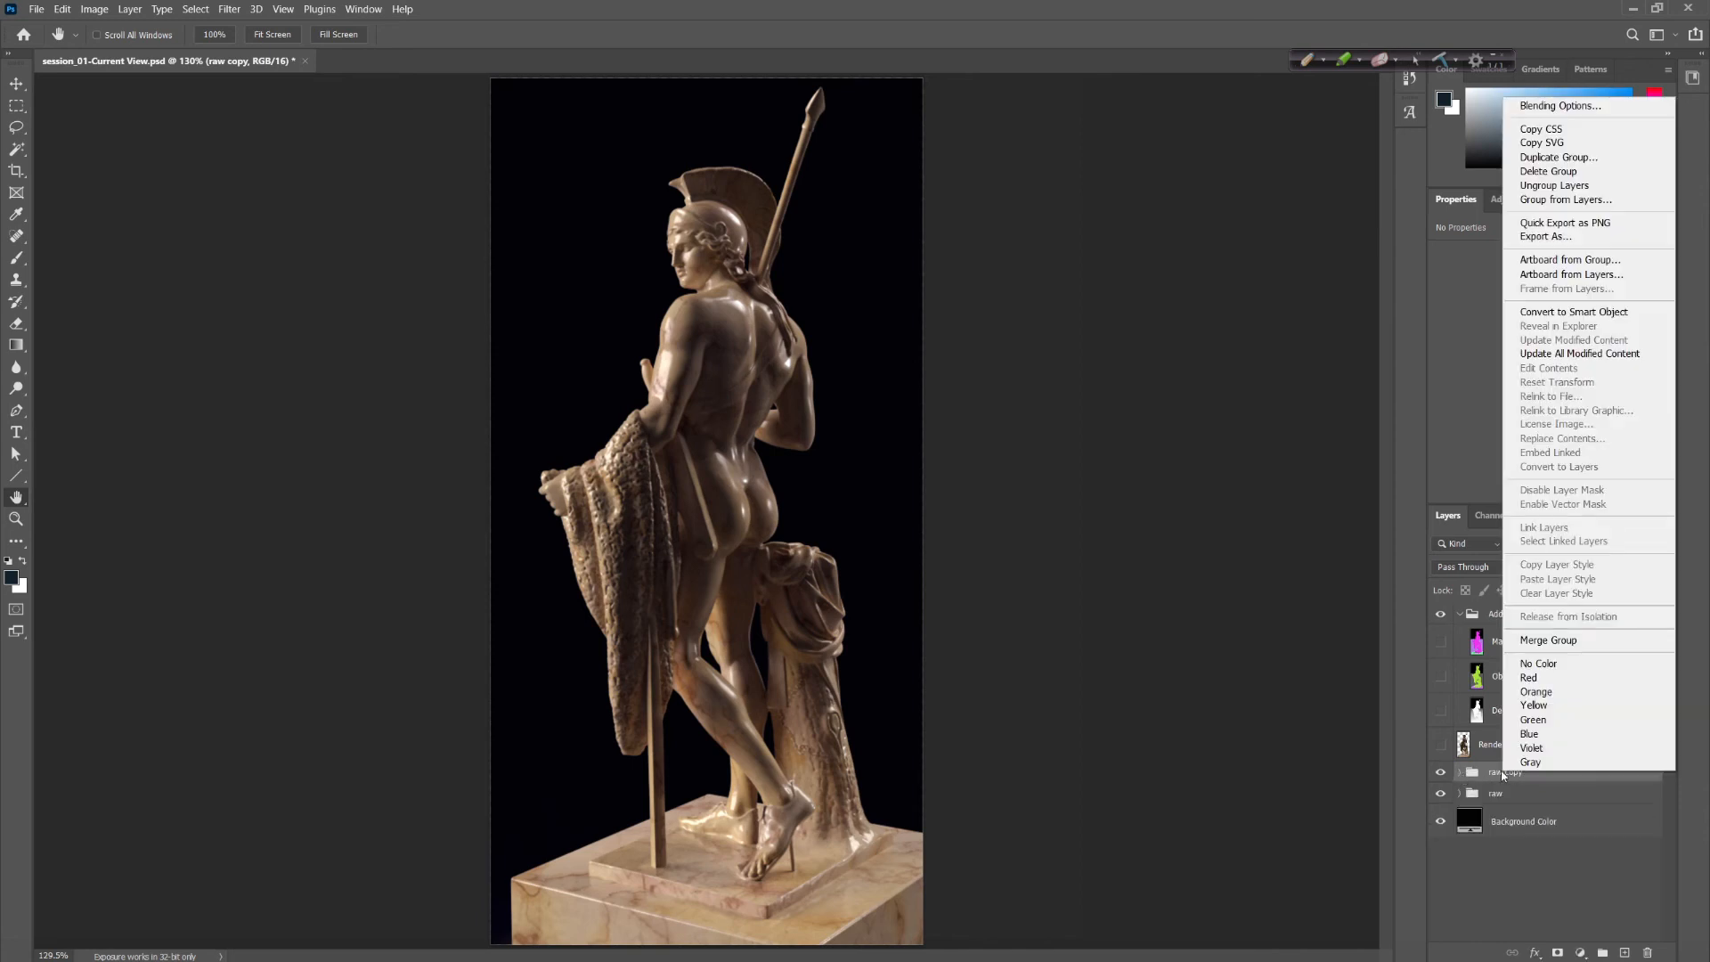
{"action": "left_click", "coordinate": [1583, 641]}
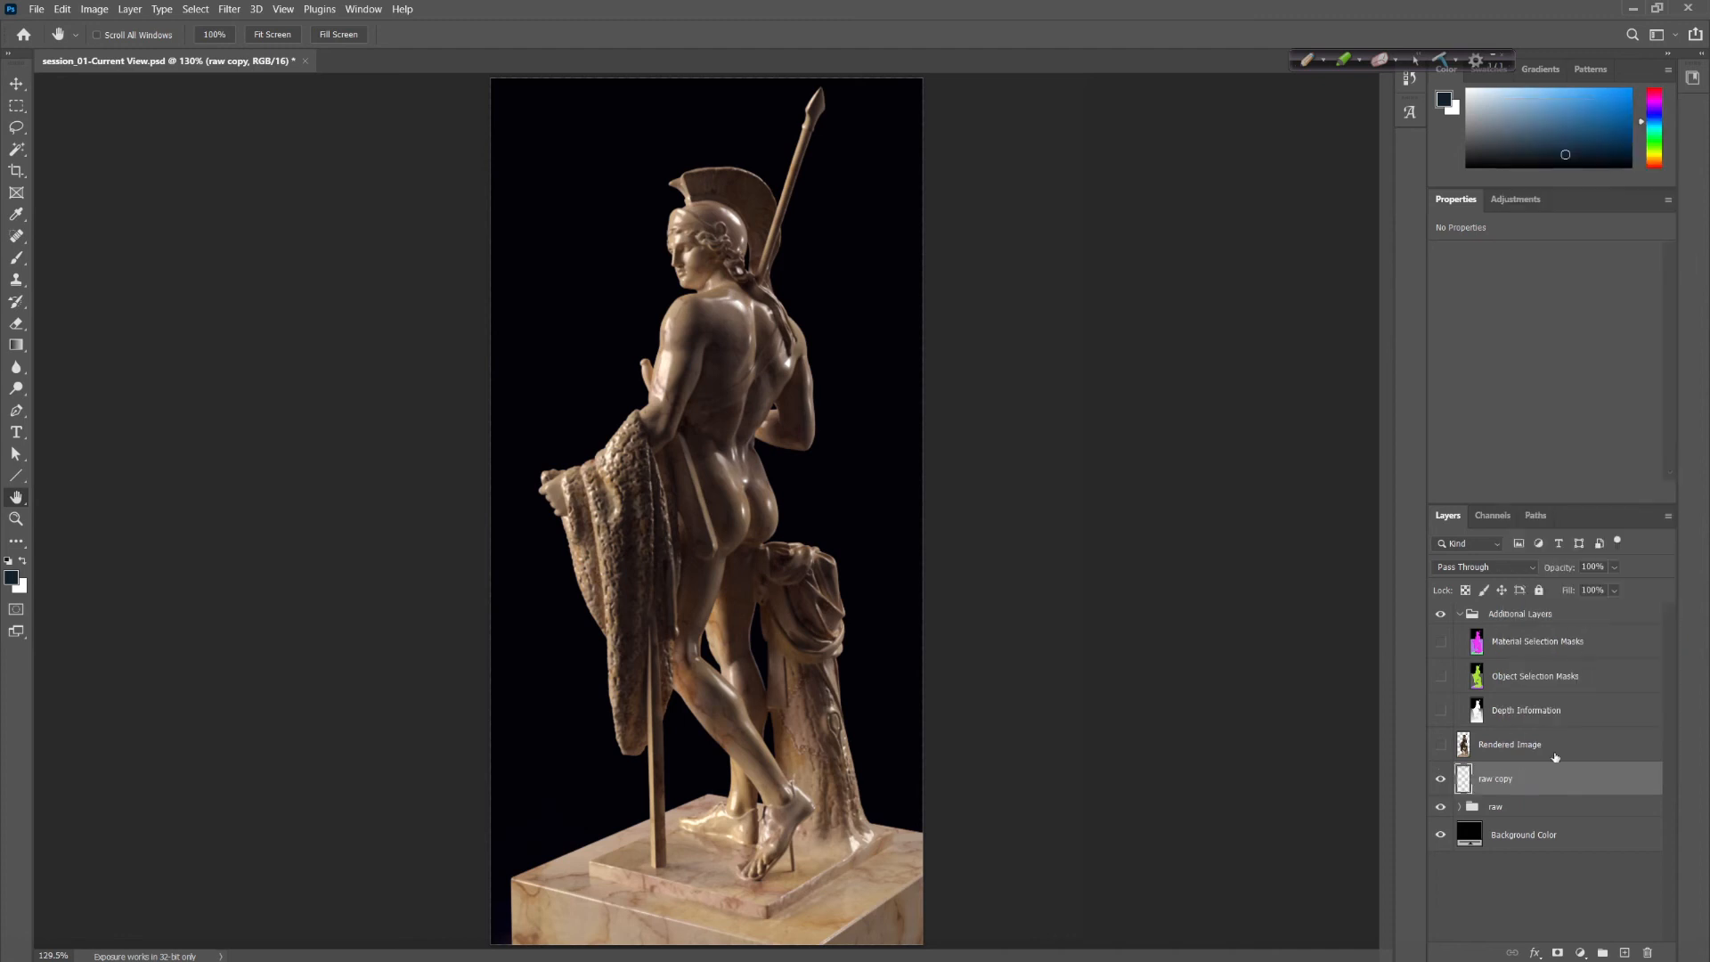
Rename the merged layer above the raw group as depthimage
{"action": "double_click", "coordinate": [1496, 780]}
{"action": "type", "text": "depthimage"}
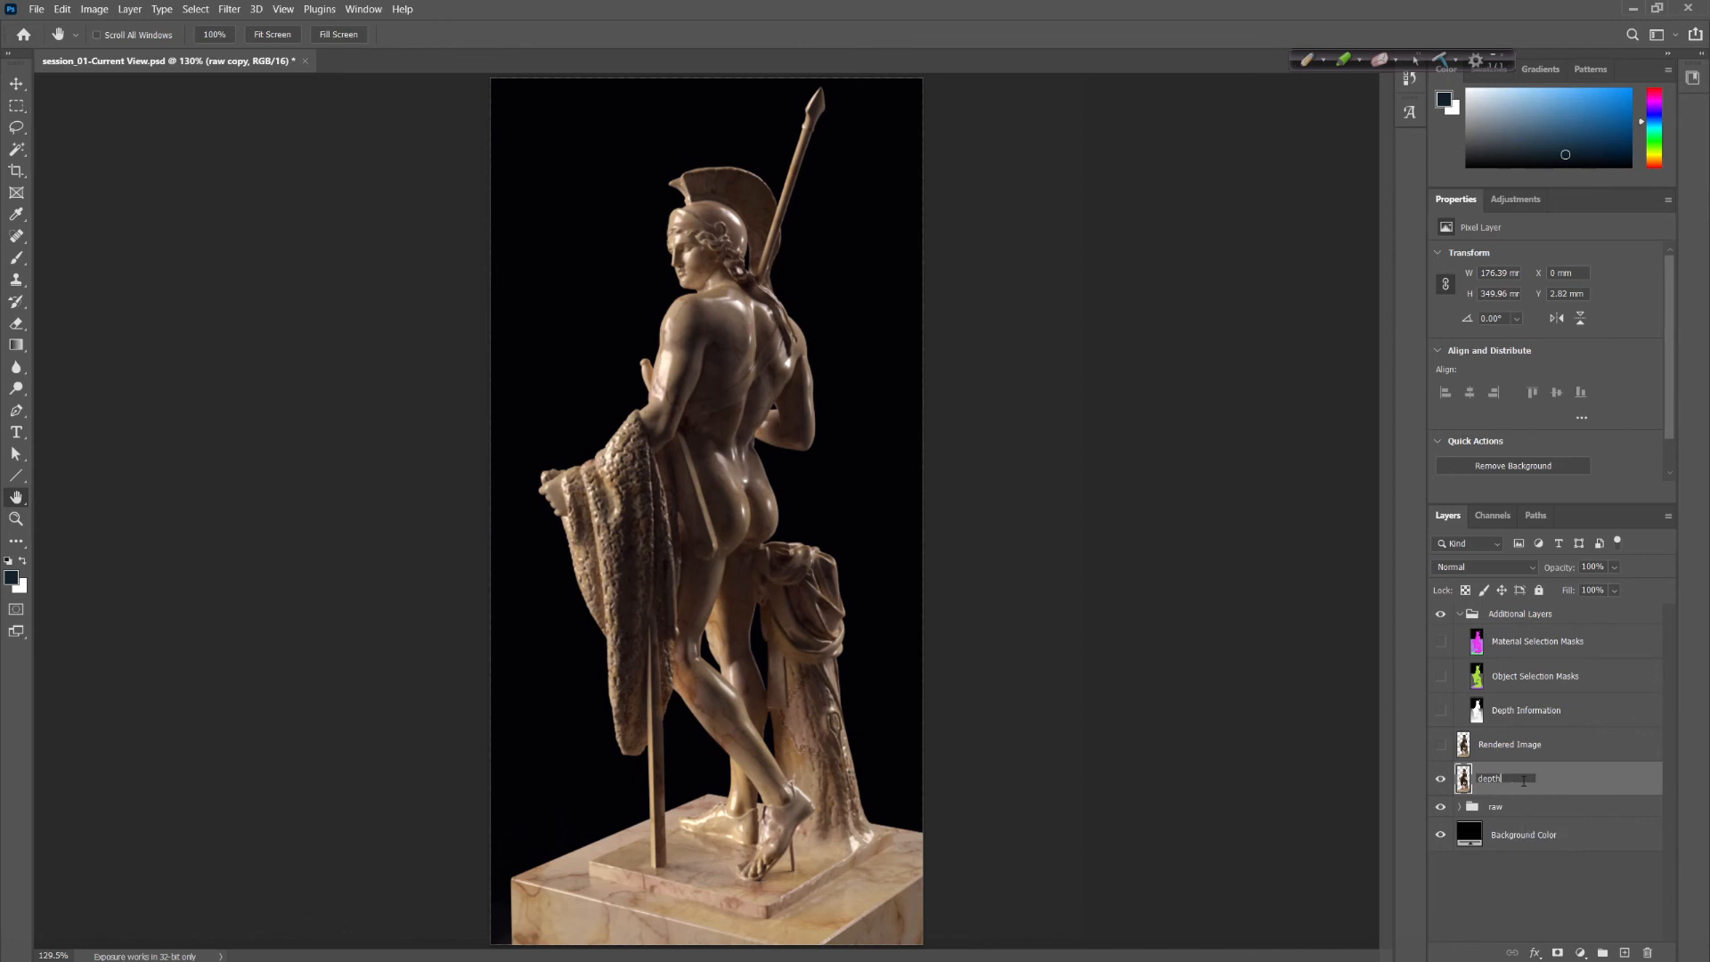
{"action": "key", "text": "Return"}
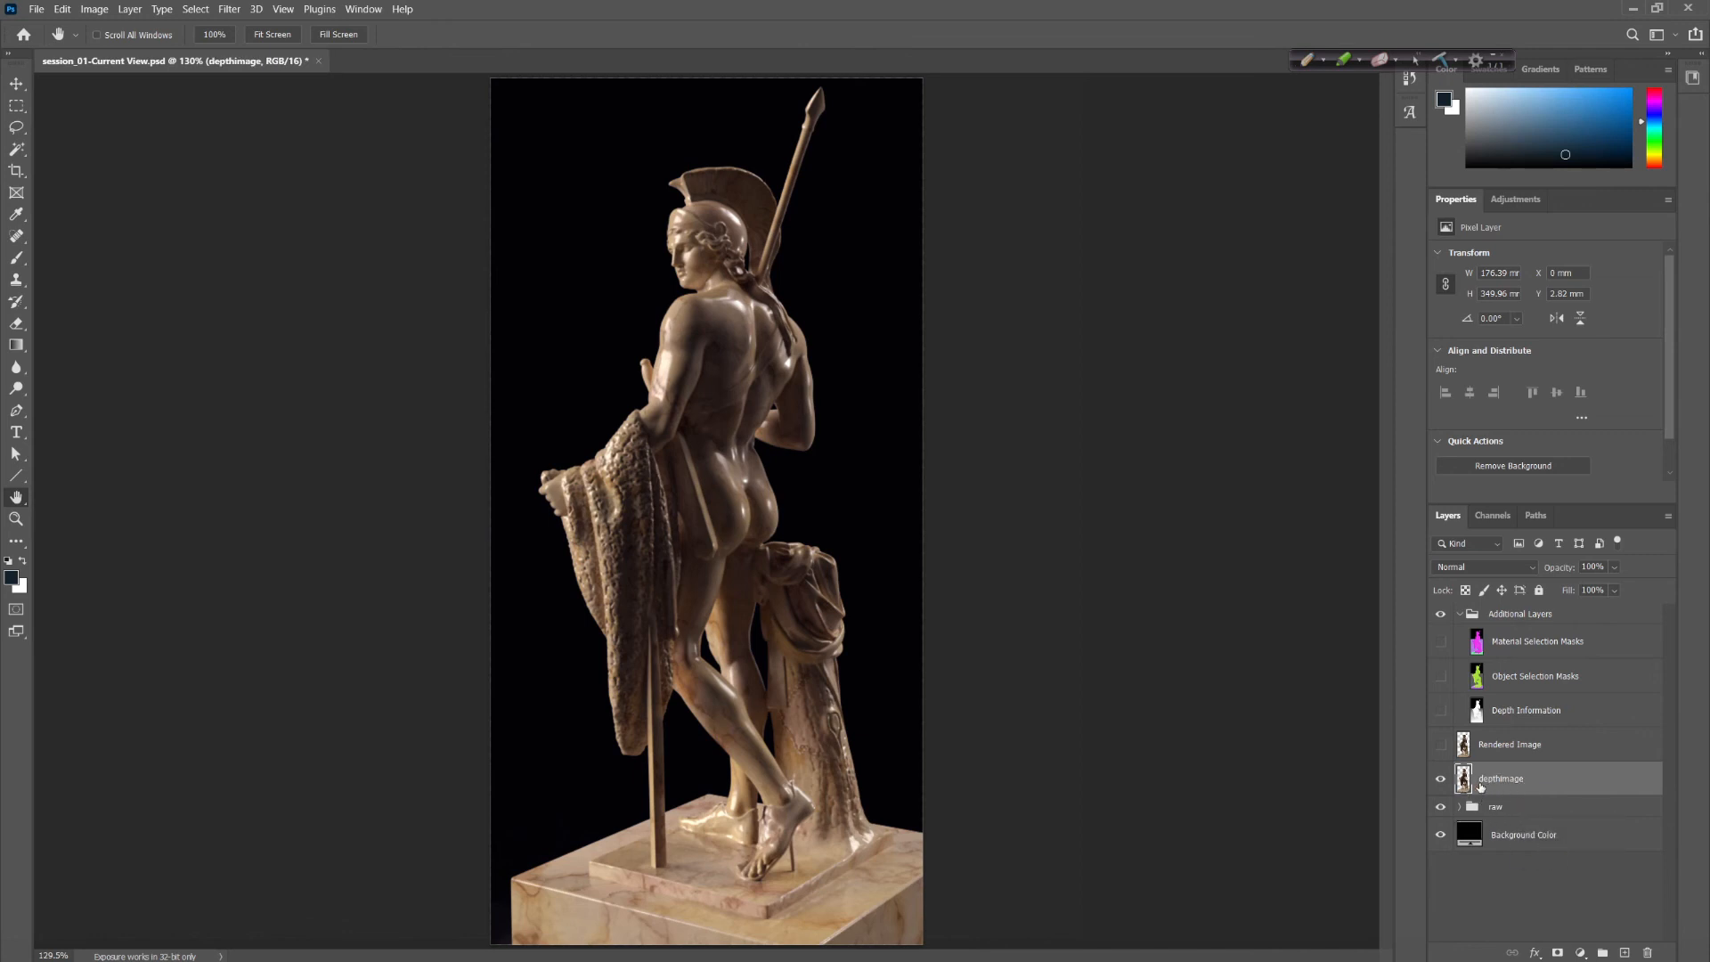
{"action": "left_click", "coordinate": [1460, 806]}
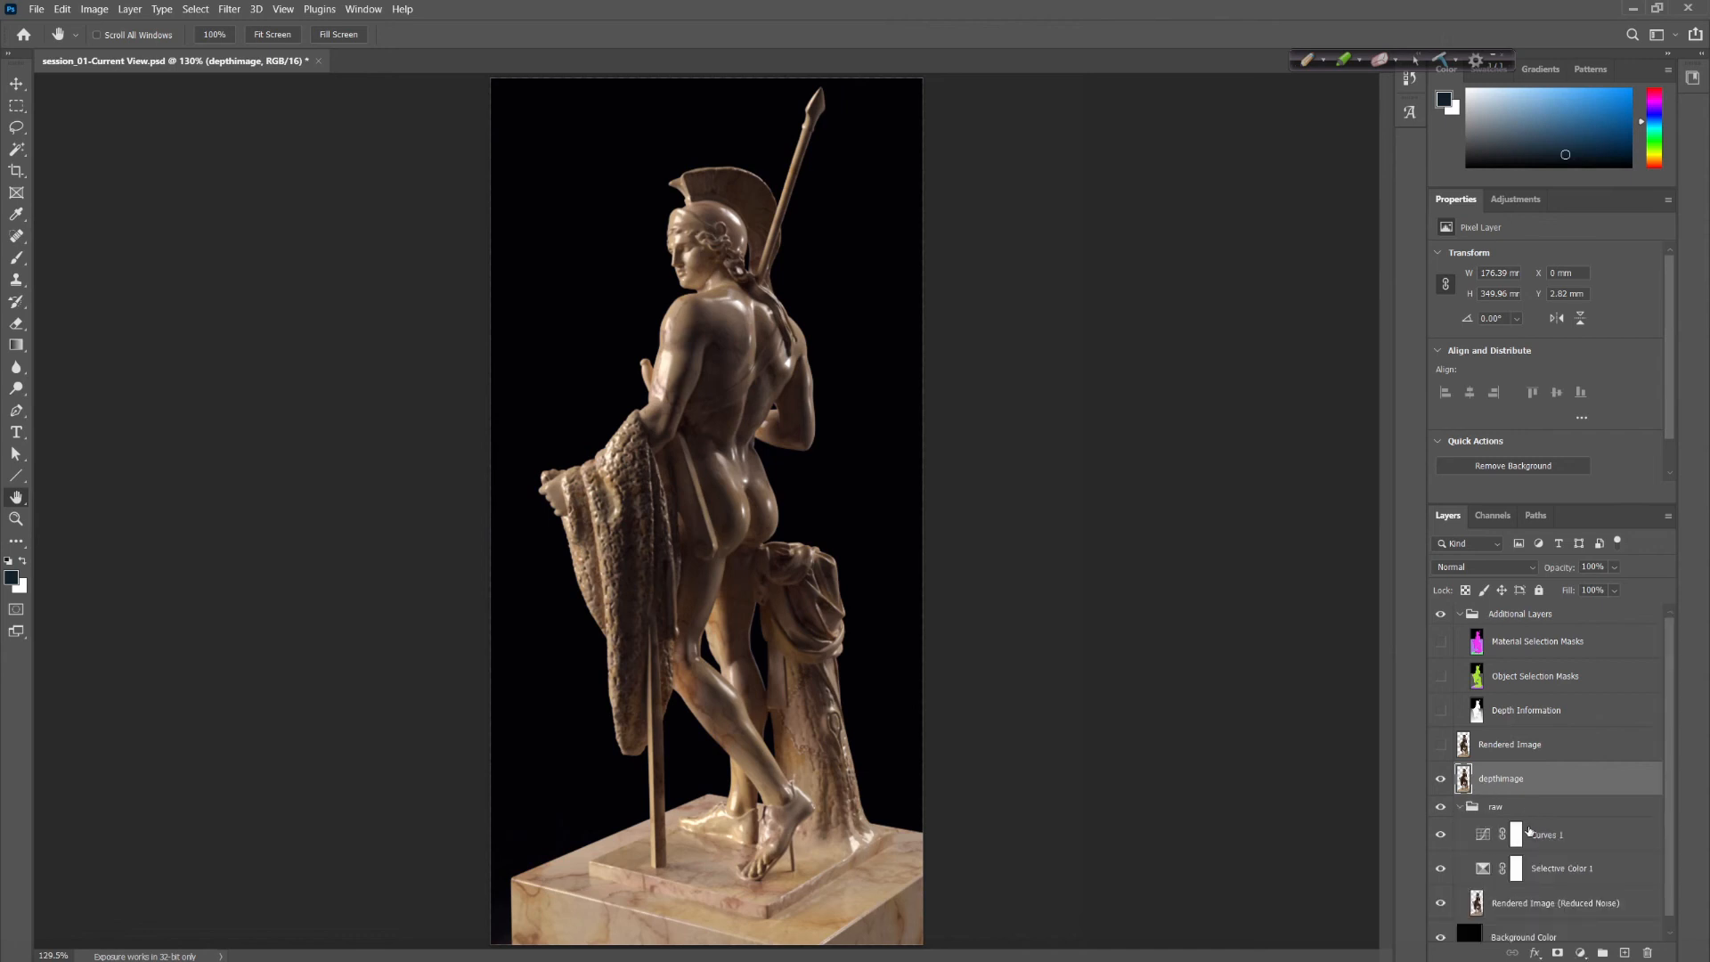
{"action": "left_click", "coordinate": [1460, 806]}
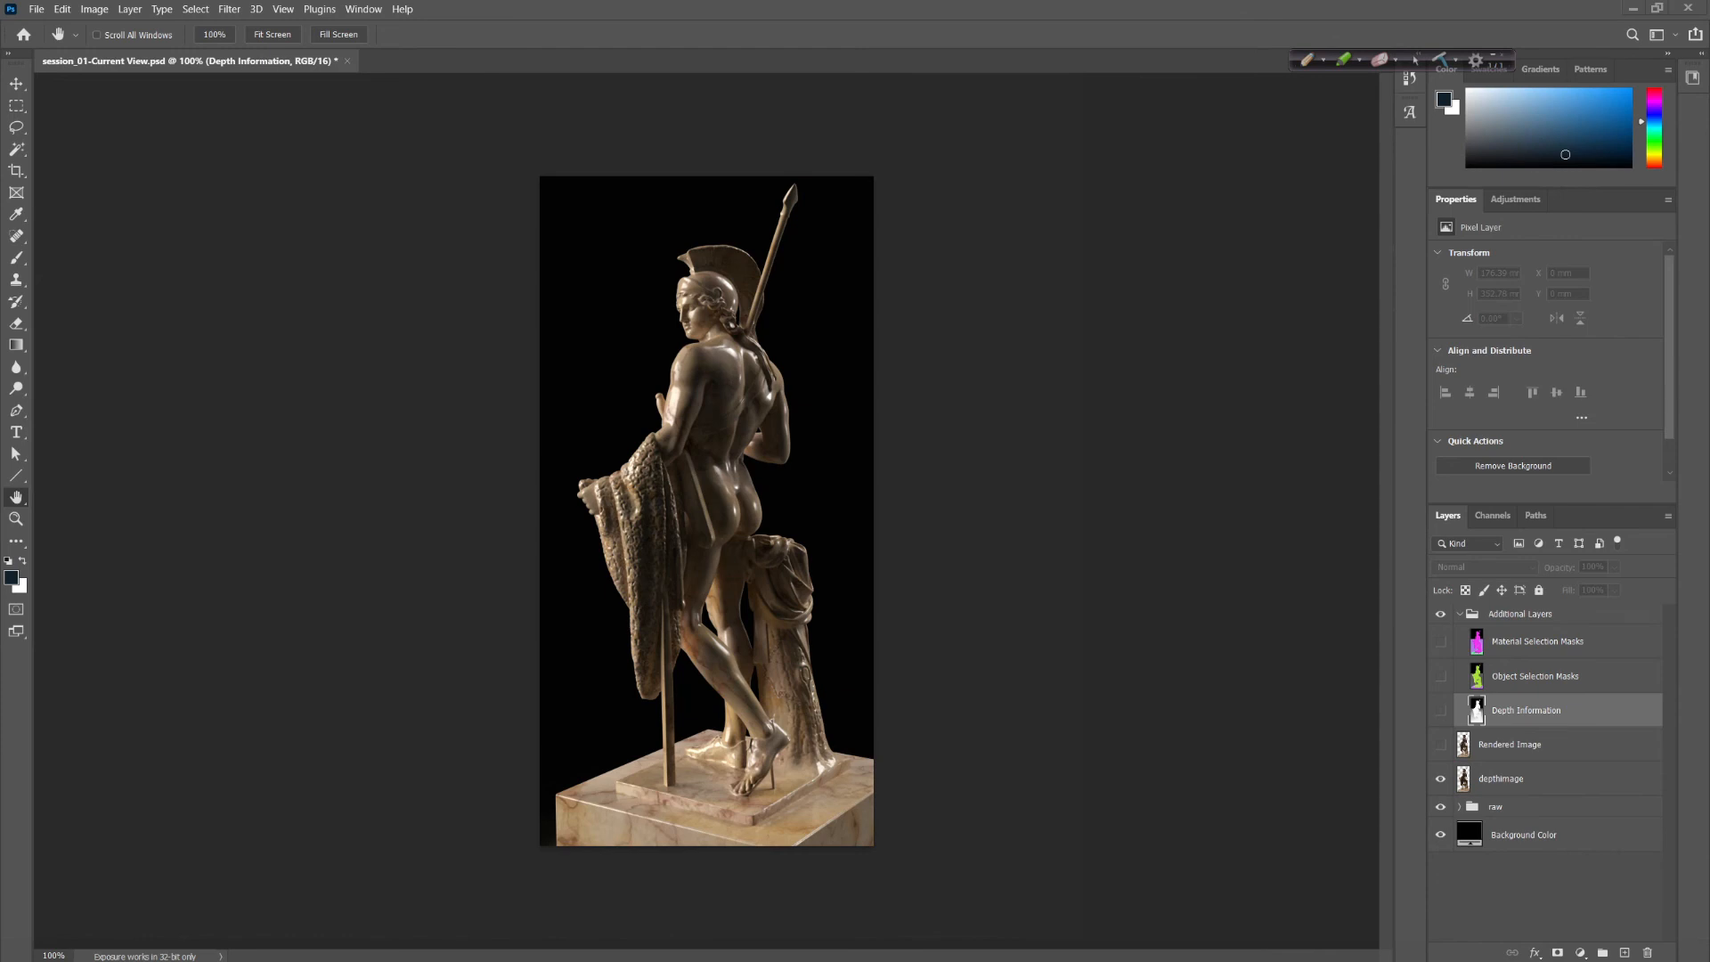
Show the Depth Information layer and add an Exposure adjustment layer directly above it
{"action": "left_click", "coordinate": [1441, 711]}
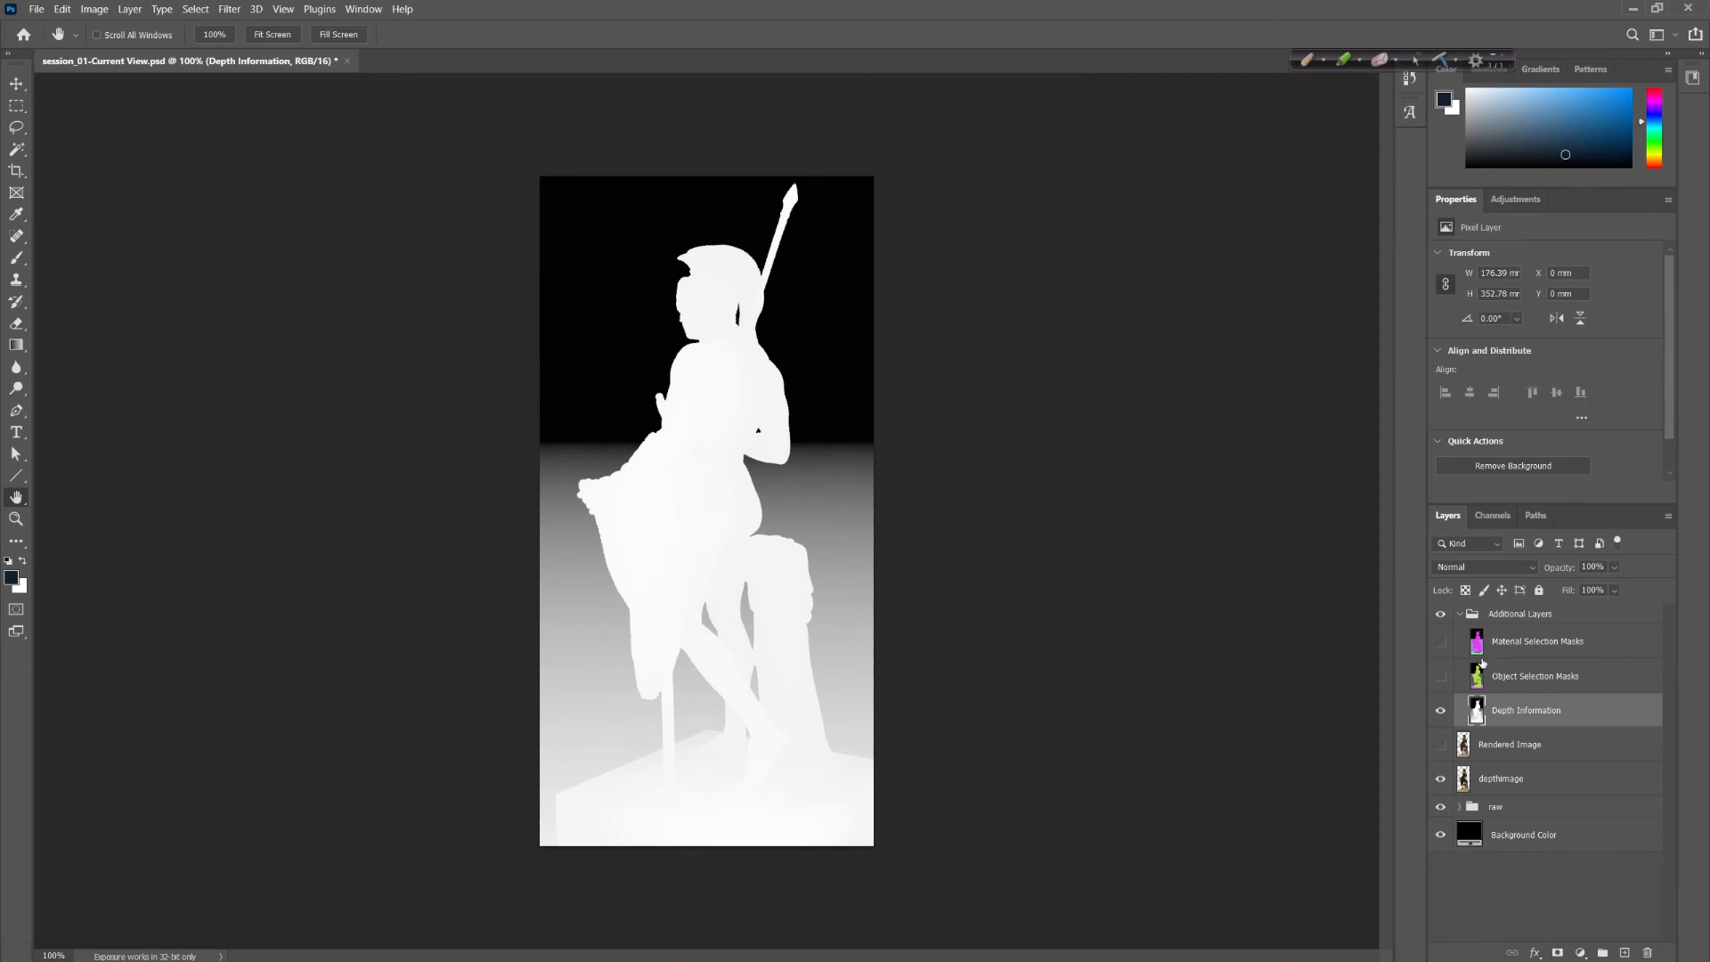
{"action": "left_click", "coordinate": [1580, 952]}
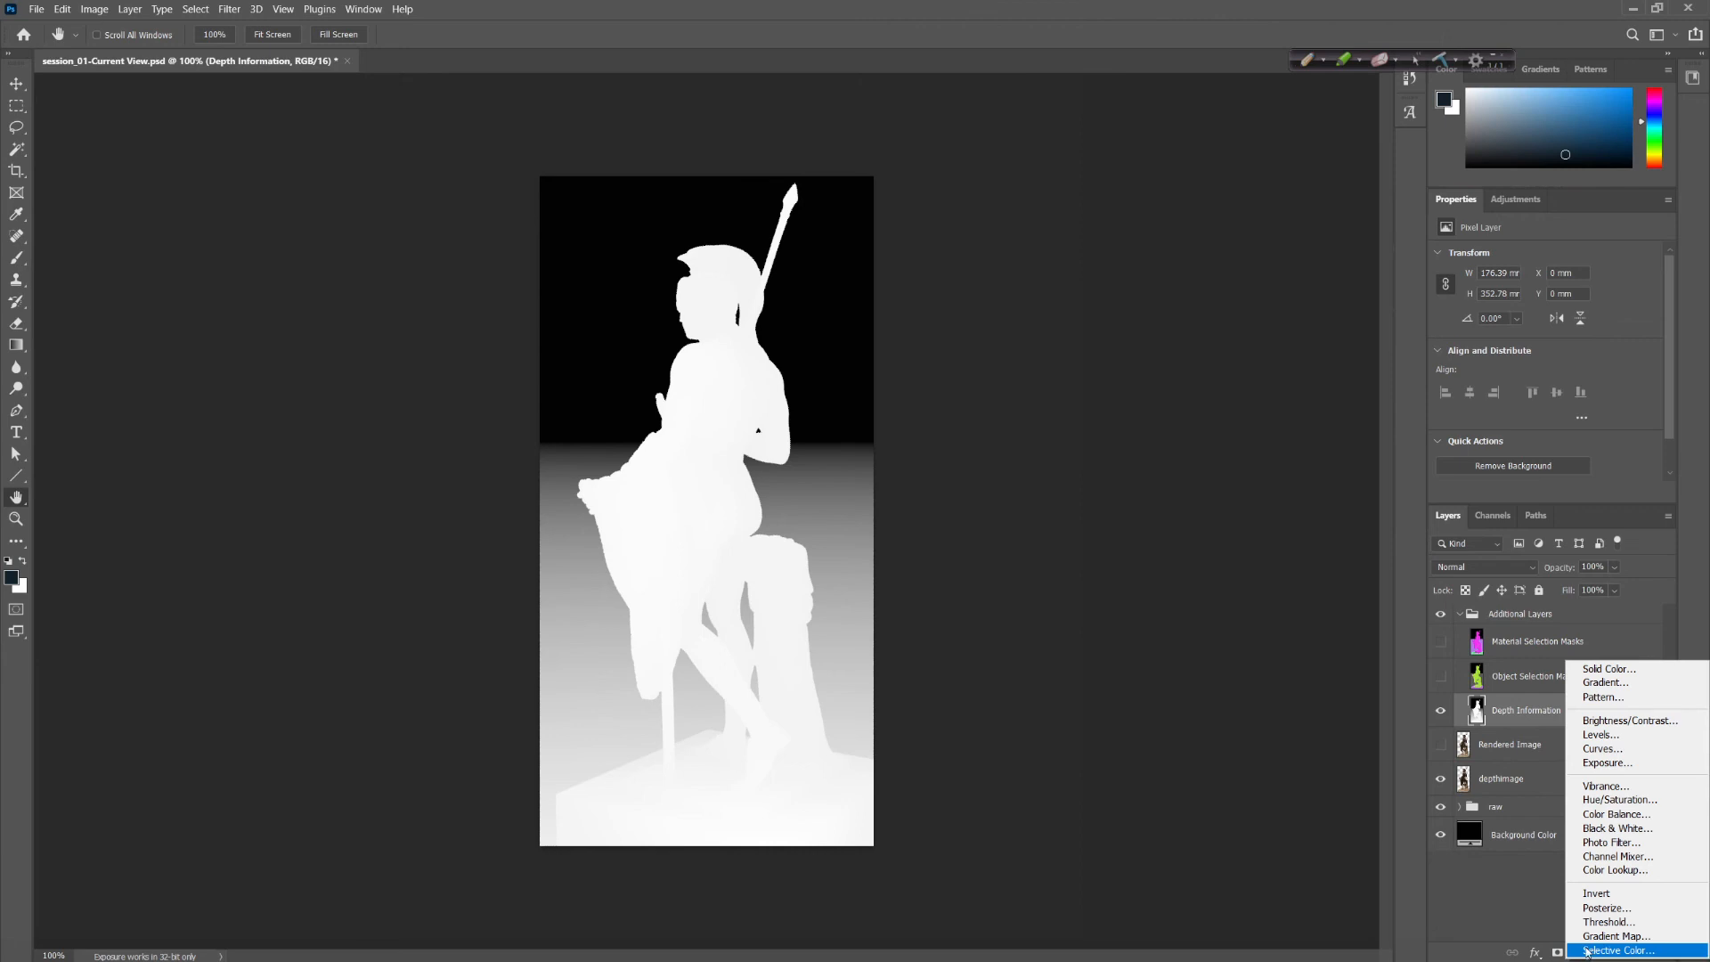
{"action": "left_click", "coordinate": [1626, 766]}
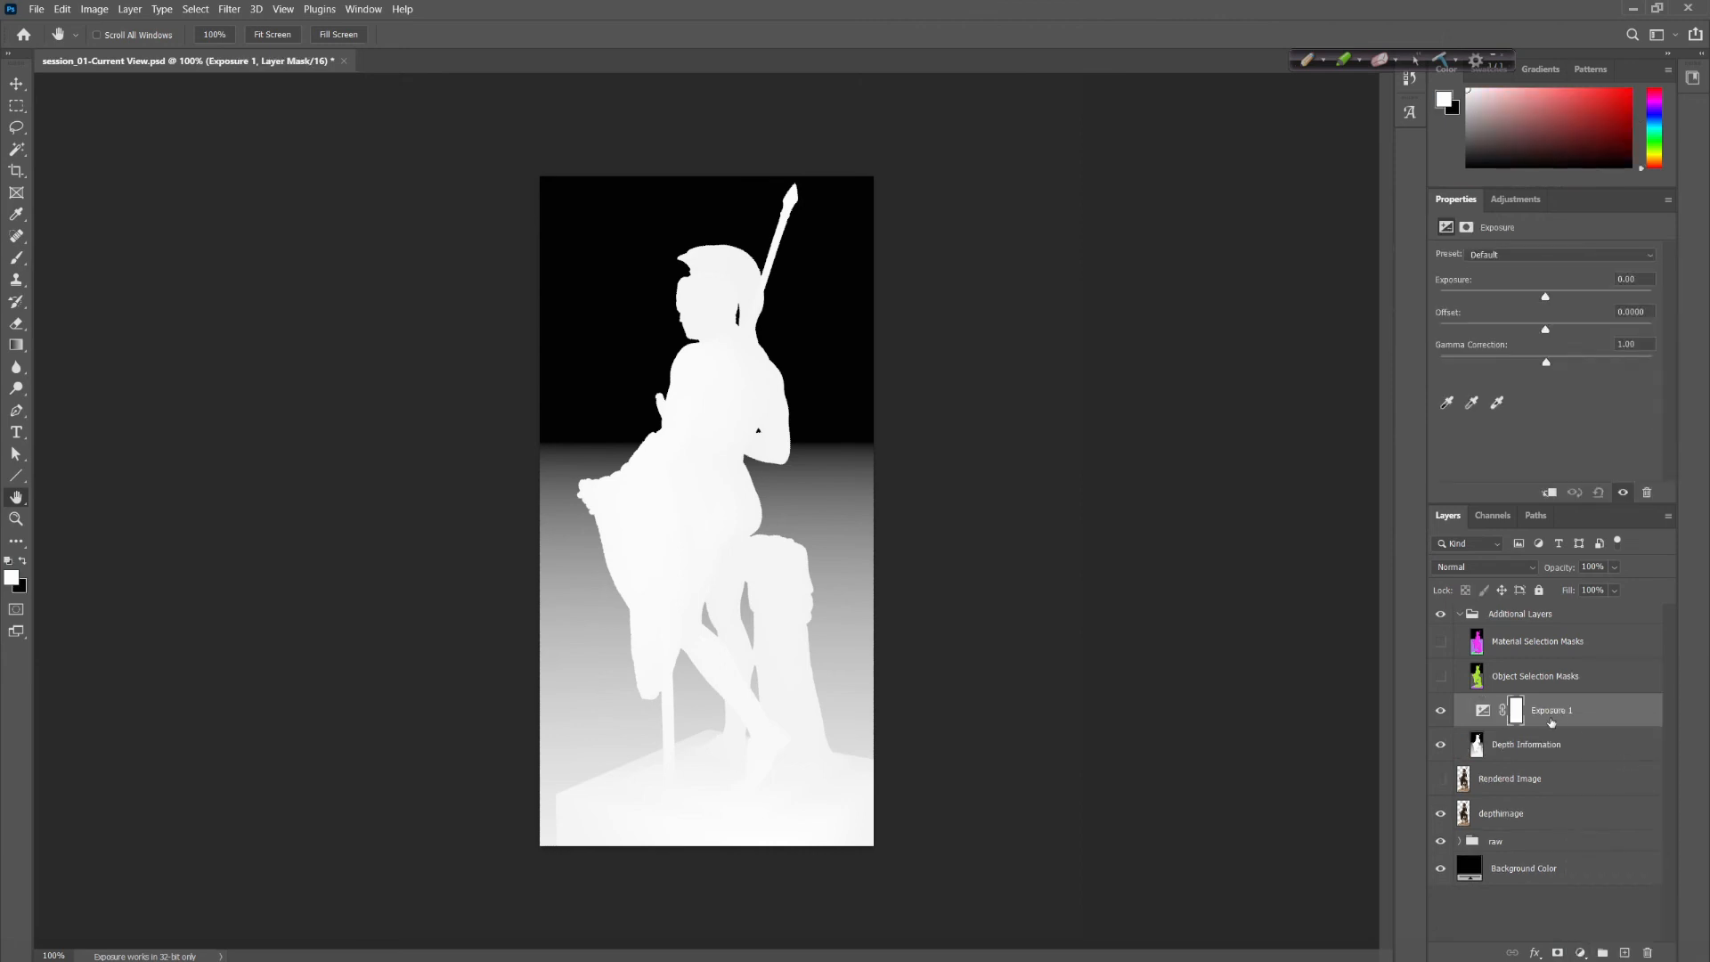
{"action": "left_click", "coordinate": [1485, 712]}
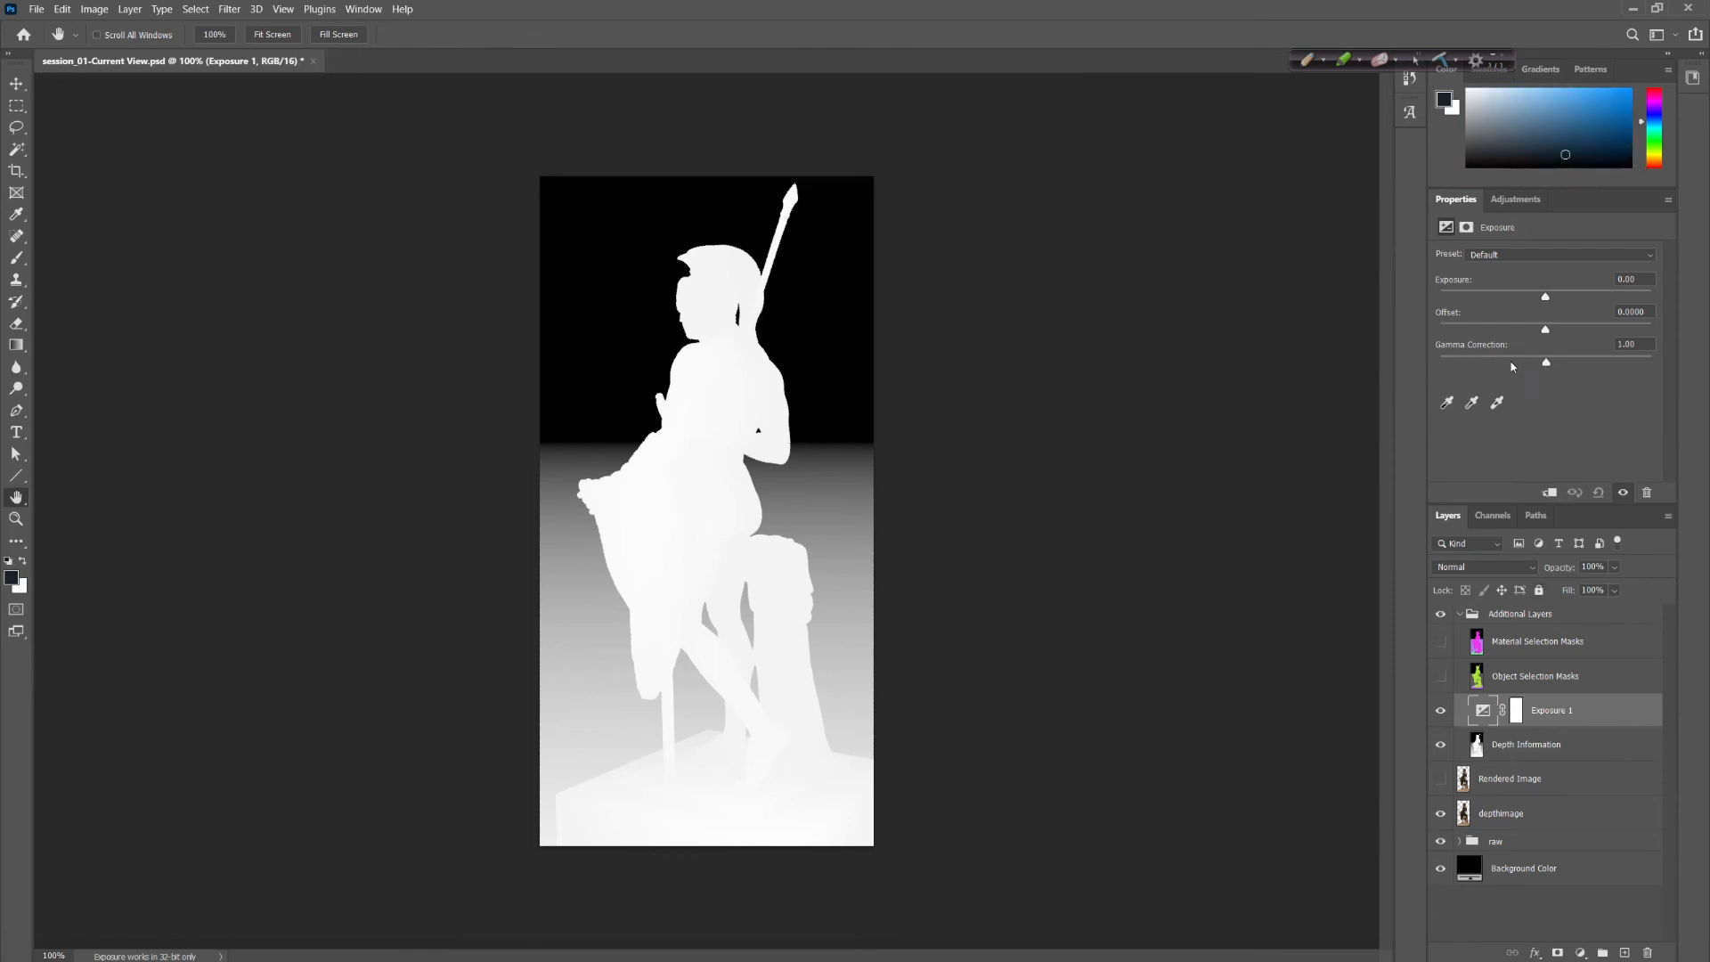
Set the Exposure adjustment's Gamma Correction to 0.01, judging the depth gradation up close around the cloak and back
{"action": "left_click_drag", "start_coordinate": [1554, 362], "coordinate": [1647, 368]}
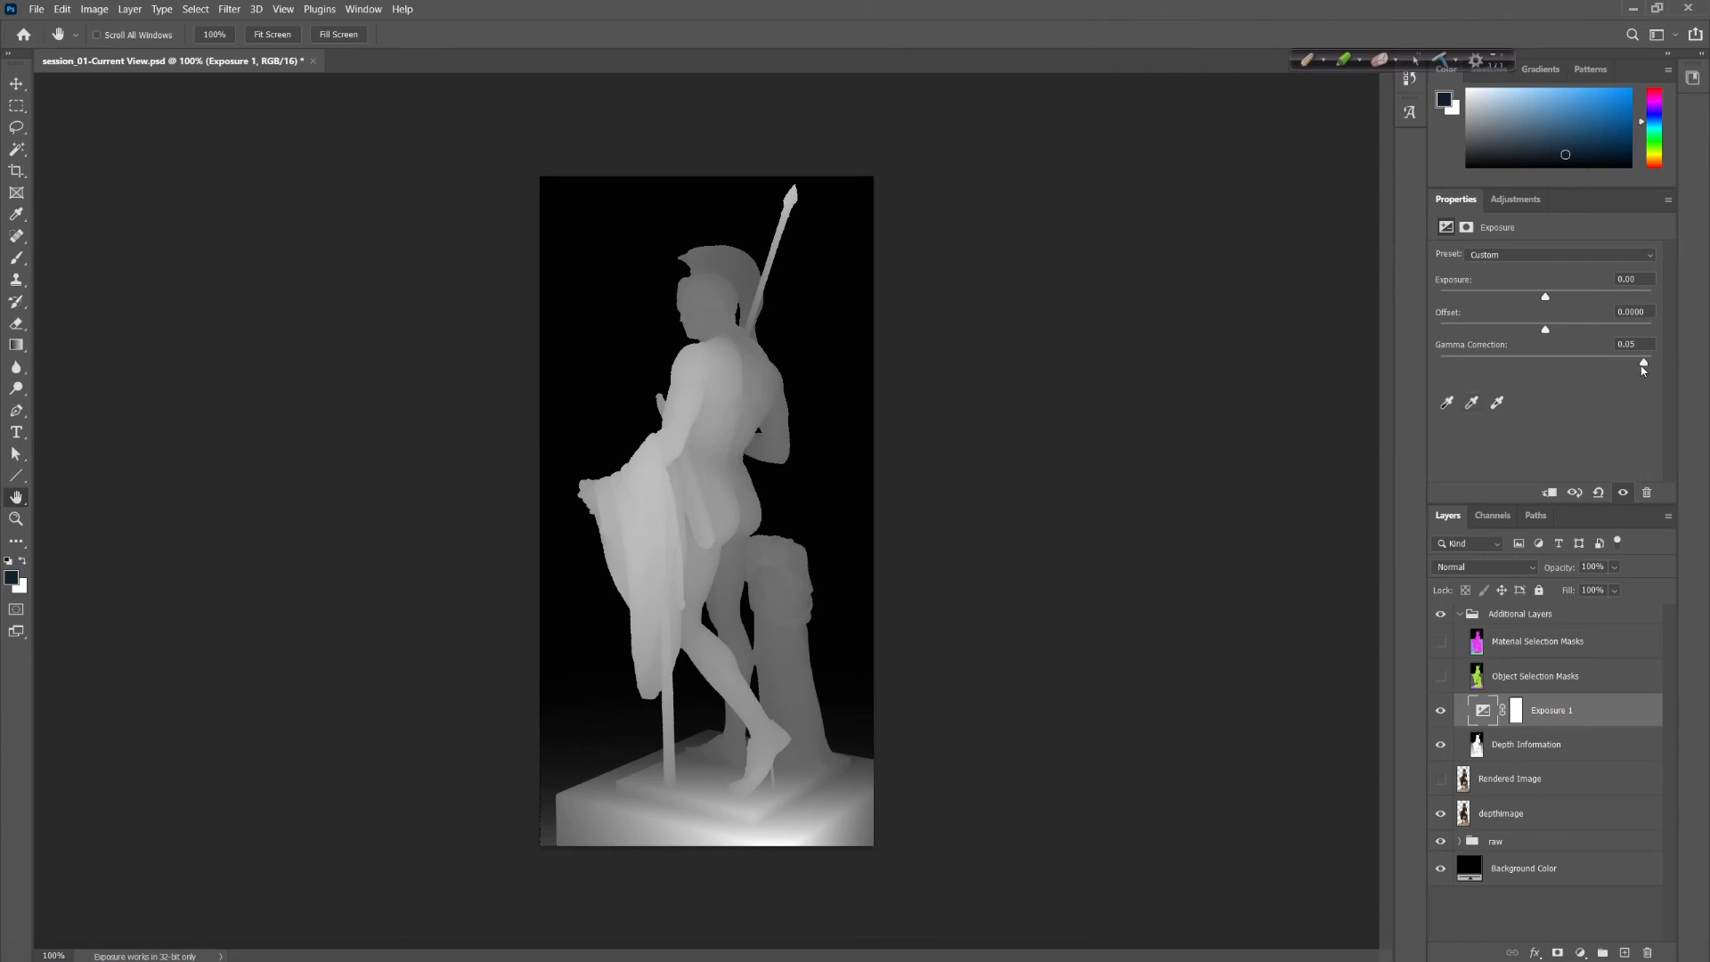
{"action": "left_click_drag", "start_coordinate": [1645, 366], "coordinate": [1649, 367]}
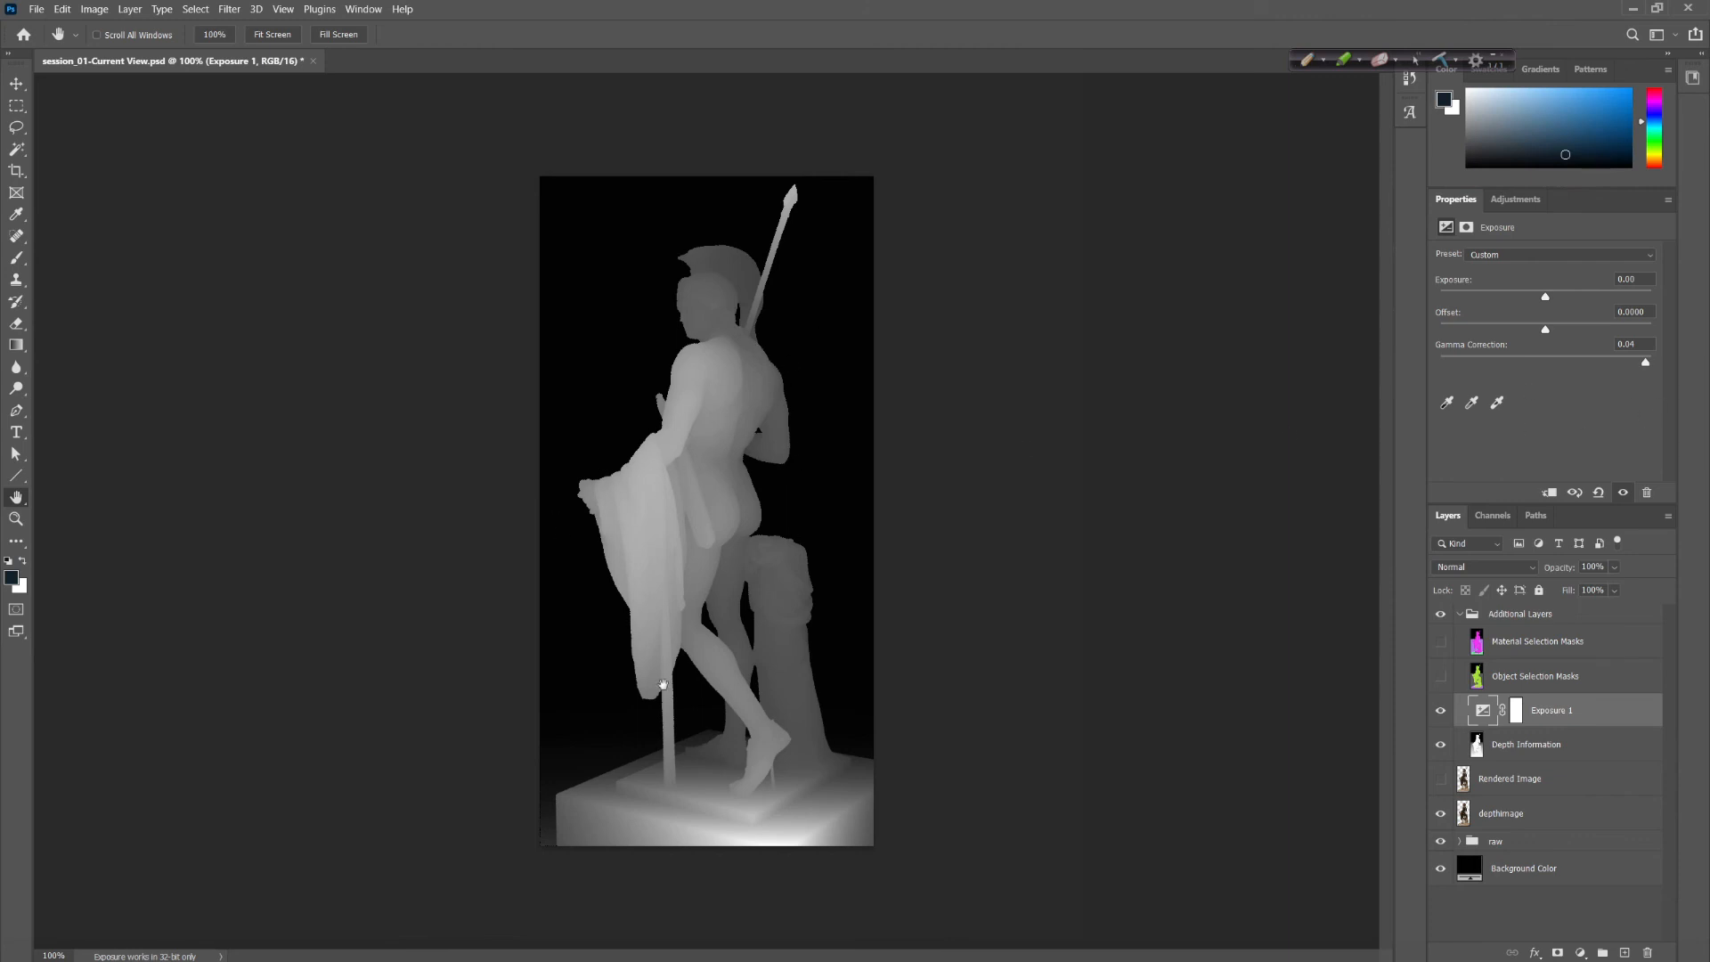
{"action": "mouse_move", "coordinate": [1646, 367]}
{"action": "left_mouse_down"}
{"action": "mouse_move", "coordinate": [1626, 366]}
{"action": "mouse_move", "coordinate": [1645, 366]}
{"action": "left_mouse_up"}
{"action": "left_click", "coordinate": [16, 518]}
{"action": "left_click_drag", "start_coordinate": [548, 419], "coordinate": [712, 730]}
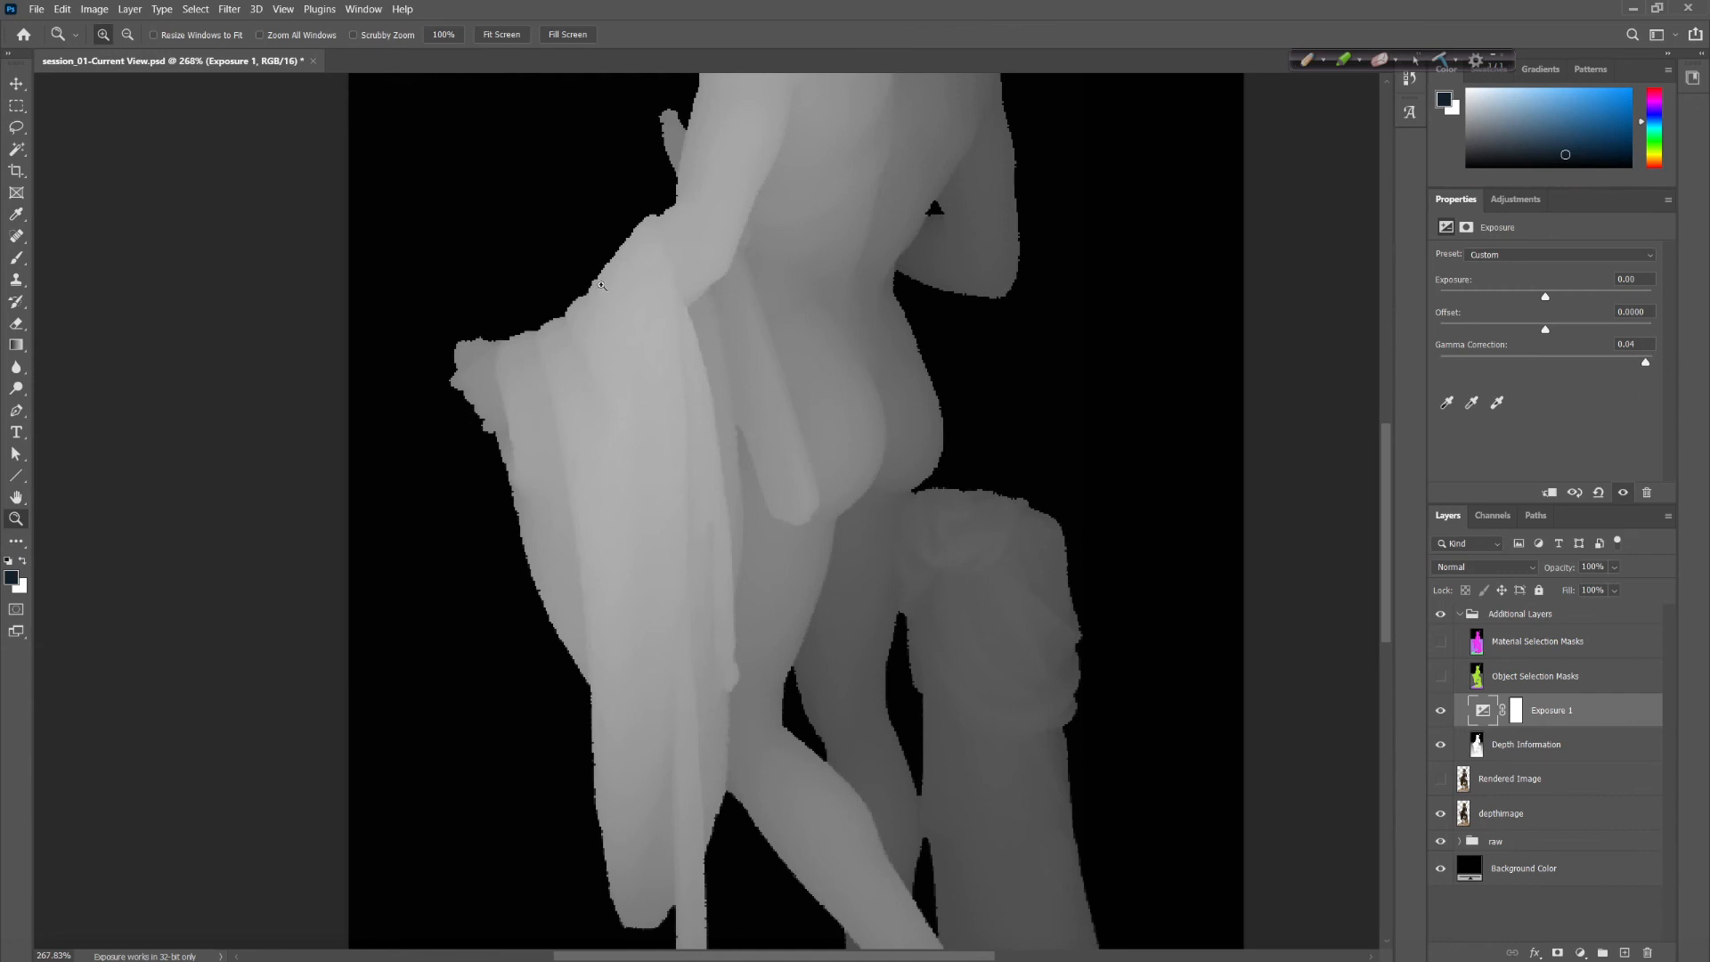
{"action": "left_click_drag", "start_coordinate": [1644, 363], "coordinate": [1635, 364]}
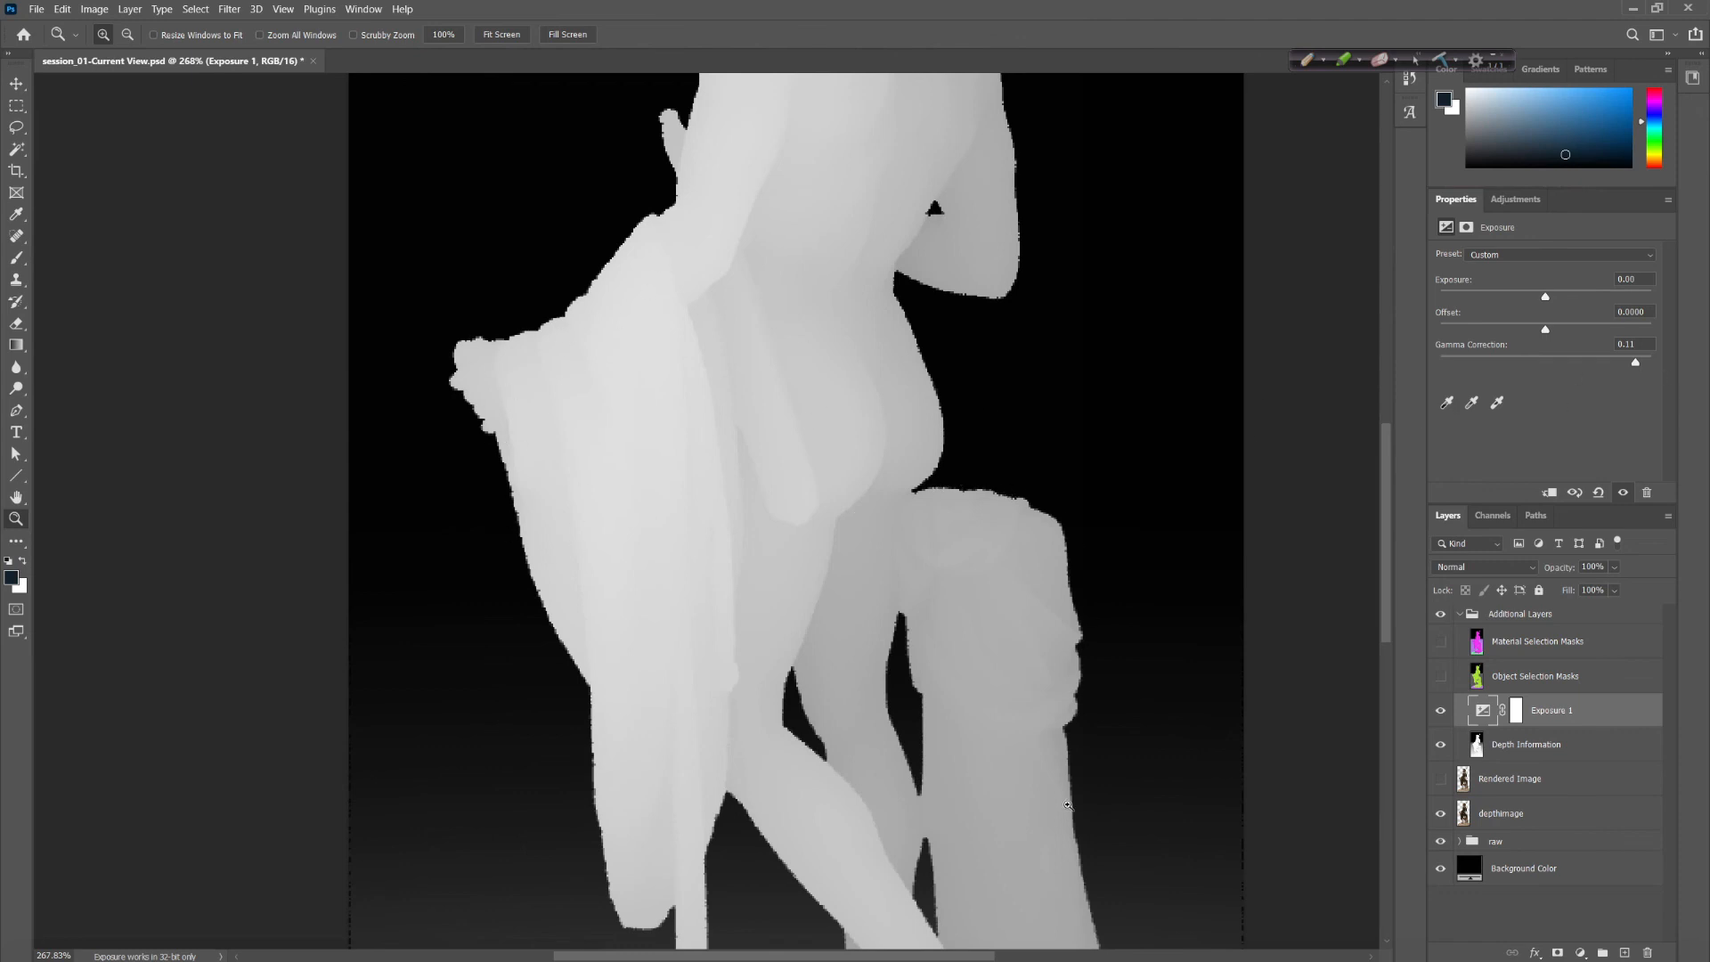
{"action": "left_click_drag", "start_coordinate": [1637, 365], "coordinate": [1652, 365]}
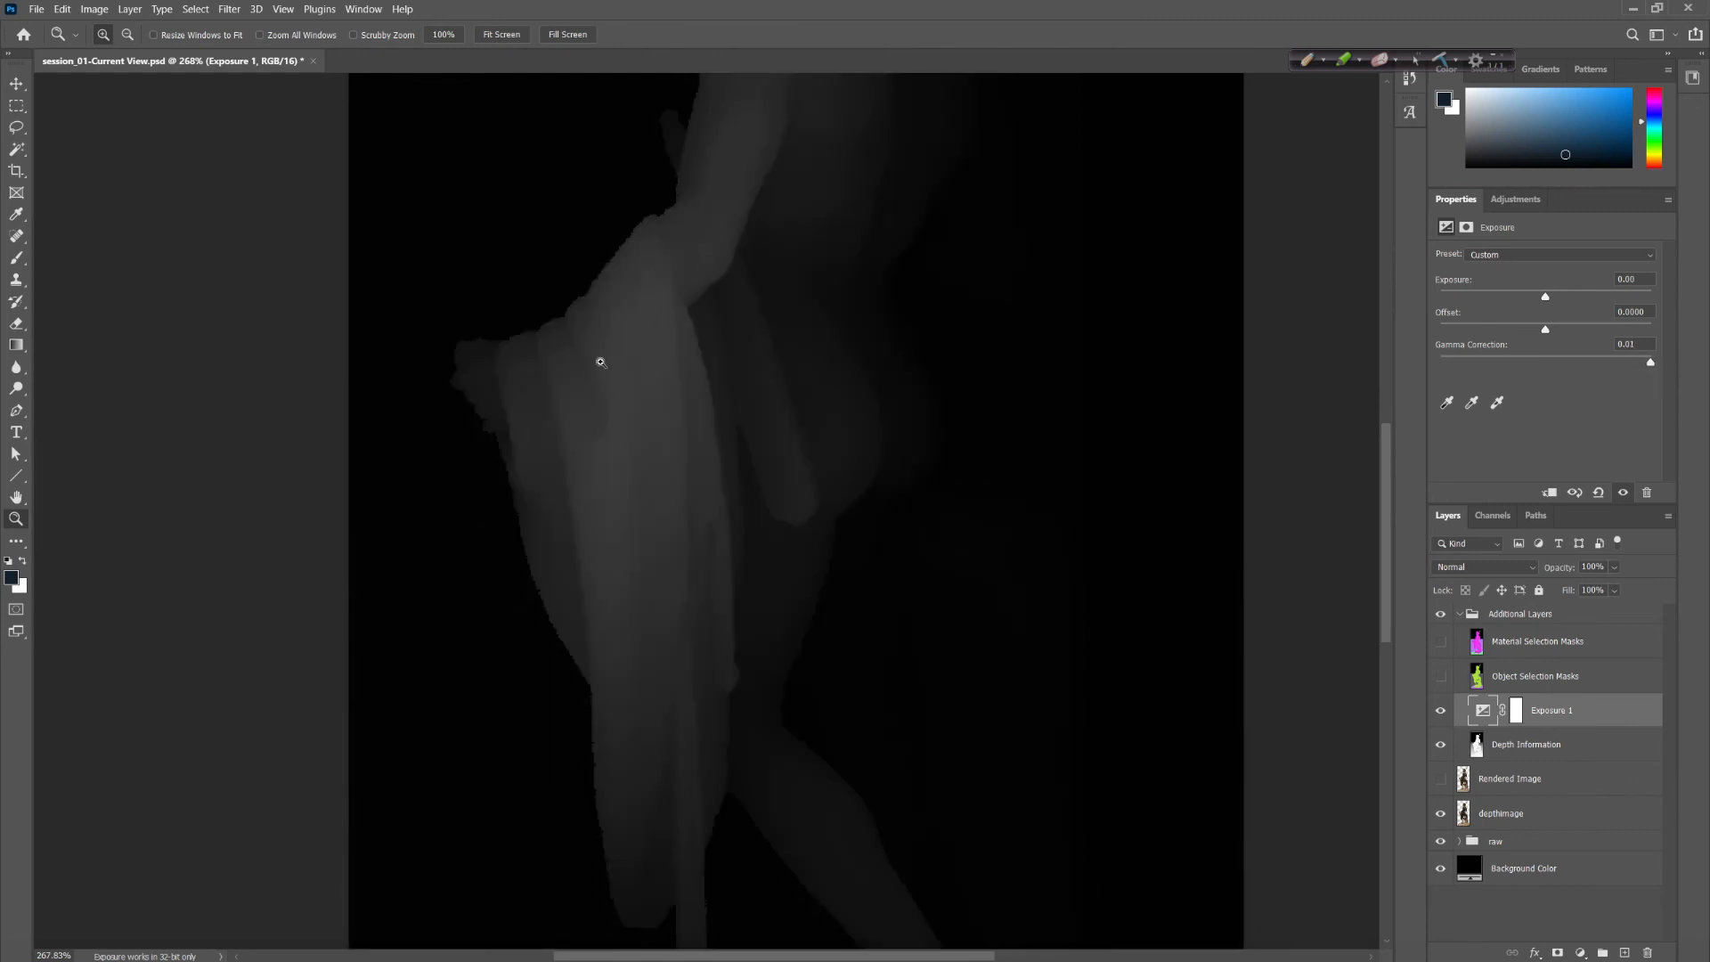
{"action": "left_click_drag", "start_coordinate": [1387, 484], "coordinate": [1393, 429]}
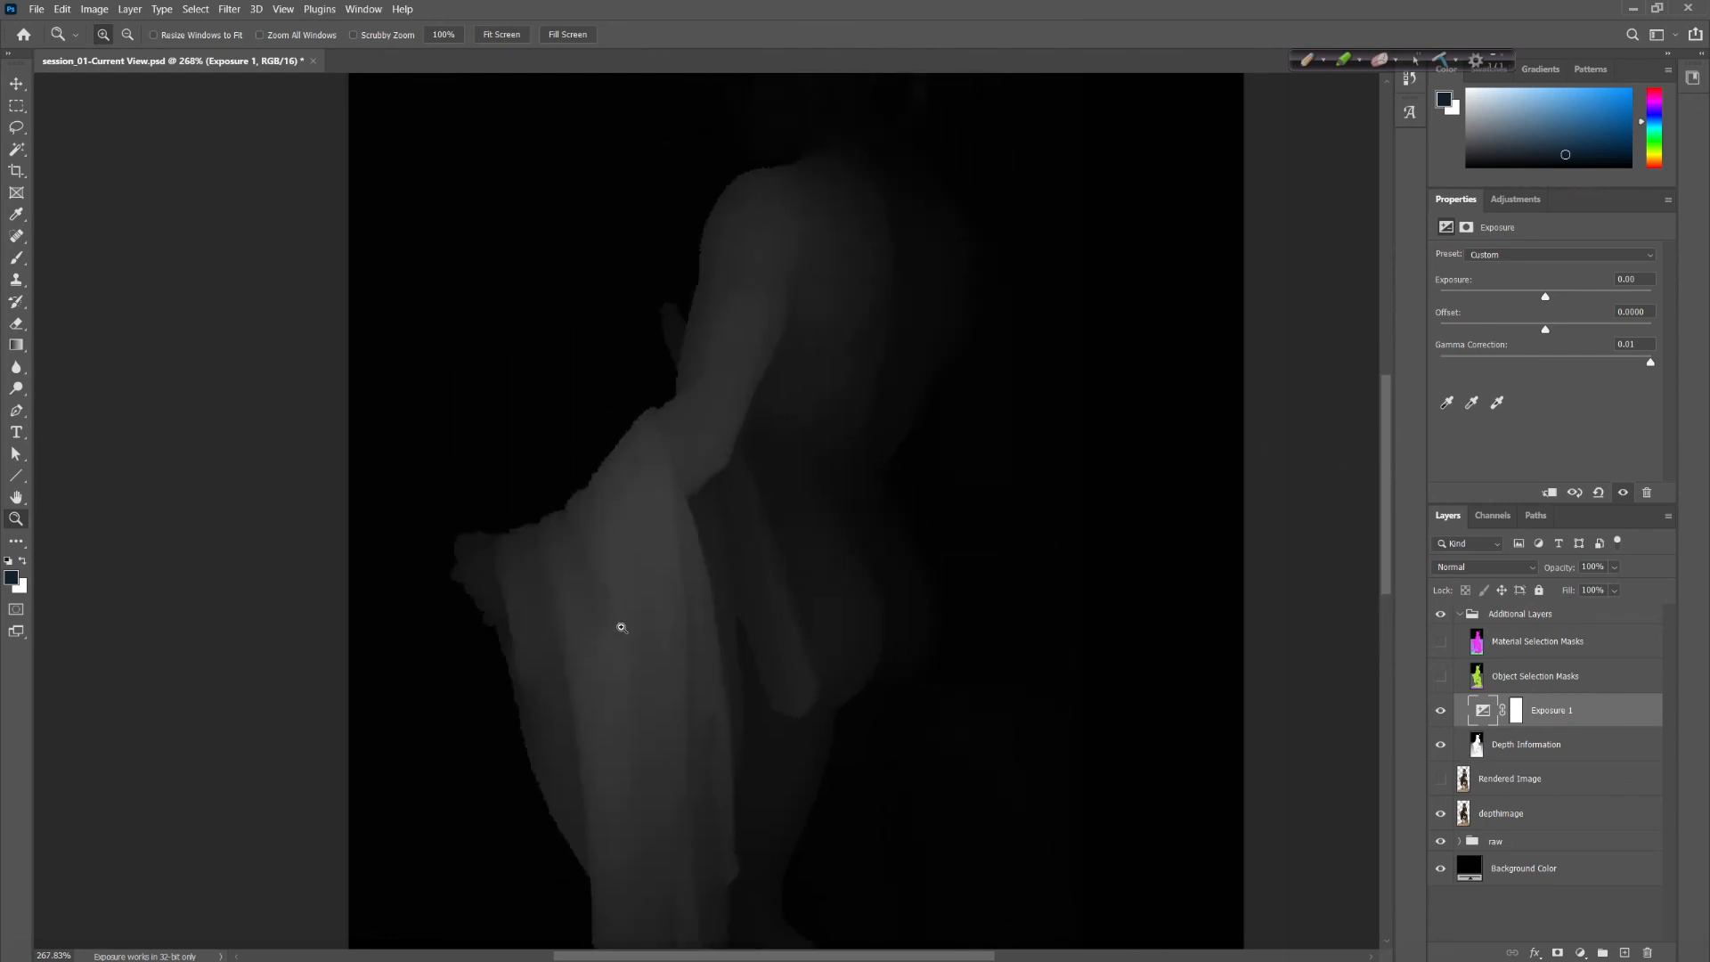
{"action": "left_click_drag", "start_coordinate": [621, 627], "coordinate": [545, 754]}
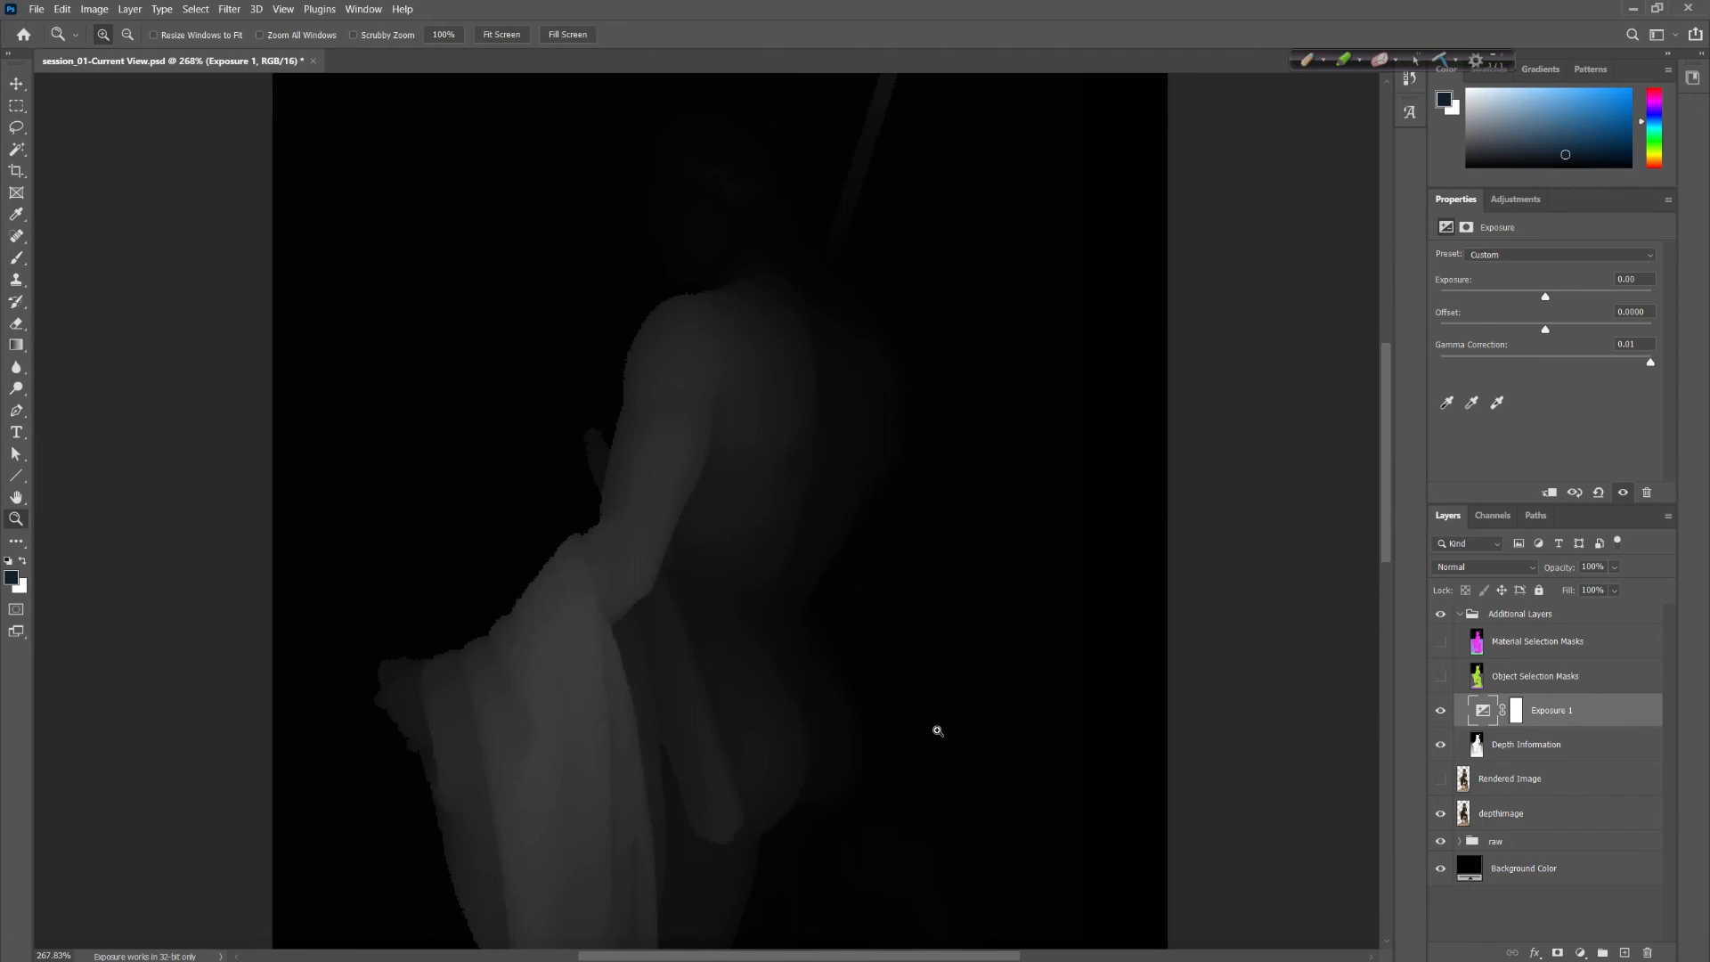
Duplicate the Blue channel of the depth map as a new channel named depth, and reselect the RGB composite
{"action": "left_click", "coordinate": [1493, 515]}
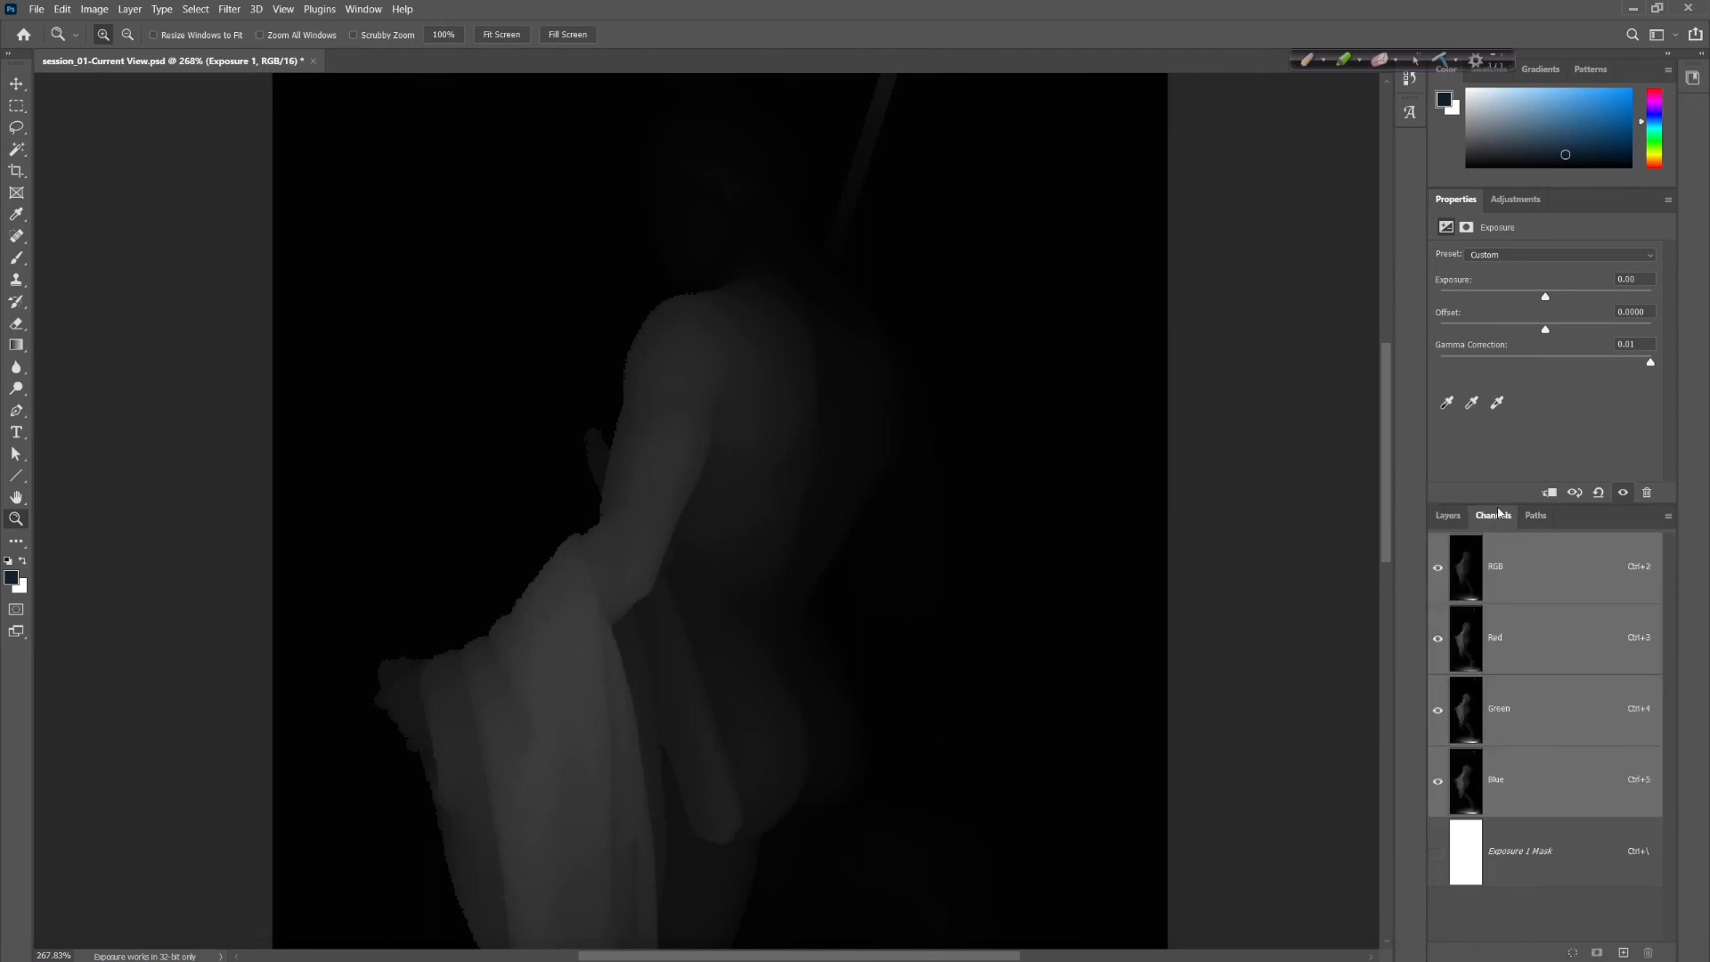
{"action": "left_click", "coordinate": [1516, 781]}
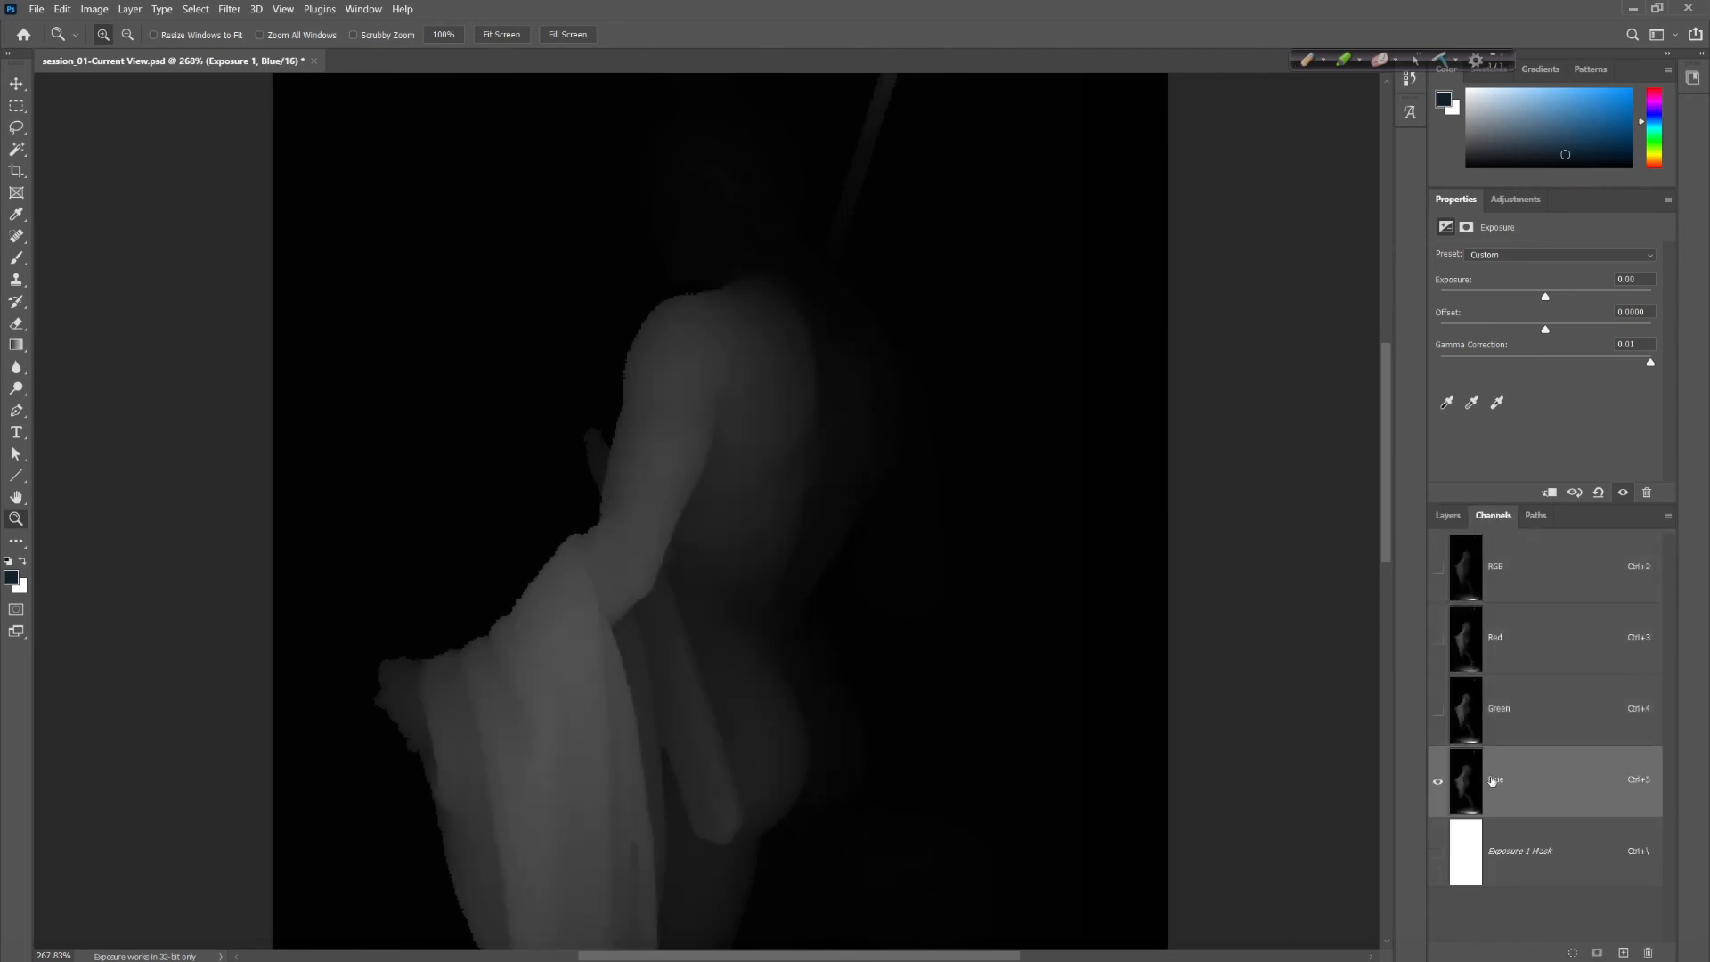
{"action": "right_click", "coordinate": [1536, 787]}
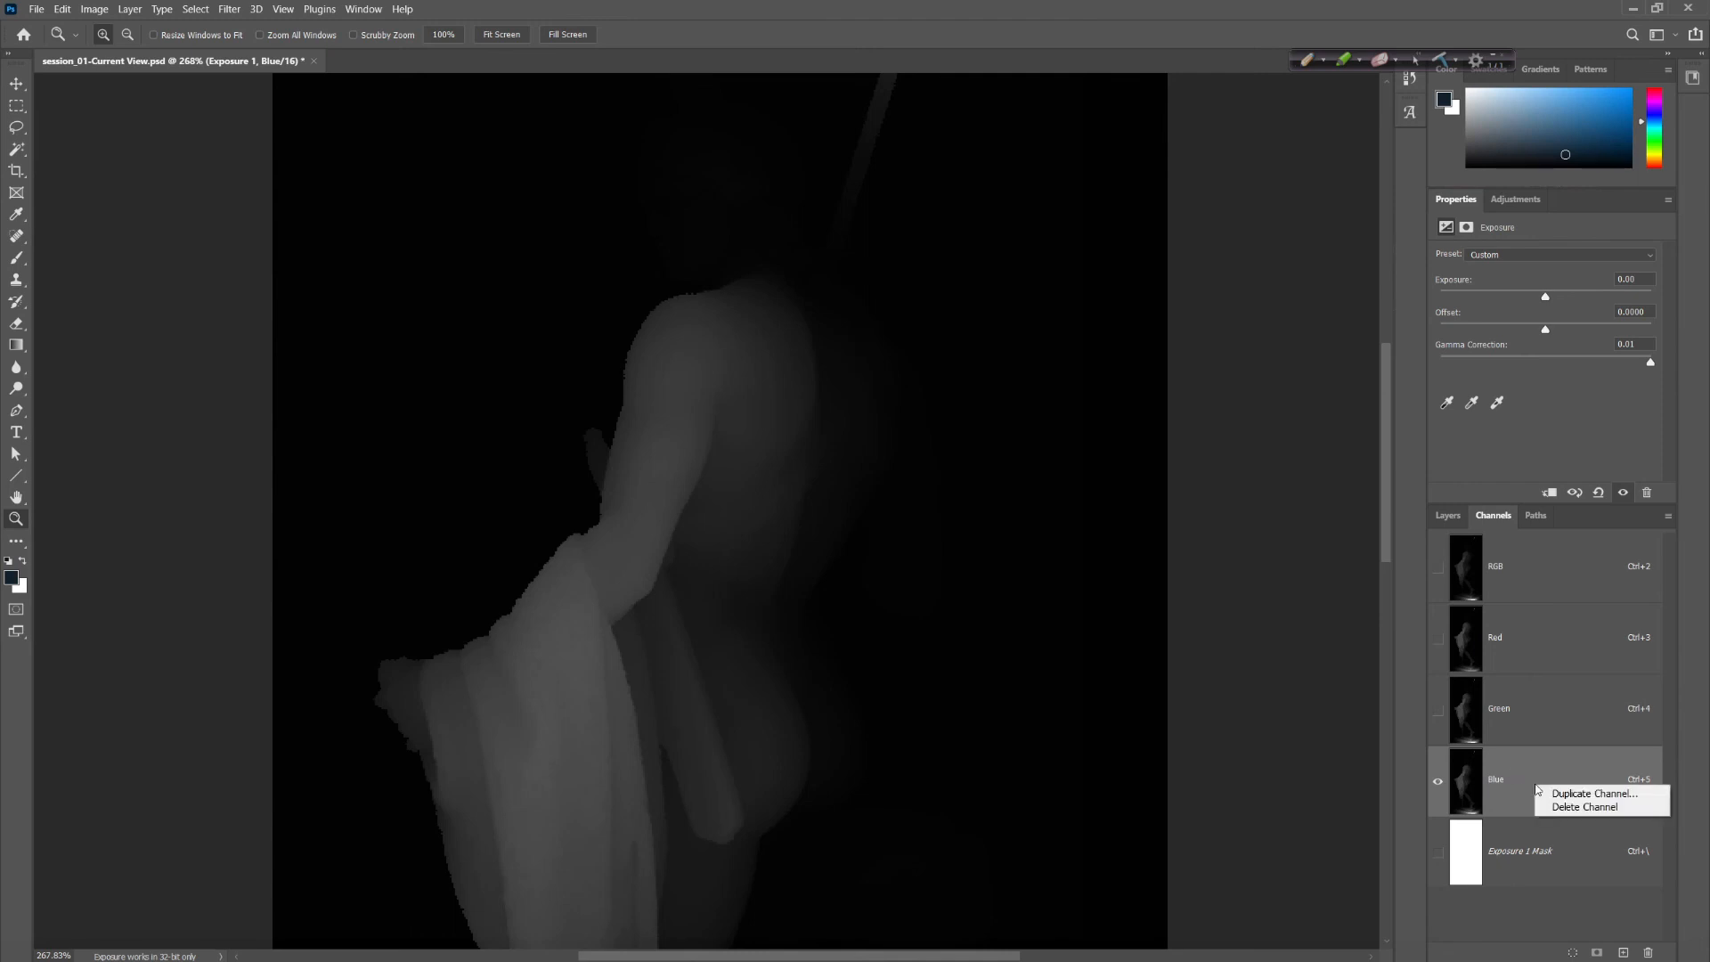
{"action": "left_click", "coordinate": [1615, 794]}
{"action": "type", "text": "depth"}
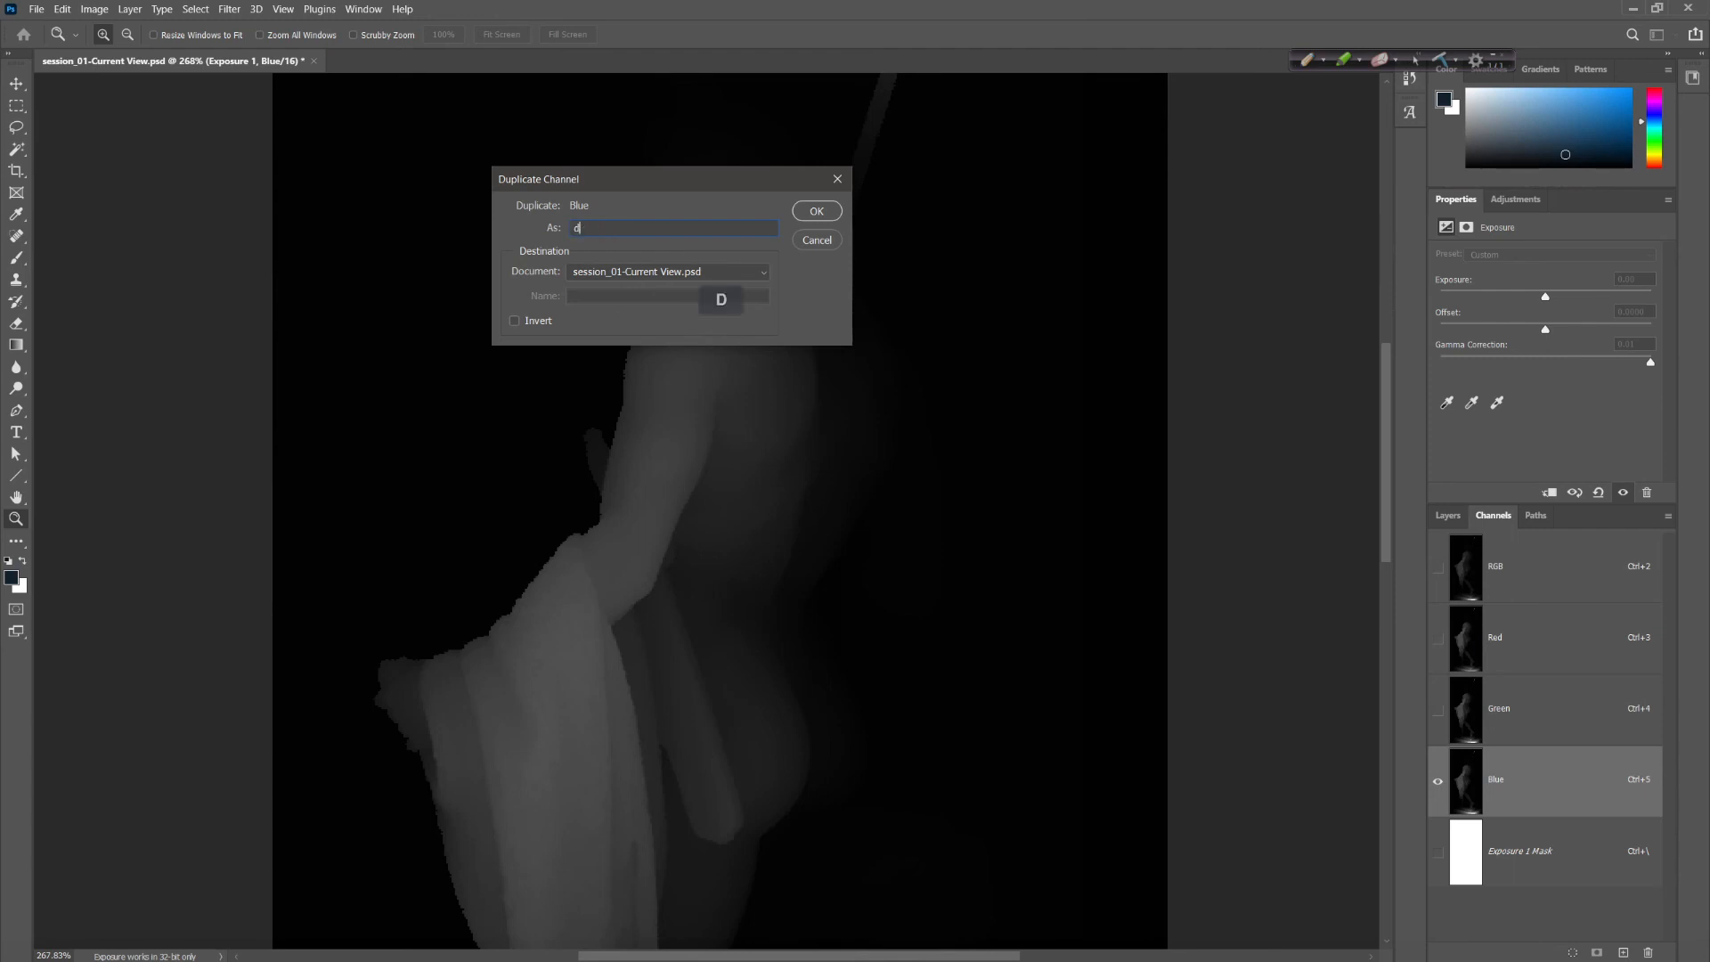
{"action": "left_click", "coordinate": [817, 211]}
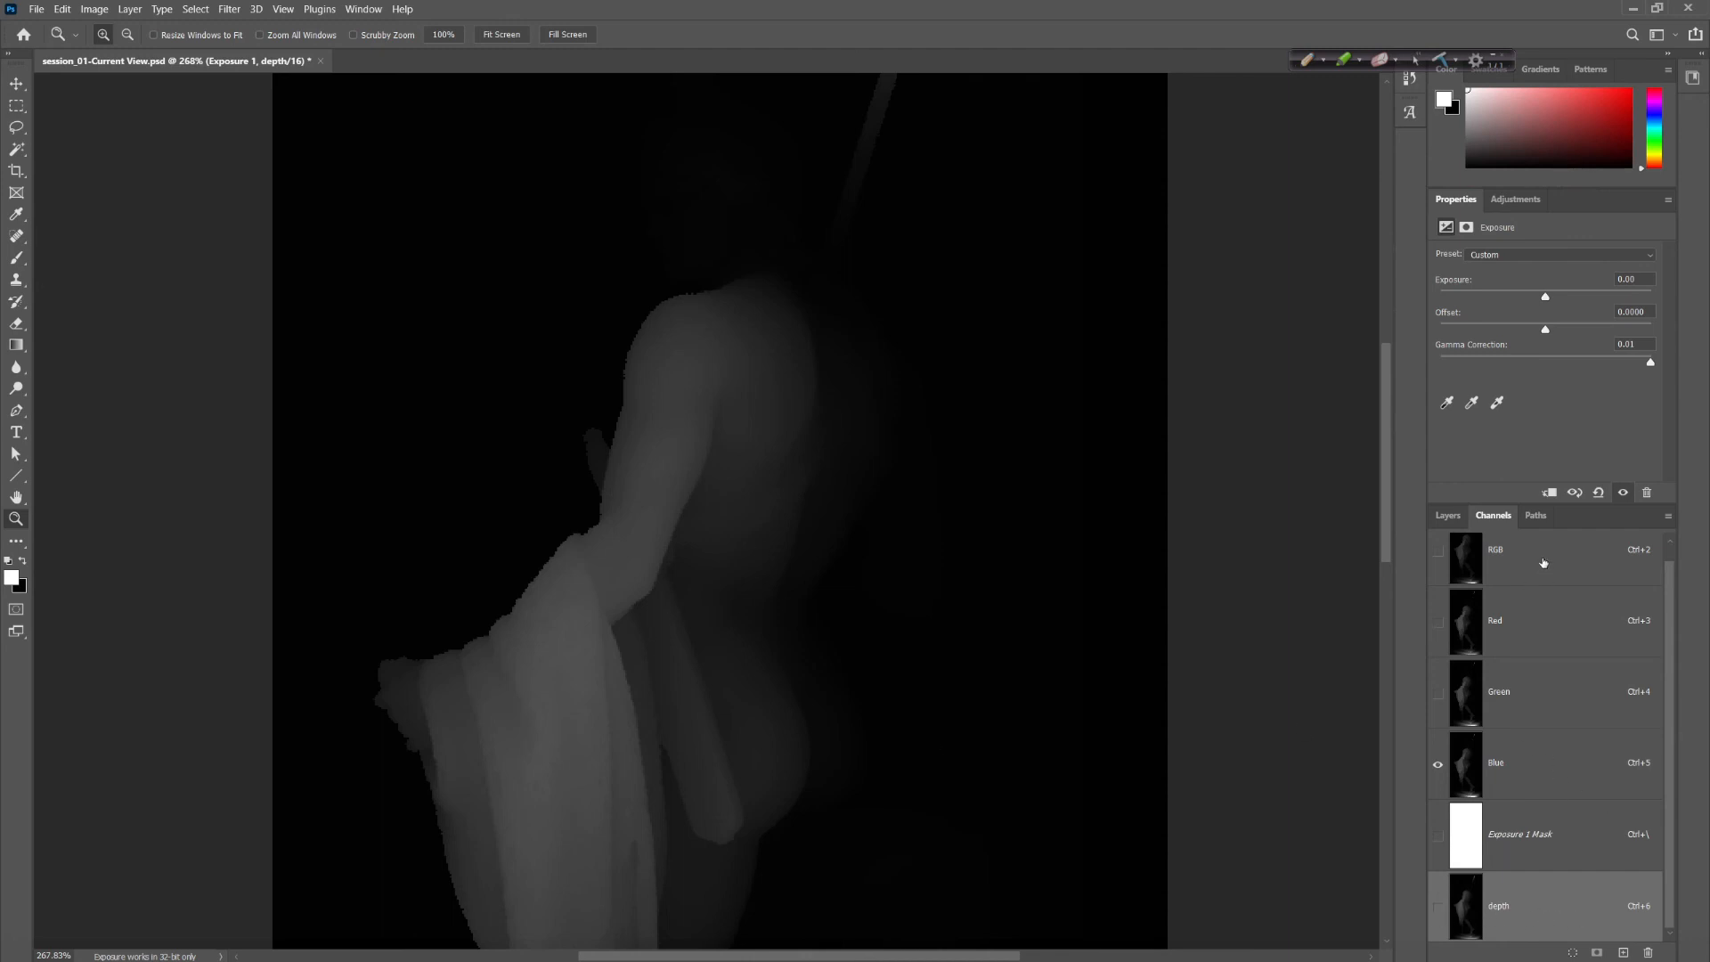
{"action": "left_click", "coordinate": [1496, 558]}
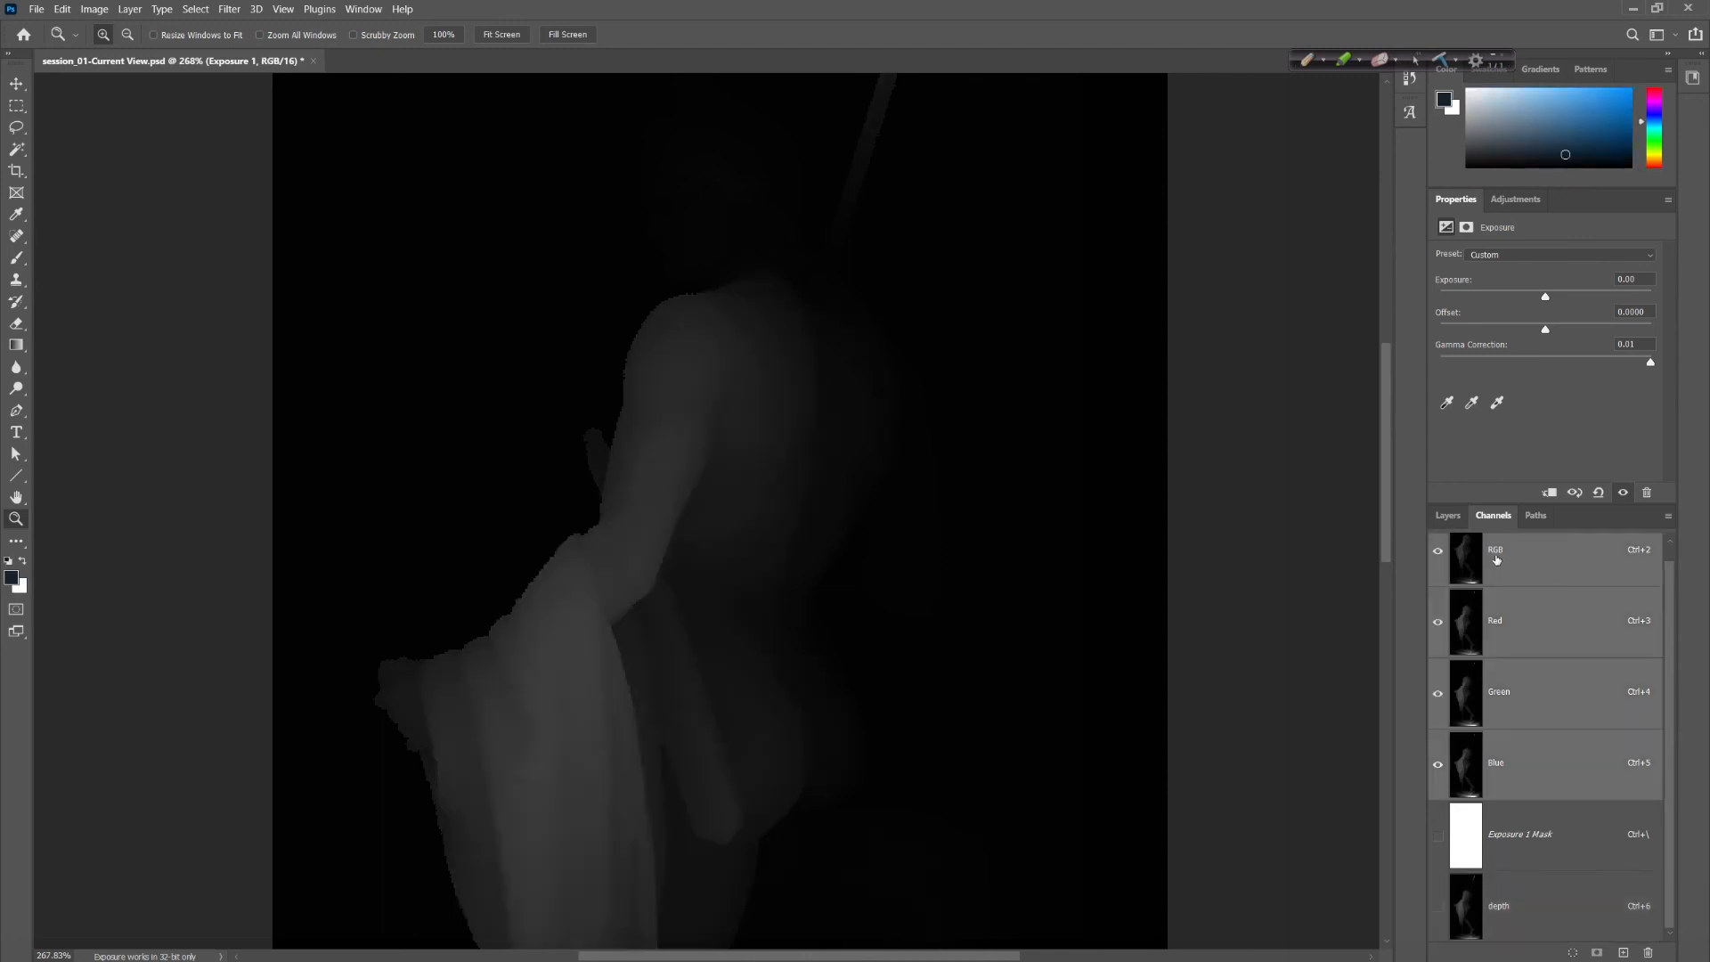
Hide the Depth Information layer and its Exposure 1 adjustment, and make the depthimage layer active
{"action": "left_click", "coordinate": [1449, 515]}
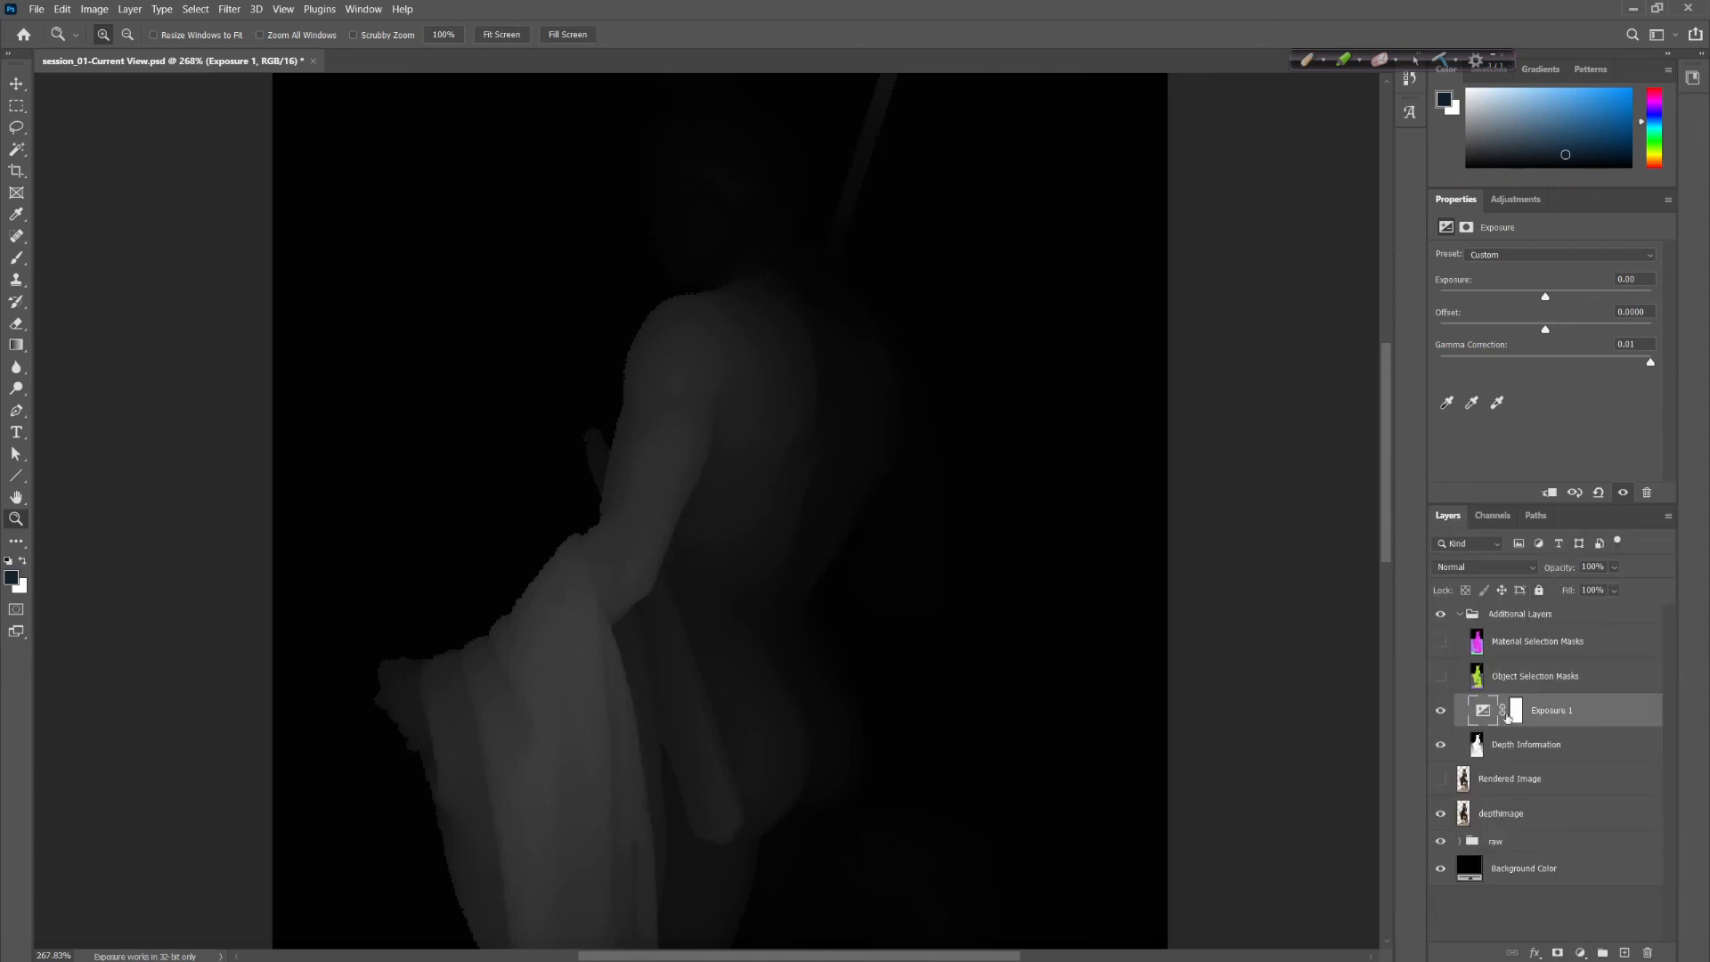
{"action": "left_click", "coordinate": [1442, 744]}
{"action": "left_click", "coordinate": [1440, 709]}
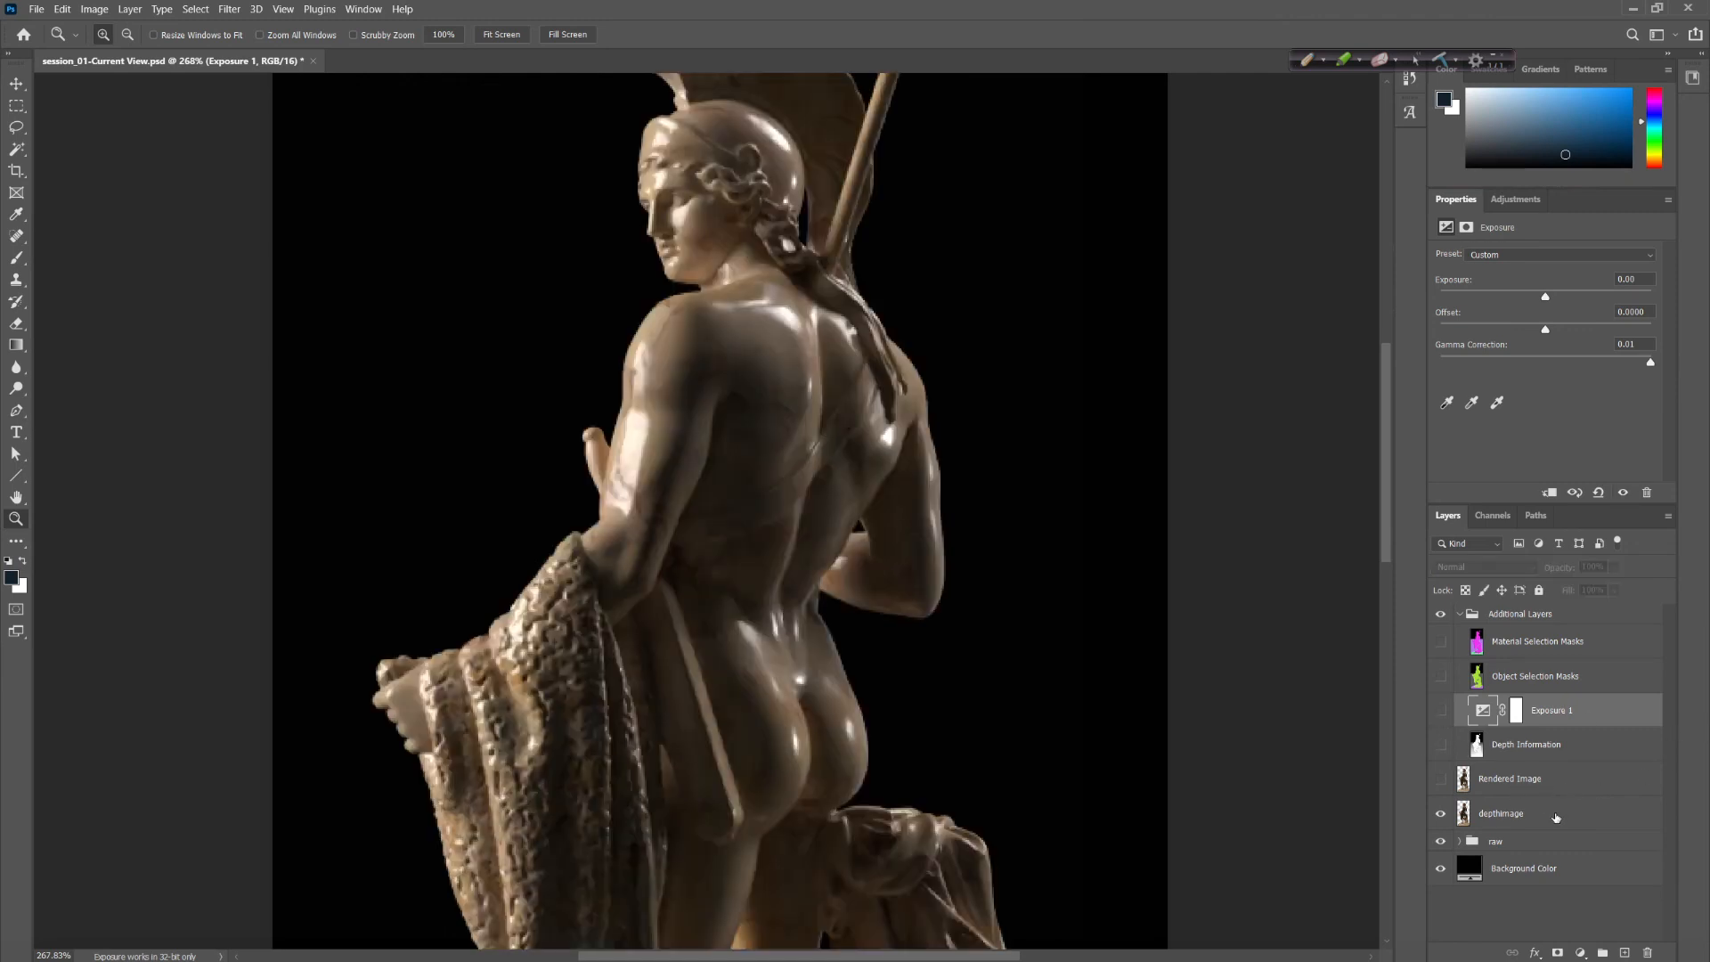
{"action": "left_click", "coordinate": [1501, 818]}
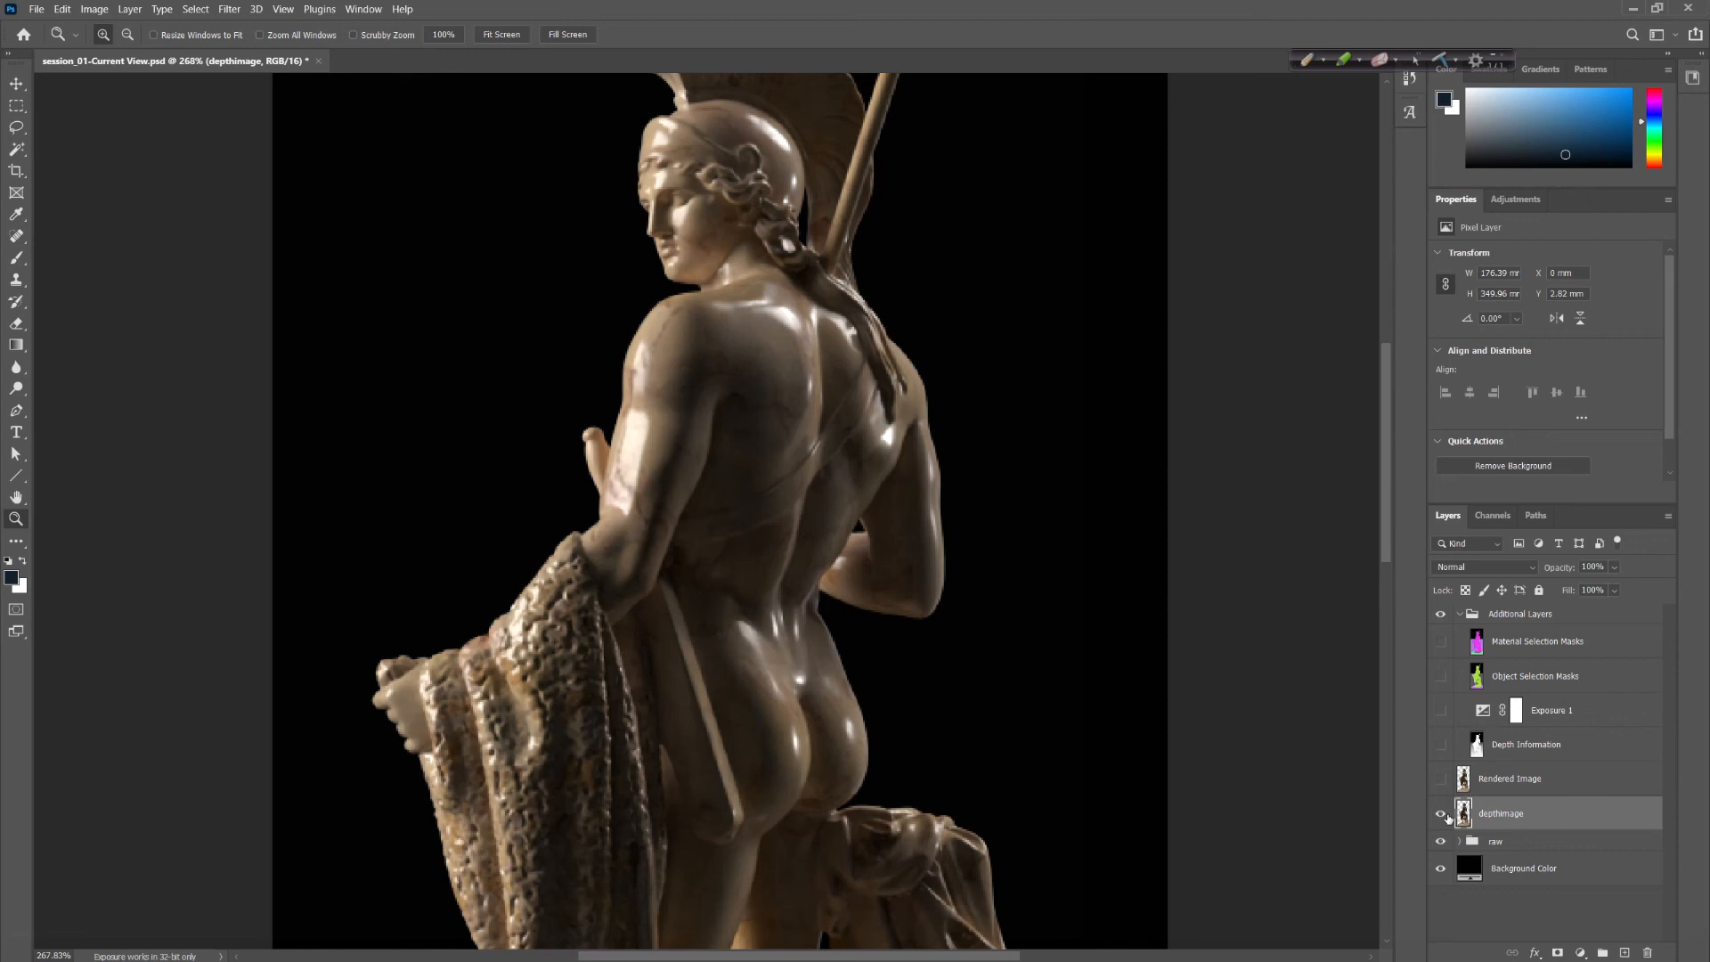
Start a Lens Blur on depthimage with the depth channel as the depth source, and set the focal point on the statue's face
{"action": "left_click", "coordinate": [230, 11]}
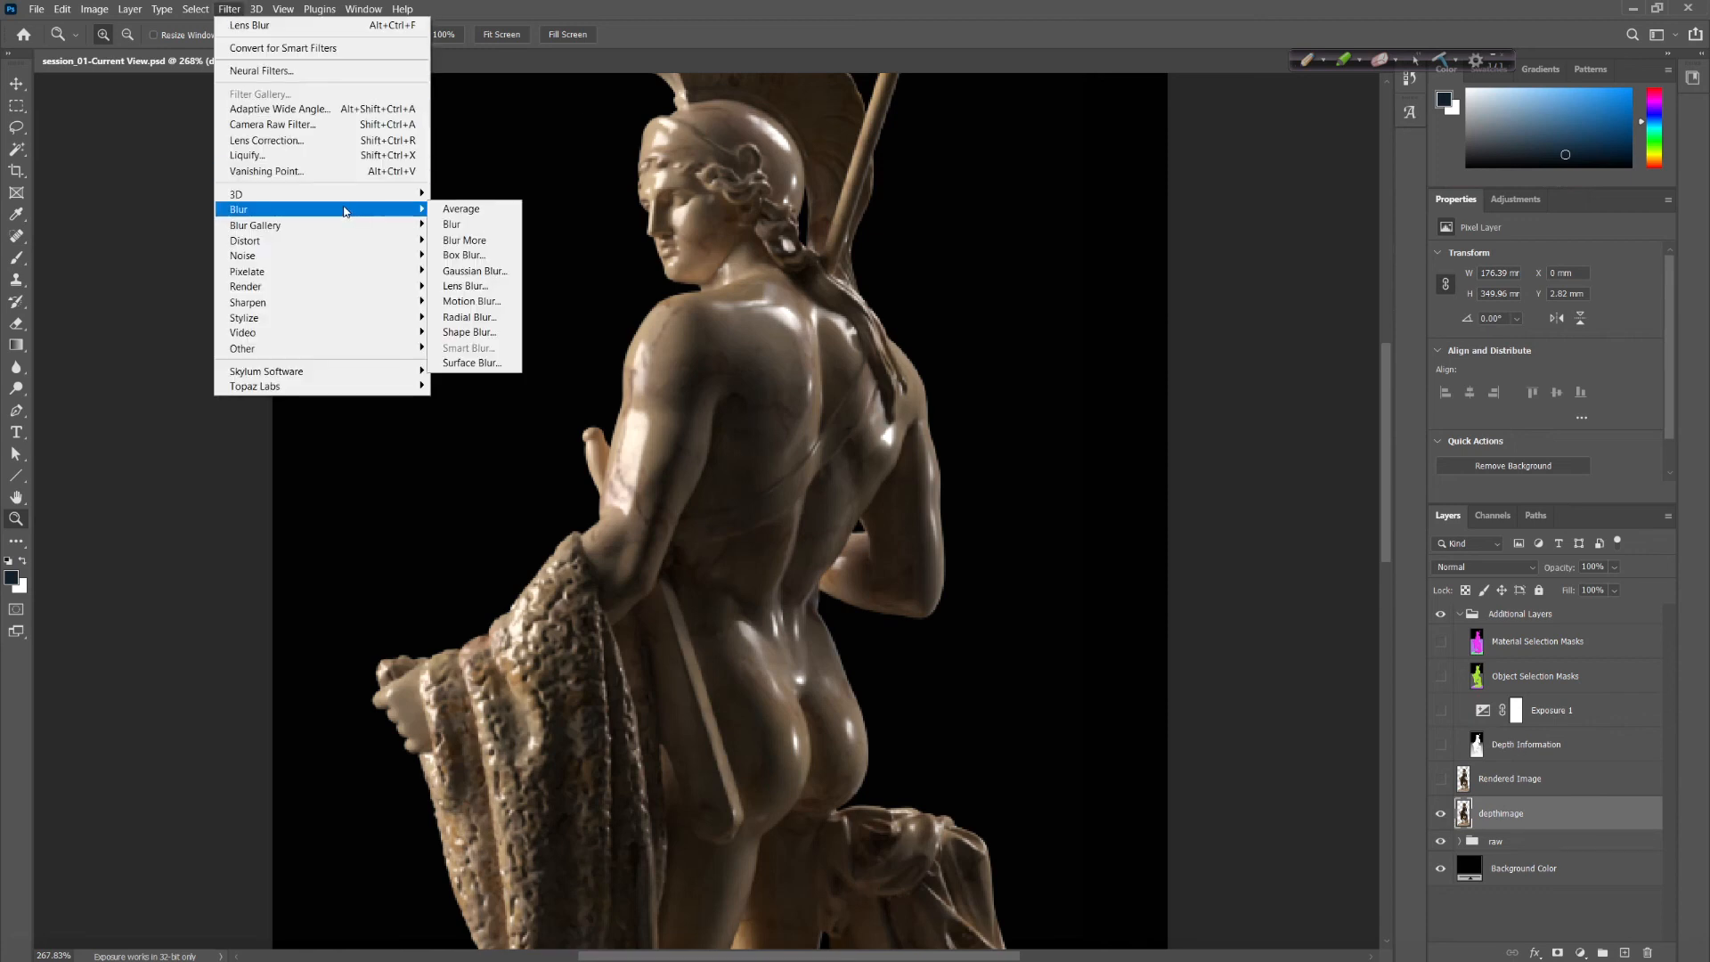
{"action": "left_click", "coordinate": [493, 289]}
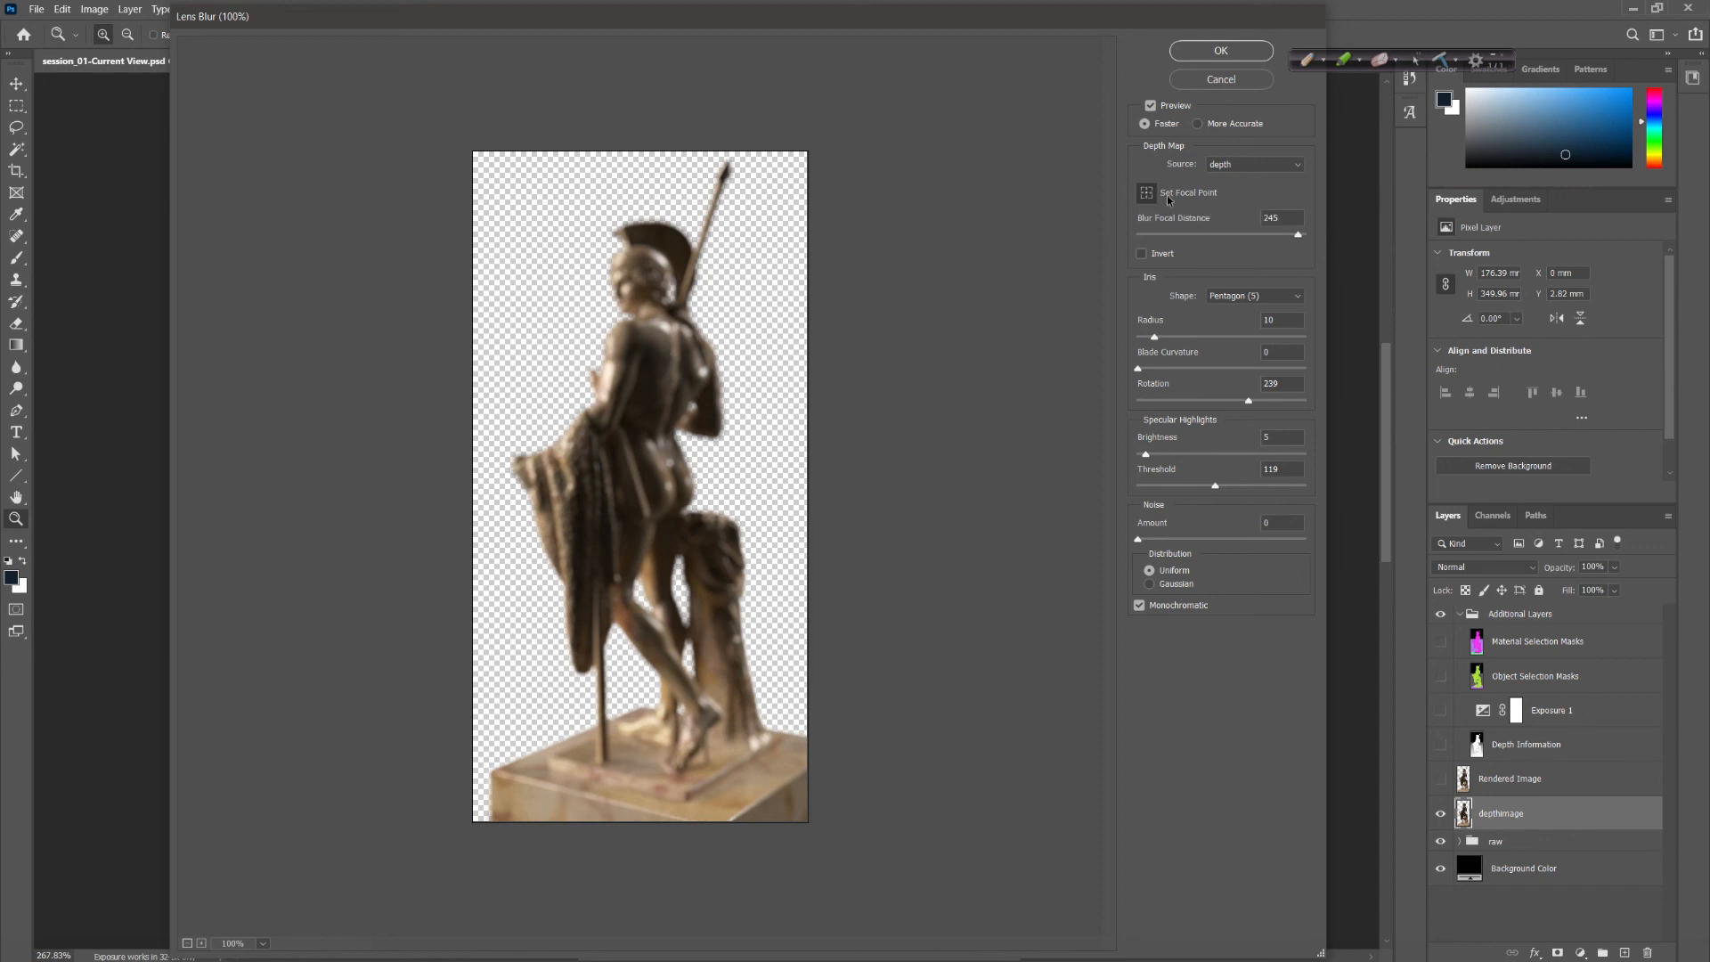
{"action": "left_click", "coordinate": [626, 291]}
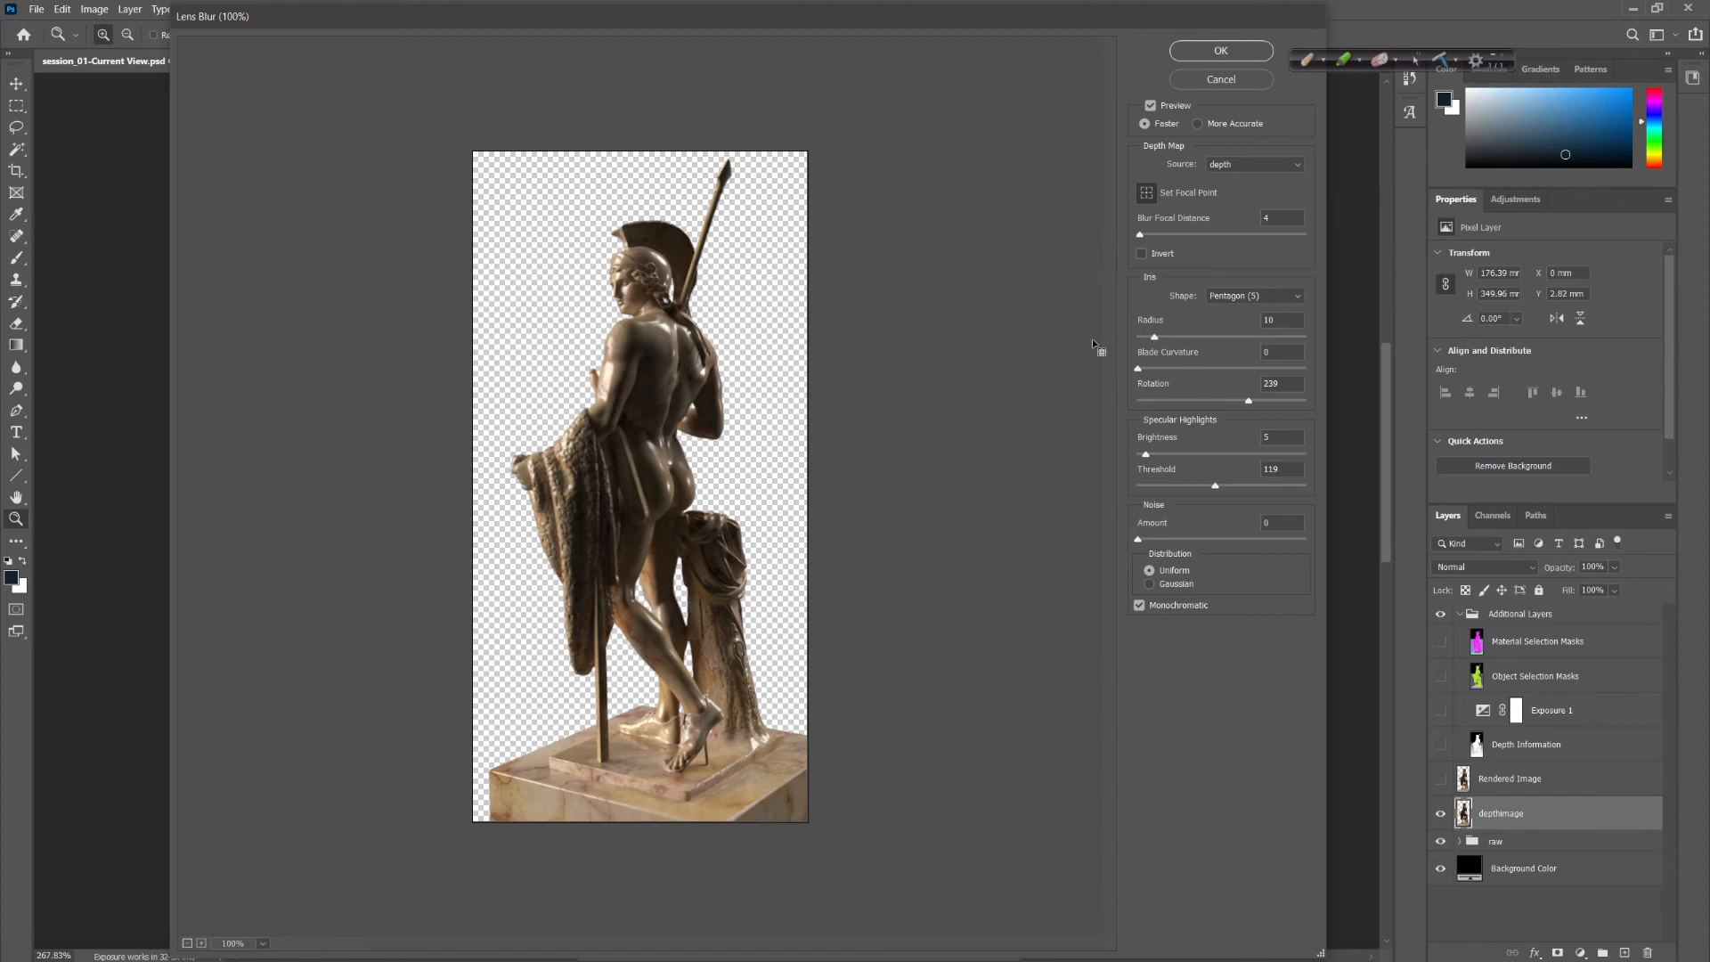
Try Lens Blur radius values of 30 and 0, and return the radius to 10
{"action": "left_click", "coordinate": [1219, 322]}
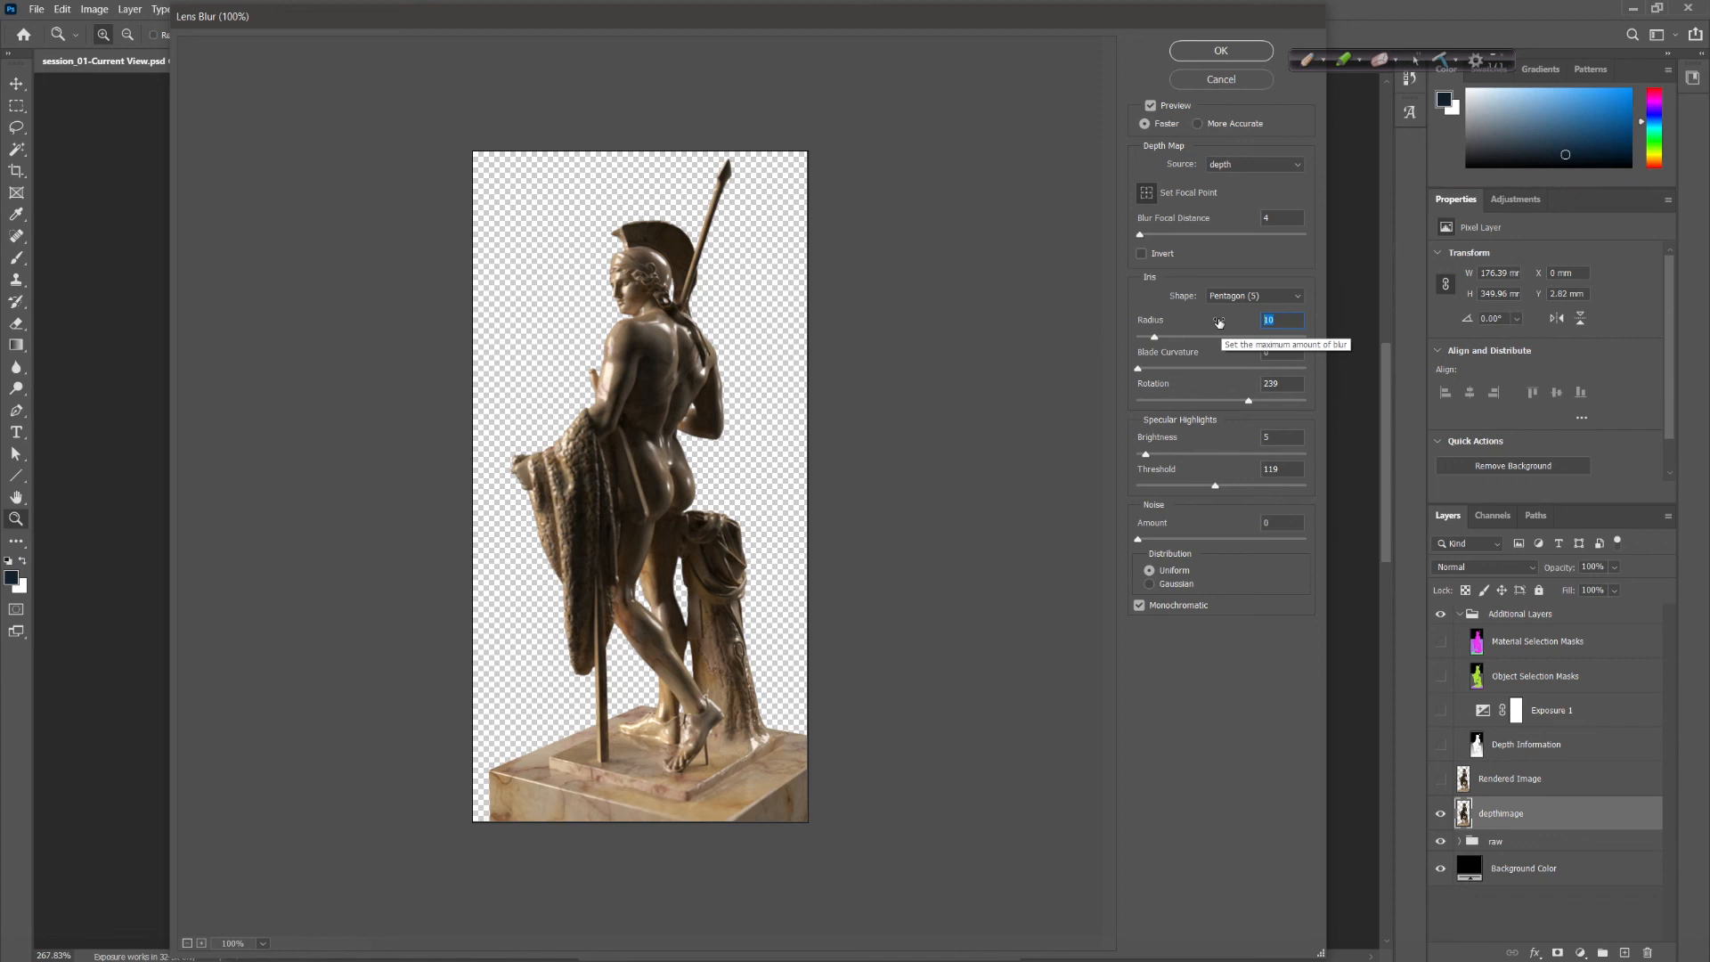
{"action": "type", "text": "30"}
{"action": "key", "text": "Return"}
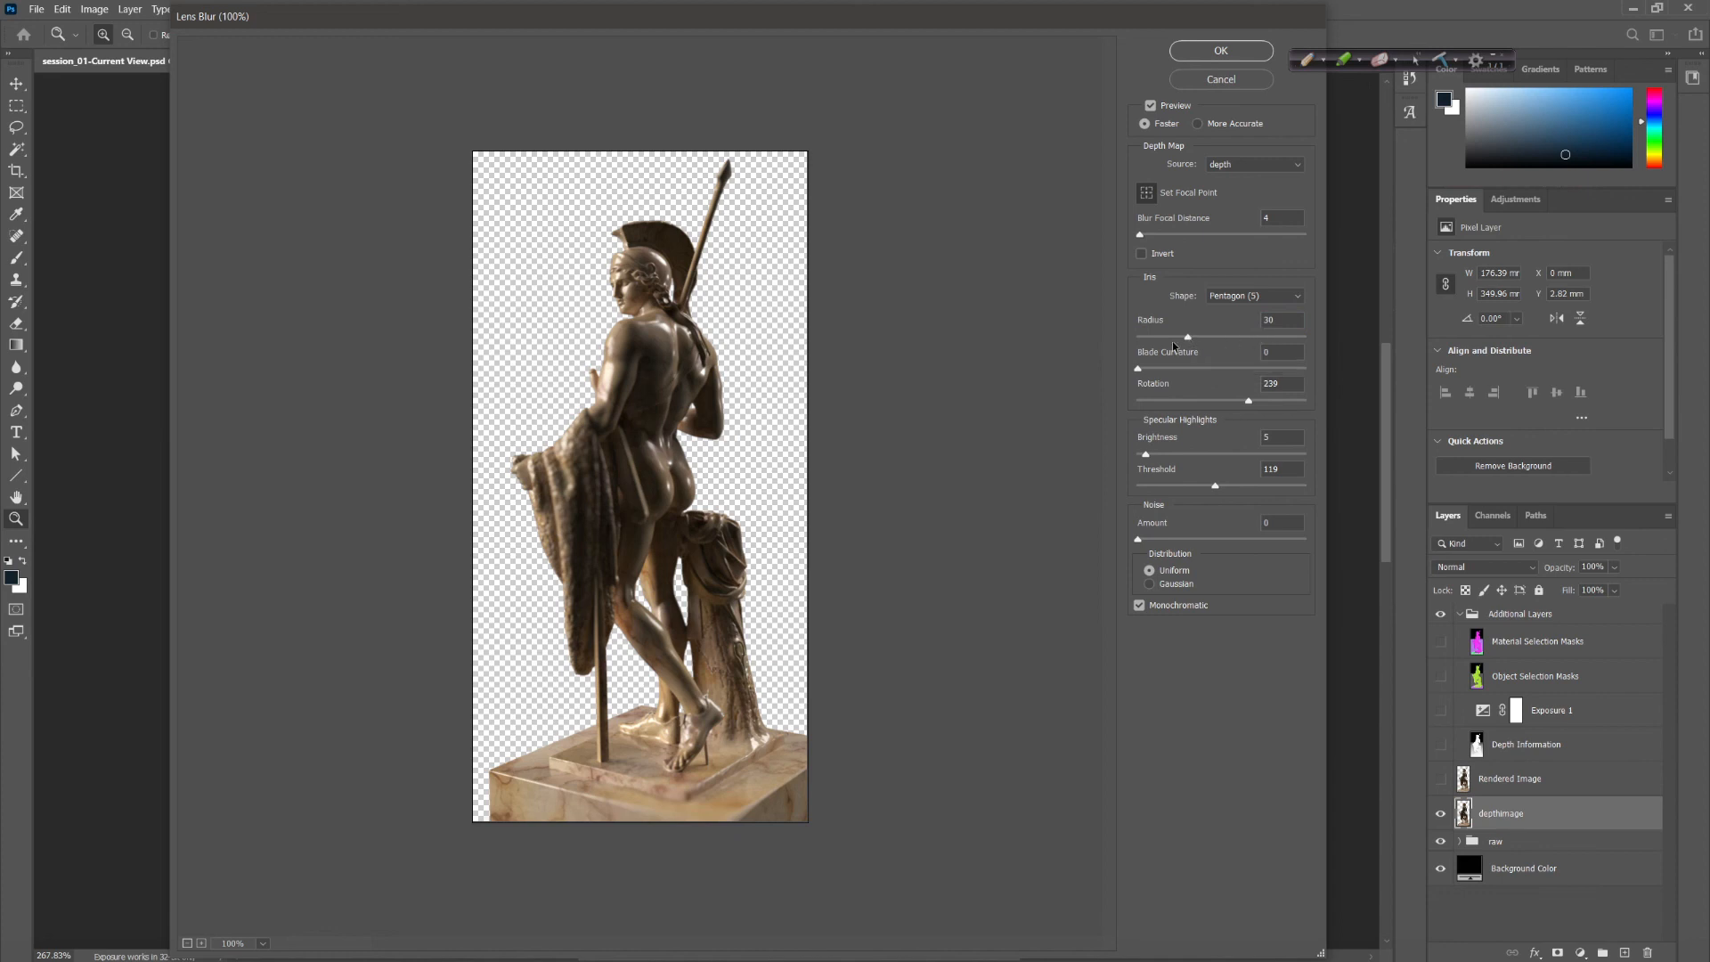
{"action": "left_click", "coordinate": [1166, 321]}
{"action": "type", "text": "0"}
{"action": "key", "text": "Return"}
{"action": "key", "text": "shift+Tab"}
{"action": "type", "text": "1"}
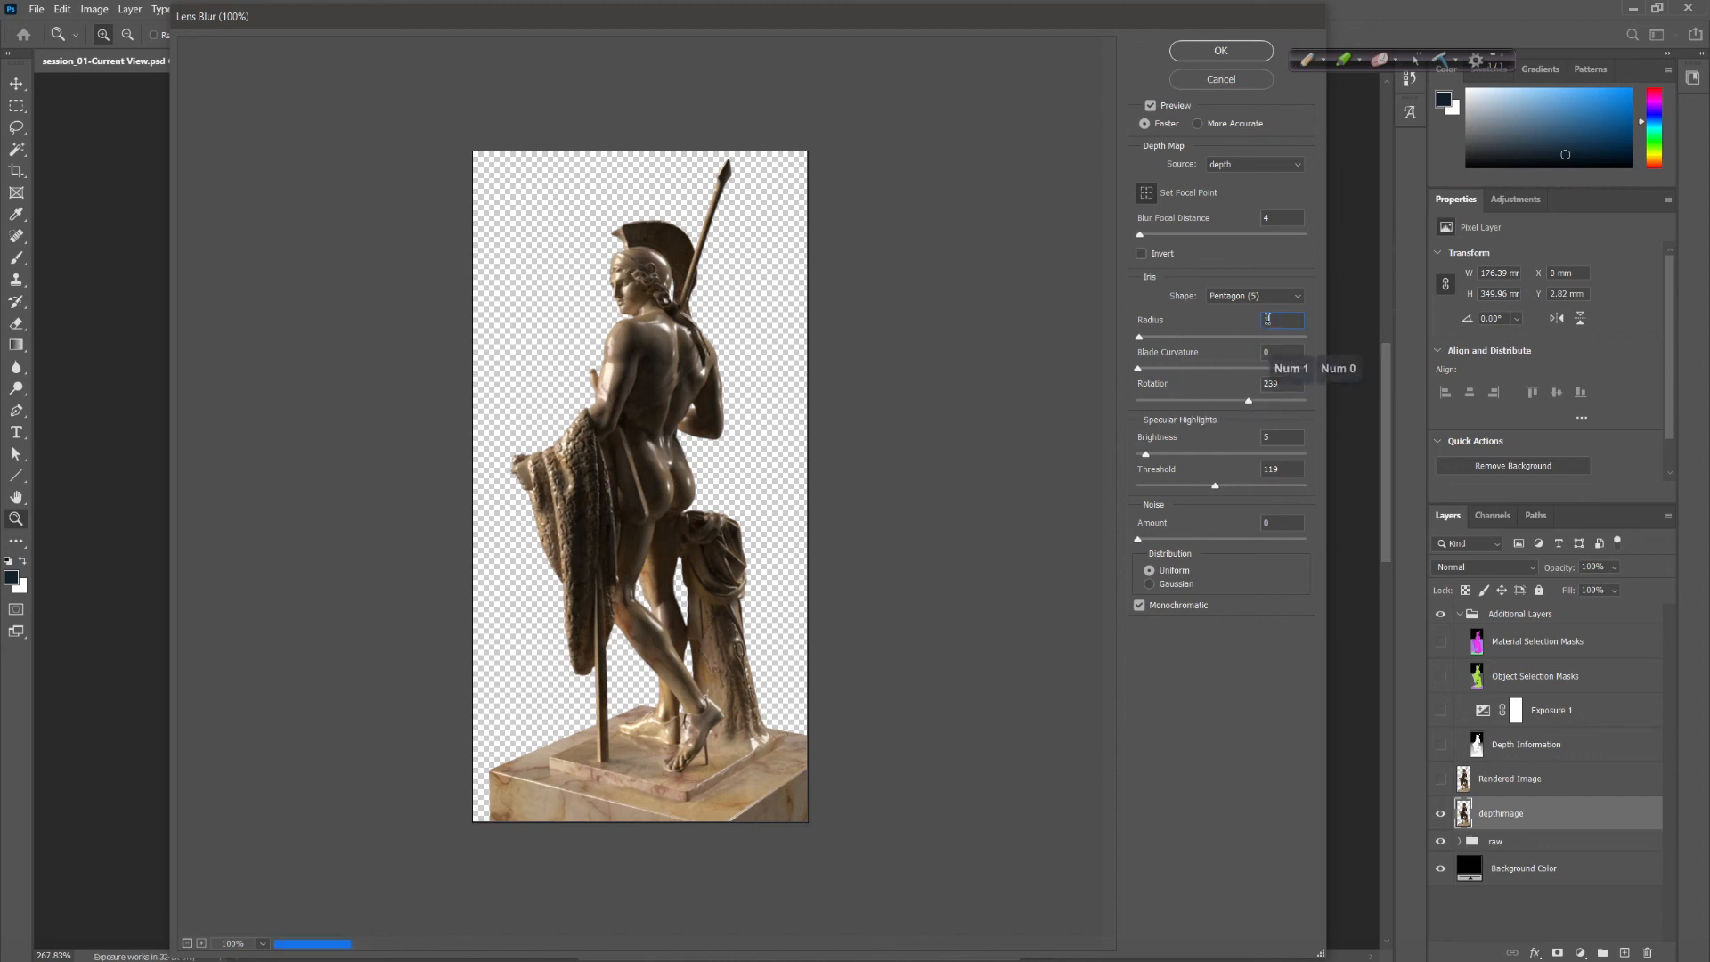
{"action": "type", "text": "0"}
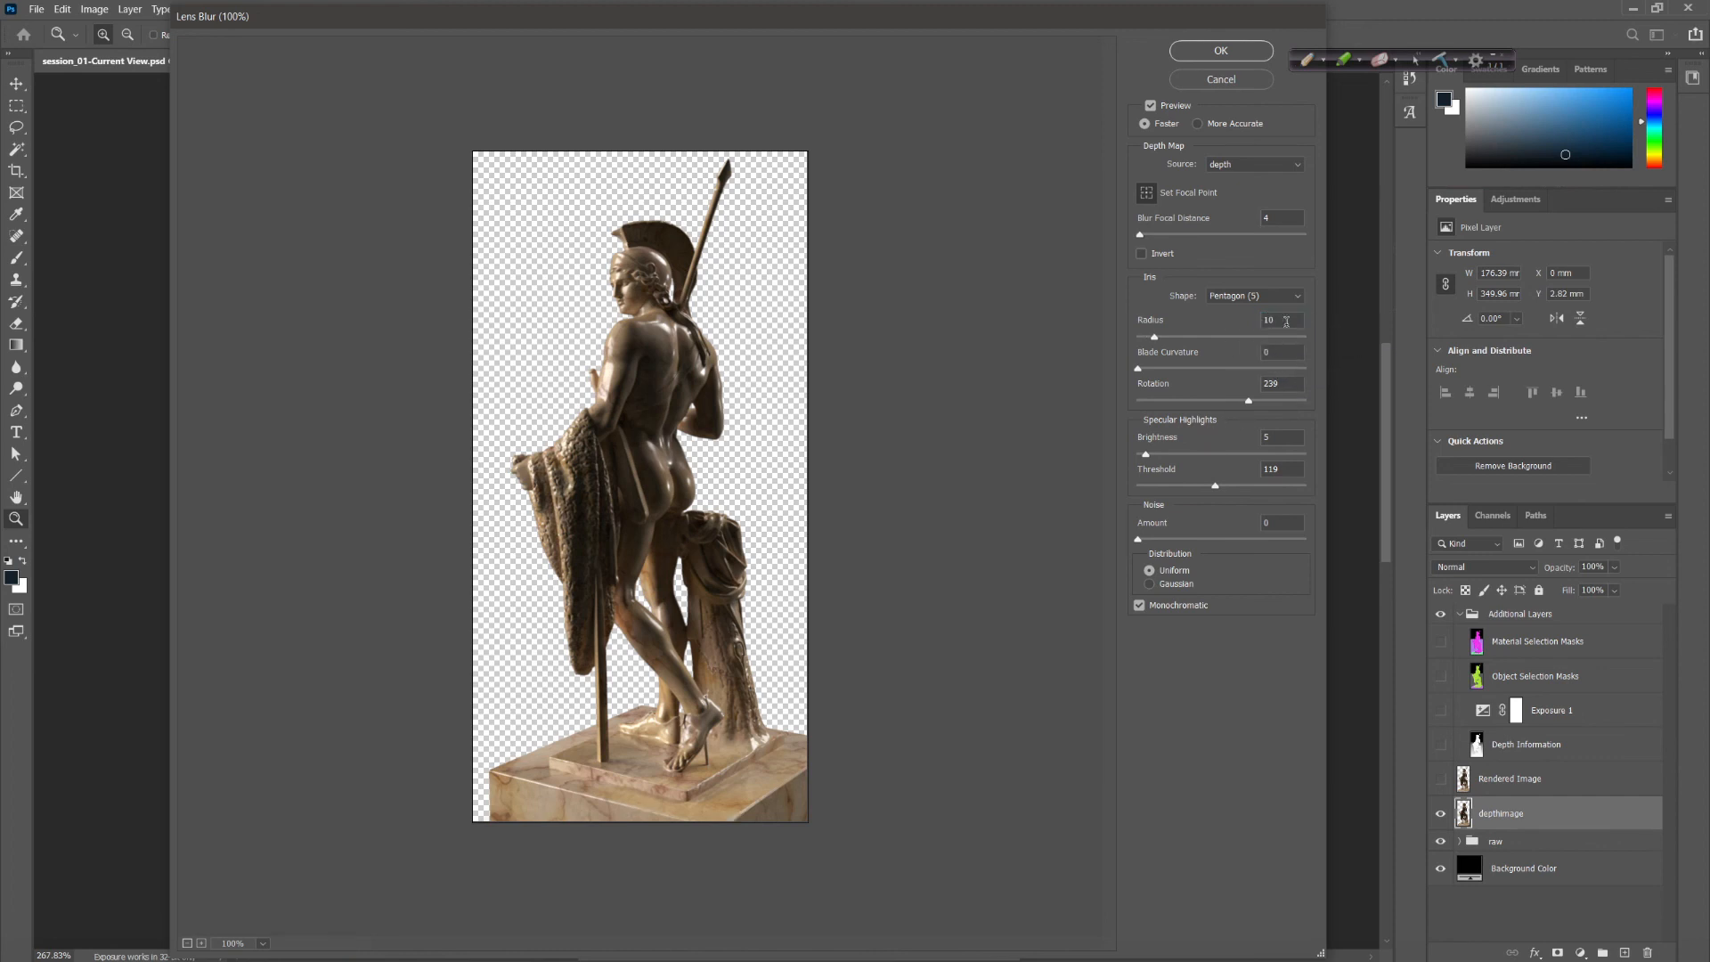
Reduce the specular highlight brightness to its minimum, choose More Accurate quality, and apply the Lens Blur
{"action": "left_click_drag", "start_coordinate": [1145, 454], "coordinate": [1136, 456]}
{"action": "left_click", "coordinate": [1207, 129]}
{"action": "left_click", "coordinate": [1230, 51]}
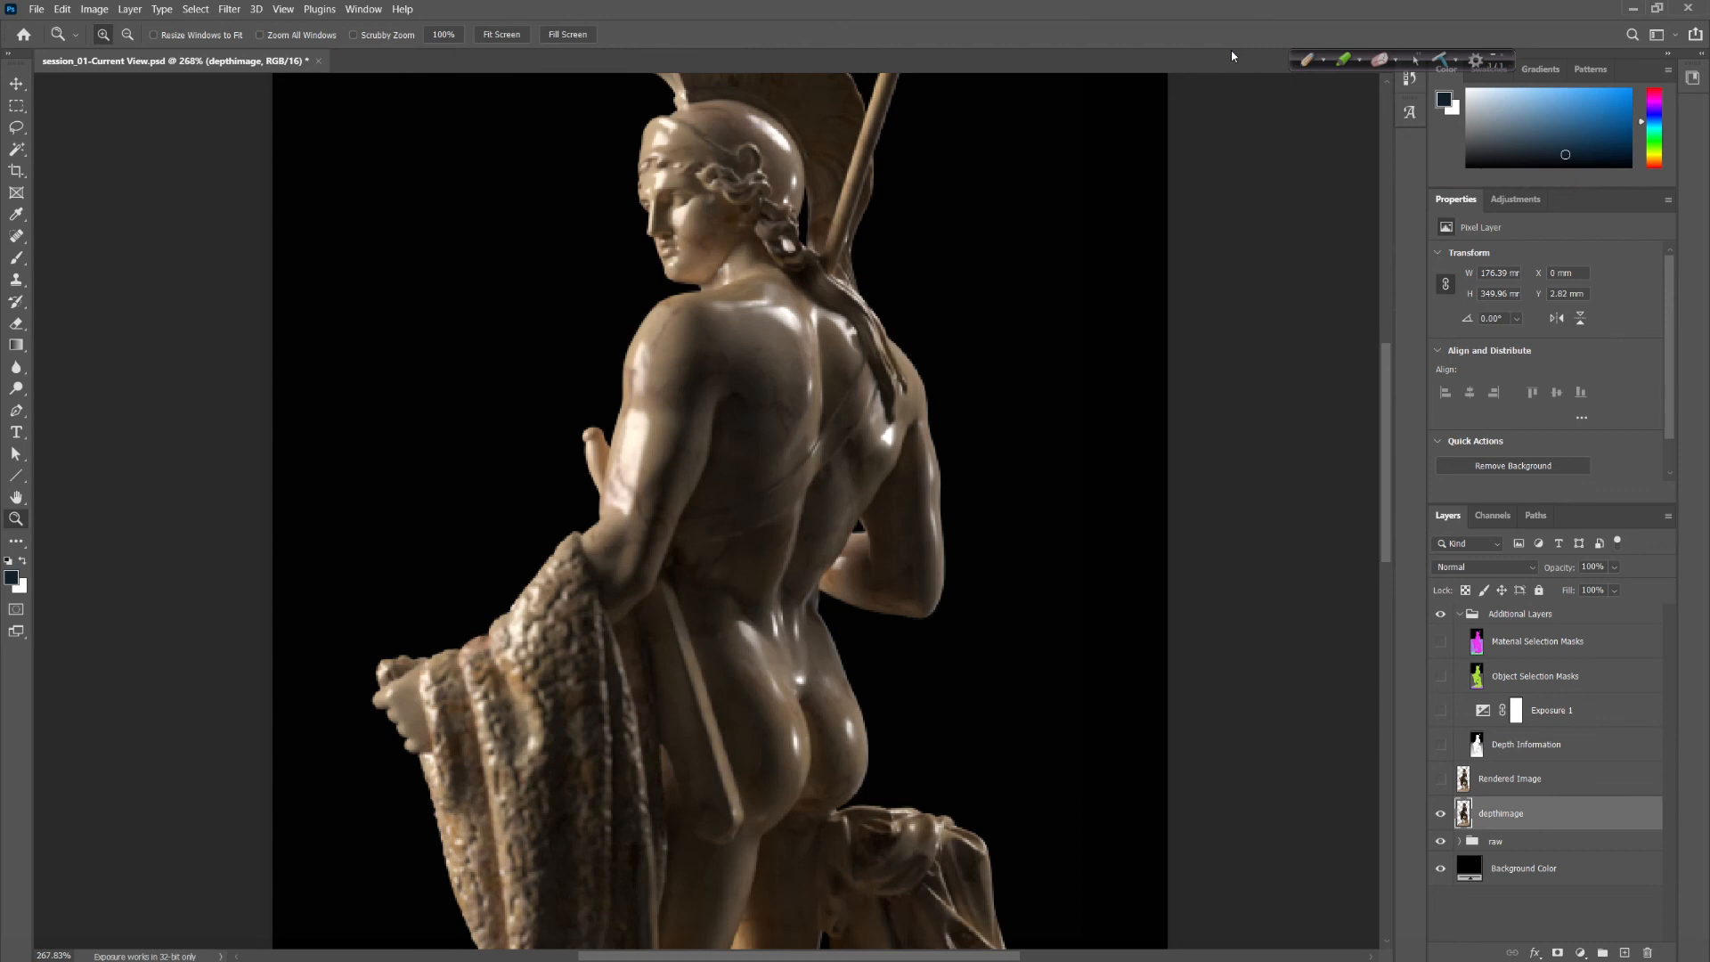
Compare the blurred depthimage layer with the raw group across the whole statue, ending with depthimage visible and selected
{"action": "double_click", "coordinate": [17, 498]}
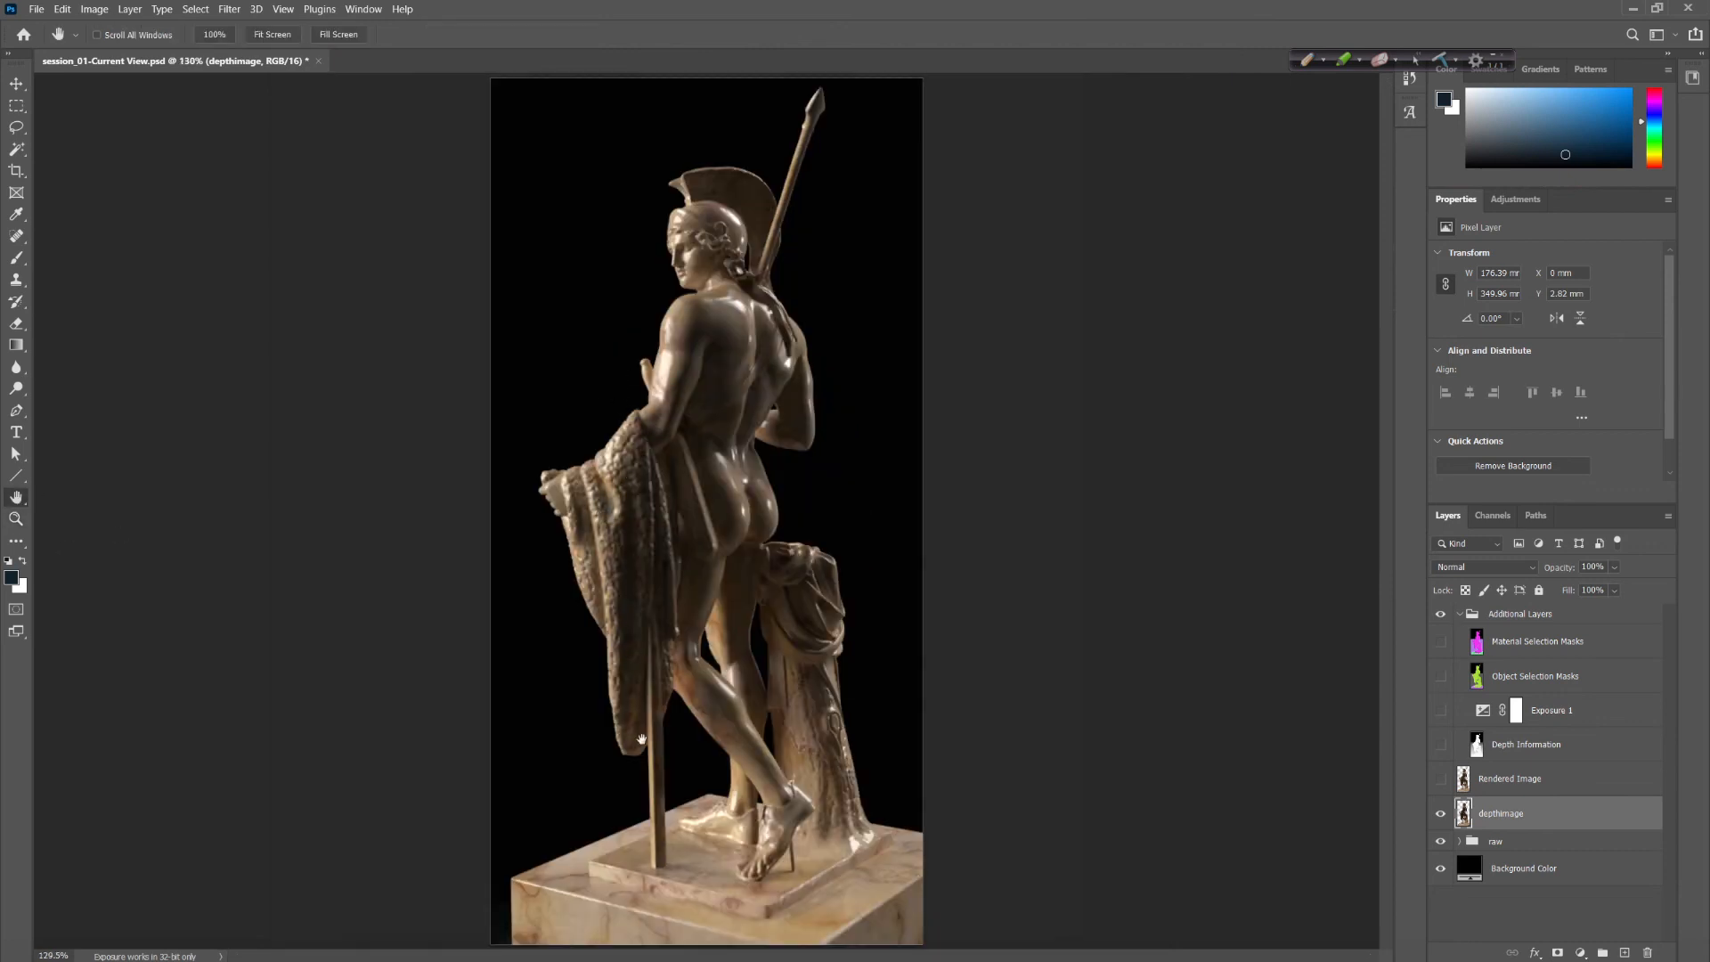
{"action": "left_click", "coordinate": [1442, 816]}
{"action": "left_click", "coordinate": [1499, 845]}
{"action": "left_click", "coordinate": [1444, 844]}
{"action": "left_click", "coordinate": [1441, 842]}
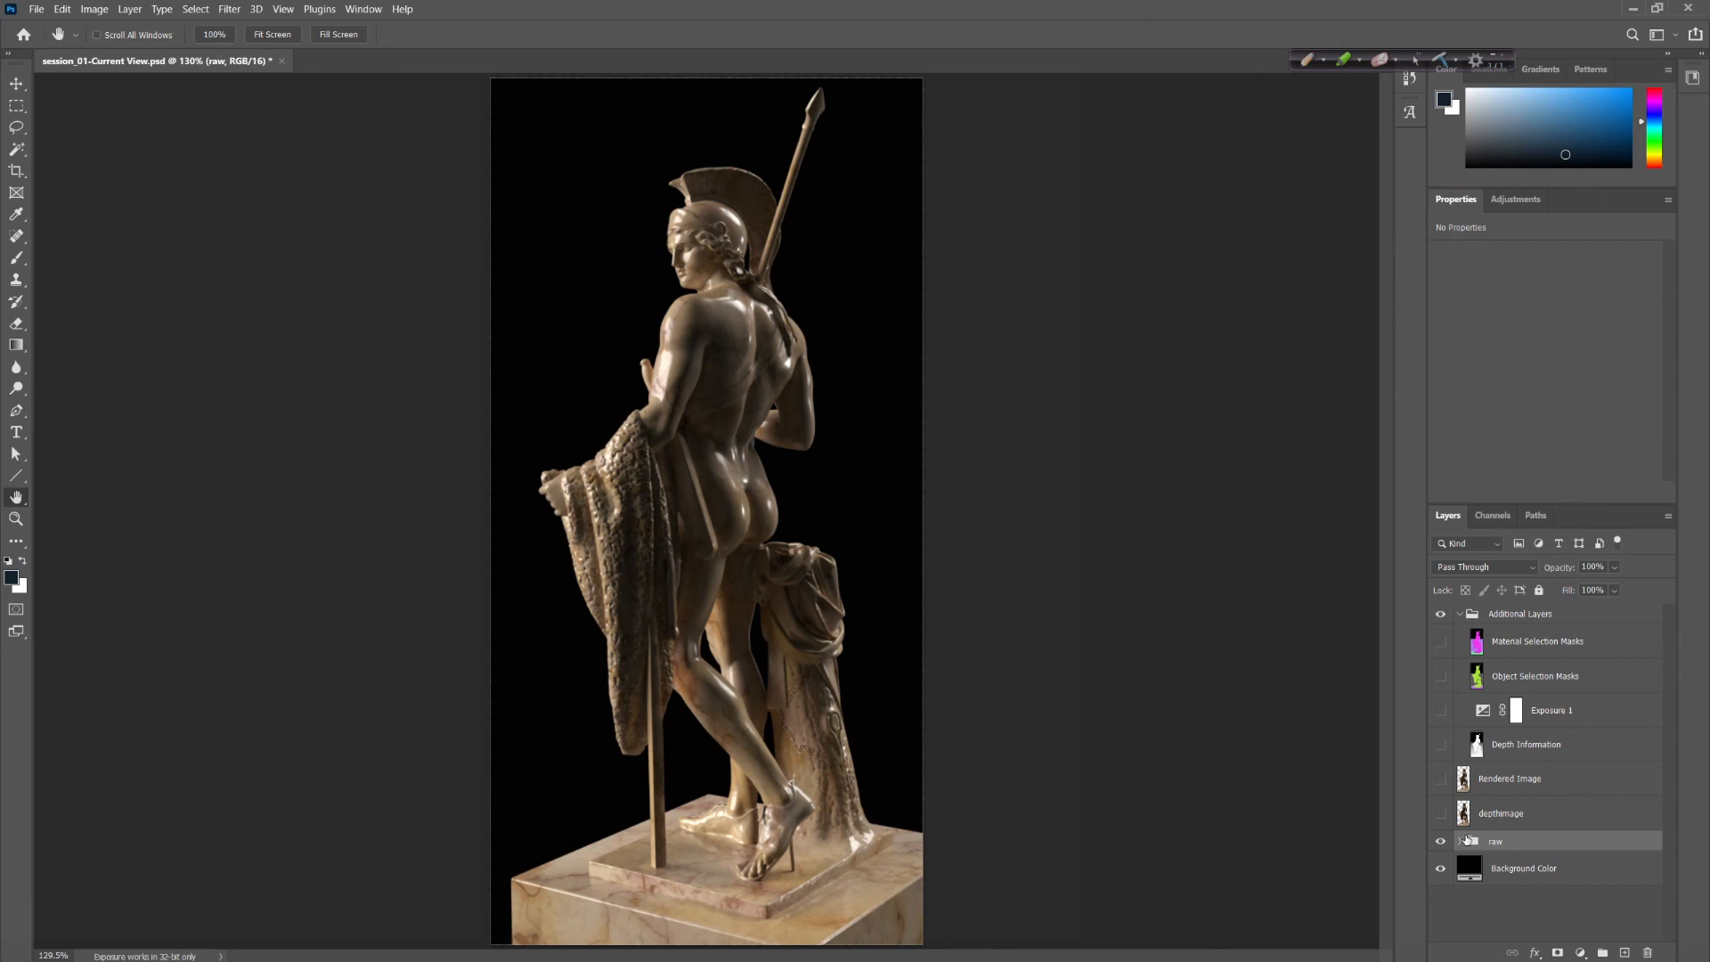
{"action": "left_click", "coordinate": [1442, 815]}
{"action": "left_click", "coordinate": [1498, 815]}
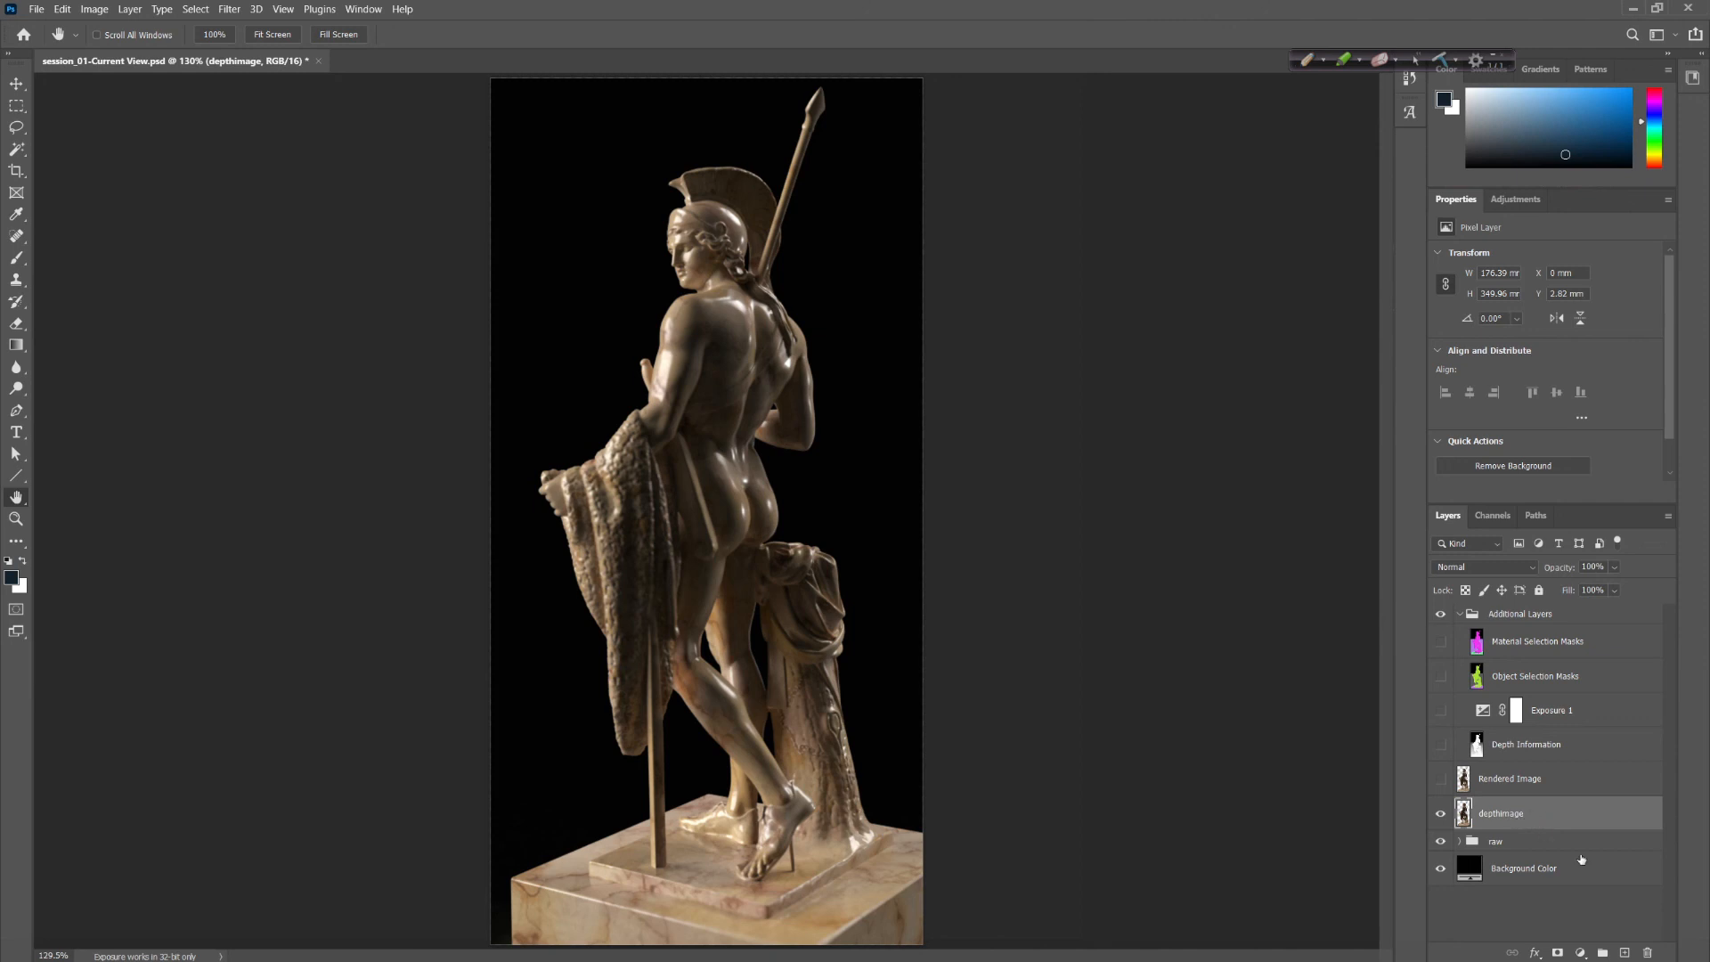
Add an Exposure adjustment layer above depthimage and set its Exposure to -0.42
{"action": "left_click", "coordinate": [1581, 952]}
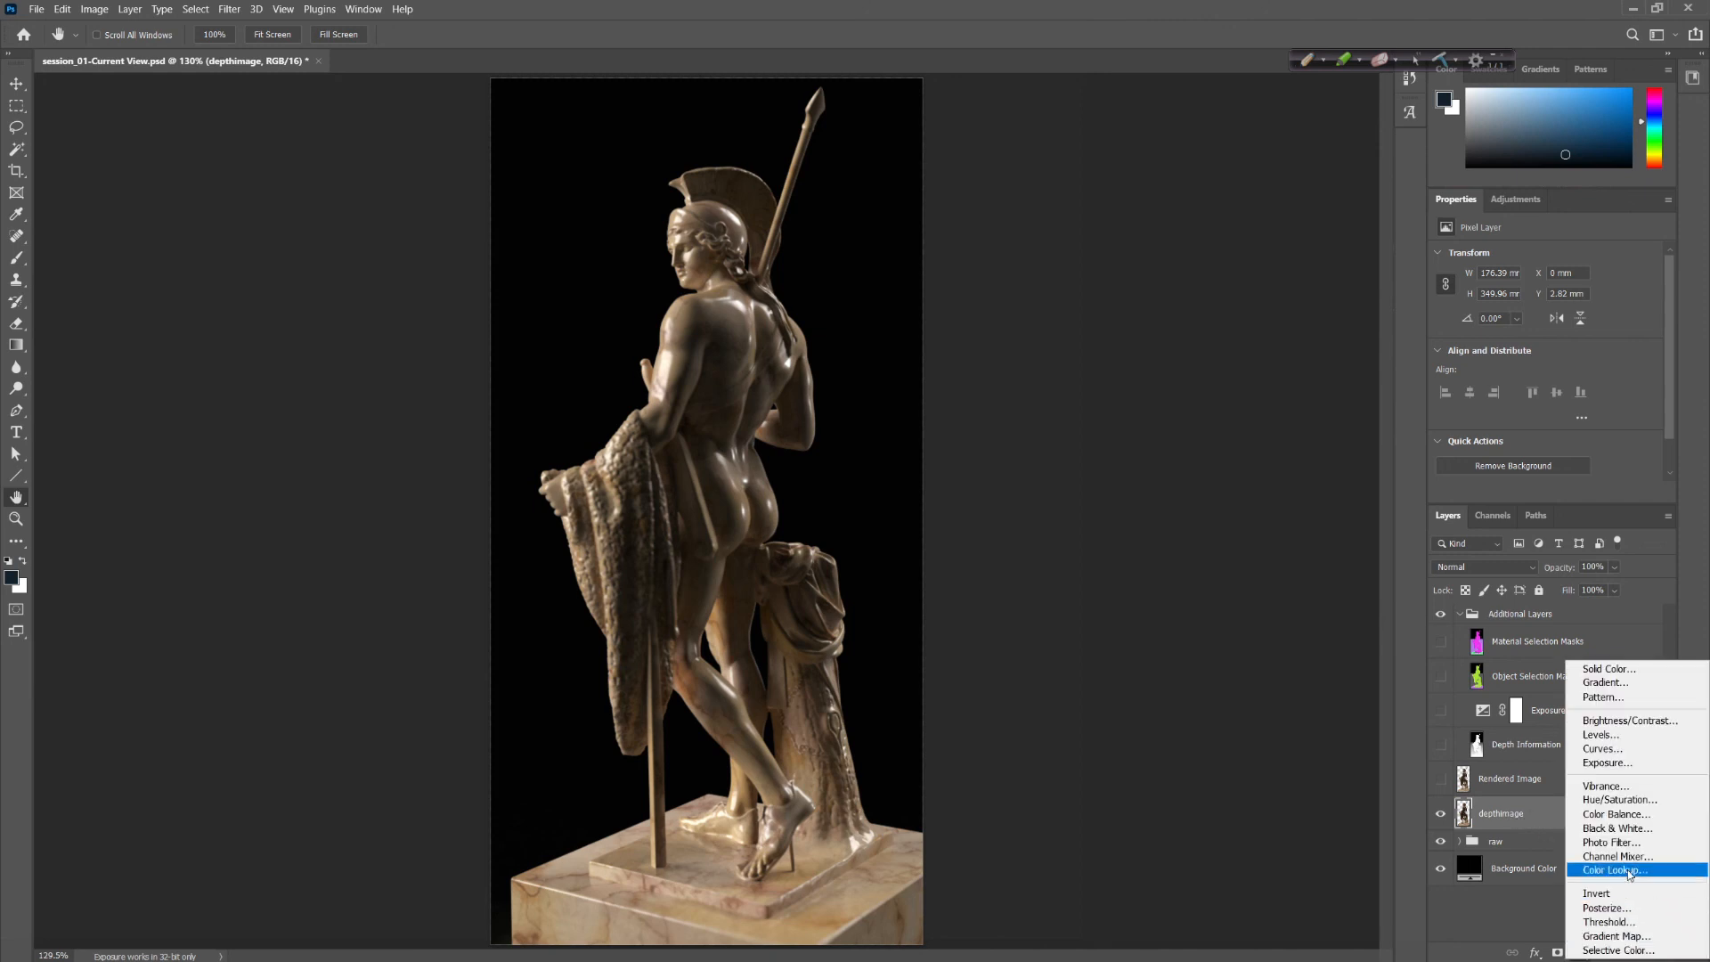
{"action": "left_click", "coordinate": [1640, 768]}
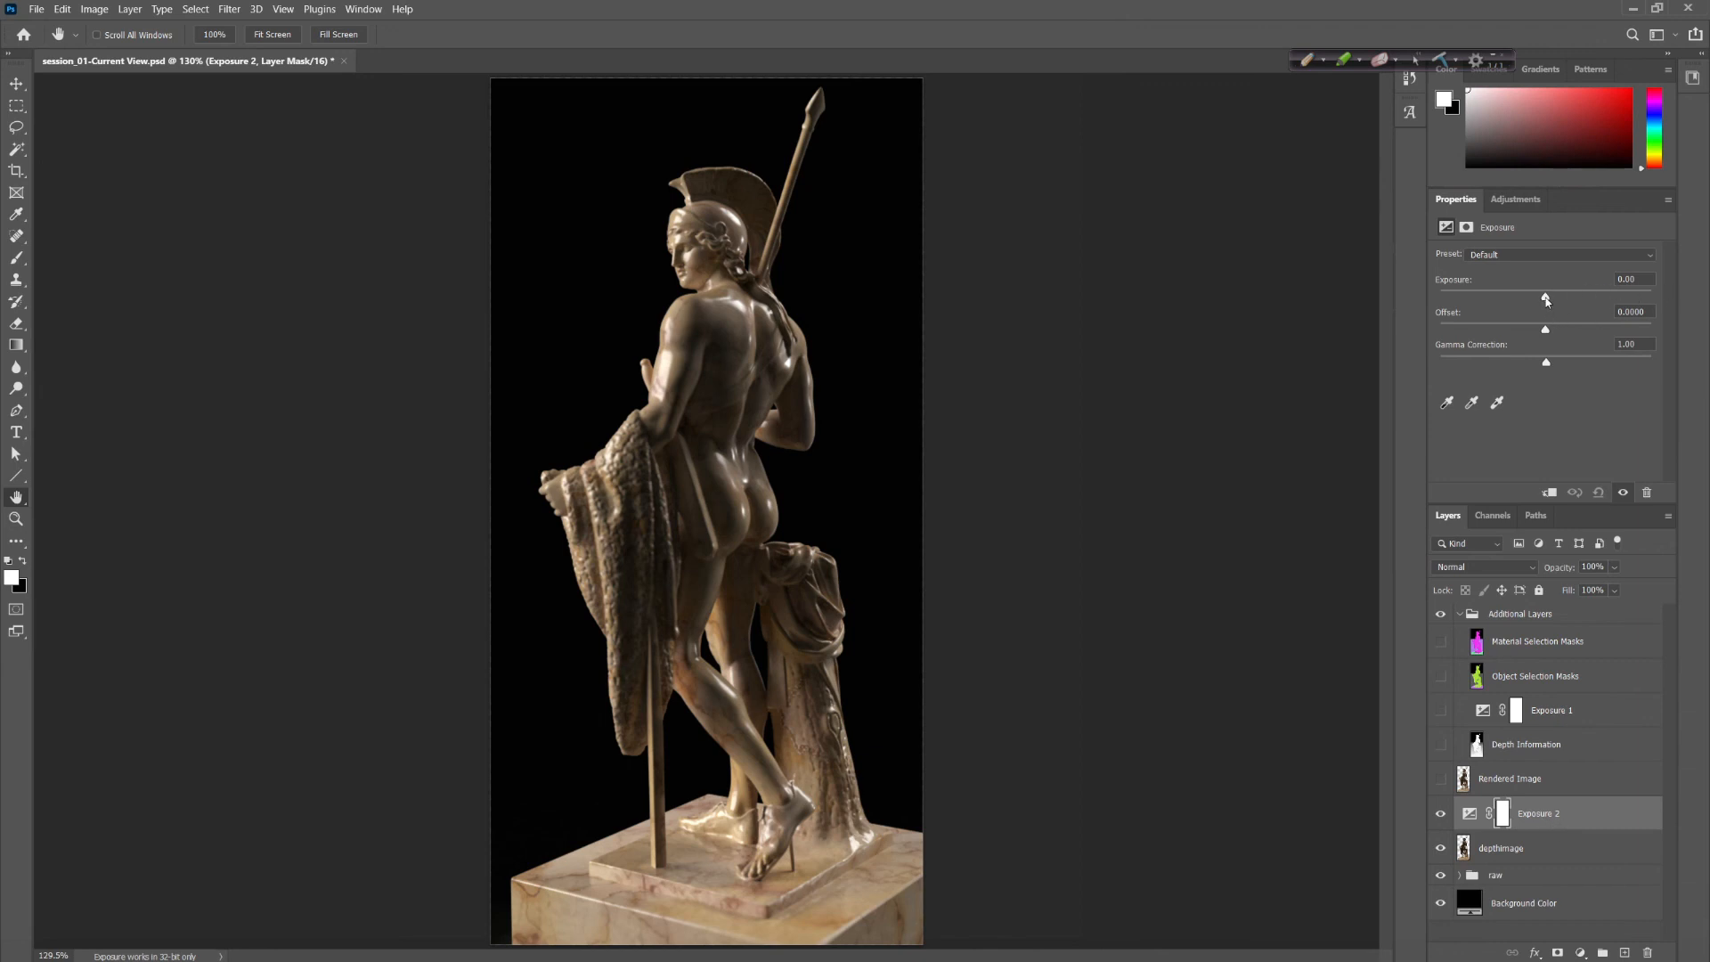
{"action": "left_click_drag", "start_coordinate": [1555, 302], "coordinate": [1538, 300]}
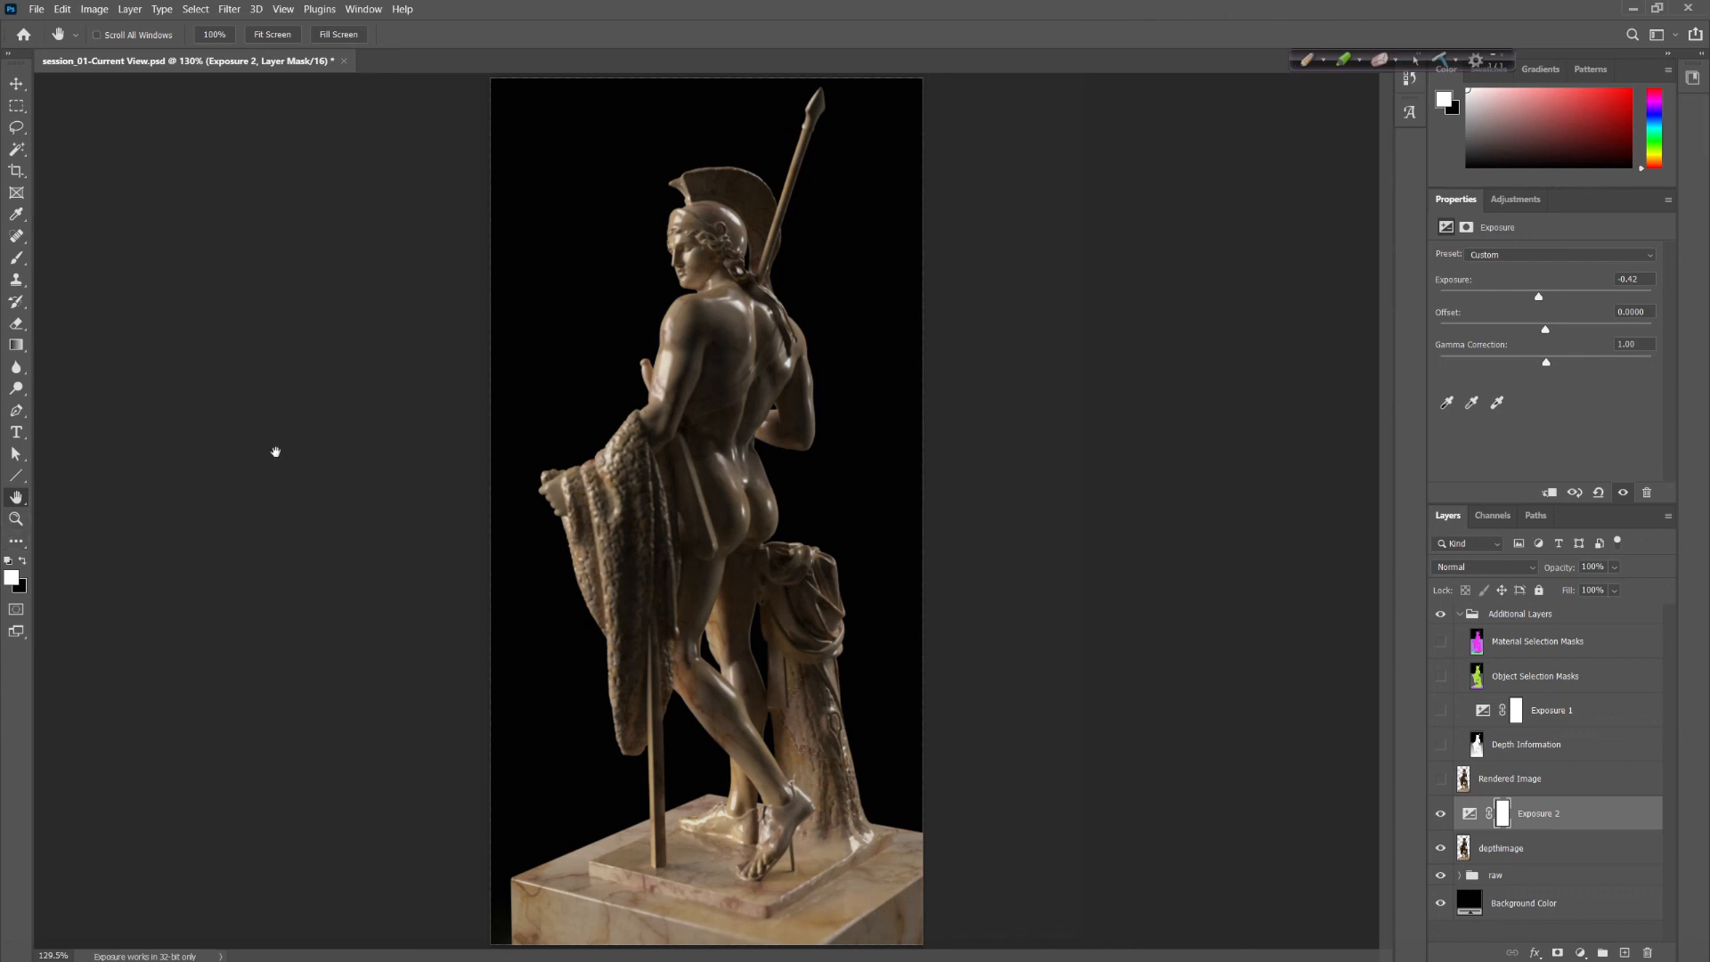
Examine the full image at 100% with and without the Exposure 2 adjustment, with its layer mask selected
{"action": "left_click", "coordinate": [16, 518]}
{"action": "key", "text": "alt"}
{"action": "left_click", "coordinate": [646, 547], "text": "alt"}
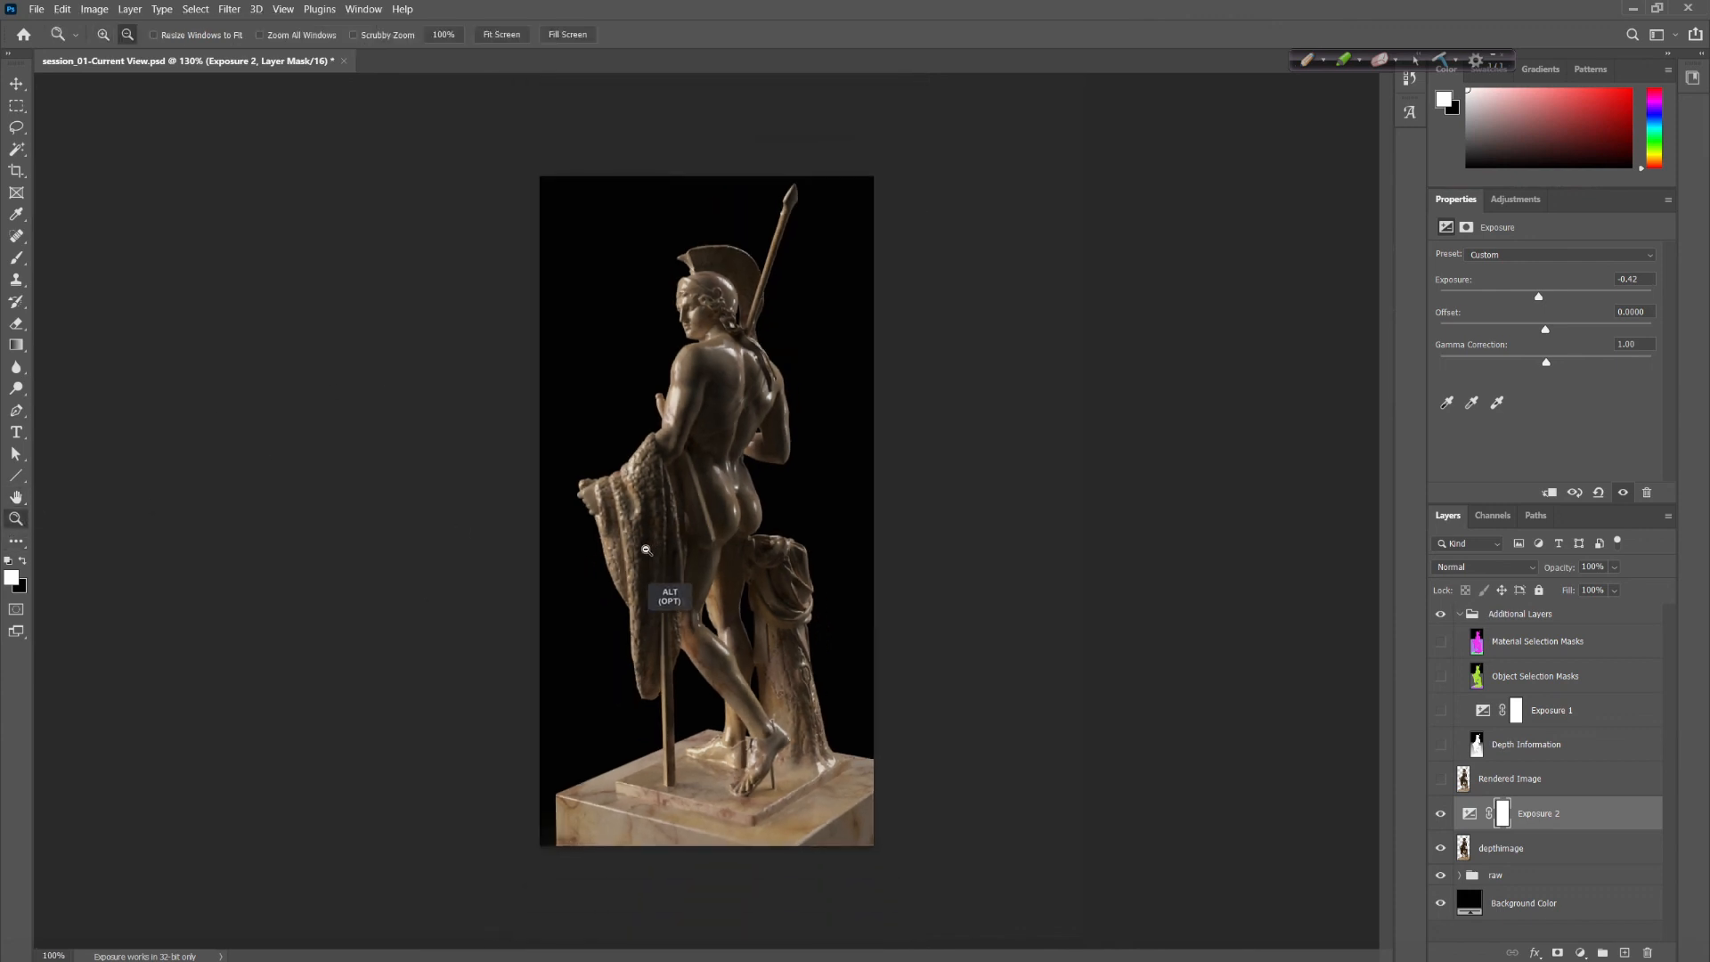
{"action": "left_click", "coordinate": [1502, 813]}
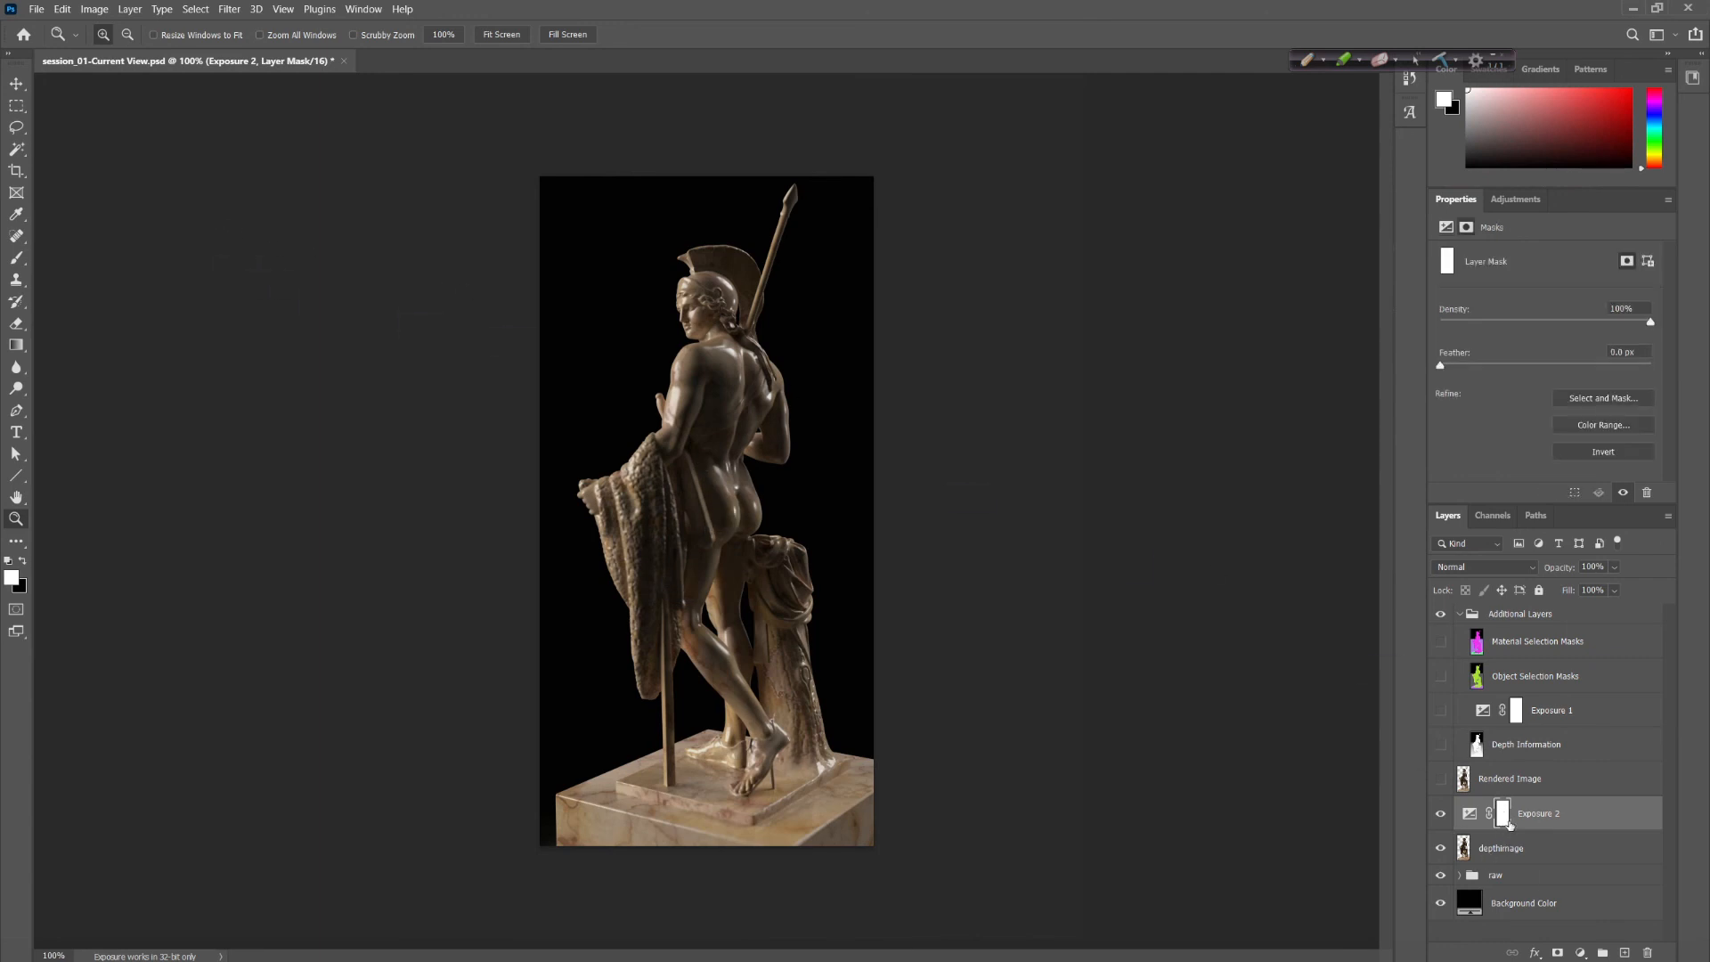
{"action": "left_click", "coordinate": [1442, 817]}
{"action": "left_click", "coordinate": [1441, 817]}
{"action": "left_click", "coordinate": [1442, 817]}
{"action": "left_click", "coordinate": [1442, 817]}
{"action": "left_click", "coordinate": [1442, 816]}
{"action": "left_click", "coordinate": [1442, 816]}
Fill the Exposure 2 mask with a linear white-to-black gradient running from the raised foot near the plinth up to the cloak
{"action": "left_click", "coordinate": [17, 345]}
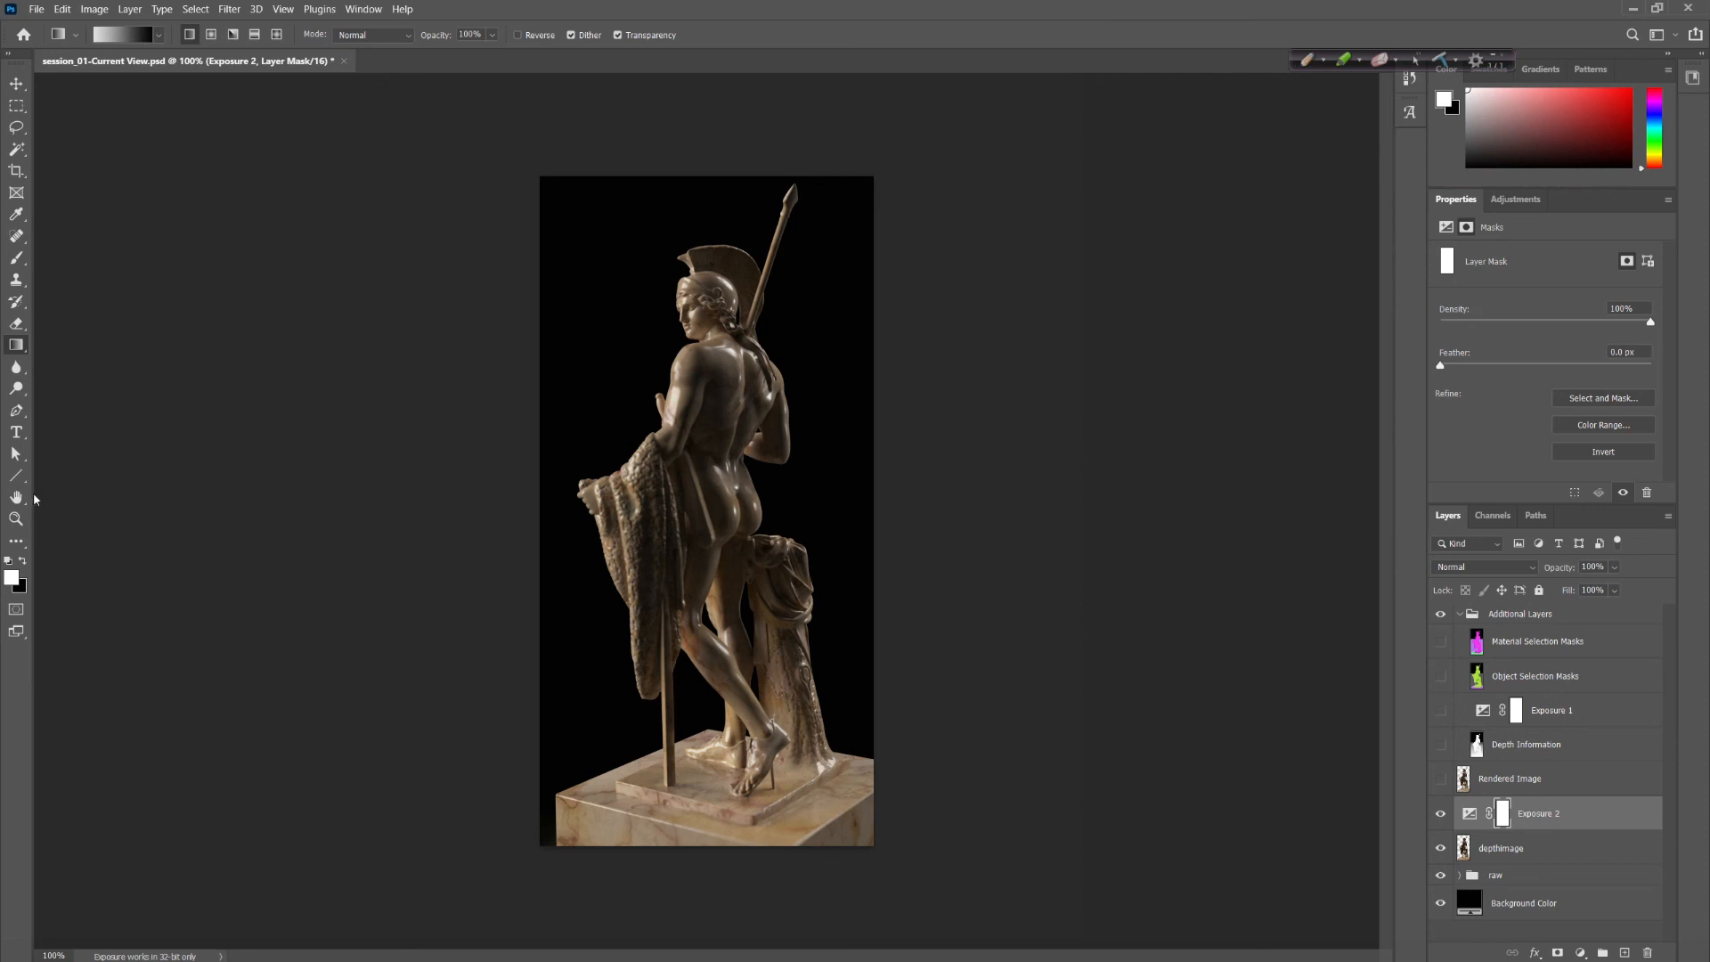
{"action": "left_click", "coordinate": [1502, 823]}
{"action": "left_click", "coordinate": [1480, 823]}
{"action": "left_click", "coordinate": [1502, 815]}
{"action": "mouse_move", "coordinate": [690, 403]}
{"action": "left_mouse_down"}
{"action": "mouse_move", "coordinate": [836, 878]}
{"action": "mouse_move", "coordinate": [857, 891]}
{"action": "left_mouse_up"}
{"action": "left_click_drag", "start_coordinate": [693, 414], "coordinate": [898, 916]}
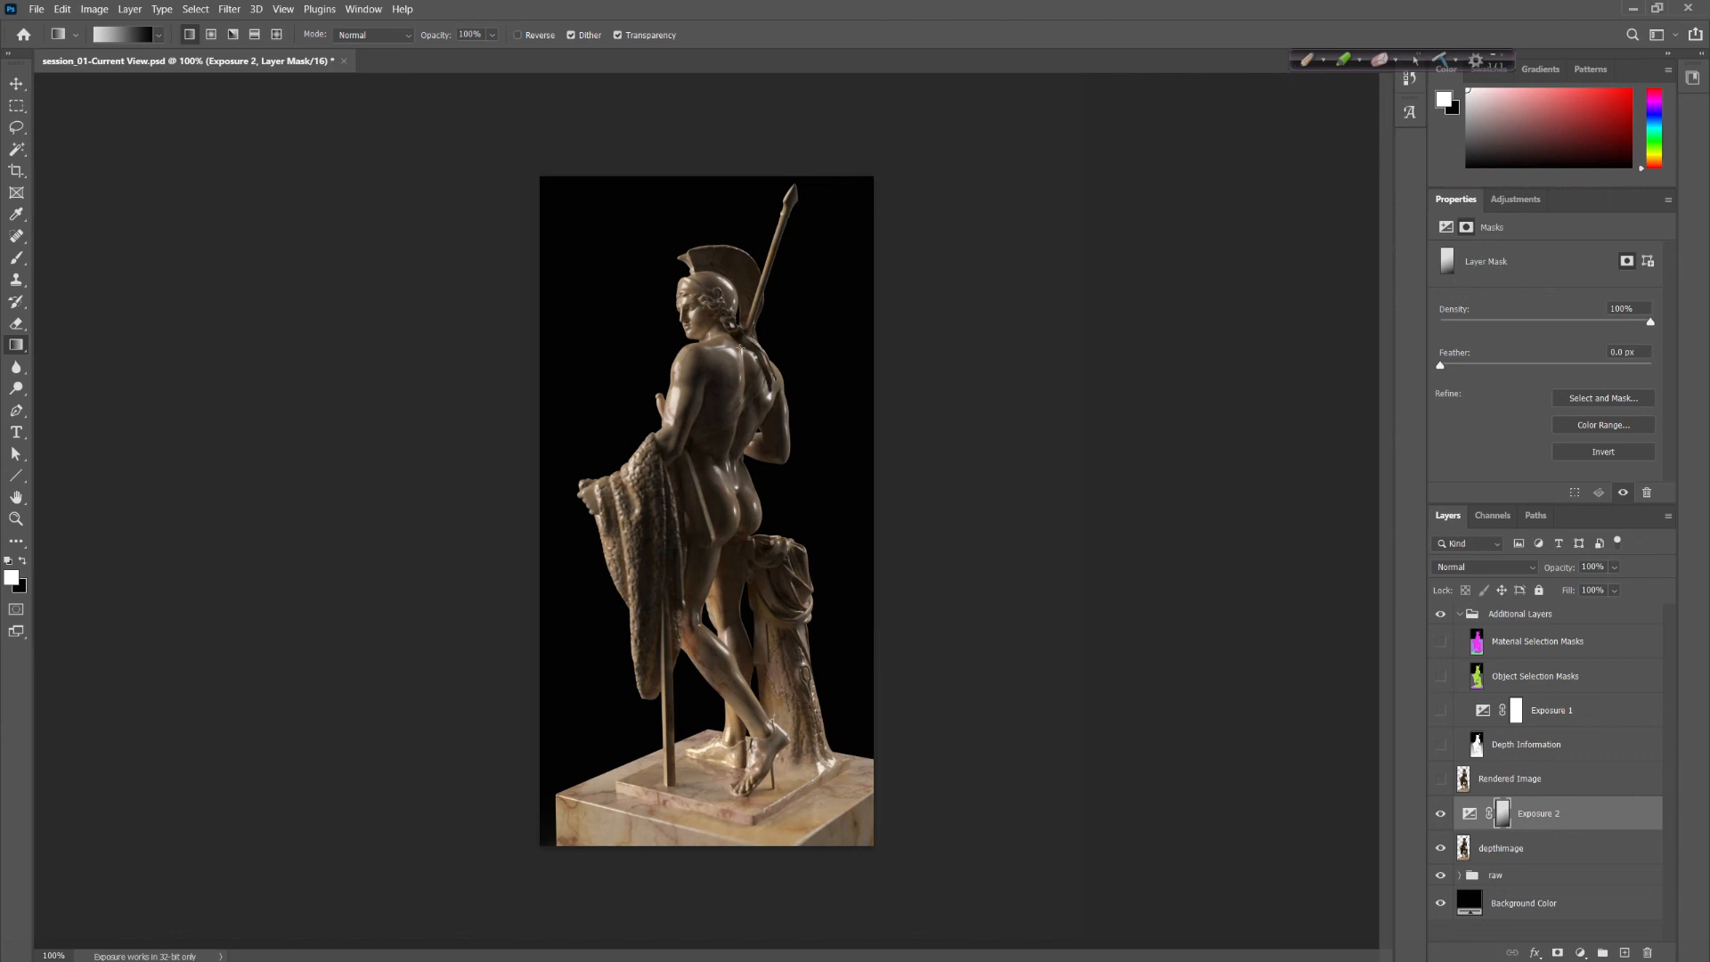
{"action": "left_click_drag", "start_coordinate": [885, 895], "coordinate": [684, 527]}
{"action": "left_click_drag", "start_coordinate": [784, 755], "coordinate": [670, 570]}
Compare the statue and plinth with the masked Exposure 2 adjustment shown and hidden
{"action": "left_click", "coordinate": [1441, 814]}
{"action": "left_click", "coordinate": [1441, 815]}
{"action": "left_click", "coordinate": [1442, 815]}
{"action": "left_click", "coordinate": [1443, 815]}
{"action": "left_click", "coordinate": [1442, 815]}
{"action": "left_click", "coordinate": [1442, 815]}
{"action": "left_click", "coordinate": [1443, 816]}
{"action": "left_click", "coordinate": [1442, 816]}
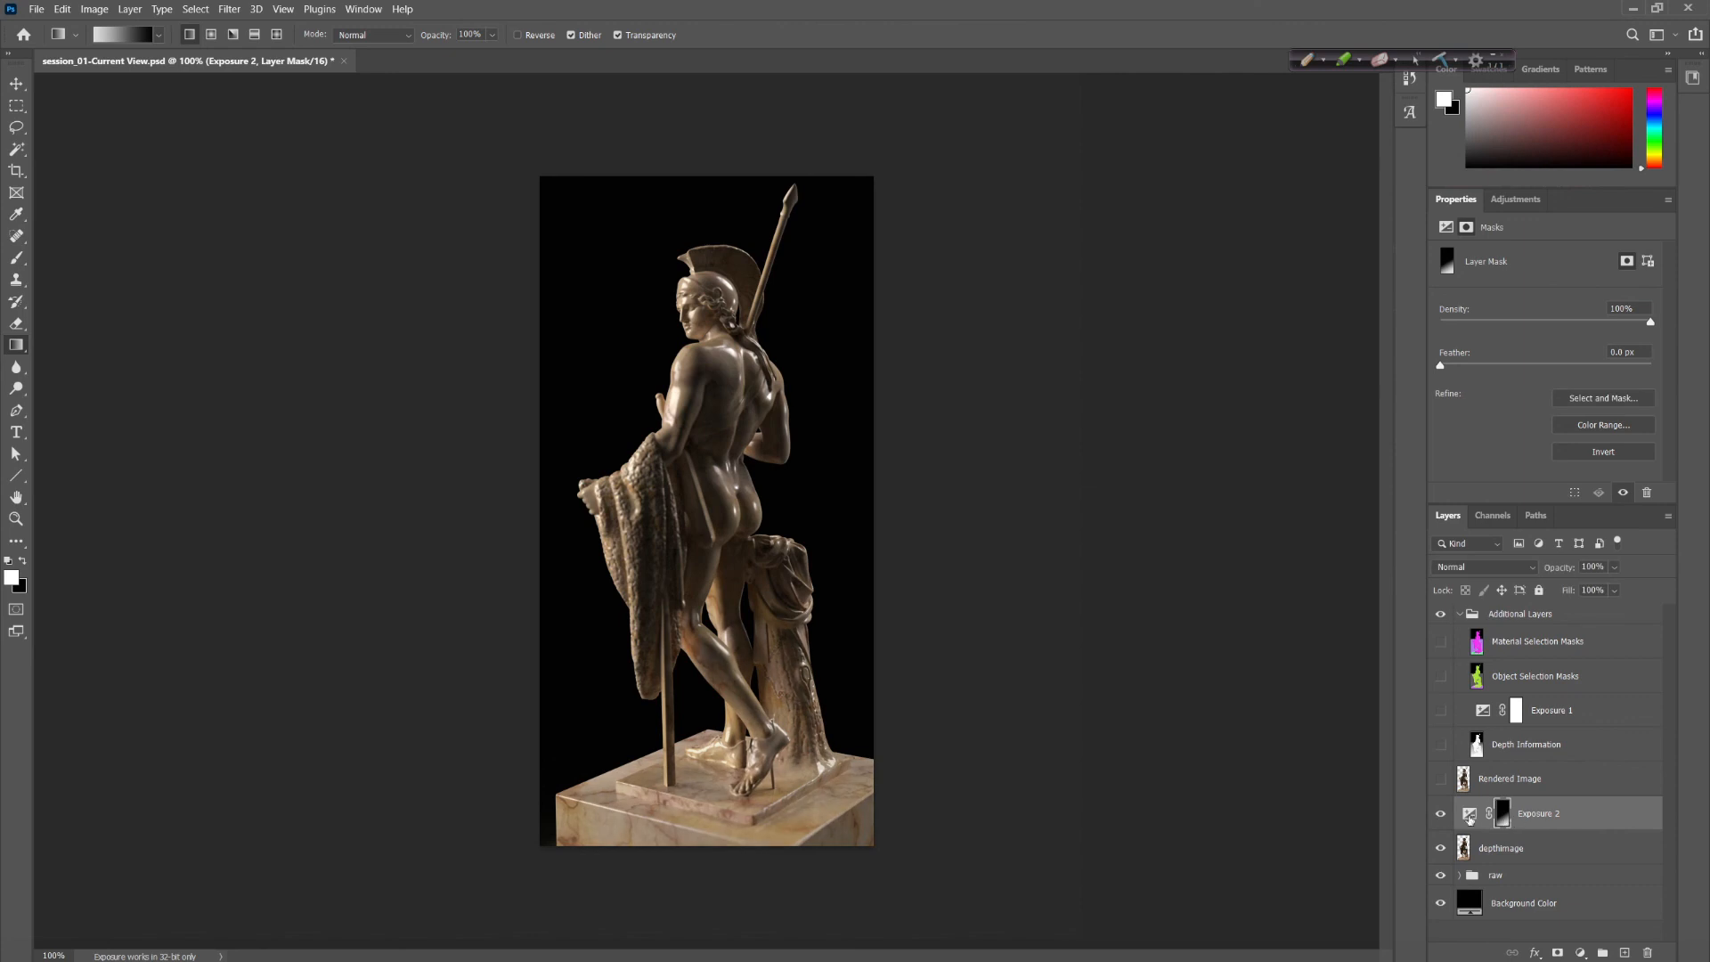
{"action": "left_click", "coordinate": [1441, 815]}
{"action": "left_click", "coordinate": [1441, 815]}
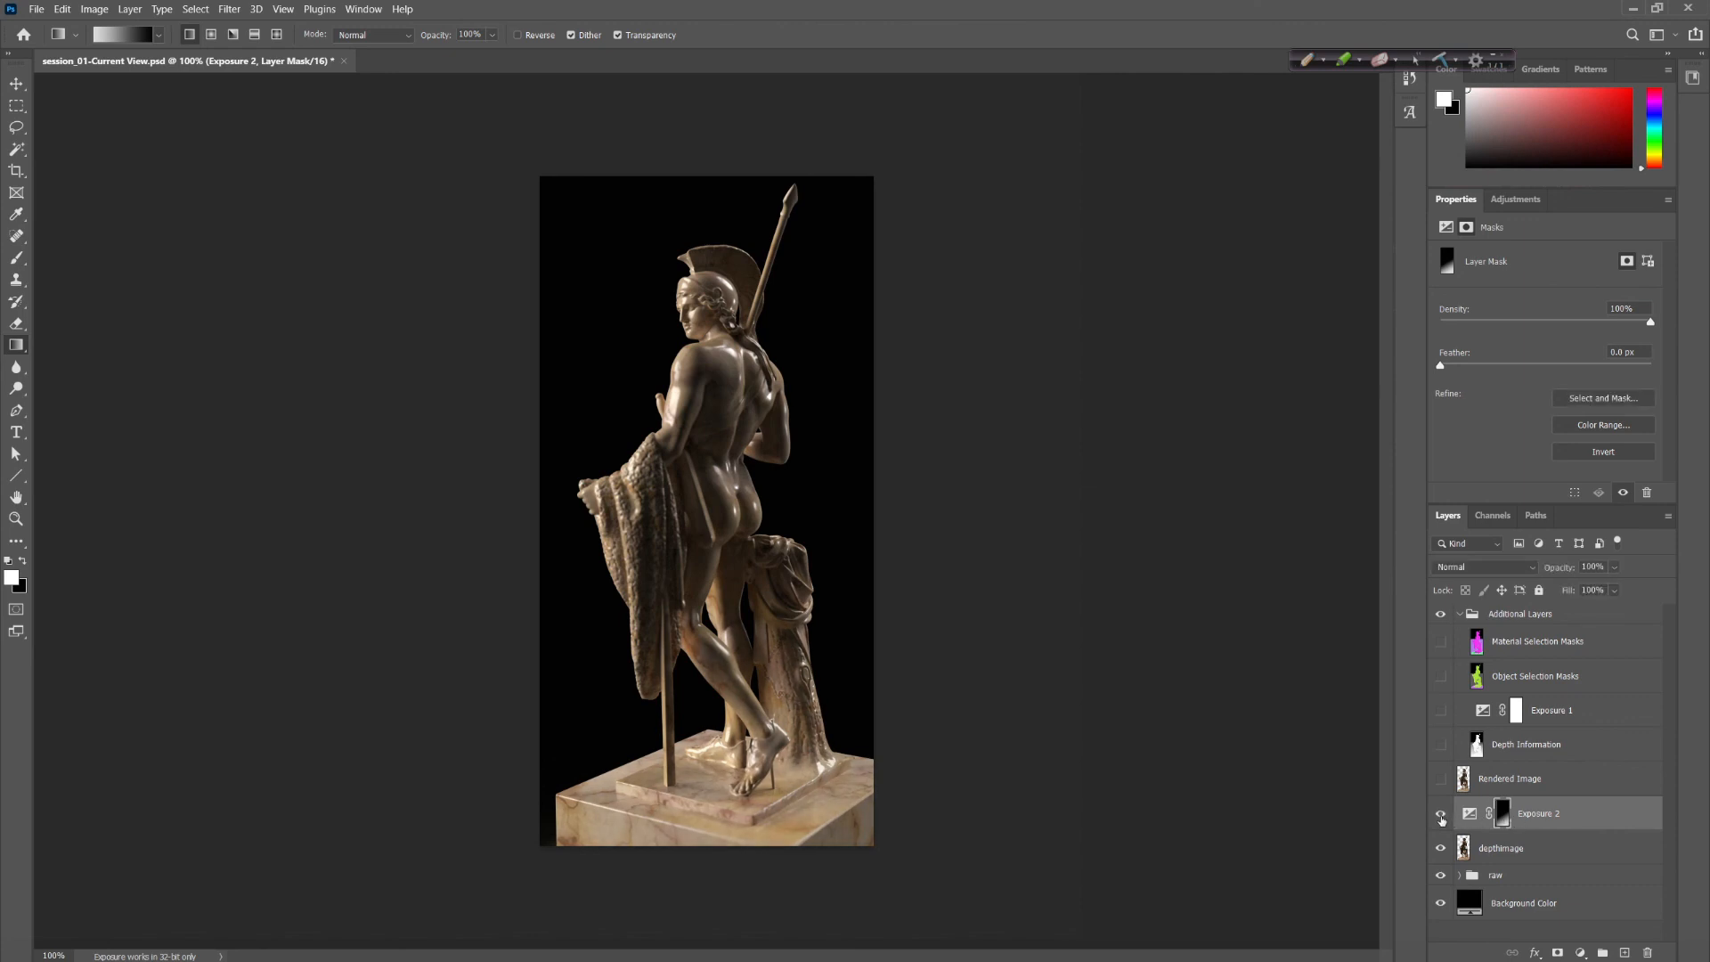
Fine-tune the Exposure 2 adjustment to an Exposure of -0.63
{"action": "left_click", "coordinate": [1469, 816]}
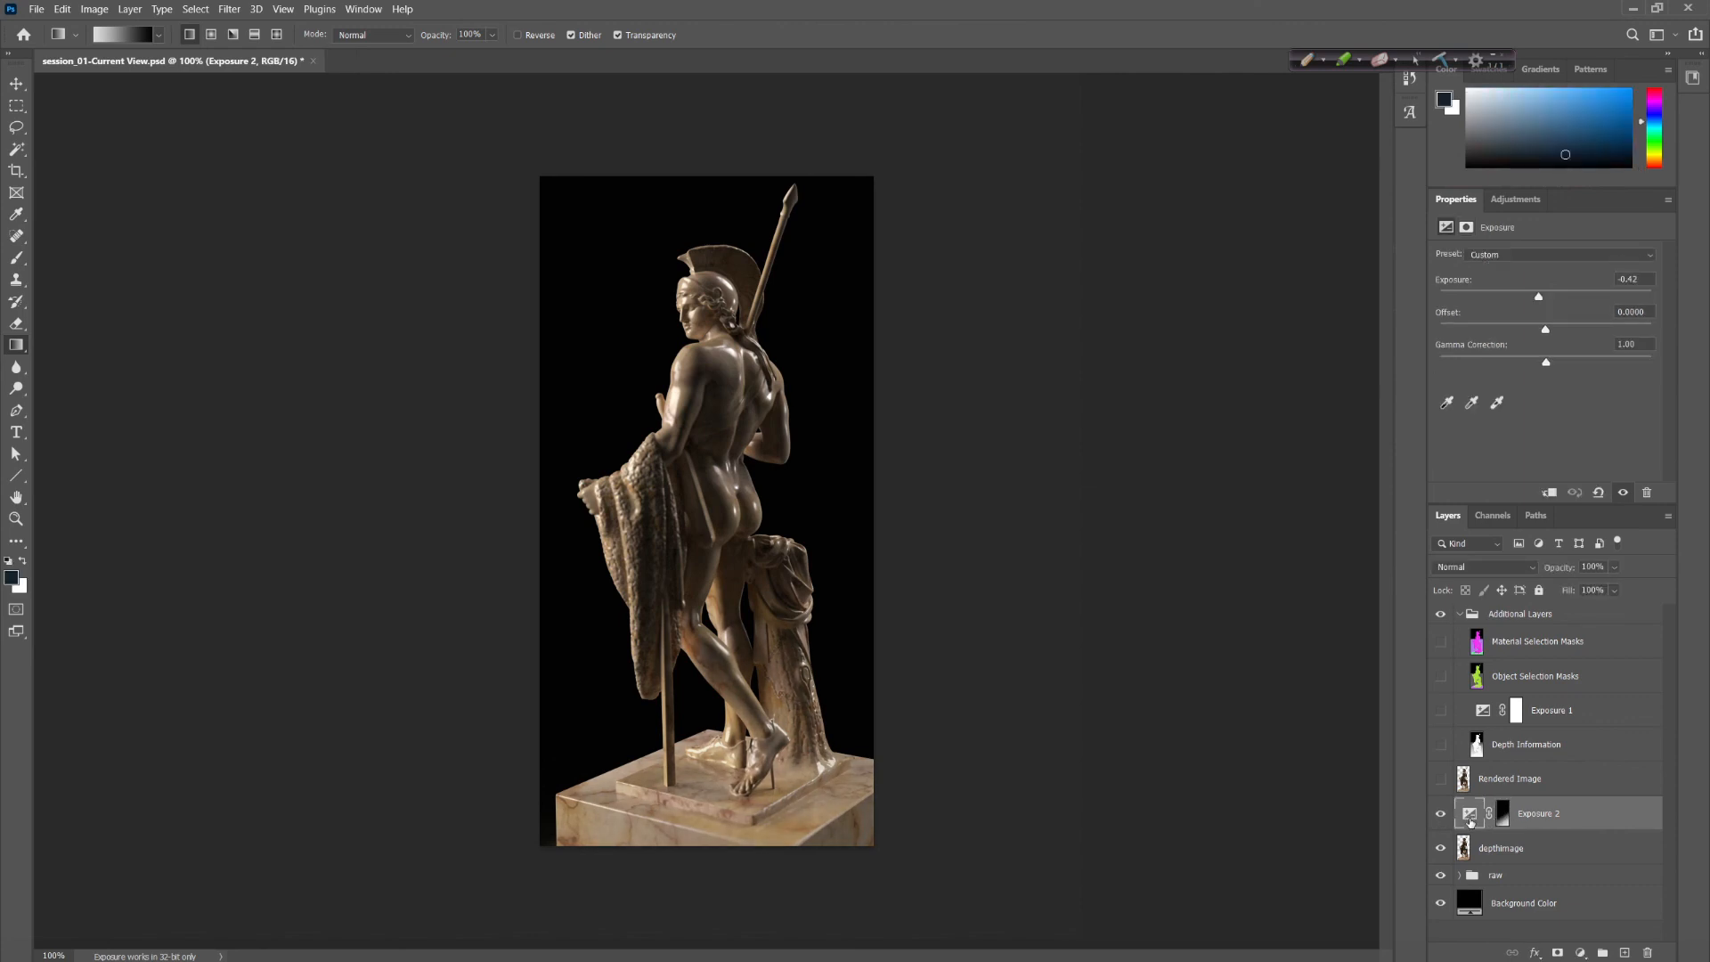
{"action": "left_click_drag", "start_coordinate": [1541, 299], "coordinate": [1547, 299]}
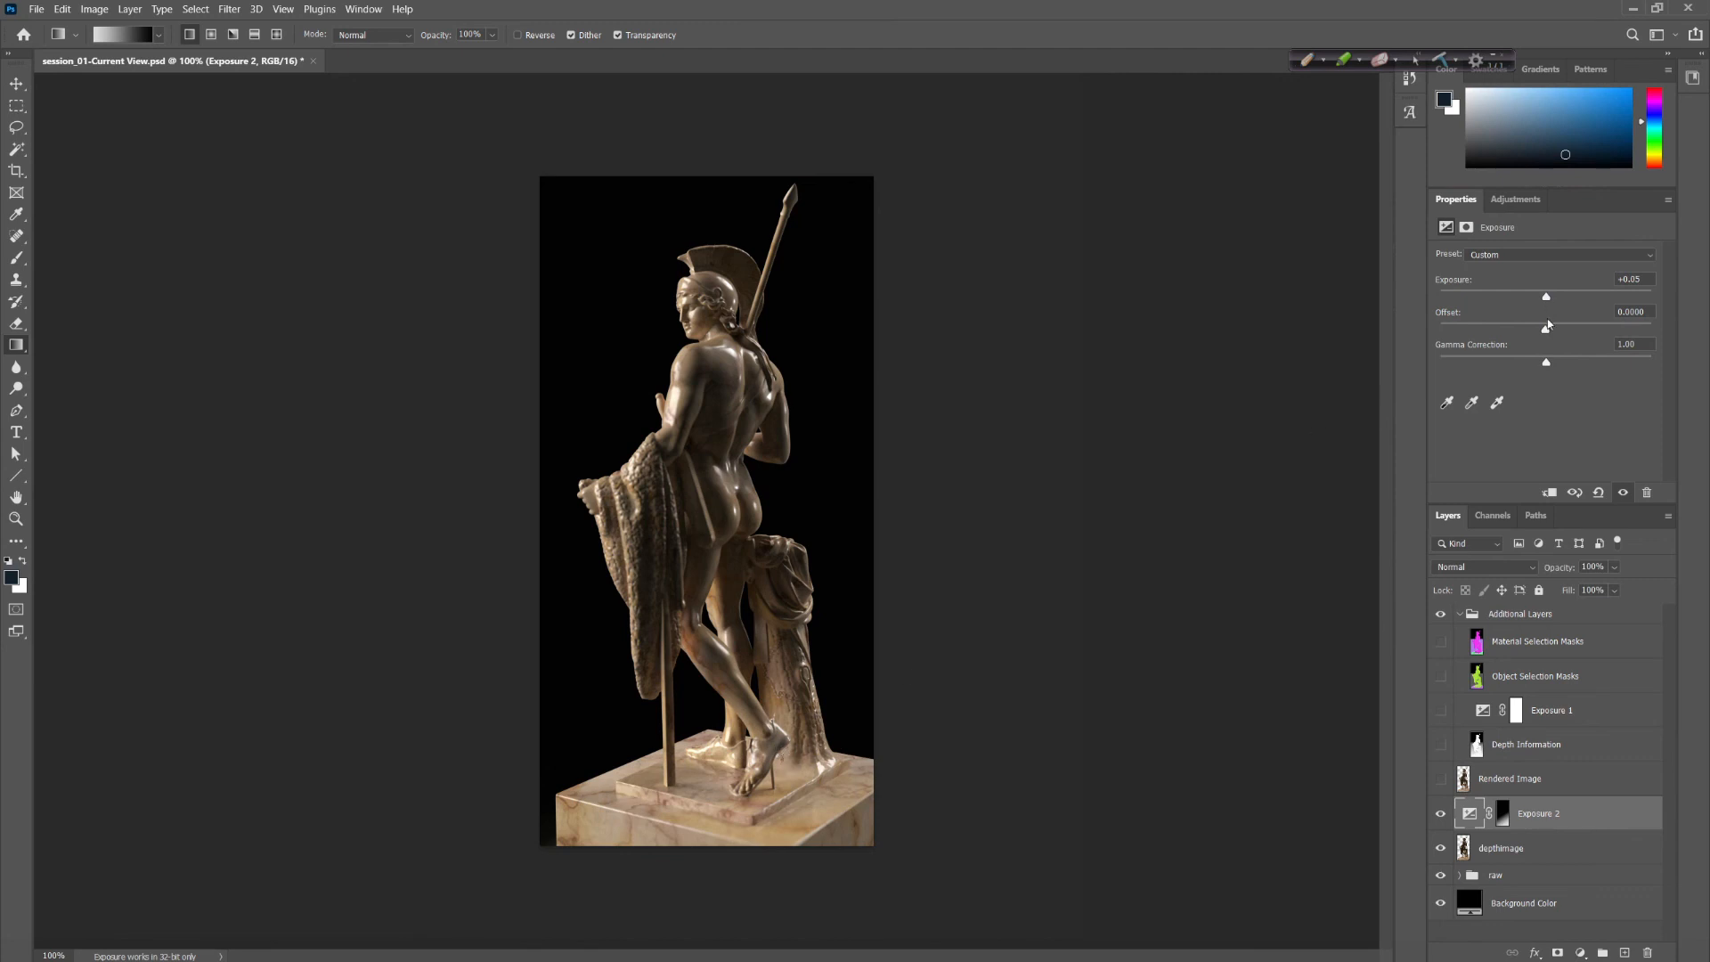
{"action": "left_click_drag", "start_coordinate": [1546, 297], "coordinate": [1548, 300]}
{"action": "left_click_drag", "start_coordinate": [1554, 302], "coordinate": [1536, 308]}
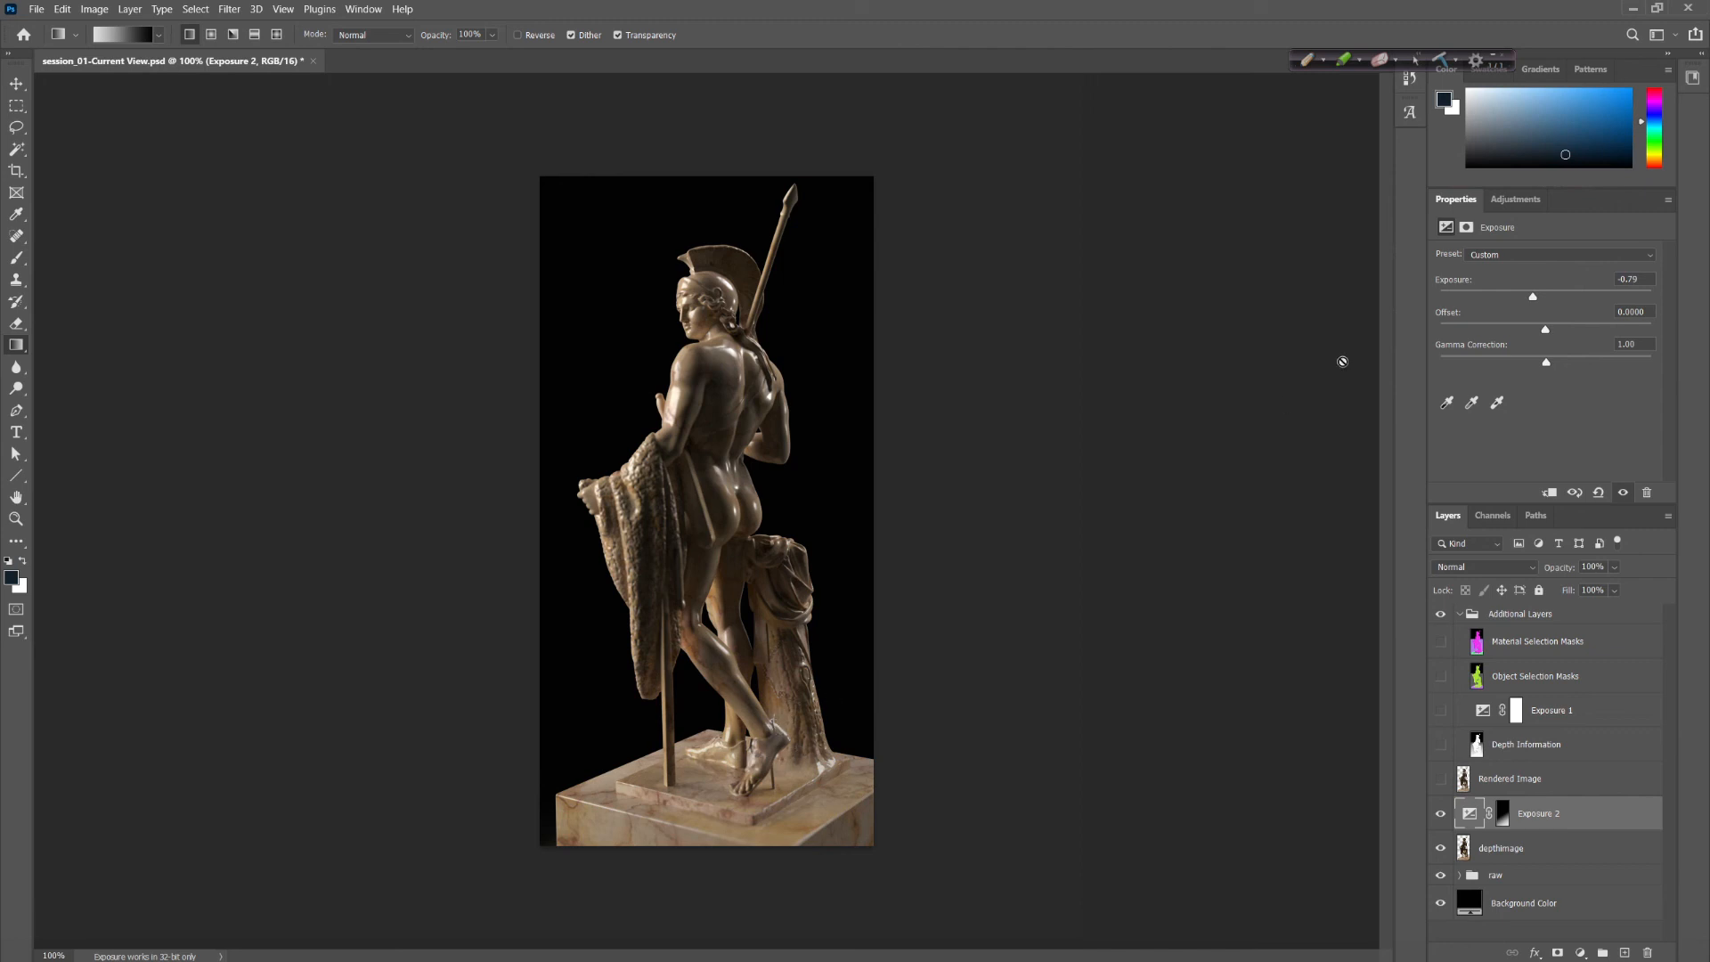
{"action": "mouse_move", "coordinate": [1534, 297]}
{"action": "left_mouse_down"}
{"action": "mouse_move", "coordinate": [1552, 299]}
{"action": "mouse_move", "coordinate": [1539, 309]}
{"action": "left_mouse_up"}
Review the Selective Color 1 and Curves 1 adjustments inside the raw group, and reselect the Exposure 2 layer
{"action": "left_click", "coordinate": [1461, 876]}
{"action": "scroll", "coordinate": [1568, 872], "scroll_direction": "down", "scroll_amount": 2}
{"action": "left_click", "coordinate": [1574, 857]}
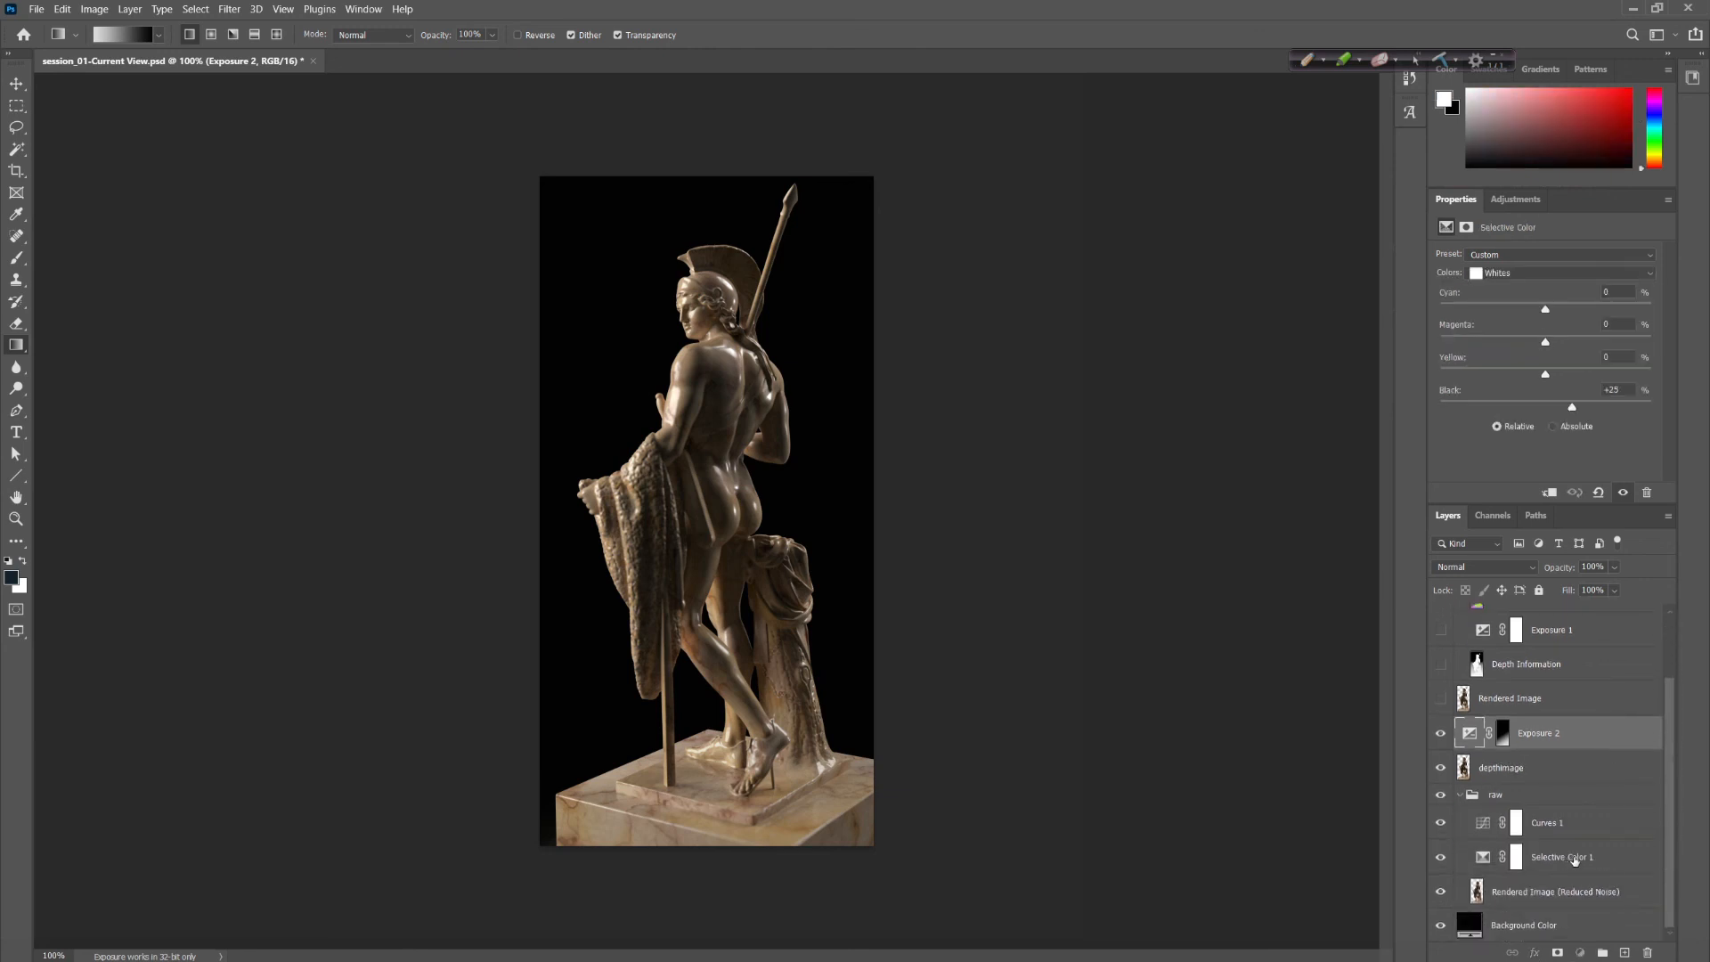
{"action": "left_click", "coordinate": [1554, 824]}
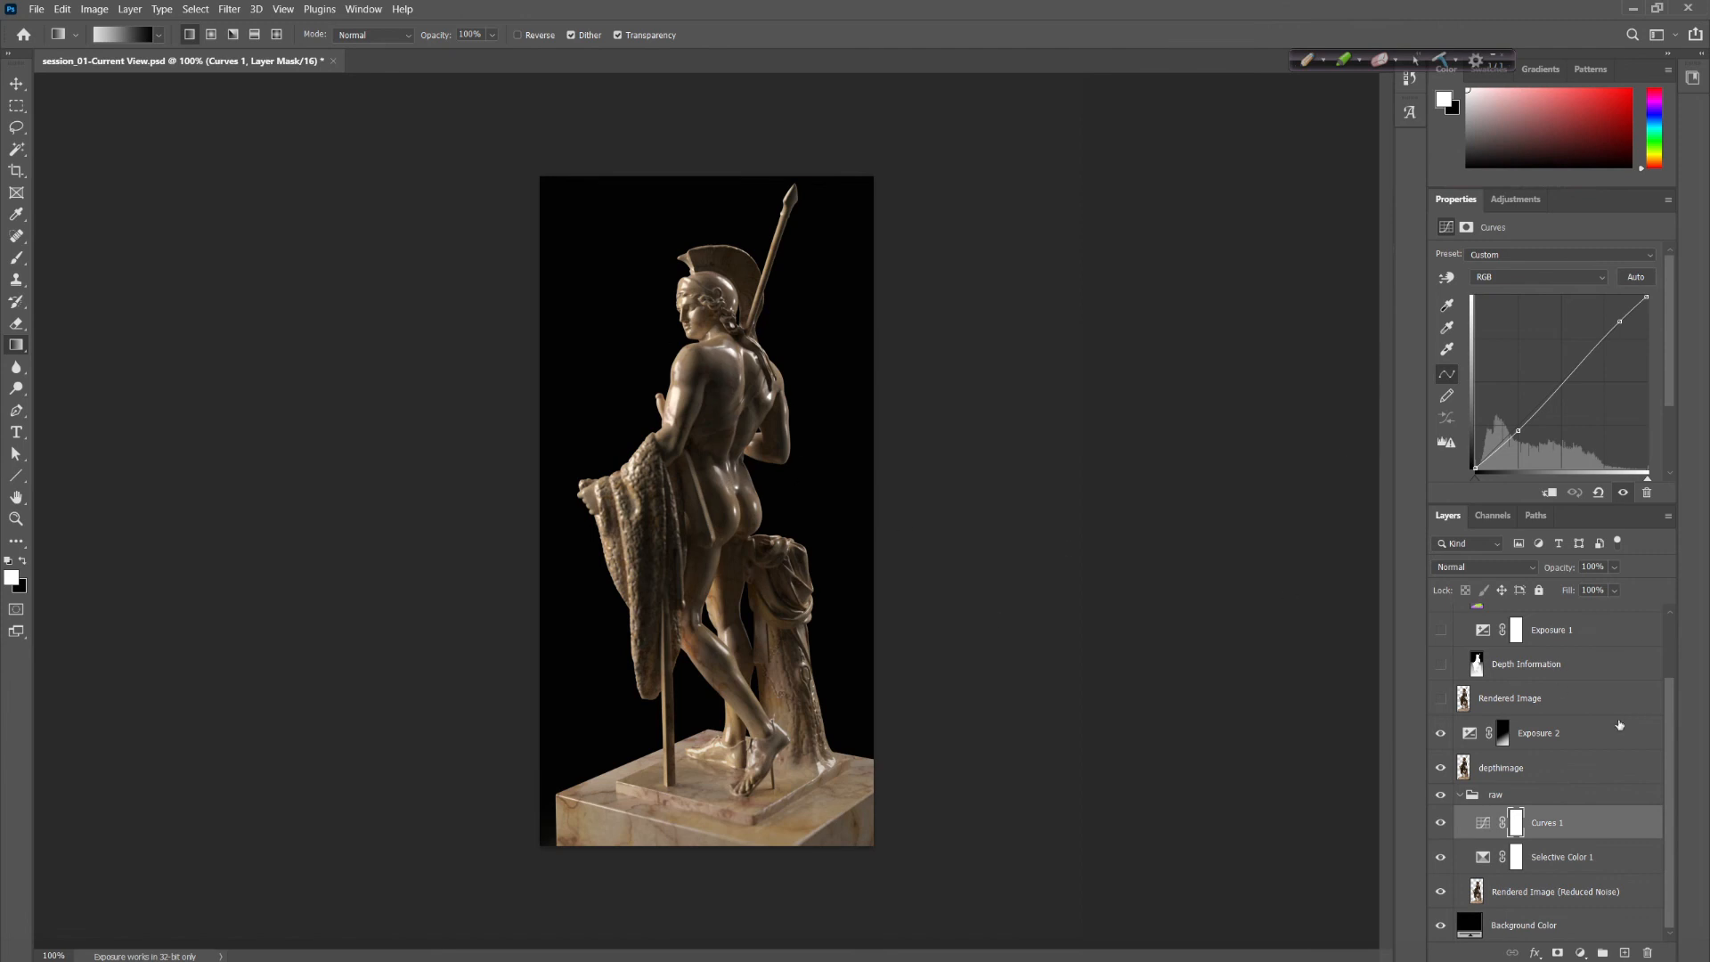
{"action": "left_click", "coordinate": [1571, 738]}
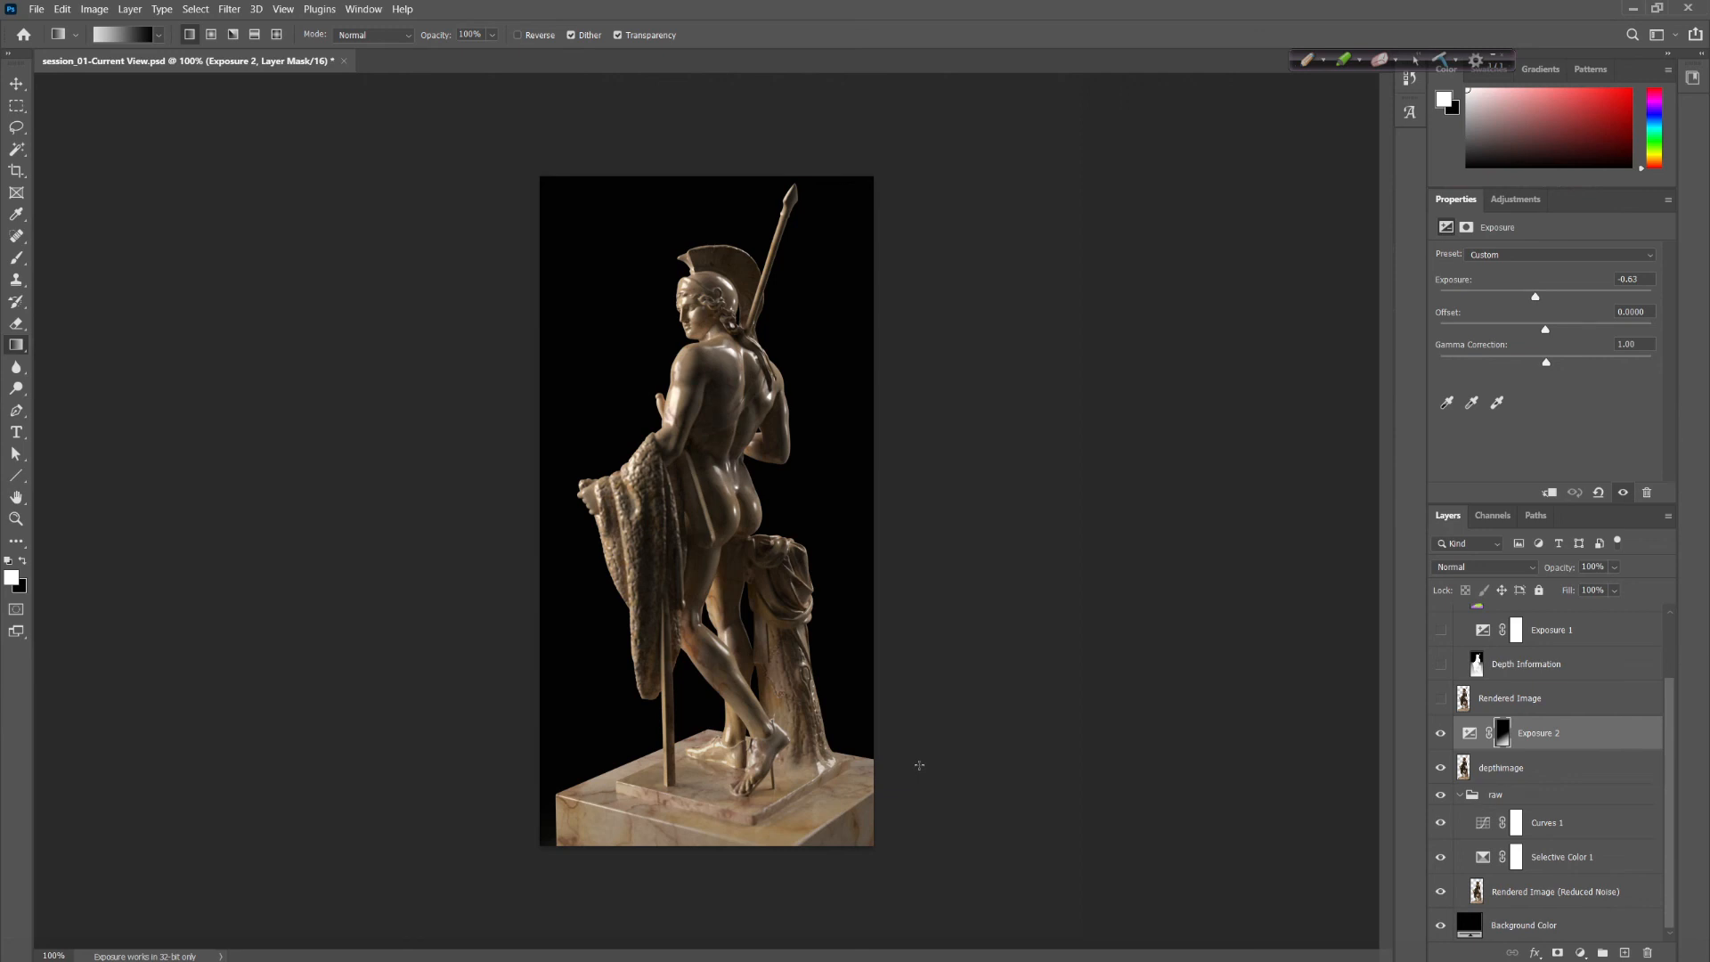
Begin saving the session_01-Current View image to the Desktop under Save As, with PNG as the file format
{"action": "left_click", "coordinate": [36, 11]}
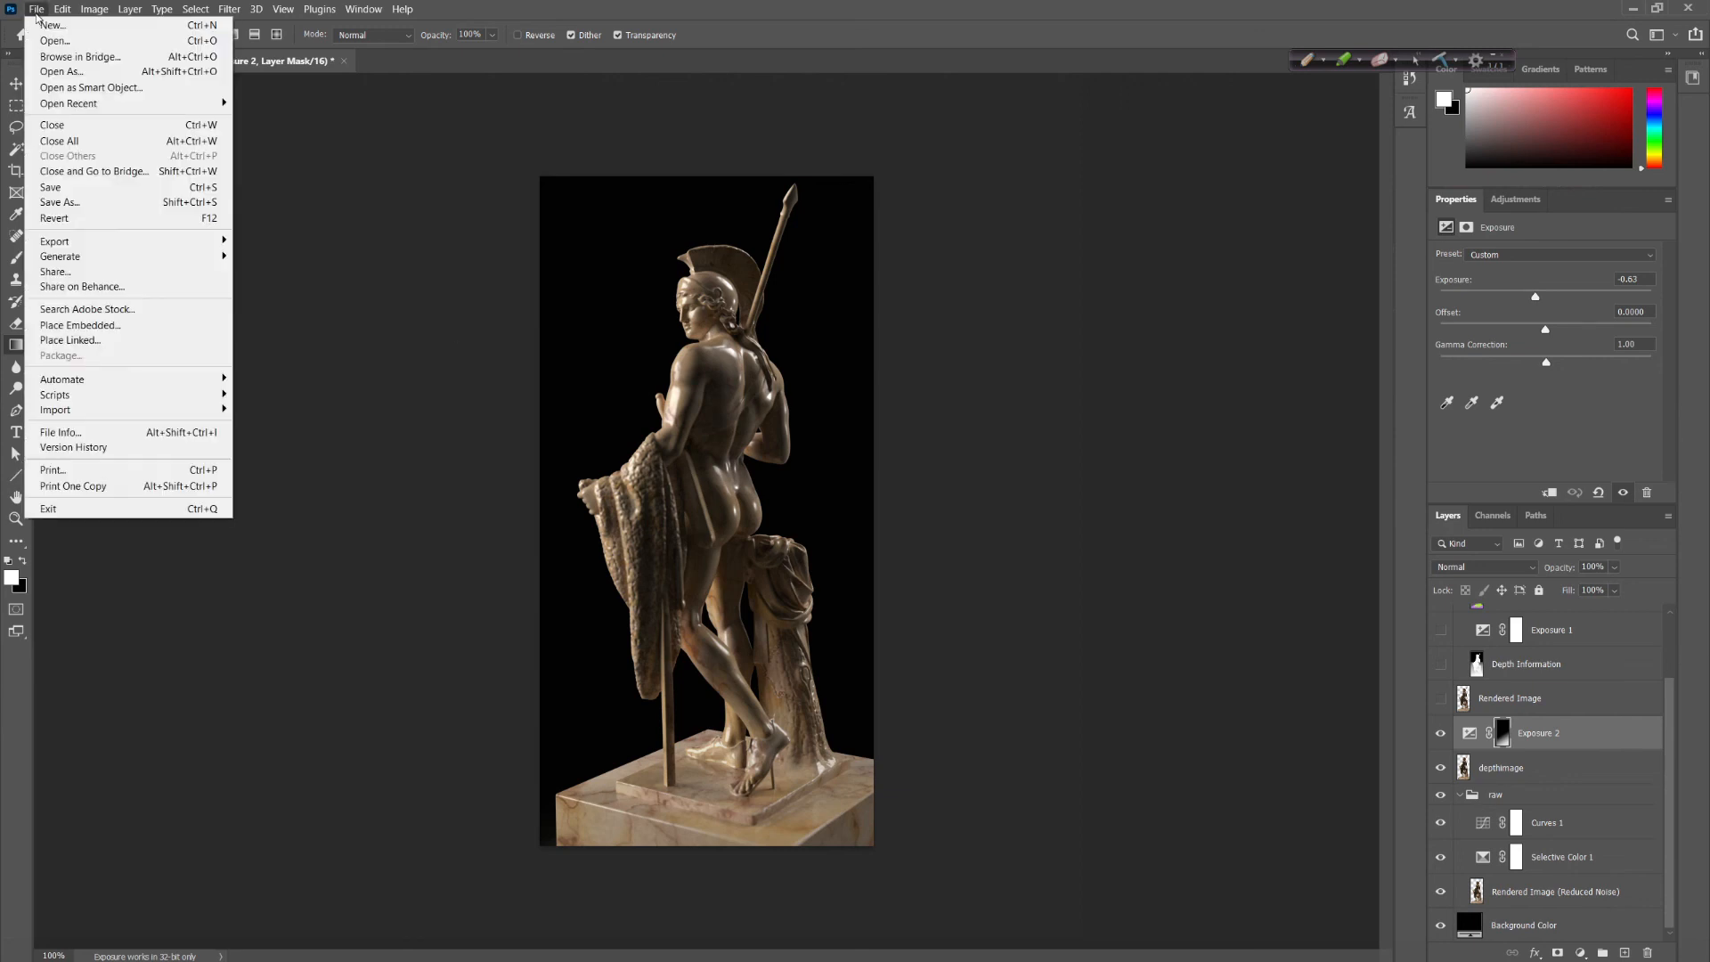
{"action": "left_click", "coordinate": [125, 204]}
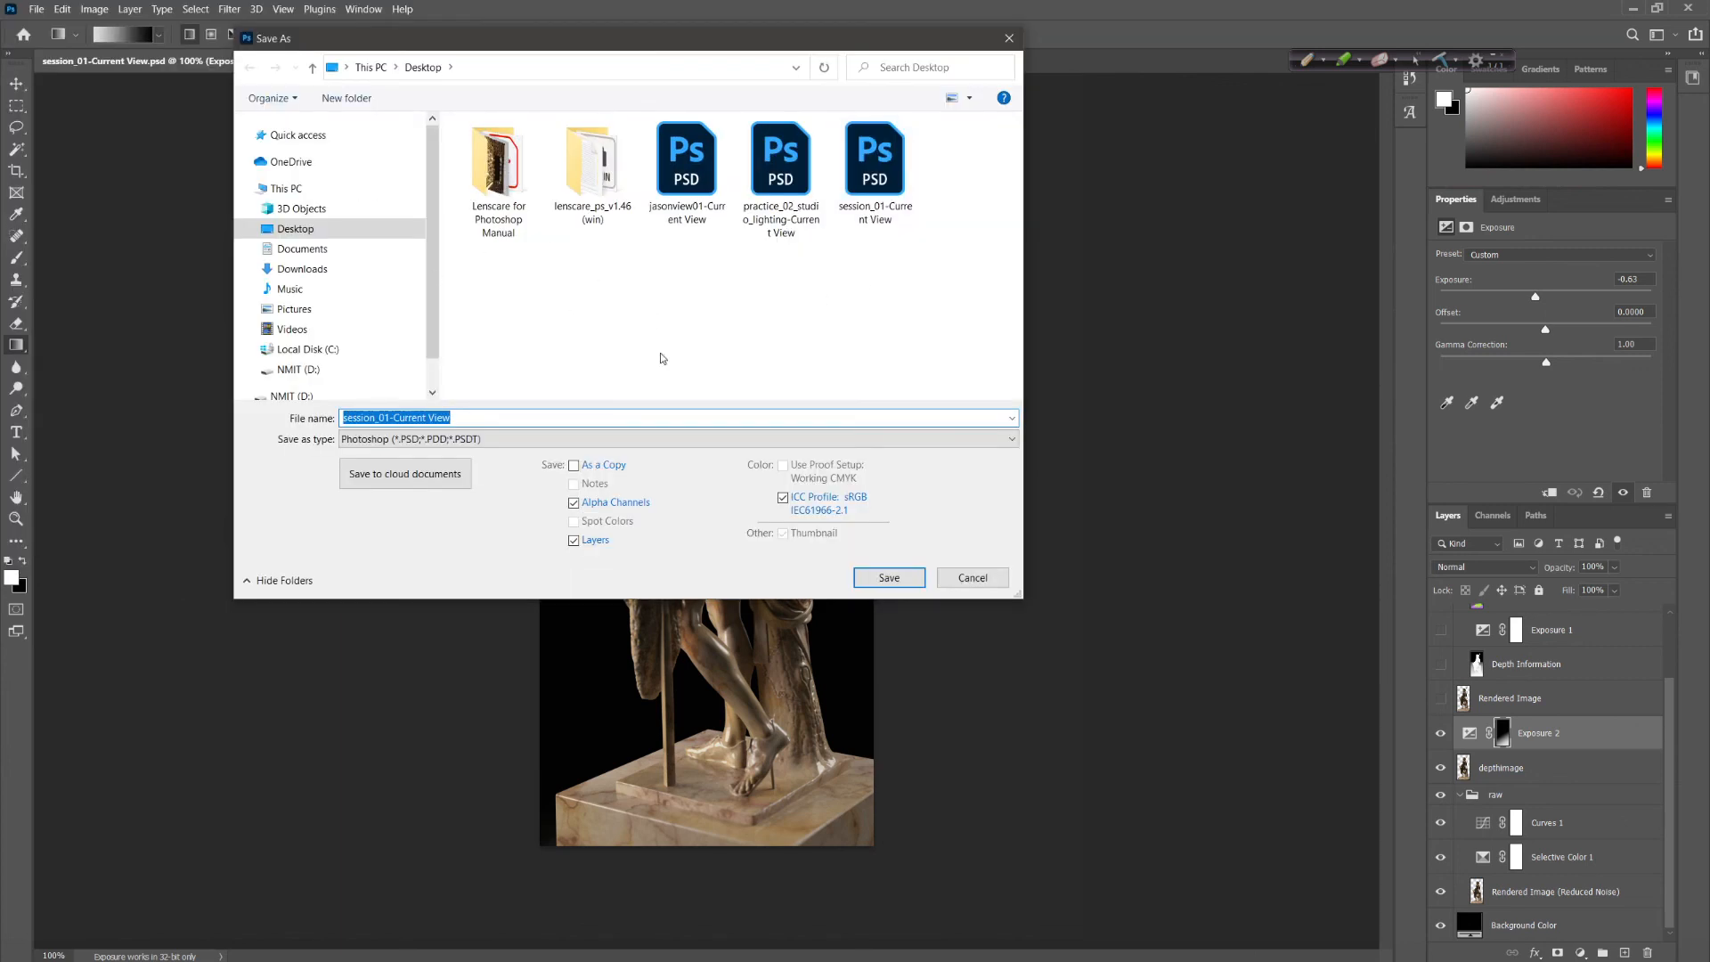
{"action": "left_click", "coordinate": [590, 440]}
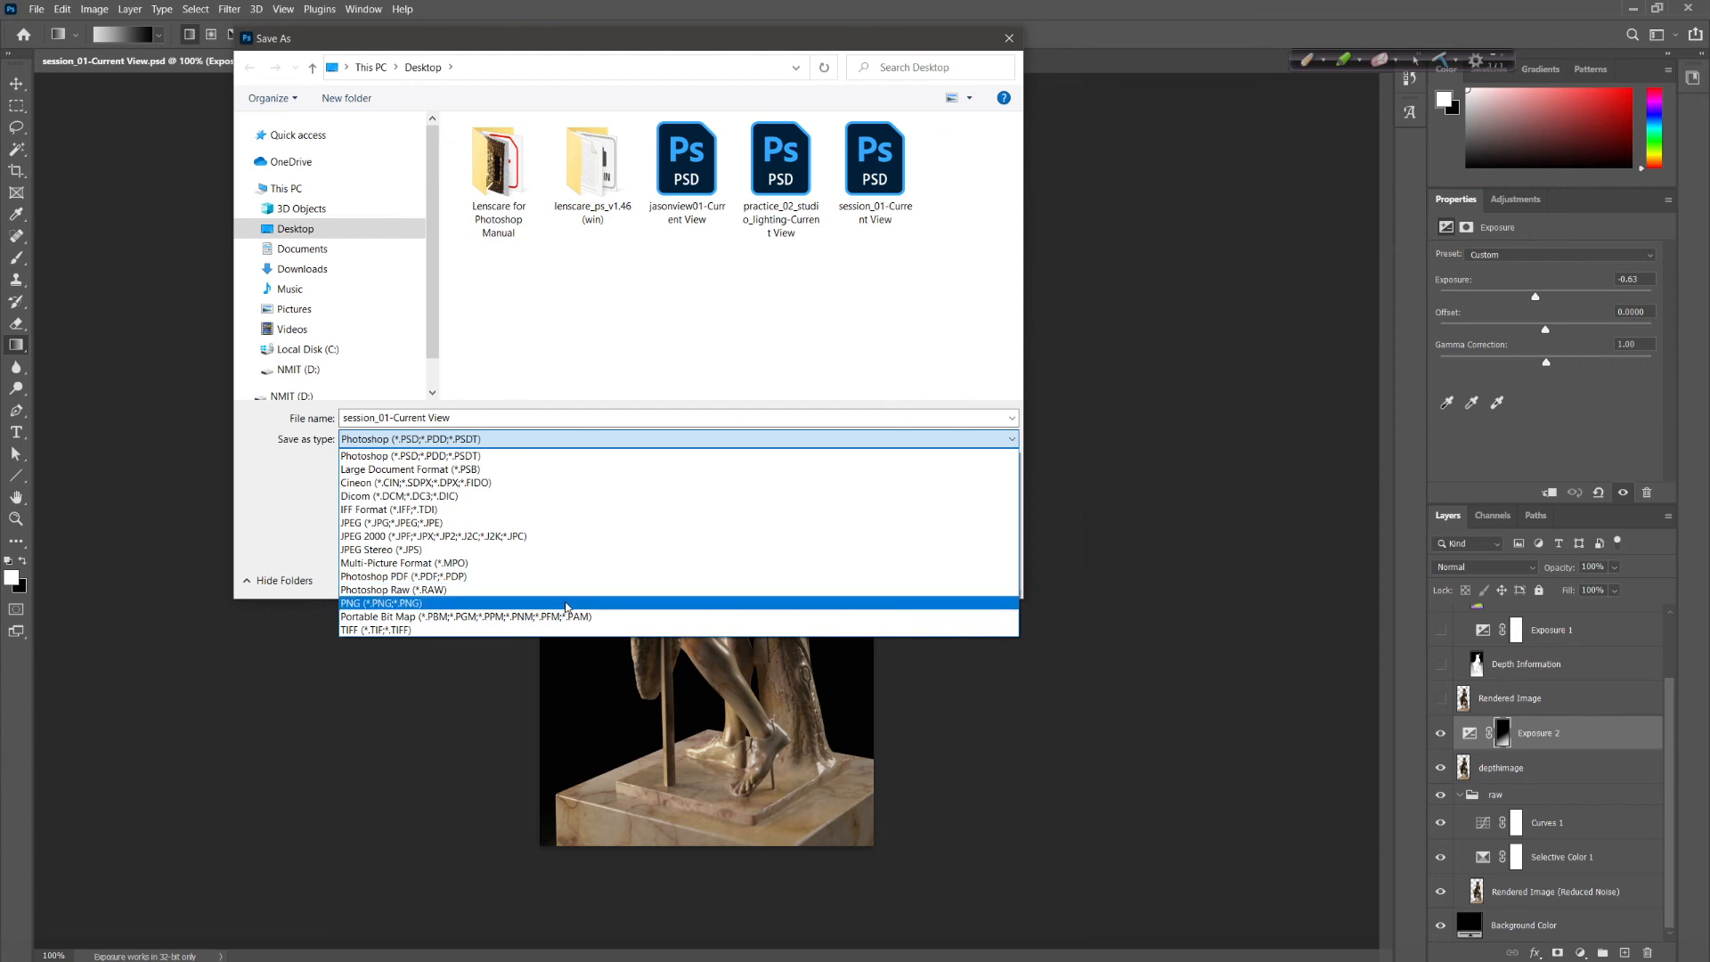
{"action": "left_click", "coordinate": [562, 603]}
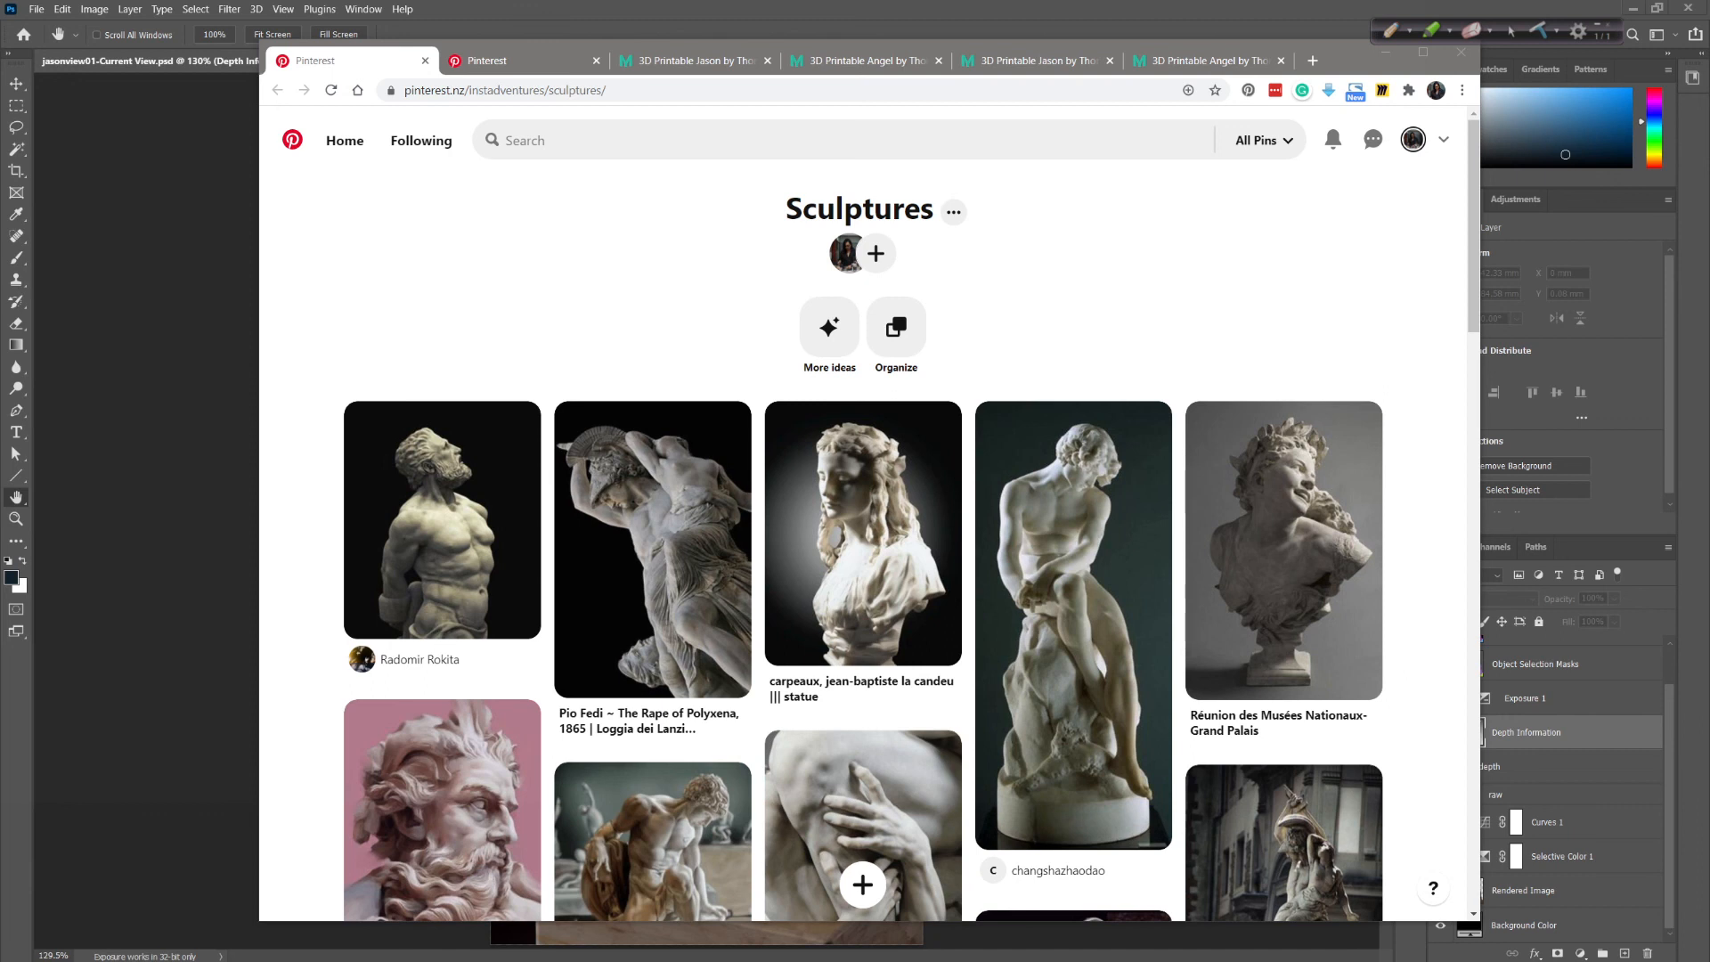
Browse the reference photos on the Sculptures board on Pinterest in the web browser
{"action": "left_click_drag", "start_coordinate": [1473, 285], "coordinate": [1474, 300]}
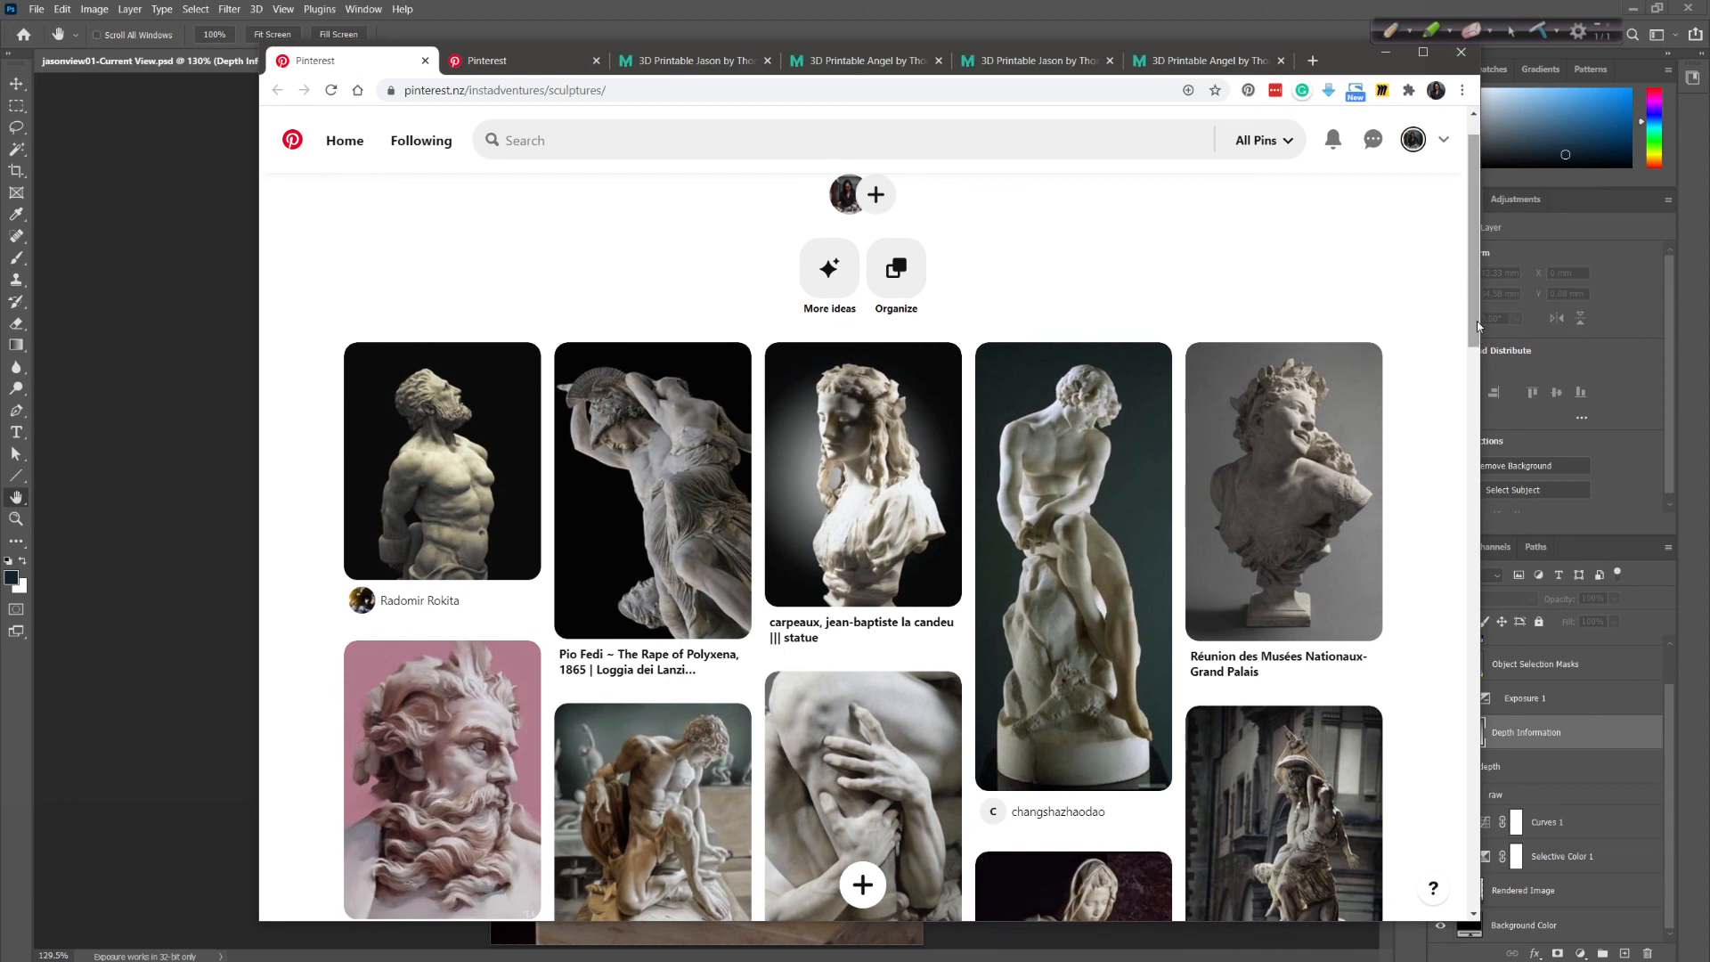
{"action": "scroll", "coordinate": [1482, 305], "scroll_direction": "up", "scroll_amount": 1}
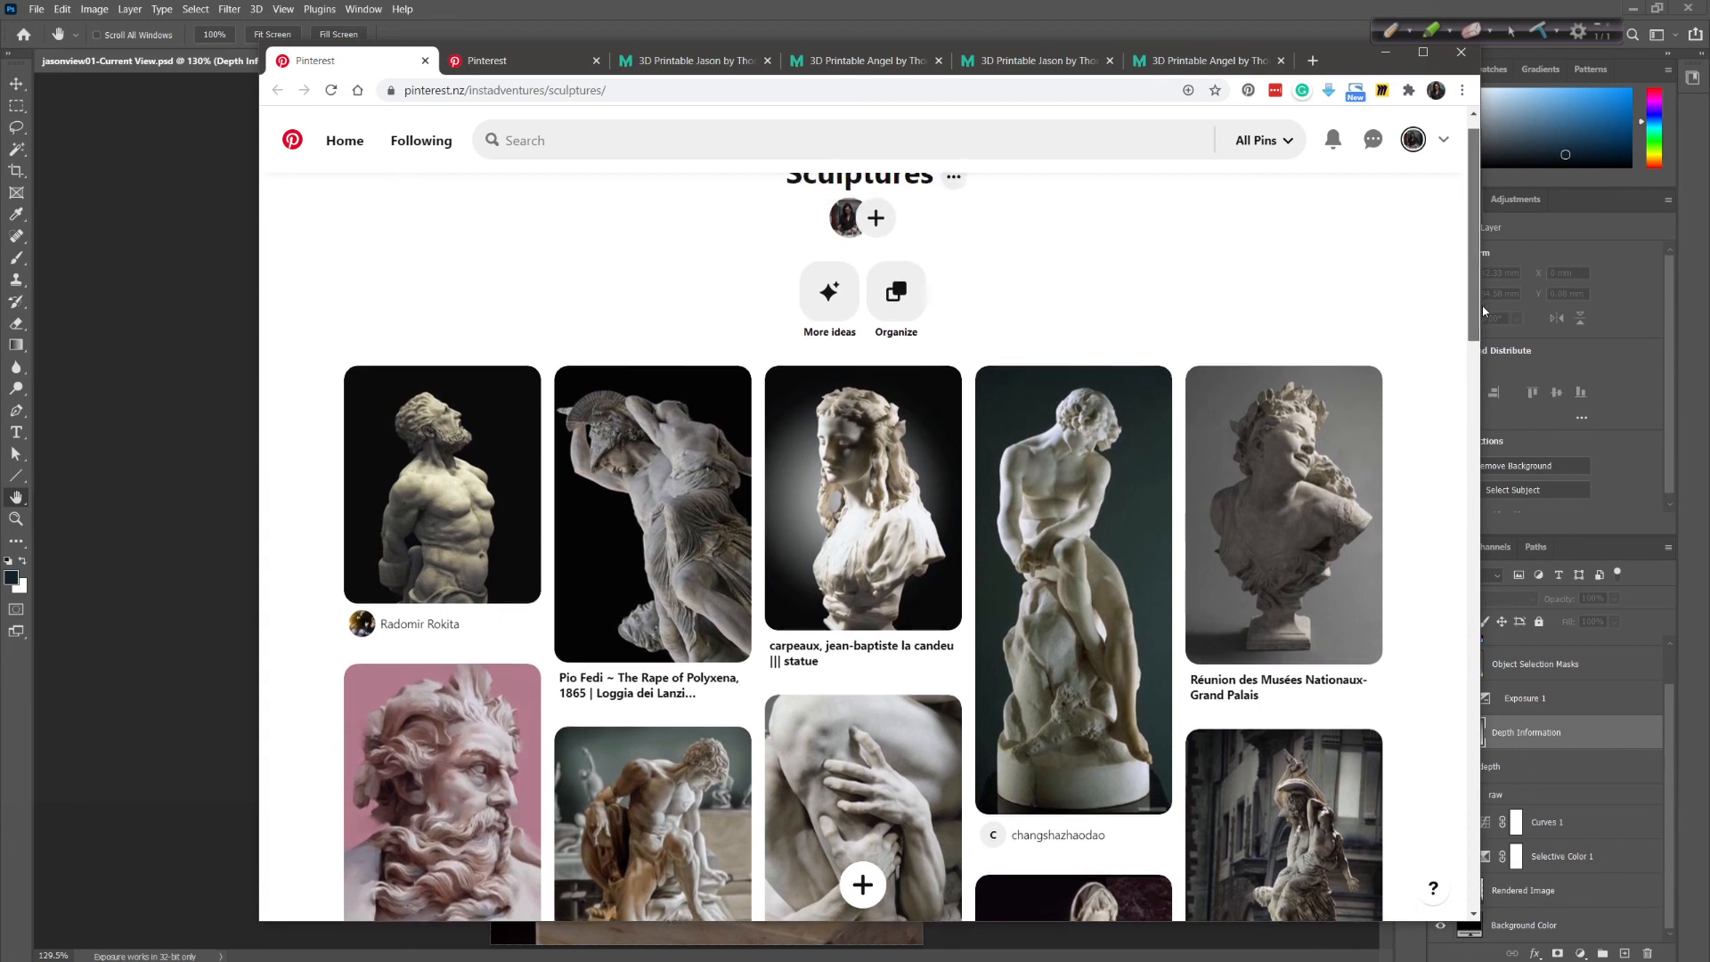
Examine the remaining statue and bust reference photos on the Sculptures board, down to its last pins
{"action": "scroll", "coordinate": [1478, 330], "scroll_direction": "down", "scroll_amount": 2}
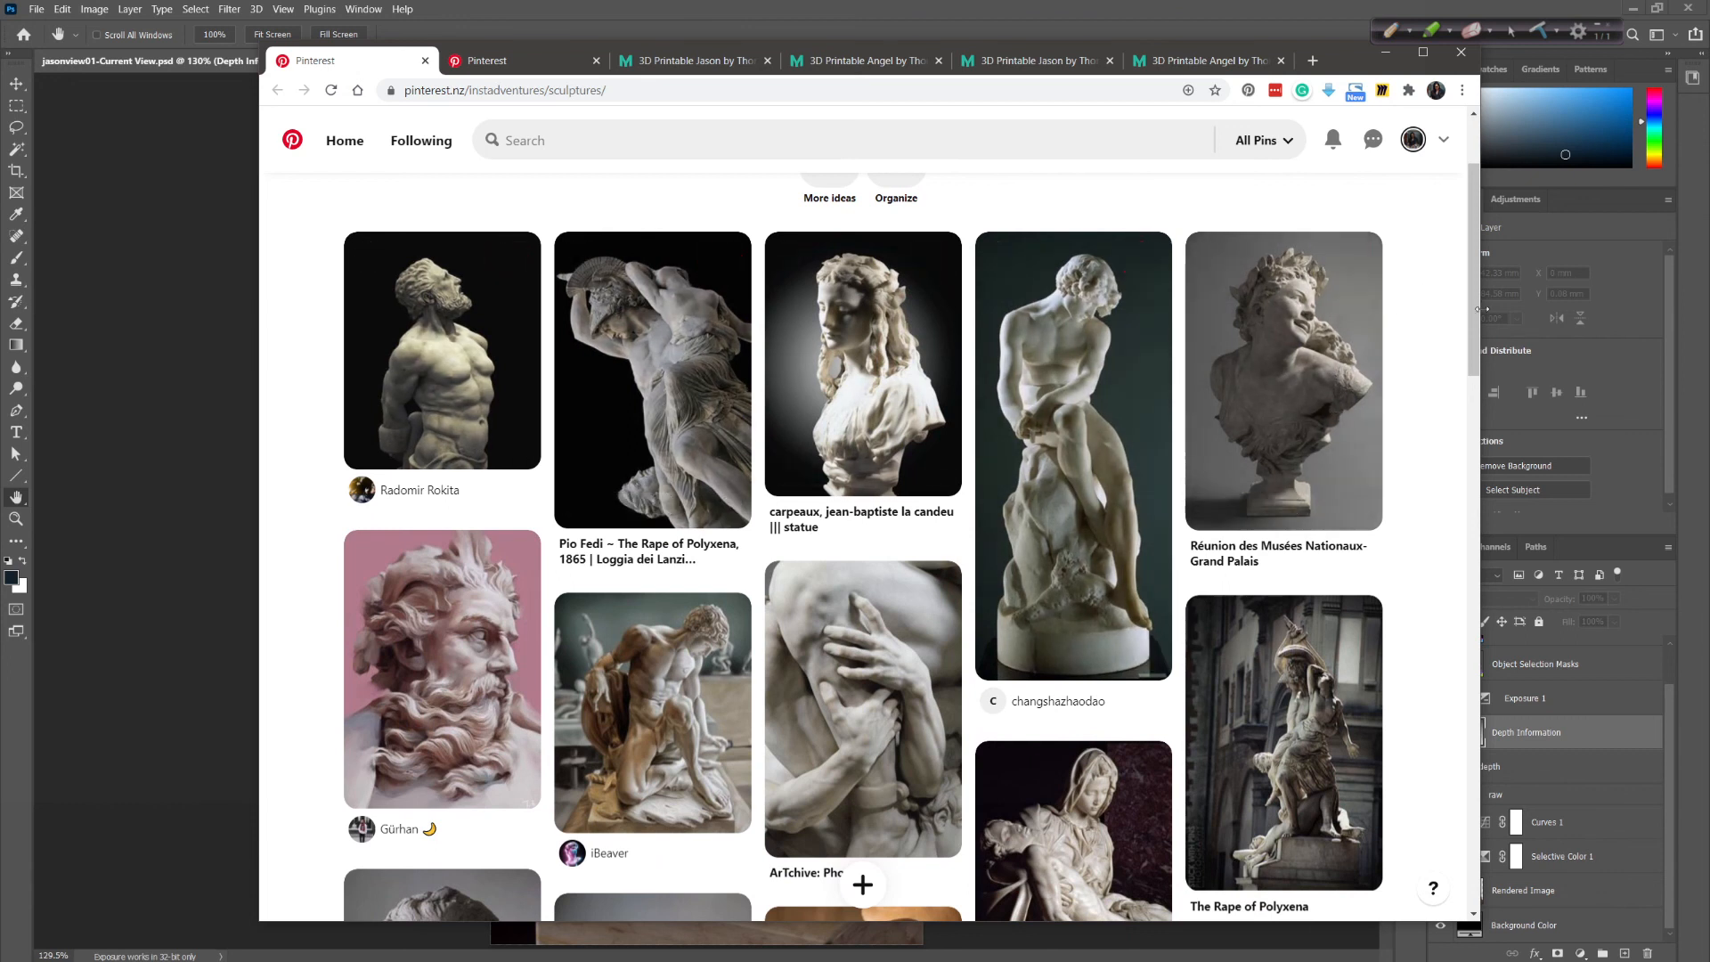
{"action": "scroll", "coordinate": [1306, 369], "scroll_direction": "down", "scroll_amount": 1}
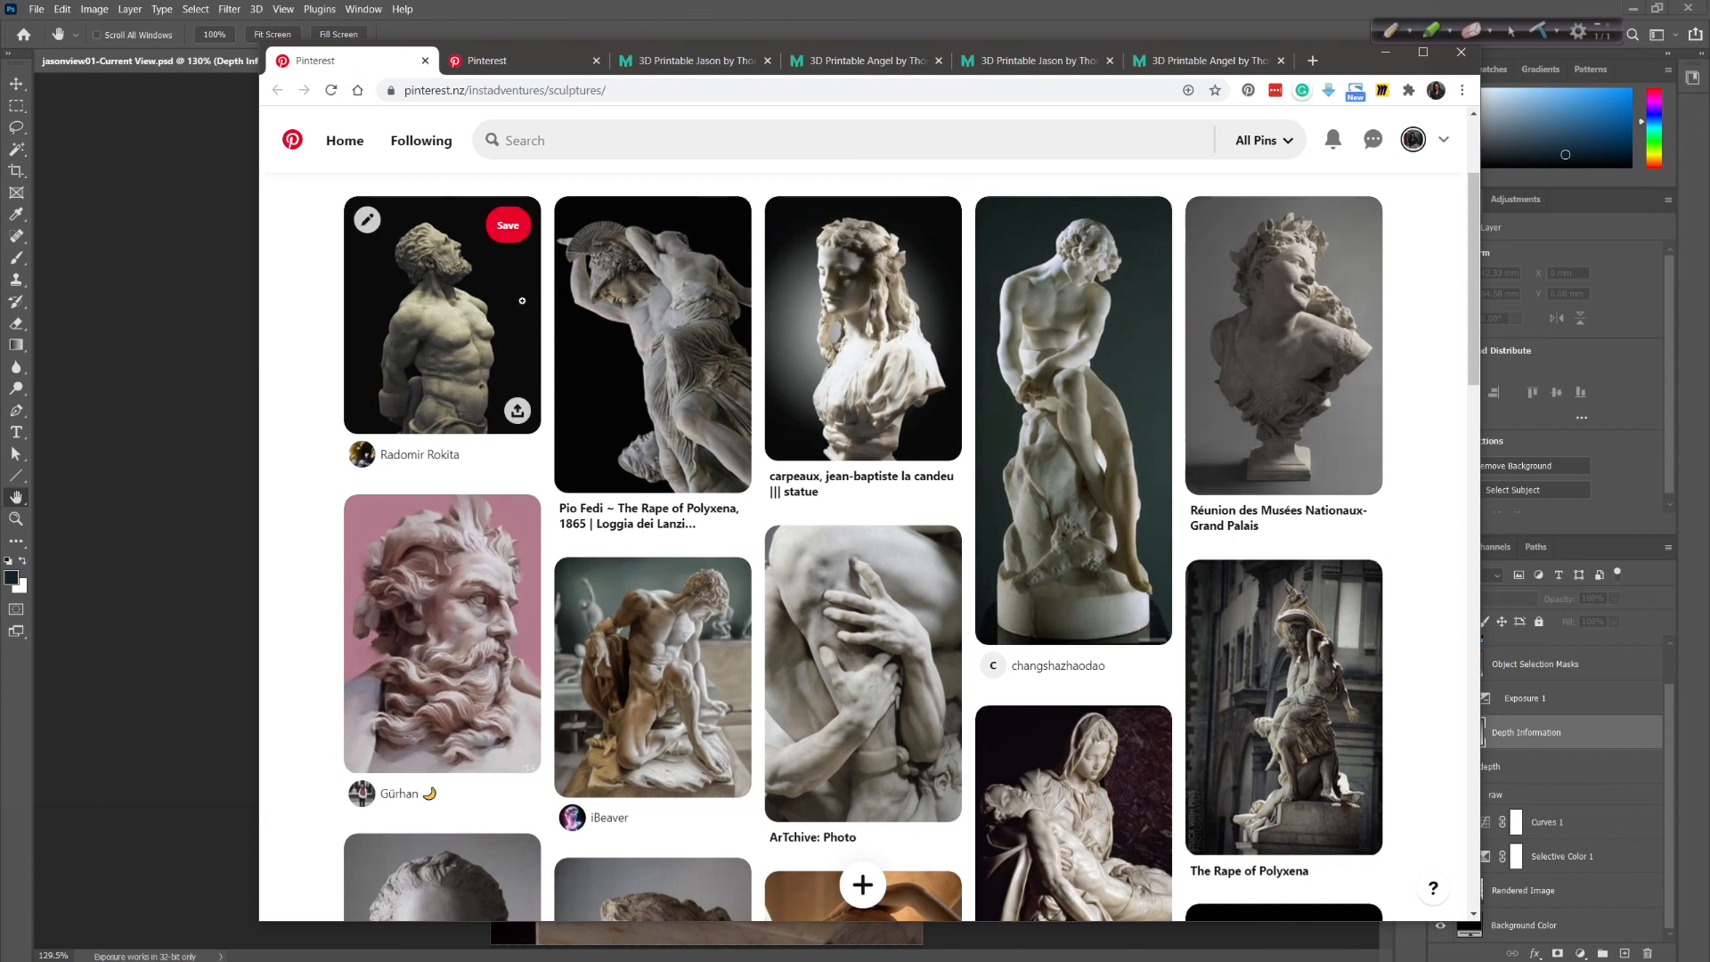
{"action": "left_click_drag", "start_coordinate": [1474, 369], "coordinate": [1480, 466]}
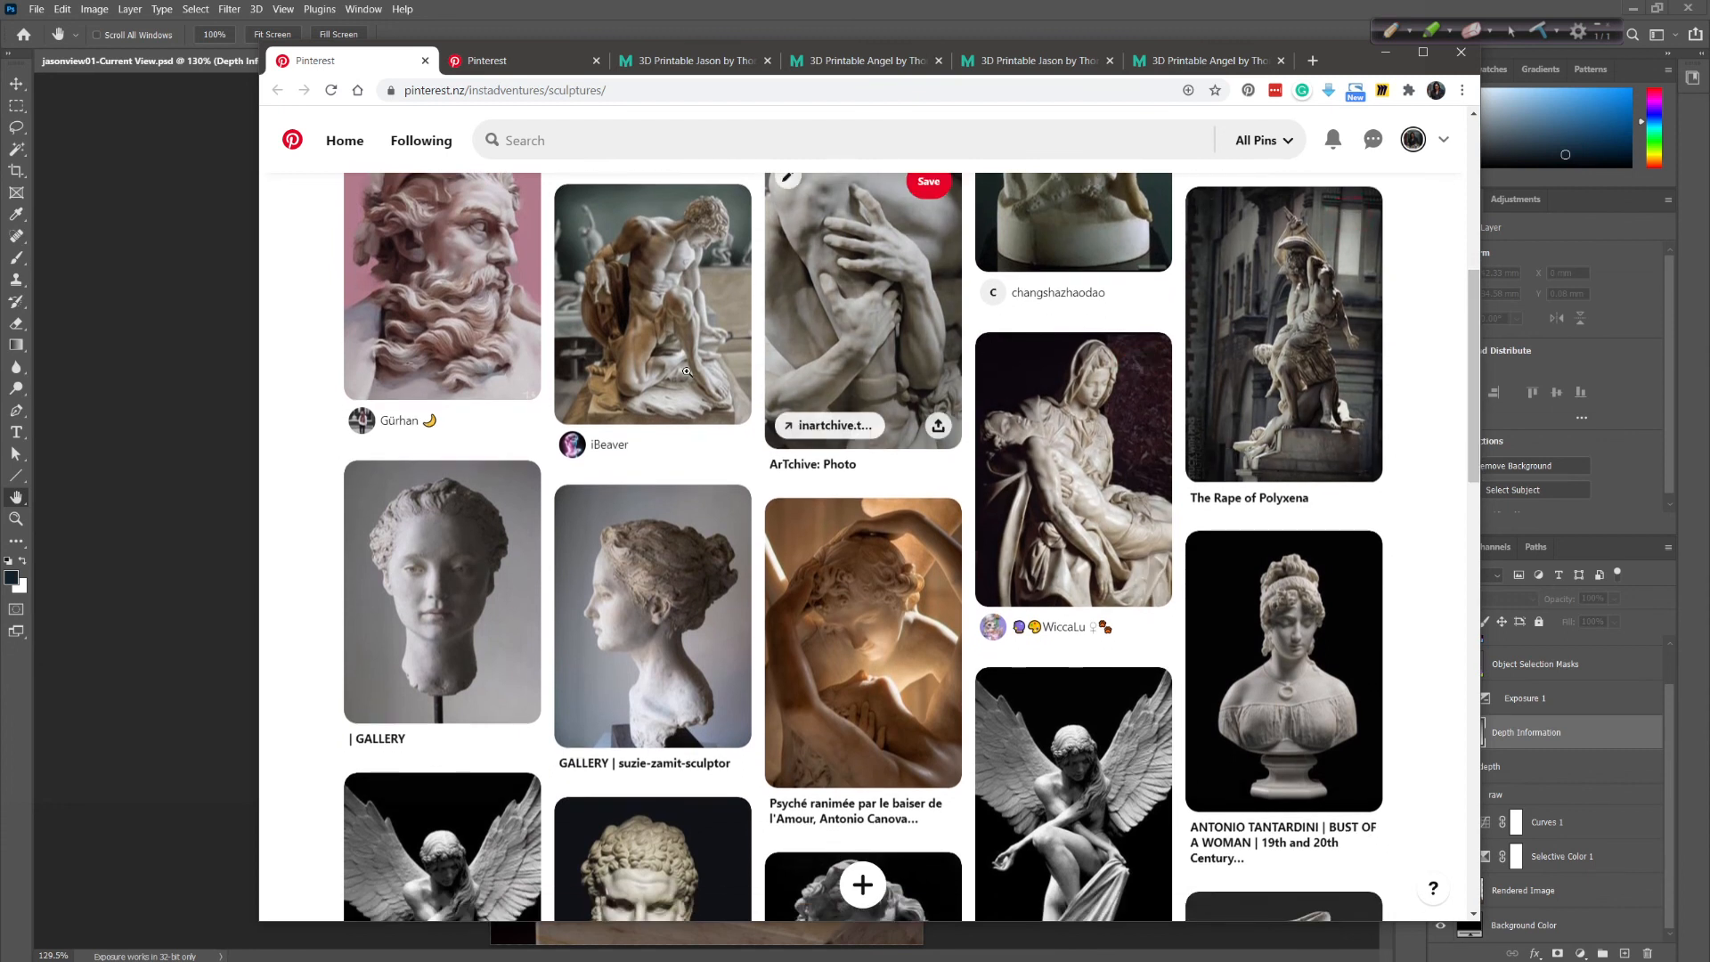
{"action": "scroll", "coordinate": [1480, 555], "scroll_direction": "down", "scroll_amount": 4}
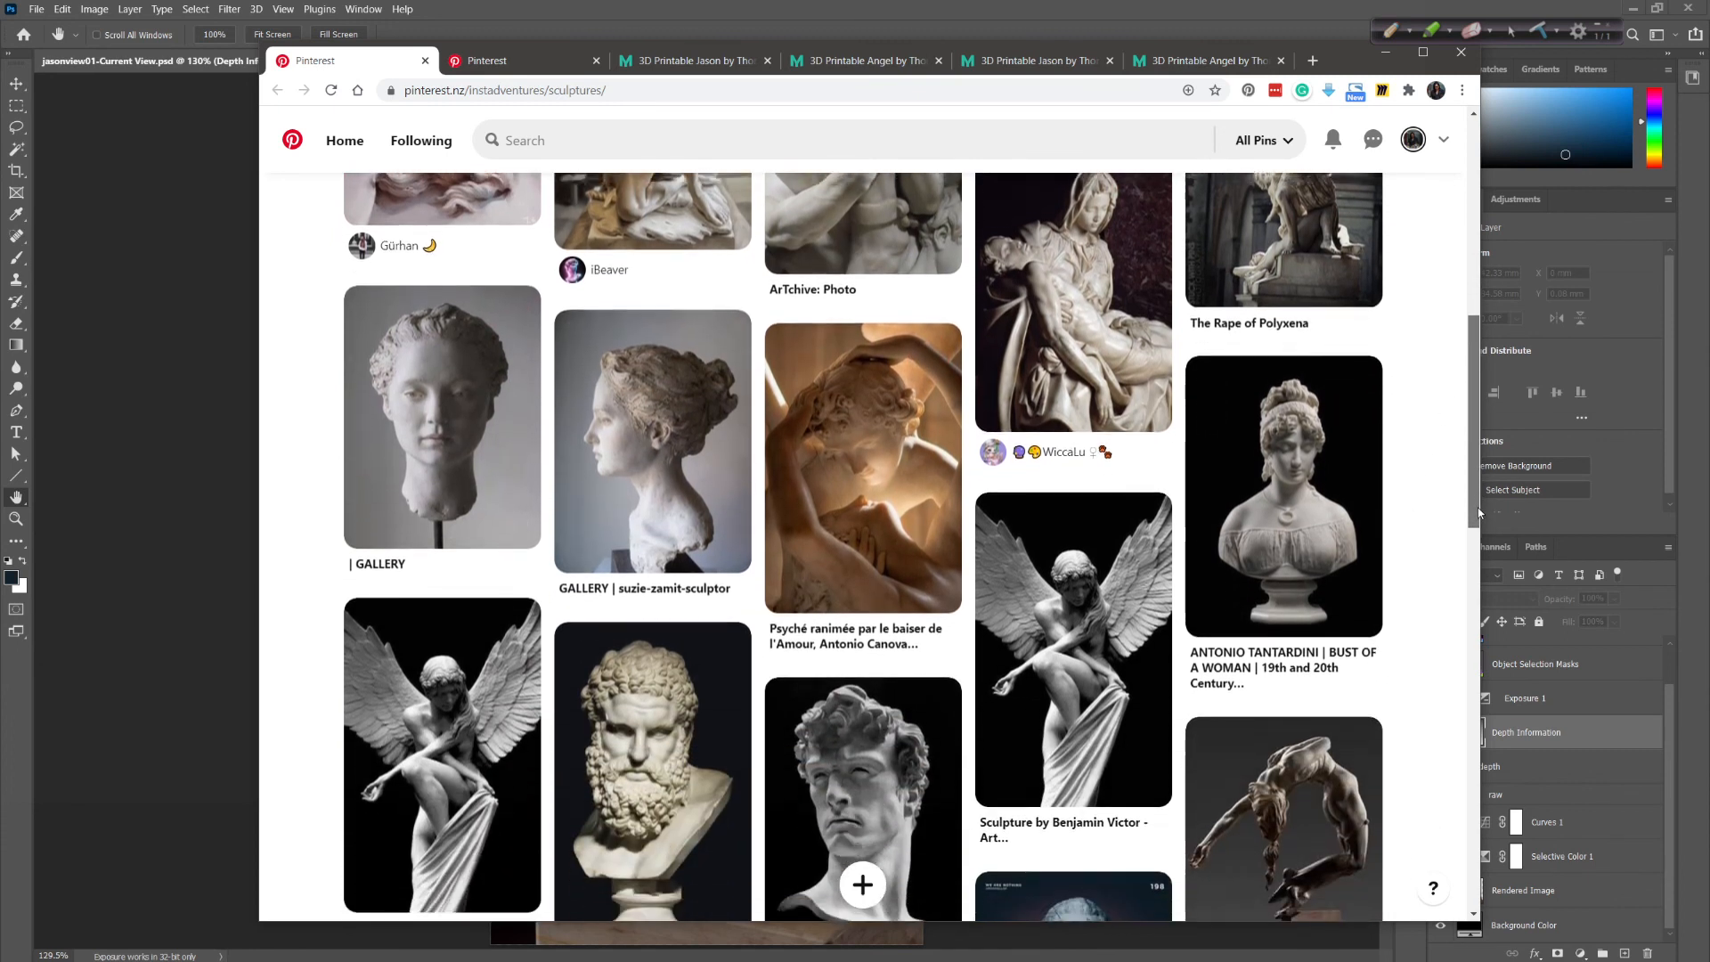
{"action": "scroll", "coordinate": [1481, 554], "scroll_direction": "down", "scroll_amount": 3}
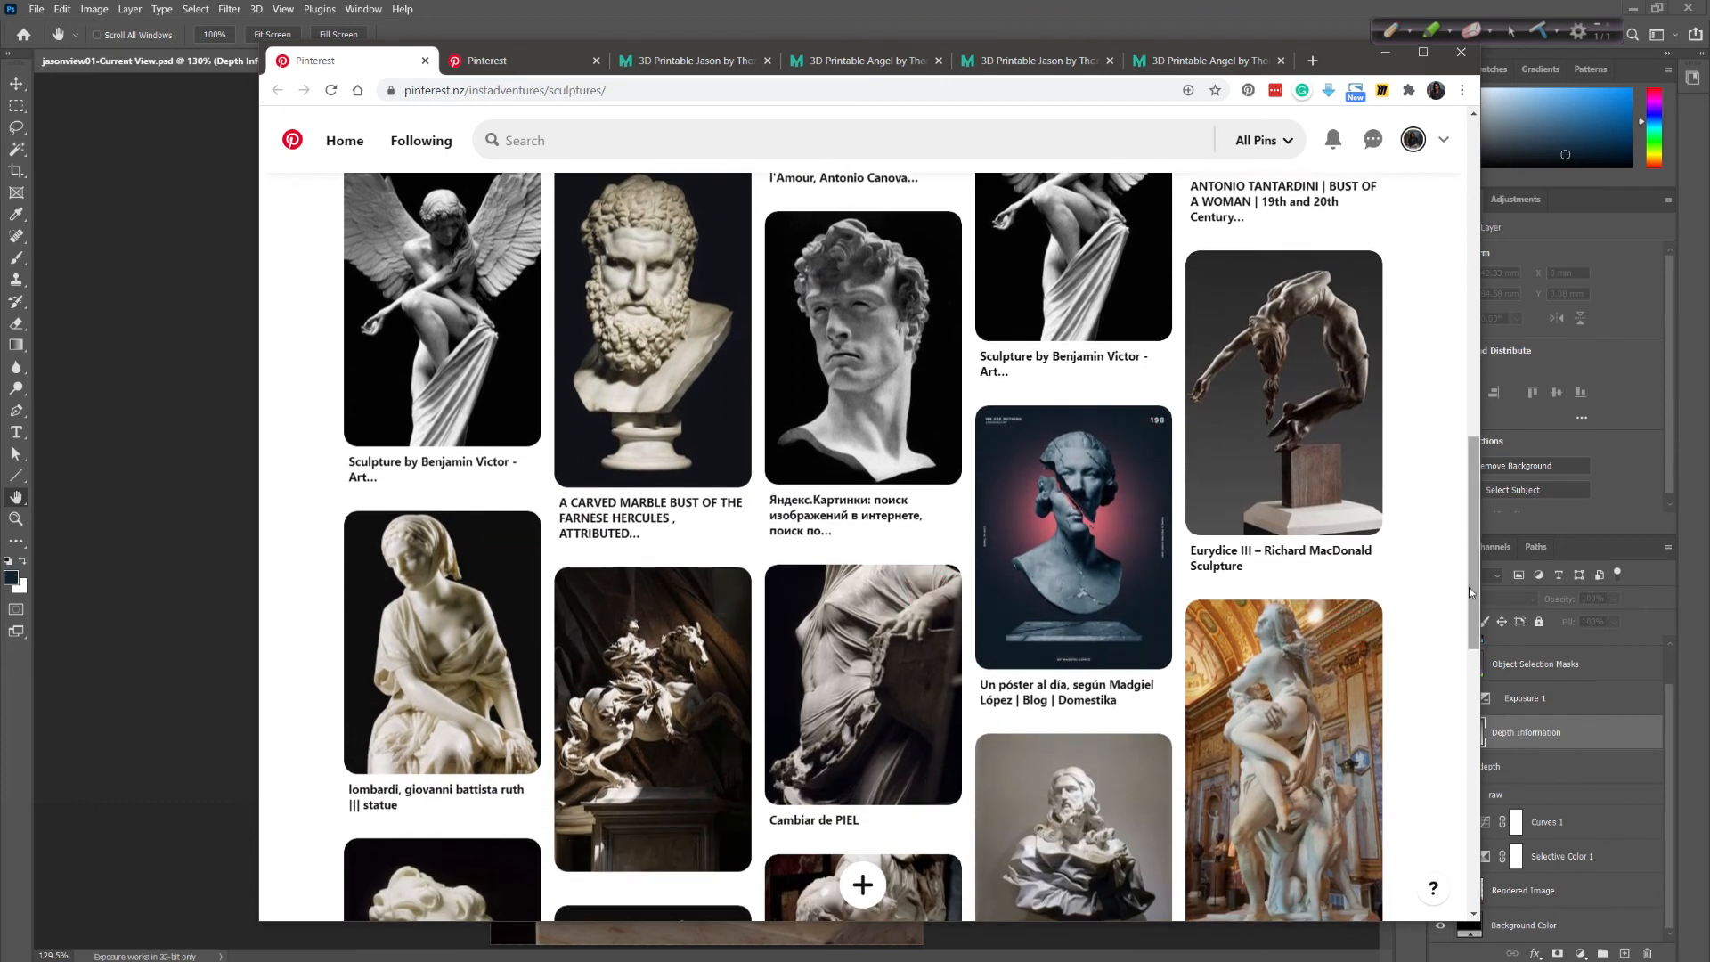
{"action": "scroll", "coordinate": [1476, 668], "scroll_direction": "down", "scroll_amount": 3}
{"action": "left_click_drag", "start_coordinate": [1476, 667], "coordinate": [1472, 761]}
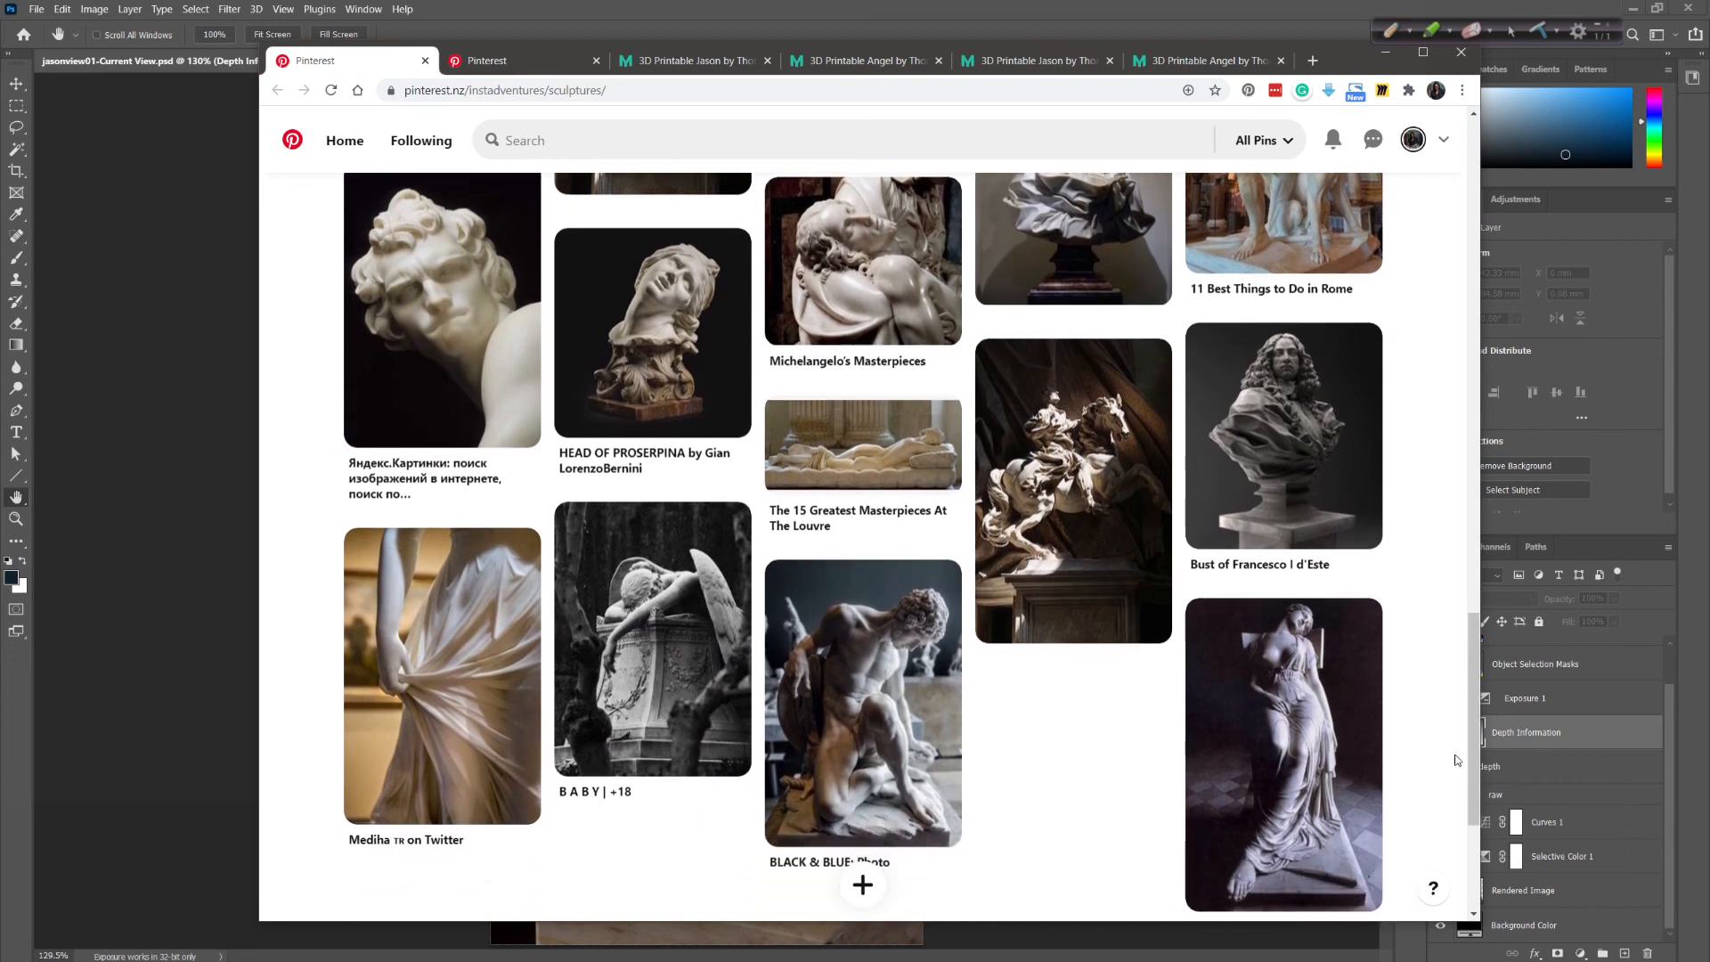